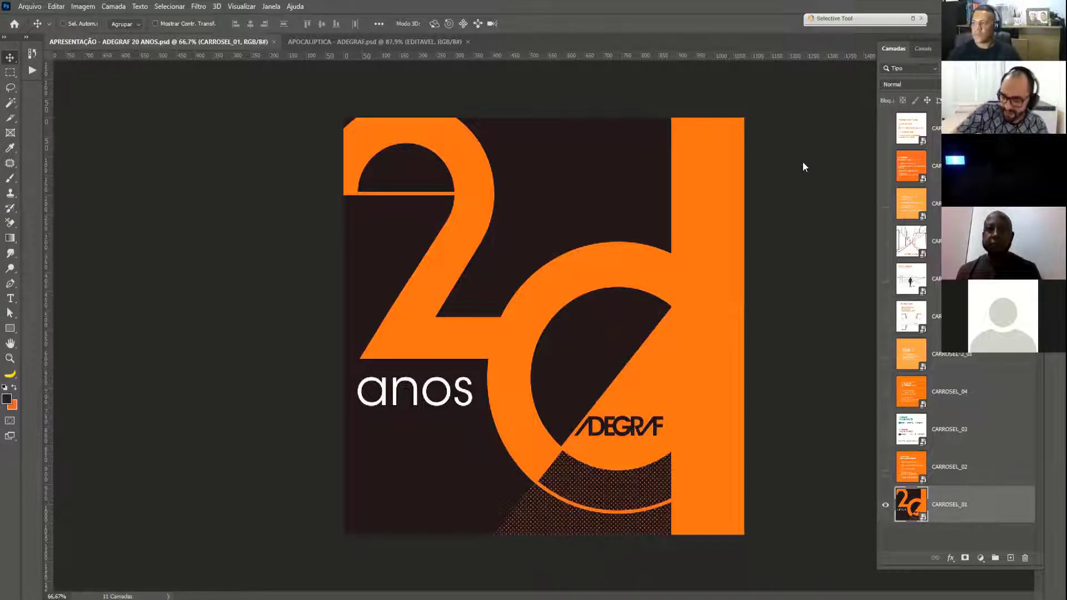
- Turn on the visibility of the CARROSEL_02 slide layer in the presentation document
{"action": "left_click", "coordinate": [904, 473]}
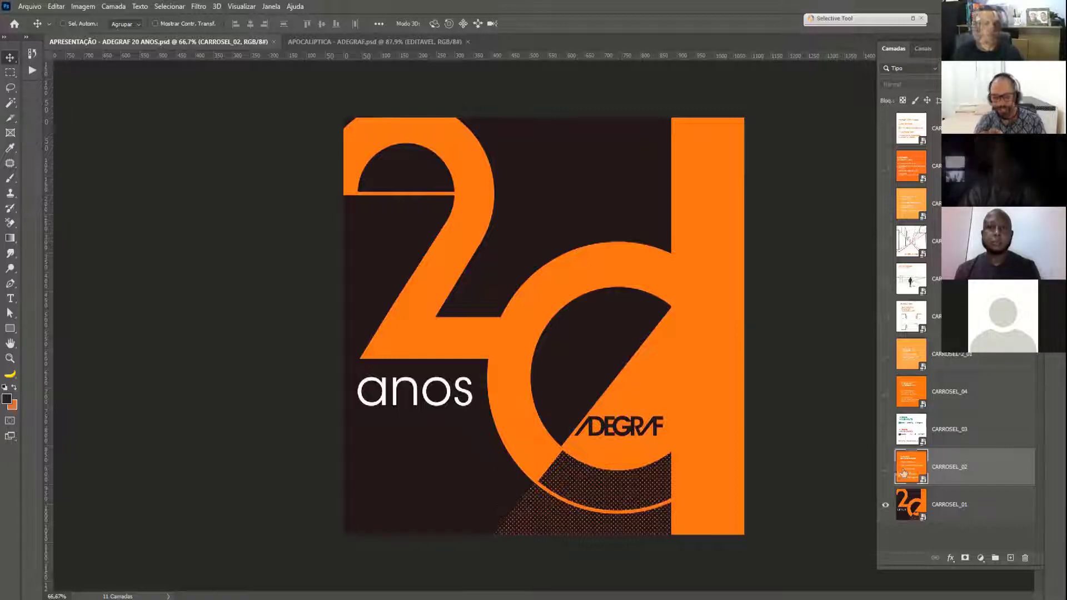
{"action": "left_click", "coordinate": [885, 468]}
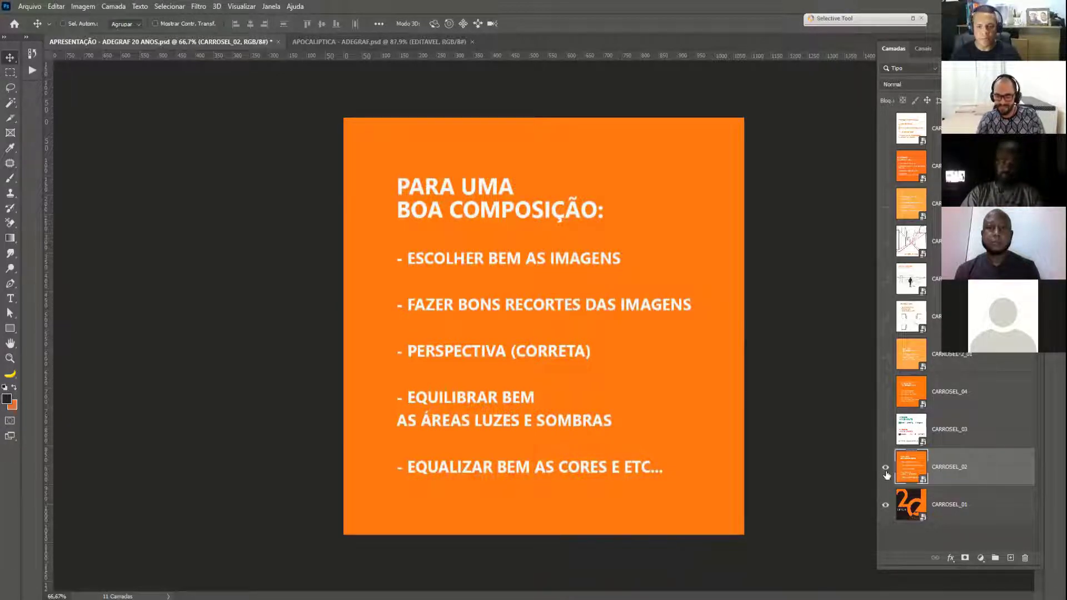
{"action": "left_click", "coordinate": [885, 470]}
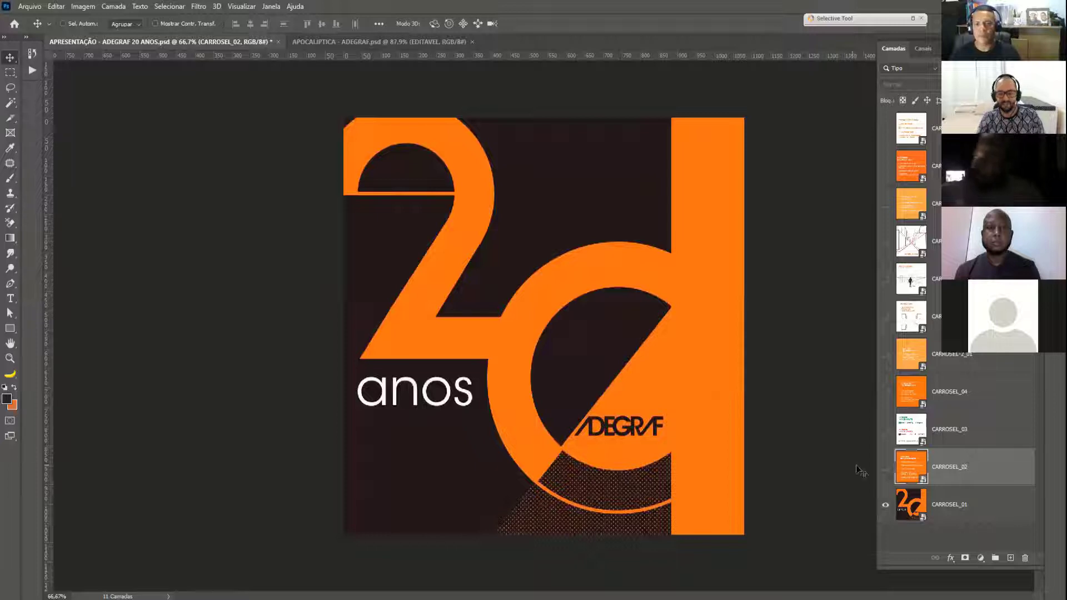
{"action": "left_click", "coordinate": [886, 470]}
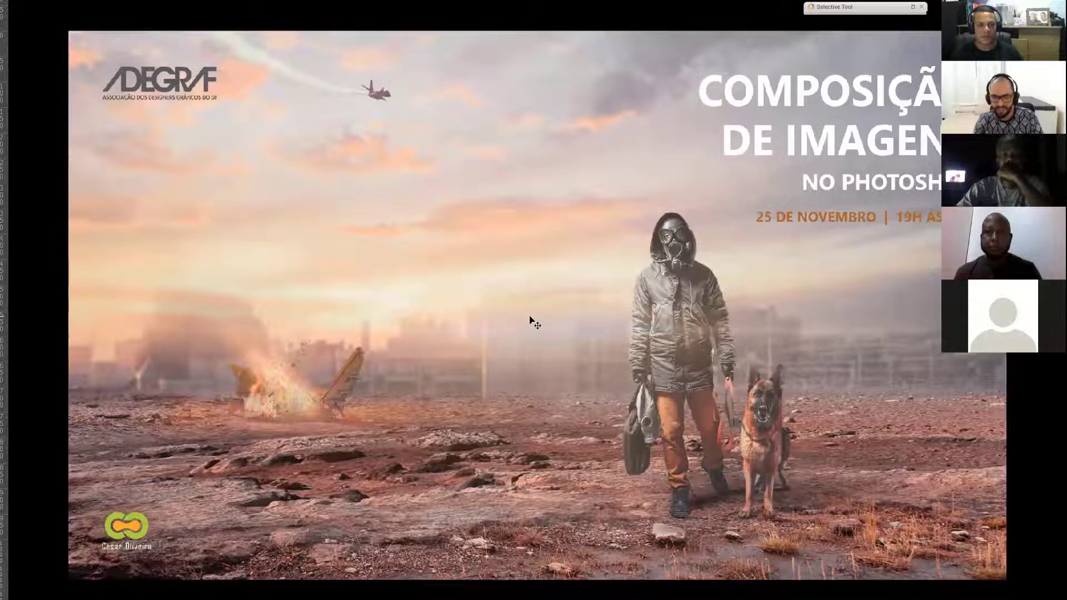
- Bring the hidden panels back and switch from the apocalyptic composition to the presentation document
{"action": "scroll", "coordinate": [530, 321], "scroll_direction": "down", "scroll_amount": 1}
{"action": "key", "text": "Tab"}
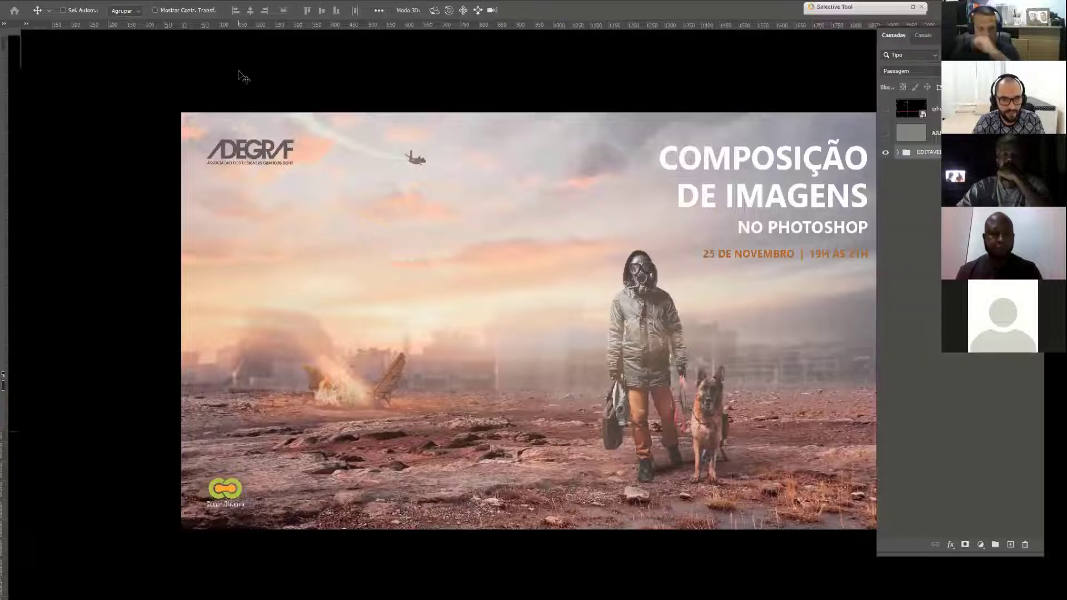
{"action": "key", "text": "ctrl+Tab"}
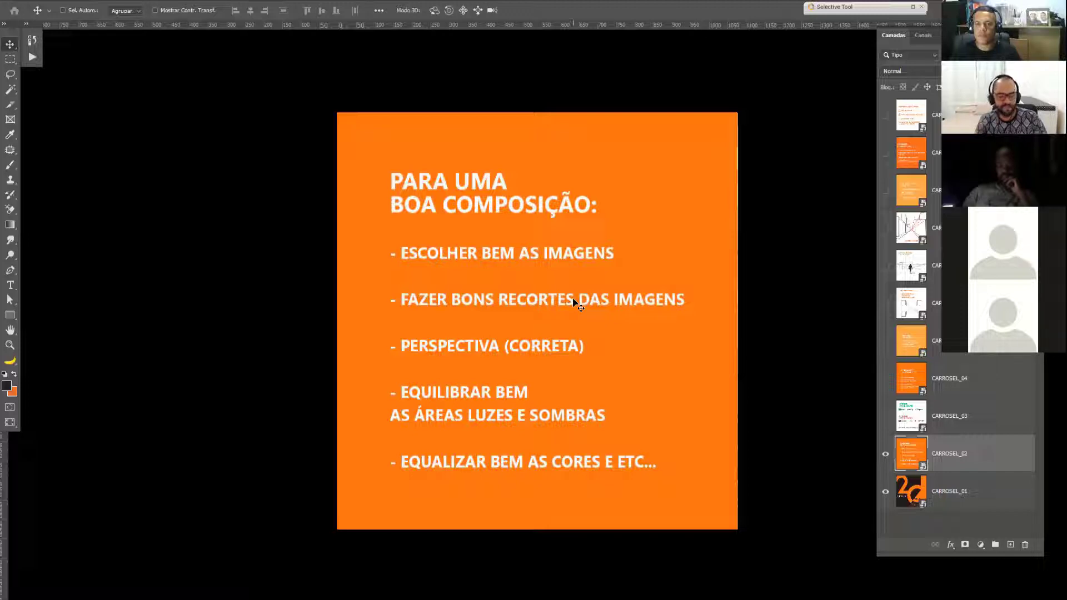
- Show the CARROSEL_03 slide layer and the CARROSEL_04 slide layer above it
{"action": "left_click", "coordinate": [903, 422]}
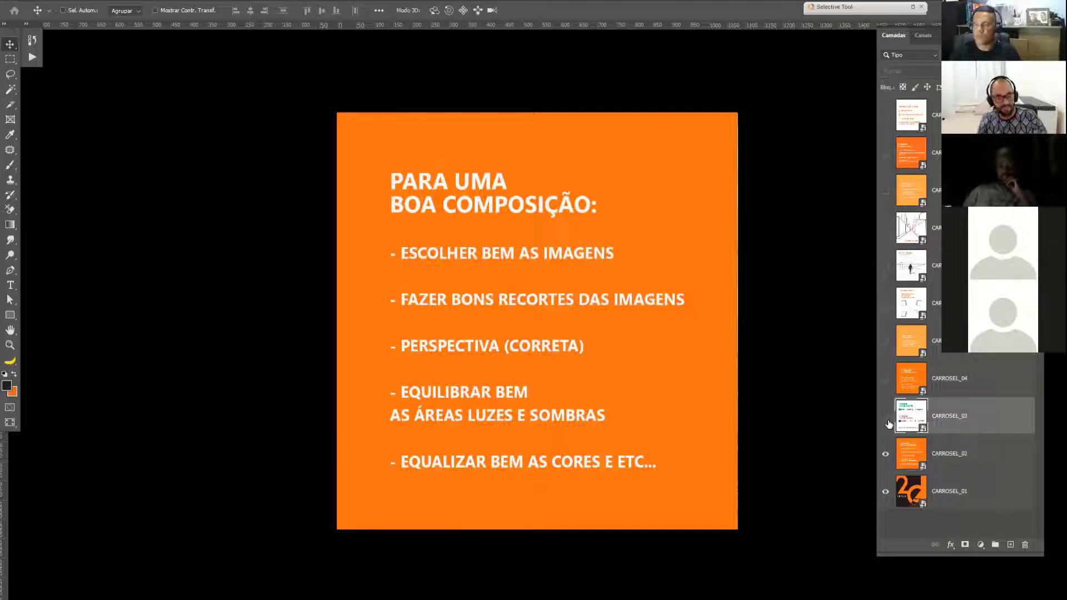
{"action": "left_click", "coordinate": [887, 420]}
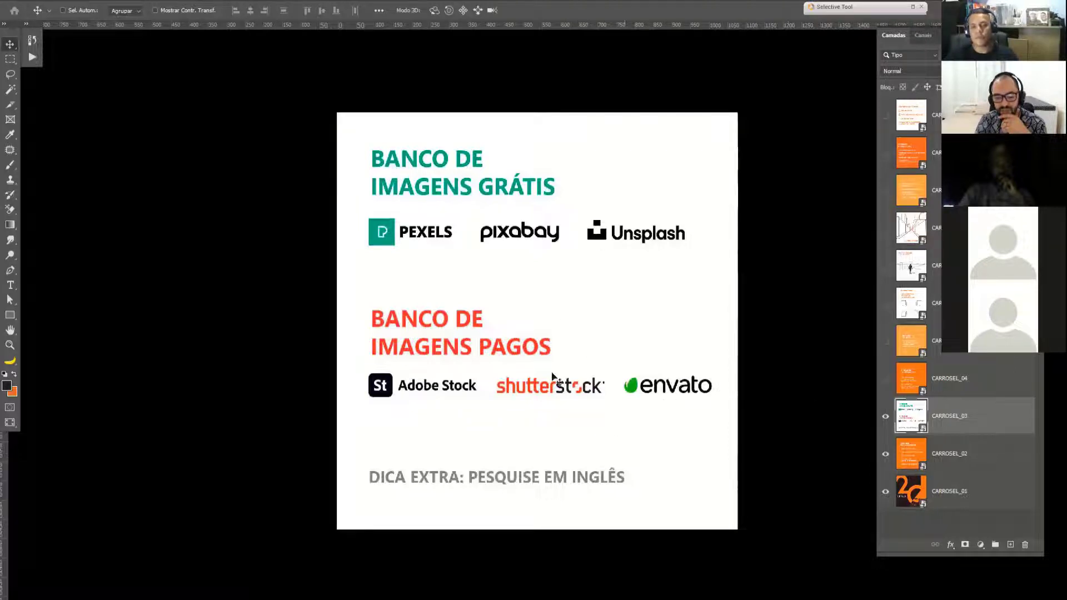
{"action": "left_click", "coordinate": [946, 381]}
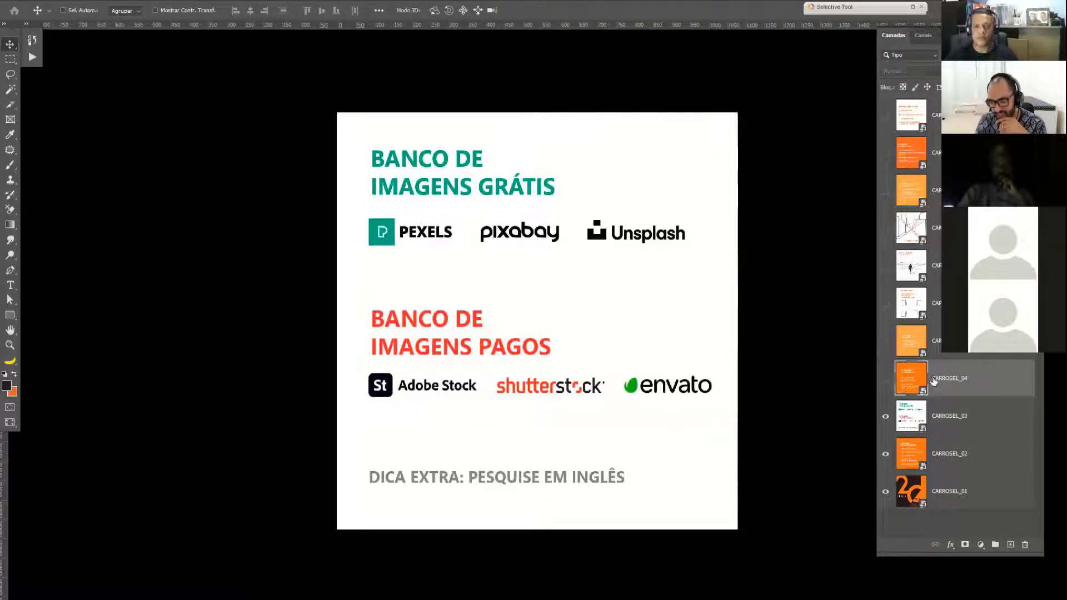
{"action": "left_click", "coordinate": [887, 379]}
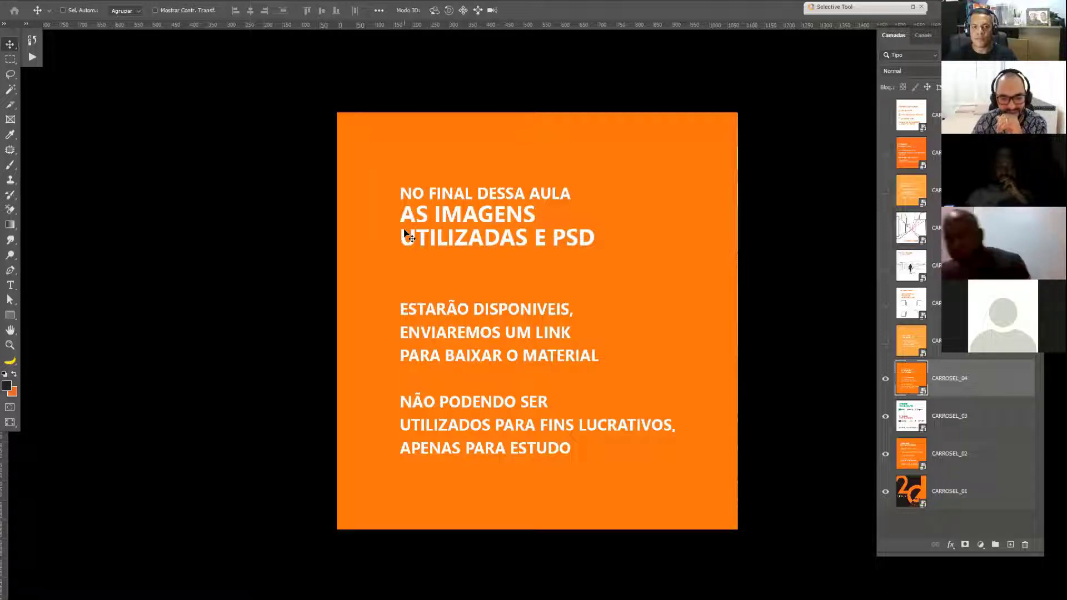
- Try the Clone Stamp on a new layer above CARROSEL_04, sampling the orange background, and delete that layer
{"action": "left_click", "coordinate": [13, 182]}
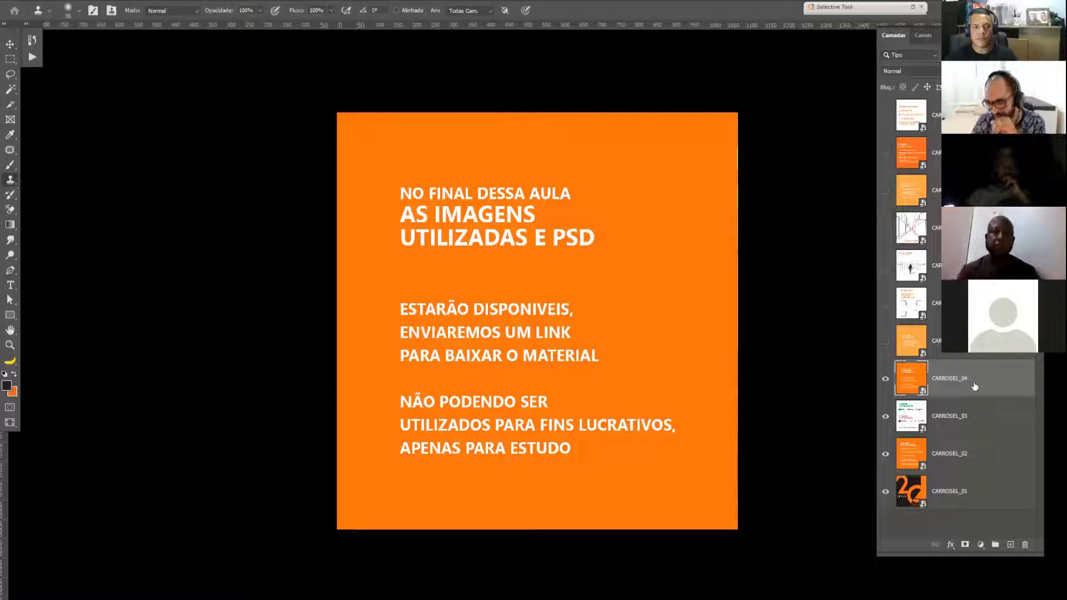
{"action": "left_click", "coordinate": [1010, 545]}
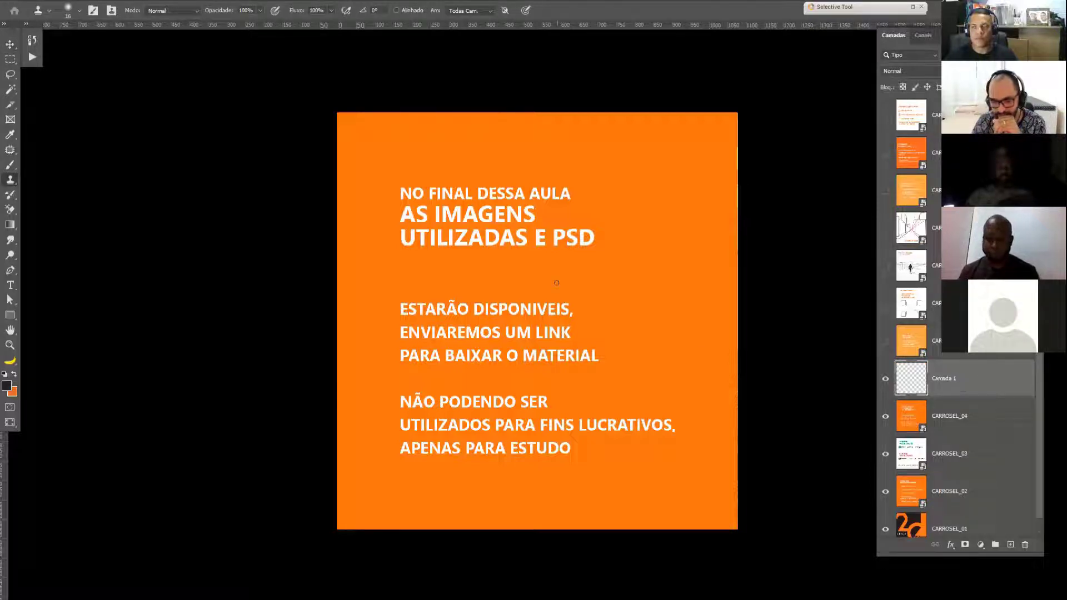
{"action": "left_click_drag", "start_coordinate": [557, 283], "coordinate": [569, 281]}
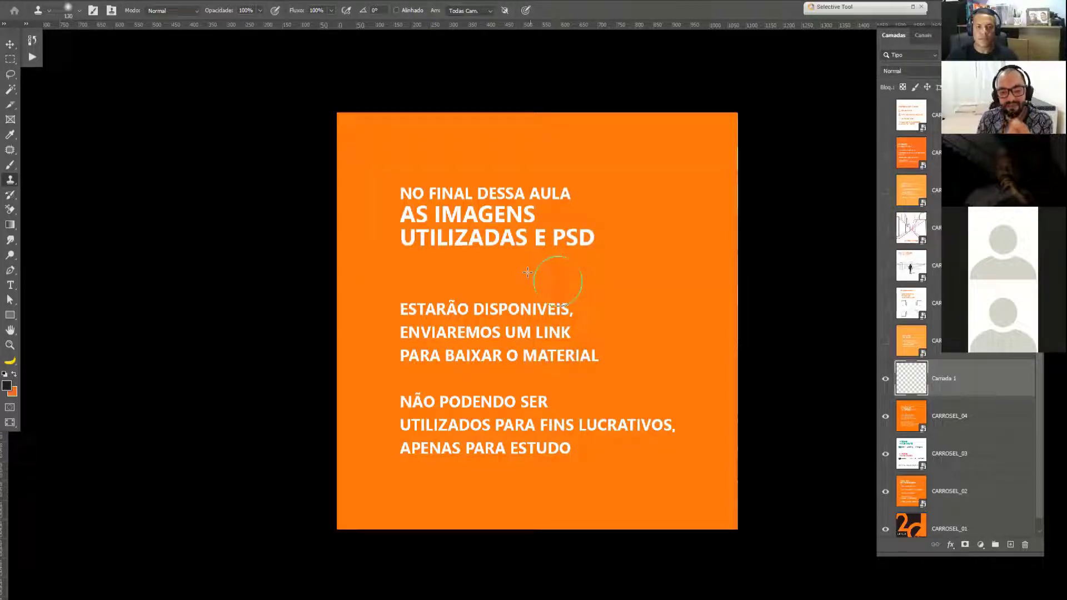
{"action": "key", "text": "v"}
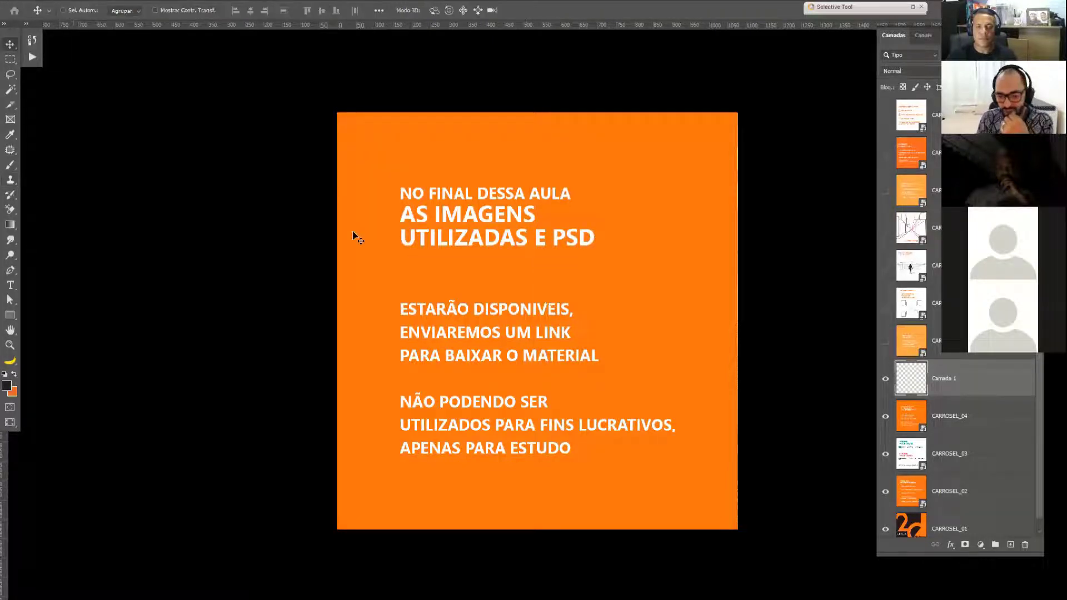
{"action": "key", "text": "Delete"}
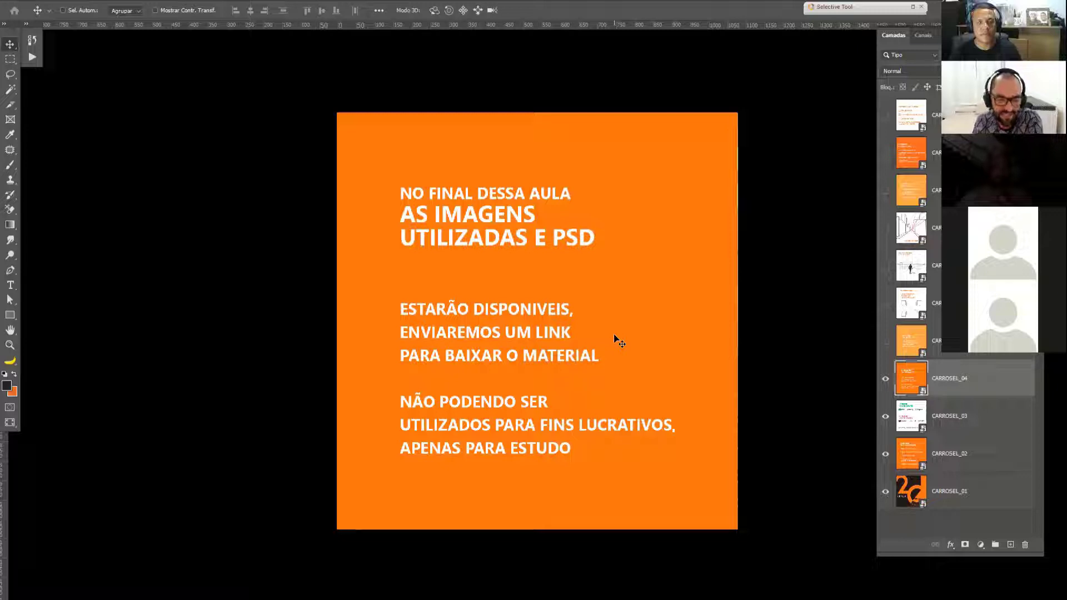
- Show the light orange slide layer directly above CARROSEL_04
{"action": "left_click", "coordinate": [908, 351]}
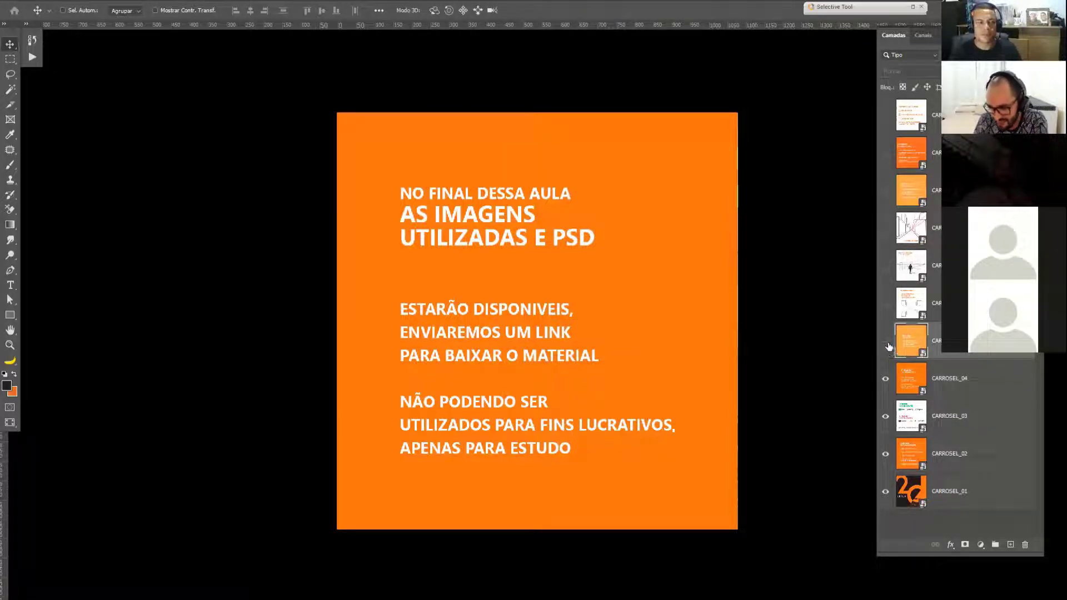
{"action": "left_click", "coordinate": [887, 343]}
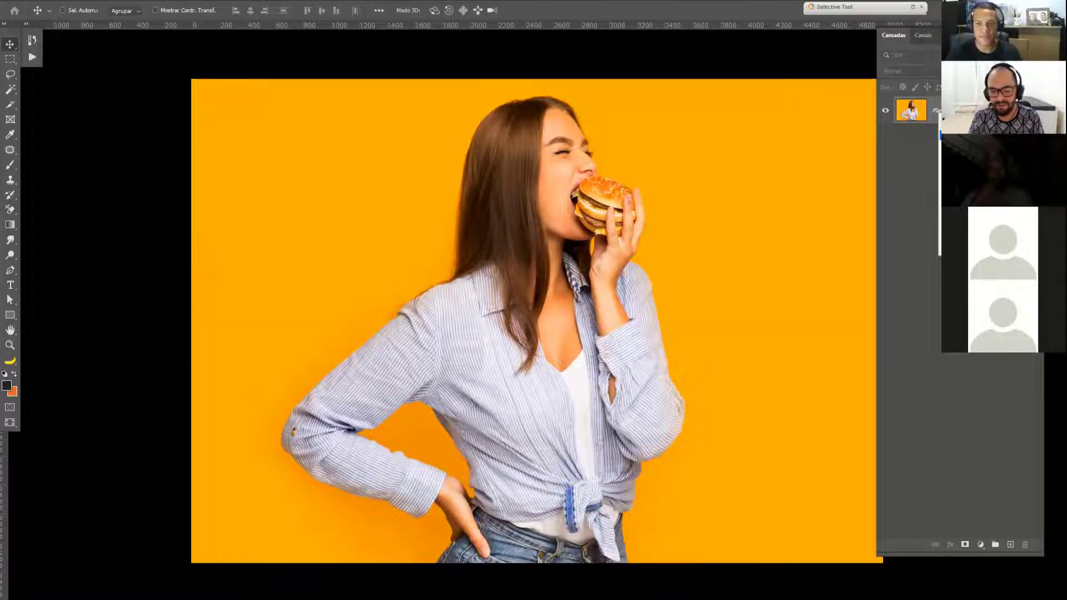
- Duplicate the background layer of the photo and mask the copy to the woman using Select Subject
{"action": "left_click", "coordinate": [963, 135]}
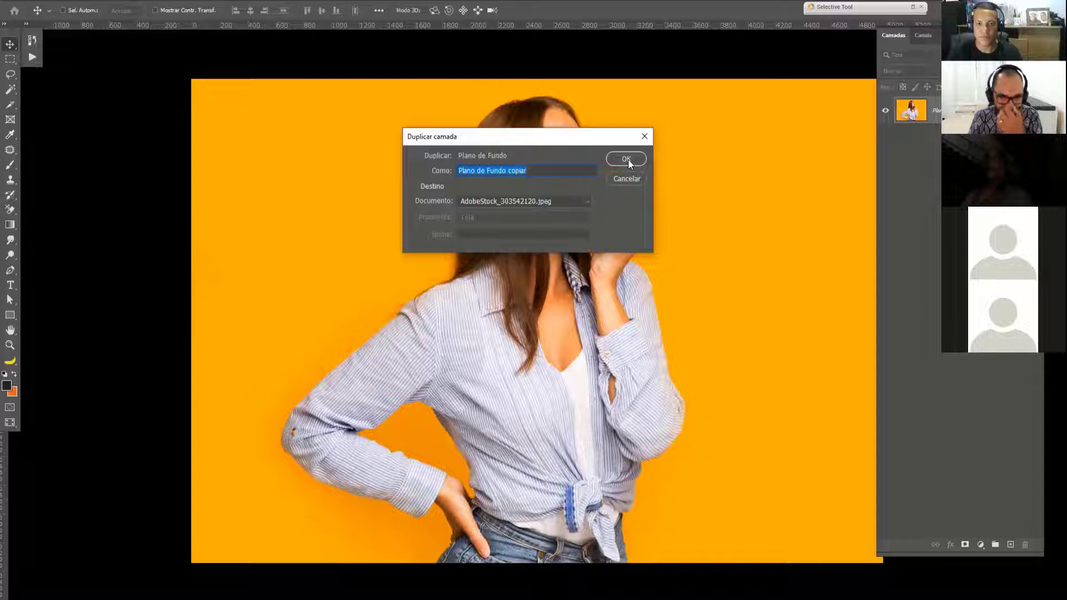
{"action": "left_click", "coordinate": [626, 159]}
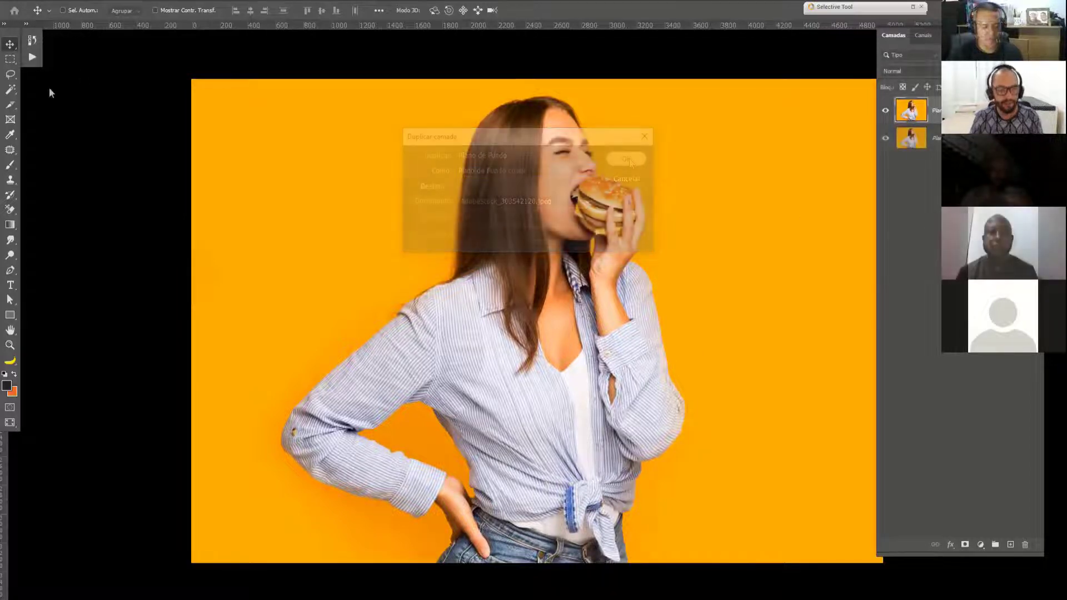
{"action": "left_click", "coordinate": [10, 60]}
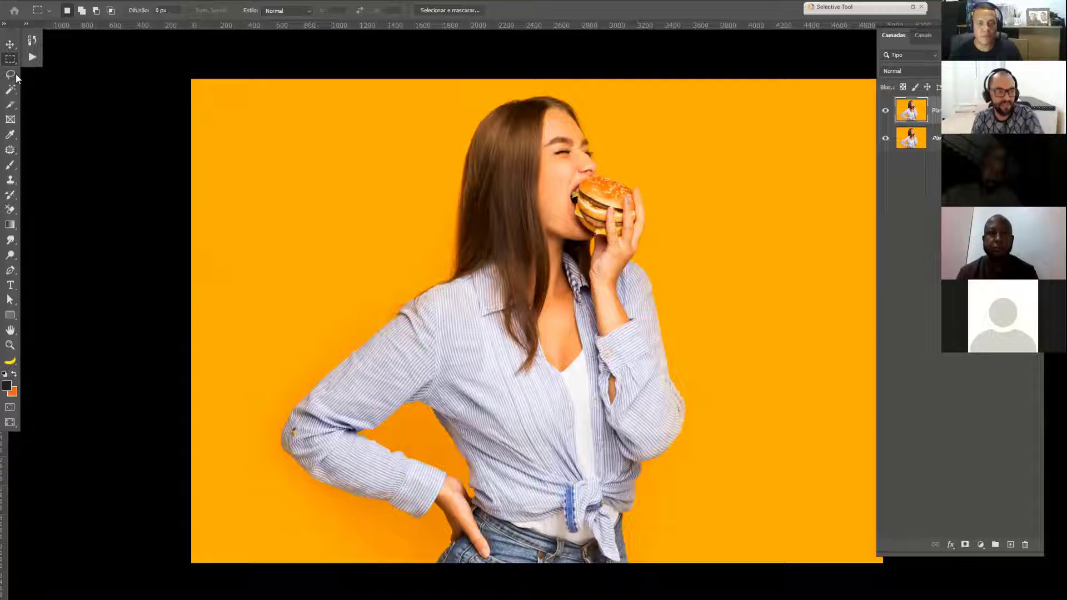
{"action": "left_click", "coordinate": [11, 92]}
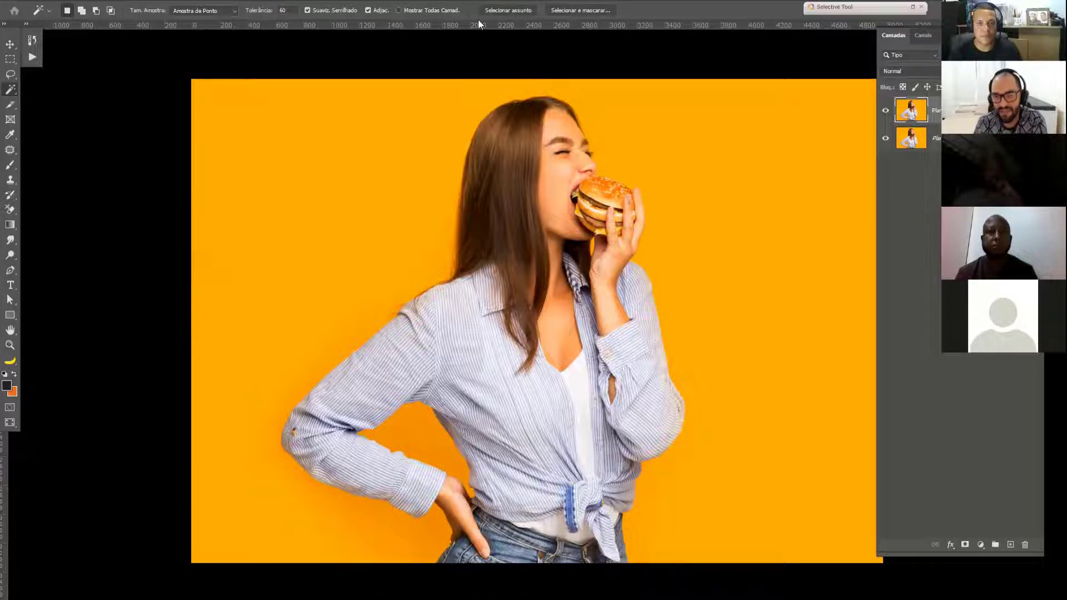
{"action": "left_click", "coordinate": [511, 9]}
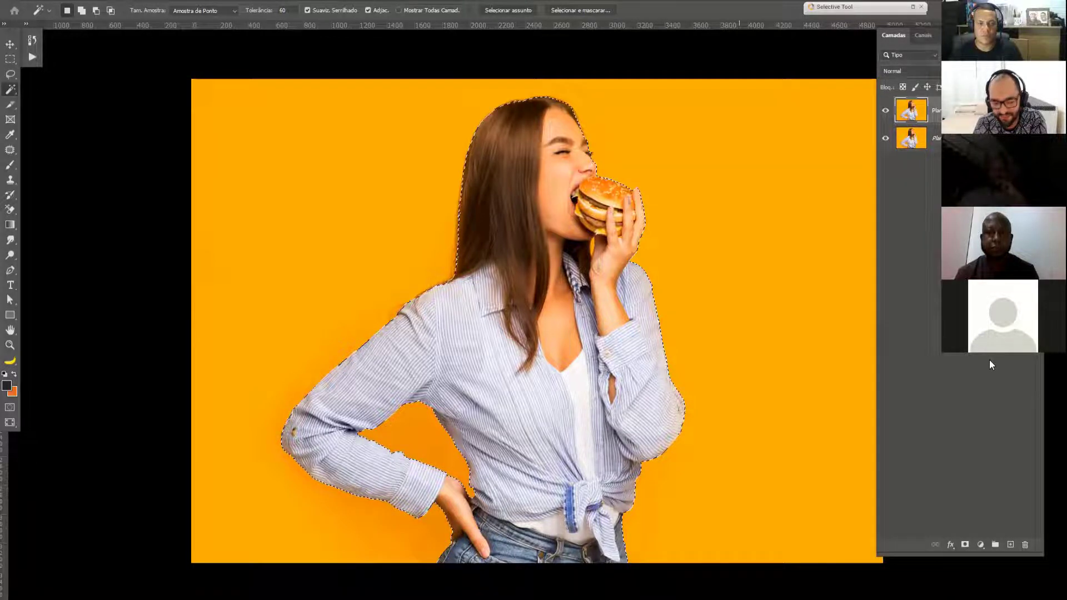
{"action": "left_click", "coordinate": [965, 545]}
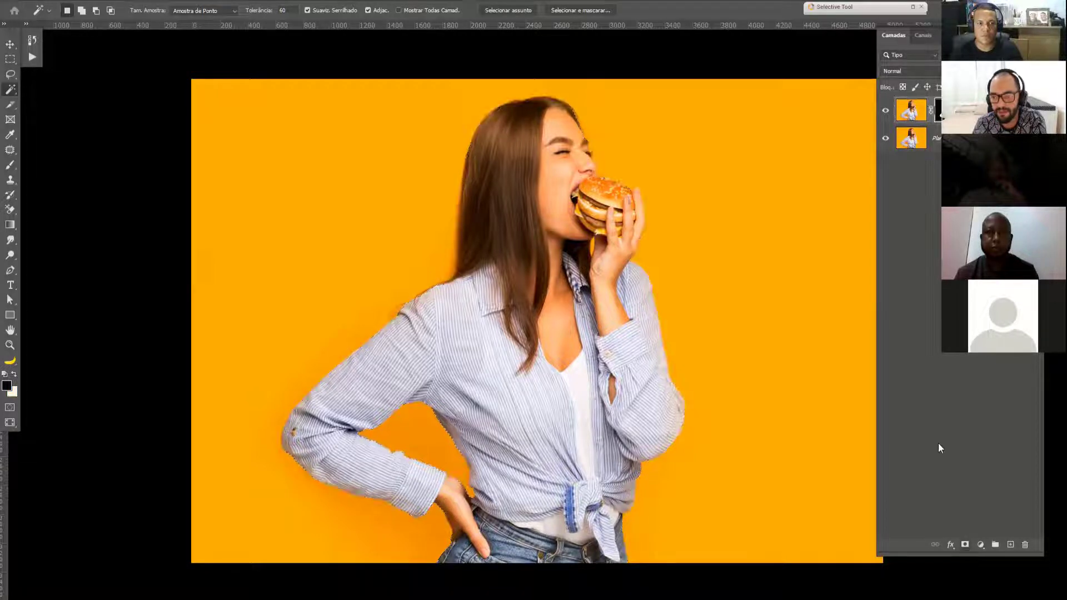
- Add a solid colour fill layer in teal 009999 between the original background and the masked copy
{"action": "left_click", "coordinate": [968, 139]}
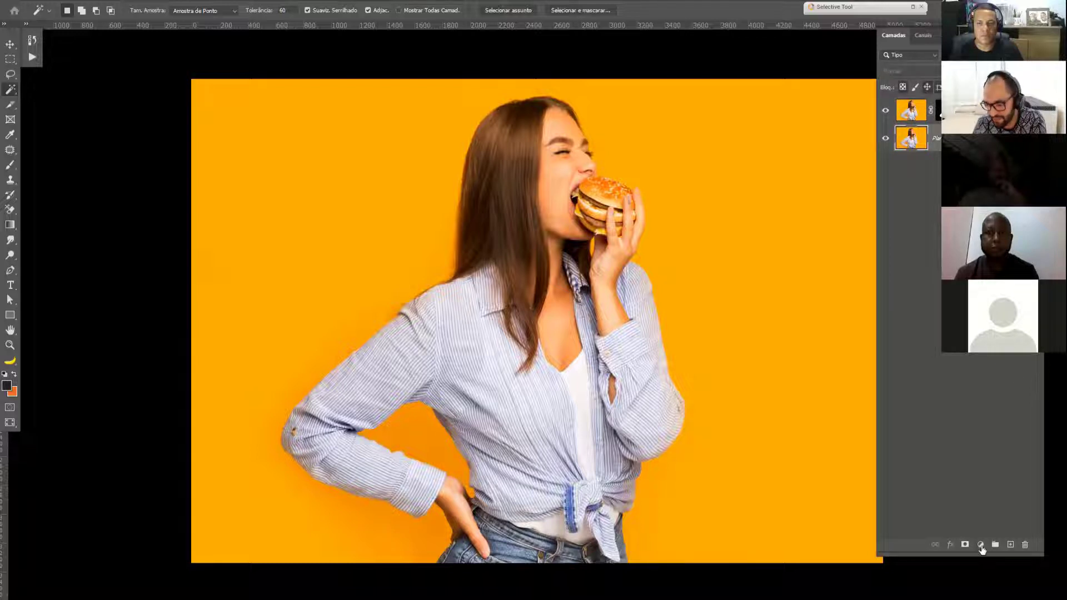
{"action": "left_click", "coordinate": [980, 545]}
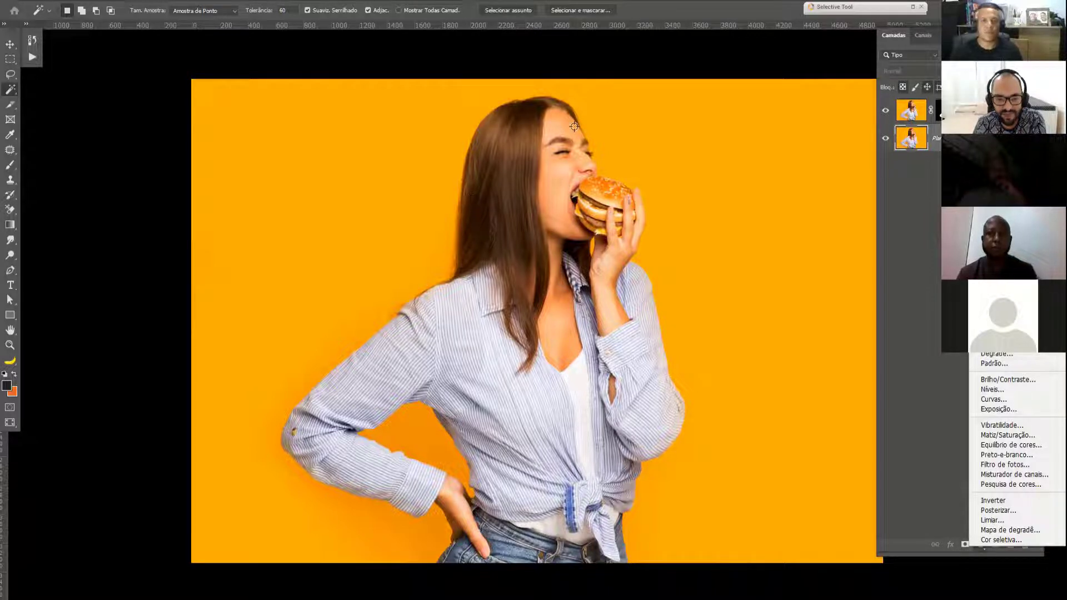
{"action": "left_click", "coordinate": [995, 344]}
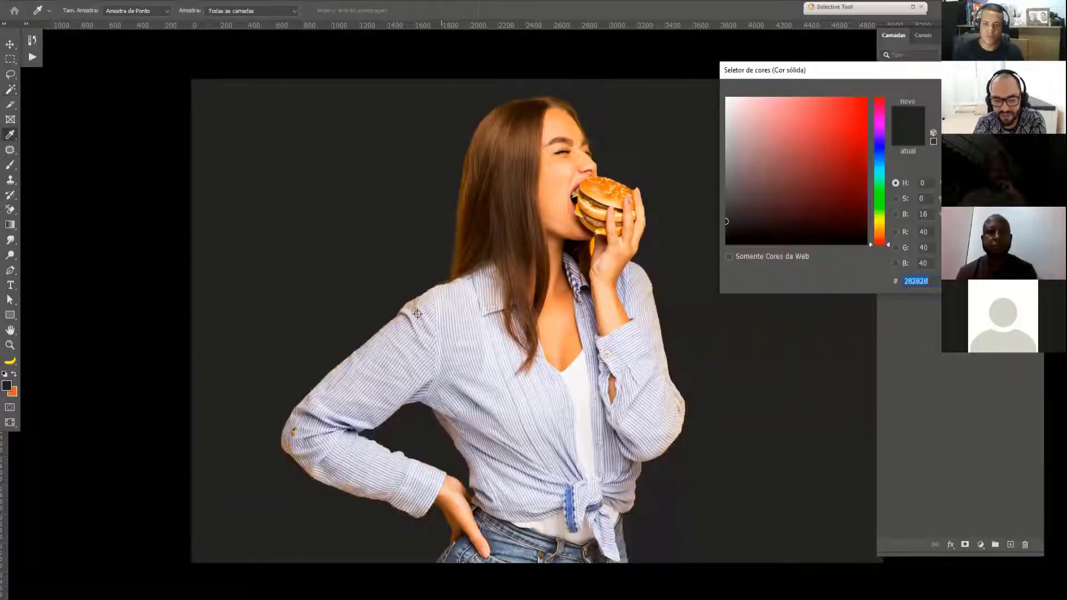
{"action": "left_click", "coordinate": [816, 164]}
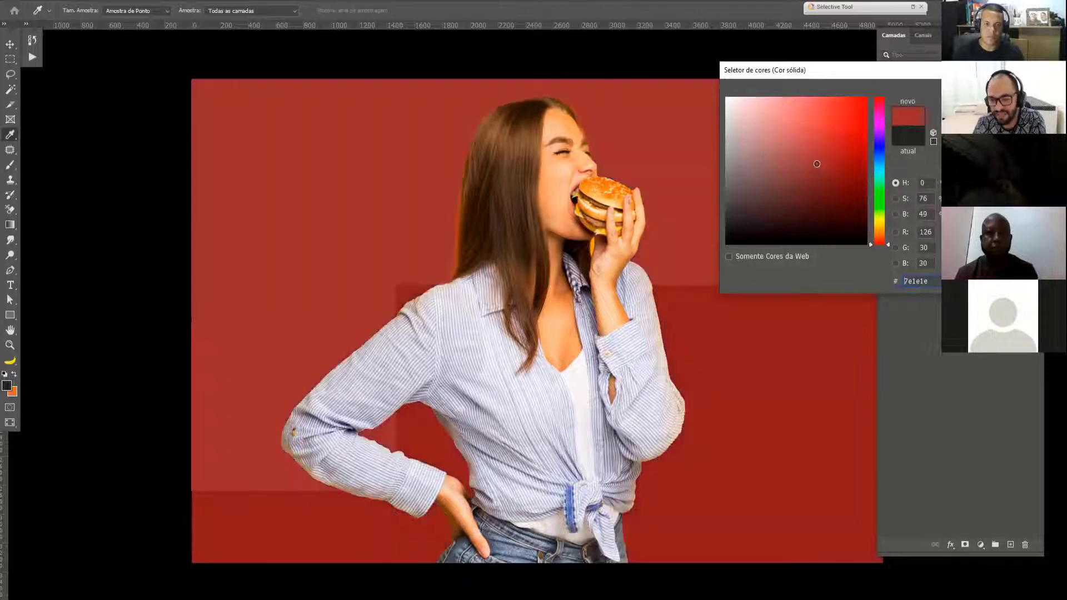
{"action": "mouse_move", "coordinate": [816, 164]}
{"action": "left_mouse_down"}
{"action": "mouse_move", "coordinate": [800, 149]}
{"action": "mouse_move", "coordinate": [811, 129]}
{"action": "mouse_move", "coordinate": [822, 157]}
{"action": "mouse_move", "coordinate": [790, 180]}
{"action": "mouse_move", "coordinate": [831, 161]}
{"action": "left_mouse_up"}
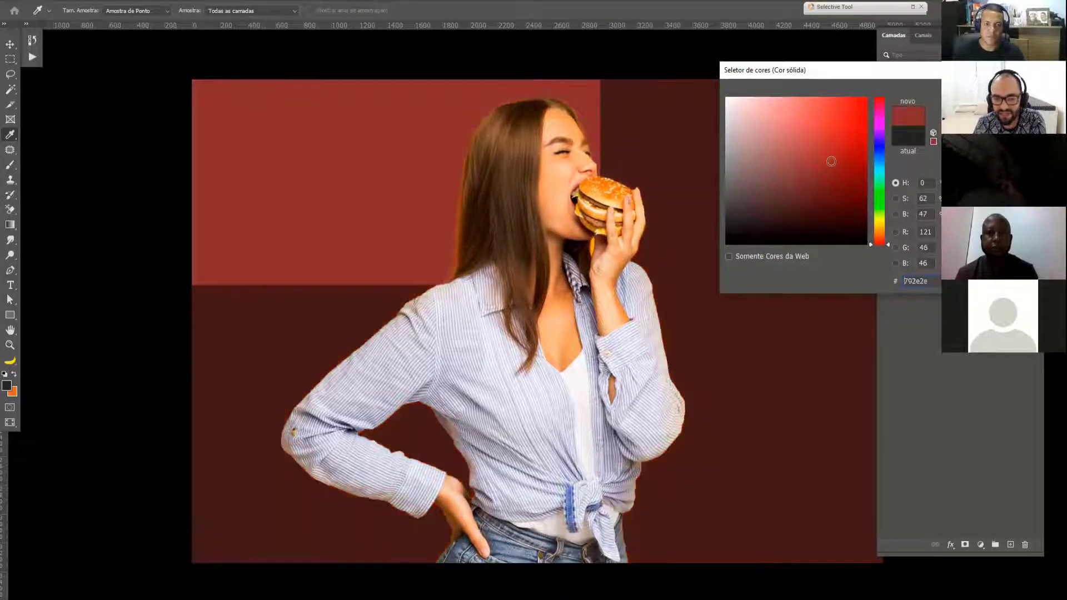
{"action": "left_click_drag", "start_coordinate": [877, 208], "coordinate": [874, 214]}
{"action": "left_click_drag", "start_coordinate": [882, 202], "coordinate": [879, 169]}
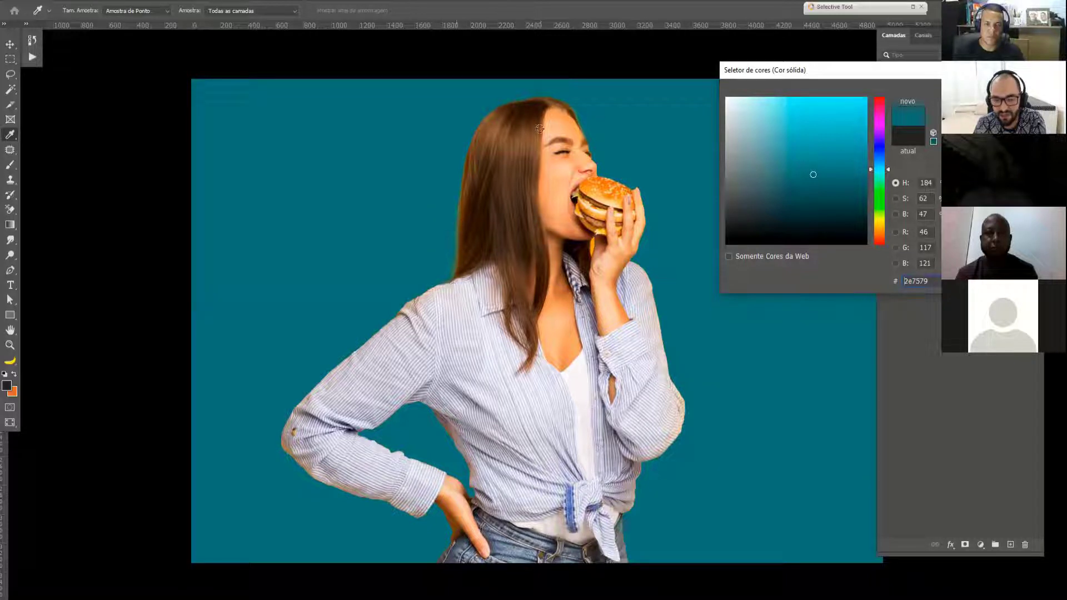
{"action": "mouse_move", "coordinate": [857, 171]}
{"action": "left_mouse_down"}
{"action": "mouse_move", "coordinate": [842, 170]}
{"action": "mouse_move", "coordinate": [852, 155]}
{"action": "left_mouse_up"}
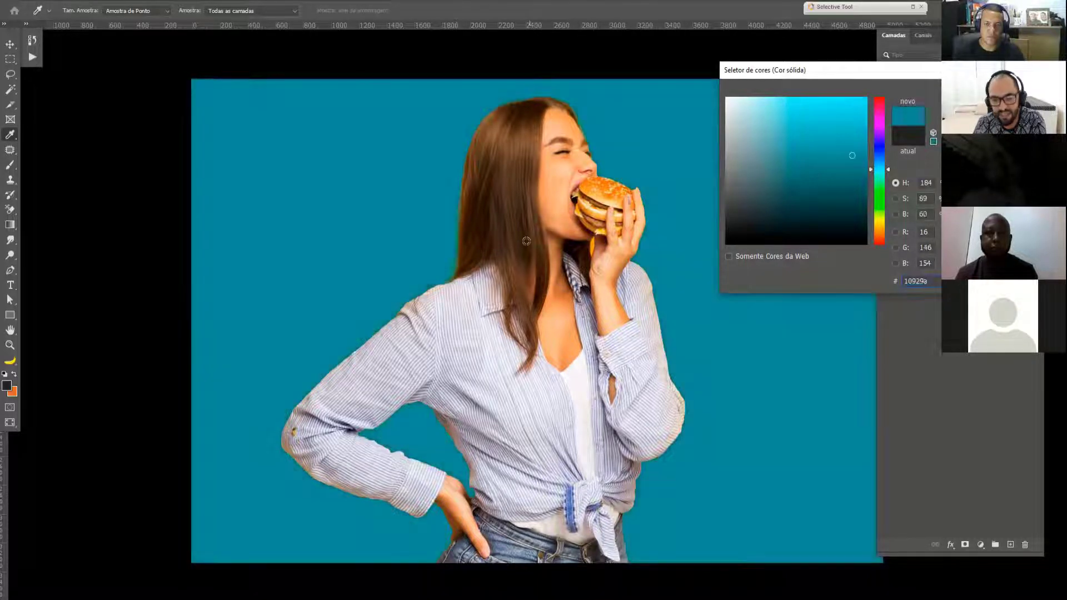
{"action": "left_click", "coordinate": [933, 133]}
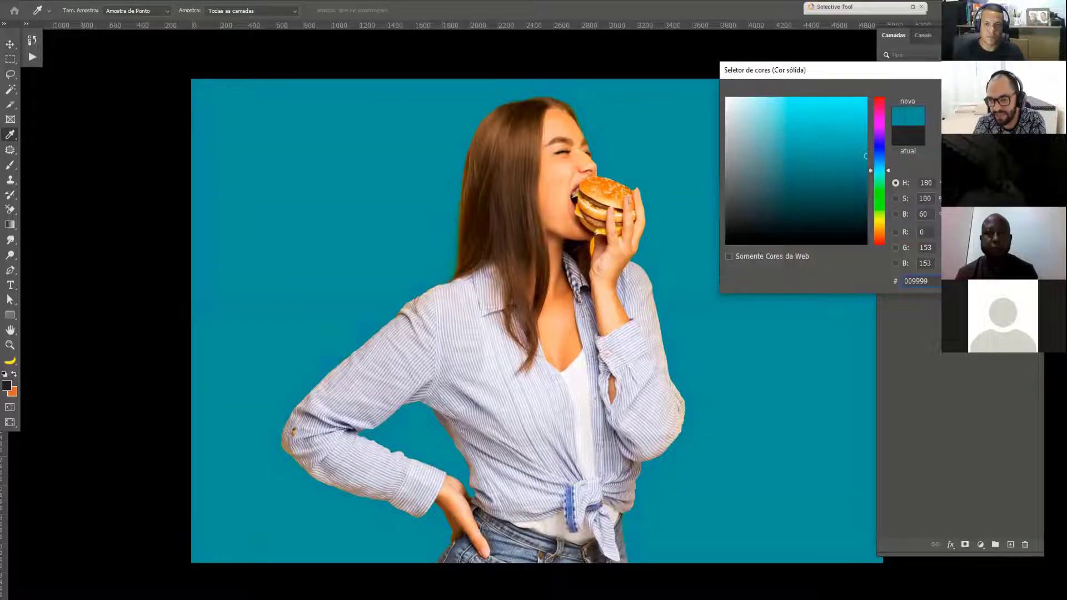
{"action": "left_click", "coordinate": [983, 101]}
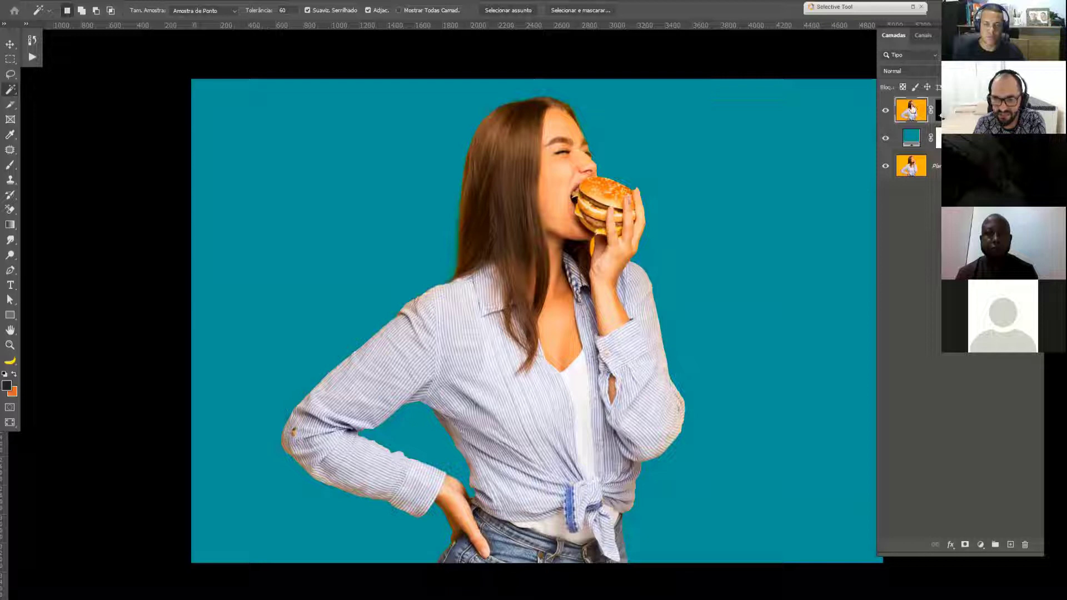
- Open Color Decontamination for the masked woman layer and compare its preview on and off at 80% intensity
{"action": "left_click", "coordinate": [122, 3]}
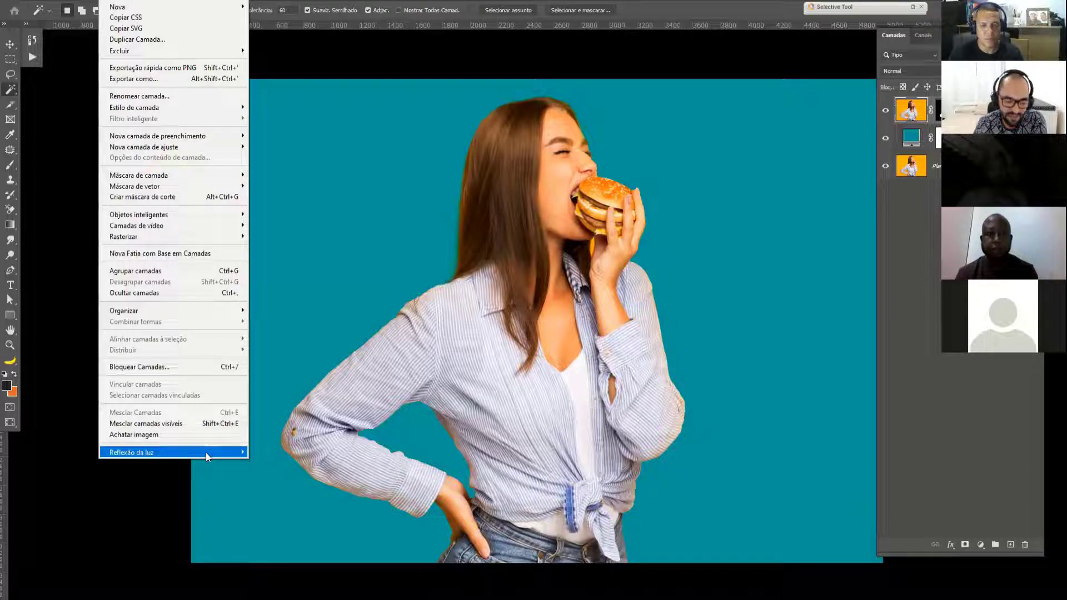
{"action": "mouse_move", "coordinate": [205, 453]}
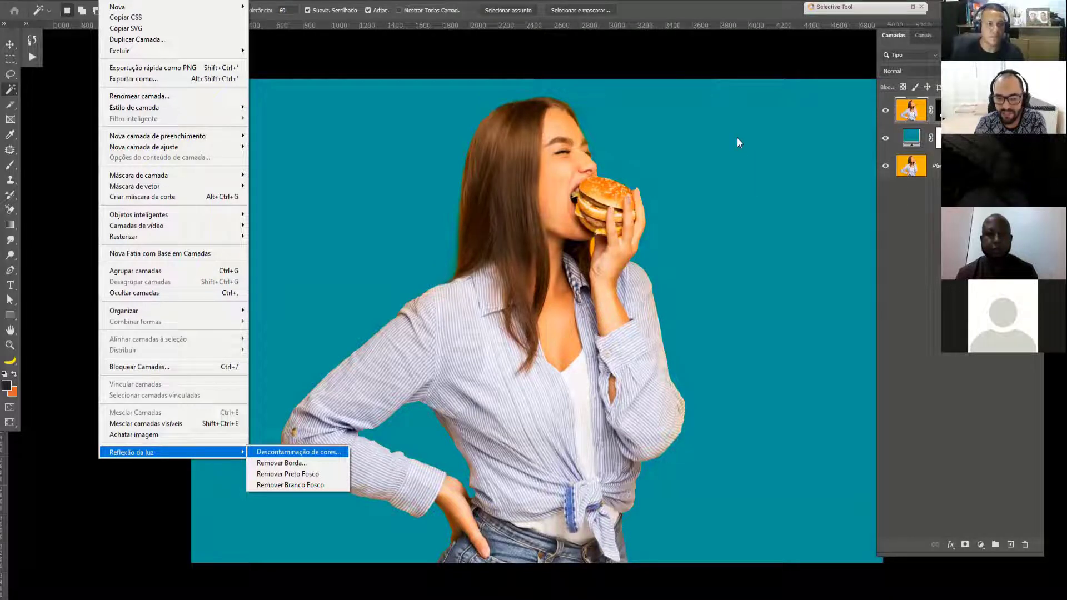
{"action": "key", "text": "Return"}
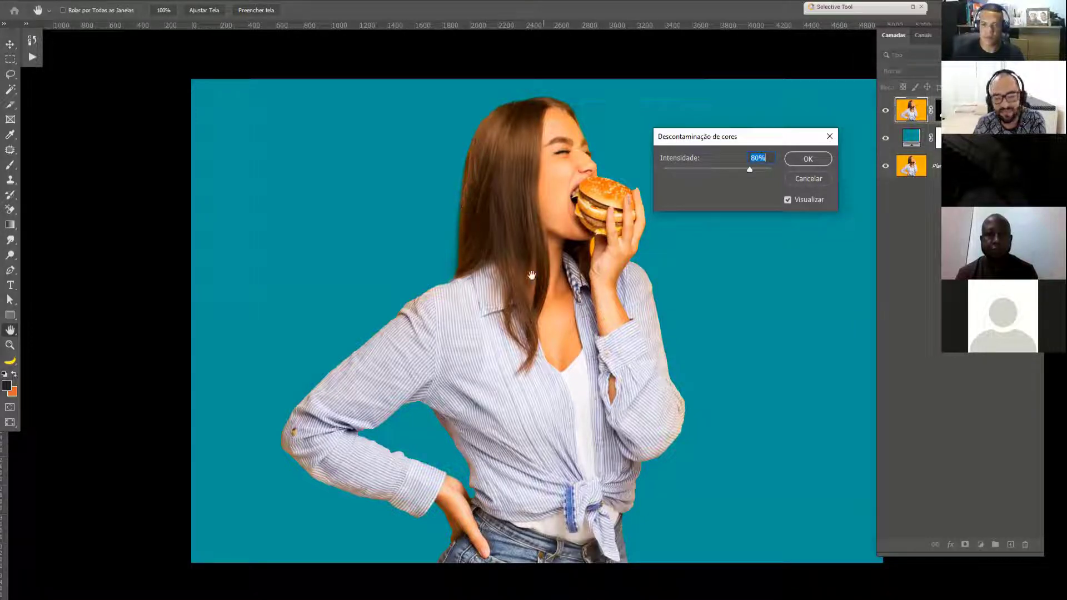
{"action": "left_click", "coordinate": [788, 200]}
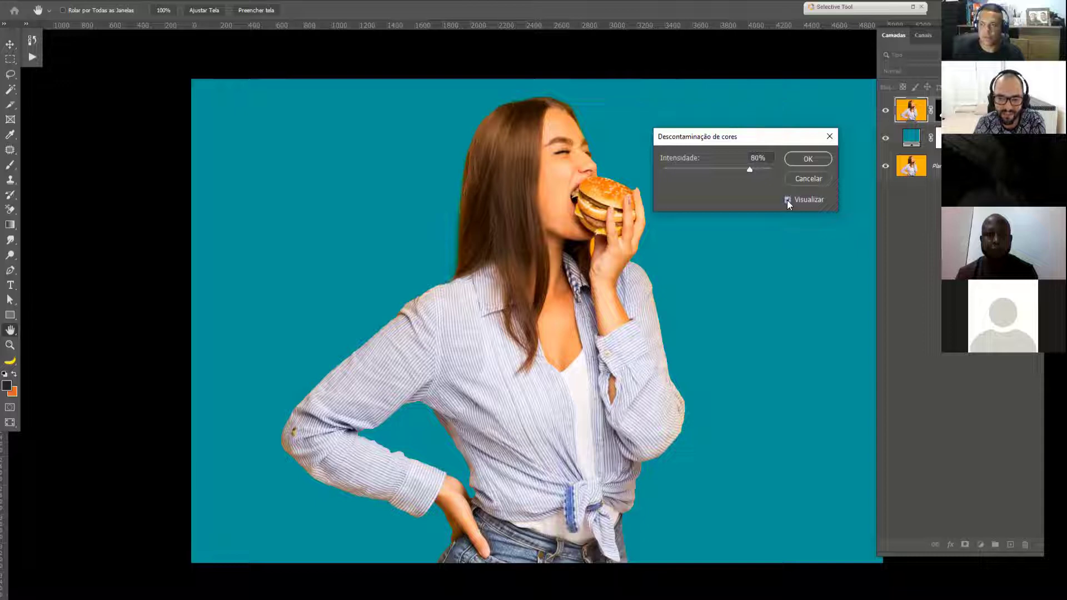
{"action": "left_click", "coordinate": [786, 200]}
{"action": "left_click", "coordinate": [787, 200]}
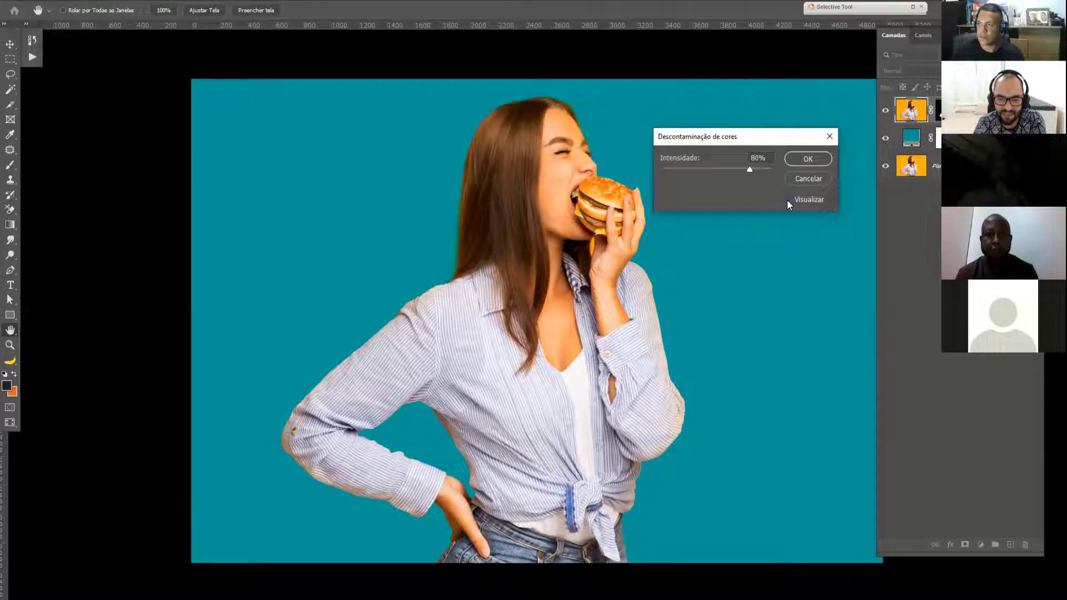
{"action": "left_click", "coordinate": [787, 200]}
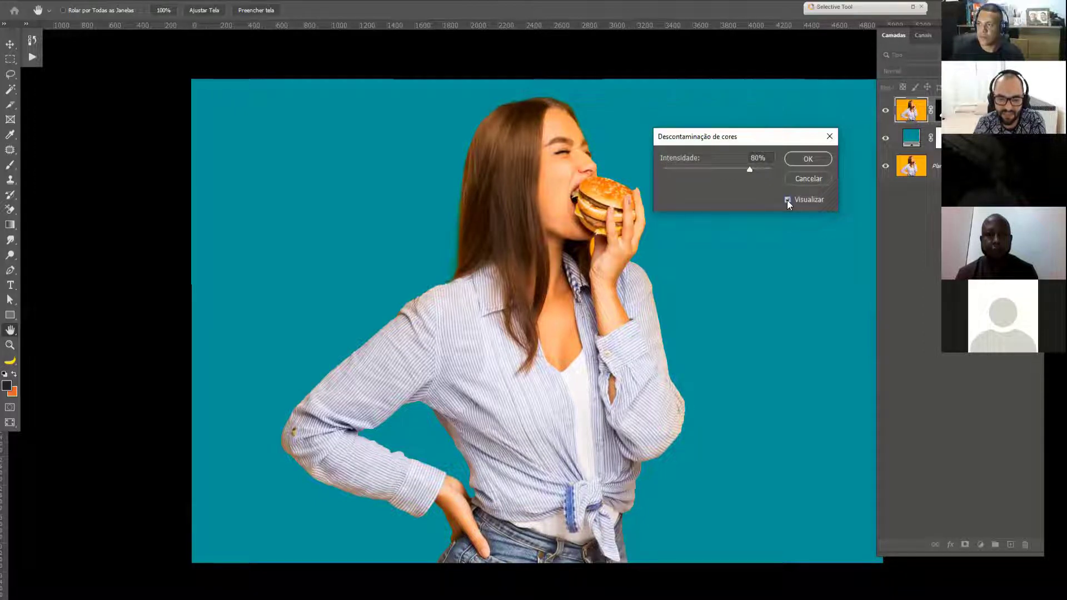
- Set the colour decontamination intensity to 85%, compare the preview and apply it to the masked woman layer
{"action": "left_click", "coordinate": [750, 170]}
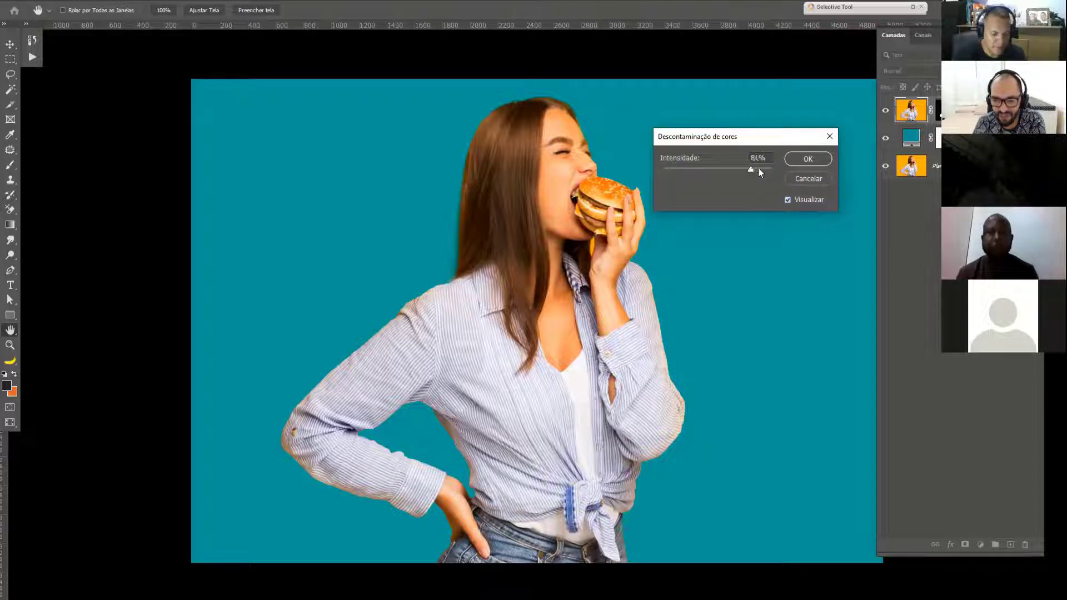
{"action": "left_click", "coordinate": [758, 169]}
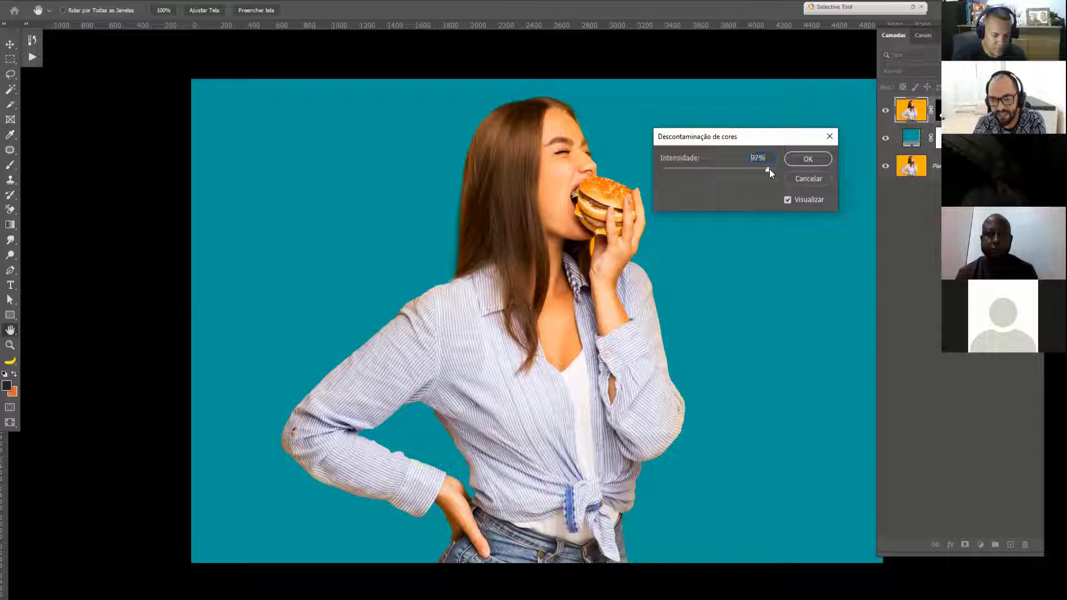
{"action": "left_click_drag", "start_coordinate": [769, 169], "coordinate": [772, 168]}
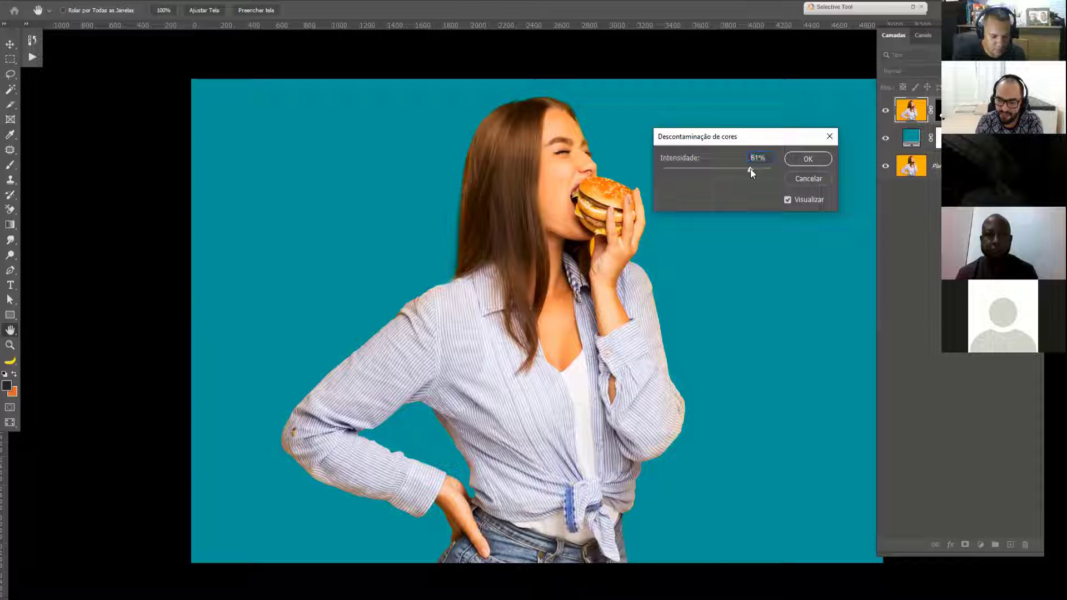
{"action": "left_click_drag", "start_coordinate": [751, 169], "coordinate": [748, 169]}
{"action": "key", "text": "Up"}
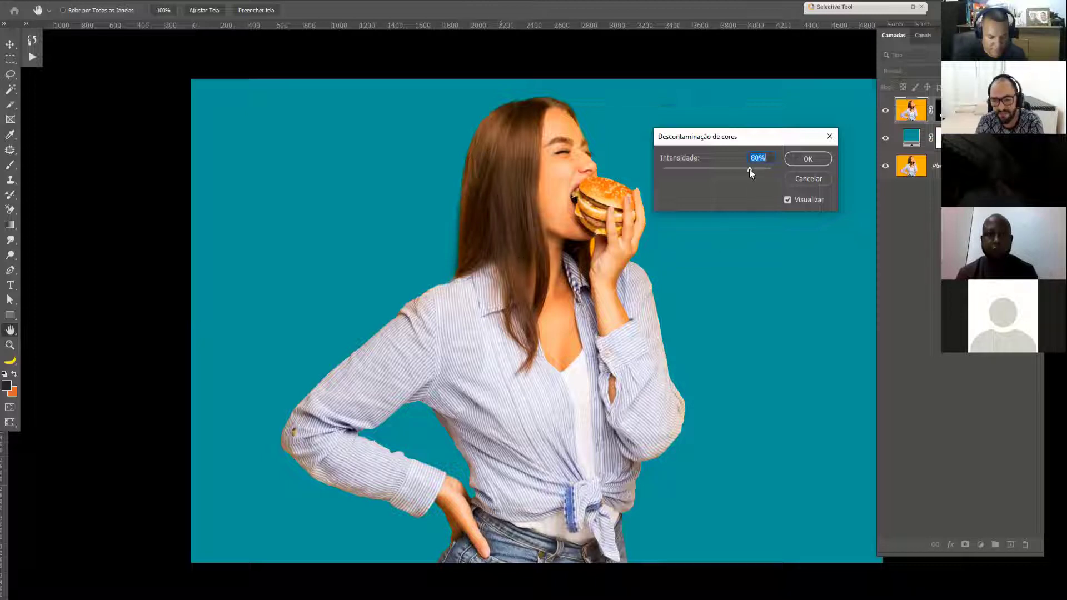
{"action": "left_click_drag", "start_coordinate": [752, 168], "coordinate": [754, 169]}
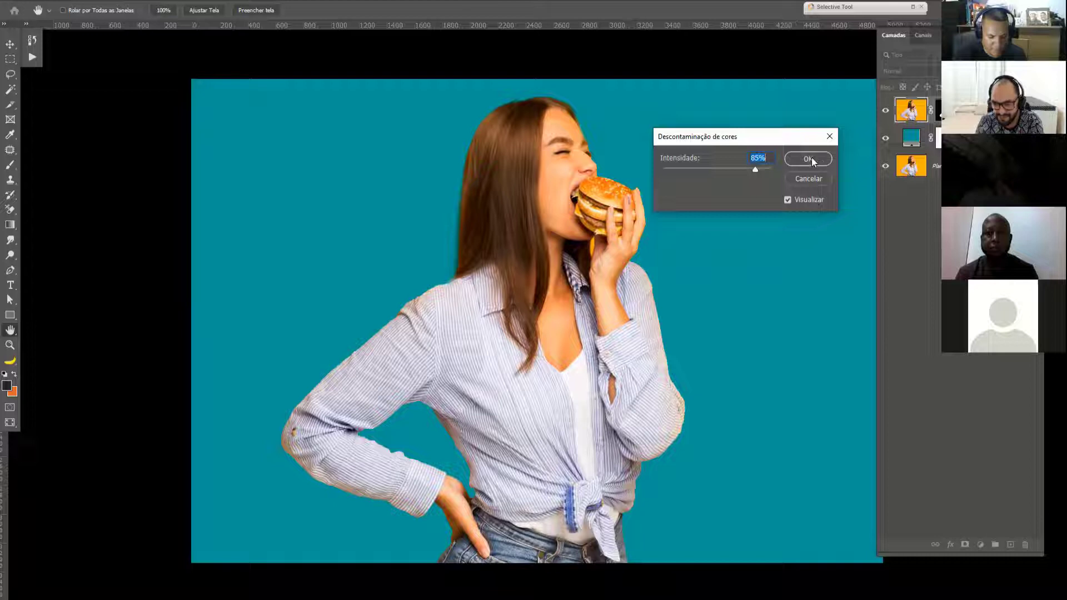
{"action": "left_click", "coordinate": [787, 202]}
{"action": "left_click", "coordinate": [786, 201]}
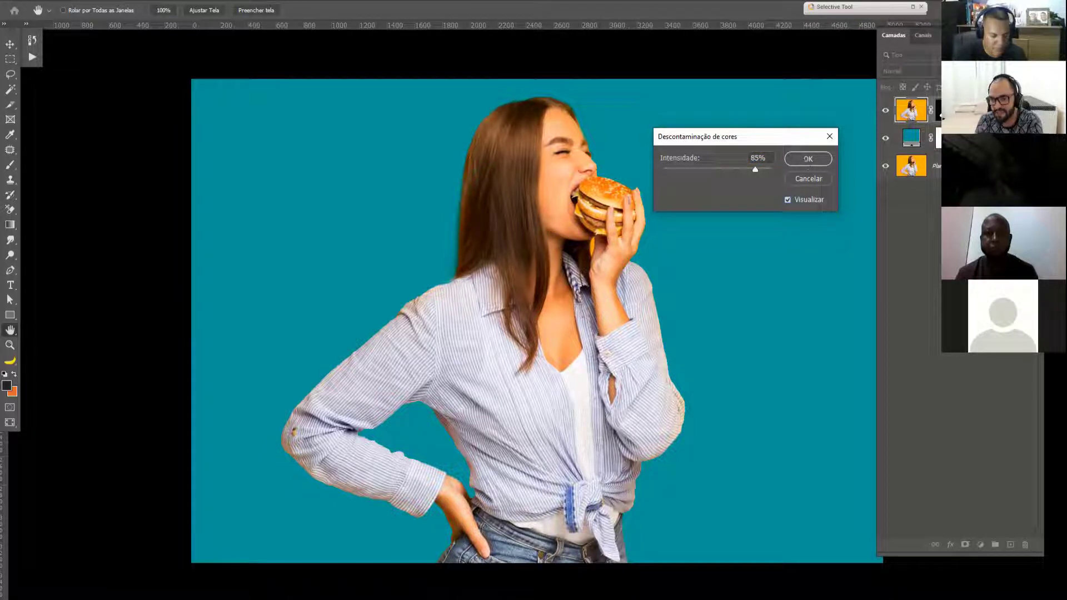
{"action": "left_click", "coordinate": [804, 162]}
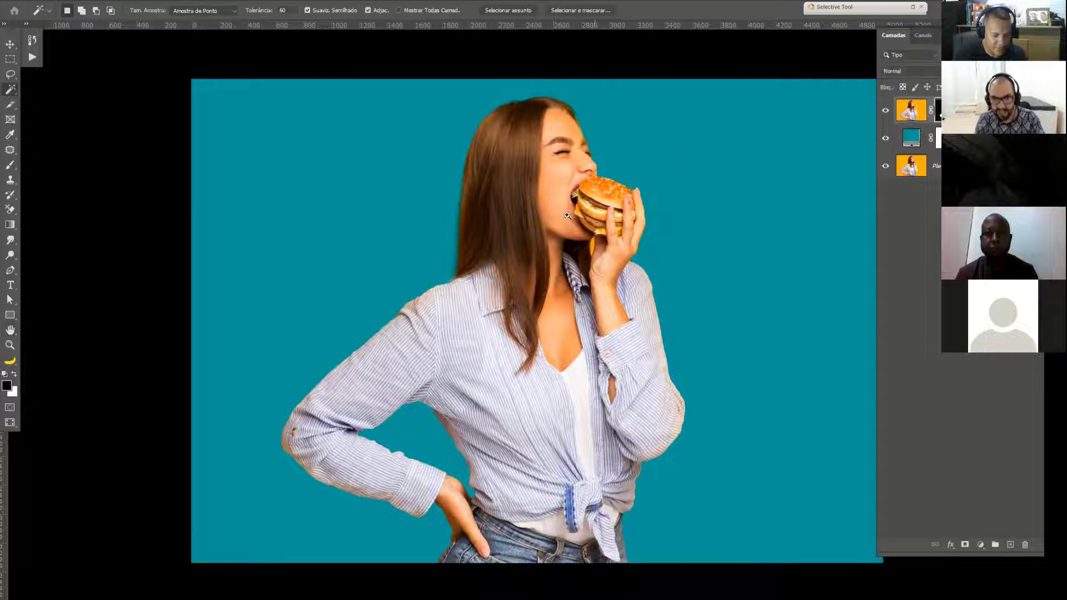
- Select the orange gap between the hair and wrist with the Magic Wand, feather it 0.5 pixels and delete it to reveal the teal
{"action": "key", "text": "z"}
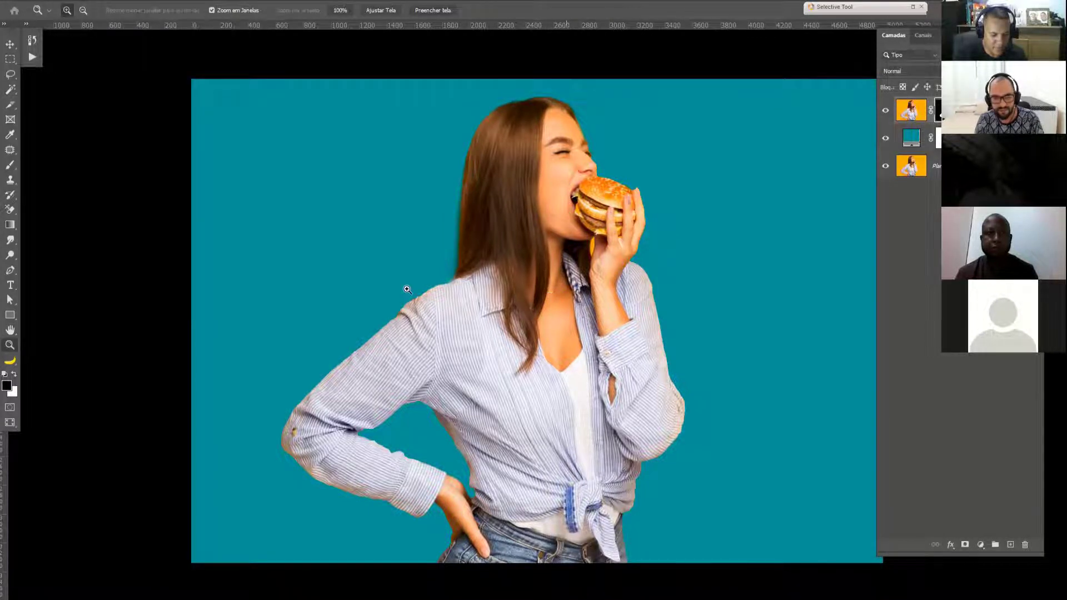
{"action": "left_click_drag", "start_coordinate": [584, 234], "coordinate": [612, 264]}
{"action": "left_click", "coordinate": [439, 265], "text": "alt"}
{"action": "left_click", "coordinate": [366, 282], "text": "alt"}
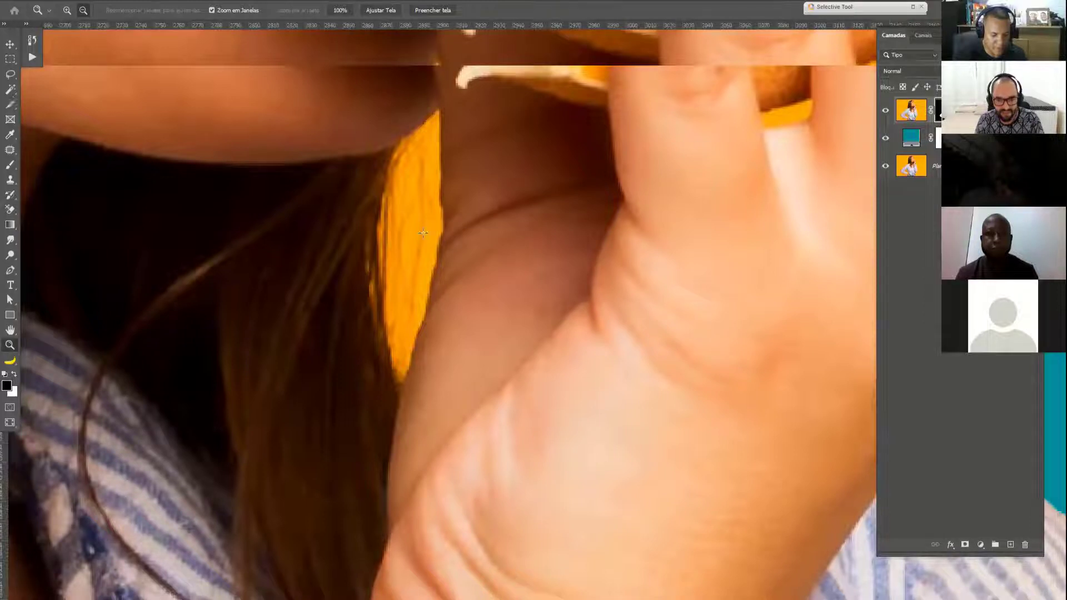
{"action": "key", "text": "w"}
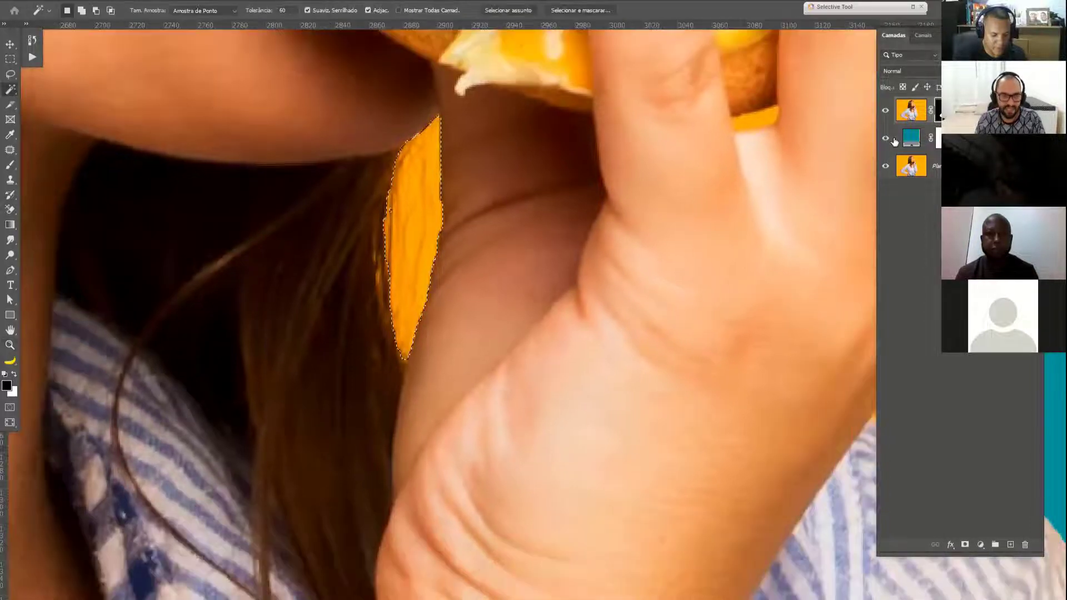
{"action": "left_click", "coordinate": [416, 222]}
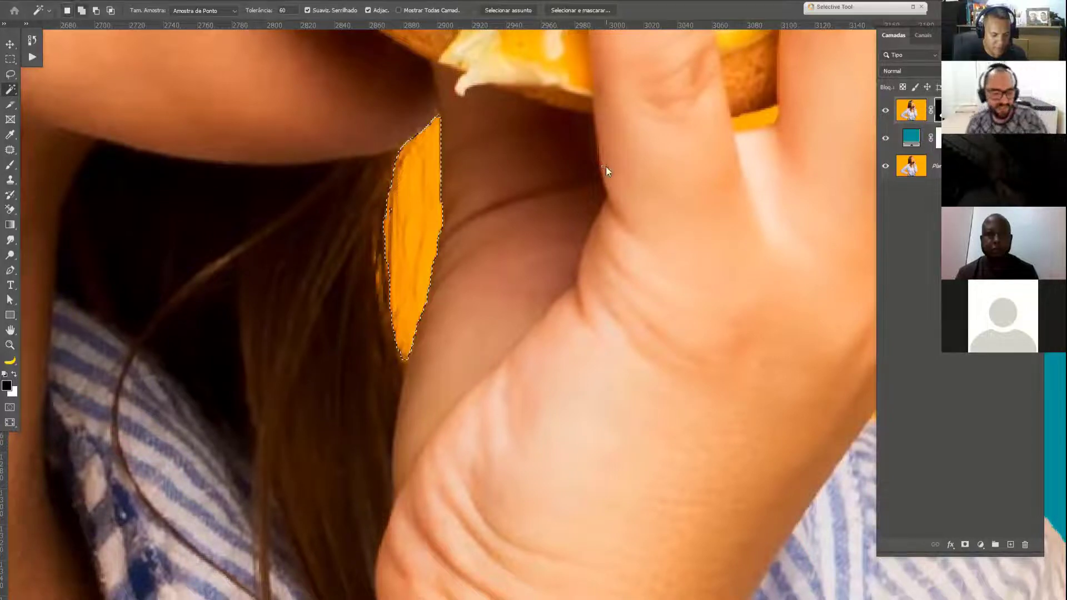
{"action": "key", "text": "shift+F6"}
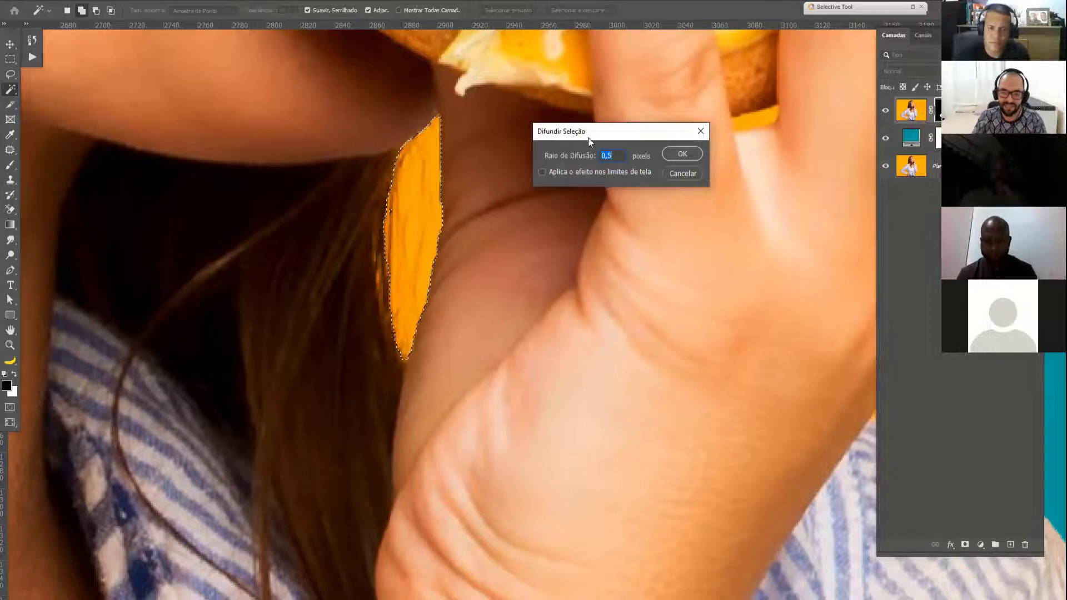
{"action": "left_click_drag", "start_coordinate": [589, 137], "coordinate": [551, 127]}
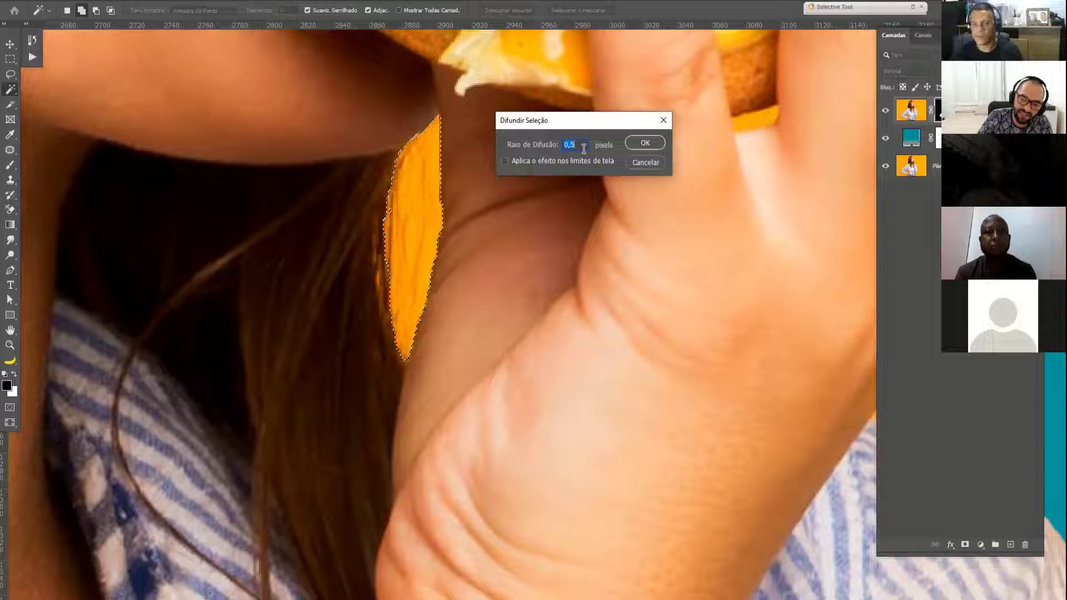
{"action": "left_click", "coordinate": [632, 142]}
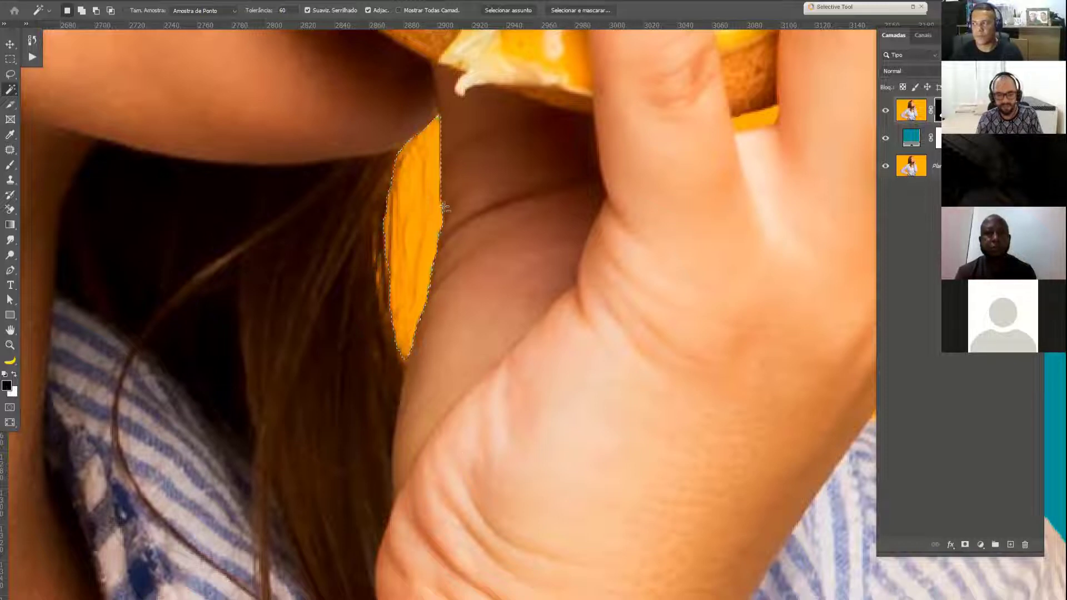
{"action": "key", "text": "Delete"}
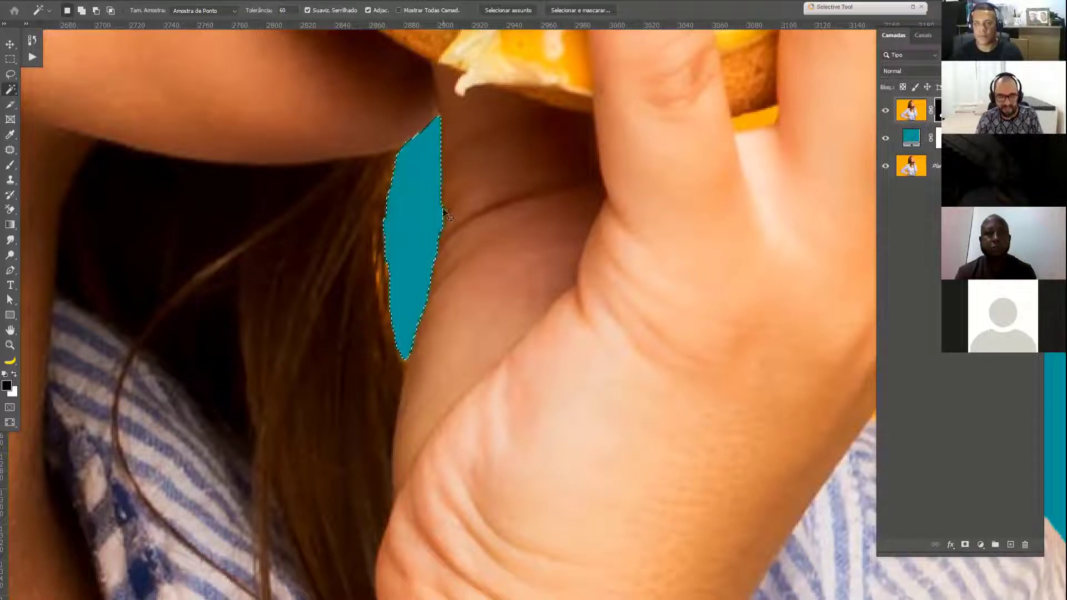
{"action": "key", "text": "ctrl+d"}
- Clear the remaining selection around the woman and make the teal solid colour fill layer active
{"action": "scroll", "coordinate": [429, 270], "scroll_direction": "down", "scroll_amount": 3}
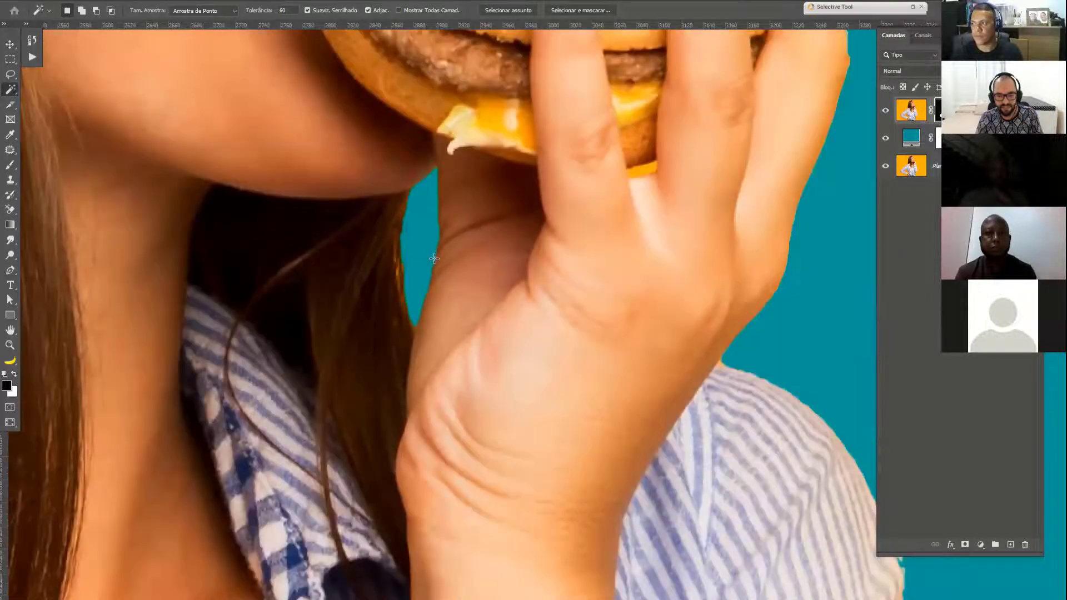
{"action": "scroll", "coordinate": [434, 258], "scroll_direction": "down", "scroll_amount": 2}
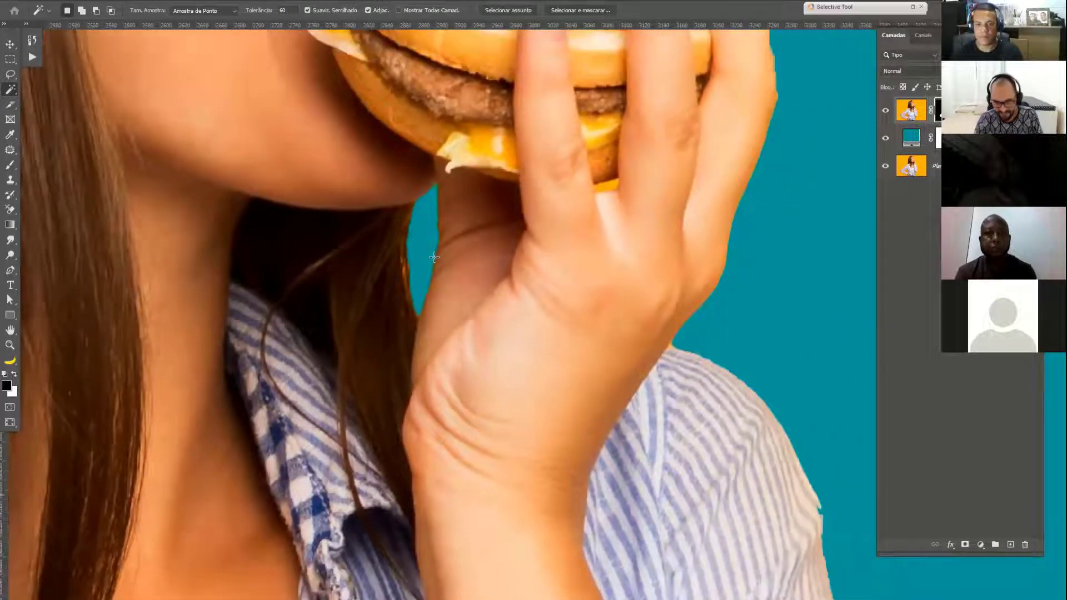
{"action": "scroll", "coordinate": [434, 258], "scroll_direction": "down", "scroll_amount": 1}
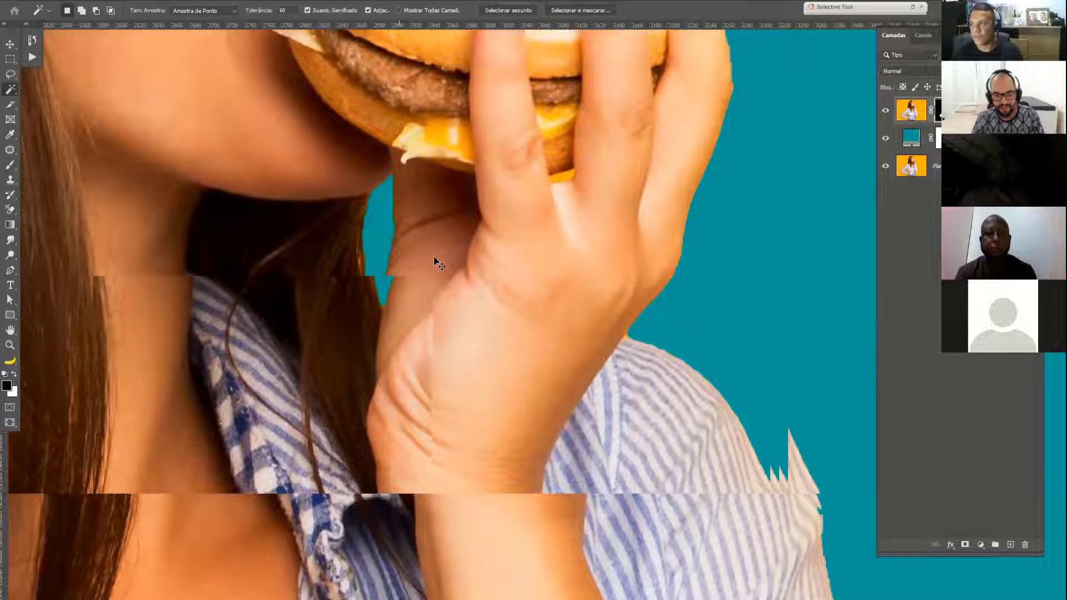
{"action": "key", "text": "ctrl+0"}
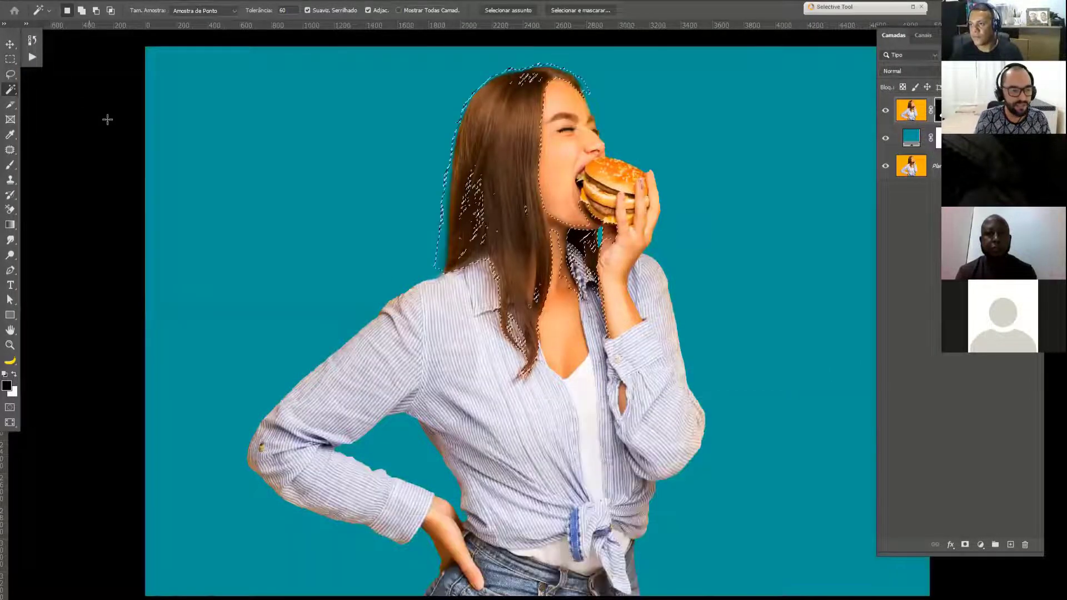
{"action": "key", "text": "ctrl+d"}
{"action": "key", "text": "v"}
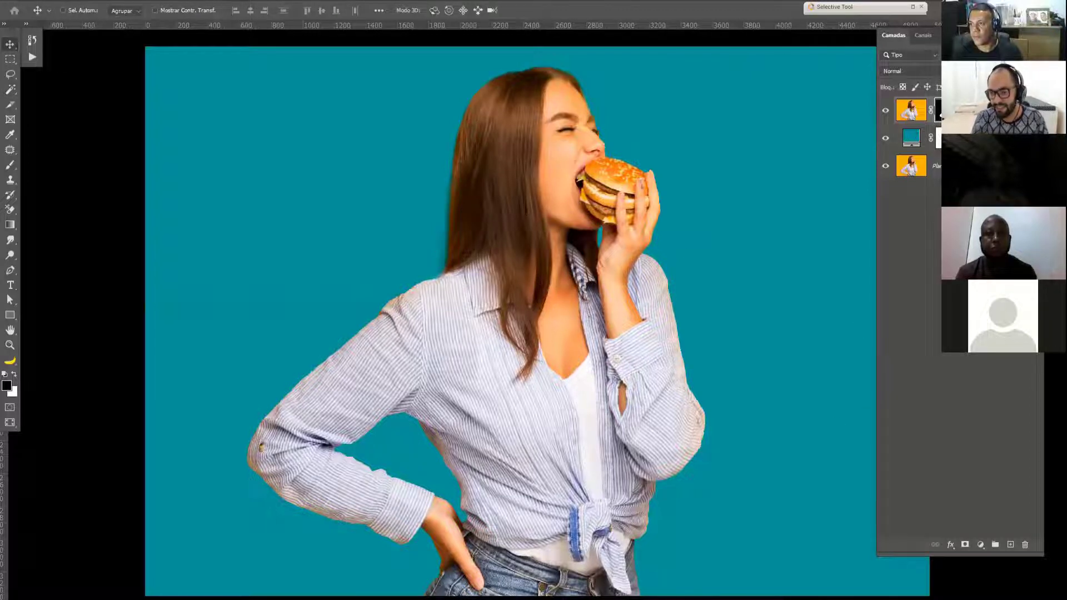
{"action": "left_click", "coordinate": [286, 145], "text": "ctrl"}
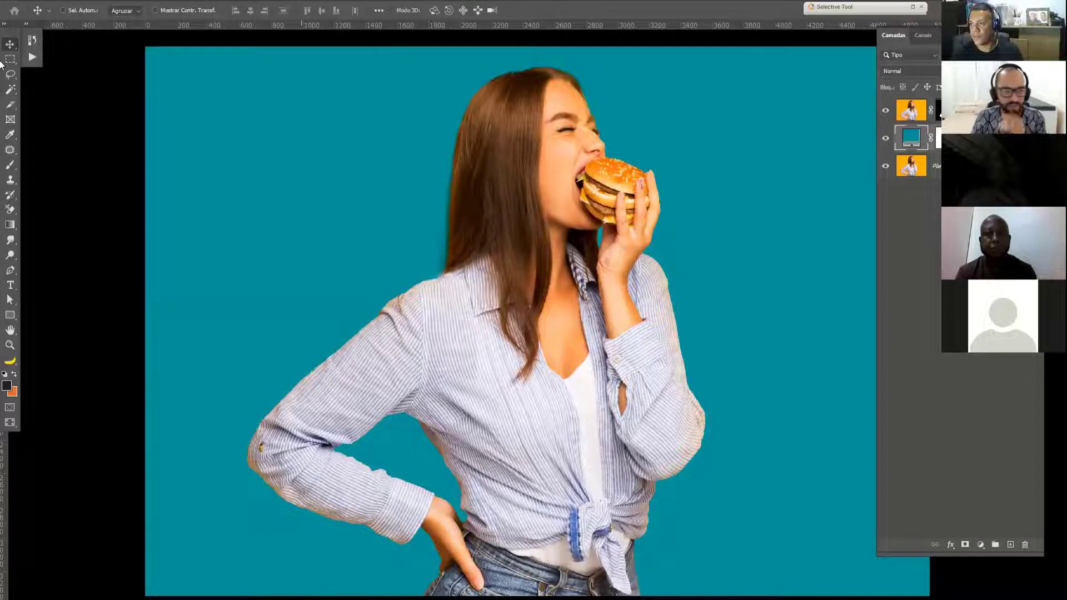
- Place the field photo AdobeStock_316121791 as an embedded image above the teal fill layer
{"action": "left_click", "coordinate": [32, 3]}
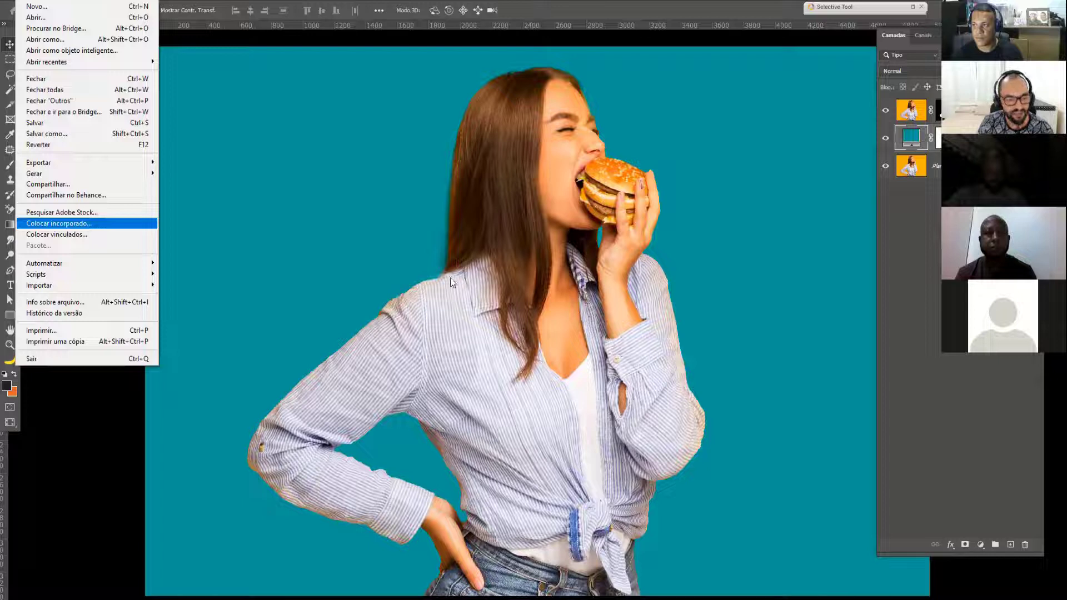
{"action": "key", "text": "Return"}
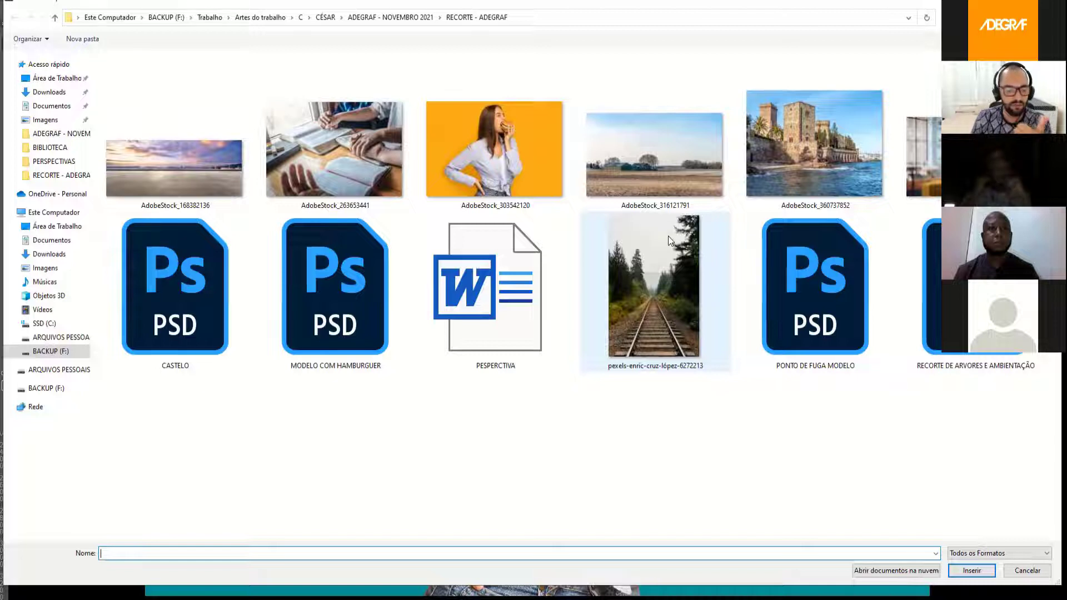
{"action": "left_click", "coordinate": [767, 150]}
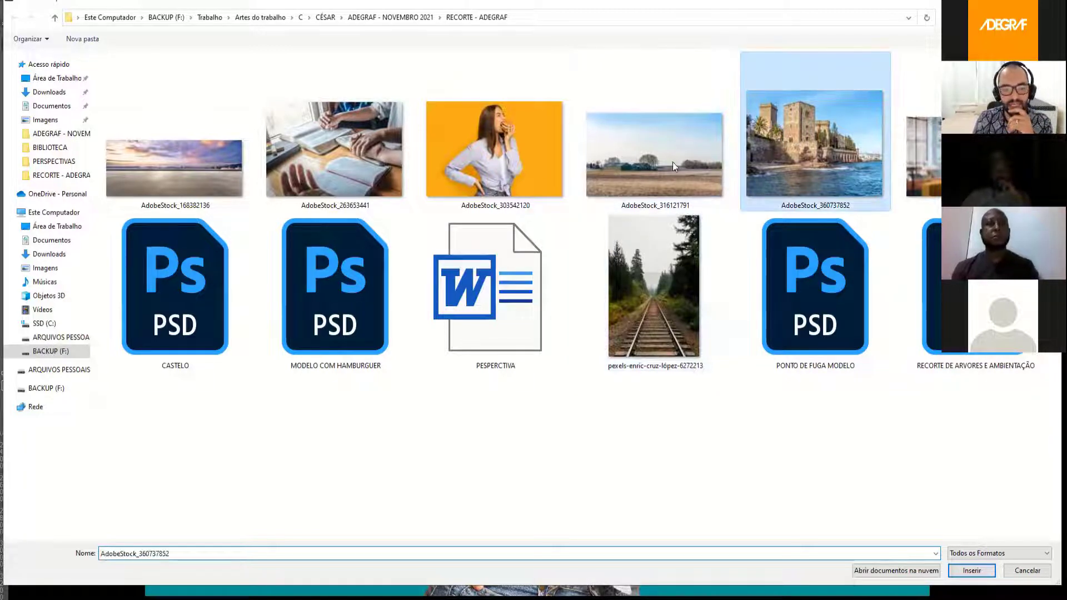
{"action": "left_click", "coordinate": [211, 144]}
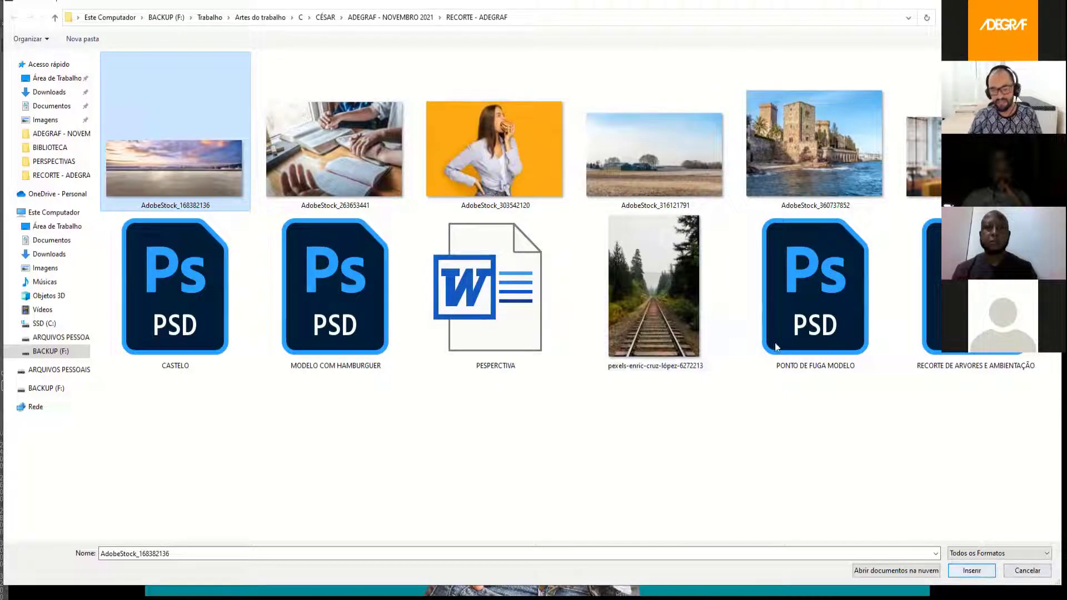
{"action": "left_click", "coordinate": [656, 156]}
{"action": "left_click", "coordinate": [958, 571]}
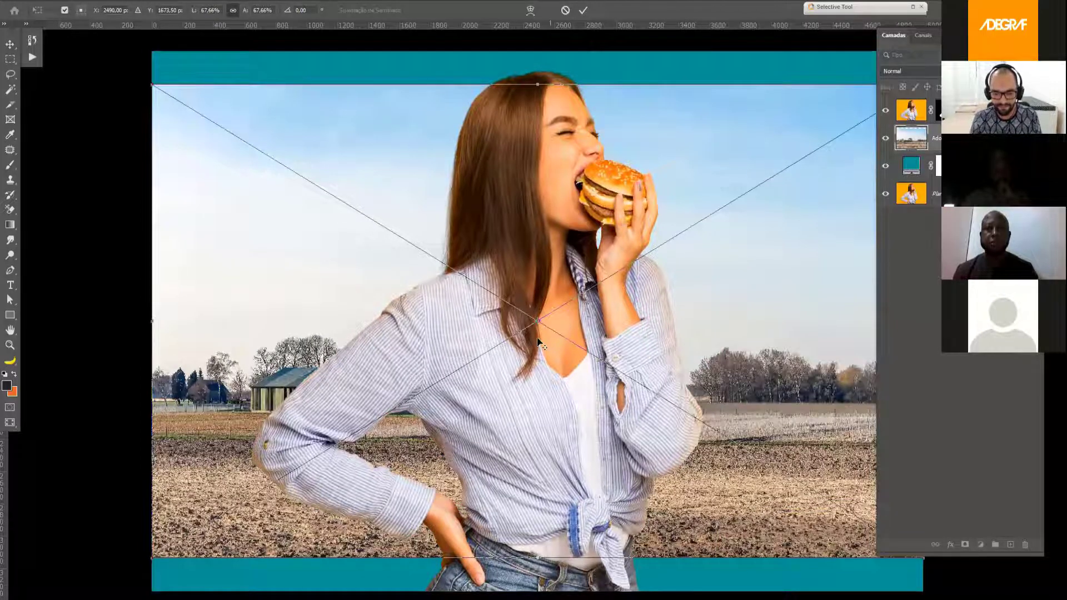
- Scale the placed field photo proportionally until it covers the whole canvas behind the woman, and commit the transform
{"action": "scroll", "coordinate": [482, 283], "scroll_direction": "down", "scroll_amount": 4}
{"action": "scroll", "coordinate": [805, 272], "scroll_direction": "down", "scroll_amount": 3}
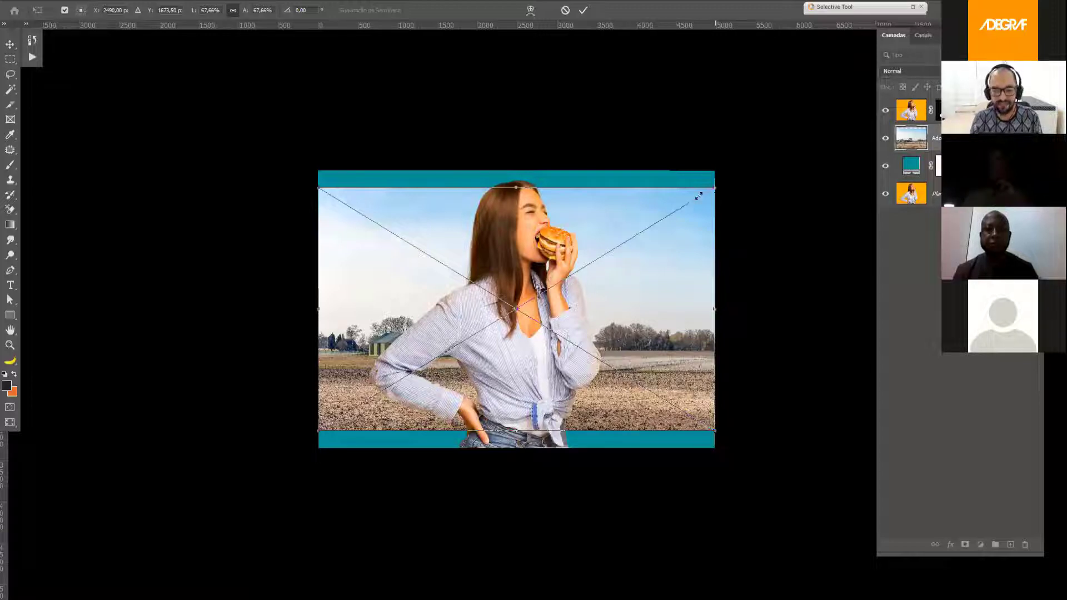
{"action": "left_click_drag", "start_coordinate": [696, 198], "coordinate": [679, 206]}
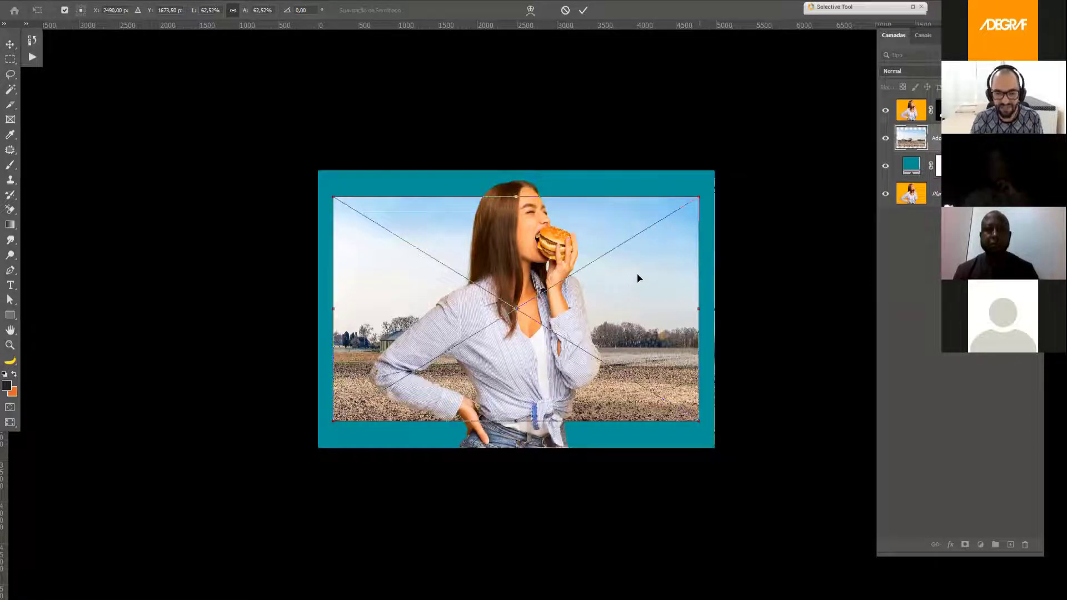
{"action": "left_click_drag", "start_coordinate": [699, 196], "coordinate": [679, 209]}
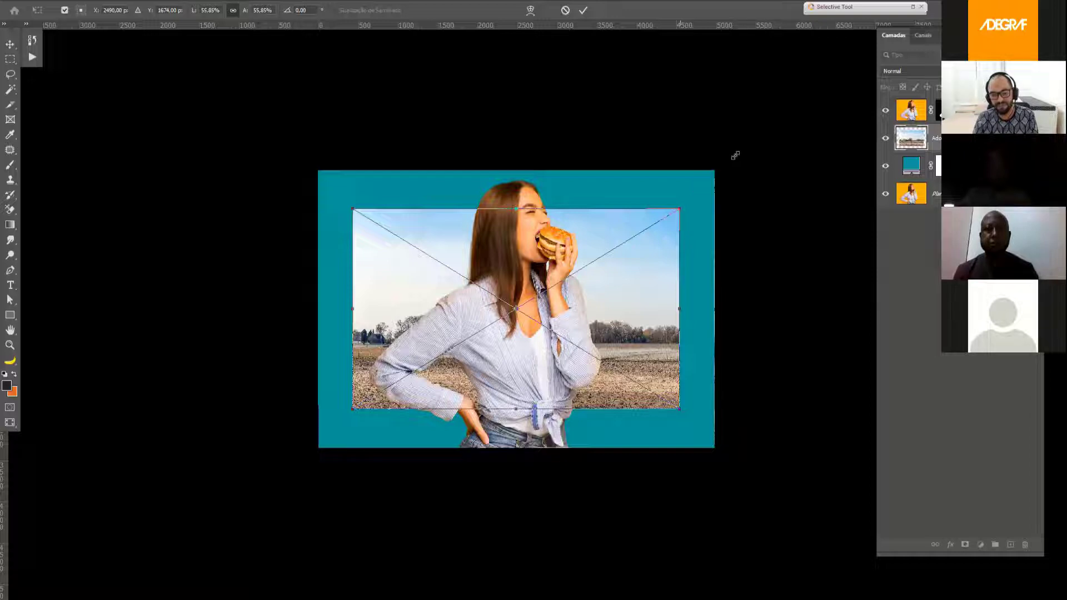
{"action": "left_click_drag", "start_coordinate": [680, 209], "coordinate": [739, 155]}
{"action": "key", "text": "Return"}
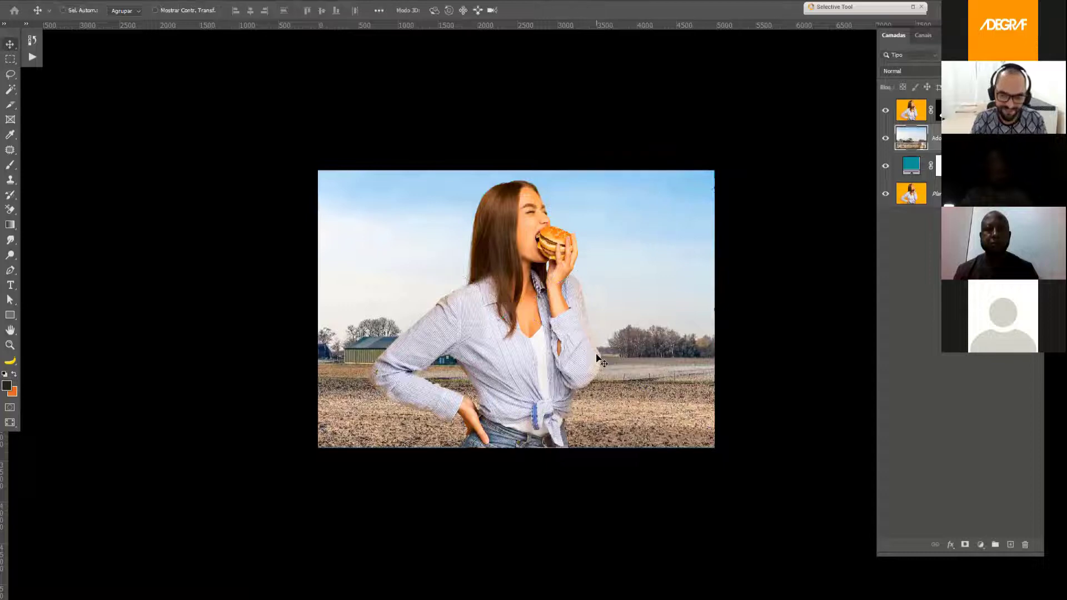
{"action": "key", "text": "ctrl+0"}
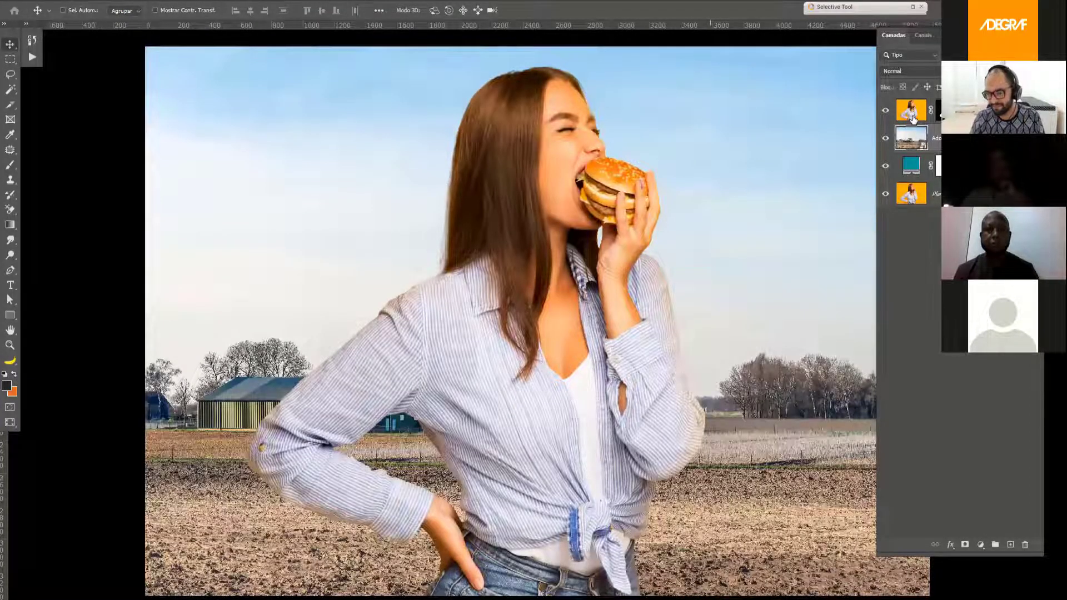
- Make the woman layer active and display its mask on its own, examining the silhouette edges against the composite
{"action": "left_click", "coordinate": [705, 442], "text": "ctrl"}
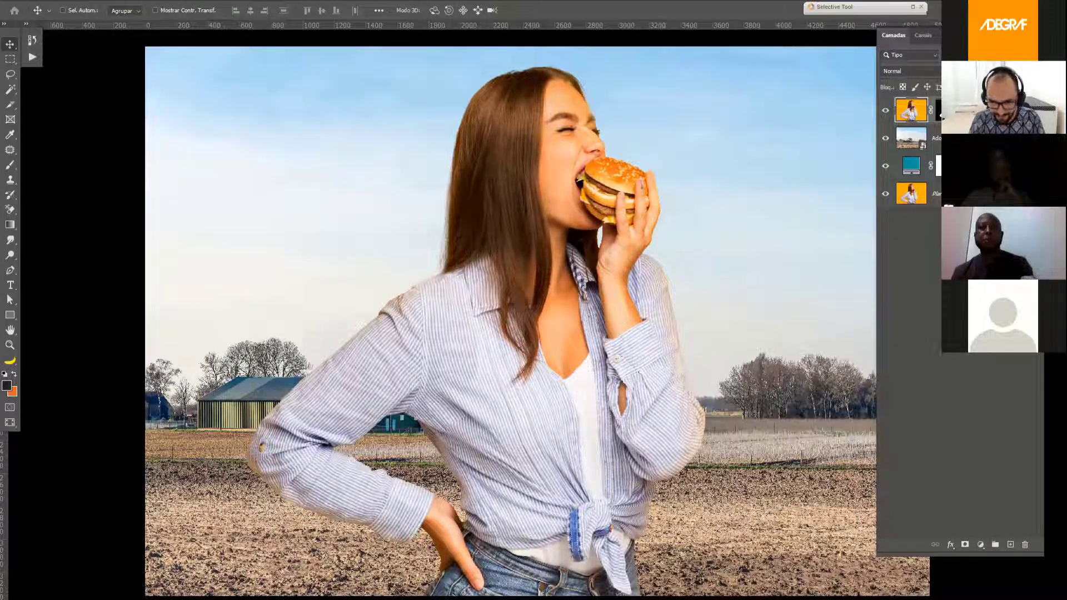
{"action": "left_click", "coordinate": [950, 110], "text": "alt"}
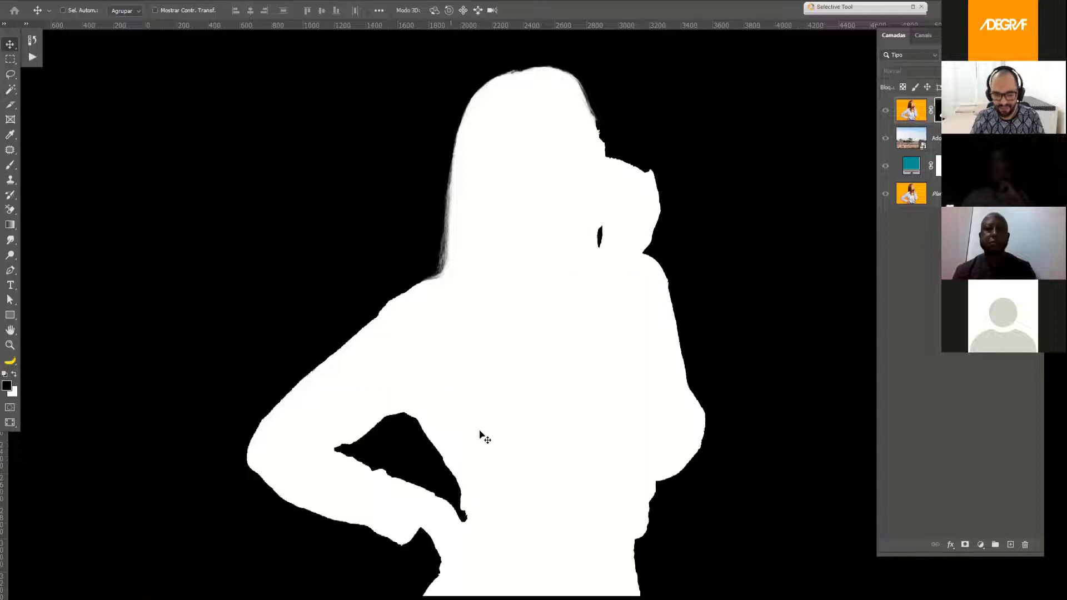
{"action": "left_click_drag", "start_coordinate": [488, 424], "coordinate": [565, 362]}
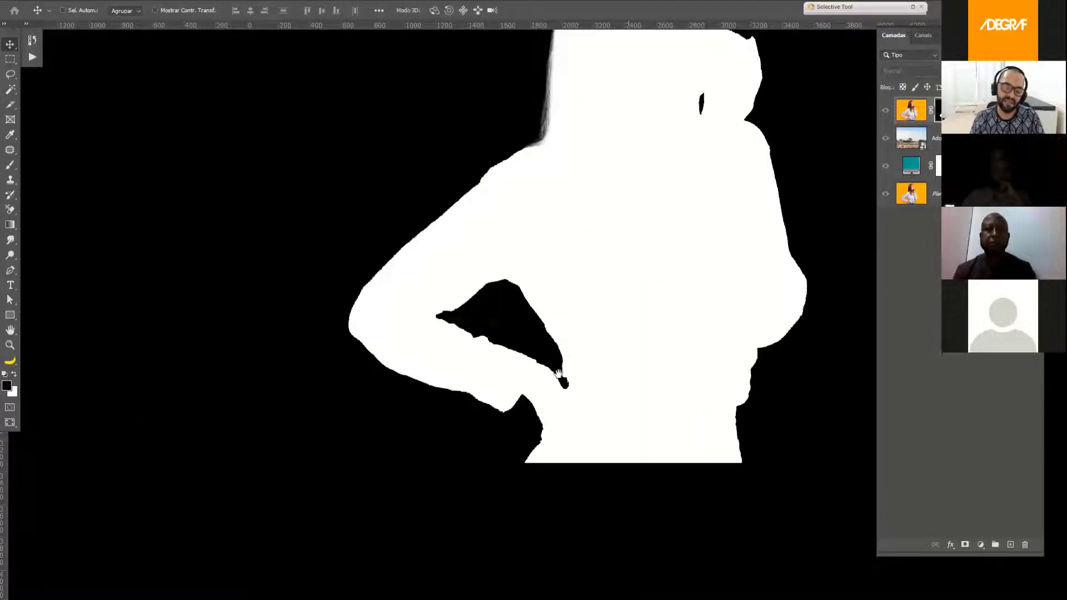
{"action": "left_click_drag", "start_coordinate": [451, 174], "coordinate": [435, 198]}
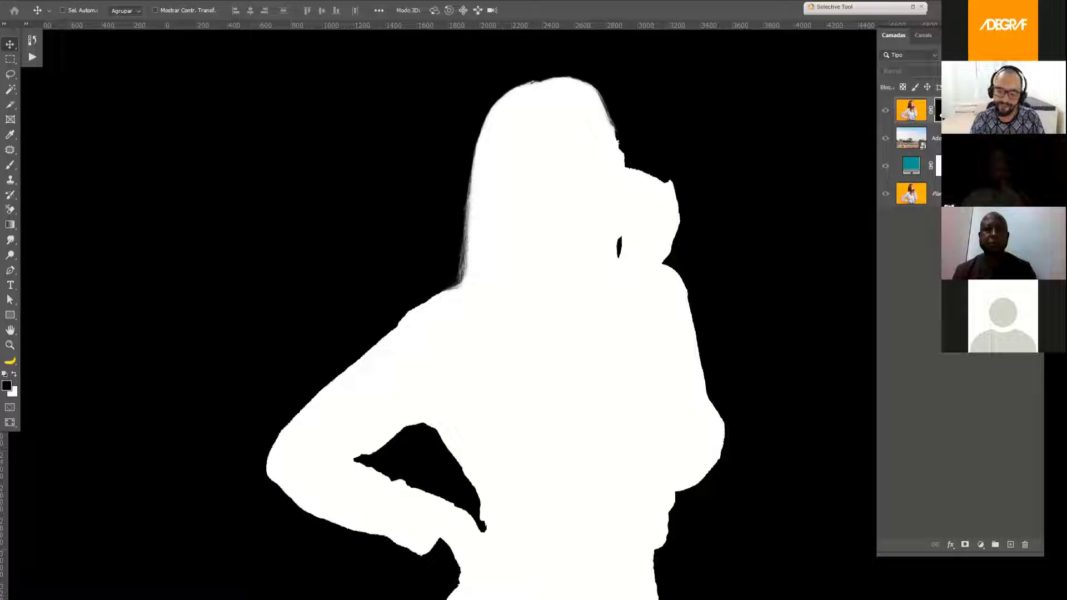
{"action": "left_click", "coordinate": [939, 110], "text": "alt"}
{"action": "scroll", "coordinate": [531, 261], "scroll_direction": "down", "scroll_amount": 1}
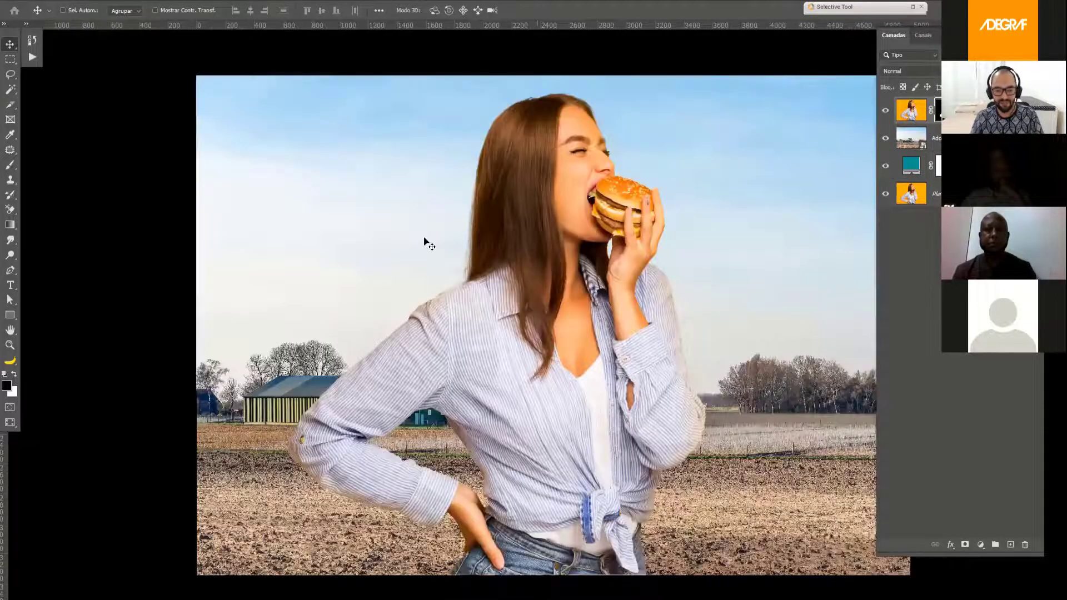
{"action": "scroll", "coordinate": [424, 238], "scroll_direction": "down", "scroll_amount": 1}
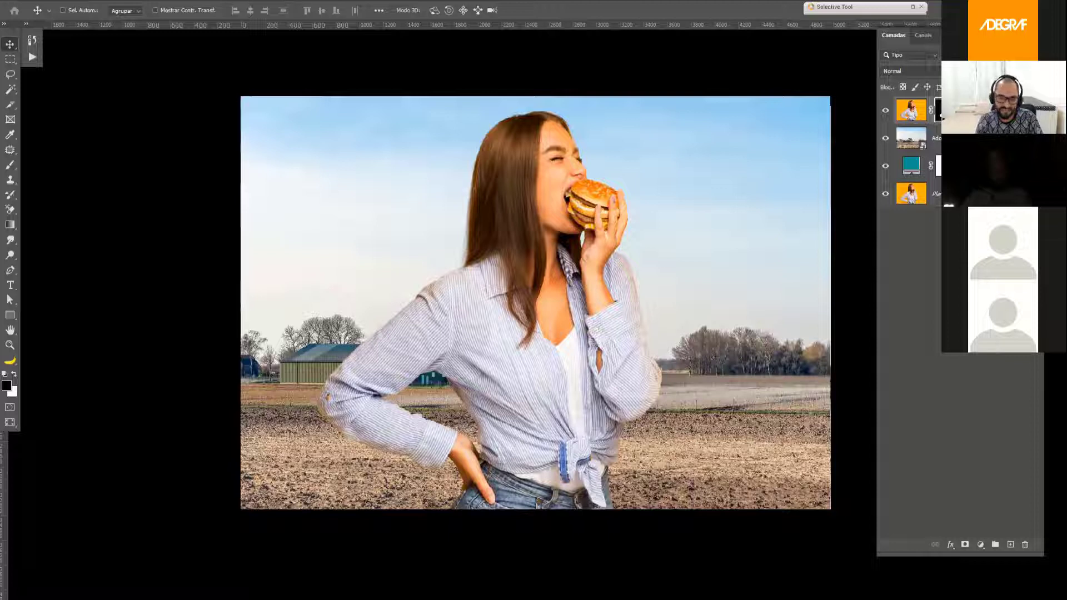
{"action": "left_click", "coordinate": [941, 116], "text": "alt"}
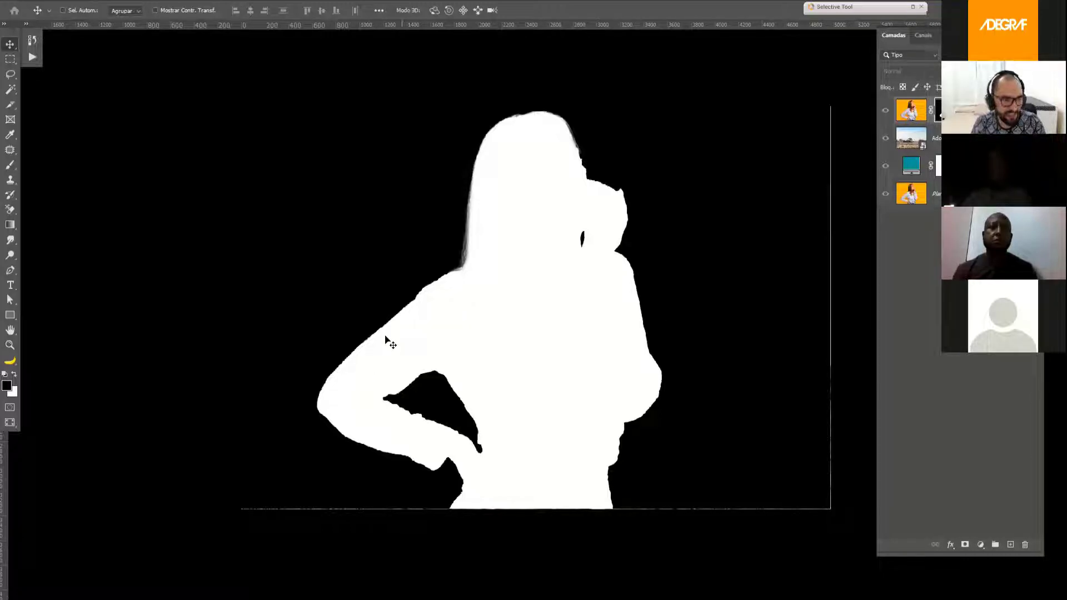
- Activate the Brush tool, toggle the woman and field photo layers' visibility to check the composite, and make the photo layer active
{"action": "left_click", "coordinate": [10, 167]}
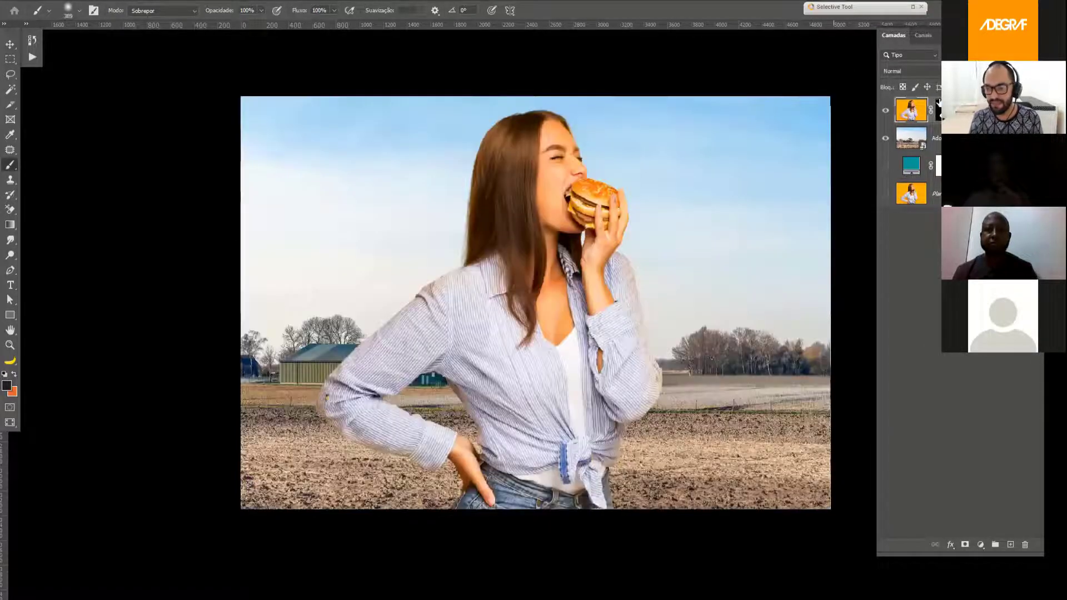
{"action": "left_click", "coordinate": [887, 111]}
{"action": "left_click", "coordinate": [888, 110]}
{"action": "left_click", "coordinate": [888, 139]}
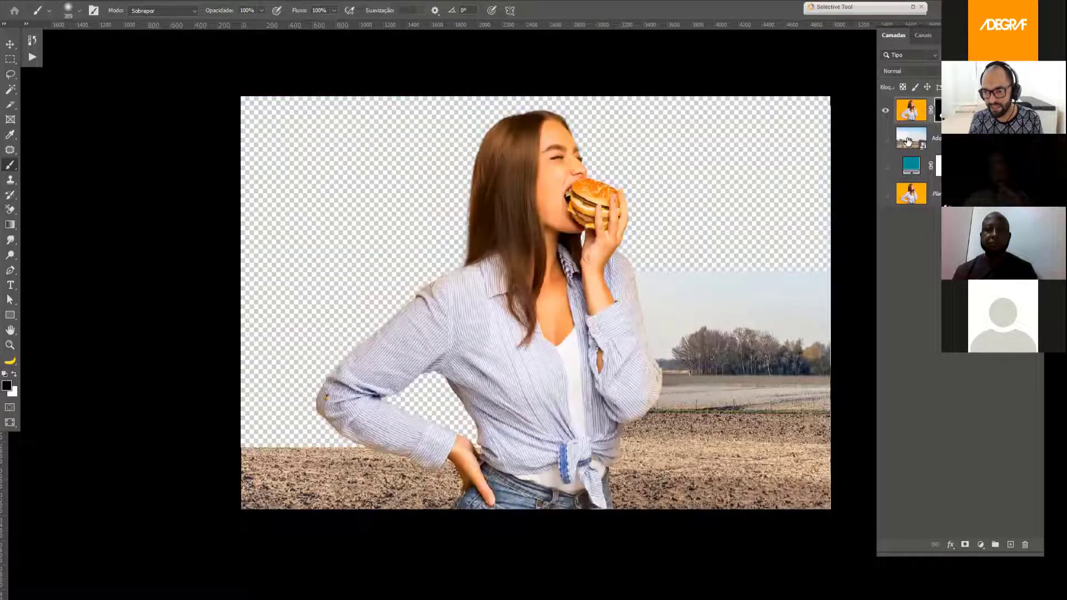
{"action": "left_click", "coordinate": [909, 142]}
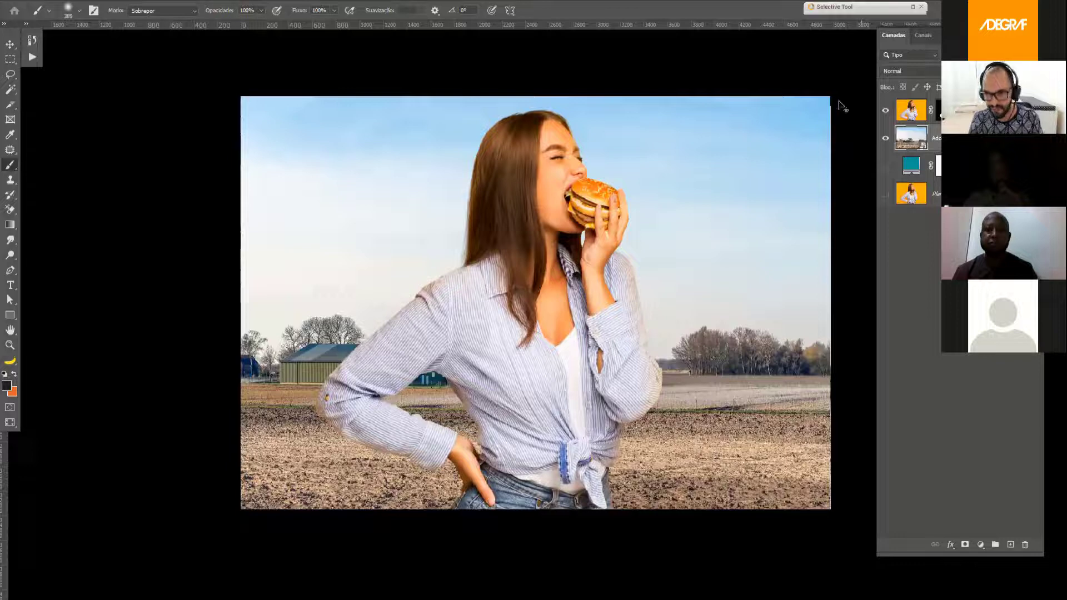
{"action": "key", "text": "ctrl+t"}
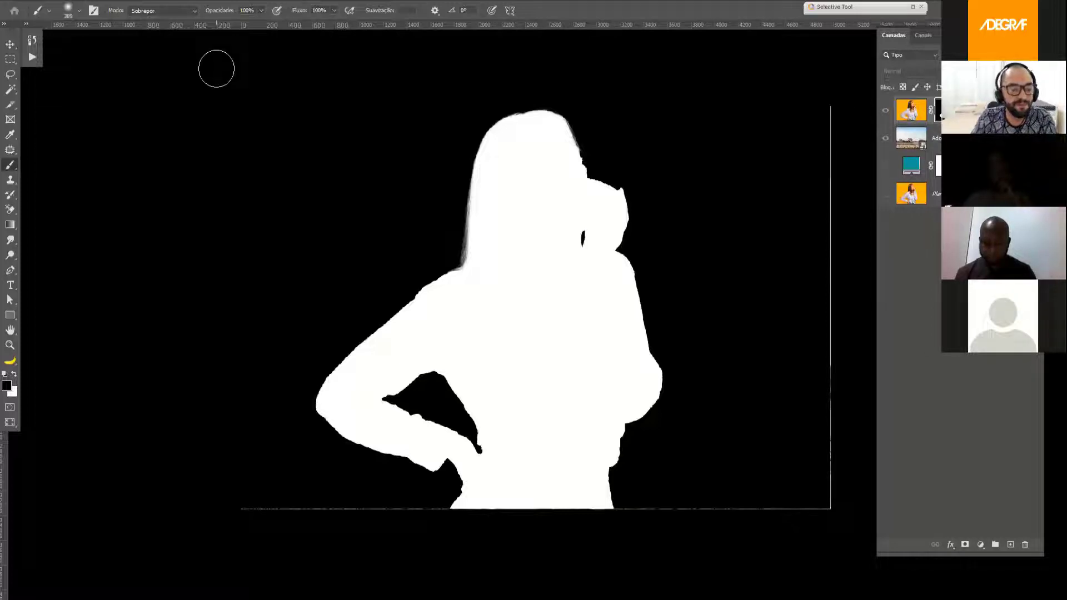
- Switch the brush's blending mode to Normal and return it to Sobrepor (Overlay)
{"action": "left_click", "coordinate": [157, 11]}
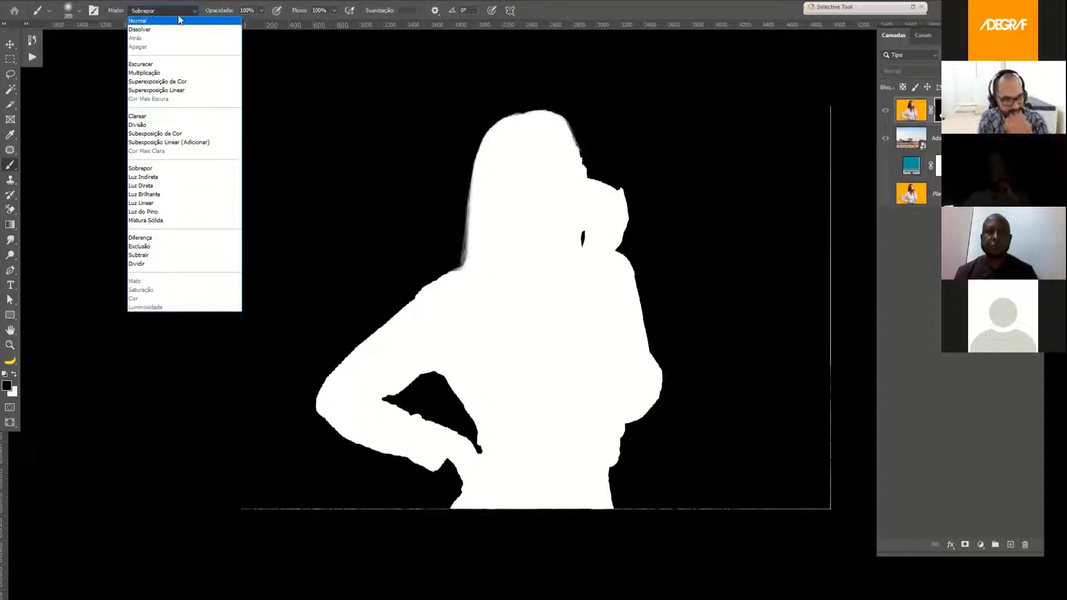
{"action": "left_click", "coordinate": [179, 20]}
{"action": "left_click", "coordinate": [179, 13]}
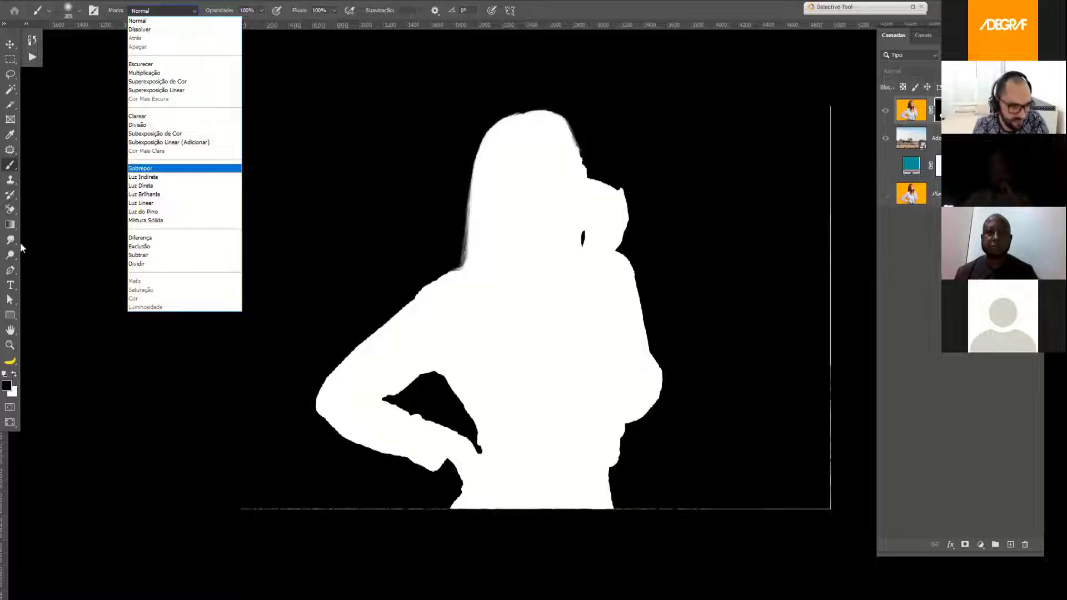
{"action": "key", "text": "Return"}
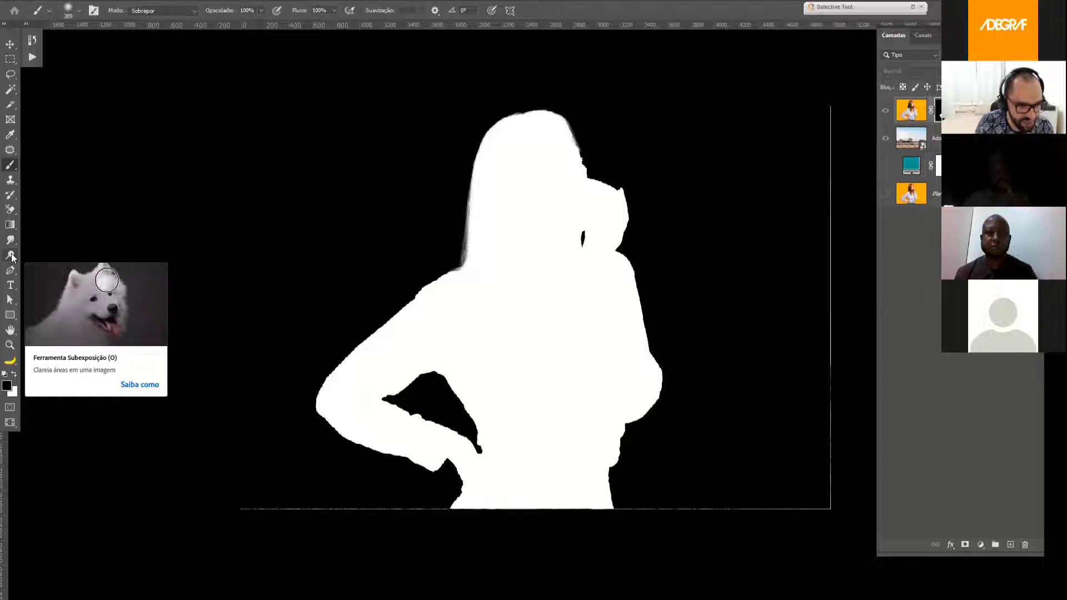
- Show the Dodge (Subexposição) tool, its variants and its options, and return to the Brush tool
{"action": "left_click", "coordinate": [11, 255]}
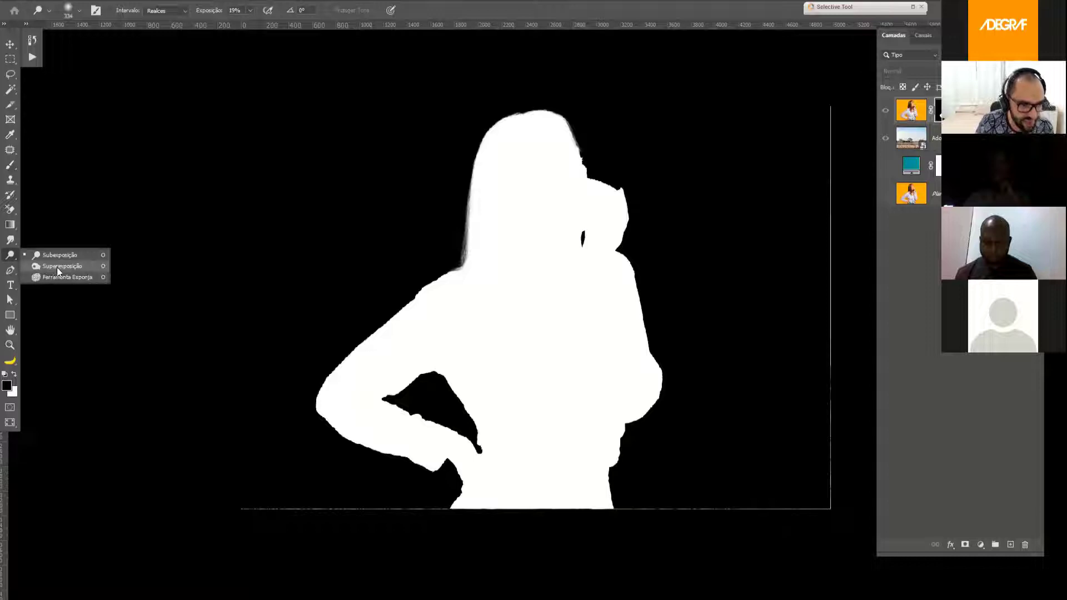
{"action": "left_click", "coordinate": [10, 256]}
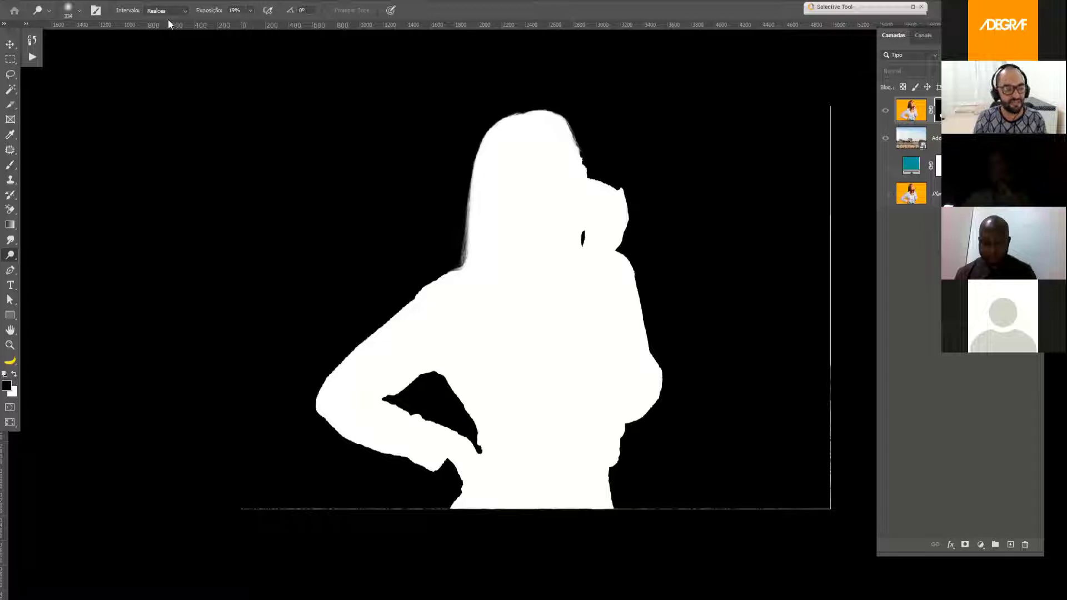
{"action": "left_click", "coordinate": [10, 165]}
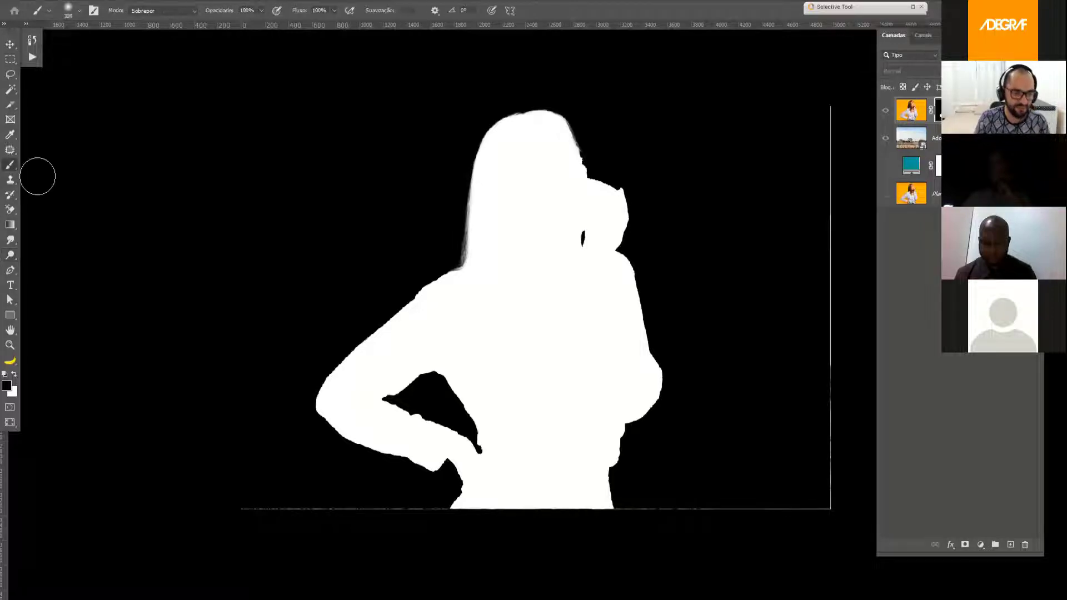
- Set the brush's blending mode to Normal after briefly trying Dissolver (Dissolve)
{"action": "left_click", "coordinate": [157, 10]}
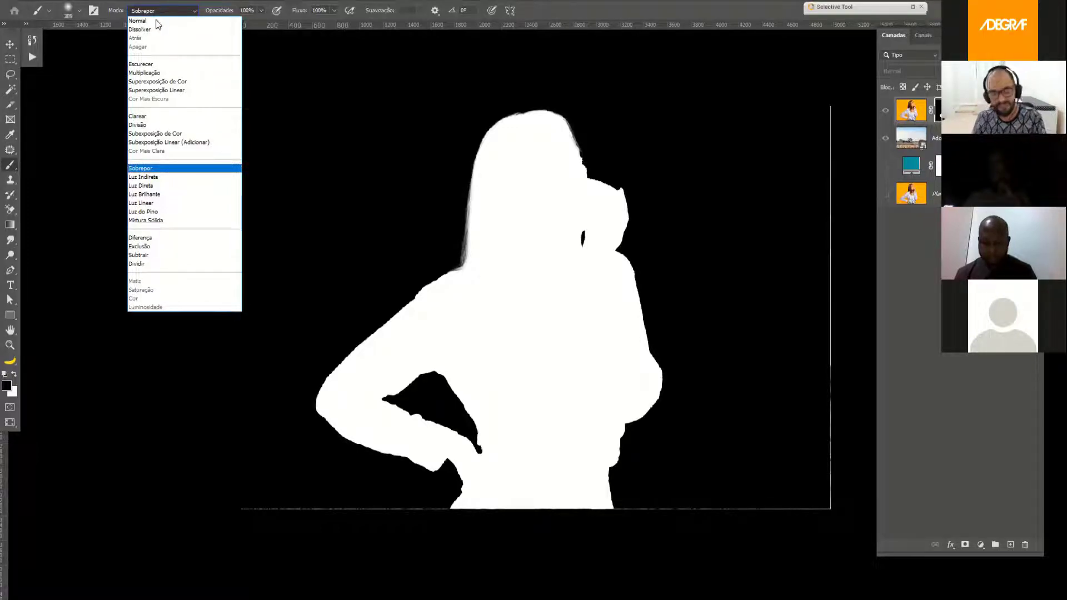
{"action": "key", "text": "Escape"}
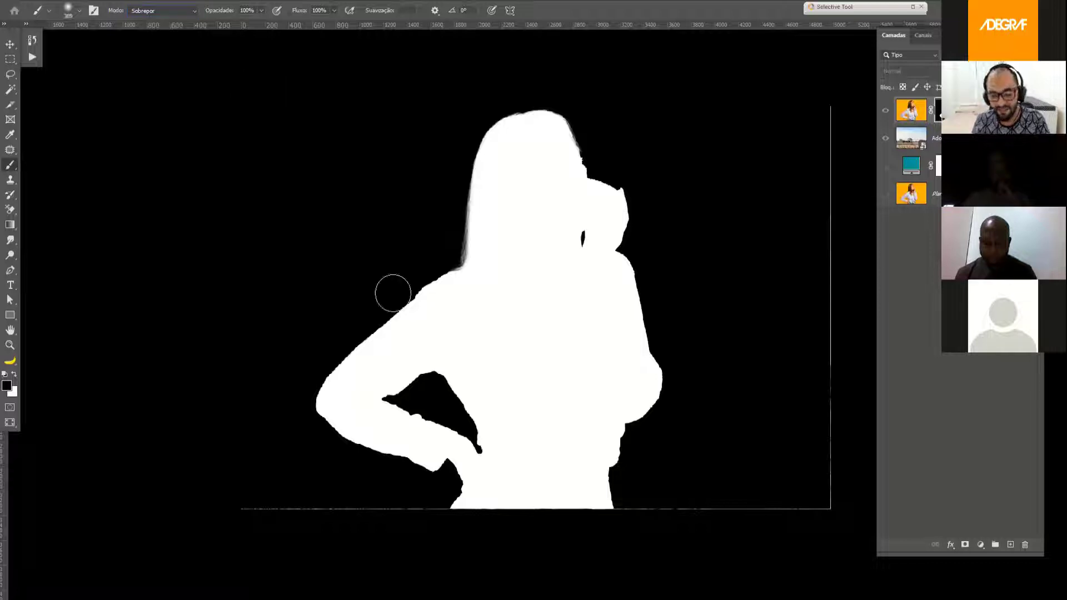
{"action": "left_click", "coordinate": [160, 13]}
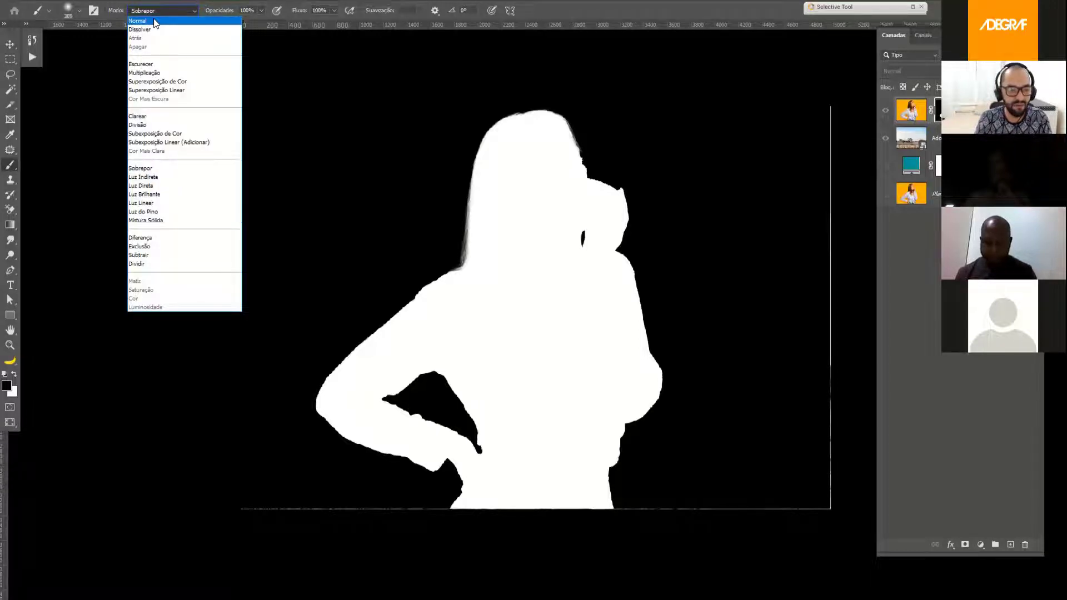
{"action": "left_click", "coordinate": [155, 22]}
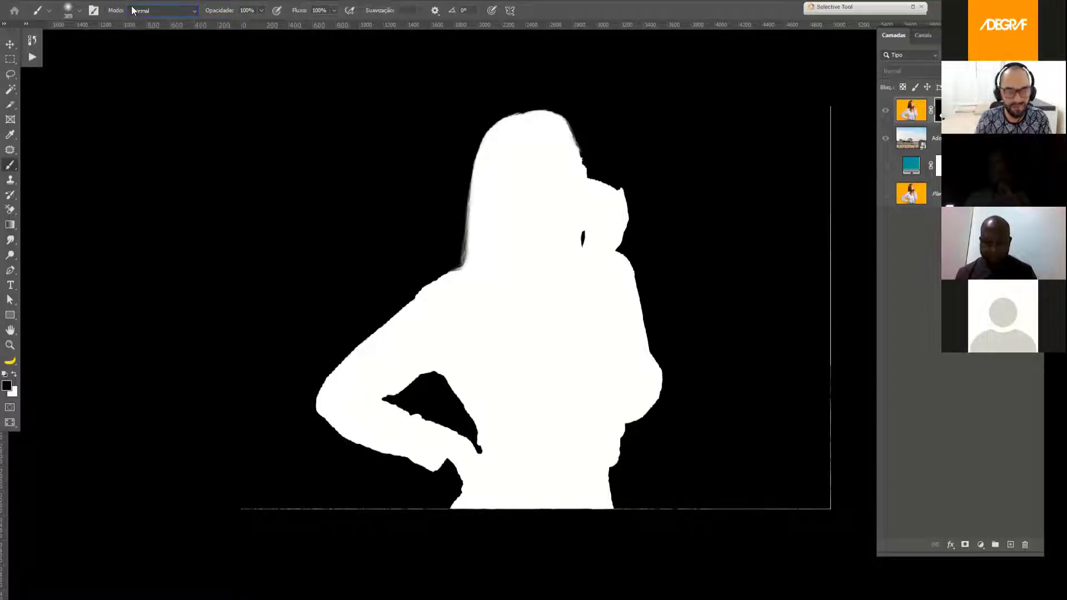
{"action": "left_click", "coordinate": [176, 11]}
{"action": "left_click", "coordinate": [166, 25]}
{"action": "left_click", "coordinate": [165, 10]}
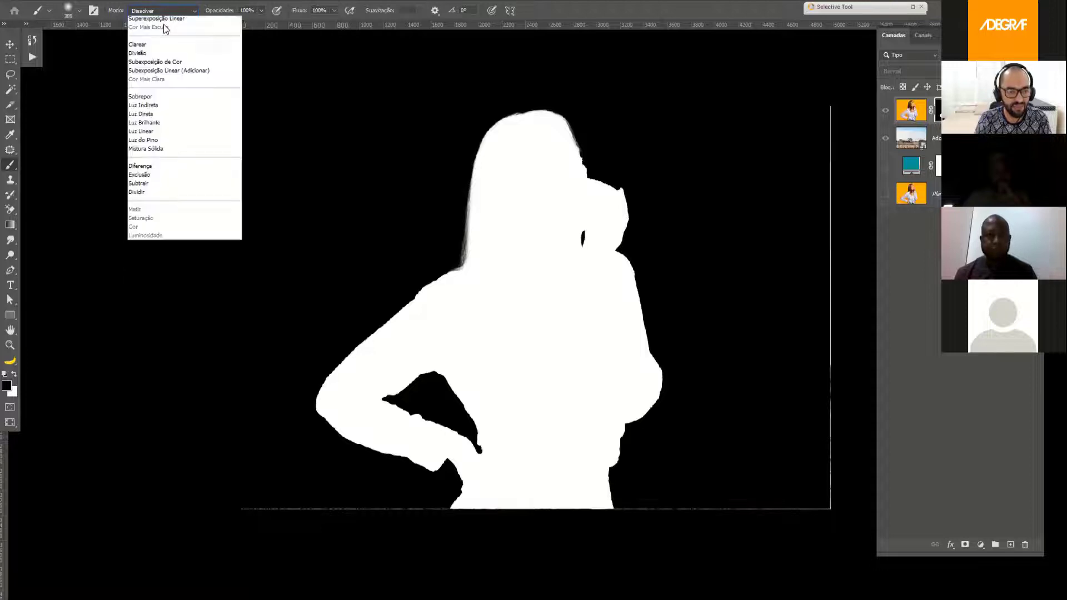
{"action": "scroll", "coordinate": [165, 28], "scroll_direction": "up", "scroll_amount": 3}
{"action": "left_click", "coordinate": [142, 19]}
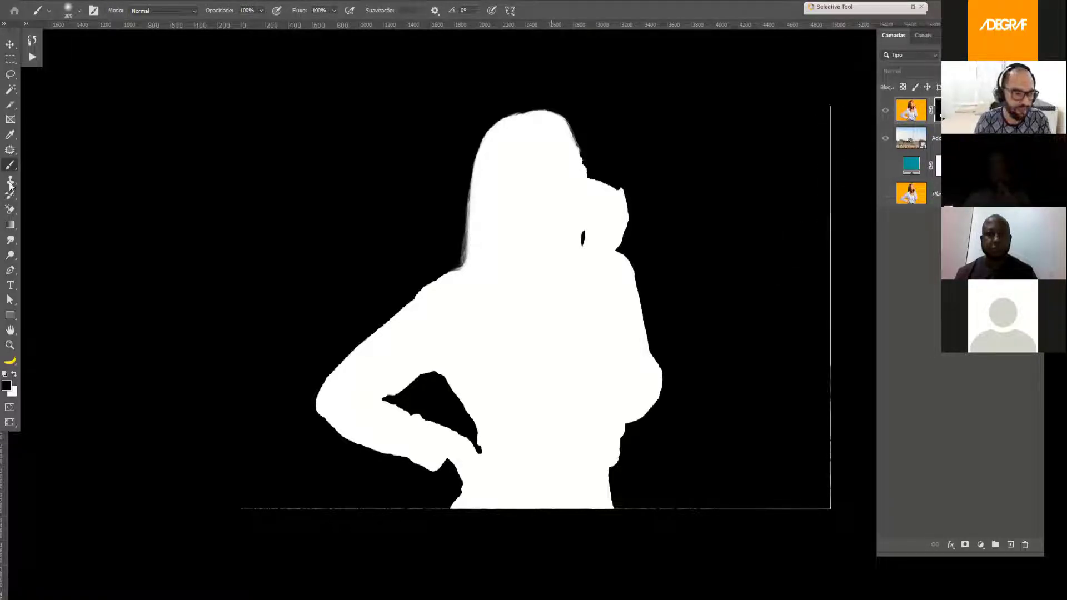
- Leave the mask-only view, make the woman layer's image active instead of its mask, and switch to the Move tool
{"action": "key", "text": "m"}
{"action": "left_click", "coordinate": [945, 111], "text": "alt"}
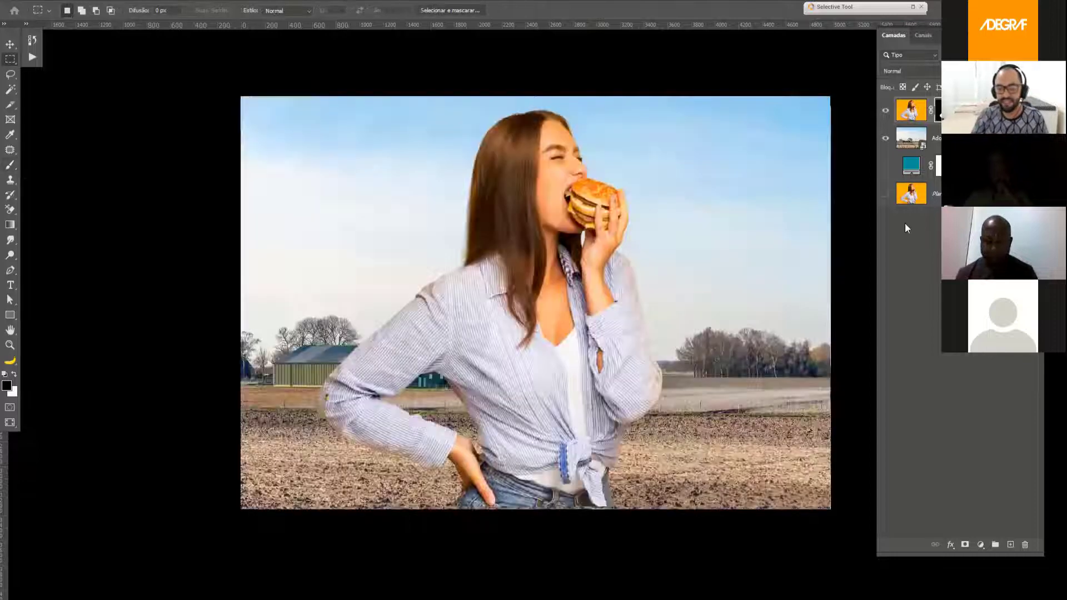
{"action": "scroll", "coordinate": [675, 261], "scroll_direction": "down", "scroll_amount": 1}
{"action": "left_click", "coordinate": [912, 121]}
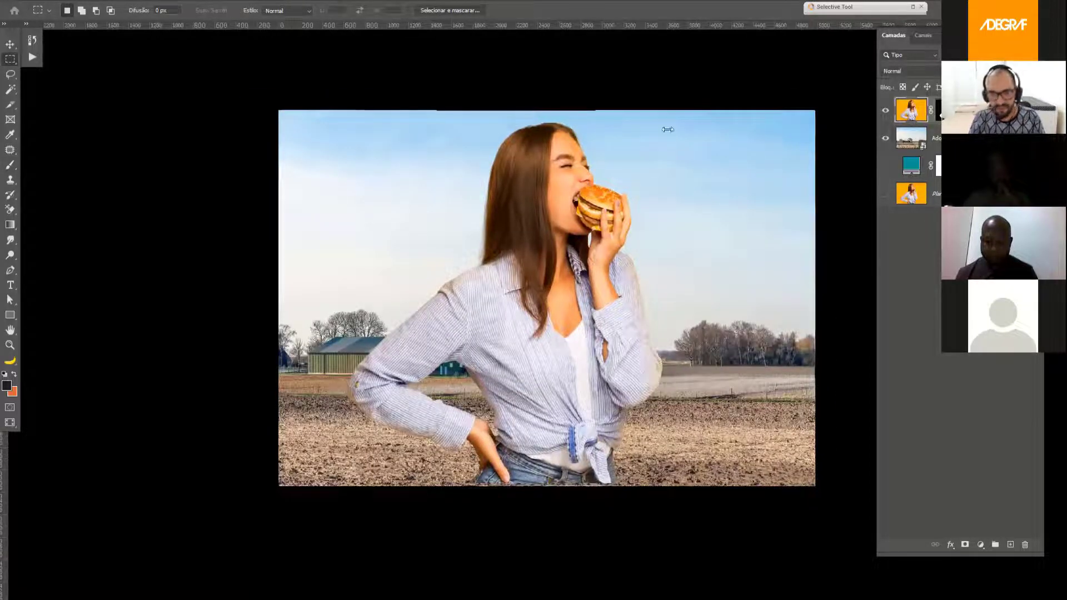
{"action": "scroll", "coordinate": [56, 50], "scroll_direction": "down", "scroll_amount": 1}
{"action": "key", "text": "v"}
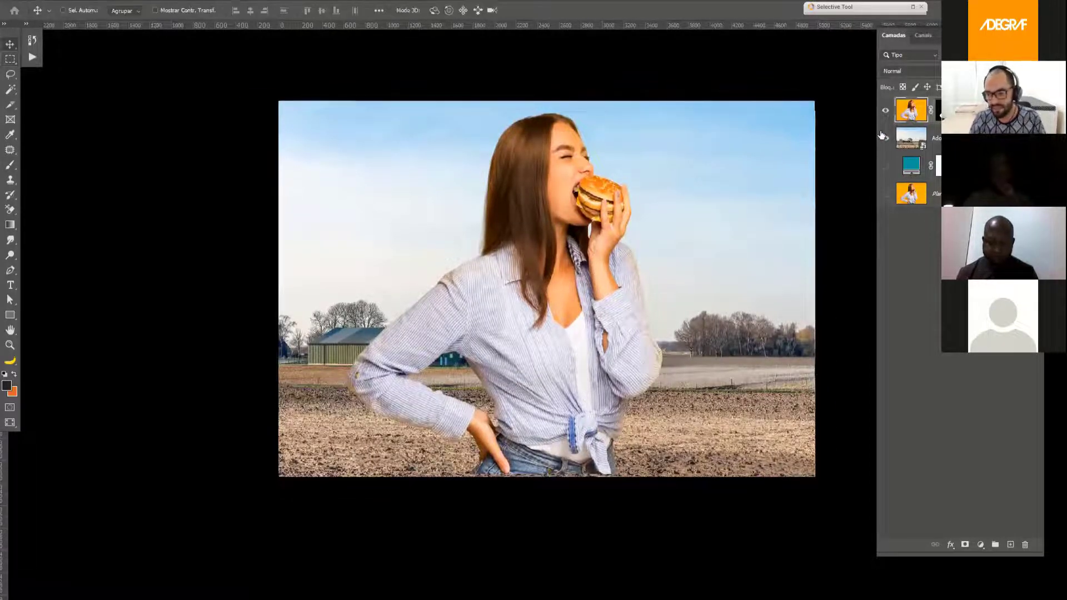
{"action": "key", "text": "ctrl"}
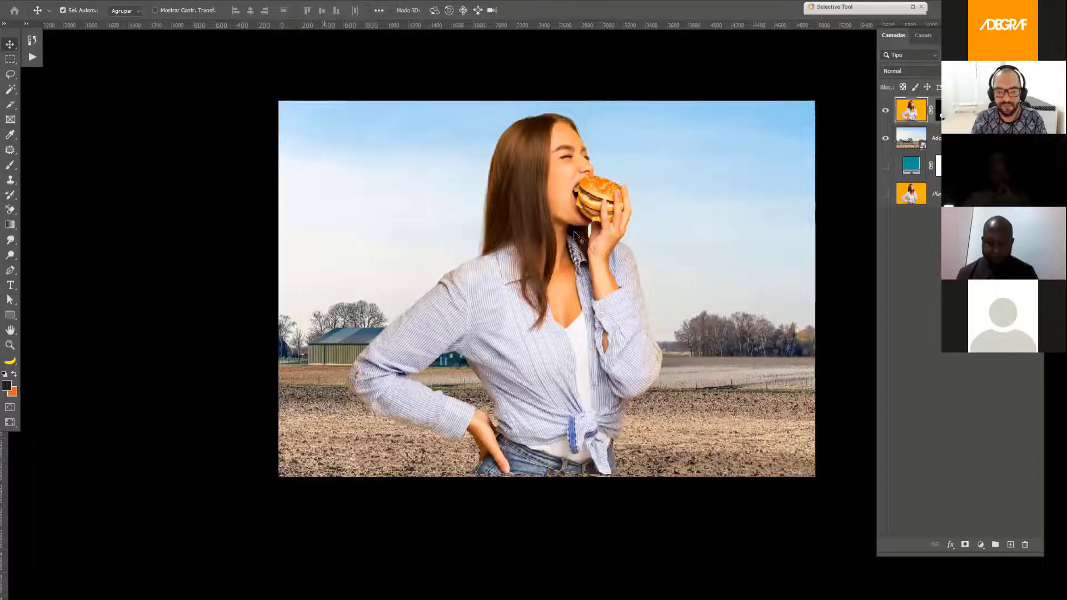
- Switch to the lesson slides document and fit the automatic cutouts (Recortes automáticos) slide on screen
{"action": "key", "text": "ctrl+Tab"}
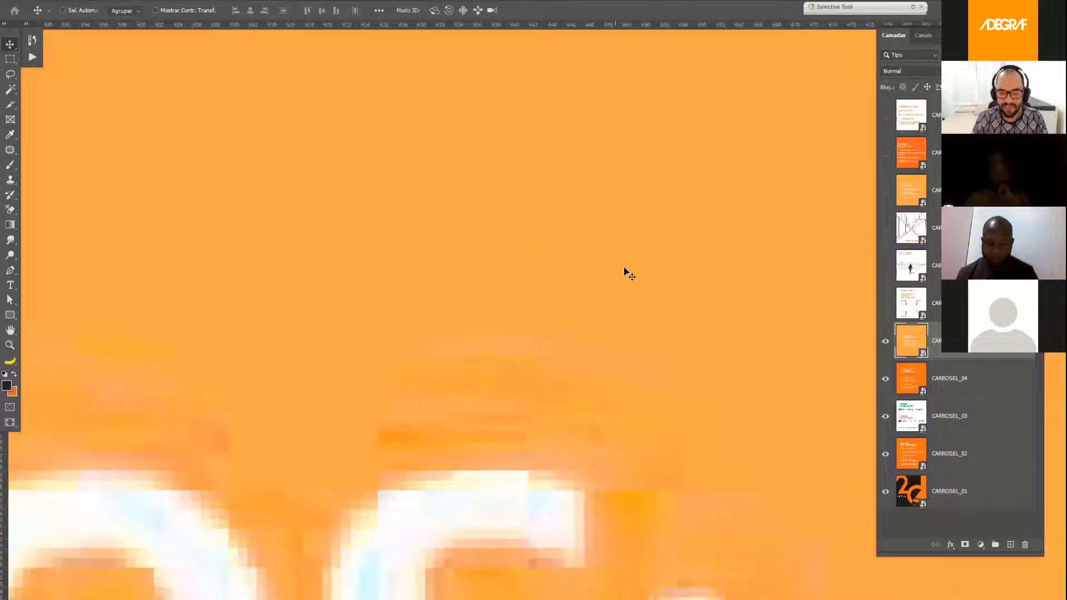
{"action": "key", "text": "ctrl+0"}
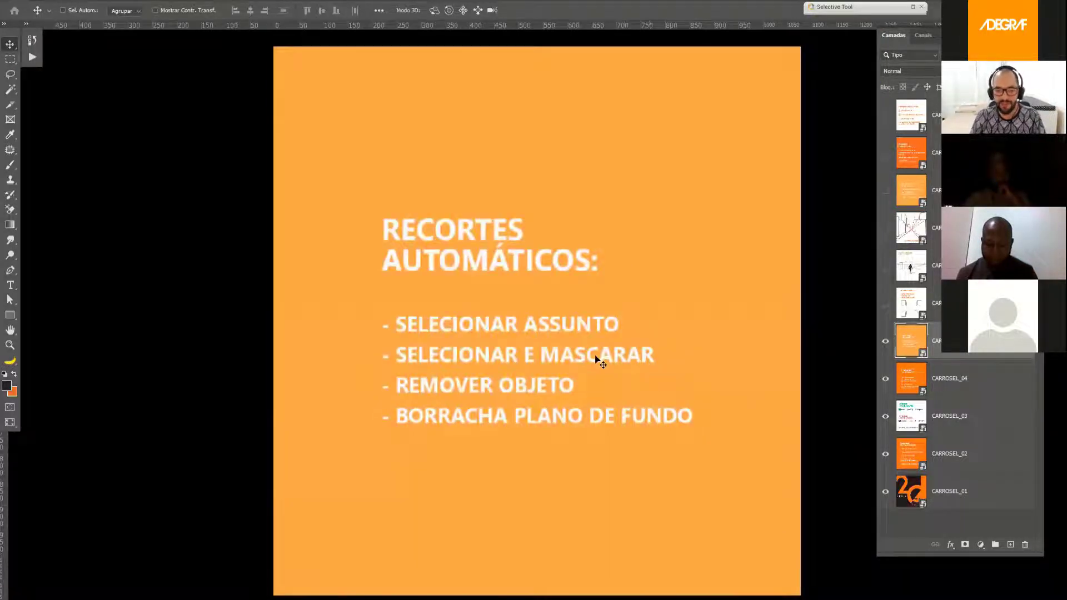
- Open the photo of the curly-haired woman with glasses and duplicate its layer
{"action": "left_click", "coordinate": [29, 1]}
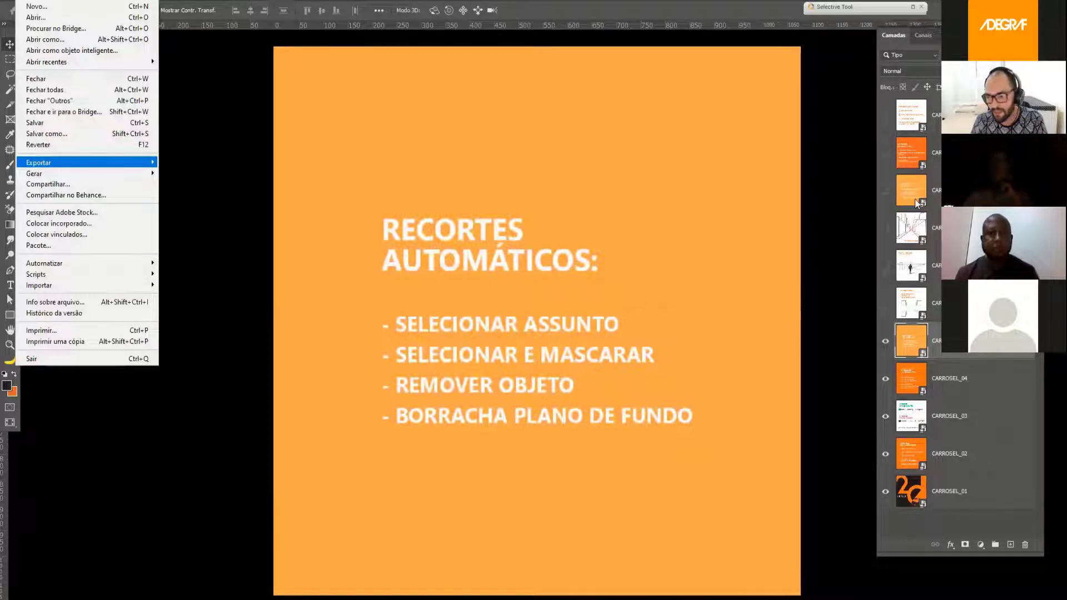
{"action": "key", "text": "ctrl+o"}
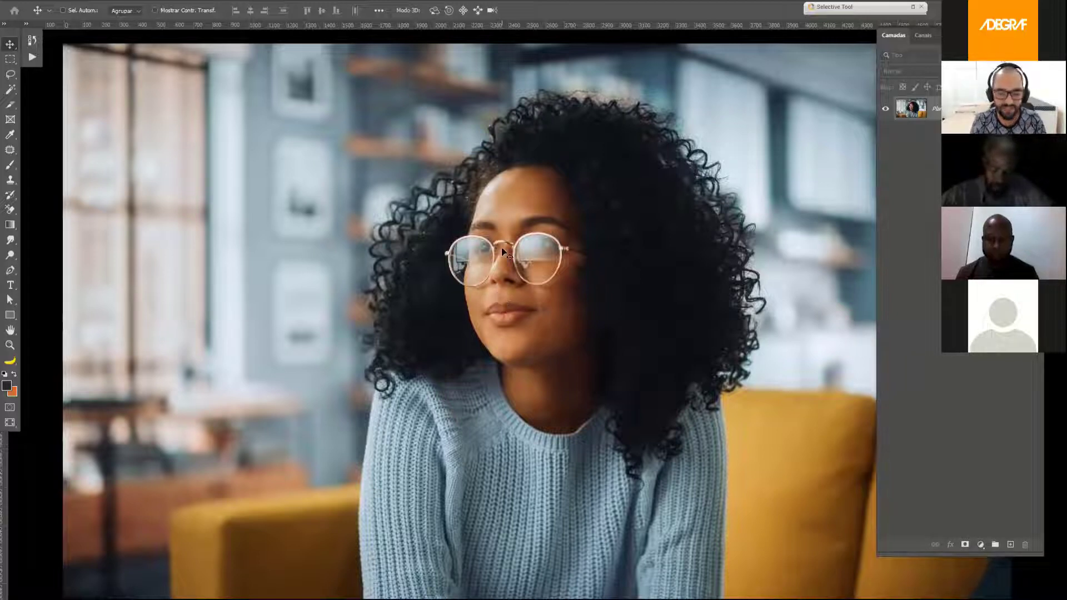
{"action": "scroll", "coordinate": [482, 186], "scroll_direction": "down", "scroll_amount": 1}
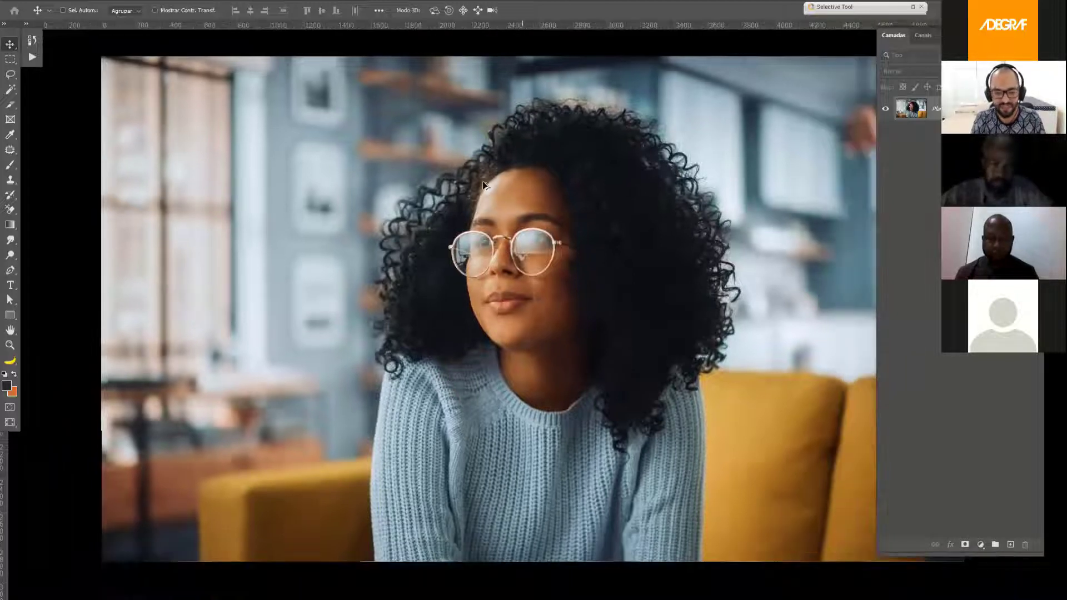
{"action": "scroll", "coordinate": [484, 187], "scroll_direction": "down", "scroll_amount": 1}
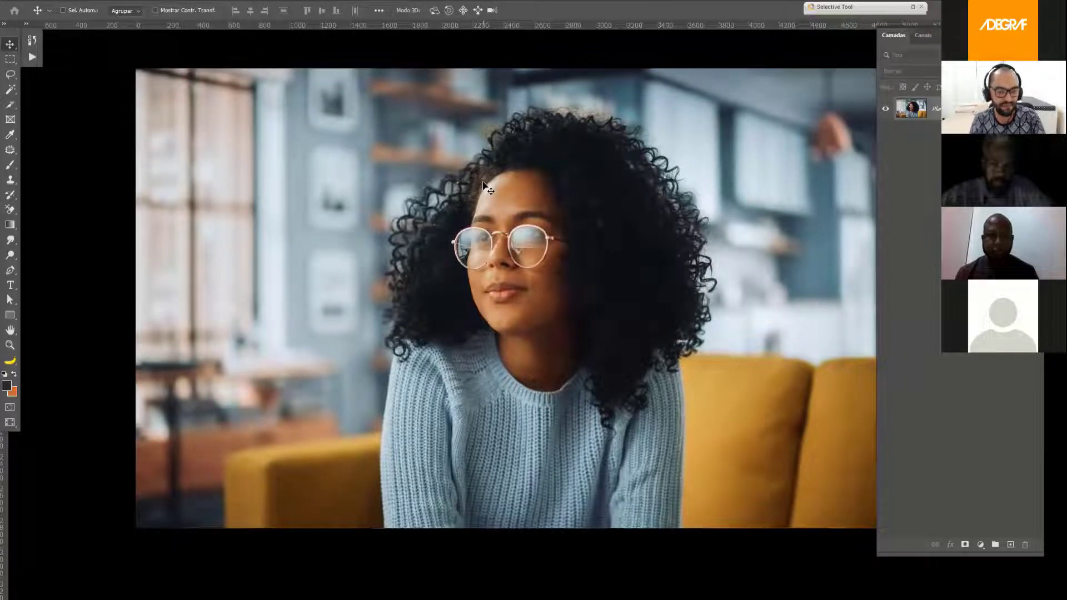
{"action": "scroll", "coordinate": [484, 186], "scroll_direction": "up", "scroll_amount": 1}
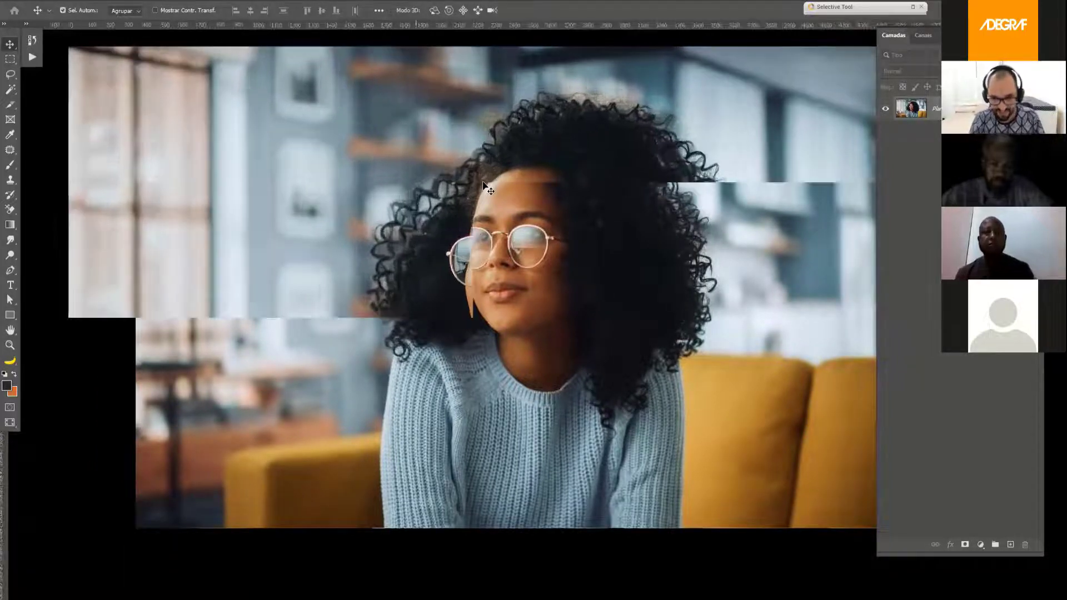
{"action": "scroll", "coordinate": [511, 192], "scroll_direction": "down", "scroll_amount": 1}
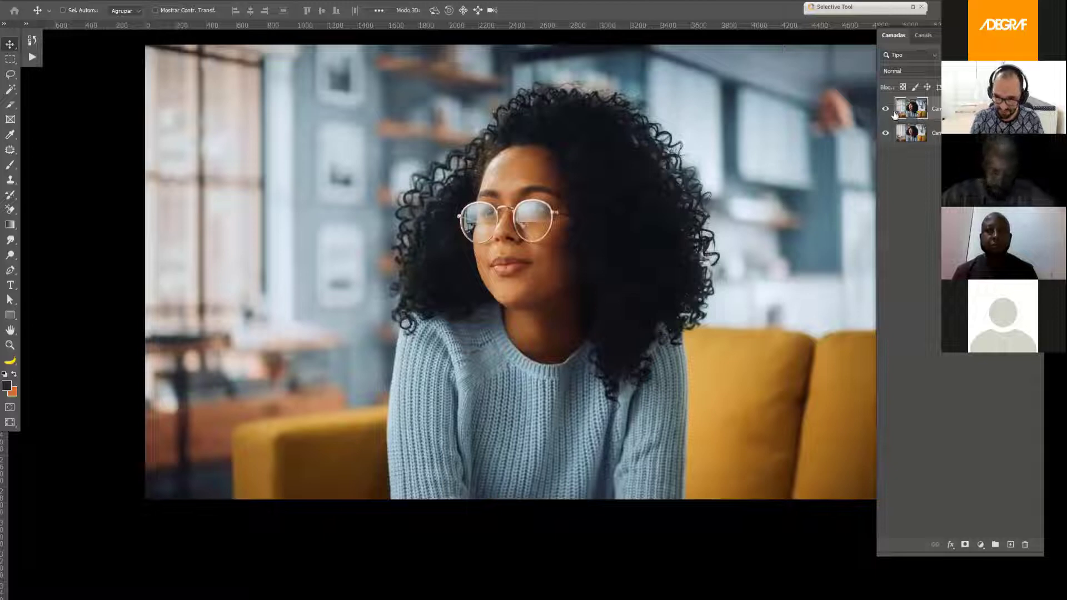
- Add a dark red solid color fill layer between the two photo layers and make the upper photo layer active
{"action": "left_click", "coordinate": [930, 135]}
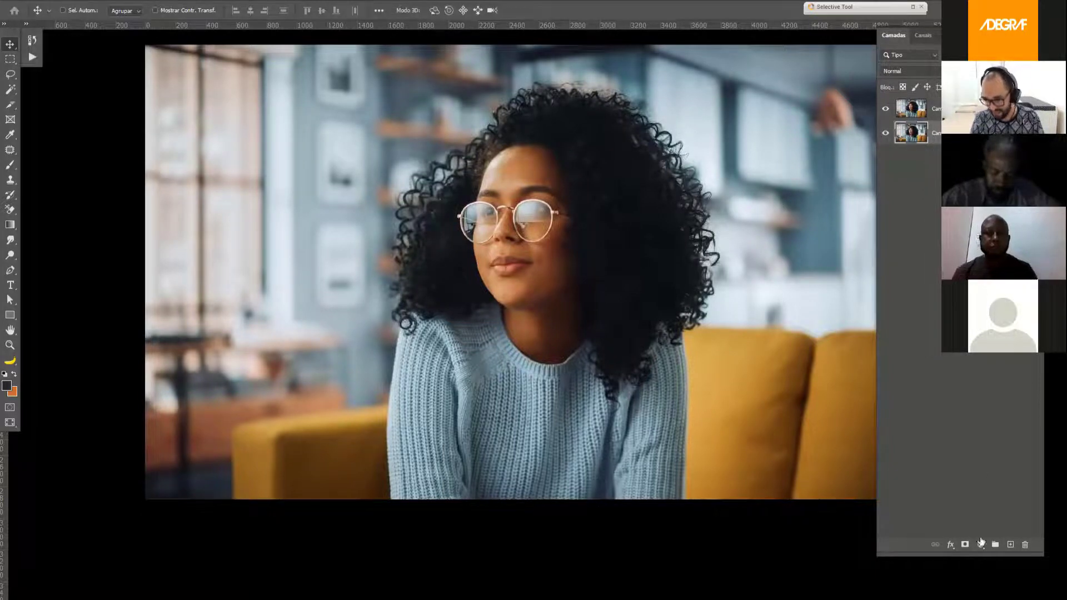
{"action": "left_click", "coordinate": [980, 545]}
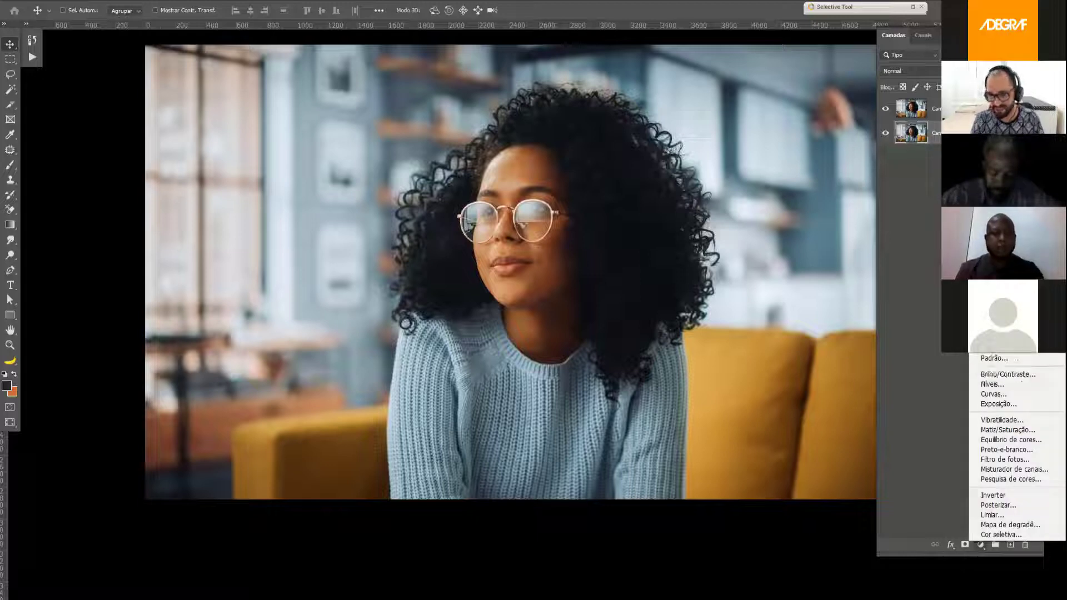
{"action": "left_click", "coordinate": [865, 155]}
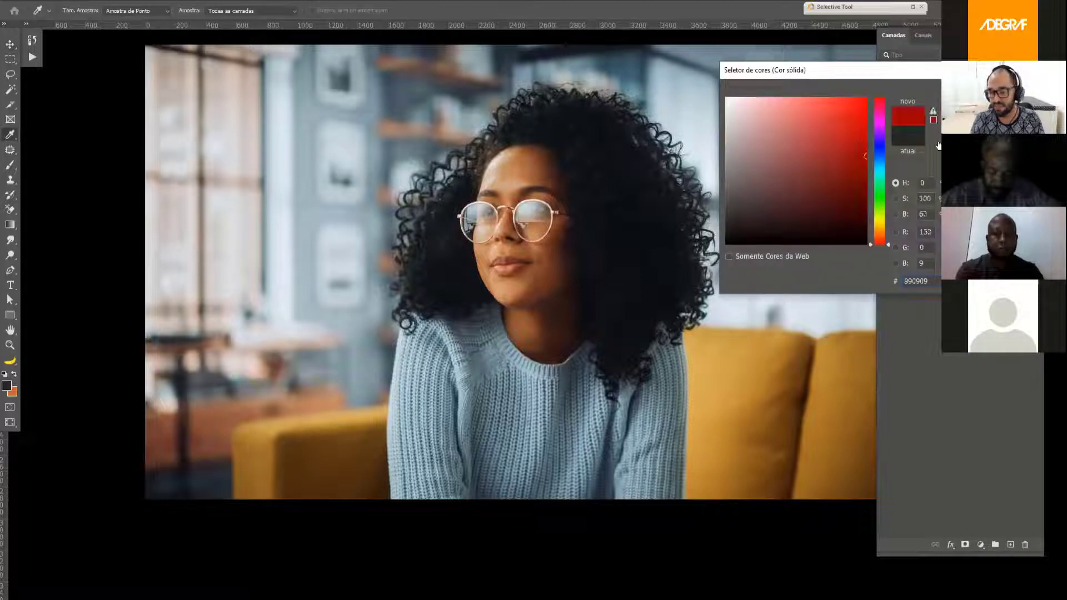
{"action": "left_click", "coordinate": [938, 146]}
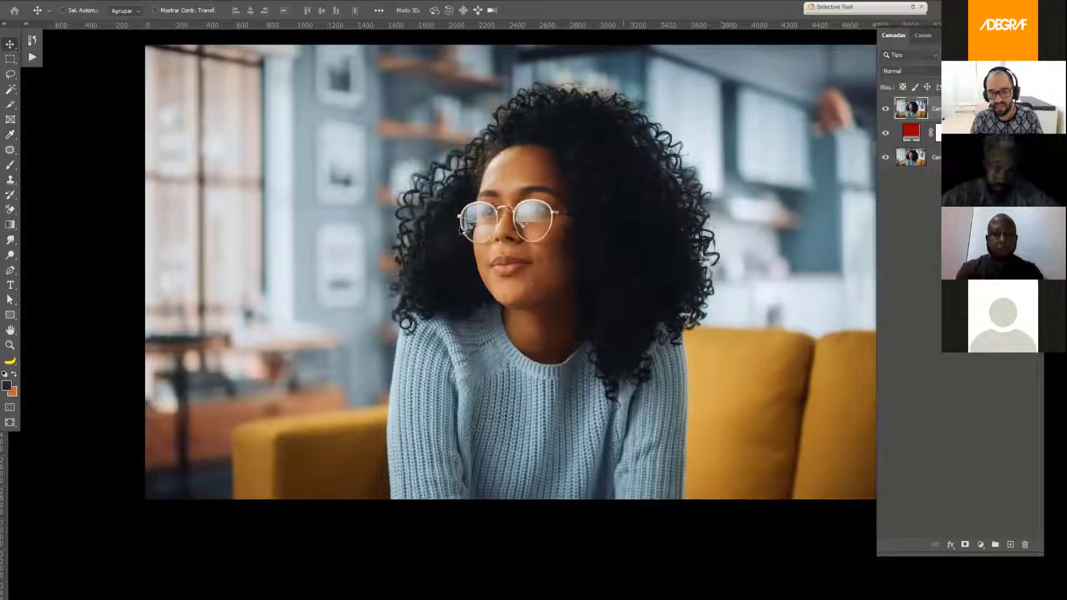
- Select the woman on the upper layer with Selecionar assunto (Select Subject) and open the selection in Selecionar e mascarar (Select and Mask)
{"action": "scroll", "coordinate": [463, 231], "scroll_direction": "down", "scroll_amount": 2}
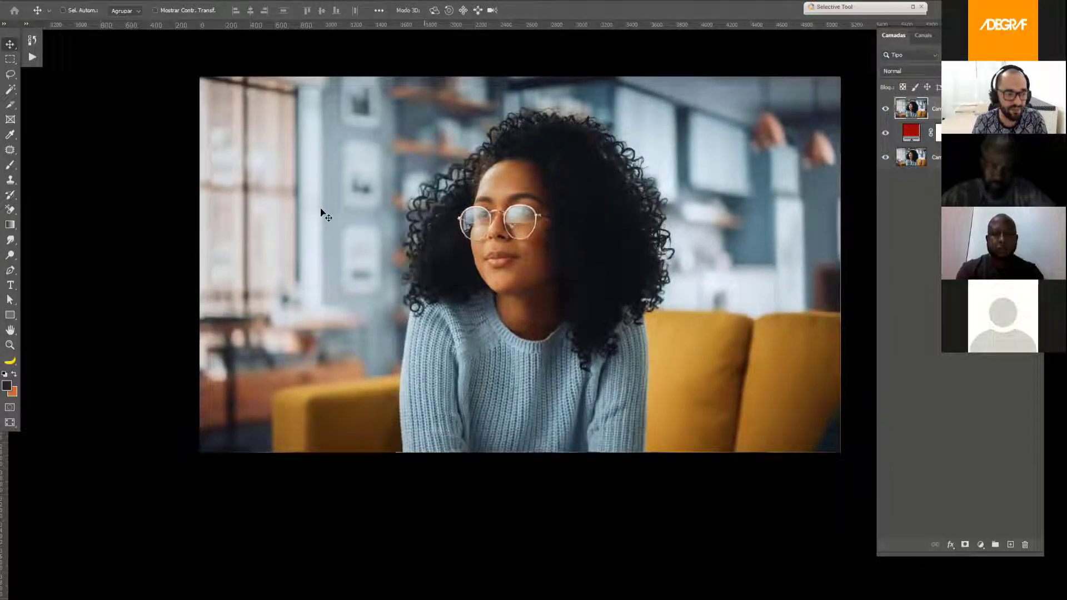
{"action": "left_click", "coordinate": [9, 90]}
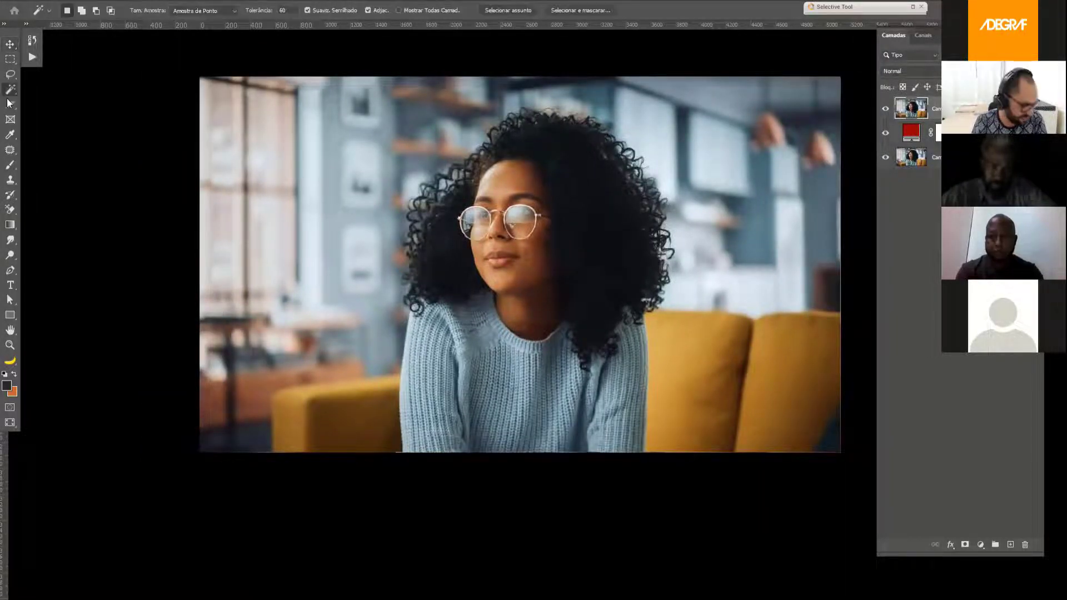
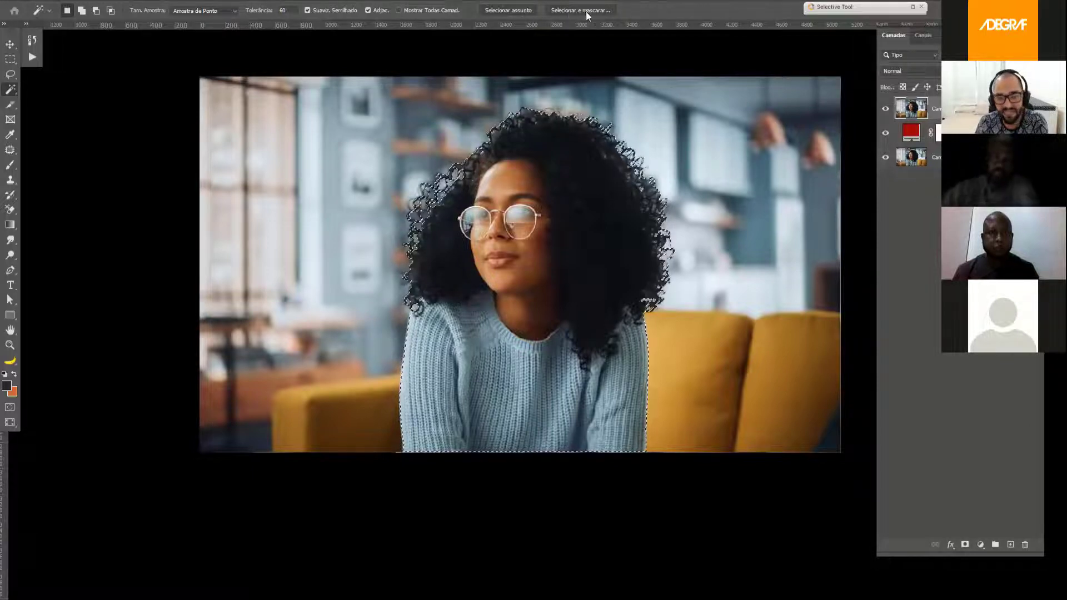
{"action": "left_click", "coordinate": [569, 12]}
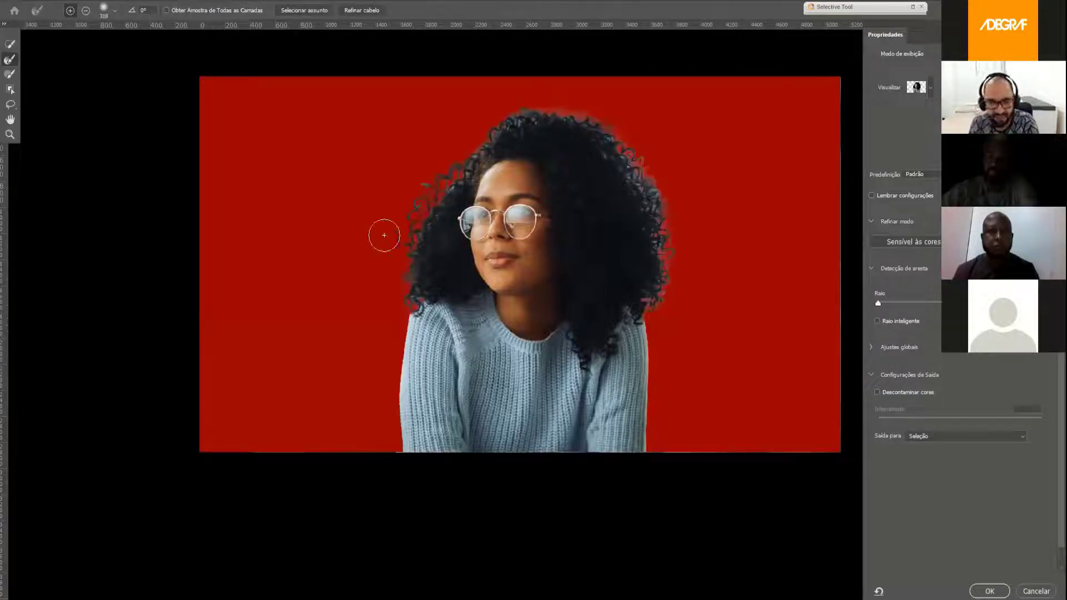
- Preview the cutout in the Casca de cebola (Onion Skin) and Seleção ativa (Marching Ants) view modes, ending on Casca de cebola
{"action": "left_click", "coordinate": [932, 89]}
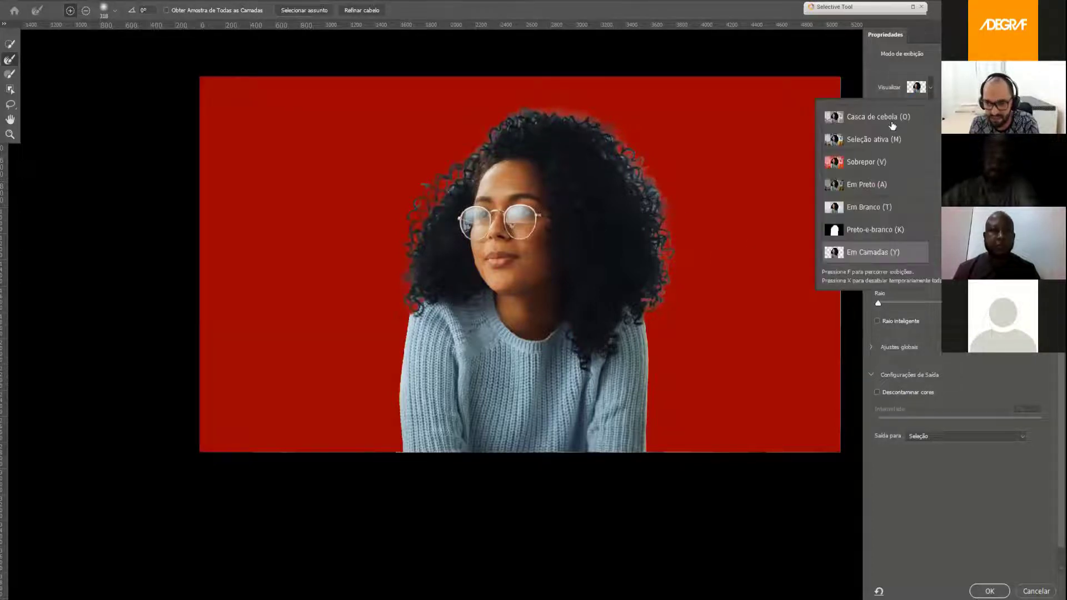
{"action": "left_click", "coordinate": [892, 118]}
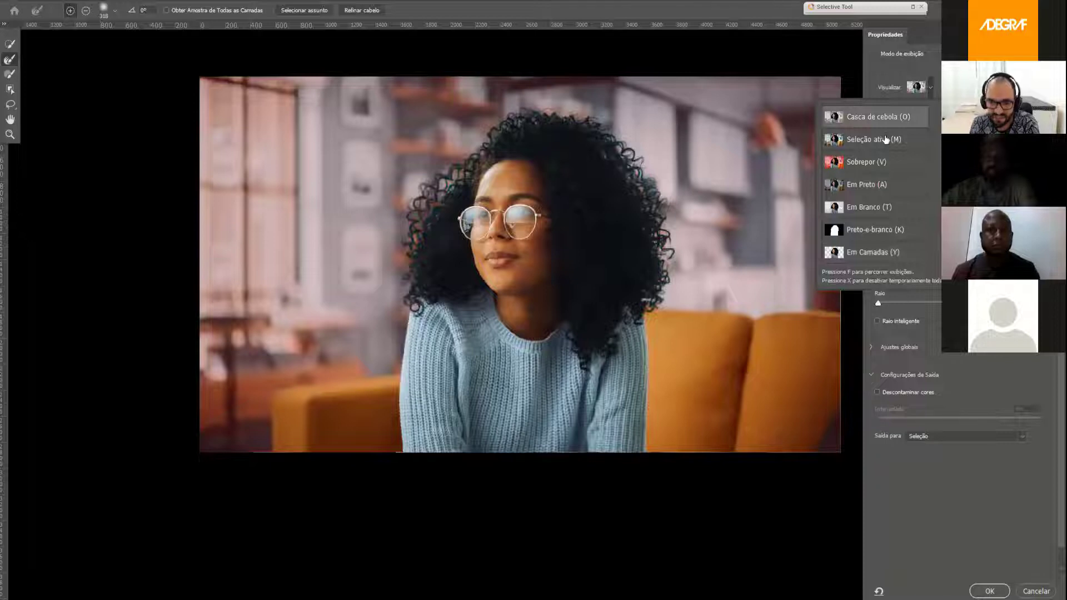
{"action": "left_click", "coordinate": [886, 140]}
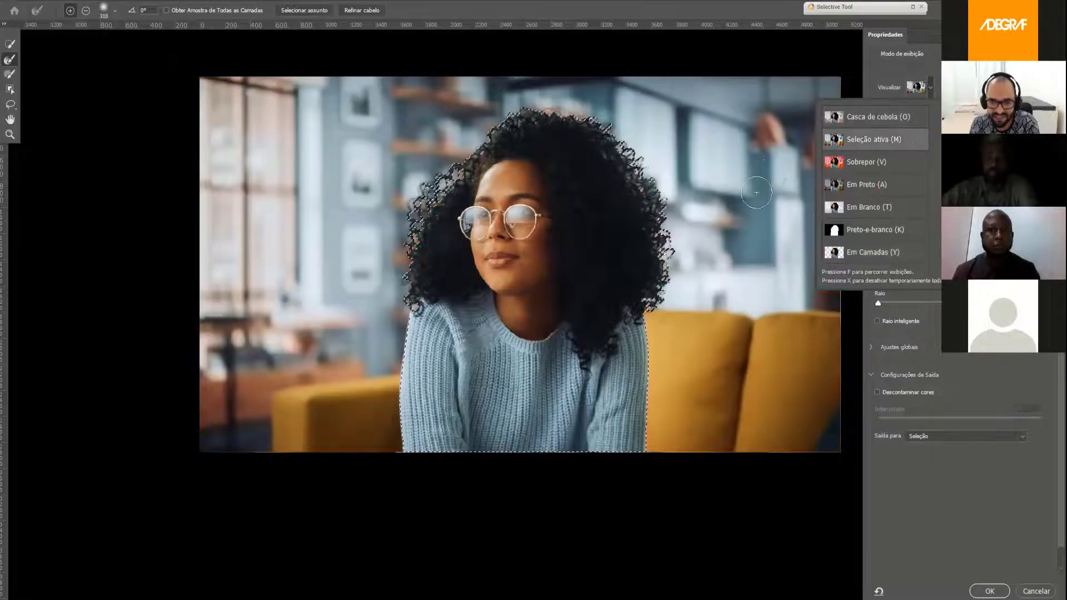
{"action": "left_click", "coordinate": [871, 119]}
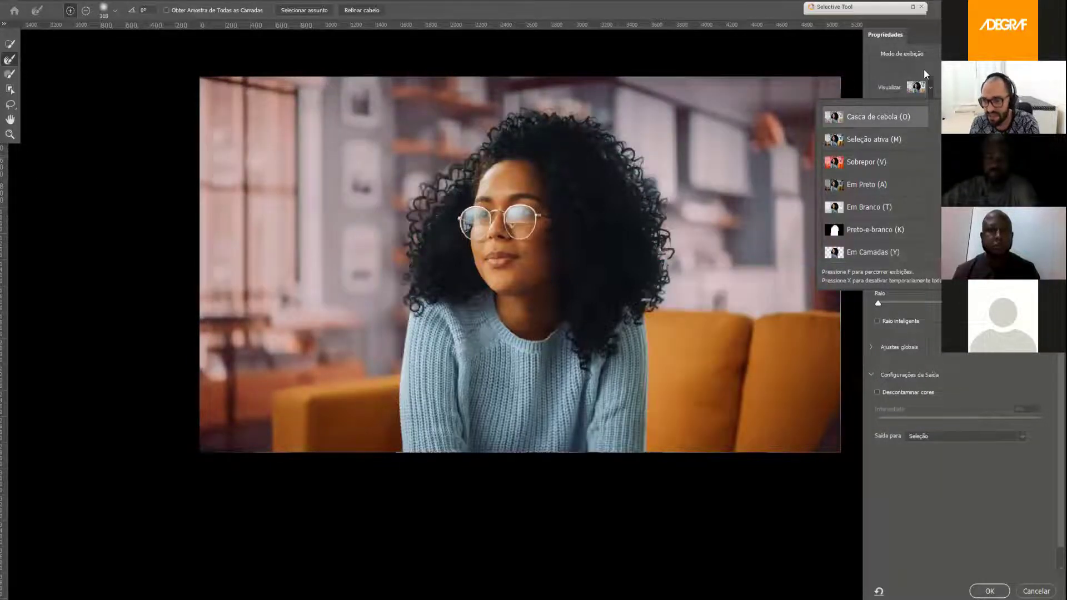
- Vary the transparency of the Casca de cebola preview between low and high to compare the background's visibility
{"action": "key", "text": "v"}
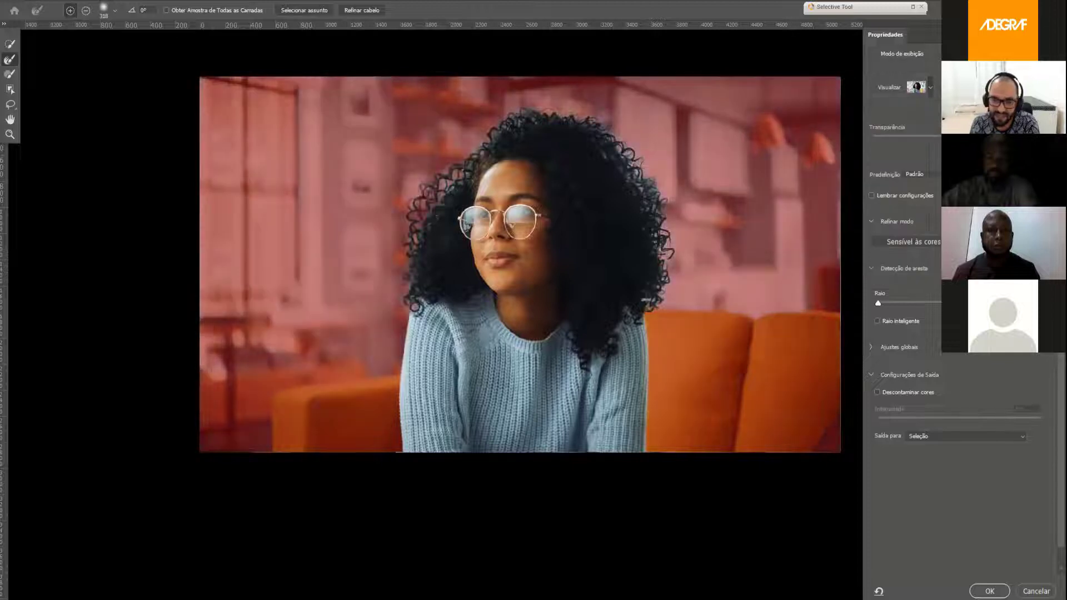
{"action": "left_click_drag", "start_coordinate": [934, 136], "coordinate": [961, 138]}
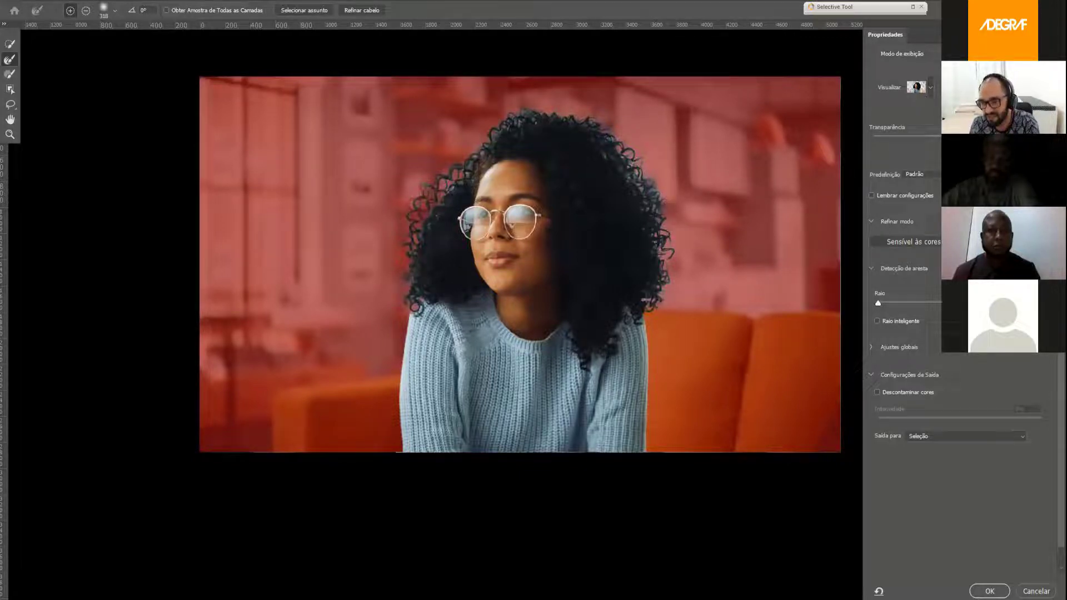
{"action": "left_click", "coordinate": [901, 137]}
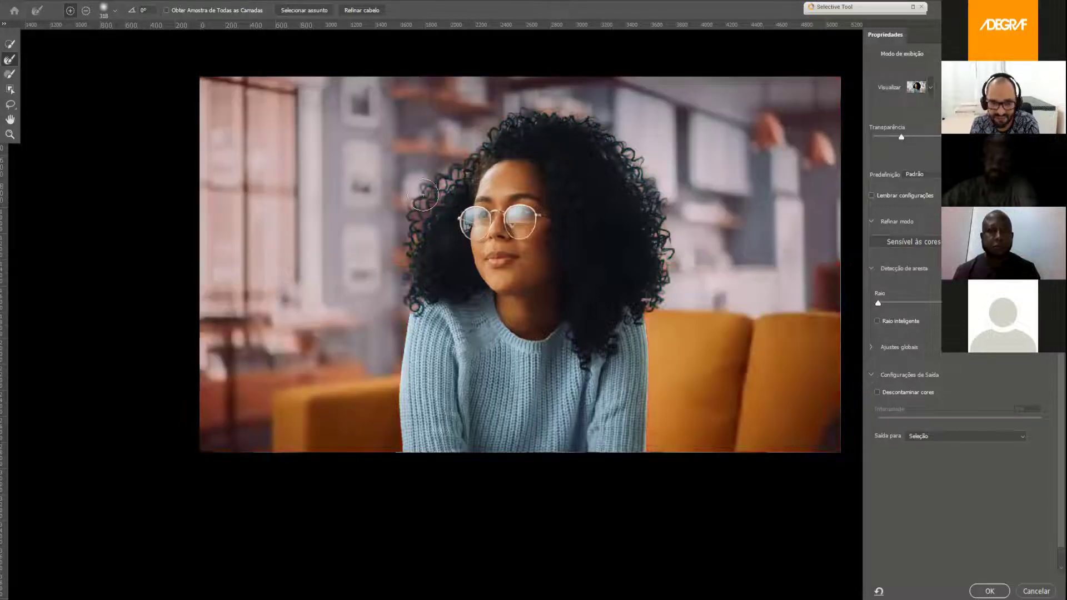
{"action": "left_click_drag", "start_coordinate": [902, 136], "coordinate": [975, 137]}
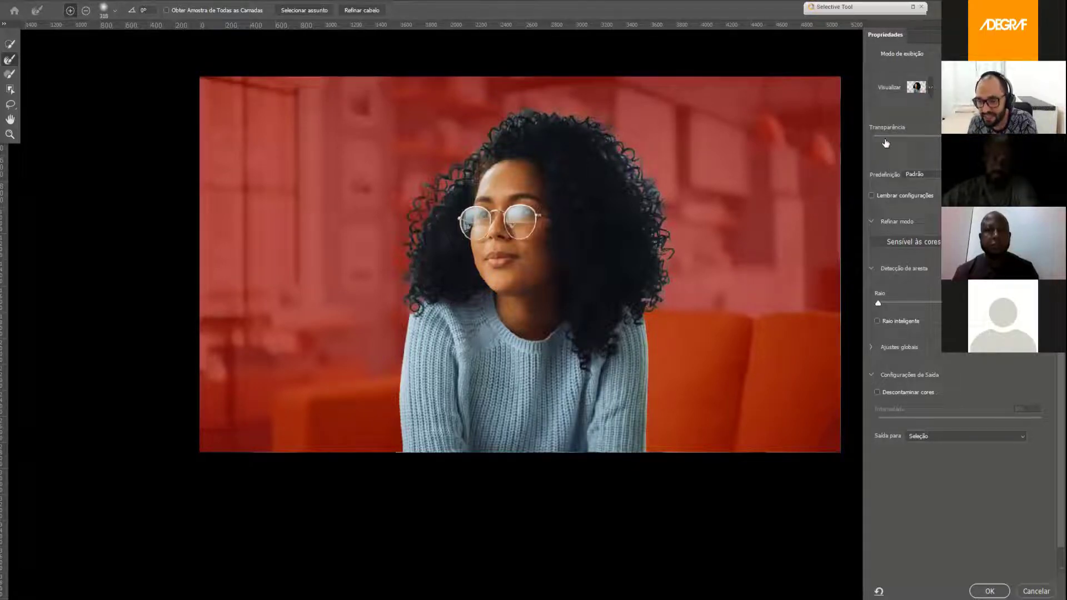
- Preview the cutout in the Seleção ativa, Sobrepor, Em Preto and Em Branco view modes, and return to Em Camadas (On Layers)
{"action": "left_click", "coordinate": [930, 88]}
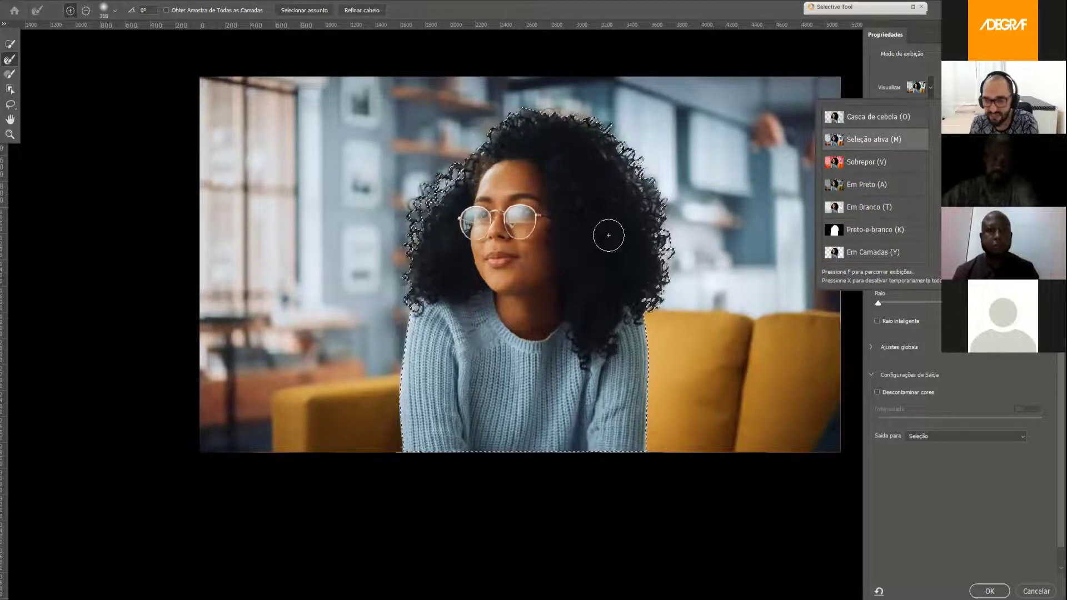
{"action": "left_click", "coordinate": [865, 161]}
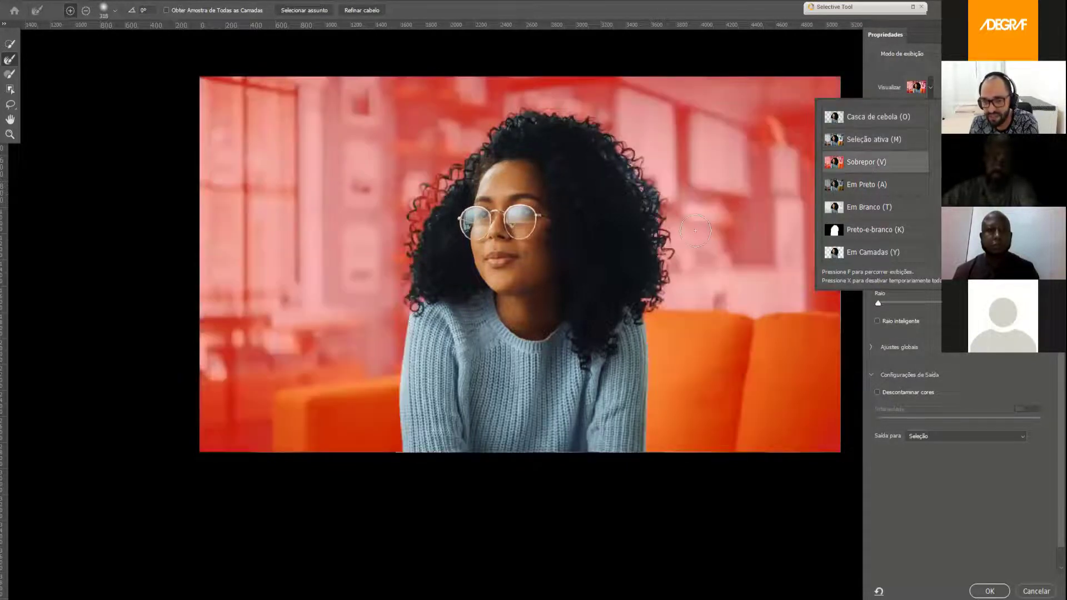
{"action": "left_click", "coordinate": [866, 187]}
{"action": "left_click", "coordinate": [853, 208]}
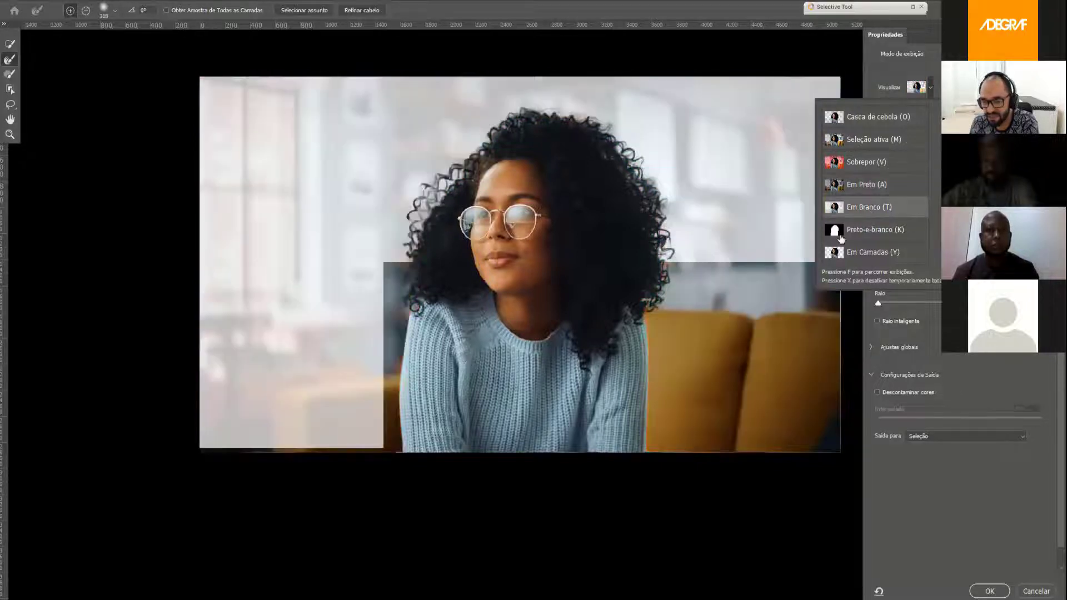
{"action": "left_click", "coordinate": [857, 254]}
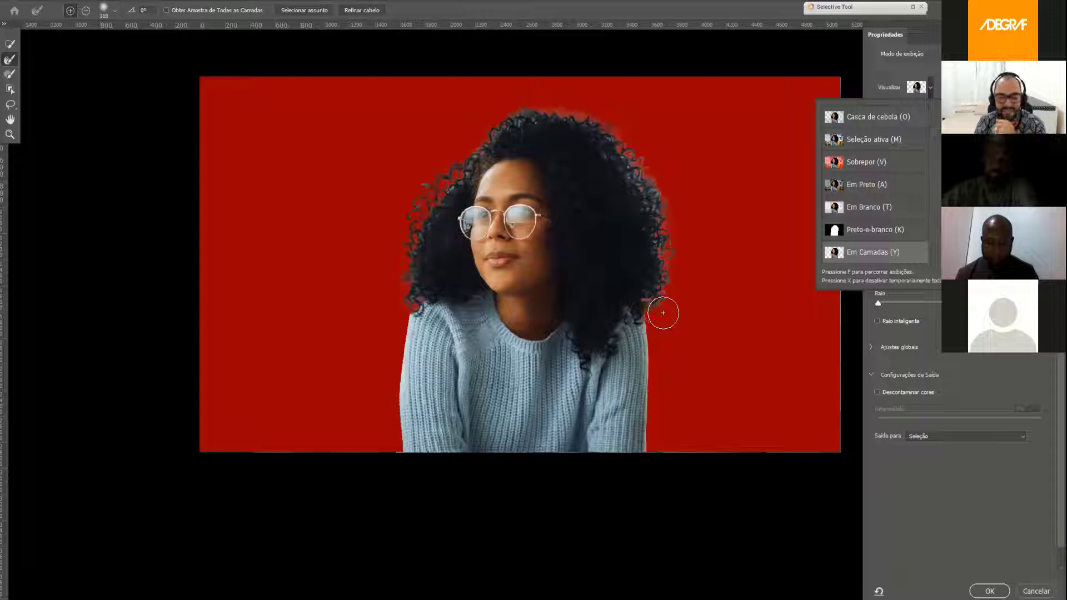
{"action": "left_click", "coordinate": [890, 66]}
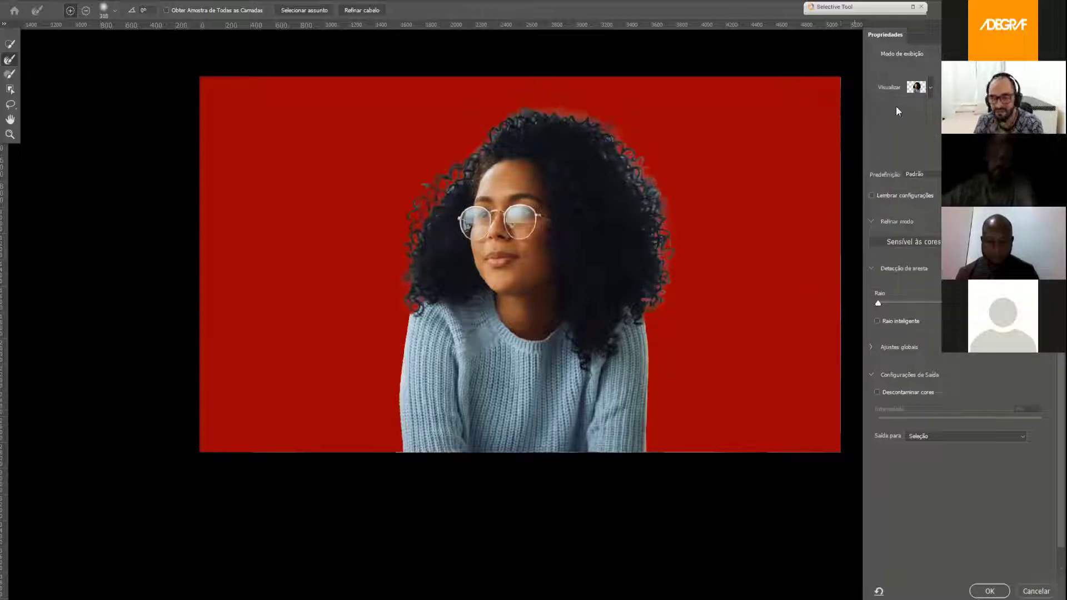
- Show the Quick Selection tool, and paint along the outer edge of the woman's curly hair with the Refine Edge Brush
{"action": "left_click", "coordinate": [9, 45]}
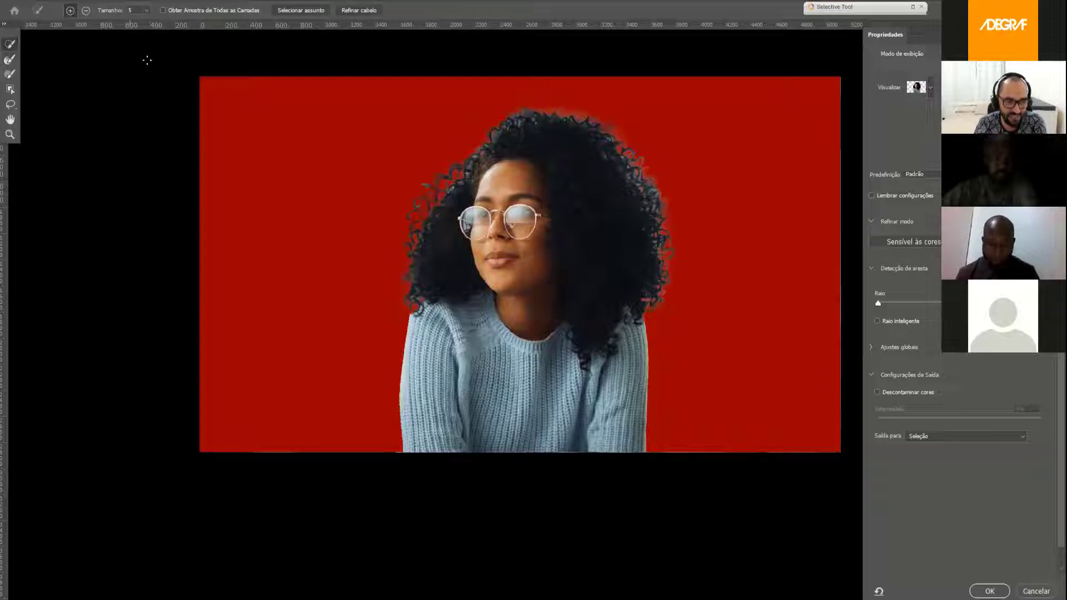
{"action": "left_click", "coordinate": [10, 60]}
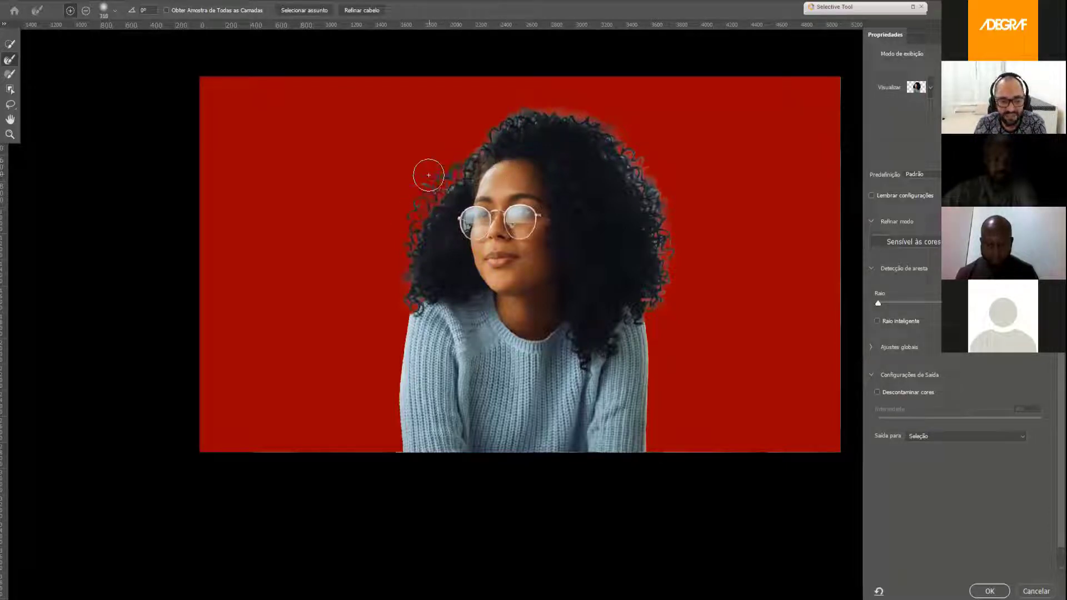
{"action": "mouse_move", "coordinate": [401, 301]}
{"action": "left_mouse_down"}
{"action": "mouse_move", "coordinate": [389, 297]}
{"action": "mouse_move", "coordinate": [400, 278]}
{"action": "mouse_move", "coordinate": [392, 261]}
{"action": "mouse_move", "coordinate": [422, 195]}
{"action": "mouse_move", "coordinate": [461, 142]}
{"action": "mouse_move", "coordinate": [453, 163]}
{"action": "mouse_move", "coordinate": [486, 127]}
{"action": "mouse_move", "coordinate": [525, 108]}
{"action": "mouse_move", "coordinate": [589, 113]}
{"action": "mouse_move", "coordinate": [628, 136]}
{"action": "mouse_move", "coordinate": [637, 148]}
{"action": "mouse_move", "coordinate": [618, 145]}
{"action": "mouse_move", "coordinate": [667, 189]}
{"action": "mouse_move", "coordinate": [675, 184]}
{"action": "mouse_move", "coordinate": [672, 235]}
{"action": "mouse_move", "coordinate": [661, 222]}
{"action": "mouse_move", "coordinate": [662, 238]}
{"action": "mouse_move", "coordinate": [615, 151]}
{"action": "mouse_move", "coordinate": [638, 167]}
{"action": "mouse_move", "coordinate": [670, 319]}
{"action": "mouse_move", "coordinate": [656, 300]}
{"action": "mouse_move", "coordinate": [670, 293]}
{"action": "mouse_move", "coordinate": [675, 250]}
{"action": "left_mouse_up"}
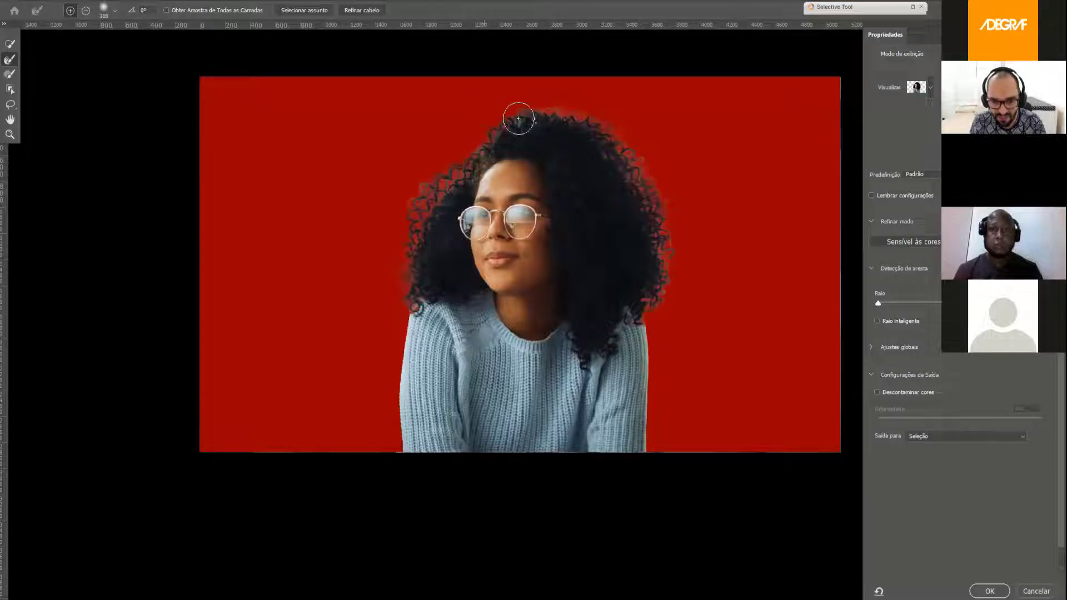
{"action": "mouse_move", "coordinate": [525, 116]}
{"action": "left_mouse_down"}
{"action": "mouse_move", "coordinate": [489, 108]}
{"action": "mouse_move", "coordinate": [528, 124]}
{"action": "mouse_move", "coordinate": [536, 111]}
{"action": "mouse_move", "coordinate": [554, 126]}
{"action": "mouse_move", "coordinate": [564, 111]}
{"action": "left_mouse_up"}
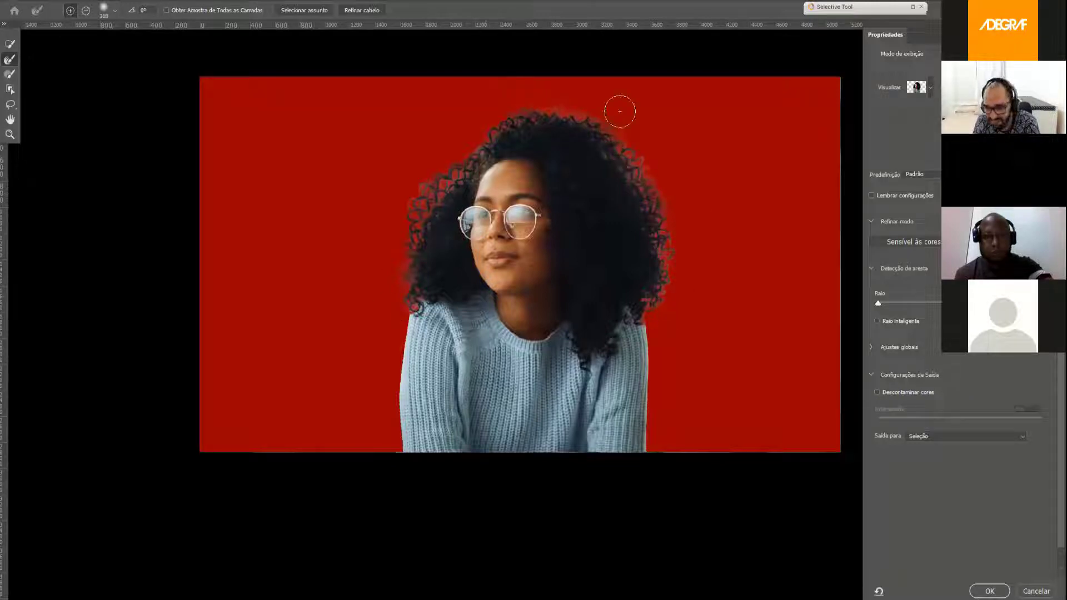
- Turn on Descontaminar cores (Decontaminate Colors) for the output and reduce its intensity to about 86%
{"action": "left_click", "coordinate": [877, 392]}
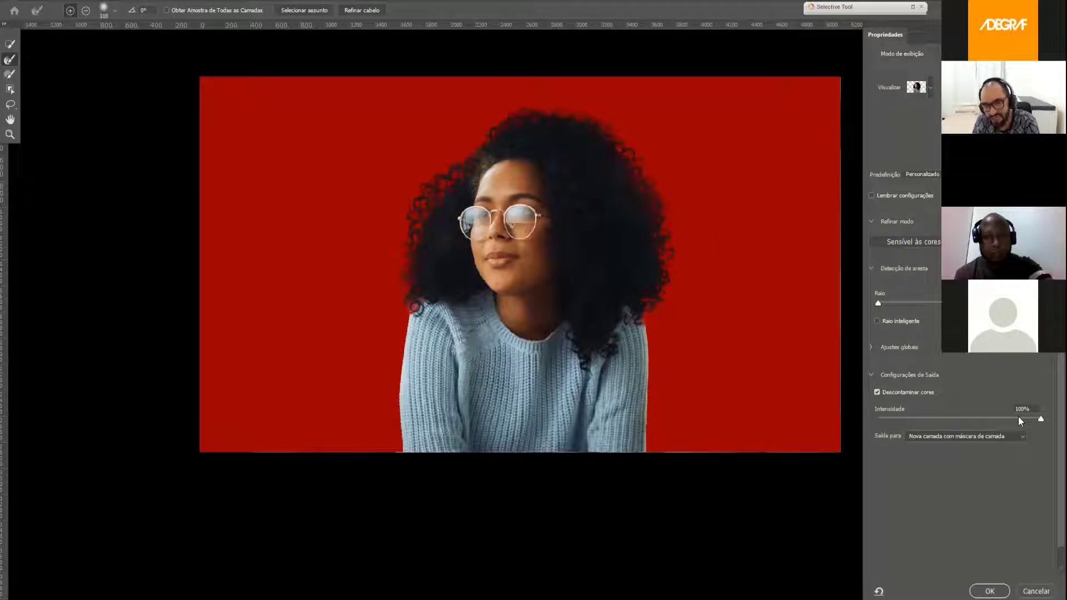
{"action": "left_click", "coordinate": [1016, 418]}
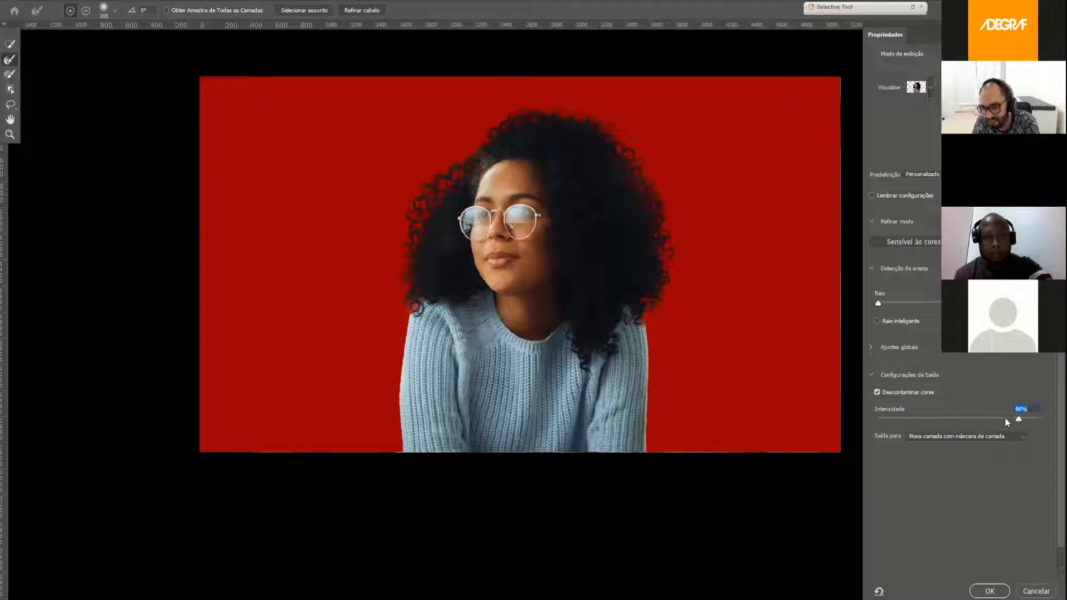
- Reduce the Descontaminar cores intensity to about 63%, and output the cutout as Nova camada com máscara de camada (New Layer with Layer Mask)
{"action": "left_click", "coordinate": [1005, 418]}
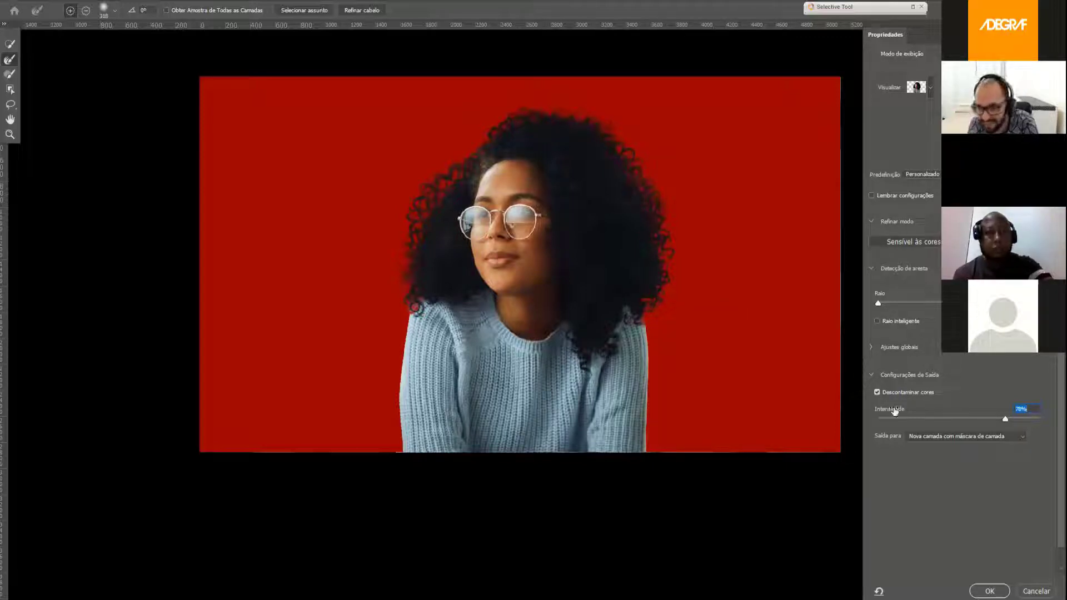
{"action": "left_click", "coordinate": [977, 418]}
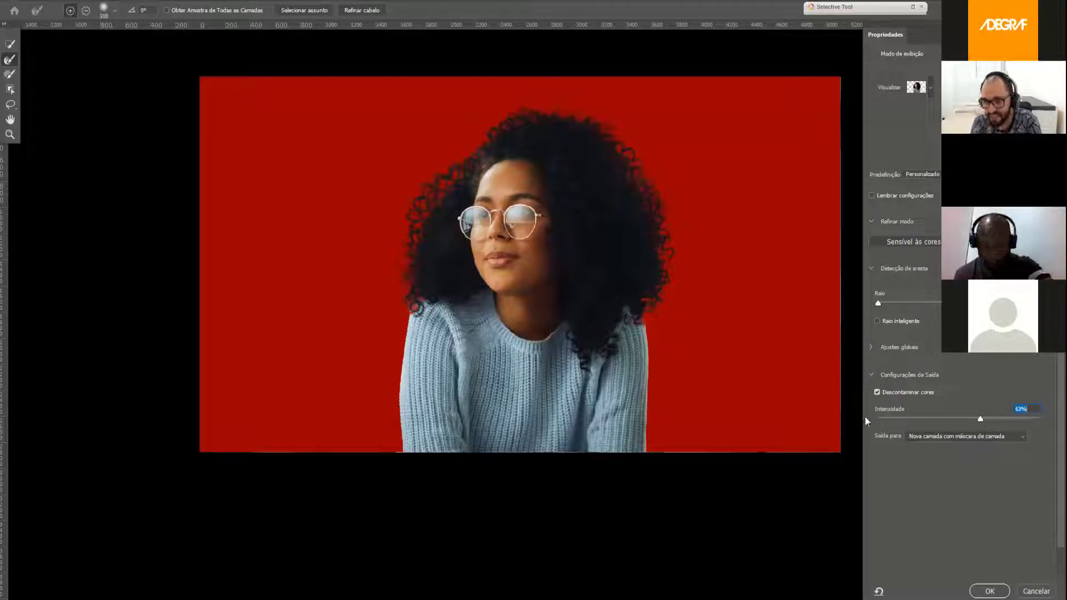
{"action": "left_click", "coordinate": [965, 435]}
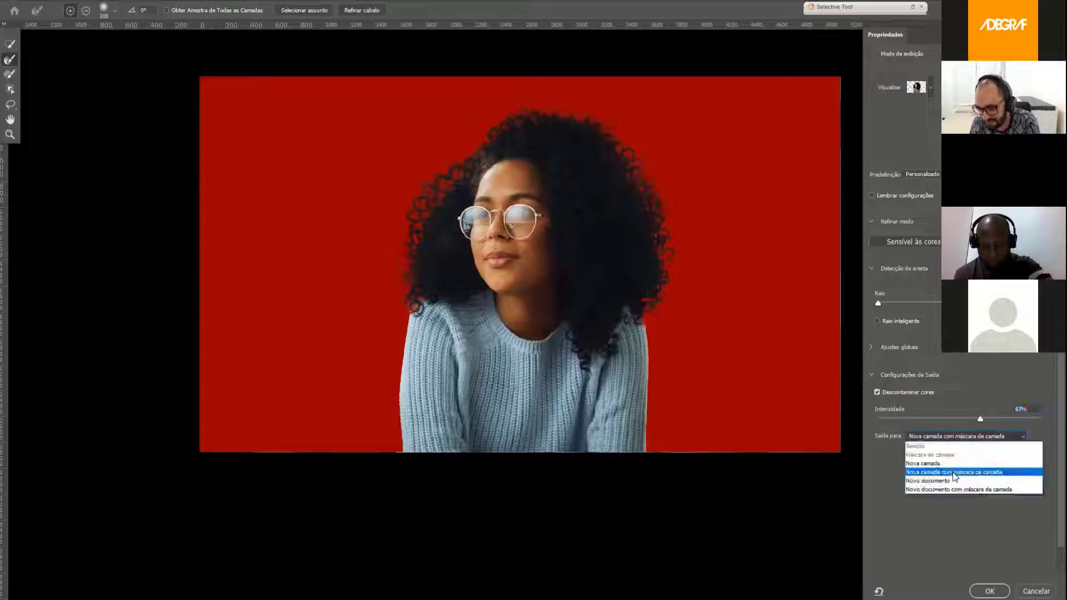
{"action": "left_click", "coordinate": [953, 473]}
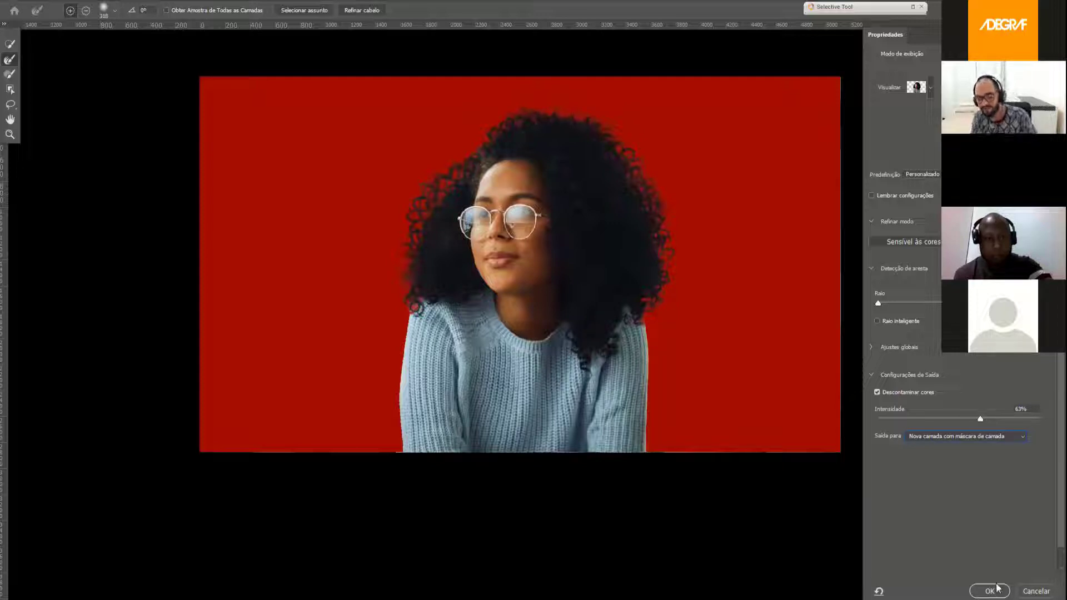
{"action": "left_click", "coordinate": [934, 437]}
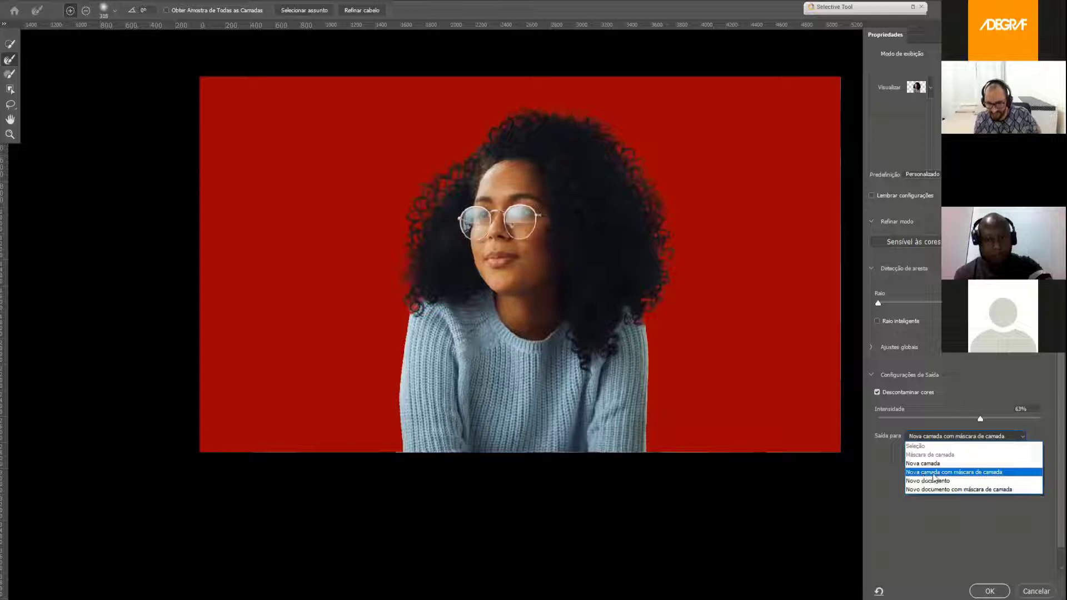
{"action": "left_click", "coordinate": [963, 474]}
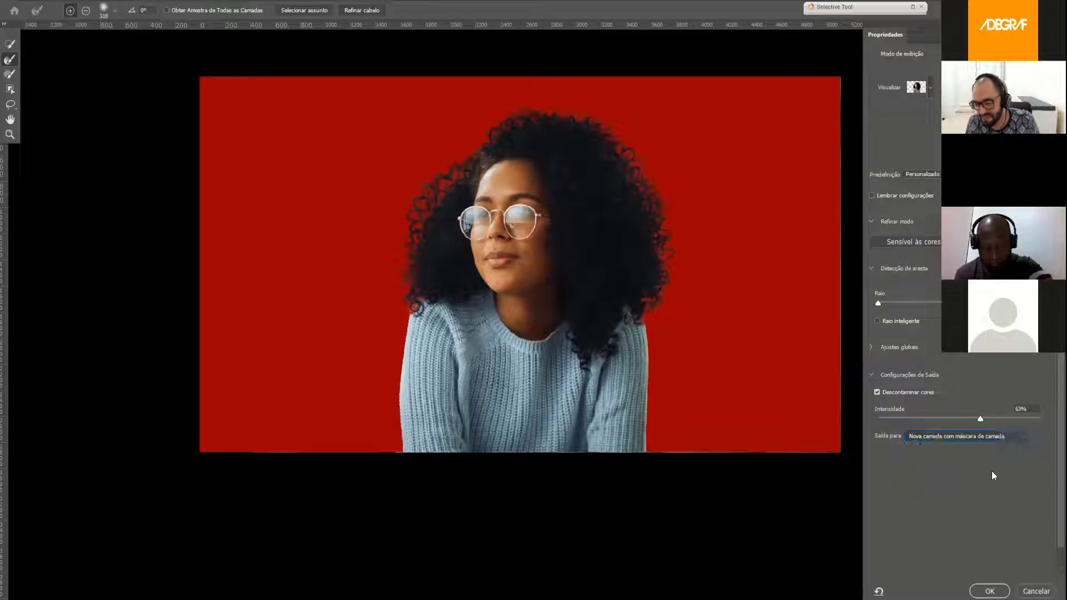
{"action": "left_click", "coordinate": [991, 591]}
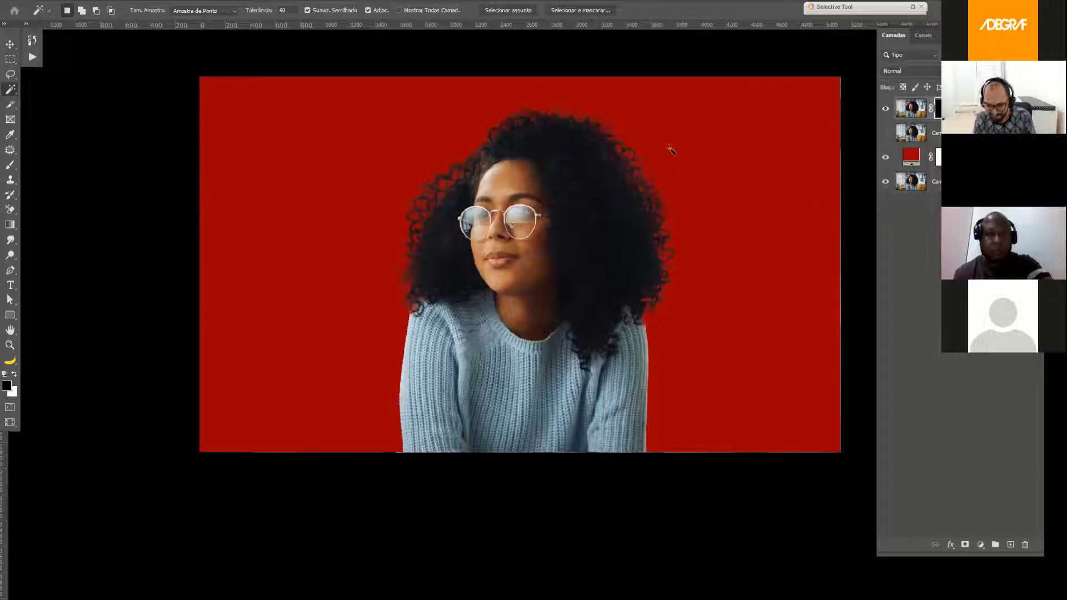
- Examine the curls along the outer edge of the woman's hair up close against the red fill
{"action": "scroll", "coordinate": [673, 166], "scroll_direction": "up", "scroll_amount": 3}
{"action": "scroll", "coordinate": [650, 172], "scroll_direction": "up", "scroll_amount": 2}
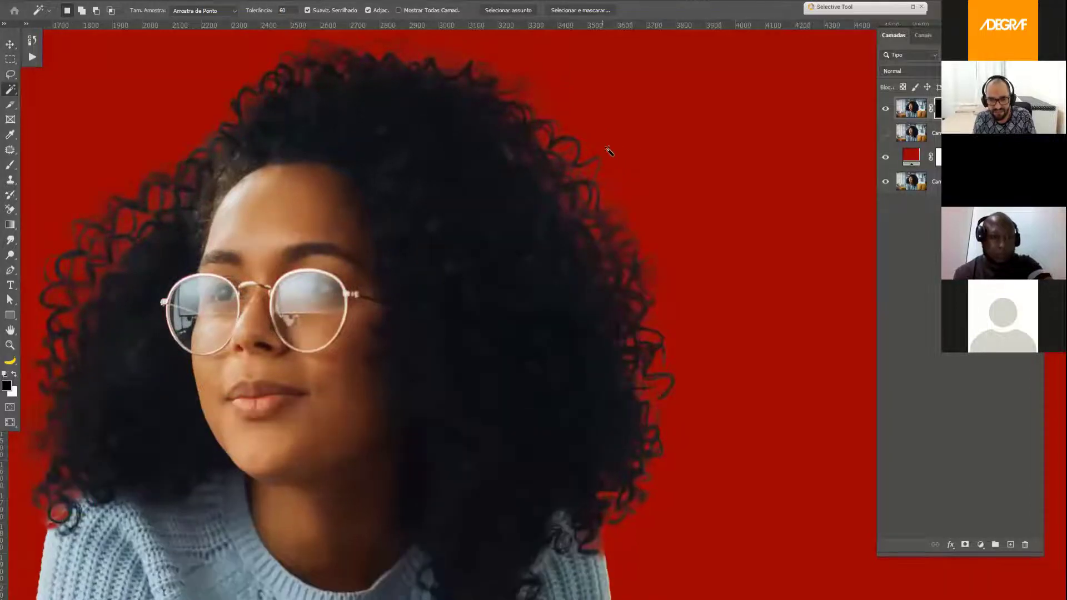
{"action": "scroll", "coordinate": [745, 311], "scroll_direction": "up", "scroll_amount": 1}
{"action": "scroll", "coordinate": [738, 361], "scroll_direction": "up", "scroll_amount": 1}
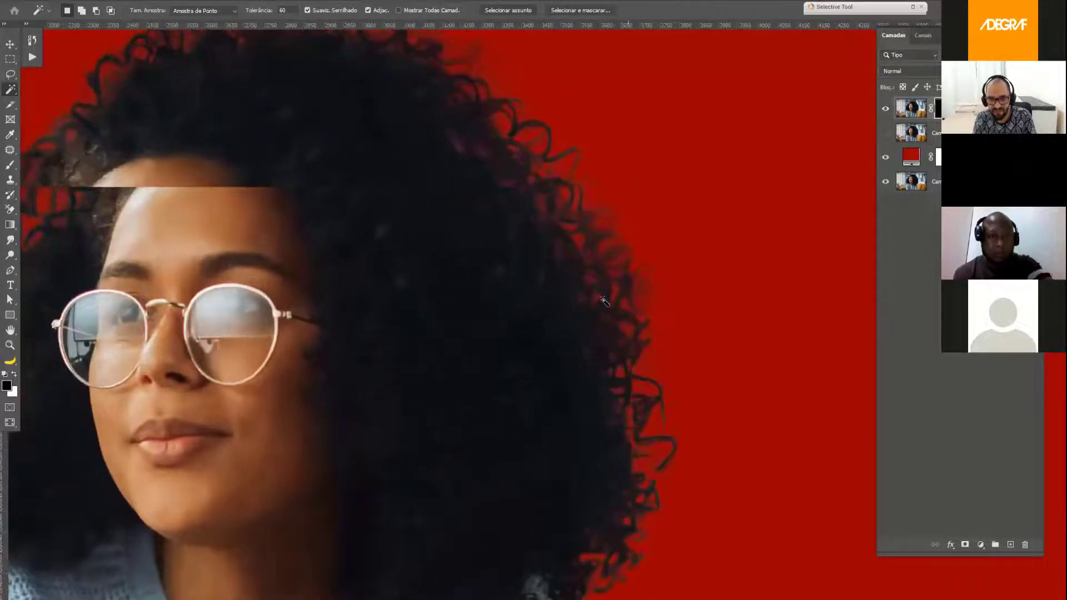
{"action": "scroll", "coordinate": [673, 259], "scroll_direction": "up", "scroll_amount": 1}
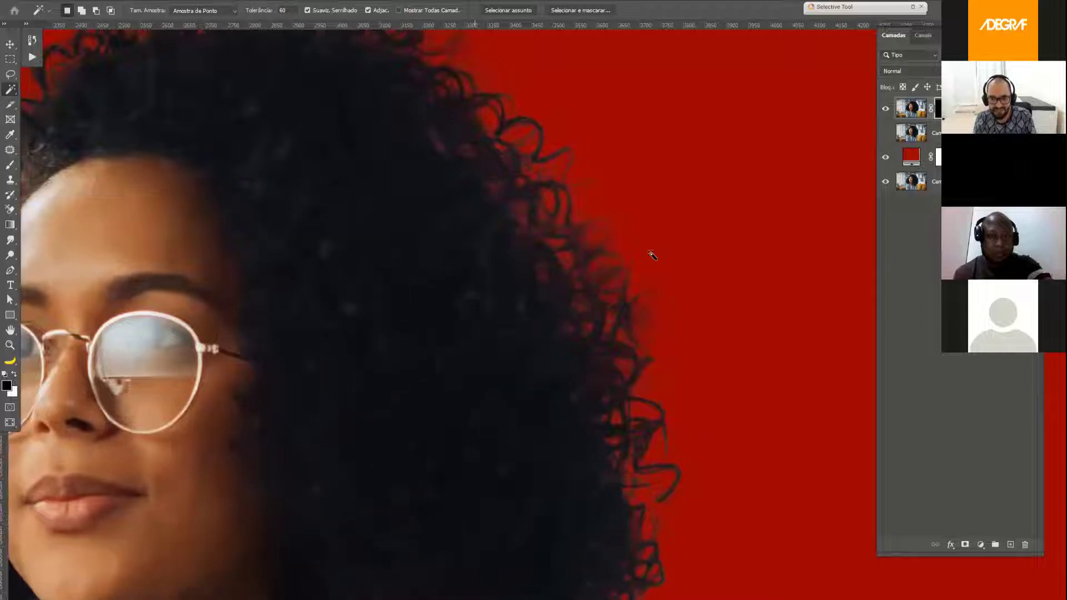
{"action": "scroll", "coordinate": [653, 442], "scroll_direction": "up", "scroll_amount": 1}
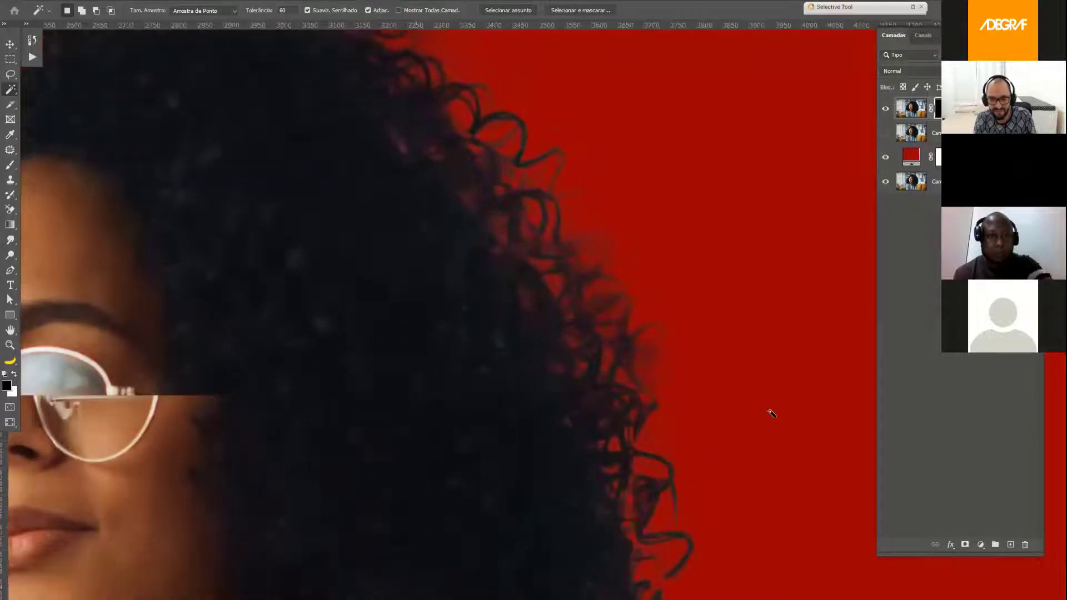
{"action": "scroll", "coordinate": [602, 195], "scroll_direction": "up", "scroll_amount": 1}
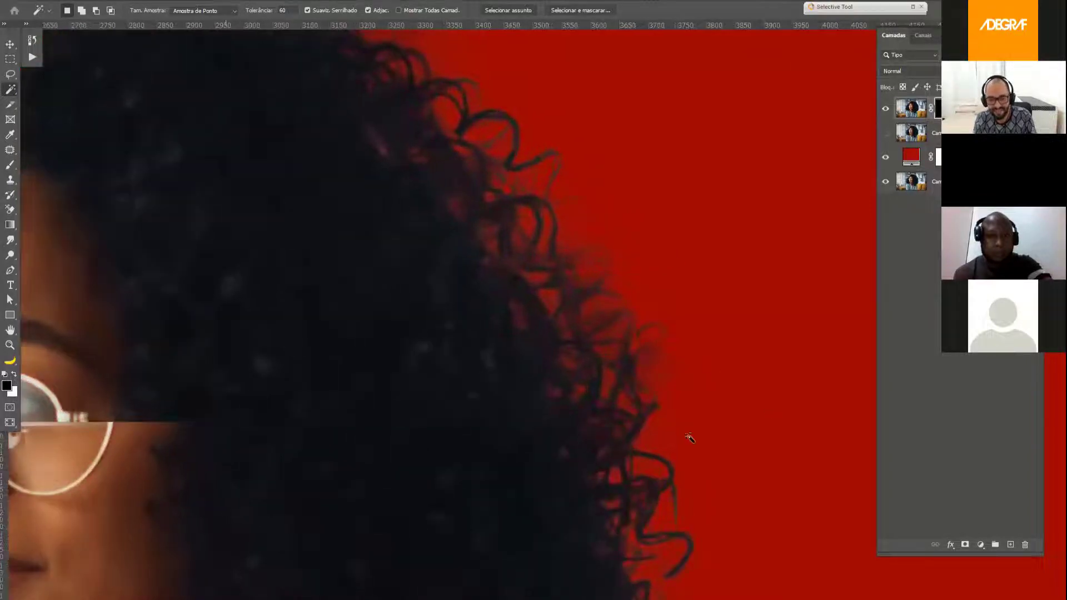
{"action": "scroll", "coordinate": [613, 412], "scroll_direction": "up", "scroll_amount": 1}
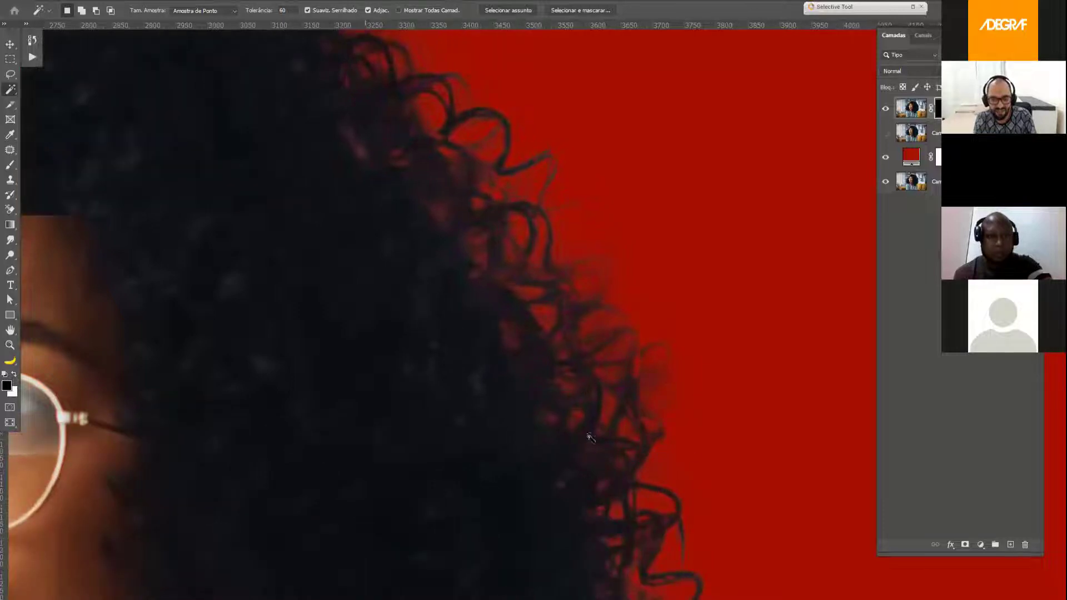
{"action": "scroll", "coordinate": [531, 327], "scroll_direction": "up", "scroll_amount": 1}
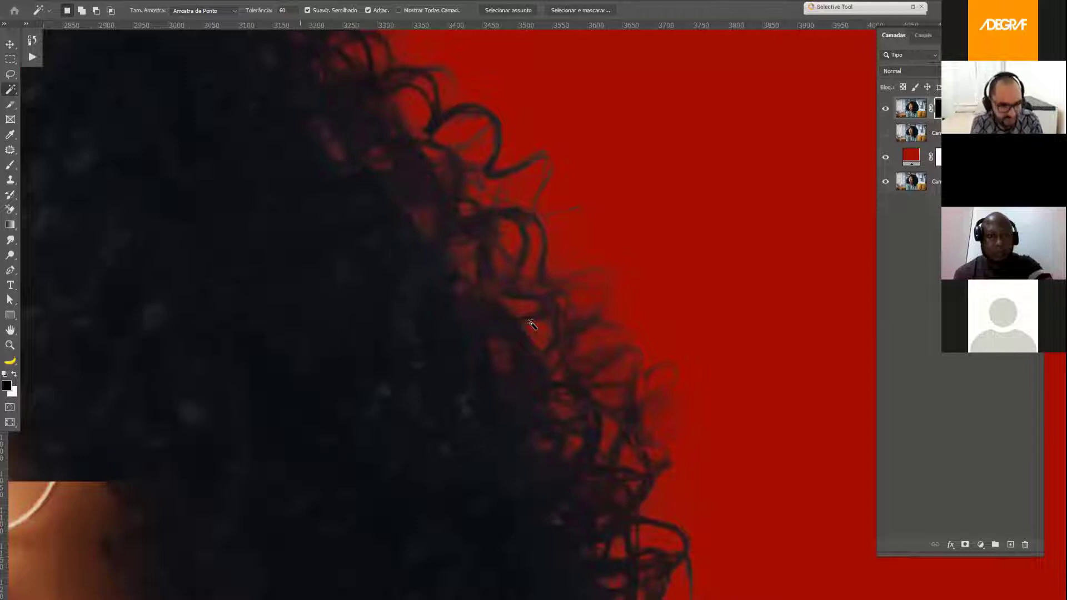
{"action": "scroll", "coordinate": [542, 302], "scroll_direction": "up", "scroll_amount": 1}
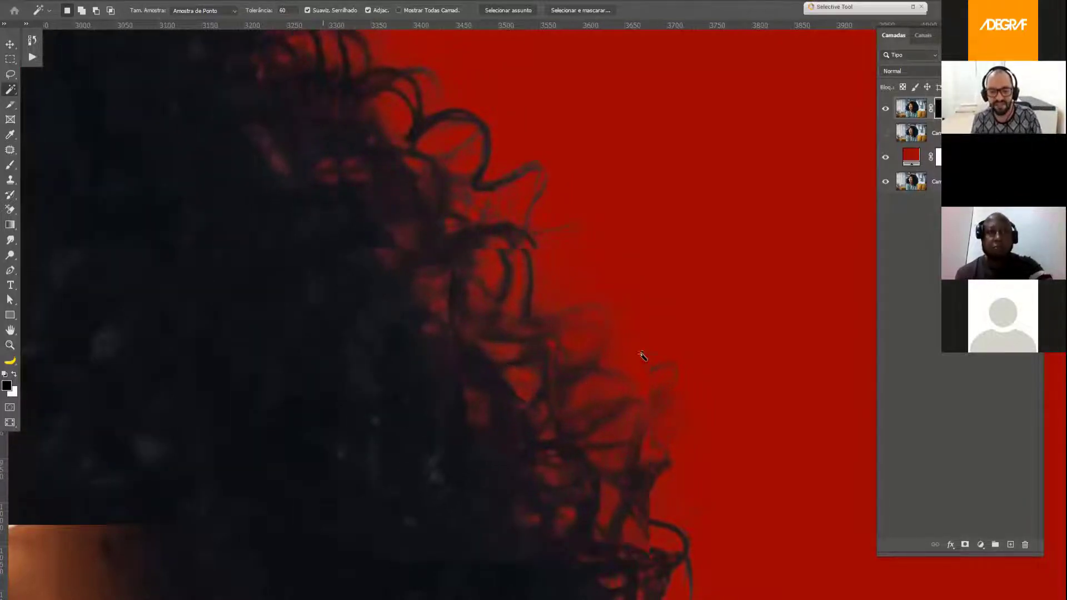
{"action": "scroll", "coordinate": [732, 284], "scroll_direction": "up", "scroll_amount": 1}
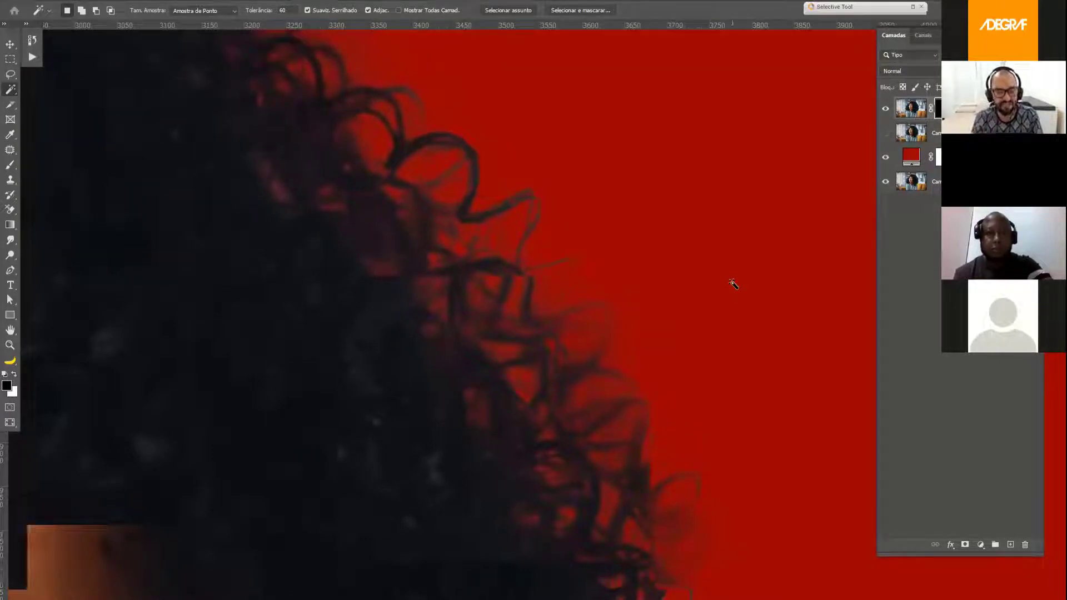
{"action": "key", "text": "ctrl+0"}
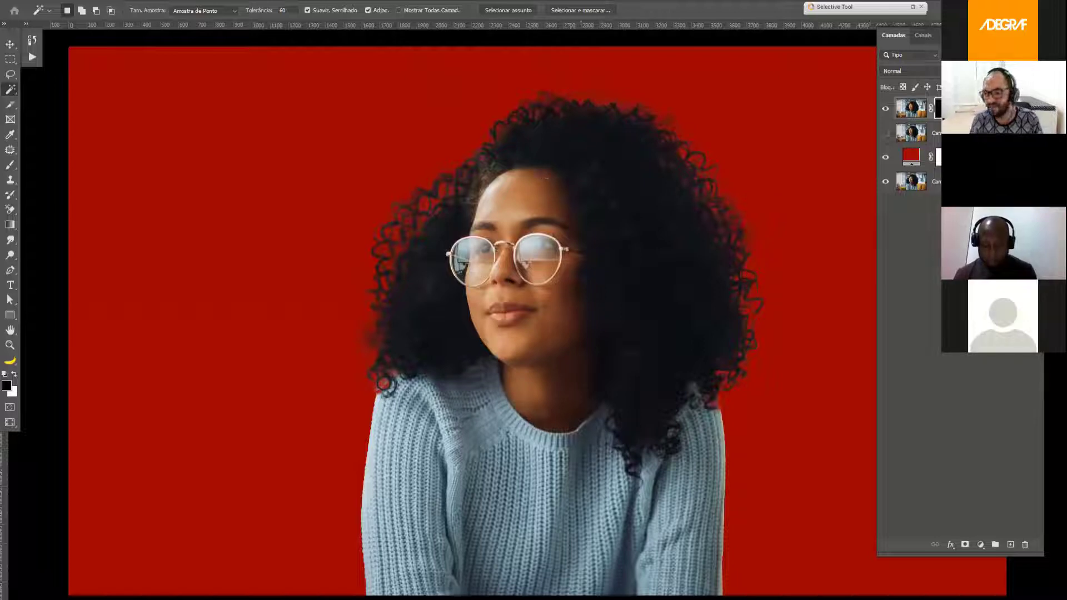
- Display the cutout layer's mask on its own, inspect the curl detail along the hair edge, and return to the full image
{"action": "left_click", "coordinate": [940, 114], "text": "alt"}
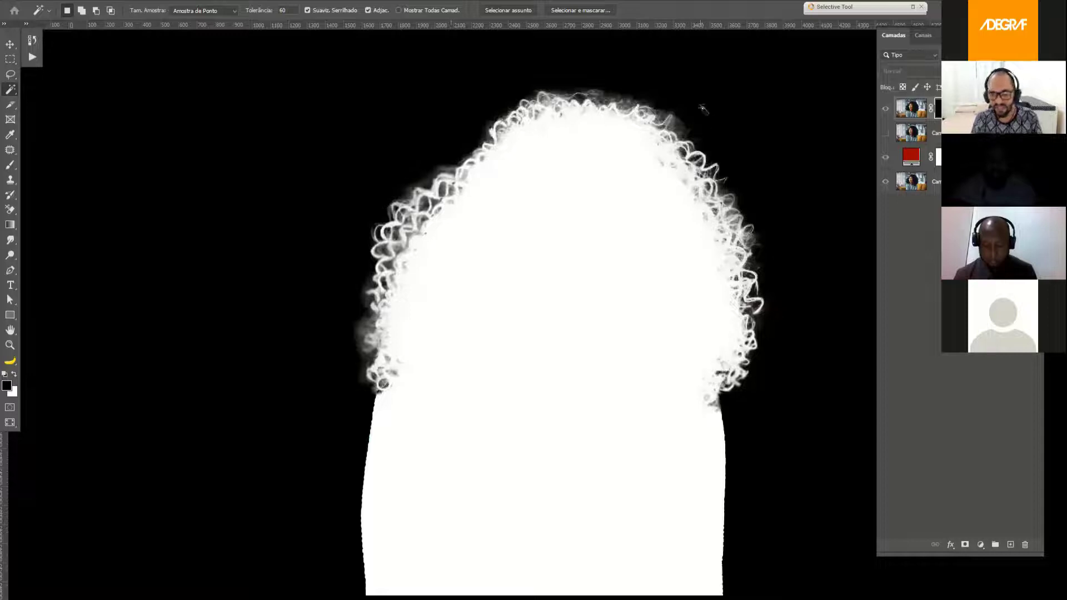
{"action": "scroll", "coordinate": [653, 139], "scroll_direction": "up", "scroll_amount": 2}
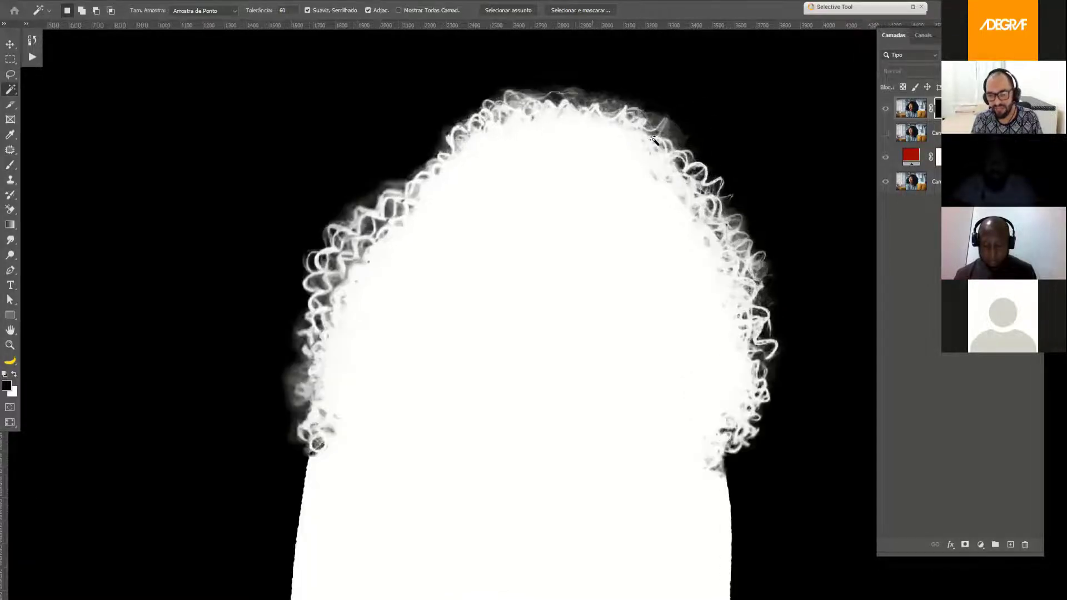
{"action": "scroll", "coordinate": [578, 119], "scroll_direction": "up", "scroll_amount": 1}
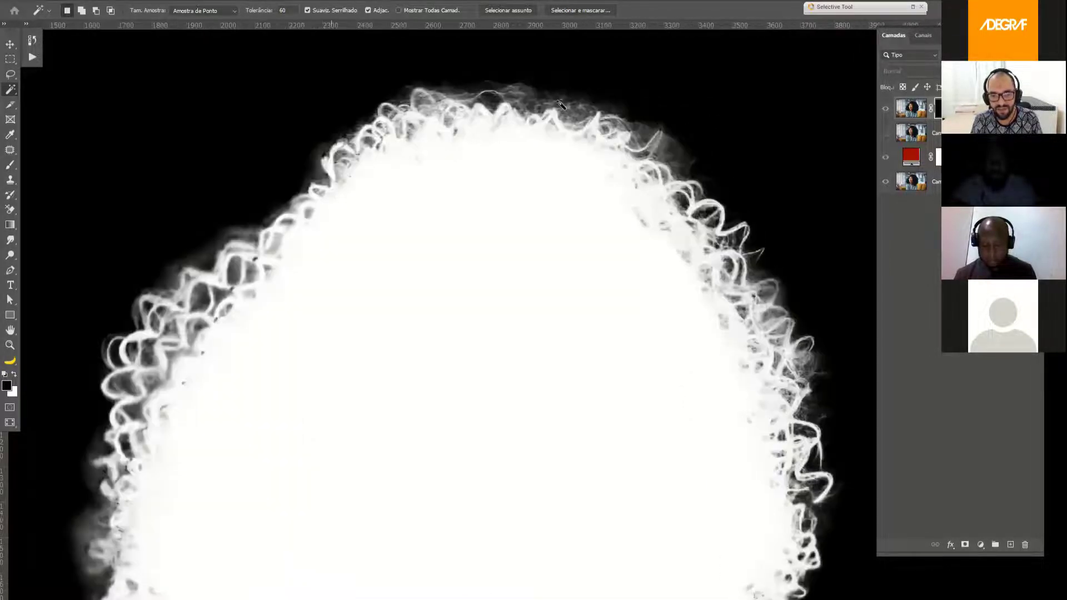
{"action": "scroll", "coordinate": [563, 103], "scroll_direction": "up", "scroll_amount": 1}
{"action": "scroll", "coordinate": [532, 119], "scroll_direction": "up", "scroll_amount": 1}
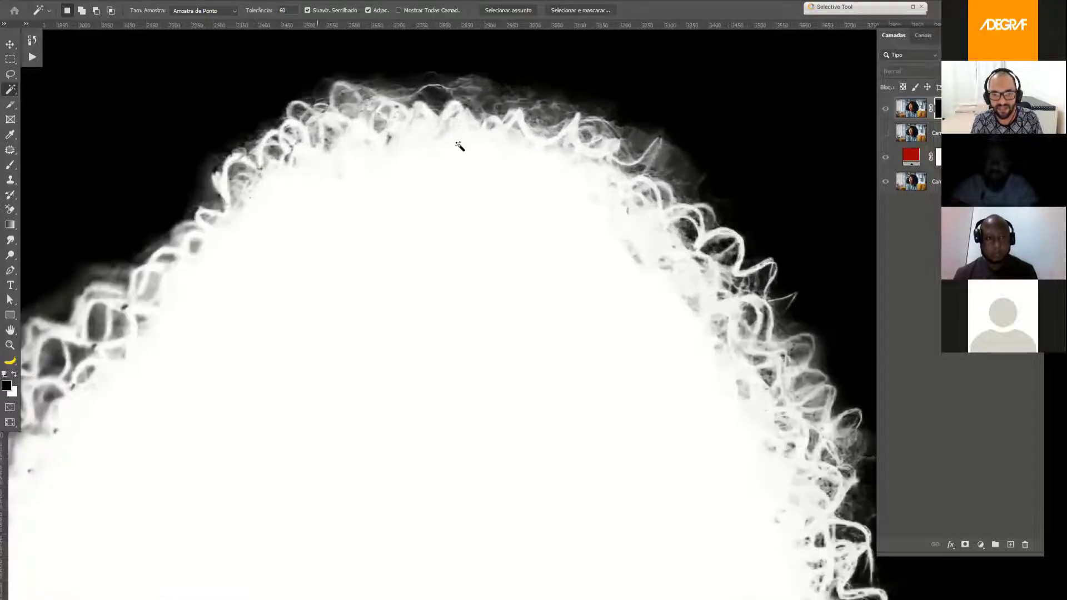
{"action": "scroll", "coordinate": [494, 132], "scroll_direction": "up", "scroll_amount": 1}
{"action": "scroll", "coordinate": [511, 133], "scroll_direction": "up", "scroll_amount": 1}
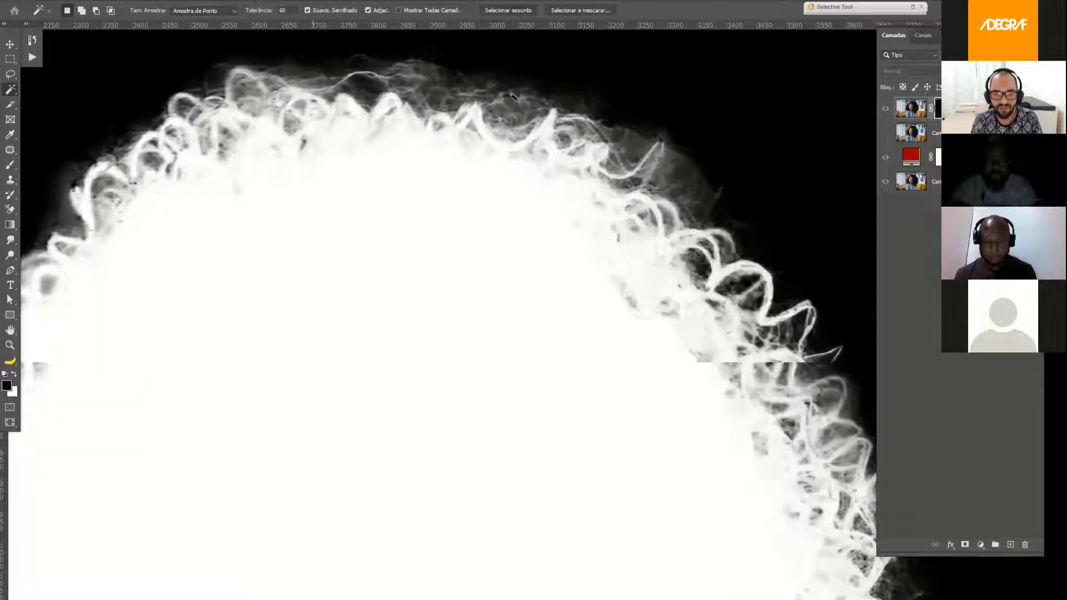
{"action": "scroll", "coordinate": [489, 117], "scroll_direction": "up", "scroll_amount": 1}
{"action": "scroll", "coordinate": [454, 122], "scroll_direction": "up", "scroll_amount": 1}
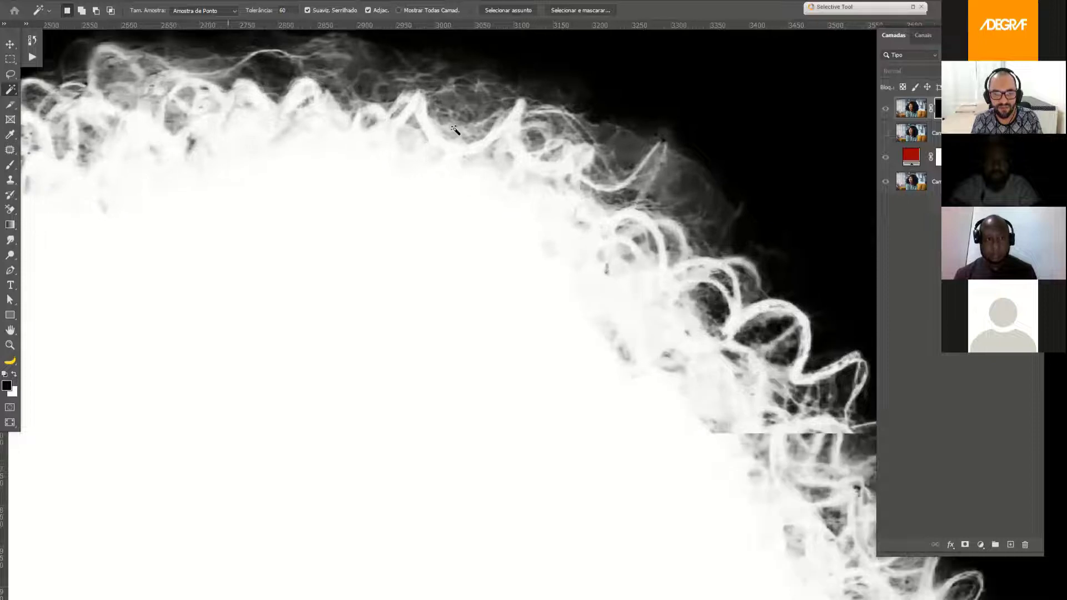
{"action": "scroll", "coordinate": [547, 140], "scroll_direction": "up", "scroll_amount": 1}
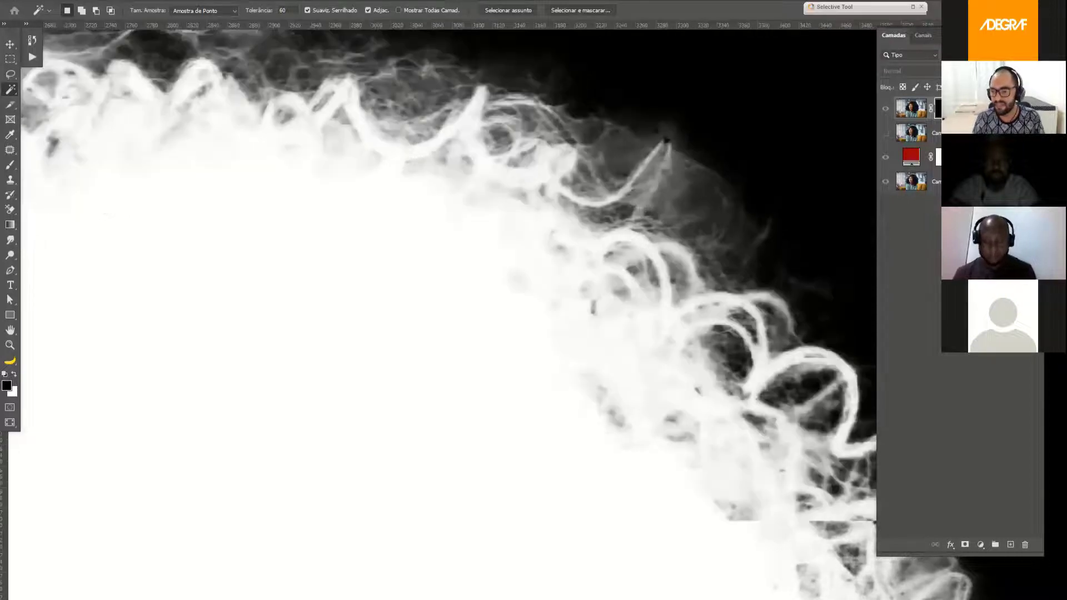
{"action": "scroll", "coordinate": [666, 140], "scroll_direction": "up", "scroll_amount": 1}
{"action": "scroll", "coordinate": [675, 143], "scroll_direction": "up", "scroll_amount": 1}
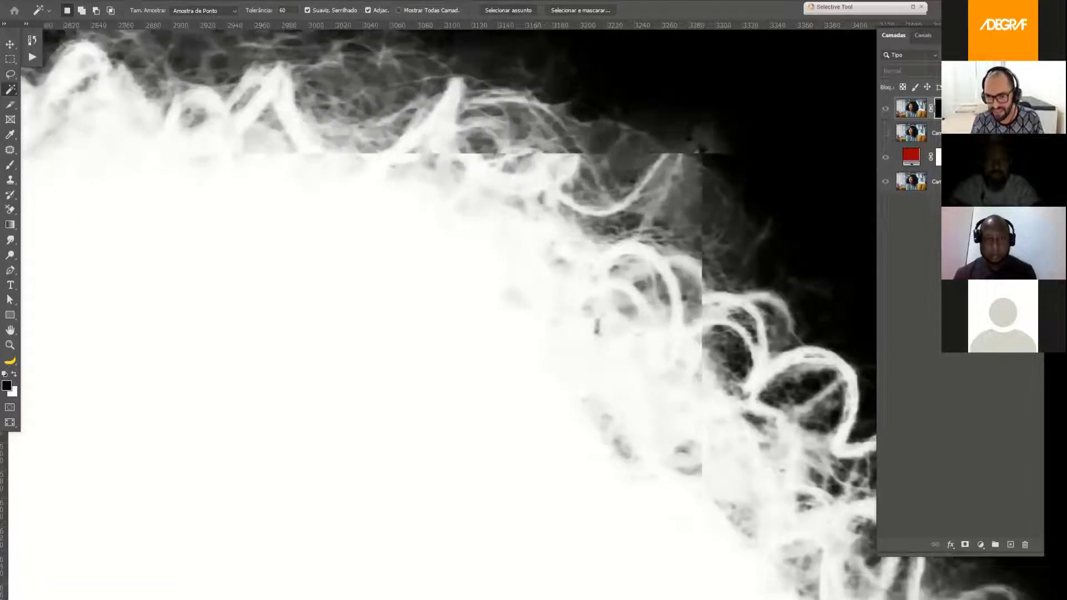
{"action": "scroll", "coordinate": [694, 148], "scroll_direction": "up", "scroll_amount": 1}
{"action": "scroll", "coordinate": [567, 166], "scroll_direction": "up", "scroll_amount": 1}
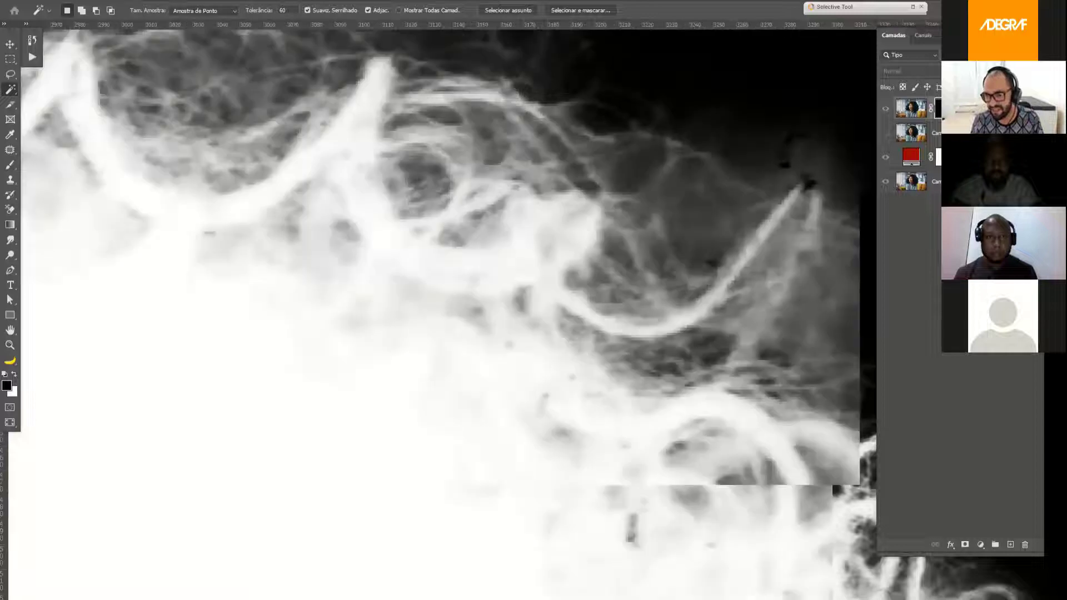
{"action": "left_click", "coordinate": [949, 109], "text": "alt"}
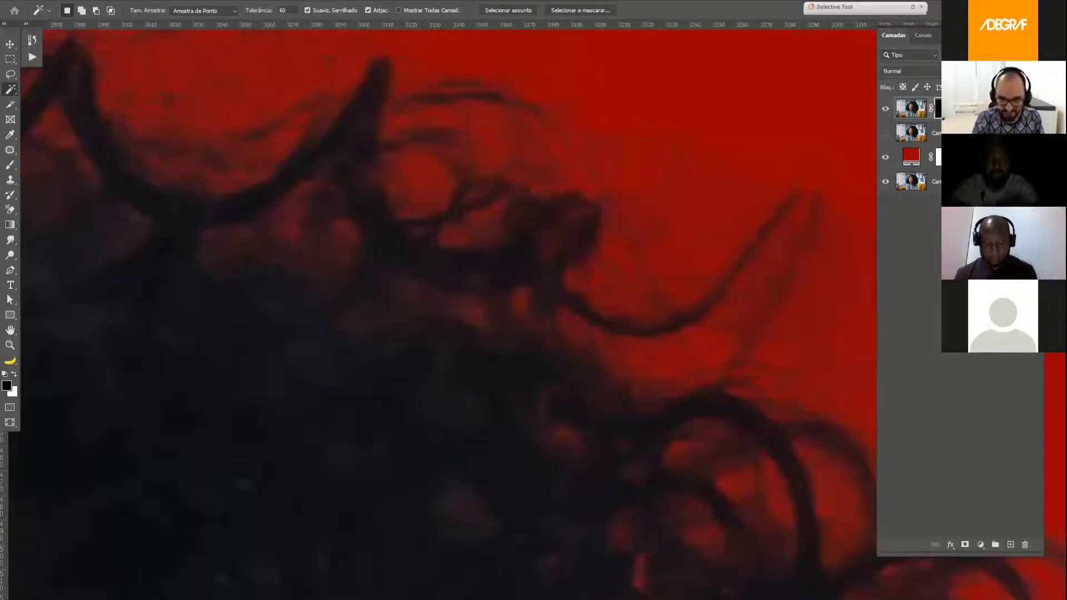
{"action": "key", "text": "ctrl+0"}
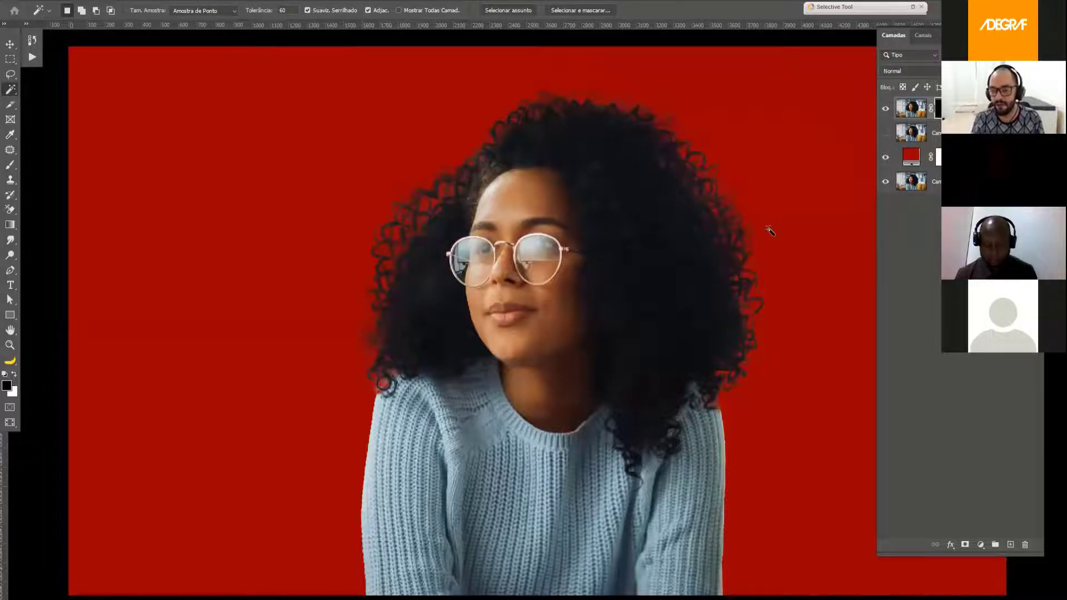
- Target the cutout layer's image instead of its mask, and check the whole composition at a reduced size
{"action": "scroll", "coordinate": [668, 338], "scroll_direction": "down", "scroll_amount": 1}
{"action": "scroll", "coordinate": [665, 331], "scroll_direction": "down", "scroll_amount": 1}
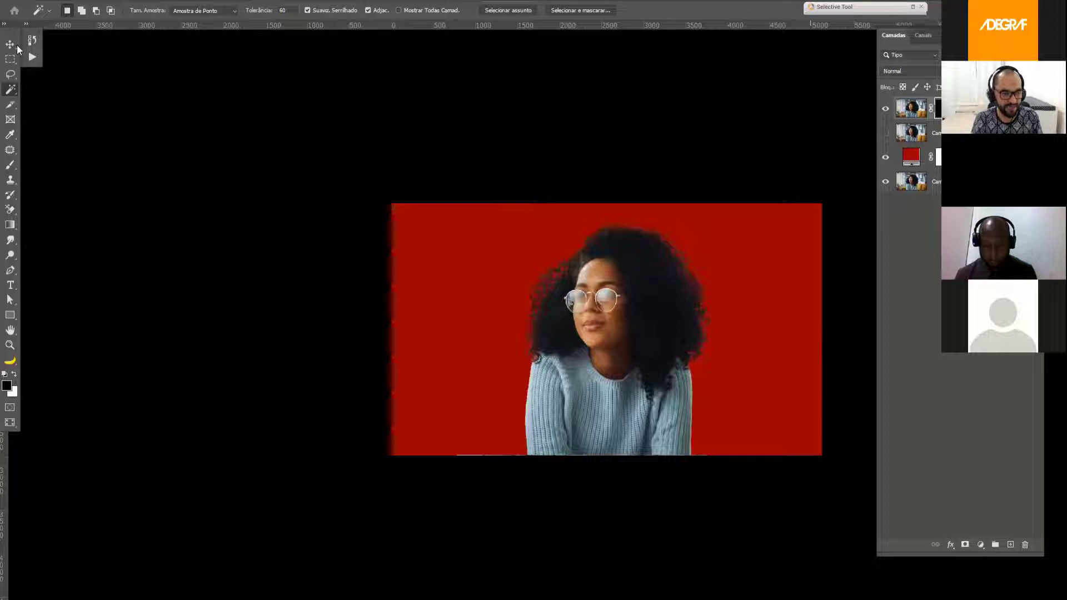
{"action": "left_click", "coordinate": [911, 114]}
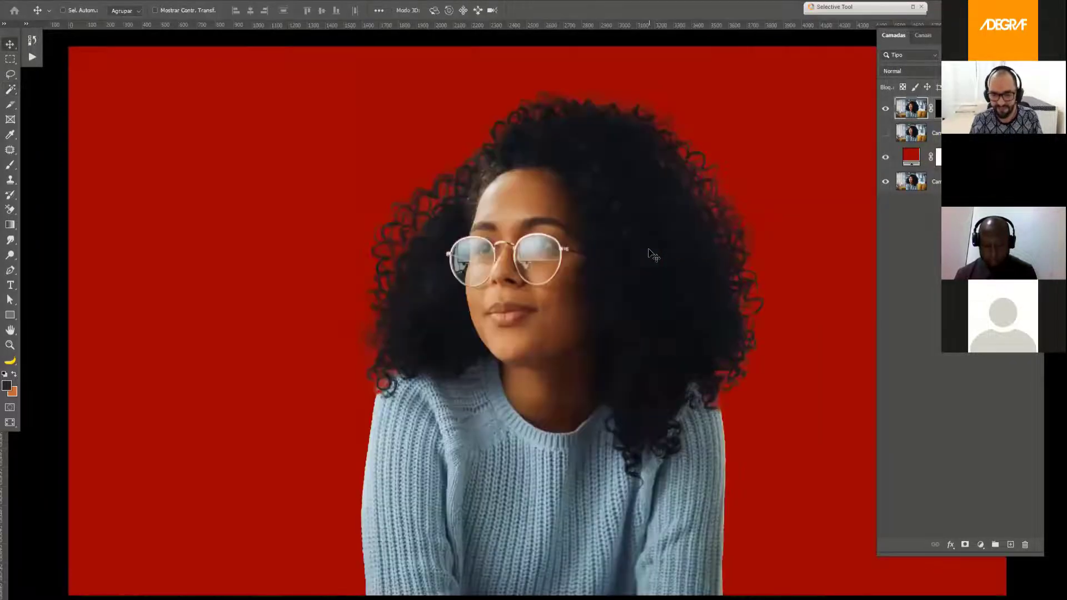
{"action": "key", "text": "ctrl+minus"}
{"action": "key", "text": "ctrl+minus"}
{"action": "key", "text": "ctrl+minus"}
{"action": "key", "text": "ctrl+minus"}
{"action": "key", "text": "ctrl+minus"}
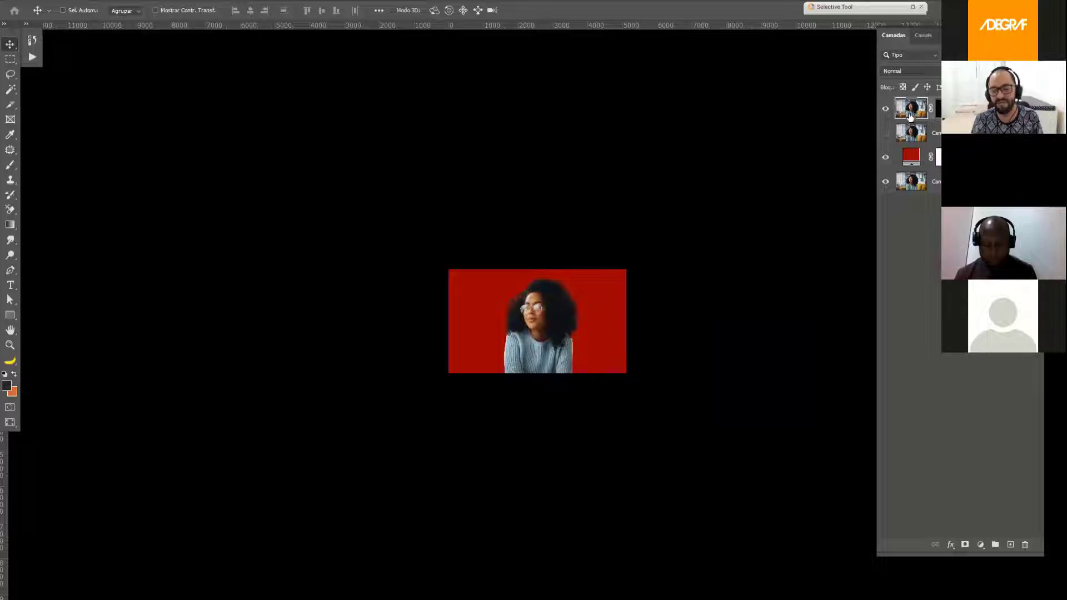
{"action": "key", "text": "ctrl+1"}
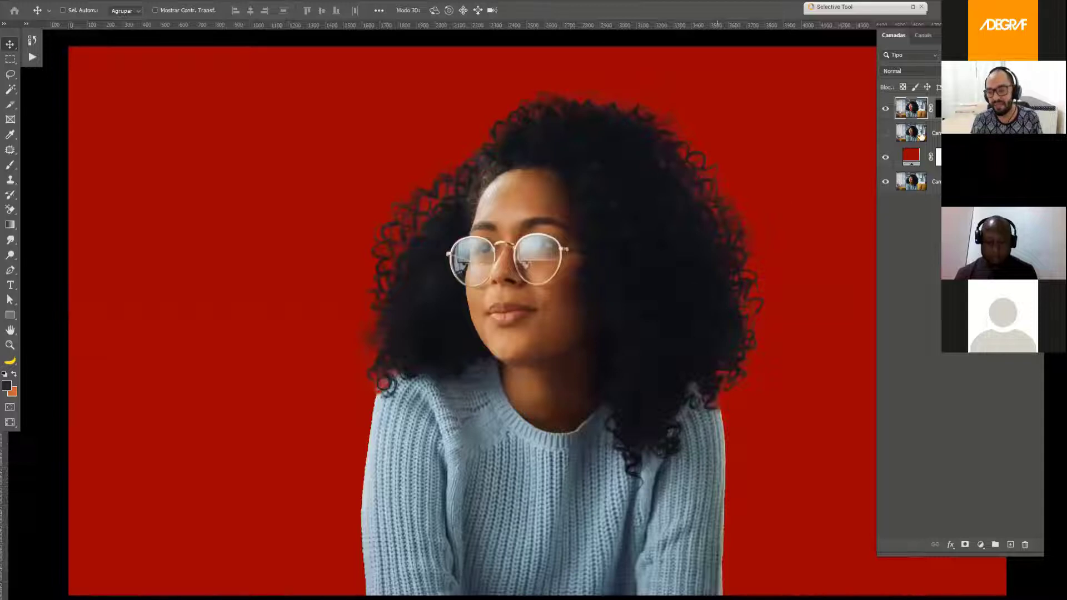
- Add a new layer above the cutout, fill a rectangular selection beside the woman's hair with the orange background color, and deselect it
{"action": "left_click", "coordinate": [1011, 545]}
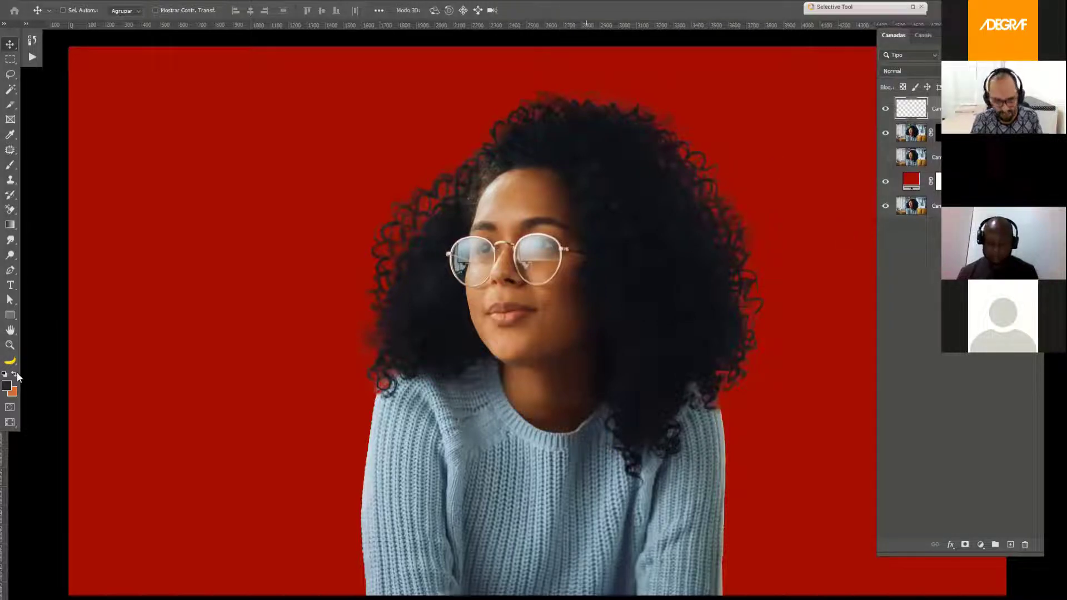
{"action": "key", "text": "ctrl+Delete"}
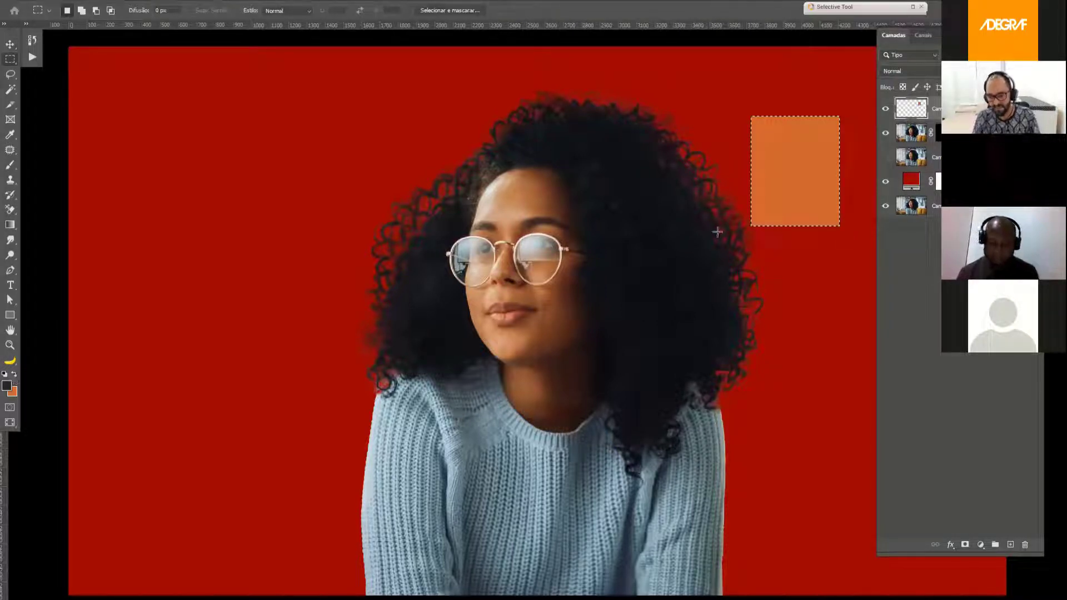
{"action": "key", "text": "ctrl+d"}
{"action": "scroll", "coordinate": [763, 215], "scroll_direction": "down", "scroll_amount": 1}
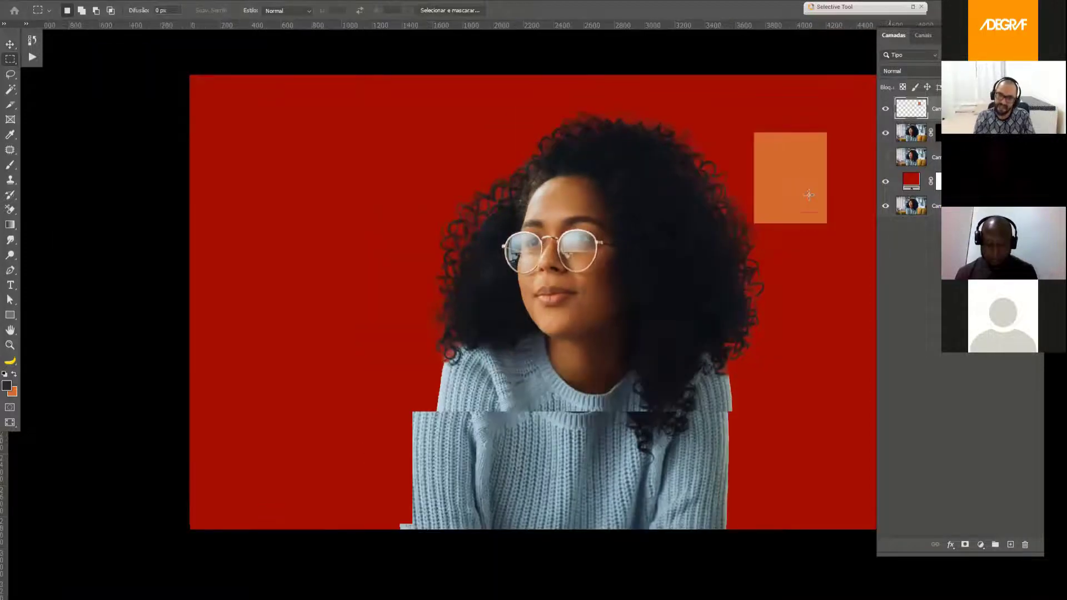
- Inspect the orange rectangle layer filling the view, and fit the view to the woman's cutout layer
{"action": "scroll", "coordinate": [792, 167], "scroll_direction": "down", "scroll_amount": 1}
{"action": "scroll", "coordinate": [821, 179], "scroll_direction": "down", "scroll_amount": 1}
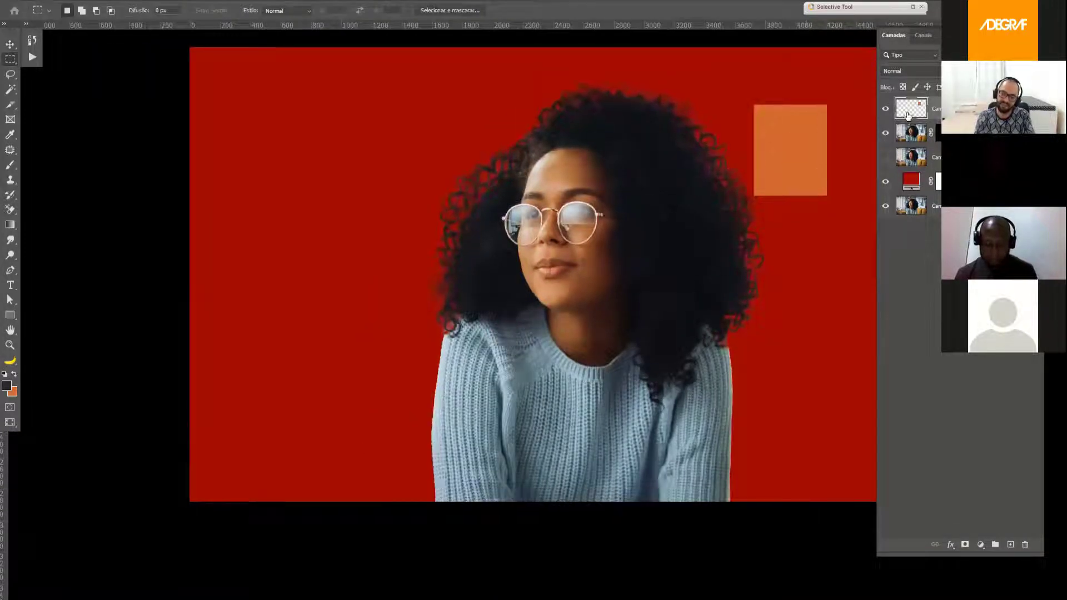
{"action": "left_click", "coordinate": [911, 109], "text": "alt"}
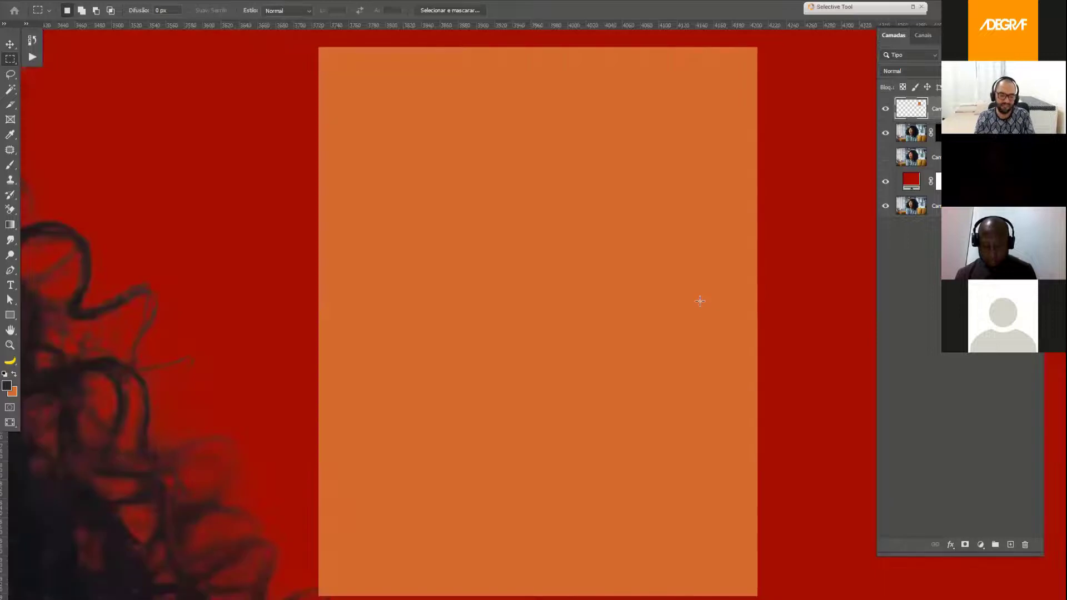
{"action": "left_click", "coordinate": [914, 136], "text": "alt"}
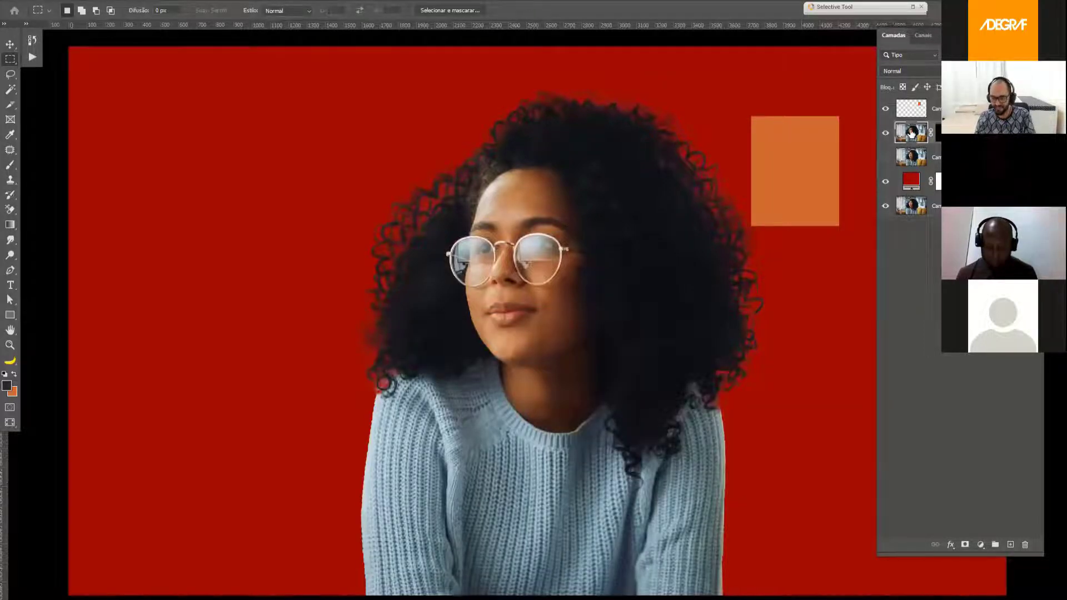
- Delete the layer with the orange rectangle and check the whole composition of the woman against the red fill
{"action": "left_click", "coordinate": [911, 109]}
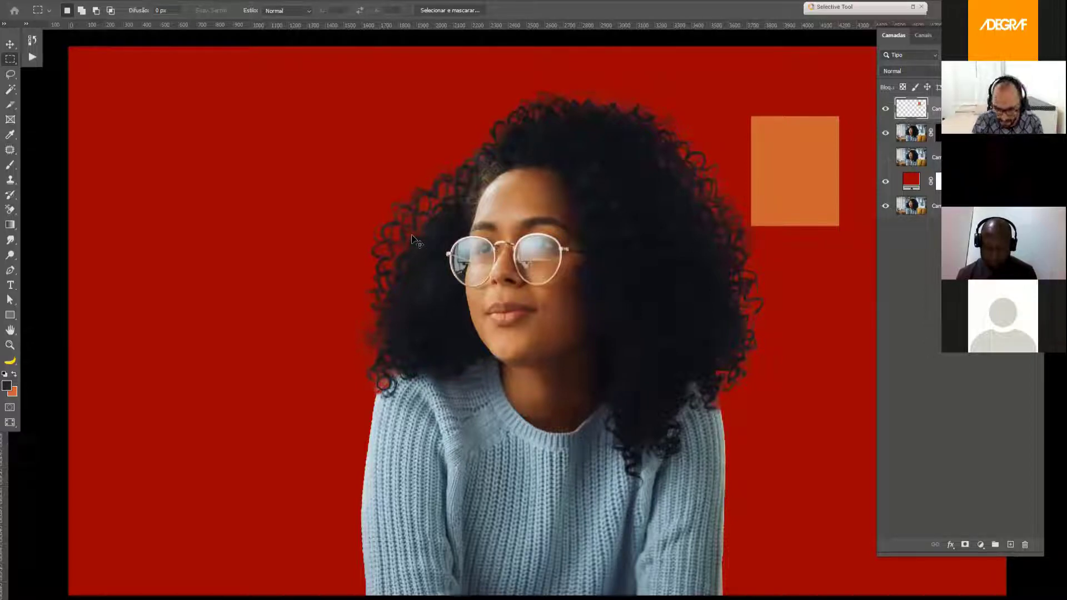
{"action": "key", "text": "v"}
{"action": "key", "text": "Delete"}
{"action": "scroll", "coordinate": [379, 253], "scroll_direction": "down", "scroll_amount": 1}
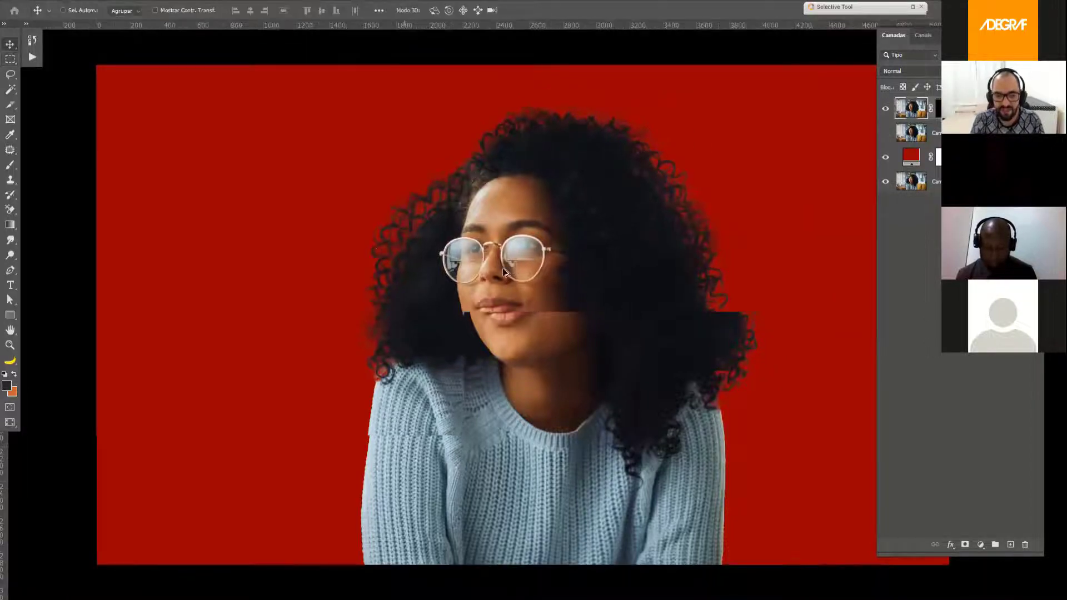
{"action": "scroll", "coordinate": [406, 228], "scroll_direction": "down", "scroll_amount": 1}
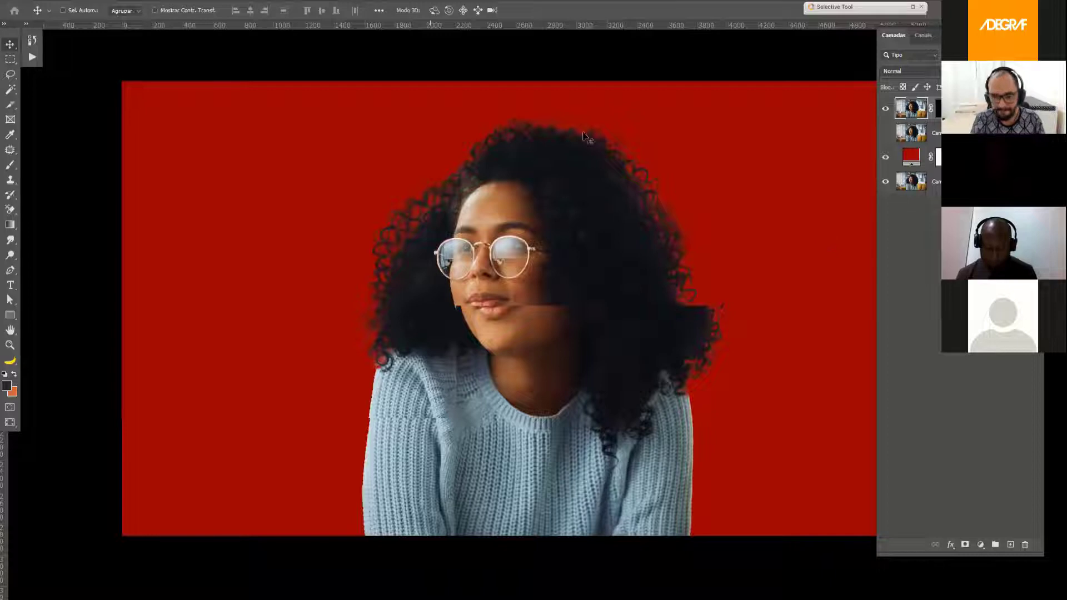
{"action": "scroll", "coordinate": [352, 165], "scroll_direction": "down", "scroll_amount": 1}
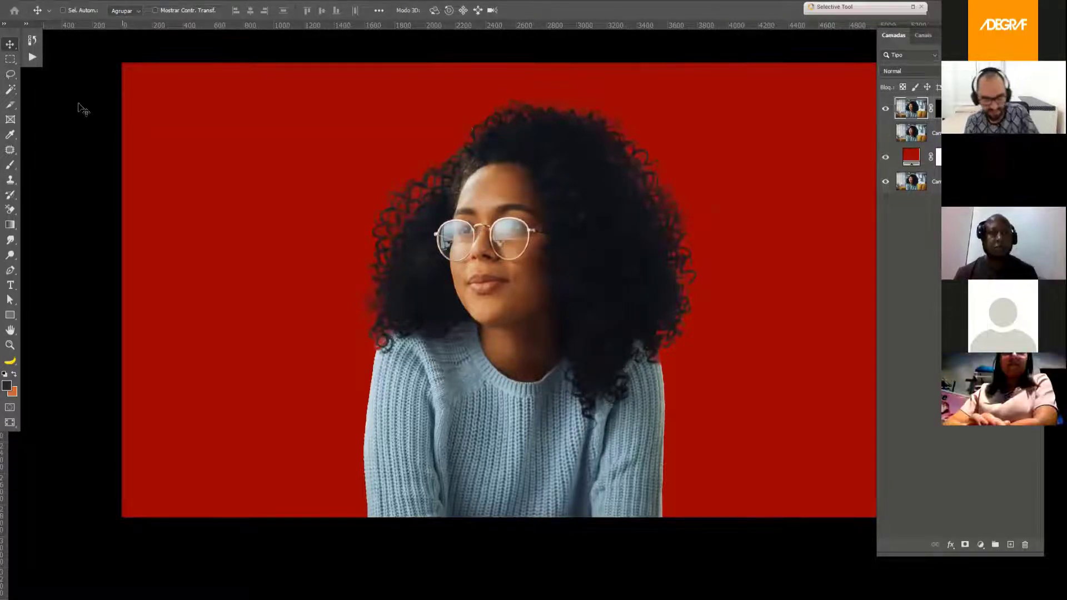
- Switch to the slides document and review the "Recortes automáticos" list of cutout methods
{"action": "key", "text": "ctrl"}
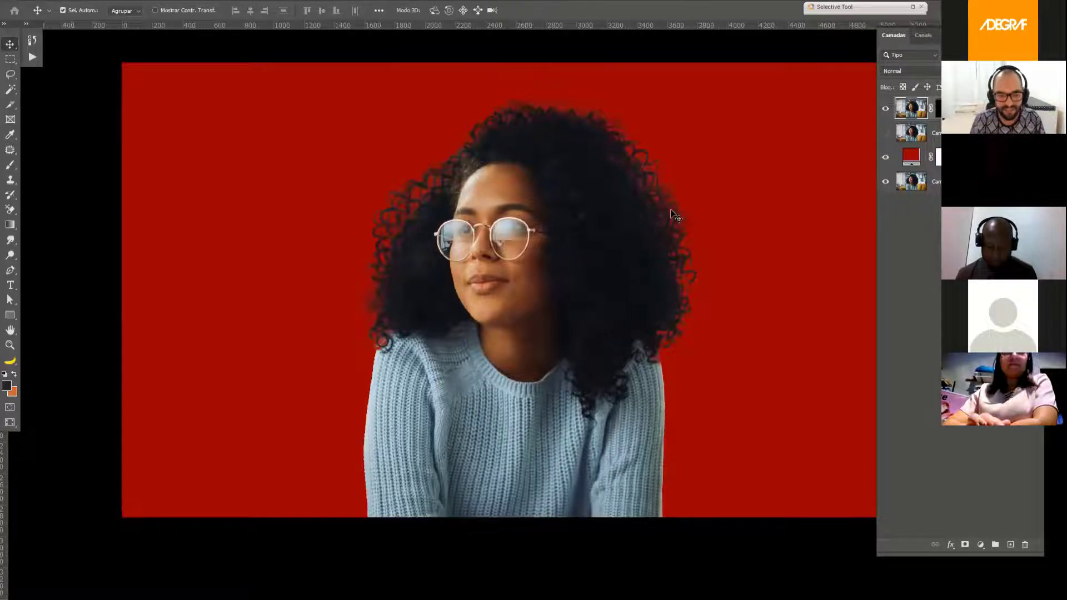
{"action": "key", "text": "ctrl+Tab"}
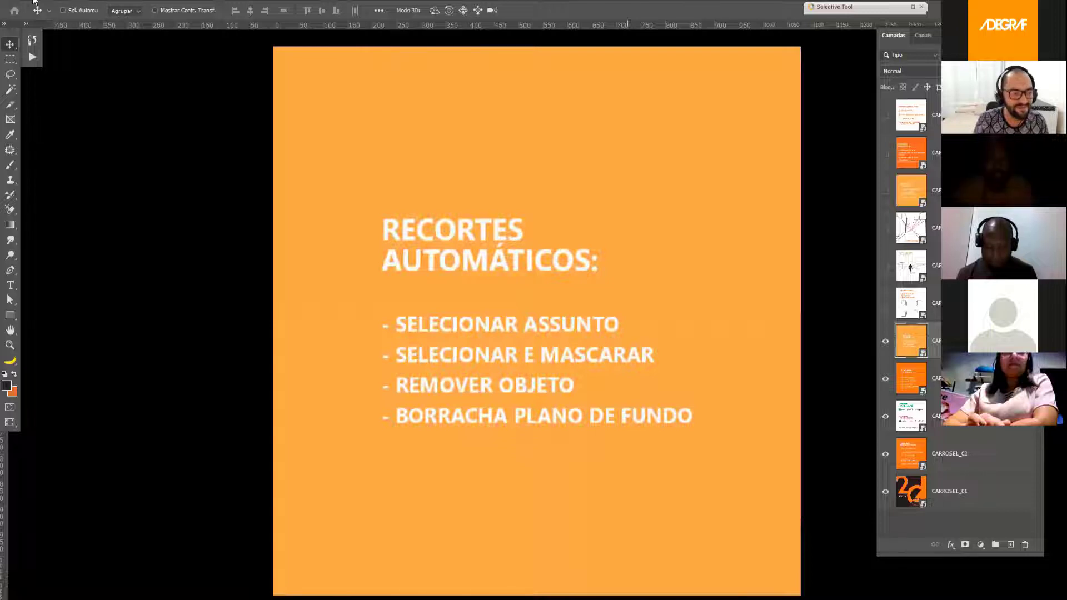
{"action": "key", "text": "alt+f"}
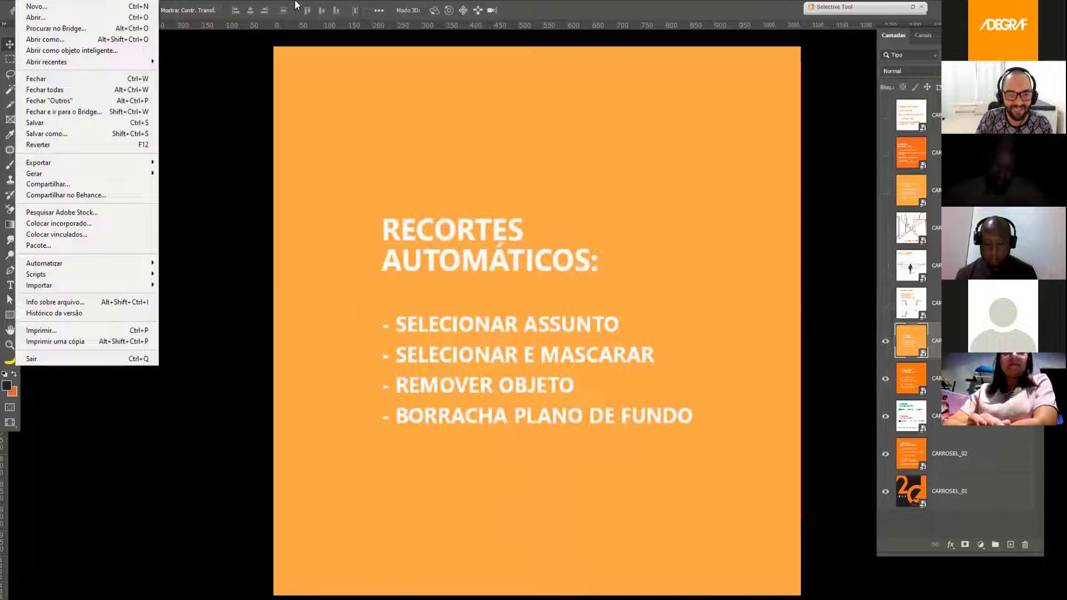
{"action": "left_click", "coordinate": [198, 72]}
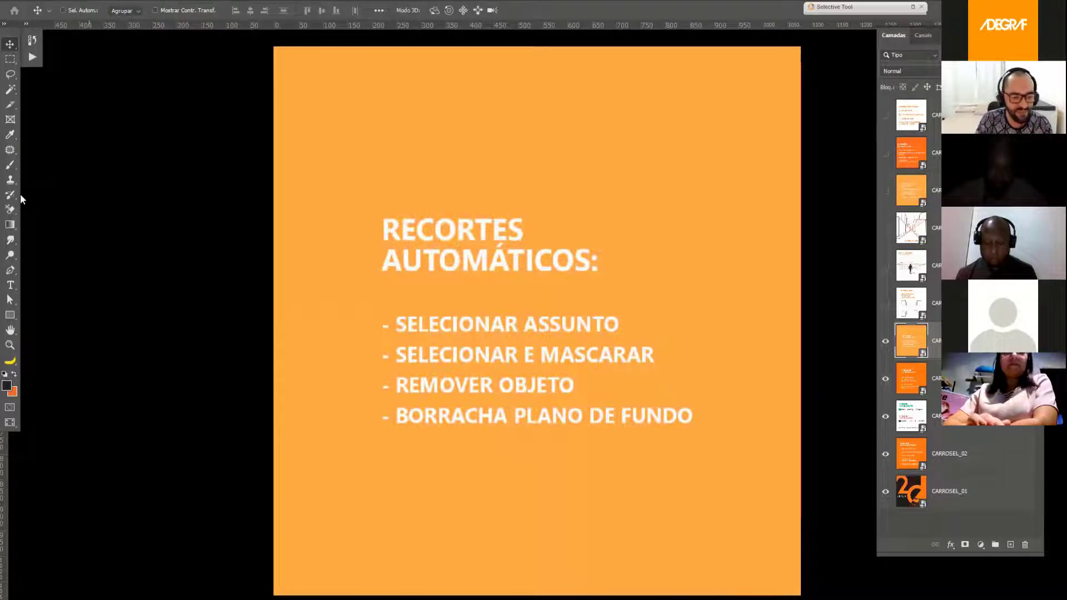
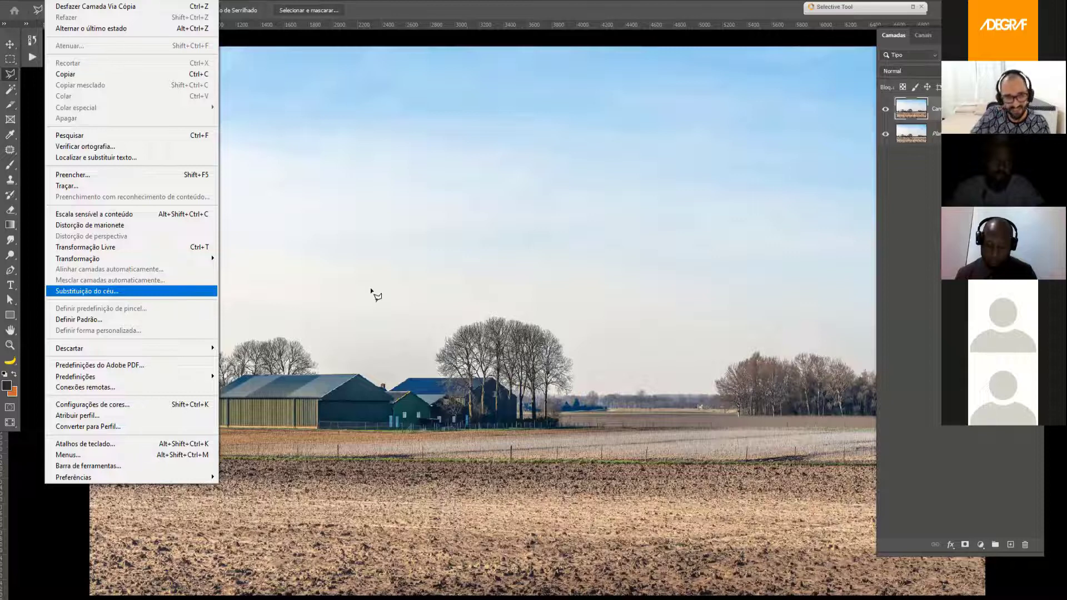
- Replace the farm landscape's sky with the second preset in the Espetacular folder, the orange sunset, output to new layers
{"action": "left_click", "coordinate": [457, 305]}
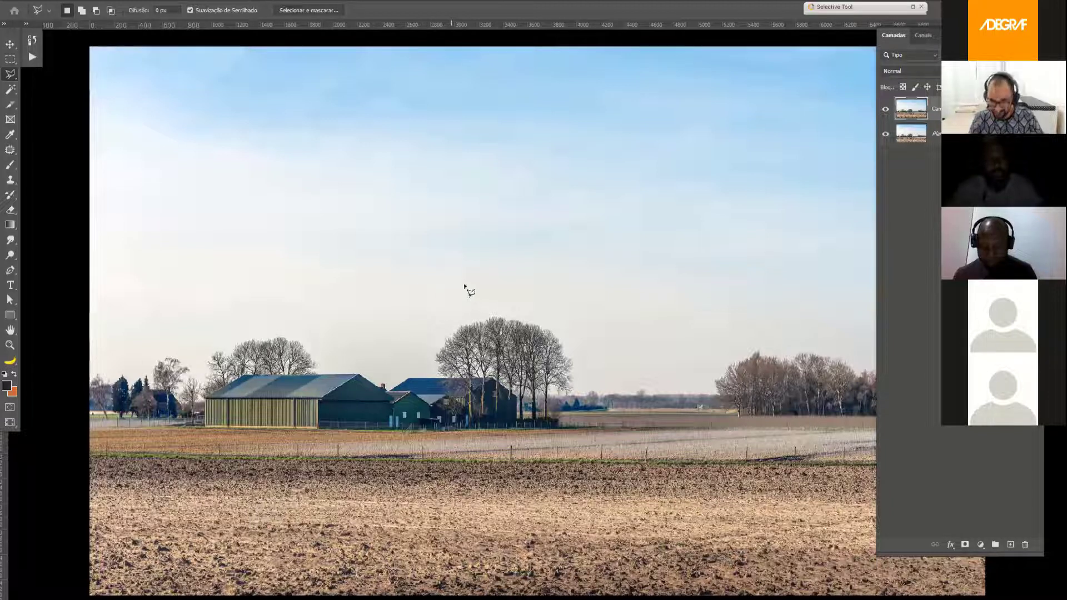
{"action": "left_click", "coordinate": [54, 1]}
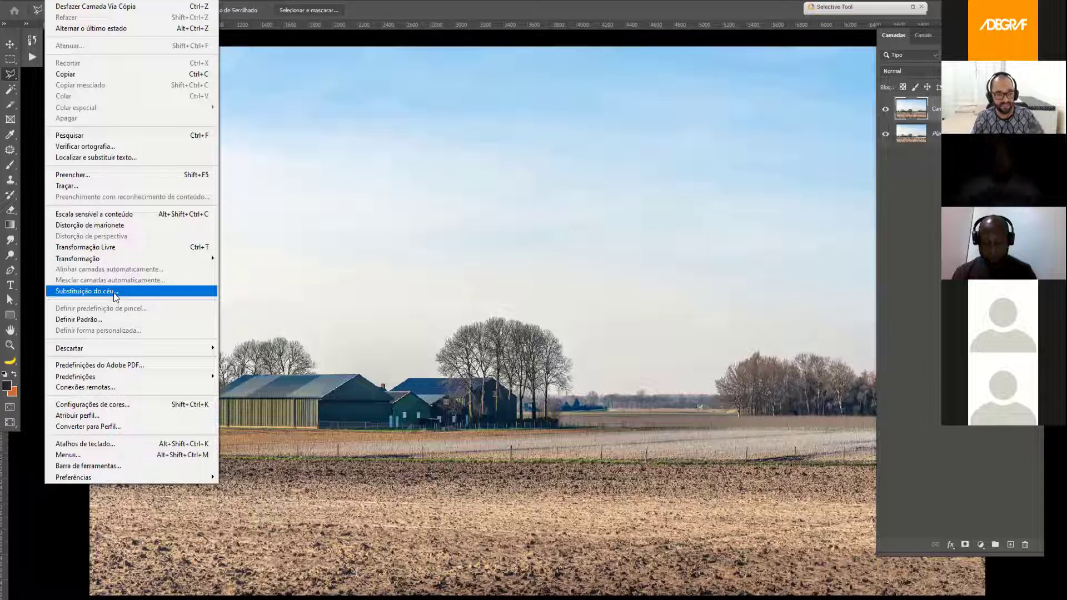
{"action": "left_click", "coordinate": [113, 293]}
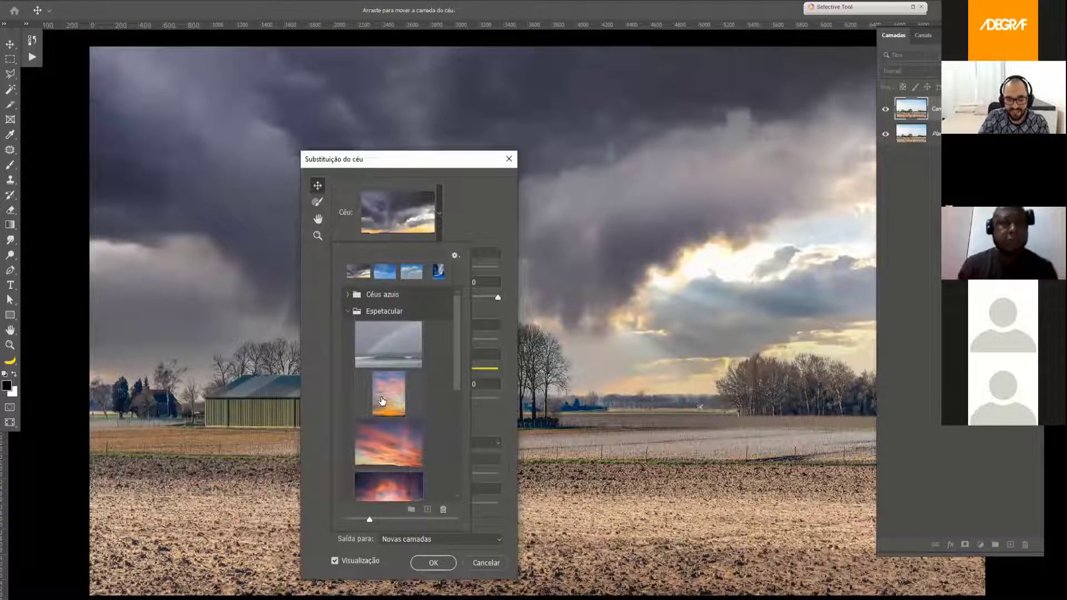
{"action": "left_click", "coordinate": [382, 400]}
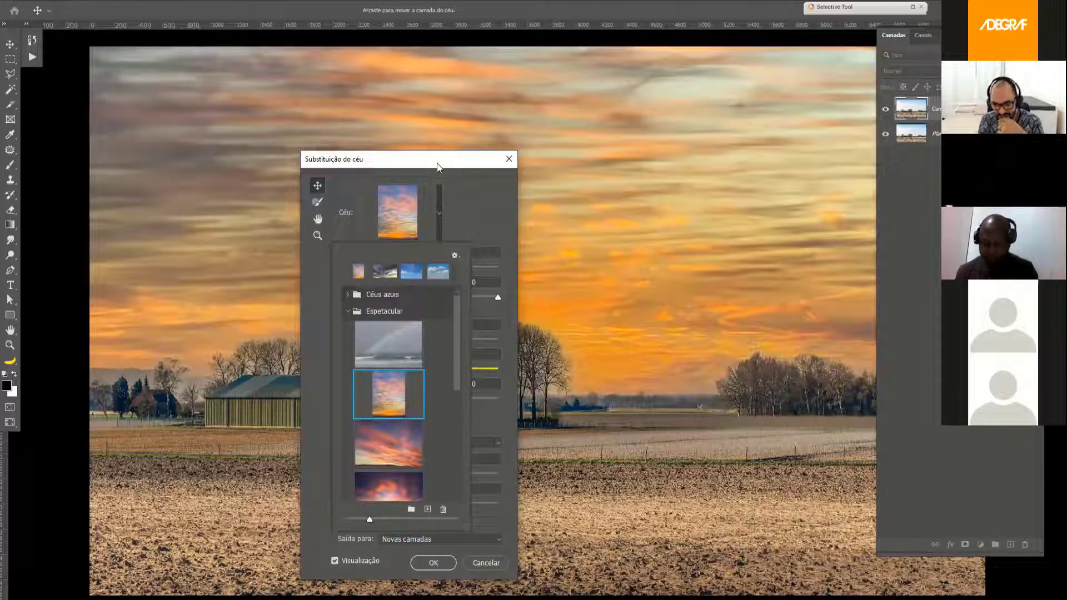
{"action": "left_click", "coordinate": [739, 407]}
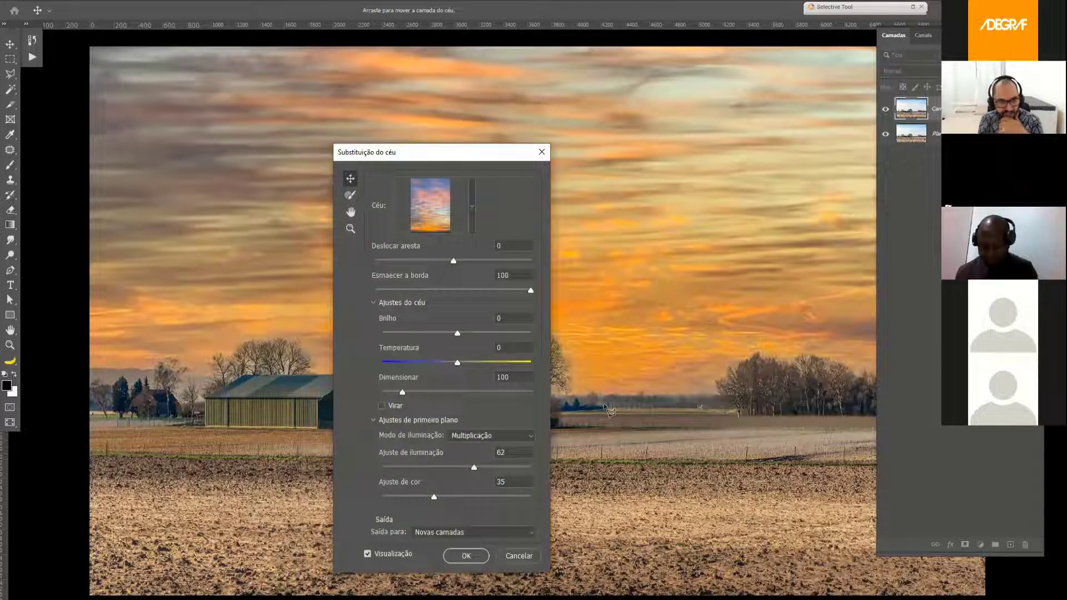
{"action": "key", "text": "Return"}
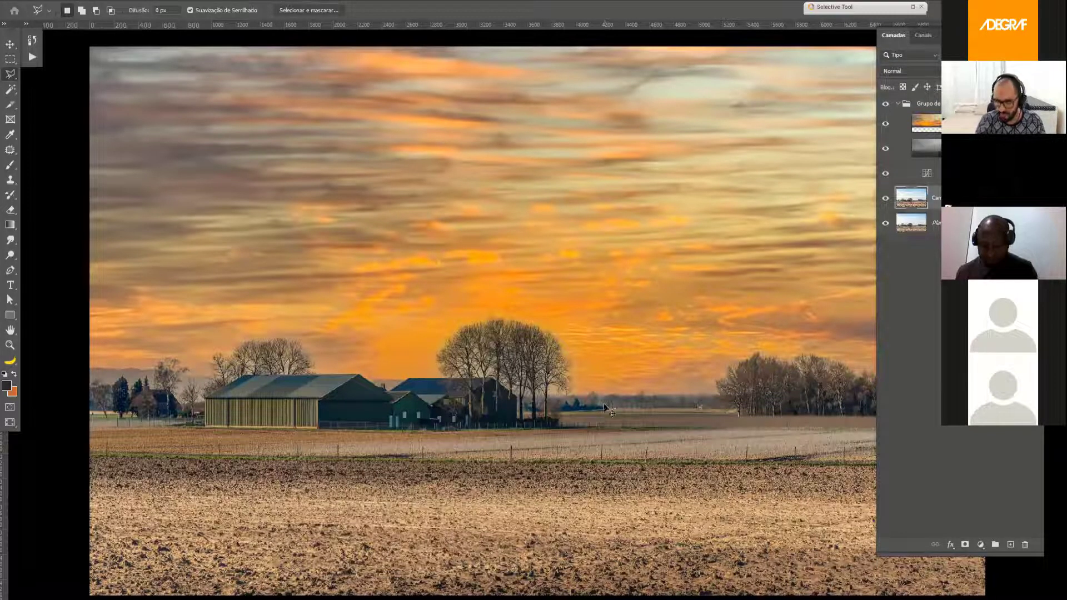
- Examine how the replaced sunset sky blends around the barn roofs and bare trees, and return to the full image
{"action": "key", "text": "ctrl+minus"}
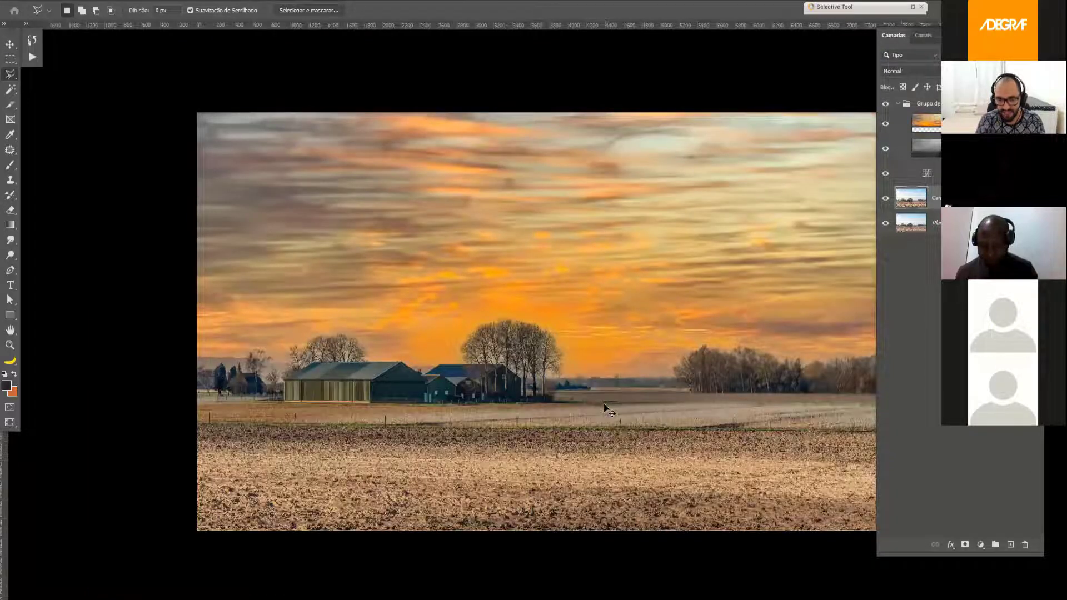
{"action": "key", "text": "ctrl+minus"}
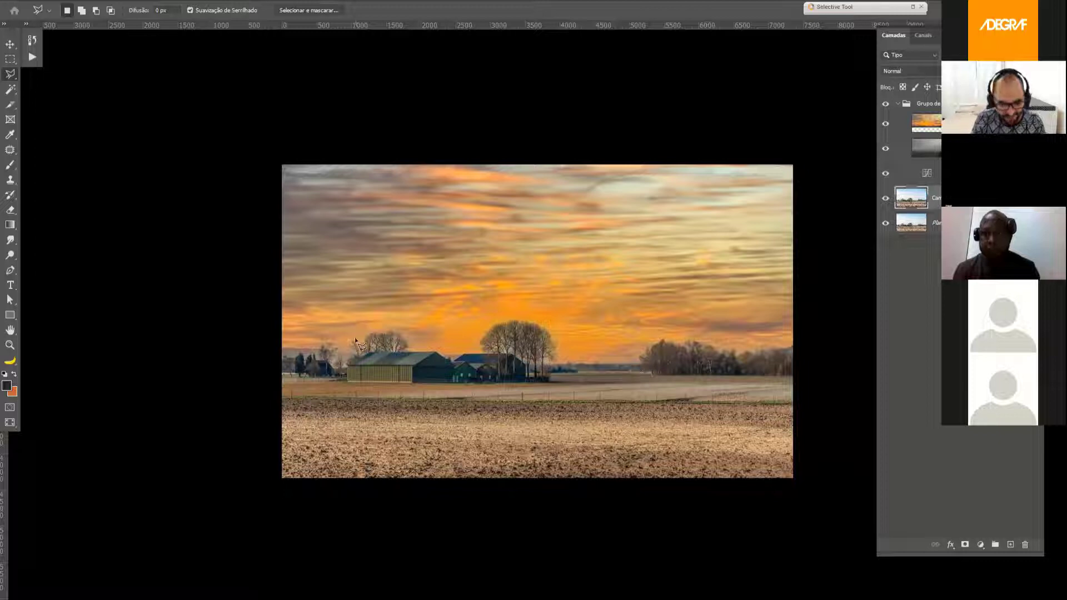
{"action": "scroll", "coordinate": [360, 339], "scroll_direction": "up", "scroll_amount": 2}
{"action": "scroll", "coordinate": [365, 343], "scroll_direction": "up", "scroll_amount": 3}
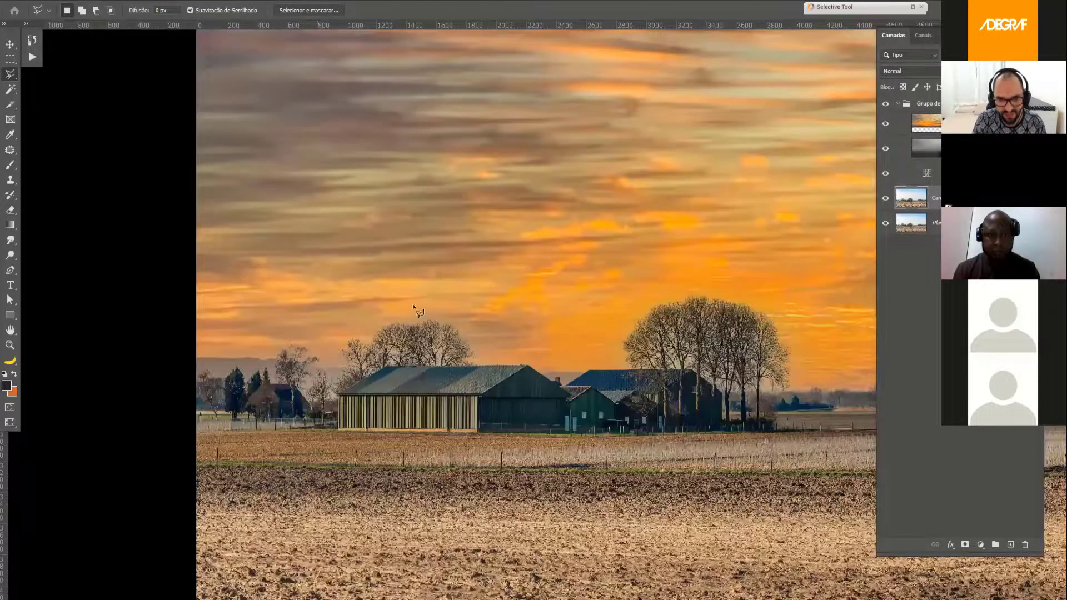
{"action": "scroll", "coordinate": [511, 352], "scroll_direction": "up", "scroll_amount": 2}
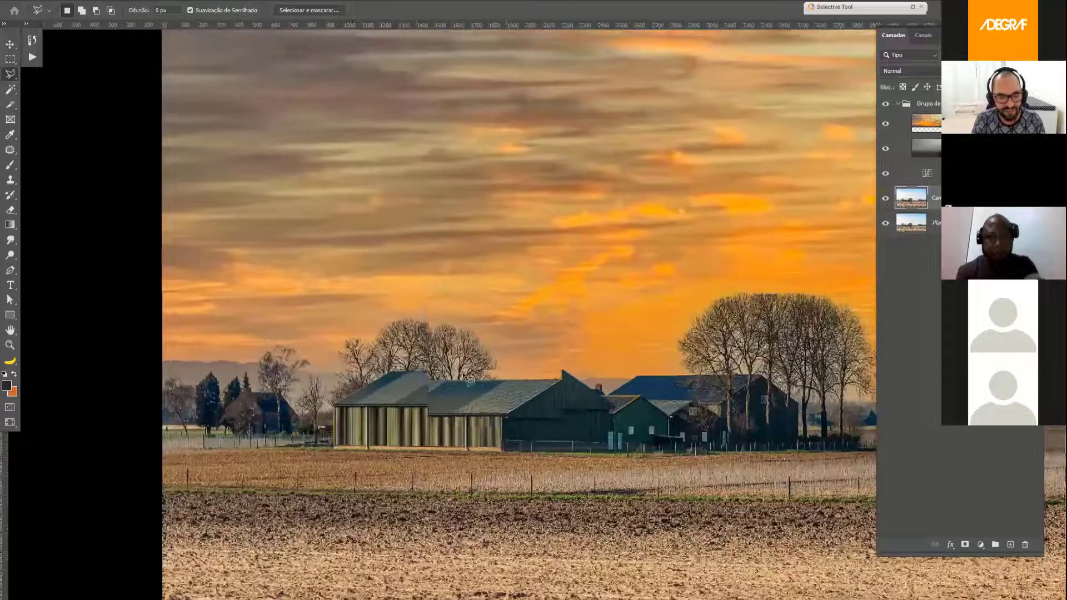
{"action": "scroll", "coordinate": [455, 393], "scroll_direction": "up", "scroll_amount": 2}
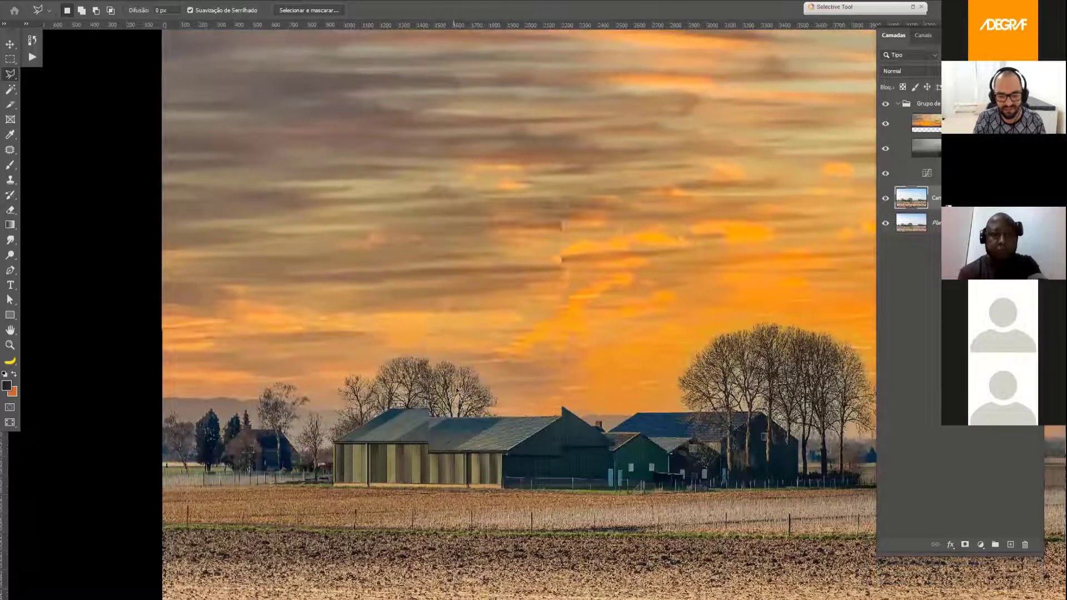
{"action": "scroll", "coordinate": [469, 368], "scroll_direction": "up", "scroll_amount": 1}
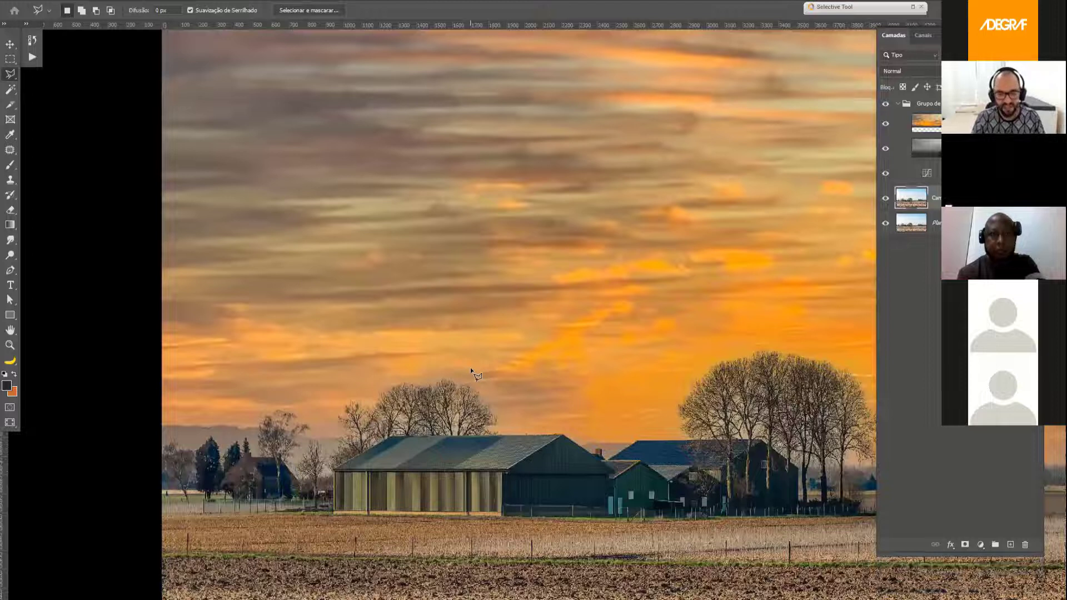
{"action": "key", "text": "ctrl+0"}
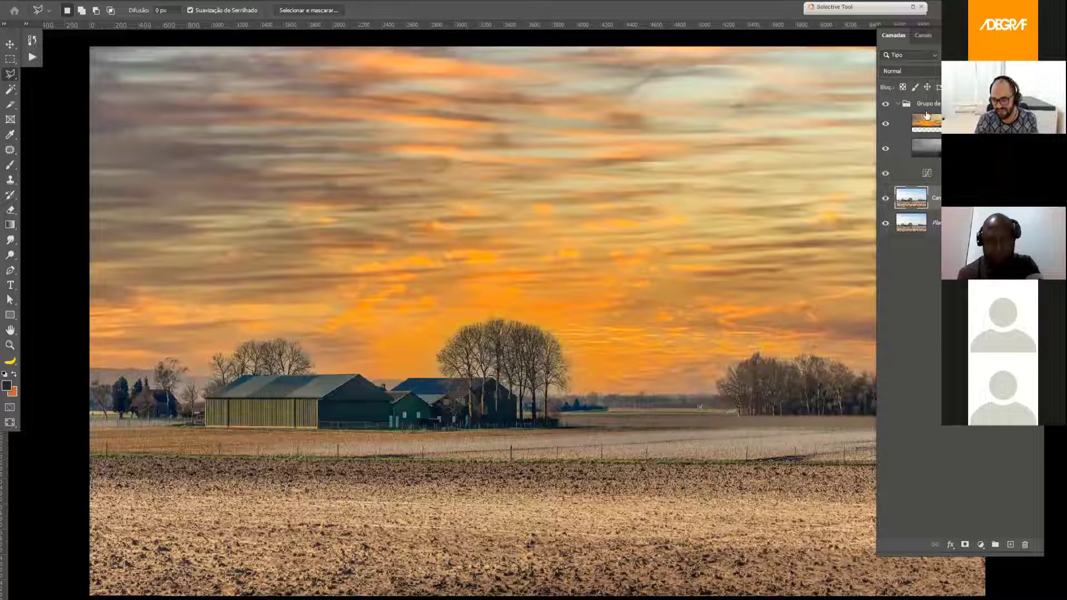
- Collapse the sky replacement group and hide it
{"action": "left_click", "coordinate": [898, 107]}
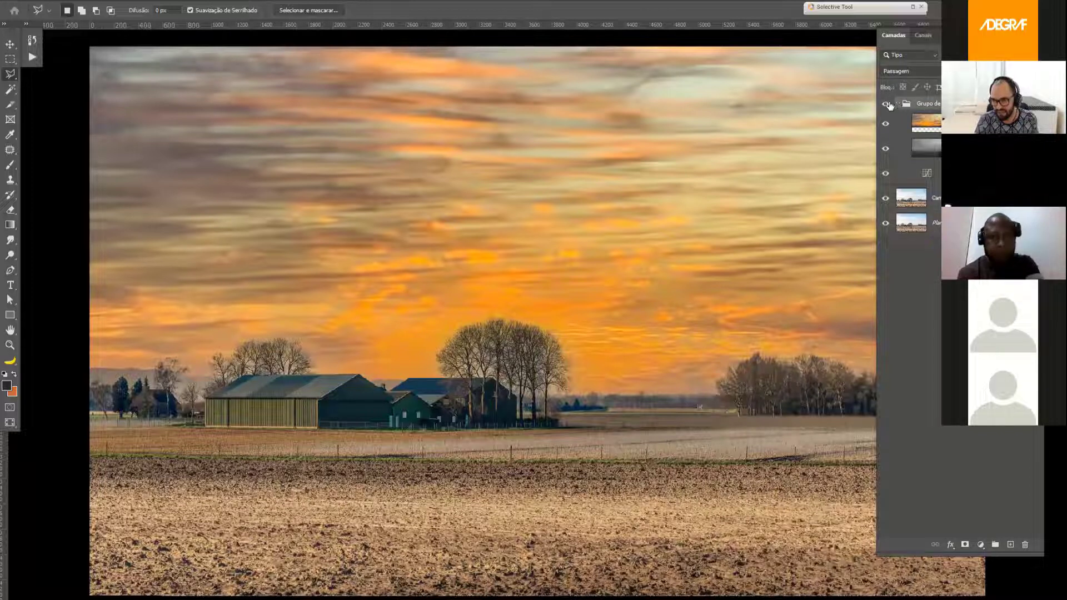
{"action": "left_click", "coordinate": [898, 104]}
{"action": "left_click", "coordinate": [885, 103]}
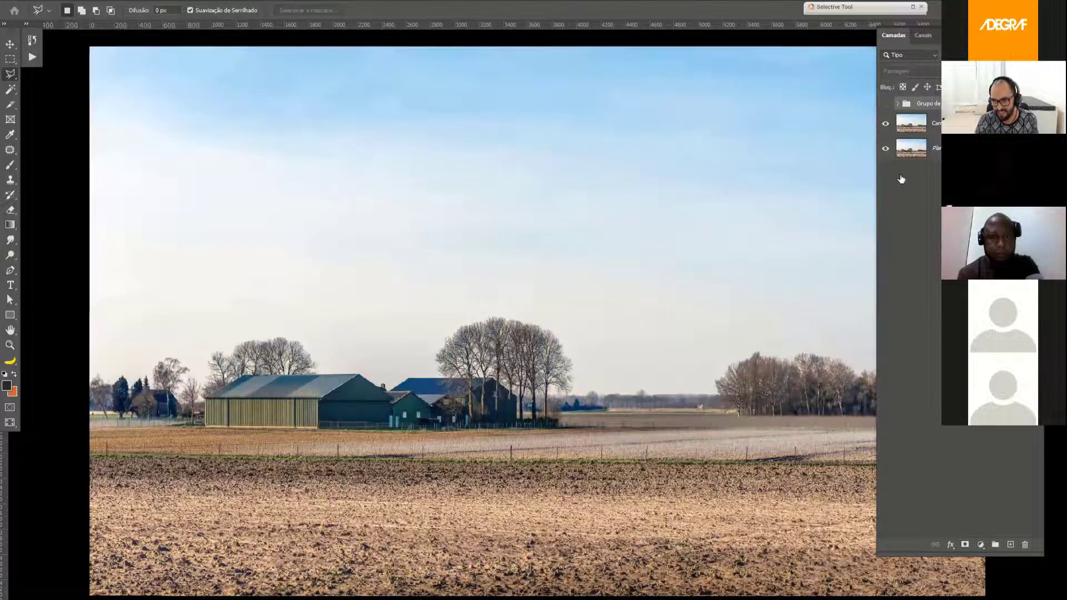
- Add a solid color fill layer in red #993333 between the background and the landscape copy, and target the copy
{"action": "left_click", "coordinate": [911, 123]}
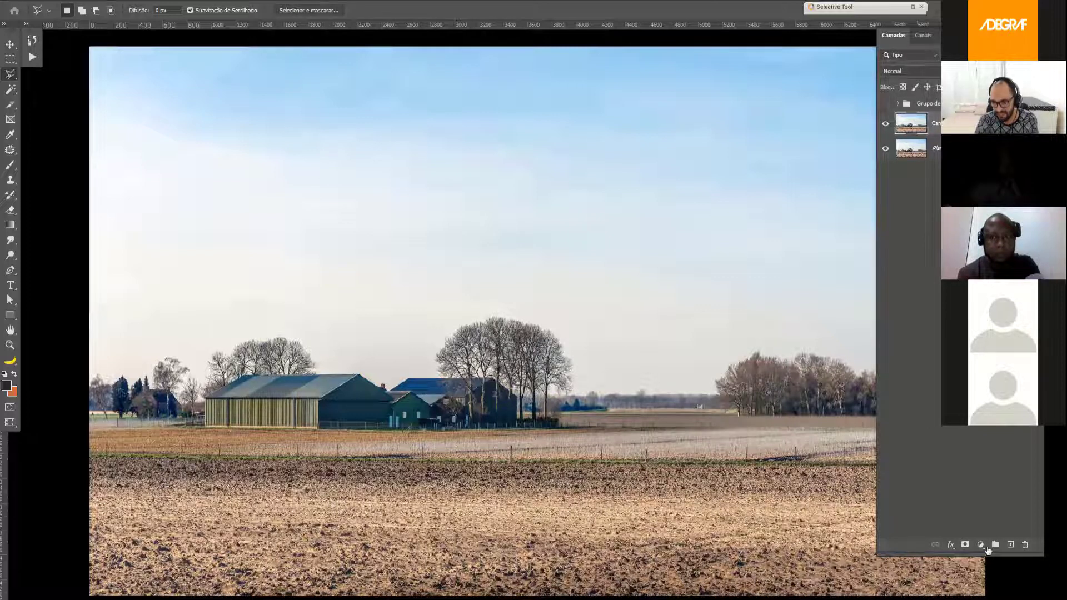
{"action": "key", "text": "alt+bracketleft"}
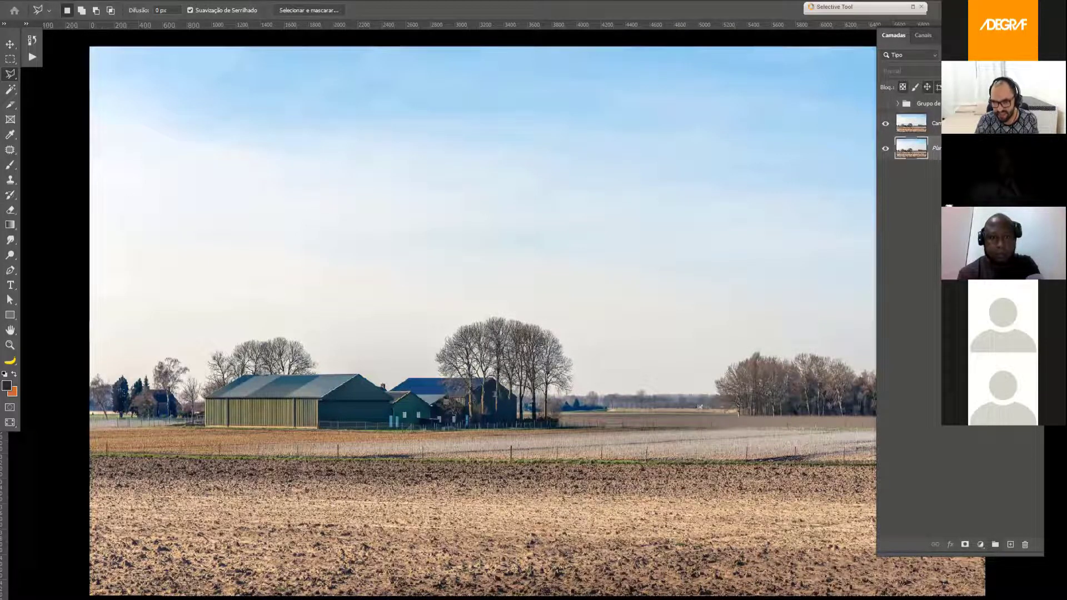
{"action": "left_click", "coordinate": [980, 544]}
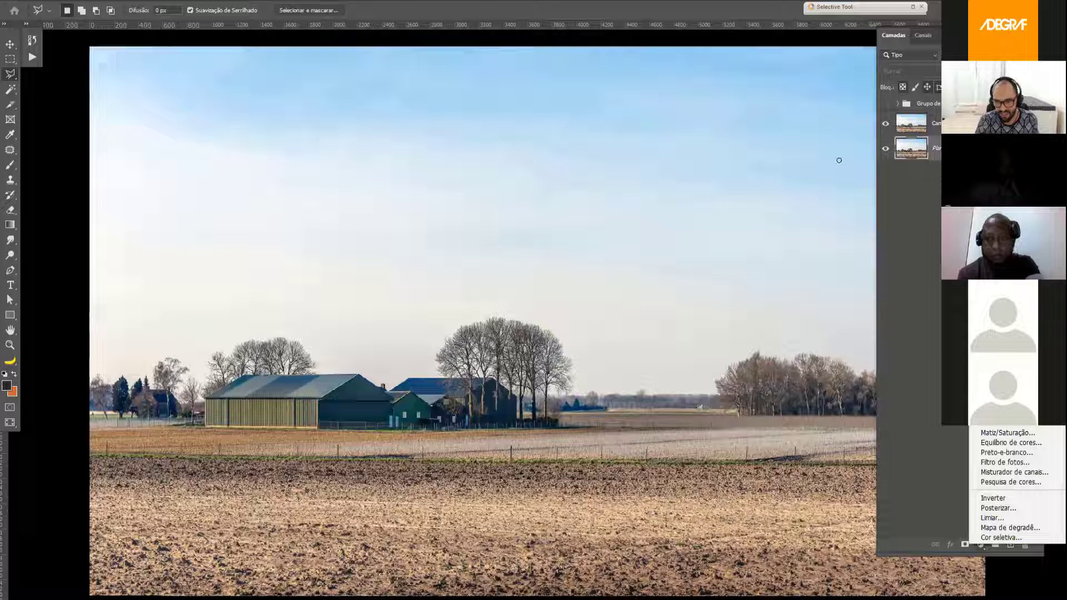
{"action": "left_click", "coordinate": [995, 342]}
{"action": "left_click", "coordinate": [815, 162]}
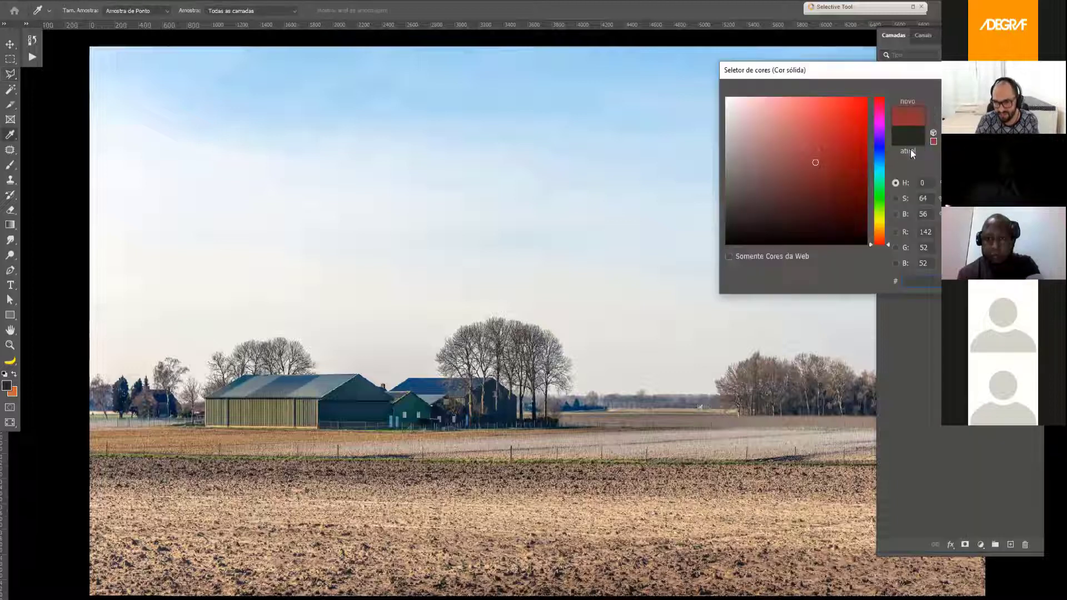
{"action": "left_click", "coordinate": [820, 156]}
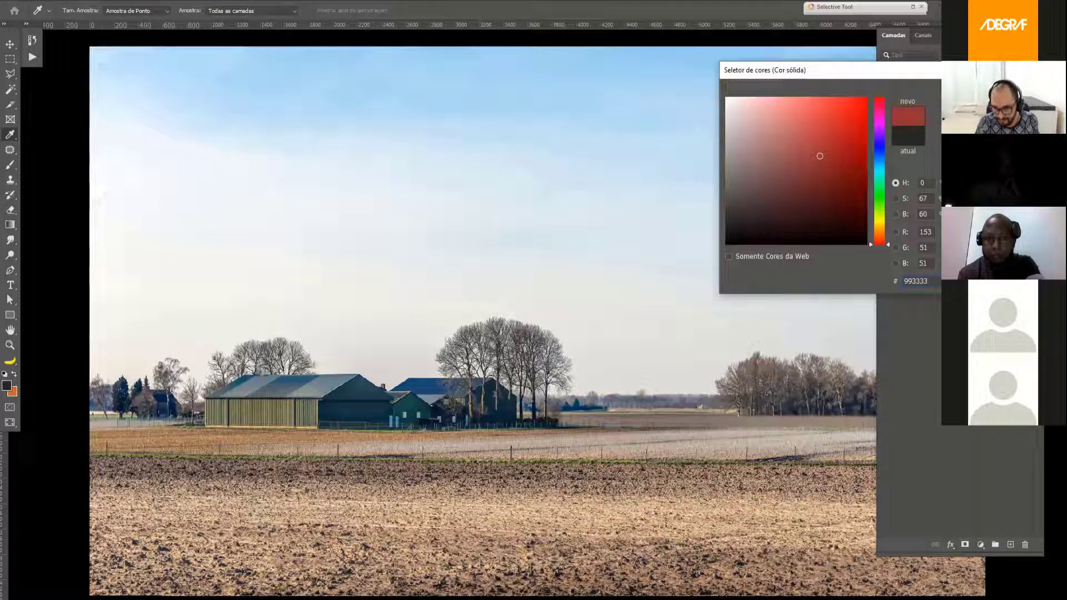
{"action": "key", "text": "Return"}
{"action": "key", "text": "l"}
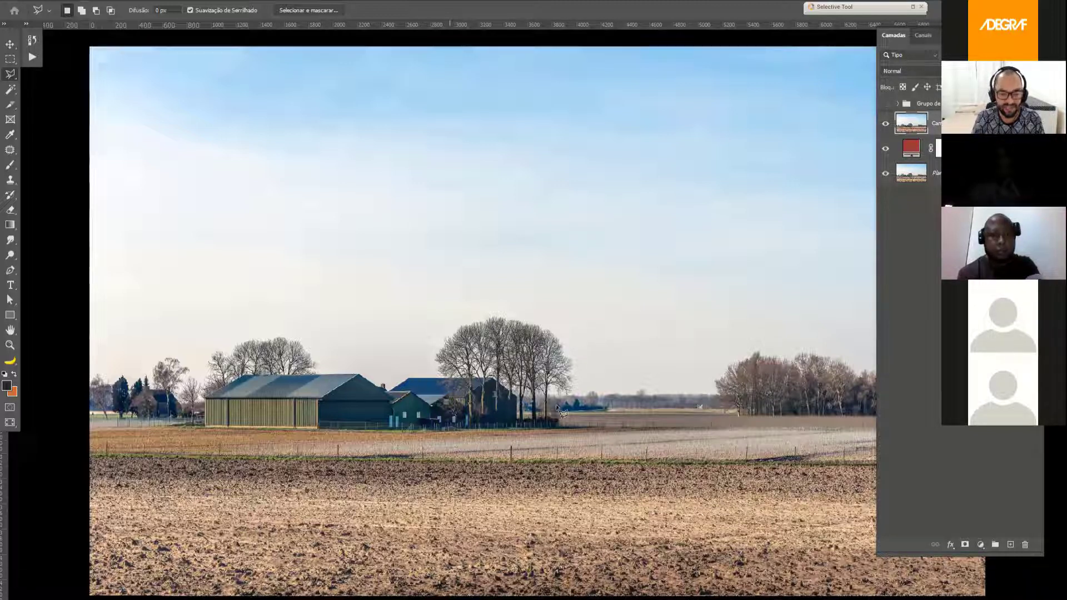
- Activate the Background Eraser tool with its limits set to Não adjacente
{"action": "scroll", "coordinate": [486, 331], "scroll_direction": "down", "scroll_amount": 1}
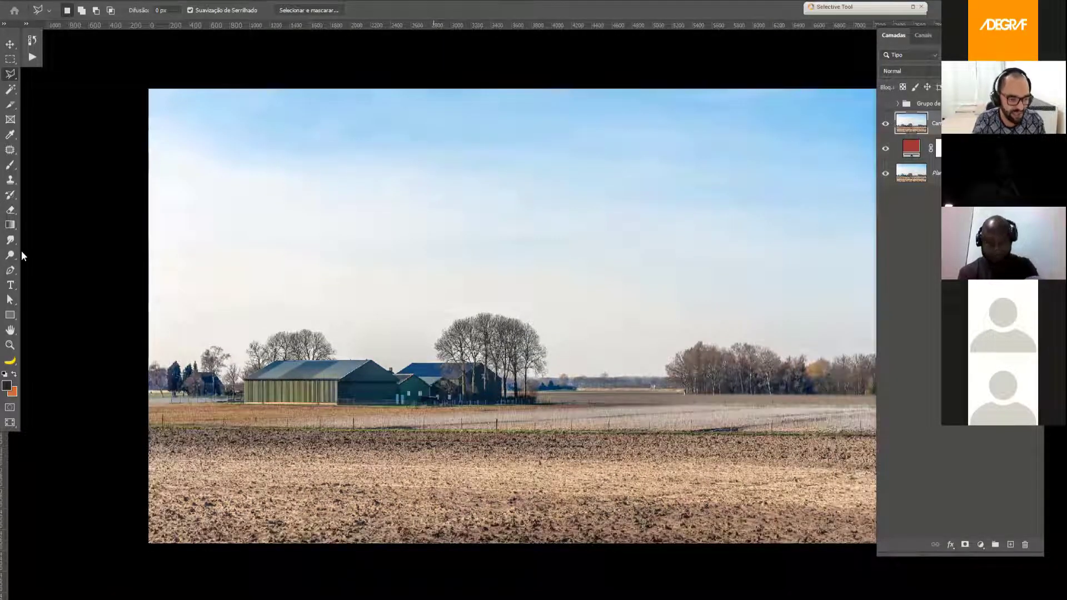
{"action": "left_click", "coordinate": [11, 211]}
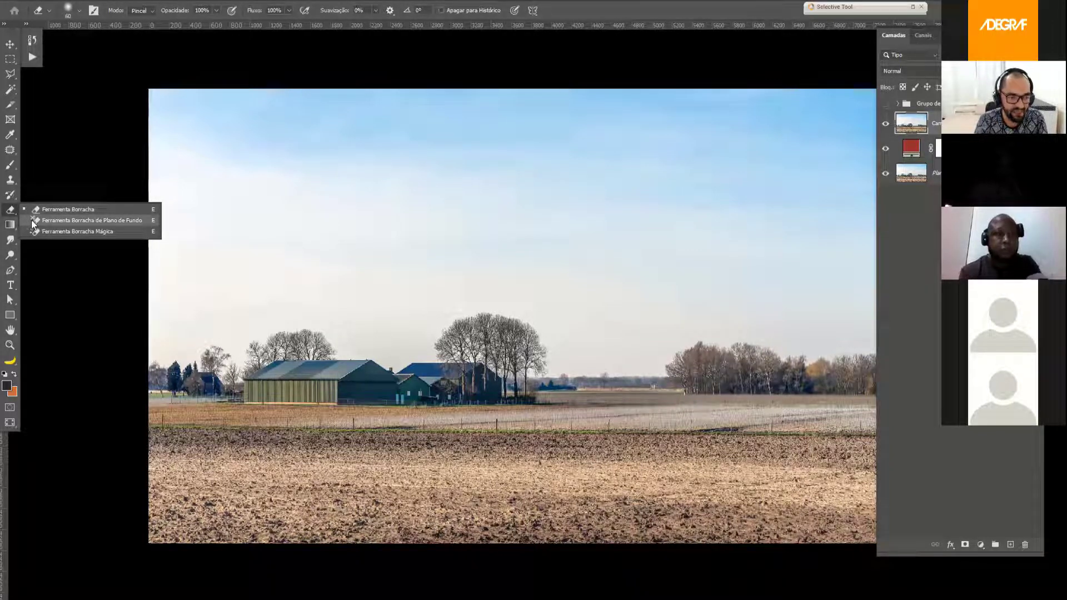
{"action": "left_click", "coordinate": [31, 220]}
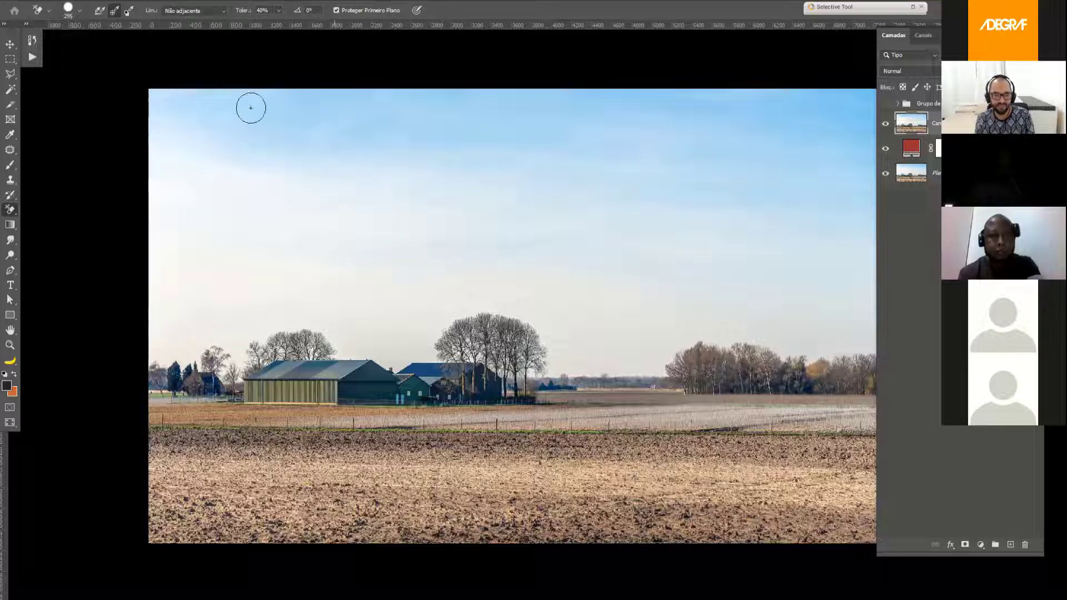
{"action": "left_click", "coordinate": [180, 11]}
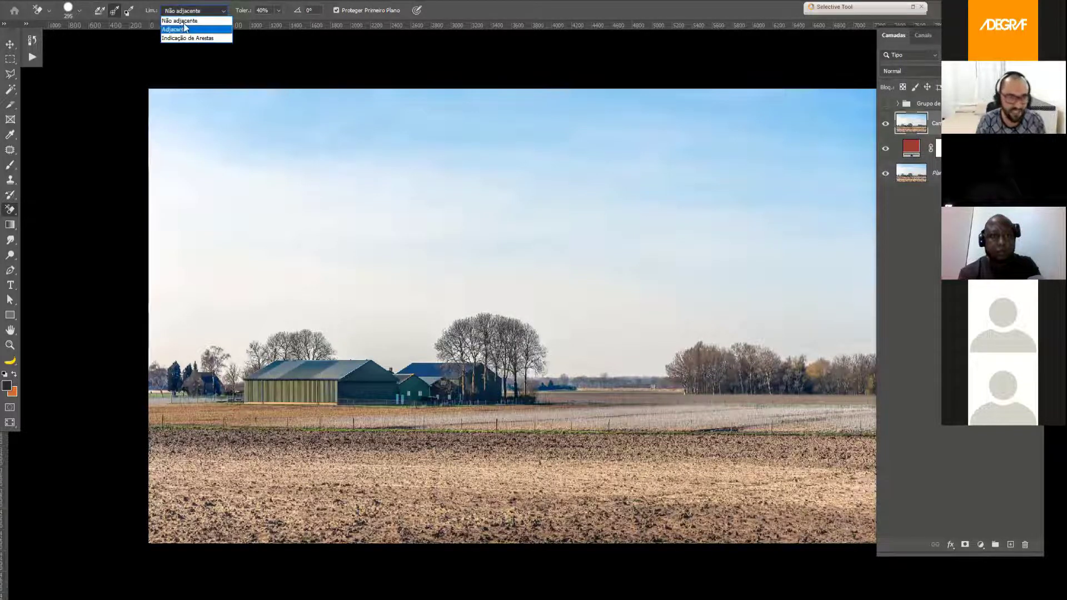
{"action": "left_click", "coordinate": [184, 21]}
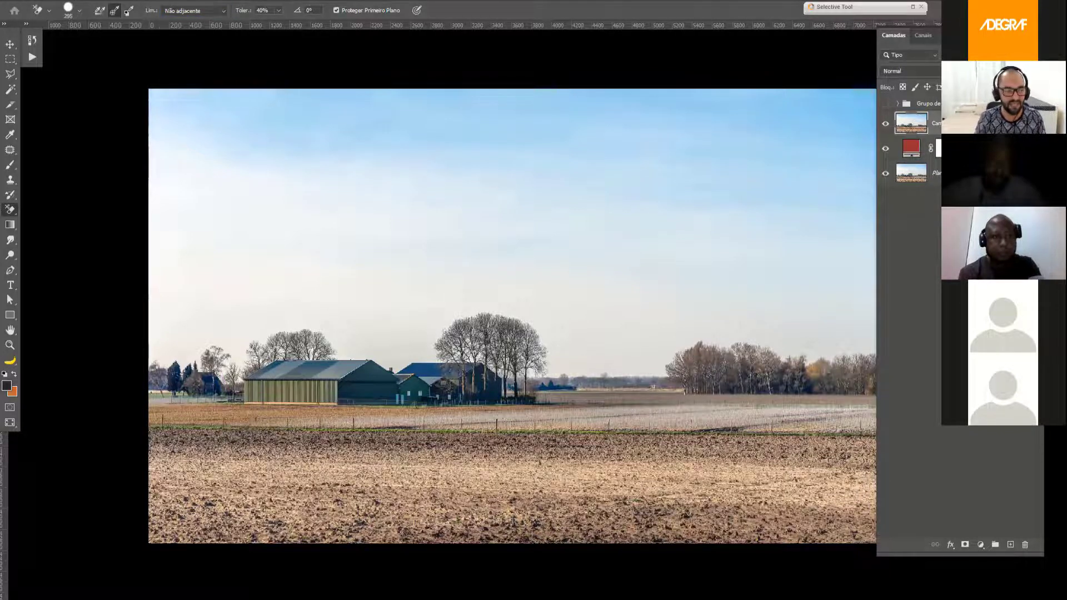
- Open the AdobeStock_303542120 image without color management, and return to the farm landscape document
{"action": "left_click", "coordinate": [28, 1]}
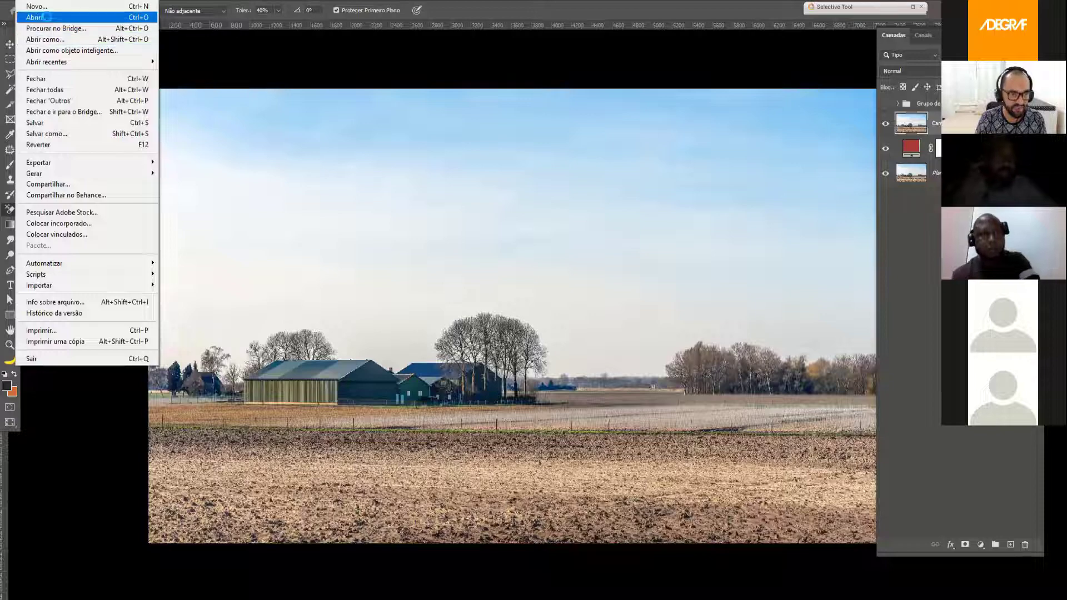
{"action": "key", "text": "Return"}
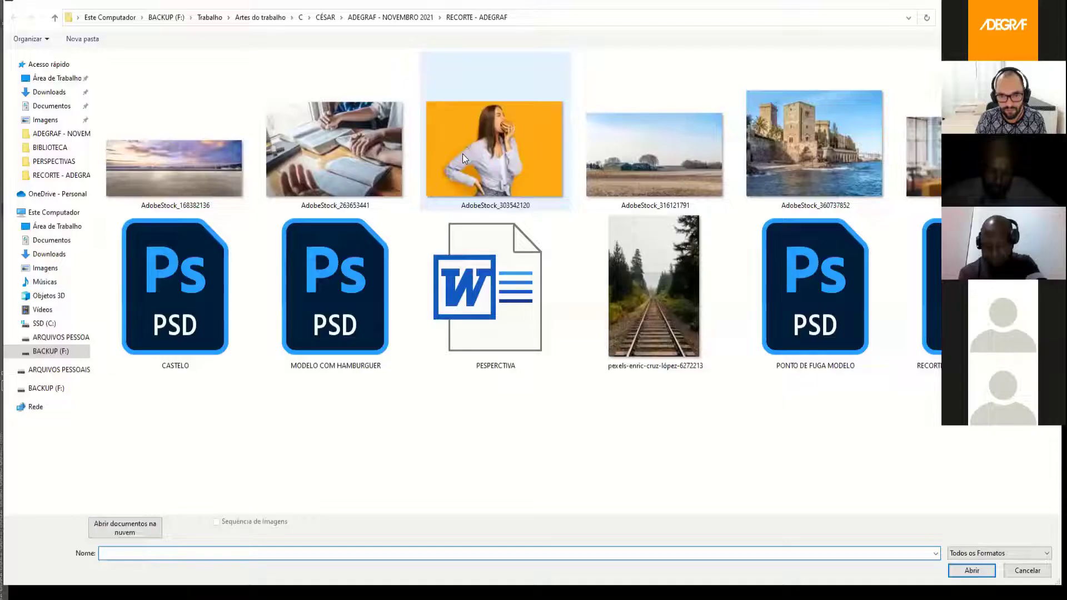
{"action": "left_click", "coordinate": [463, 154]}
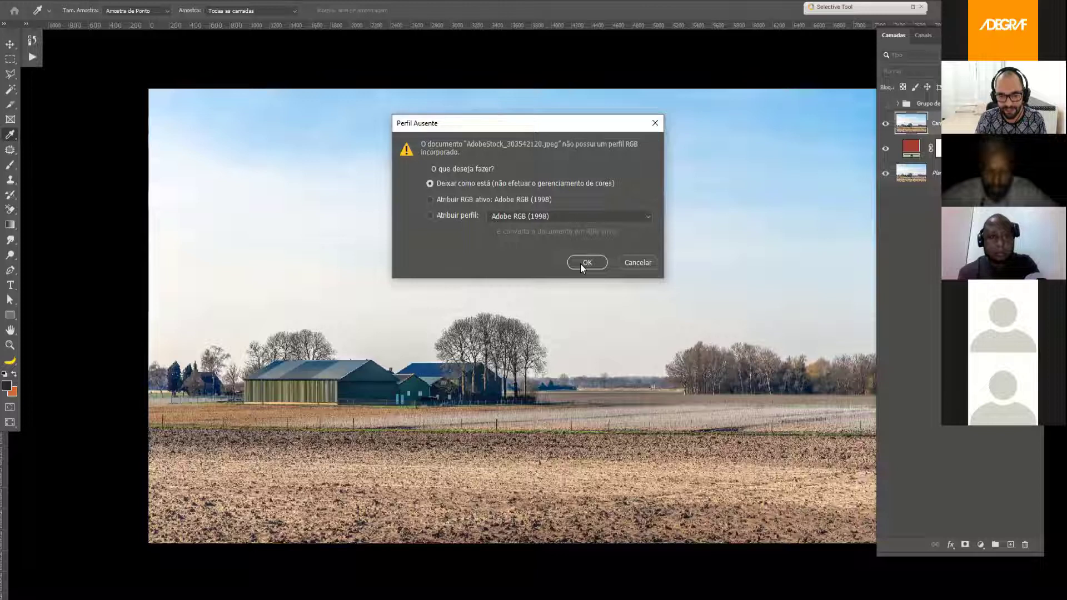
{"action": "left_click", "coordinate": [580, 263]}
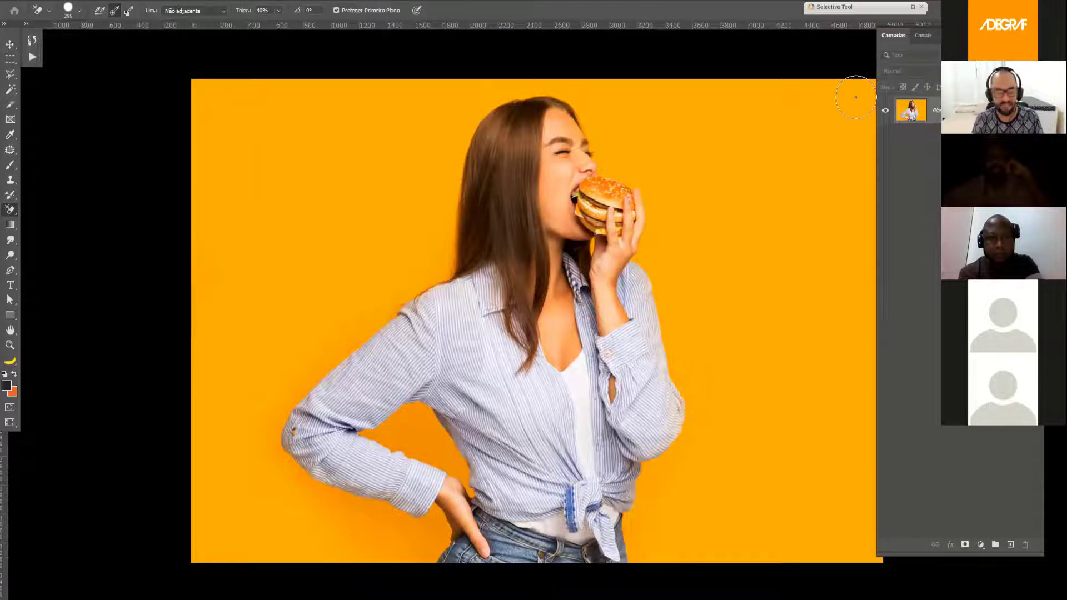
{"action": "key", "text": "ctrl+Tab"}
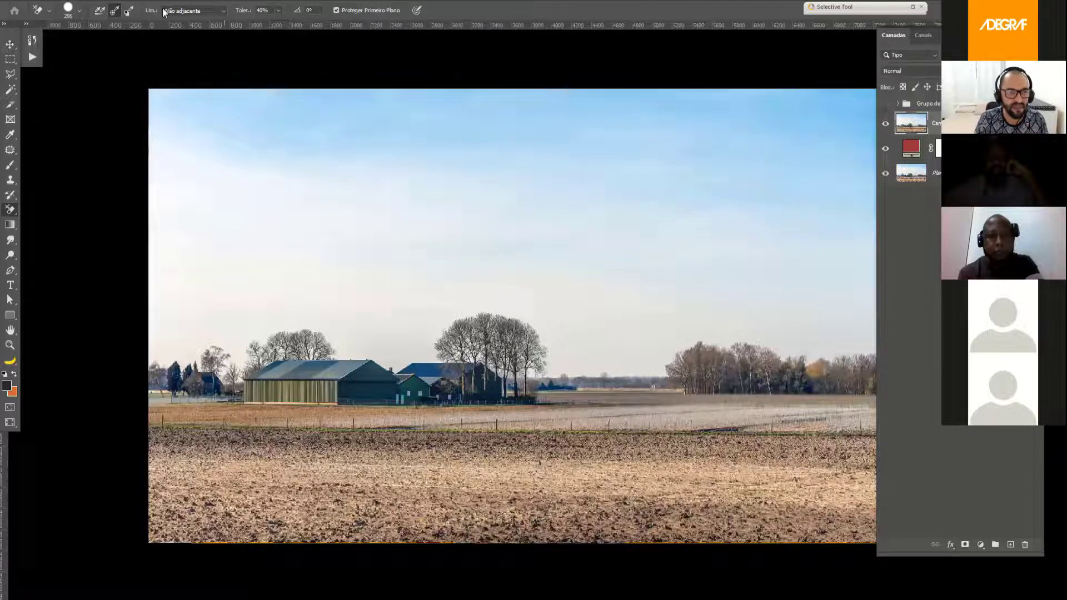
- Examine the Background Eraser's limits and tolerance options and the fine branches of the bare trees beside the barn
{"action": "left_click", "coordinate": [194, 11]}
{"action": "left_click", "coordinate": [235, 14]}
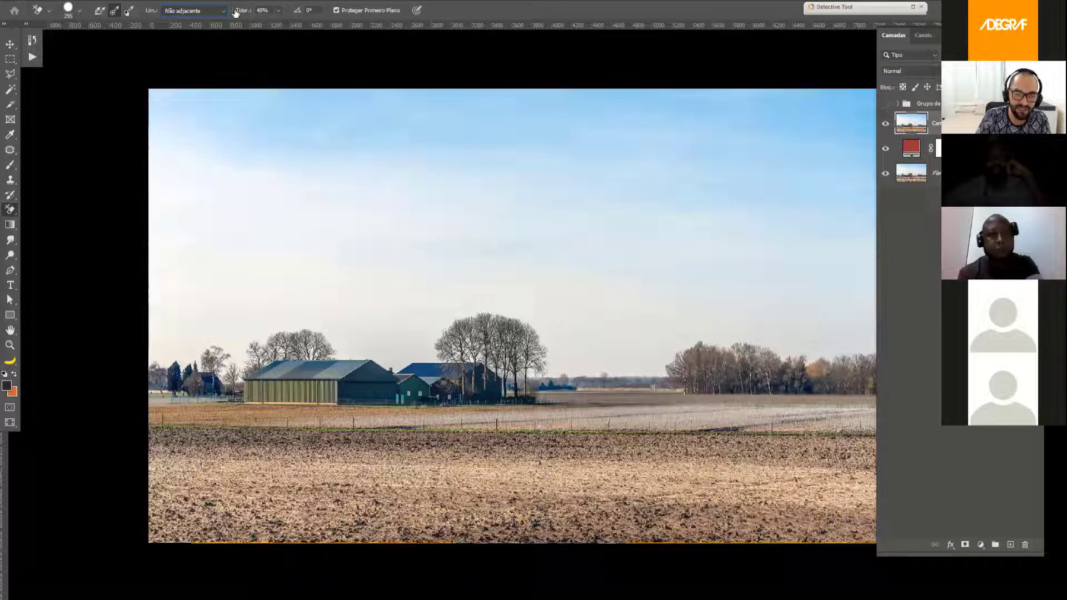
{"action": "left_click_drag", "start_coordinate": [236, 12], "coordinate": [246, 12]}
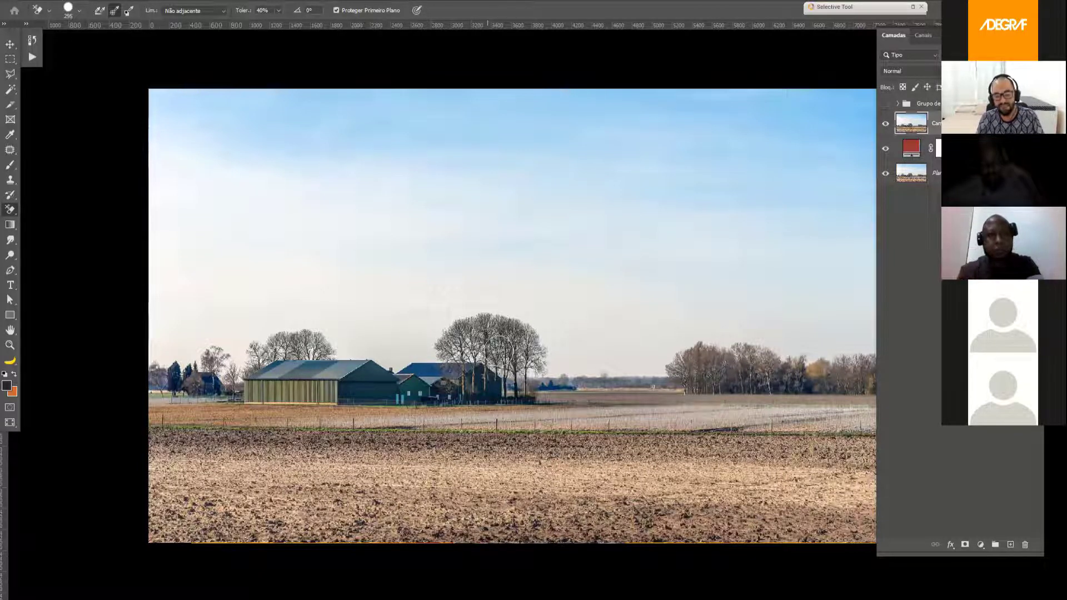
{"action": "scroll", "coordinate": [498, 351], "scroll_direction": "up", "scroll_amount": 1}
{"action": "scroll", "coordinate": [499, 351], "scroll_direction": "up", "scroll_amount": 1}
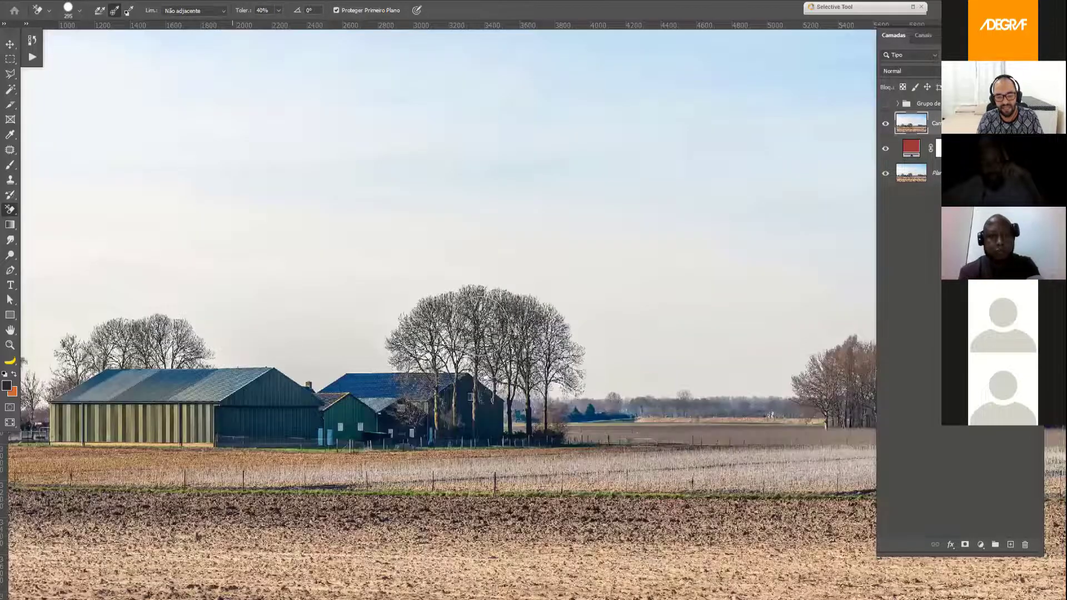
{"action": "scroll", "coordinate": [466, 316], "scroll_direction": "up", "scroll_amount": 1}
{"action": "scroll", "coordinate": [466, 315], "scroll_direction": "up", "scroll_amount": 1}
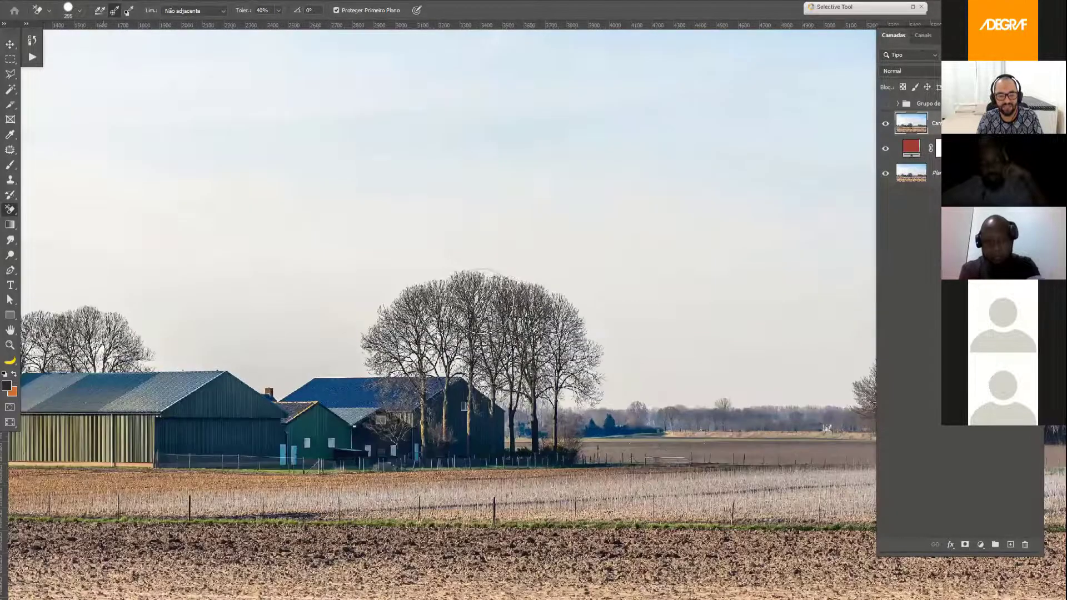
{"action": "scroll", "coordinate": [489, 289], "scroll_direction": "up", "scroll_amount": 1}
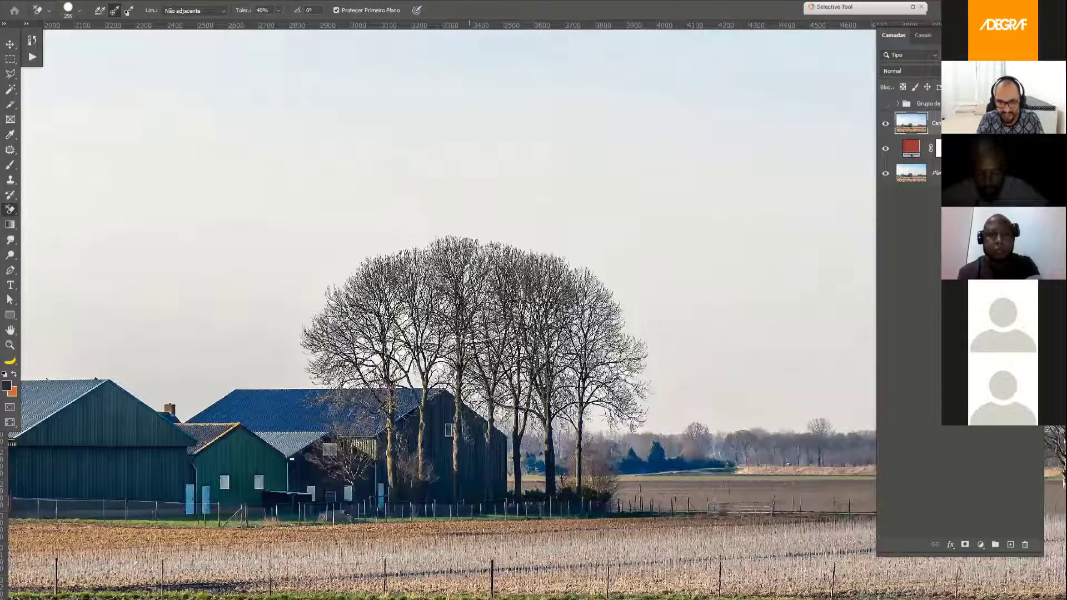
{"action": "key", "text": "b"}
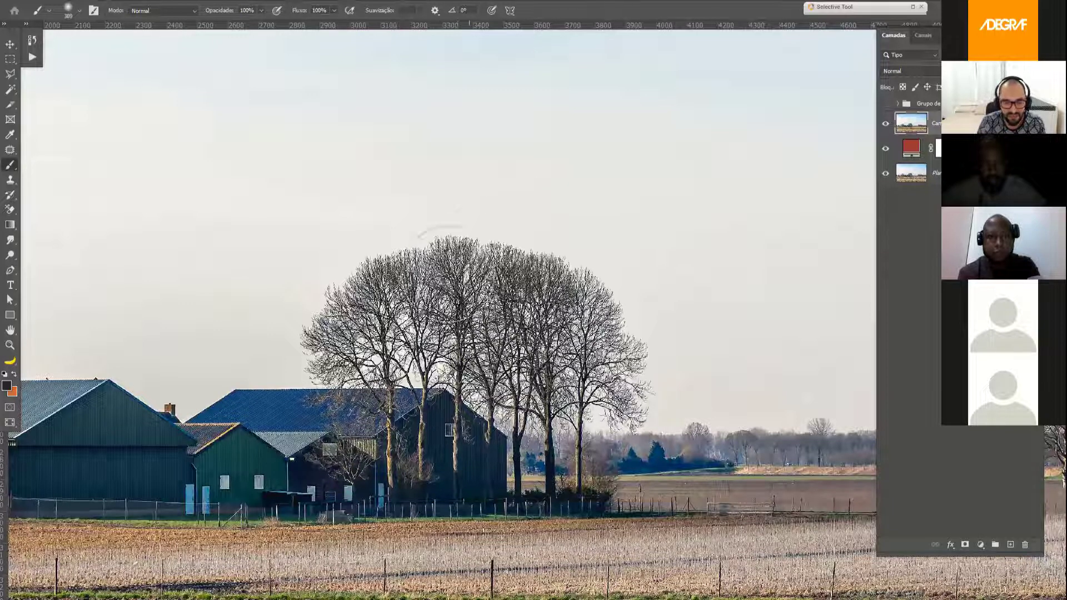
{"action": "key", "text": "x"}
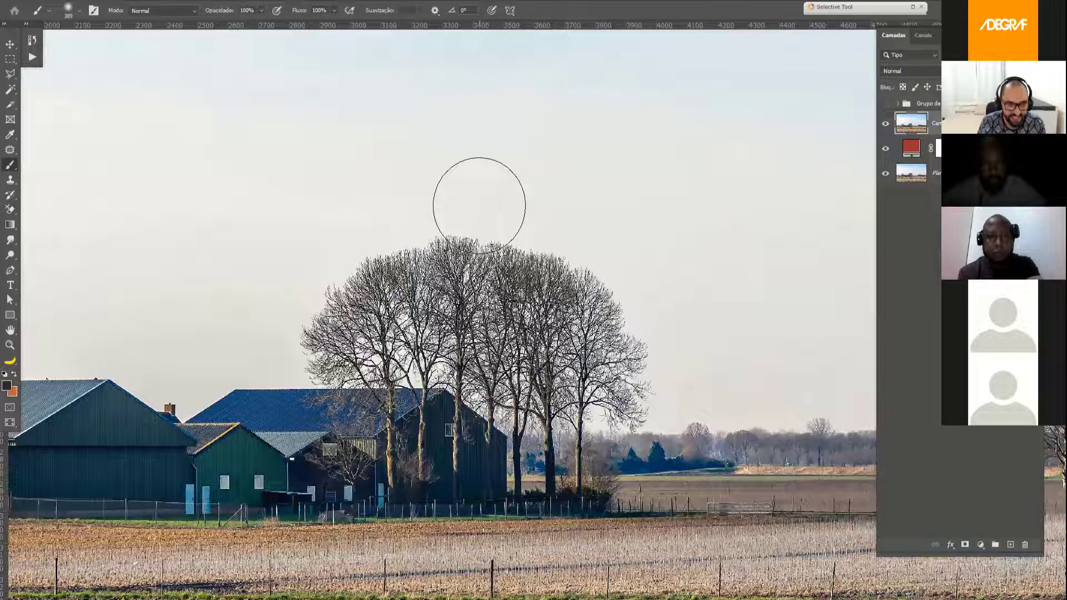
{"action": "key", "text": "x"}
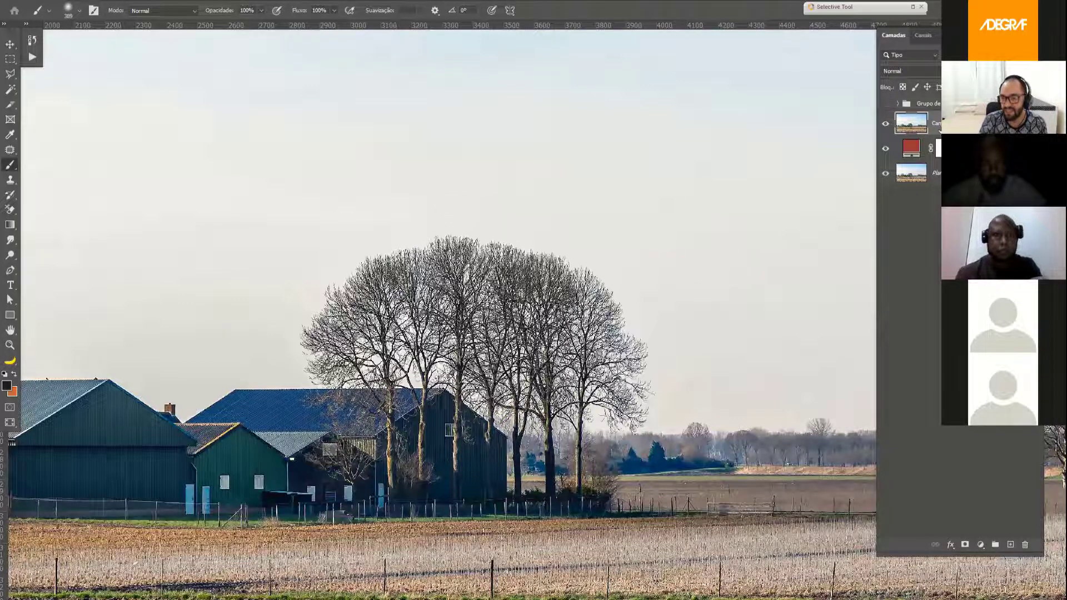
{"action": "scroll", "coordinate": [387, 248], "scroll_direction": "down", "scroll_amount": 2, "text": "alt"}
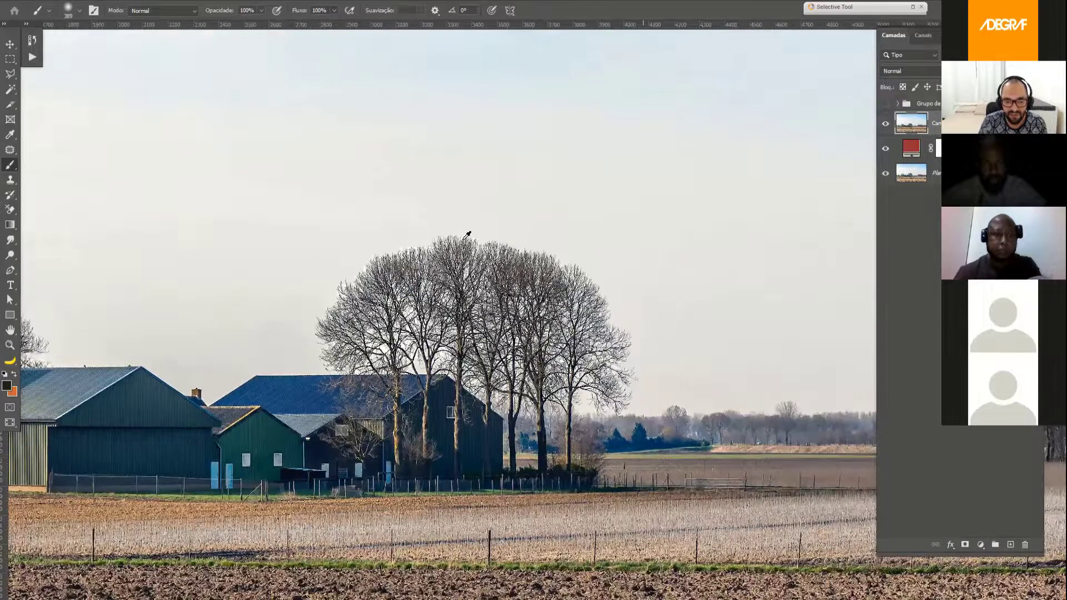
{"action": "scroll", "coordinate": [386, 248], "scroll_direction": "down", "scroll_amount": 3}
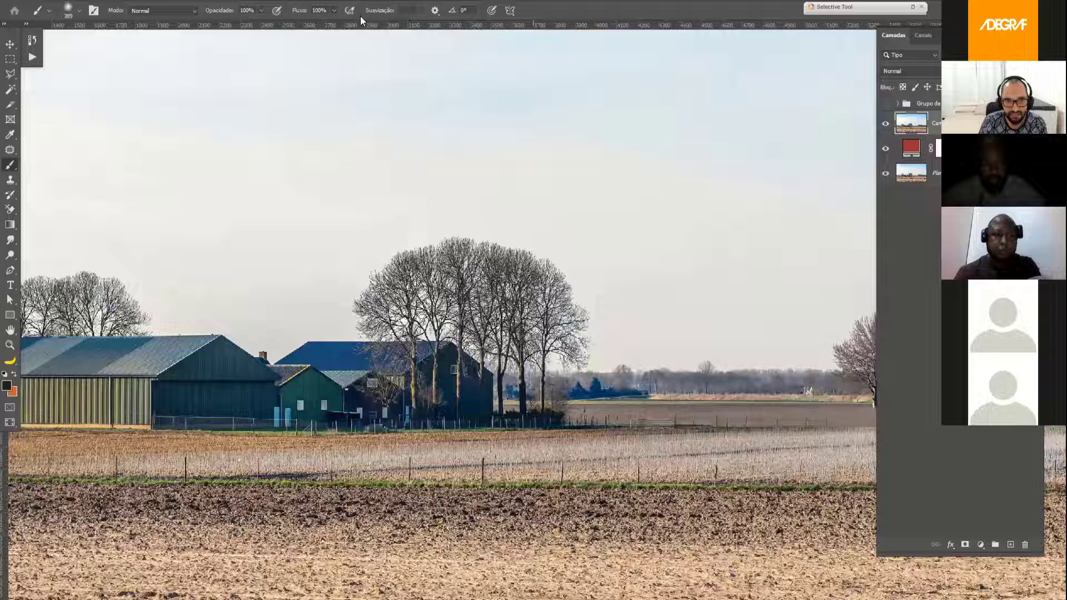
{"action": "key", "text": "e"}
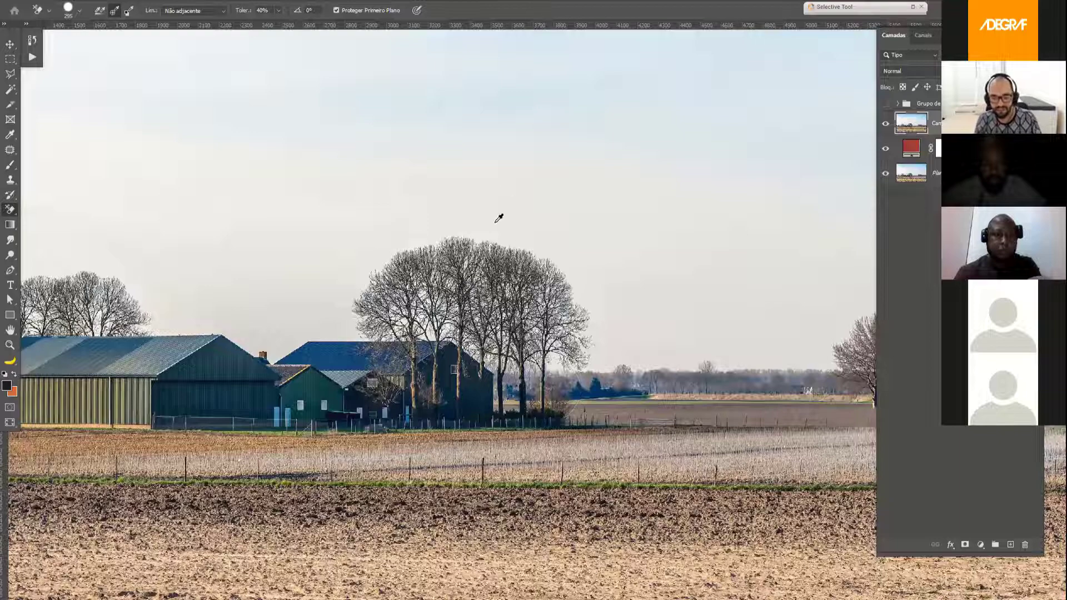
- Erase the sky around the central bare trees and along the horizon over the right-hand treeline with the Background Eraser at 40% tolerance
{"action": "scroll", "coordinate": [499, 219], "scroll_direction": "down", "scroll_amount": 1}
{"action": "scroll", "coordinate": [499, 218], "scroll_direction": "down", "scroll_amount": 1}
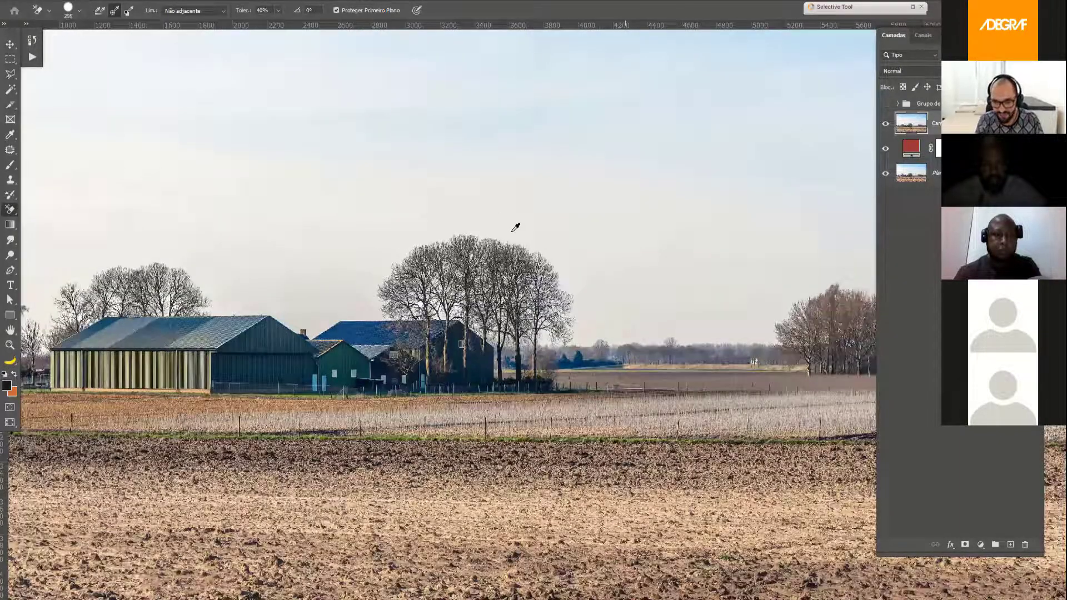
{"action": "scroll", "coordinate": [598, 270], "scroll_direction": "down", "scroll_amount": 1}
{"action": "scroll", "coordinate": [570, 285], "scroll_direction": "down", "scroll_amount": 1}
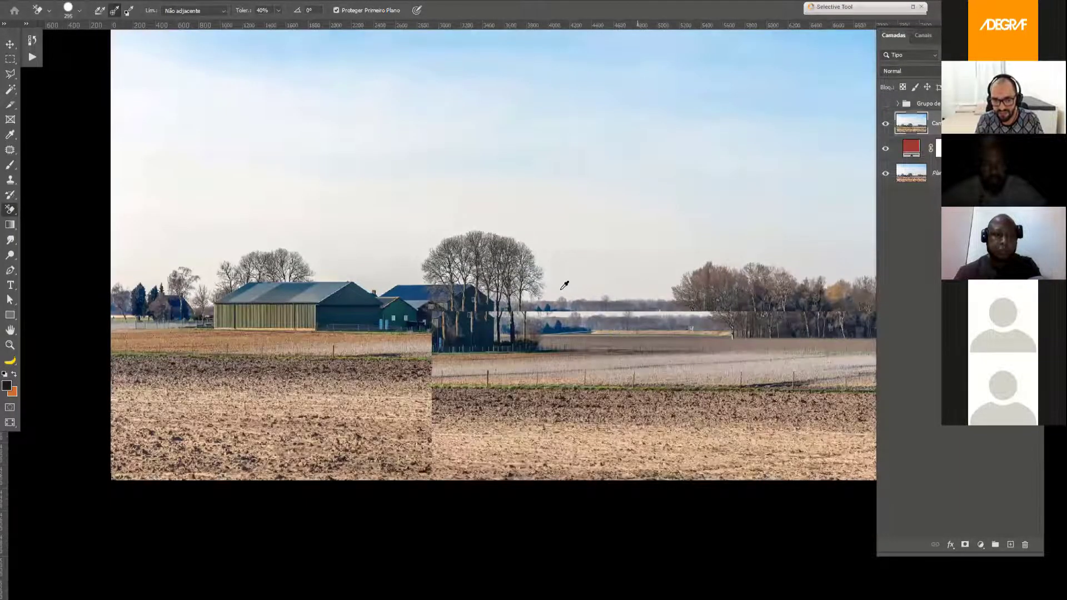
{"action": "scroll", "coordinate": [564, 285], "scroll_direction": "up", "scroll_amount": 1}
{"action": "scroll", "coordinate": [518, 269], "scroll_direction": "up", "scroll_amount": 1}
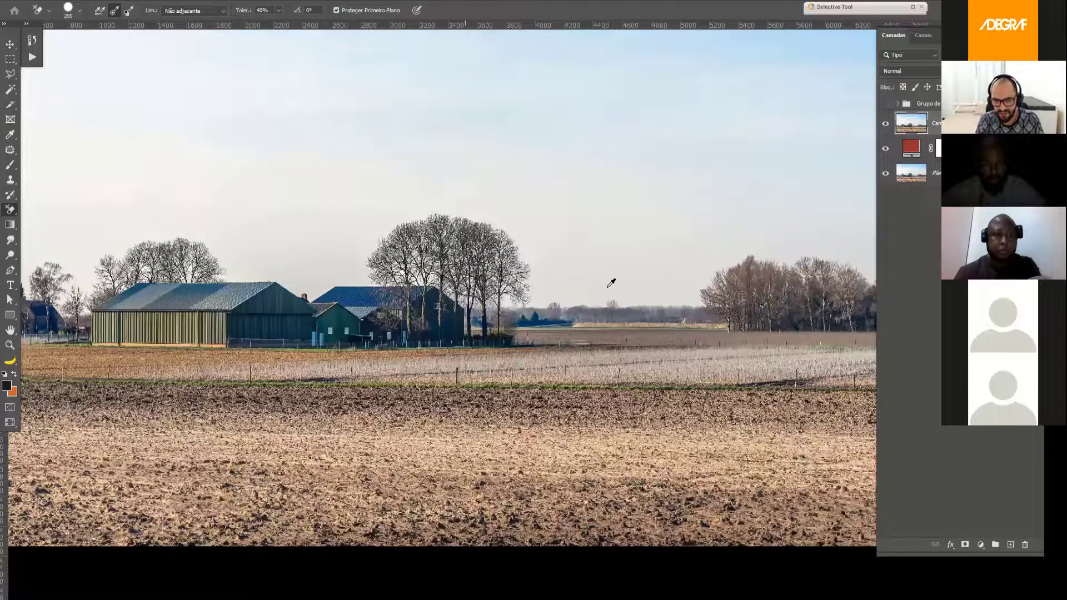
{"action": "scroll", "coordinate": [569, 275], "scroll_direction": "up", "scroll_amount": 1}
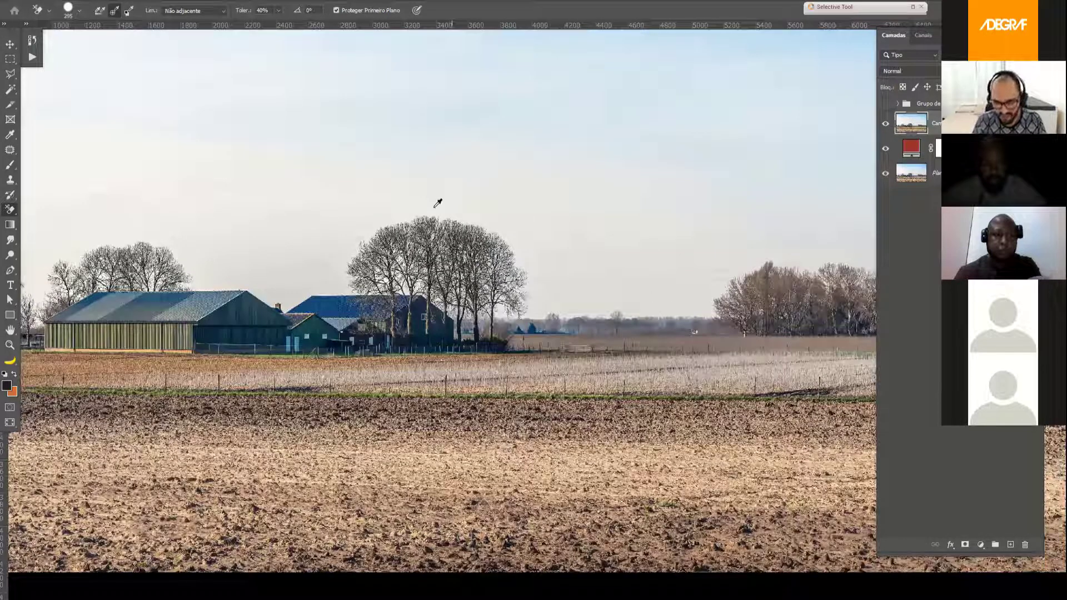
{"action": "scroll", "coordinate": [437, 208], "scroll_direction": "down", "scroll_amount": 1}
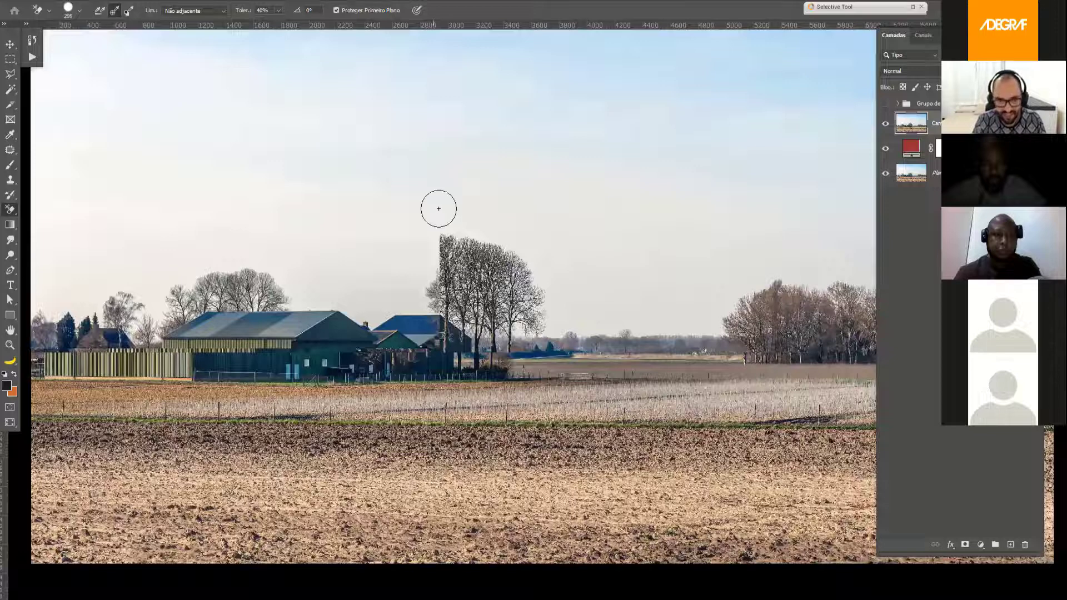
{"action": "scroll", "coordinate": [438, 208], "scroll_direction": "down", "scroll_amount": 1}
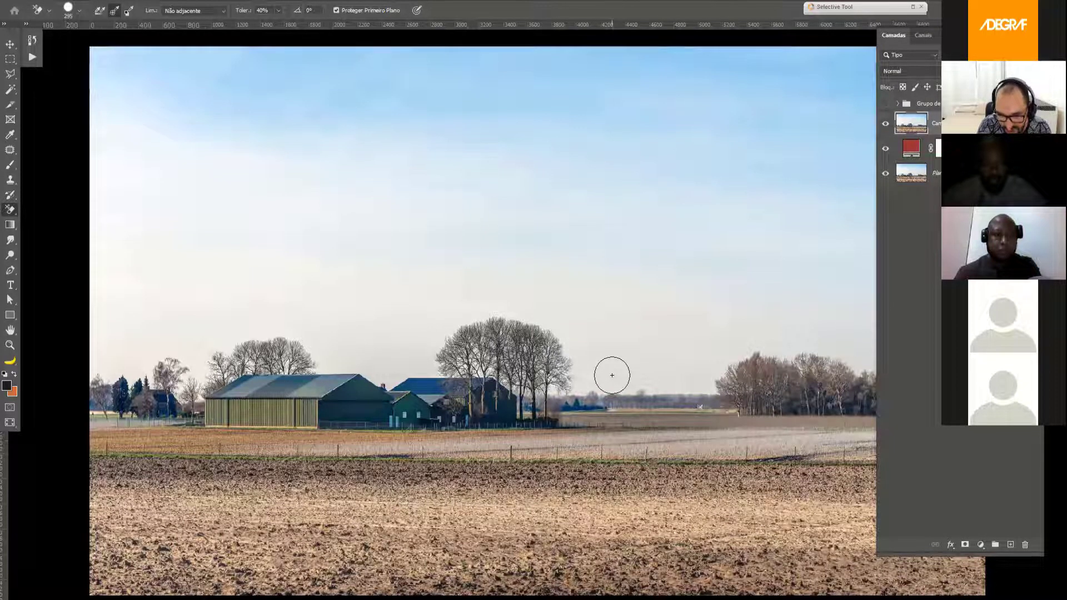
{"action": "mouse_move", "coordinate": [612, 375]}
{"action": "left_mouse_down"}
{"action": "mouse_move", "coordinate": [593, 380]}
{"action": "mouse_move", "coordinate": [709, 378]}
{"action": "mouse_move", "coordinate": [567, 381]}
{"action": "mouse_move", "coordinate": [551, 367]}
{"action": "mouse_move", "coordinate": [561, 353]}
{"action": "mouse_move", "coordinate": [544, 340]}
{"action": "mouse_move", "coordinate": [553, 329]}
{"action": "mouse_move", "coordinate": [484, 319]}
{"action": "mouse_move", "coordinate": [529, 381]}
{"action": "mouse_move", "coordinate": [450, 361]}
{"action": "mouse_move", "coordinate": [469, 367]}
{"action": "mouse_move", "coordinate": [442, 331]}
{"action": "mouse_move", "coordinate": [467, 314]}
{"action": "left_mouse_up"}
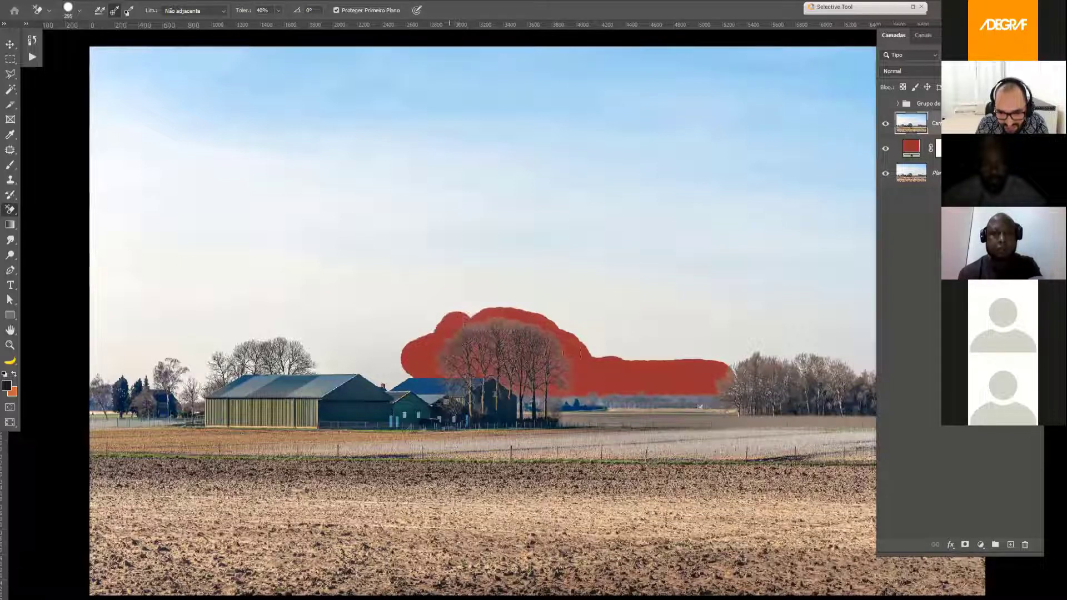
{"action": "left_click_drag", "start_coordinate": [563, 353], "coordinate": [468, 325]}
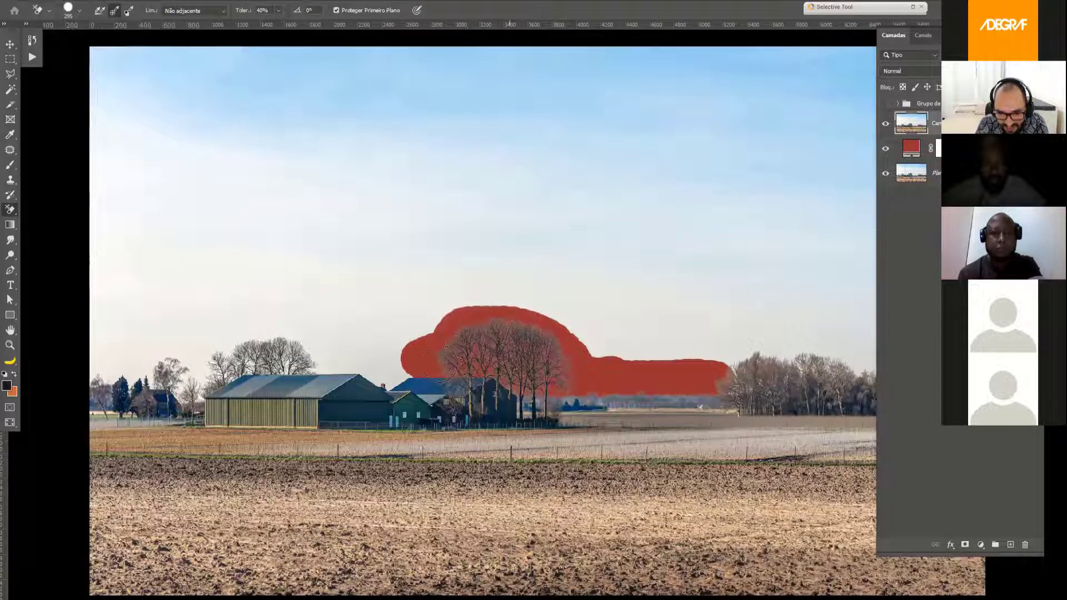
{"action": "left_click_drag", "start_coordinate": [582, 362], "coordinate": [784, 364]}
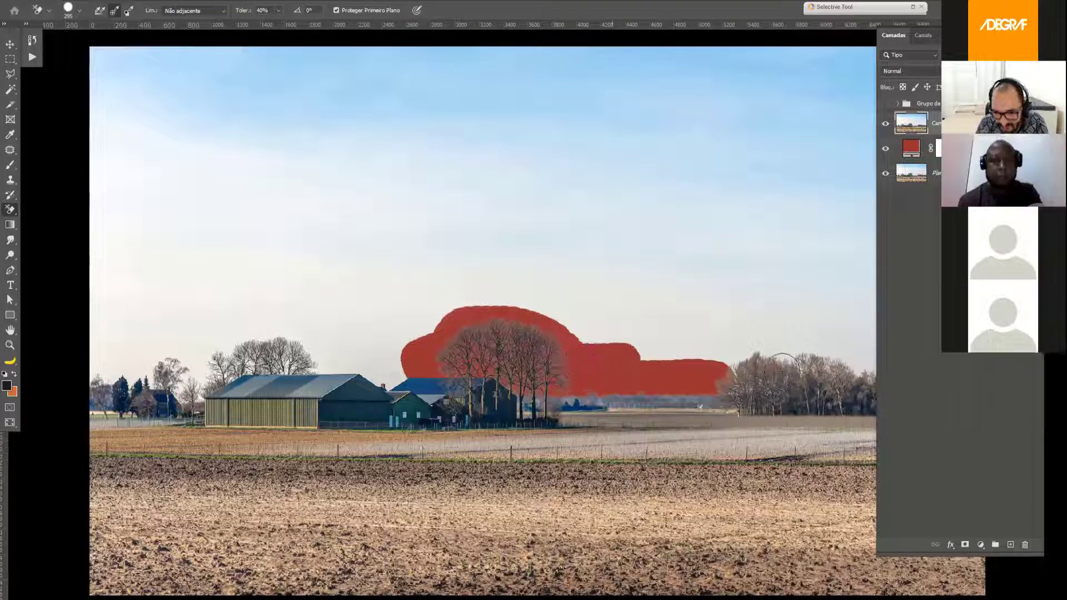
{"action": "mouse_move", "coordinate": [848, 366]}
{"action": "left_mouse_down"}
{"action": "mouse_move", "coordinate": [796, 363]}
{"action": "mouse_move", "coordinate": [752, 388]}
{"action": "mouse_move", "coordinate": [733, 372]}
{"action": "mouse_move", "coordinate": [848, 362]}
{"action": "left_mouse_up"}
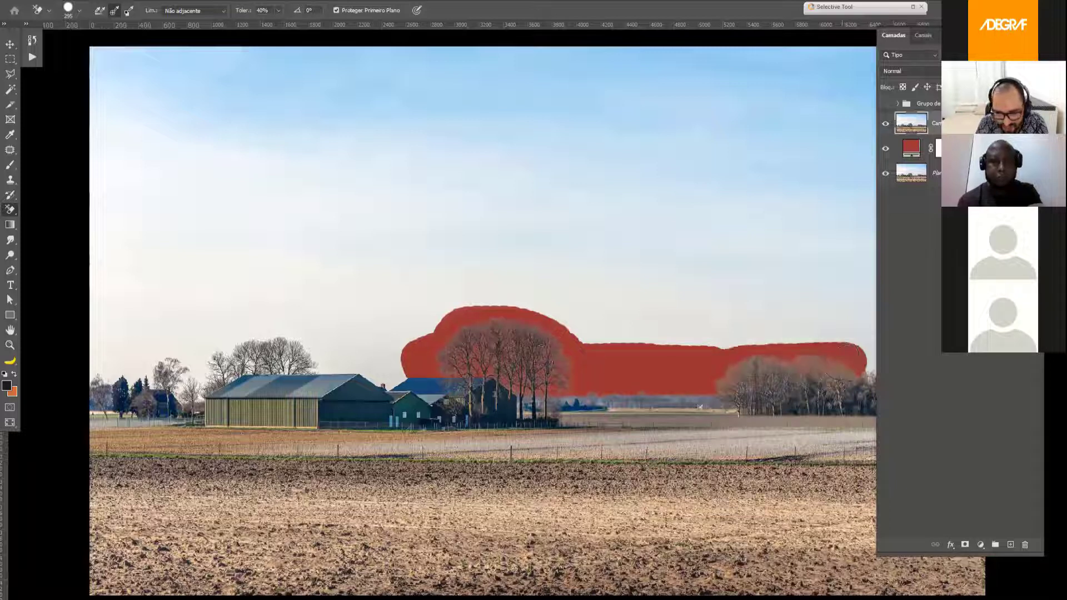
- Extend the erased sky strip over the barns and left-hand trees to both image edges, and widen it upward above the treetops
{"action": "mouse_move", "coordinate": [389, 369]}
{"action": "left_mouse_down"}
{"action": "mouse_move", "coordinate": [388, 378]}
{"action": "mouse_move", "coordinate": [343, 355]}
{"action": "mouse_move", "coordinate": [285, 360]}
{"action": "left_mouse_up"}
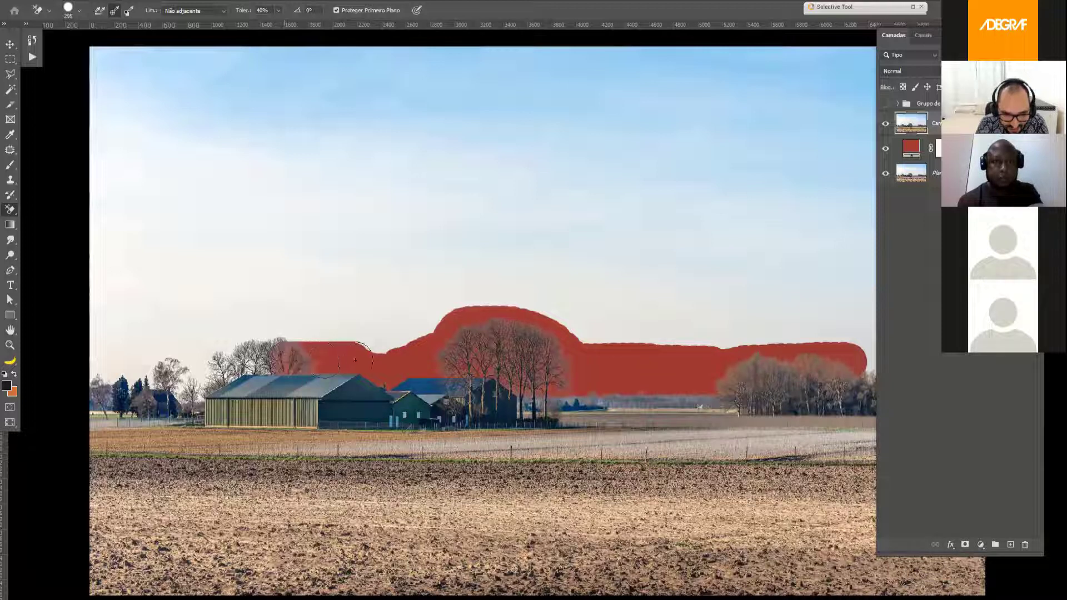
{"action": "mouse_move", "coordinate": [355, 360]}
{"action": "left_mouse_down"}
{"action": "mouse_move", "coordinate": [301, 344]}
{"action": "mouse_move", "coordinate": [276, 348]}
{"action": "mouse_move", "coordinate": [298, 348]}
{"action": "mouse_move", "coordinate": [286, 355]}
{"action": "mouse_move", "coordinate": [253, 353]}
{"action": "mouse_move", "coordinate": [297, 345]}
{"action": "mouse_move", "coordinate": [255, 348]}
{"action": "mouse_move", "coordinate": [215, 355]}
{"action": "mouse_move", "coordinate": [267, 348]}
{"action": "mouse_move", "coordinate": [195, 375]}
{"action": "mouse_move", "coordinate": [203, 363]}
{"action": "mouse_move", "coordinate": [193, 379]}
{"action": "mouse_move", "coordinate": [87, 371]}
{"action": "mouse_move", "coordinate": [88, 389]}
{"action": "mouse_move", "coordinate": [88, 377]}
{"action": "mouse_move", "coordinate": [125, 363]}
{"action": "mouse_move", "coordinate": [179, 365]}
{"action": "mouse_move", "coordinate": [109, 347]}
{"action": "mouse_move", "coordinate": [275, 340]}
{"action": "mouse_move", "coordinate": [74, 341]}
{"action": "mouse_move", "coordinate": [413, 335]}
{"action": "mouse_move", "coordinate": [366, 319]}
{"action": "mouse_move", "coordinate": [505, 307]}
{"action": "mouse_move", "coordinate": [756, 350]}
{"action": "mouse_move", "coordinate": [902, 346]}
{"action": "mouse_move", "coordinate": [879, 380]}
{"action": "left_mouse_up"}
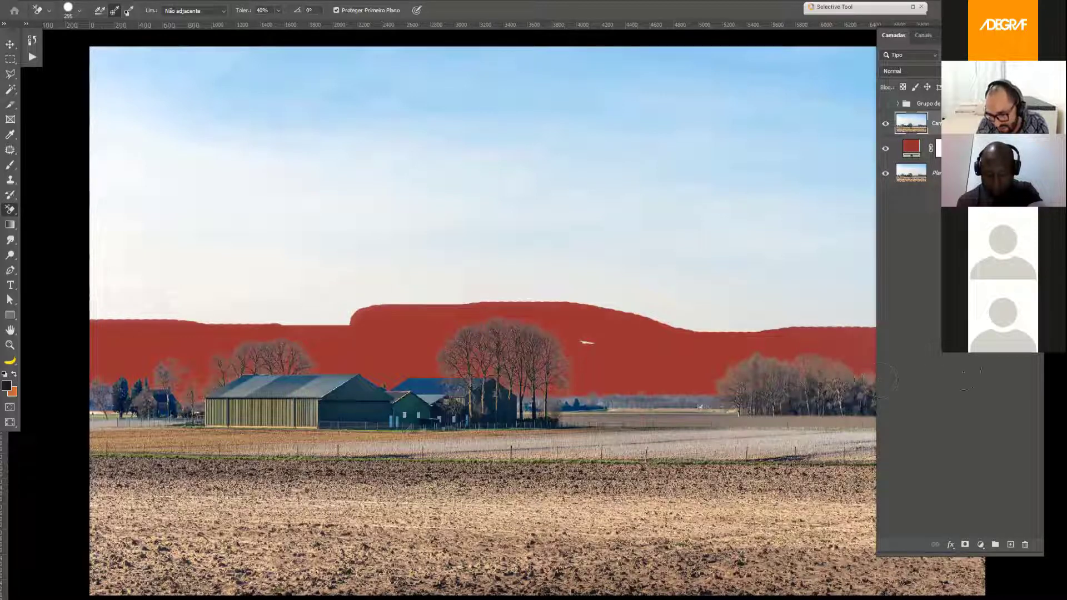
{"action": "left_click_drag", "start_coordinate": [939, 331], "coordinate": [786, 321]}
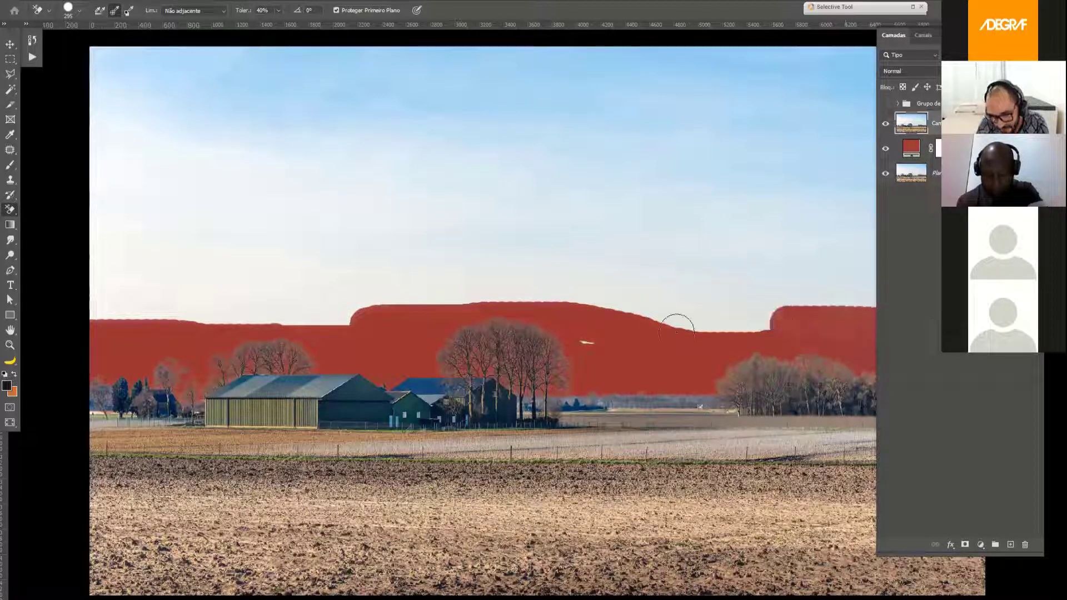
{"action": "mouse_move", "coordinate": [677, 329]}
{"action": "left_mouse_down"}
{"action": "mouse_move", "coordinate": [620, 310]}
{"action": "mouse_move", "coordinate": [512, 302]}
{"action": "left_mouse_up"}
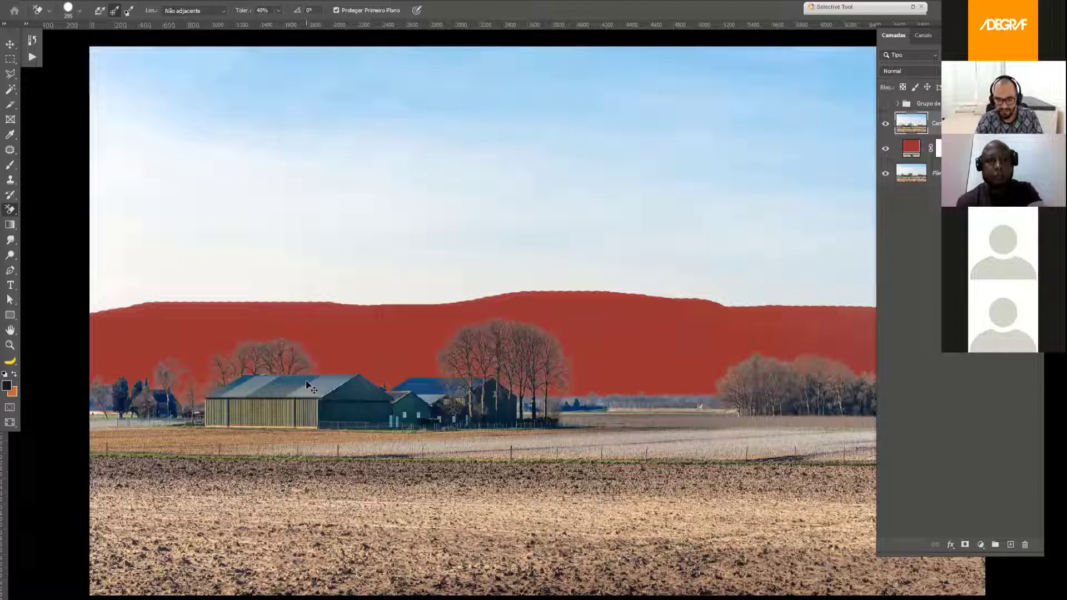
- Try a brush hardness of 0% for the Background Eraser near the right-hand treeline, and restore the hardness to 100%
{"action": "key", "text": "ctrl+minus"}
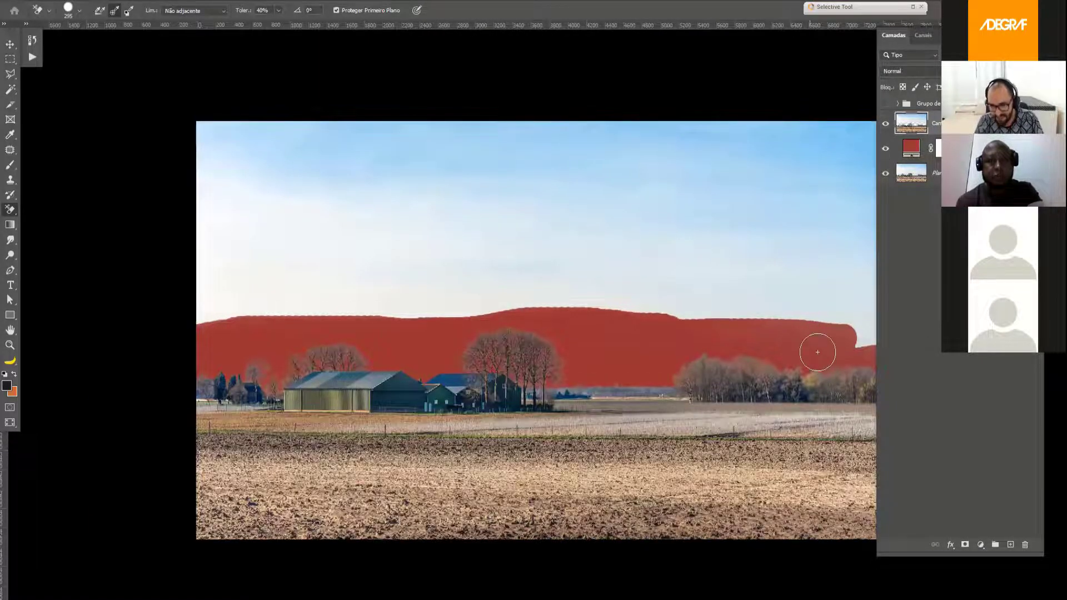
{"action": "key", "text": "ctrl+plus"}
{"action": "scroll", "coordinate": [759, 358], "scroll_direction": "up", "scroll_amount": 1}
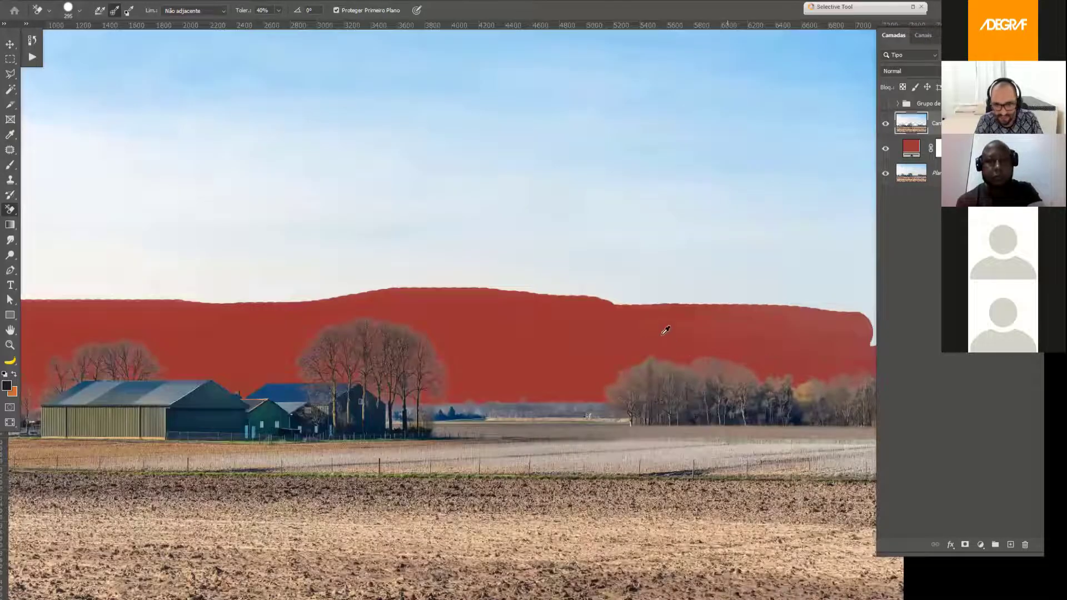
{"action": "scroll", "coordinate": [666, 330], "scroll_direction": "up", "scroll_amount": 1}
{"action": "left_click_drag", "start_coordinate": [496, 295], "coordinate": [455, 274]}
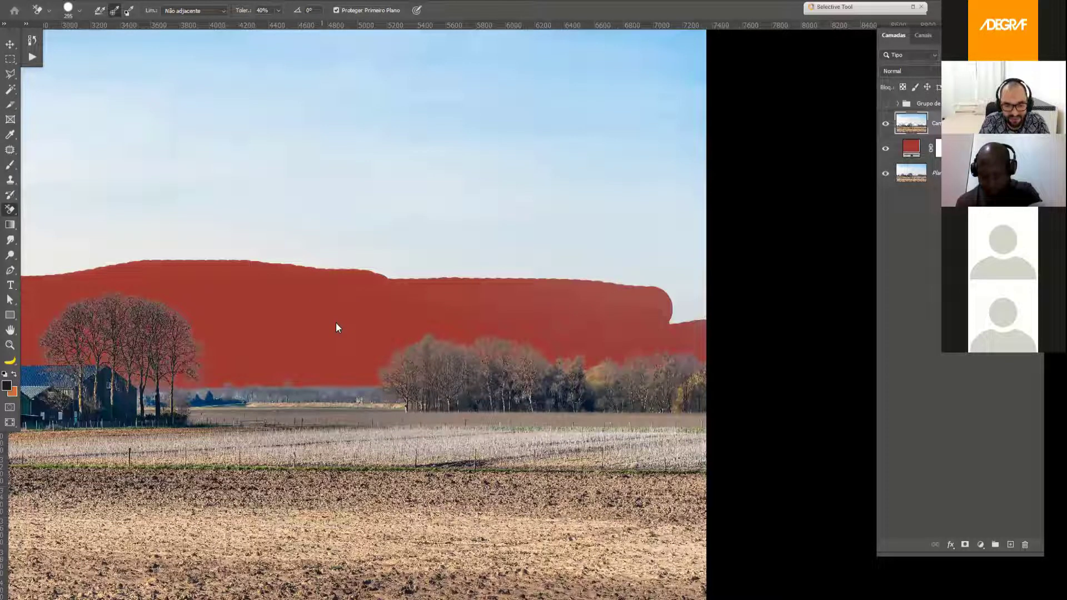
{"action": "right_click", "coordinate": [422, 364]}
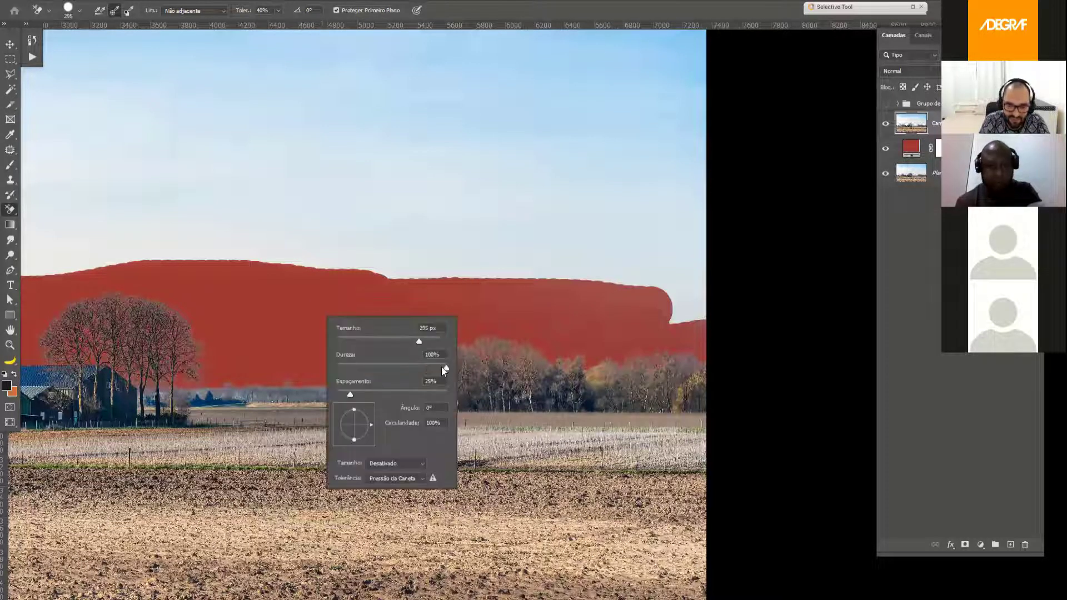
{"action": "left_click_drag", "start_coordinate": [445, 367], "coordinate": [413, 367]}
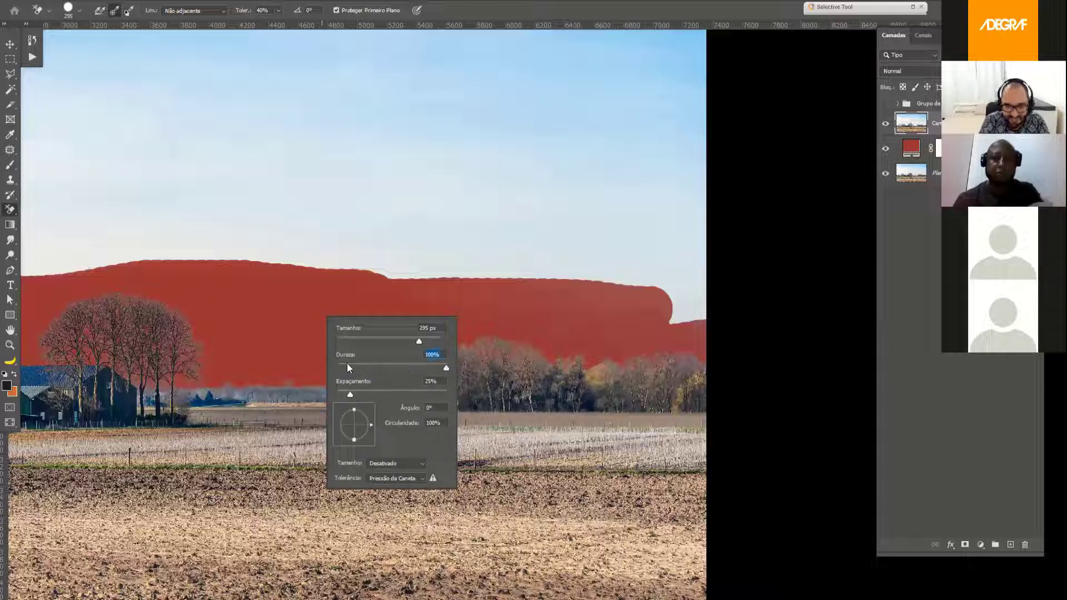
{"action": "mouse_move", "coordinate": [347, 367]}
{"action": "left_mouse_down"}
{"action": "mouse_move", "coordinate": [320, 363]}
{"action": "mouse_move", "coordinate": [336, 359]}
{"action": "left_mouse_up"}
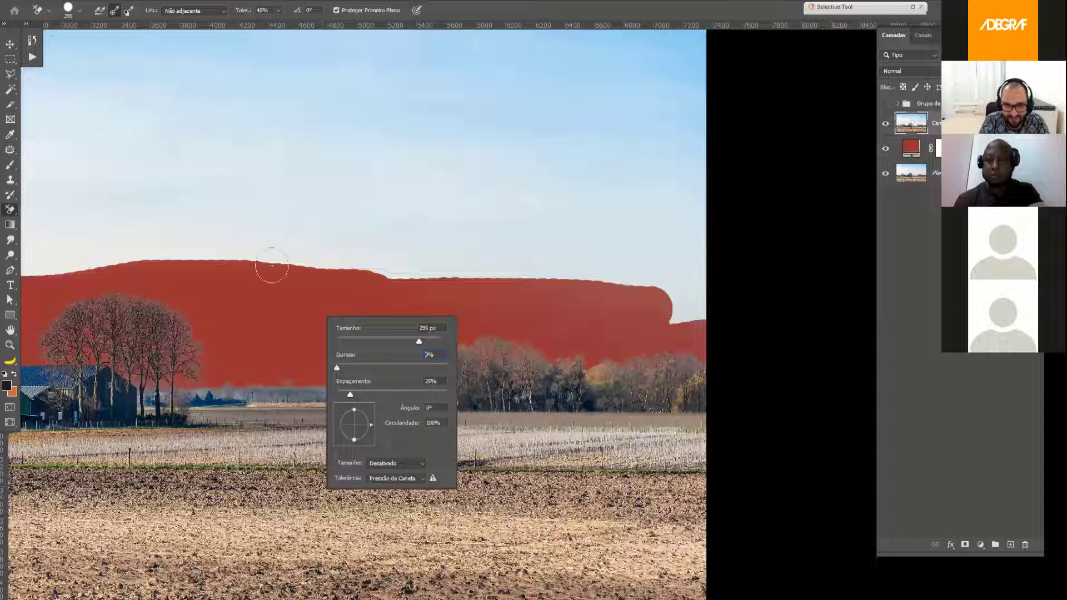
{"action": "left_click", "coordinate": [444, 366]}
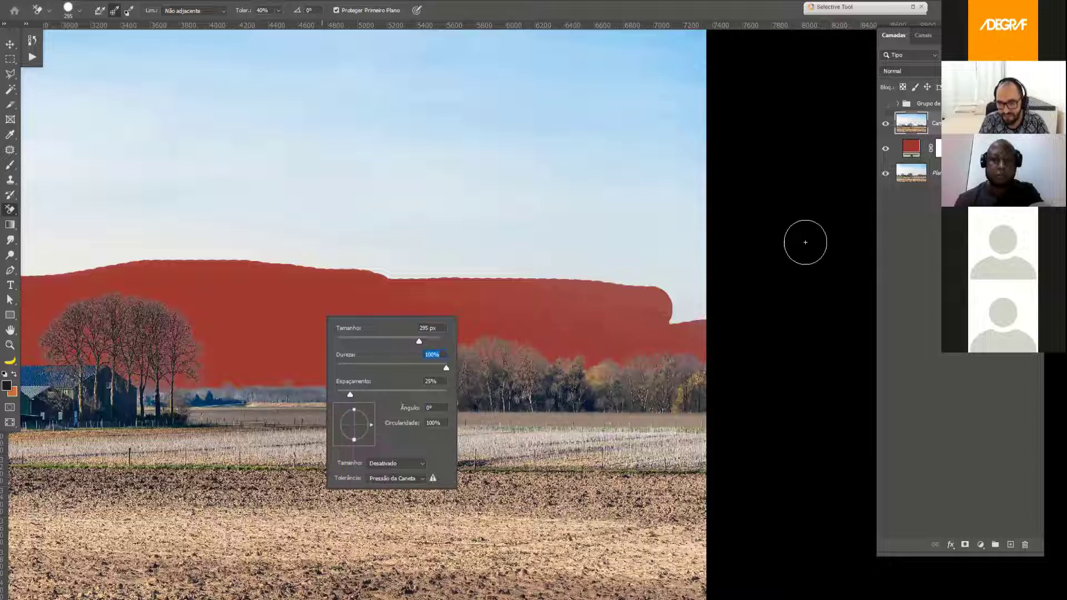
{"action": "left_click", "coordinate": [903, 128]}
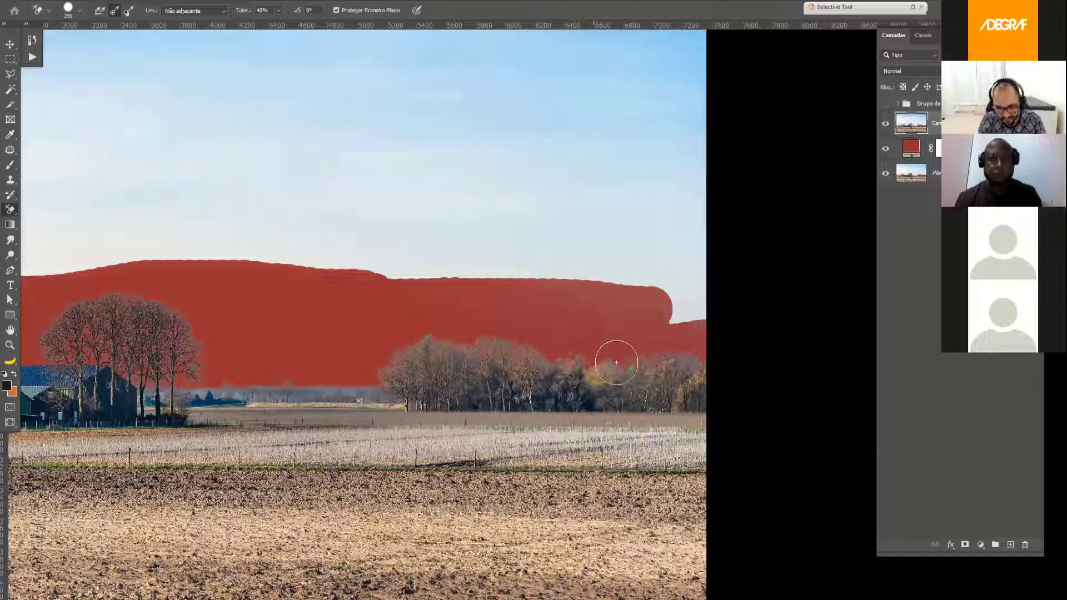
- Select the remaining sky with rectangular marquees, extending the selection lower at both image edges, delete it and deselect
{"action": "scroll", "coordinate": [583, 327], "scroll_direction": "up", "scroll_amount": 1}
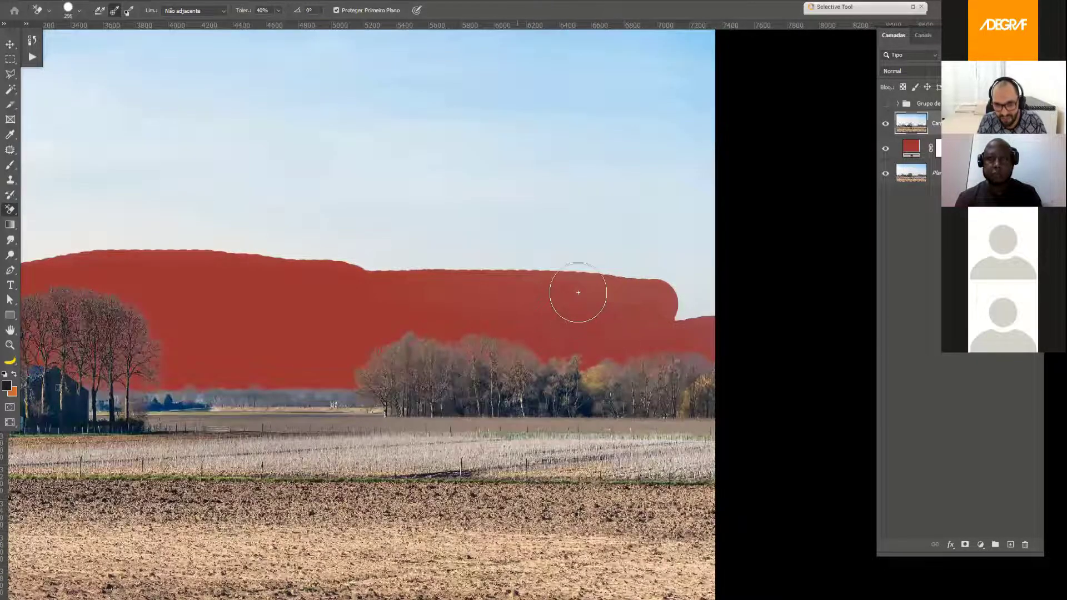
{"action": "scroll", "coordinate": [574, 286], "scroll_direction": "up", "scroll_amount": 1}
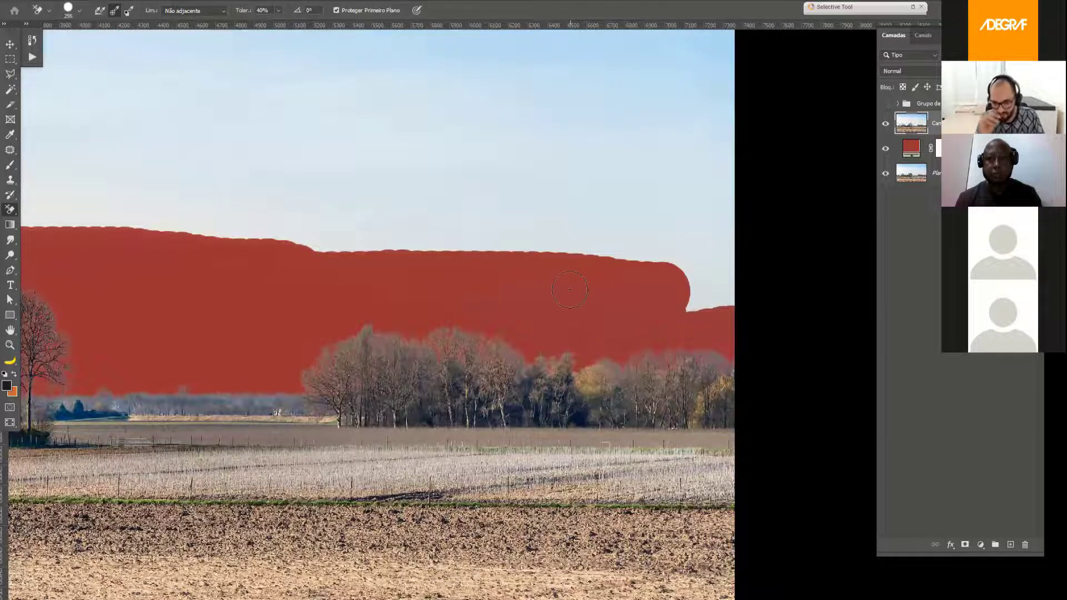
{"action": "key", "text": "ctrl+0"}
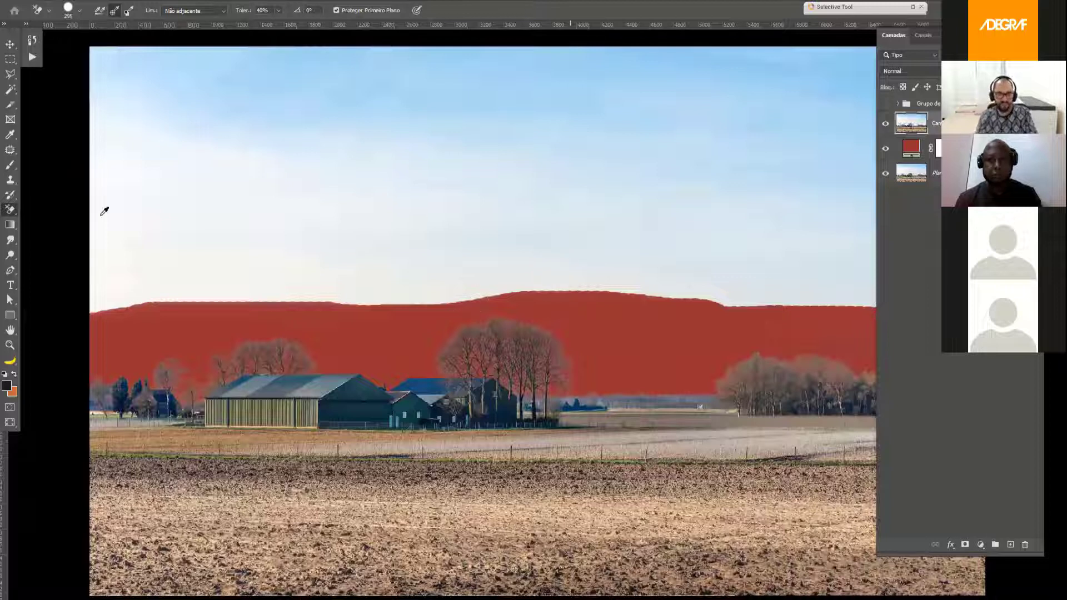
{"action": "scroll", "coordinate": [265, 241], "scroll_direction": "down", "scroll_amount": 2}
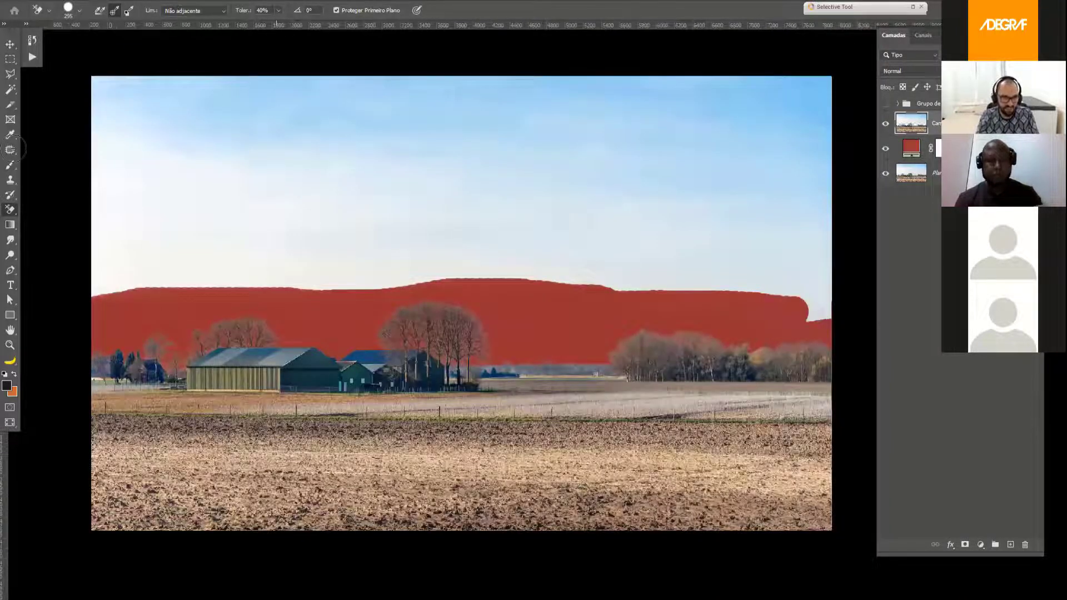
{"action": "scroll", "coordinate": [22, 145], "scroll_direction": "down", "scroll_amount": 1}
{"action": "scroll", "coordinate": [65, 98], "scroll_direction": "down", "scroll_amount": 1}
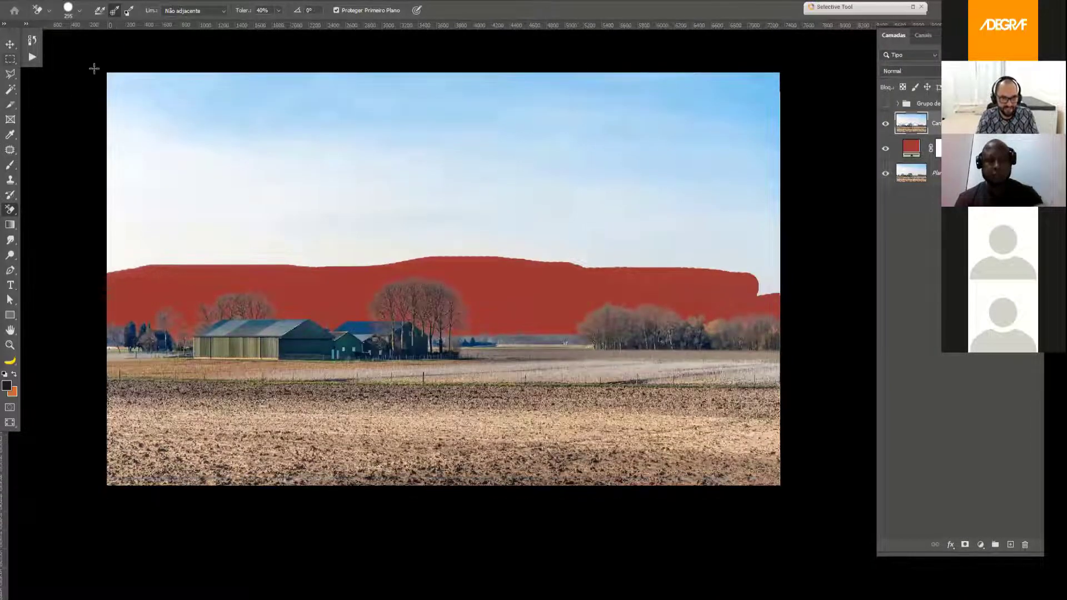
{"action": "key", "text": "m"}
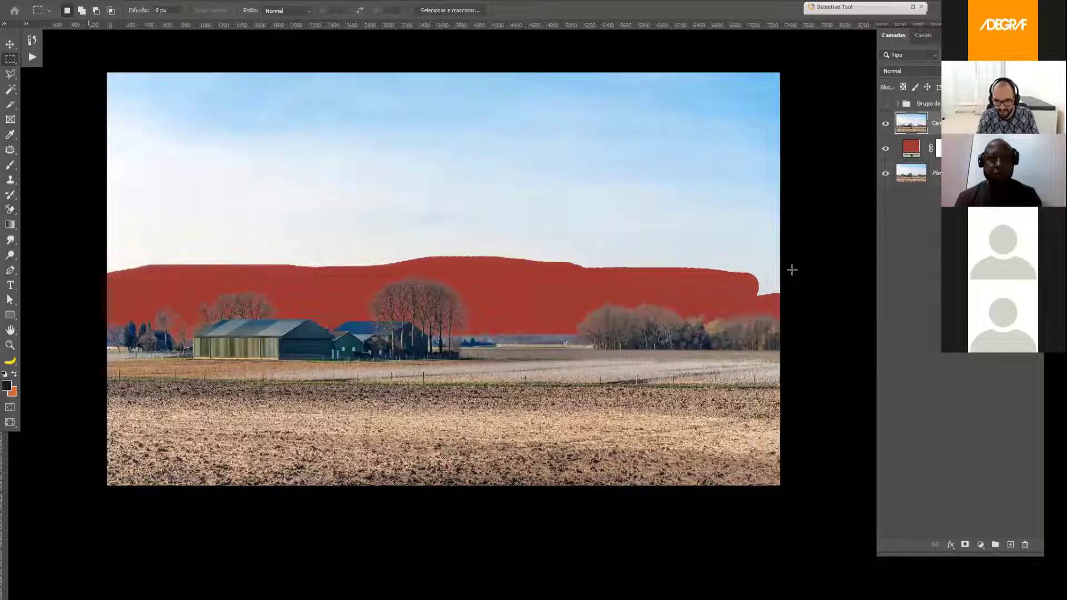
{"action": "left_click_drag", "start_coordinate": [89, 60], "coordinate": [706, 264]}
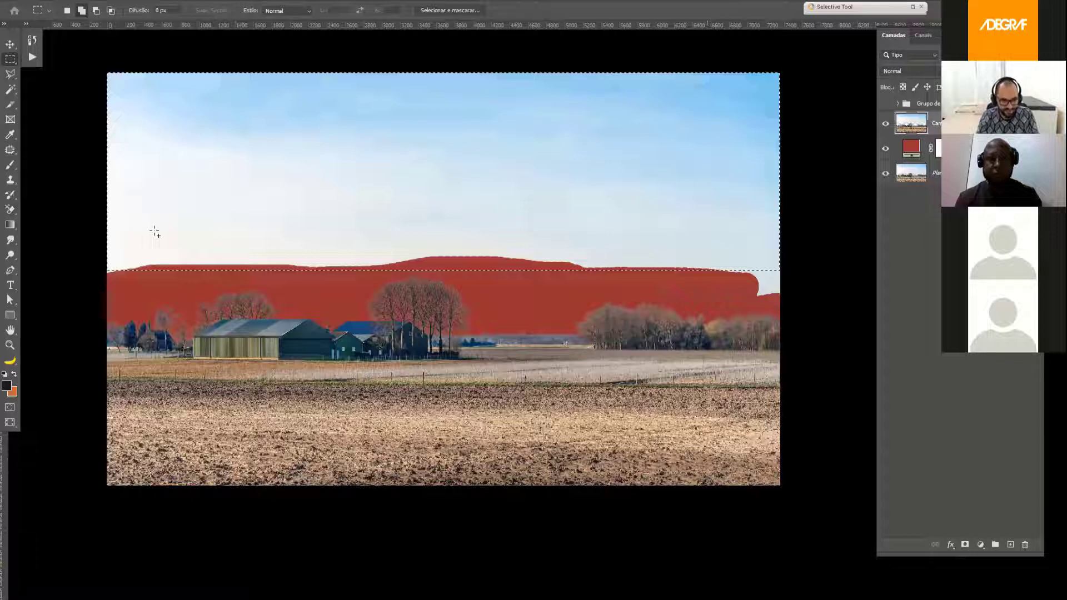
{"action": "left_click_drag", "start_coordinate": [154, 261], "coordinate": [98, 296]}
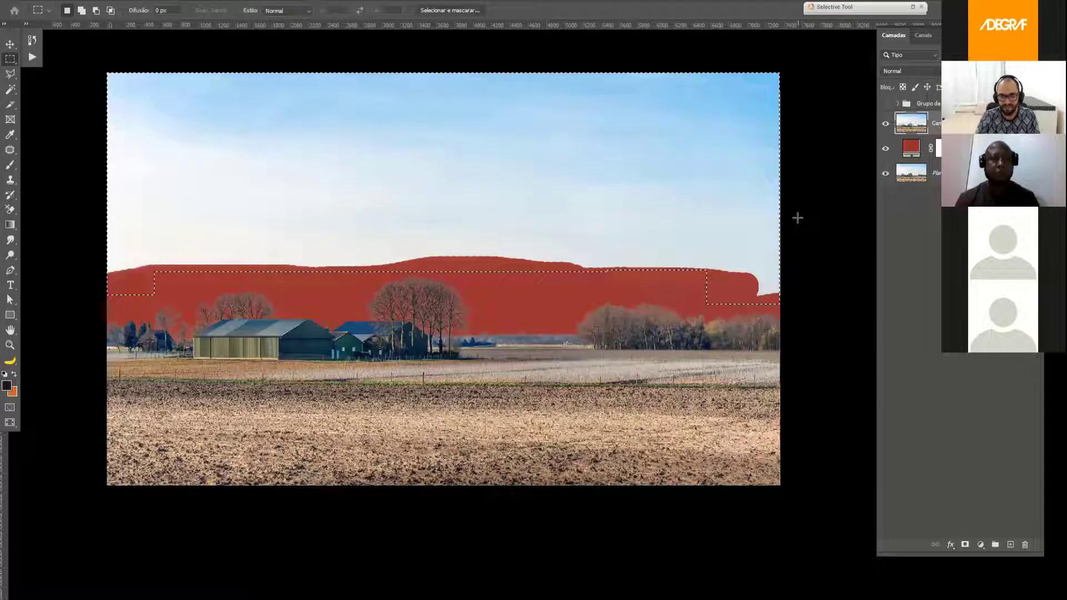
{"action": "key", "text": "Delete"}
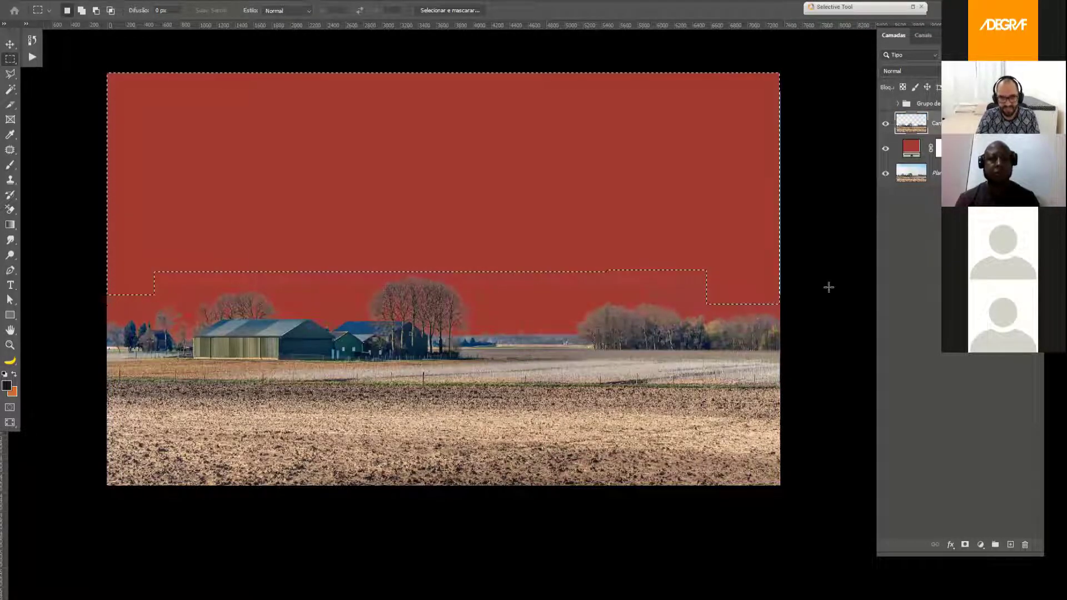
{"action": "key", "text": "ctrl+d"}
- Examine the cutout quality of the central bare trees' fine branches and the horizon against the red fill
{"action": "key", "text": "e"}
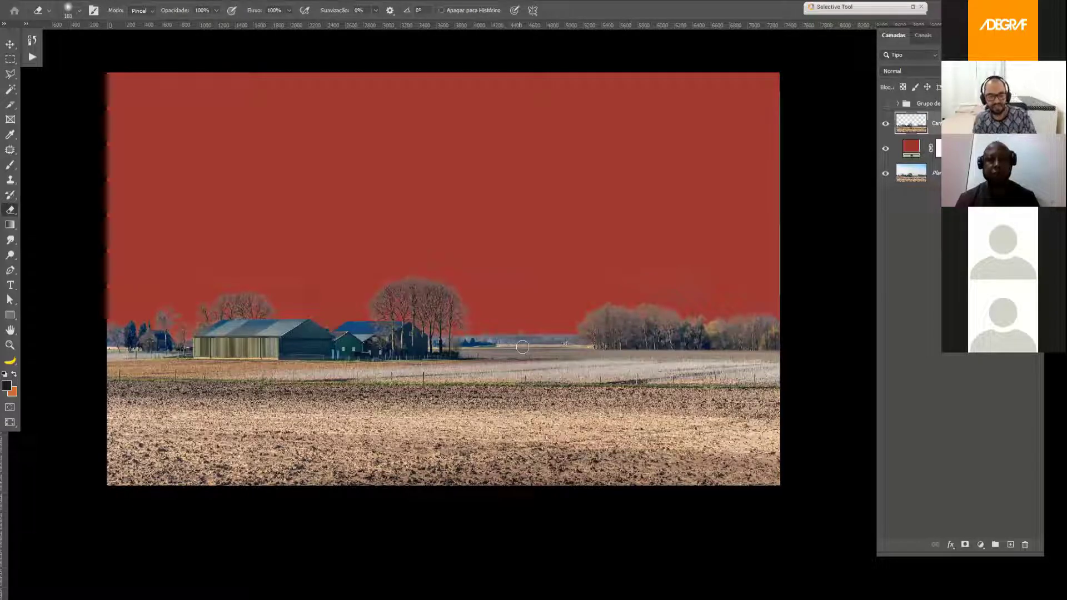
{"action": "scroll", "coordinate": [217, 335], "scroll_direction": "up", "scroll_amount": 1}
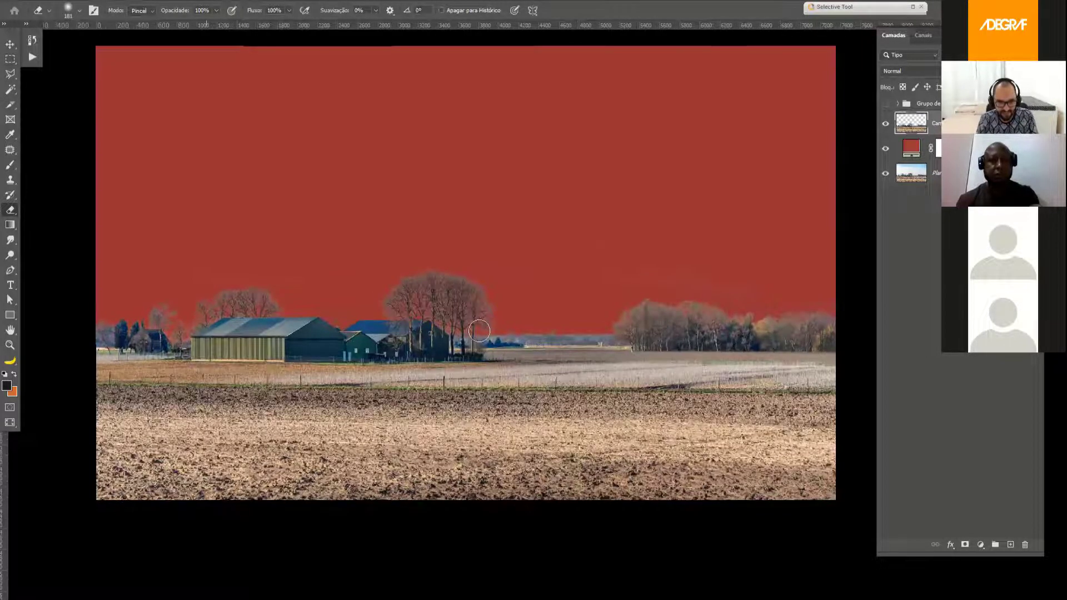
{"action": "scroll", "coordinate": [419, 273], "scroll_direction": "up", "scroll_amount": 1}
{"action": "scroll", "coordinate": [418, 273], "scroll_direction": "up", "scroll_amount": 1}
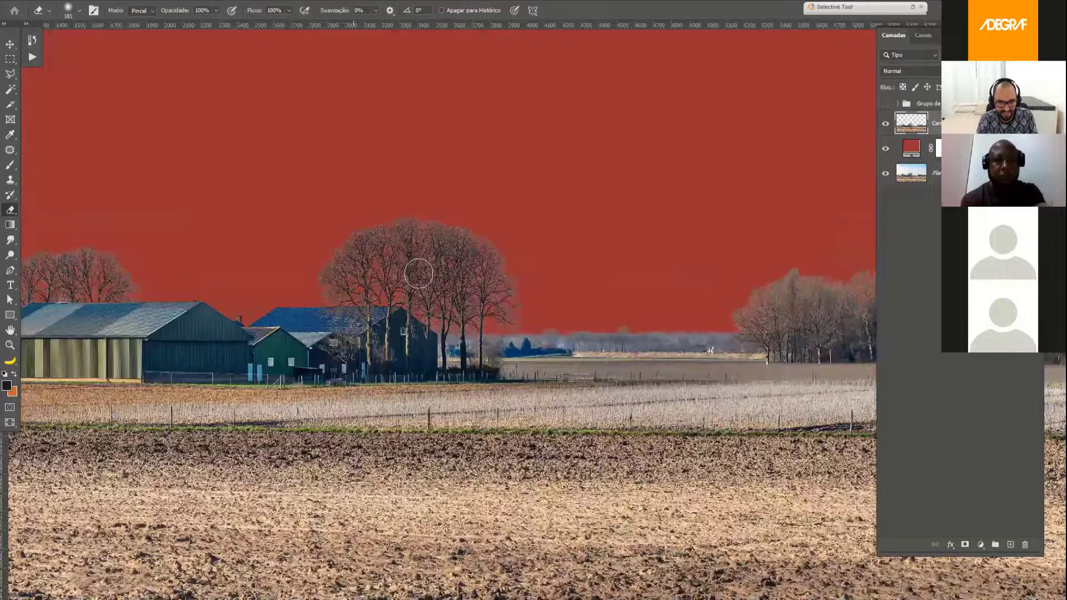
{"action": "scroll", "coordinate": [418, 274], "scroll_direction": "up", "scroll_amount": 1}
{"action": "scroll", "coordinate": [418, 273], "scroll_direction": "up", "scroll_amount": 1}
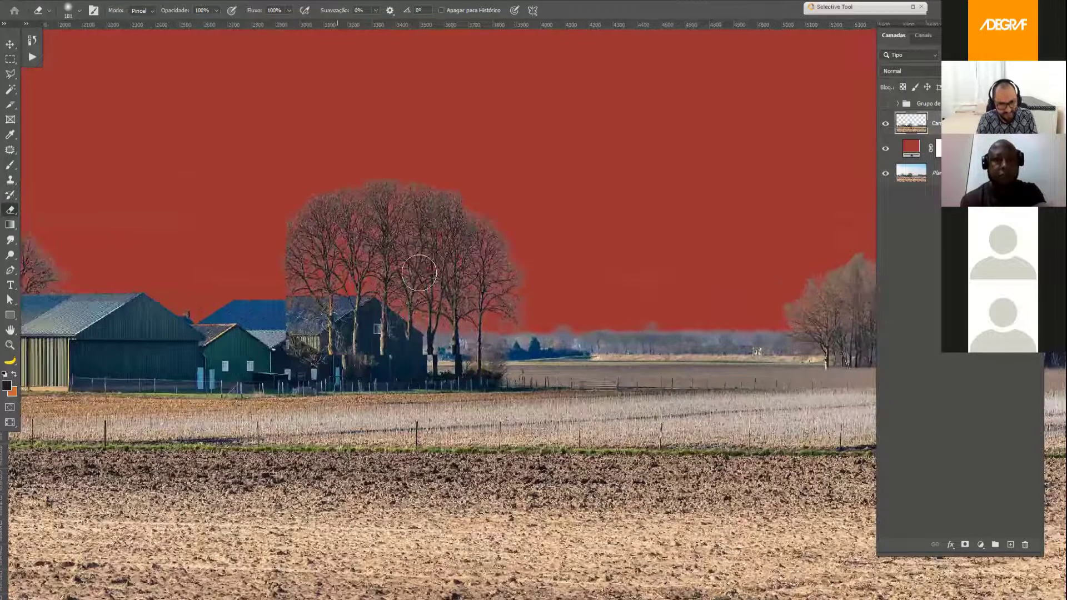
{"action": "scroll", "coordinate": [461, 266], "scroll_direction": "up", "scroll_amount": 1}
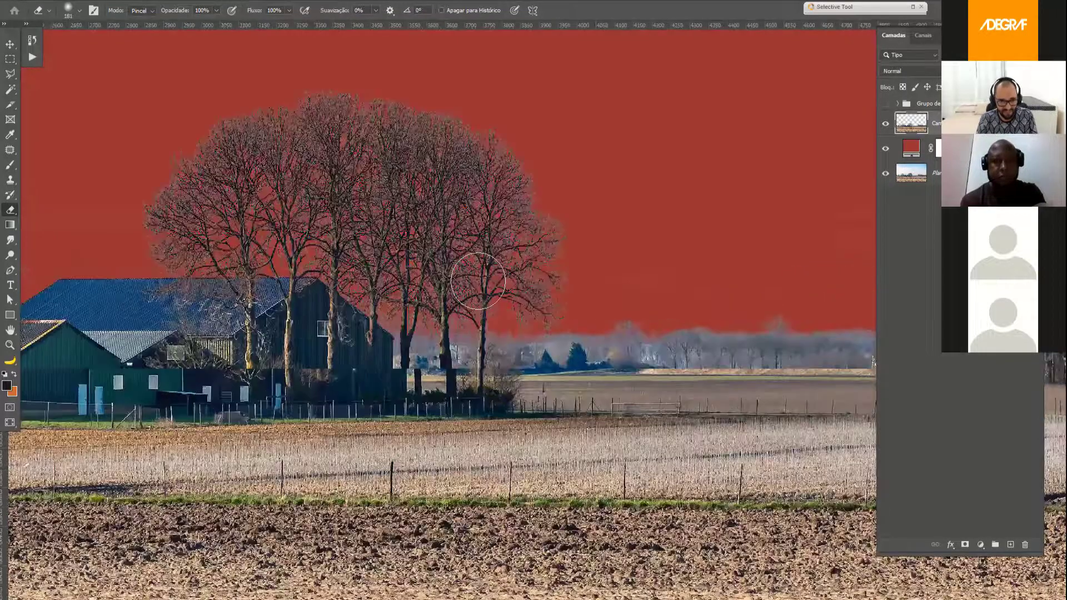
{"action": "scroll", "coordinate": [477, 282], "scroll_direction": "up", "scroll_amount": 1}
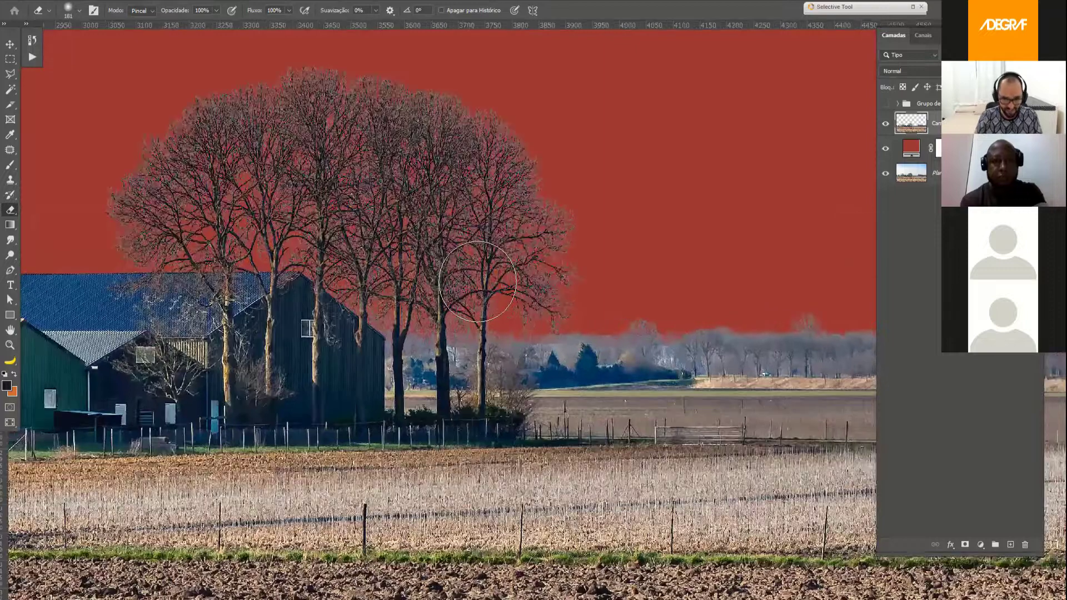
{"action": "scroll", "coordinate": [478, 281], "scroll_direction": "up", "scroll_amount": 1}
{"action": "scroll", "coordinate": [477, 282], "scroll_direction": "up", "scroll_amount": 1}
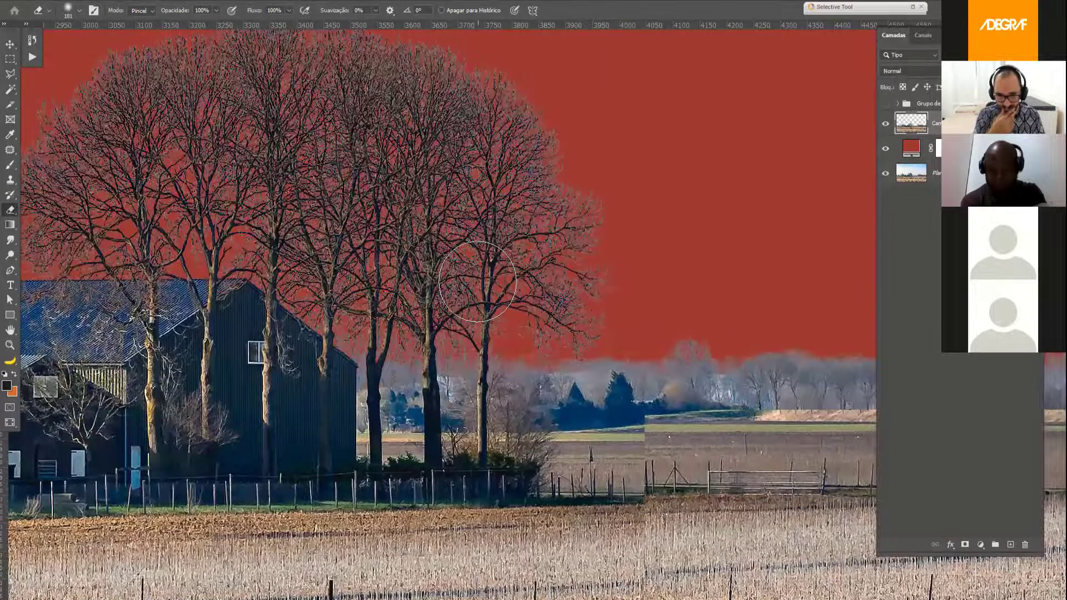
{"action": "scroll", "coordinate": [477, 282], "scroll_direction": "up", "scroll_amount": 1}
{"action": "scroll", "coordinate": [478, 282], "scroll_direction": "up", "scroll_amount": 1}
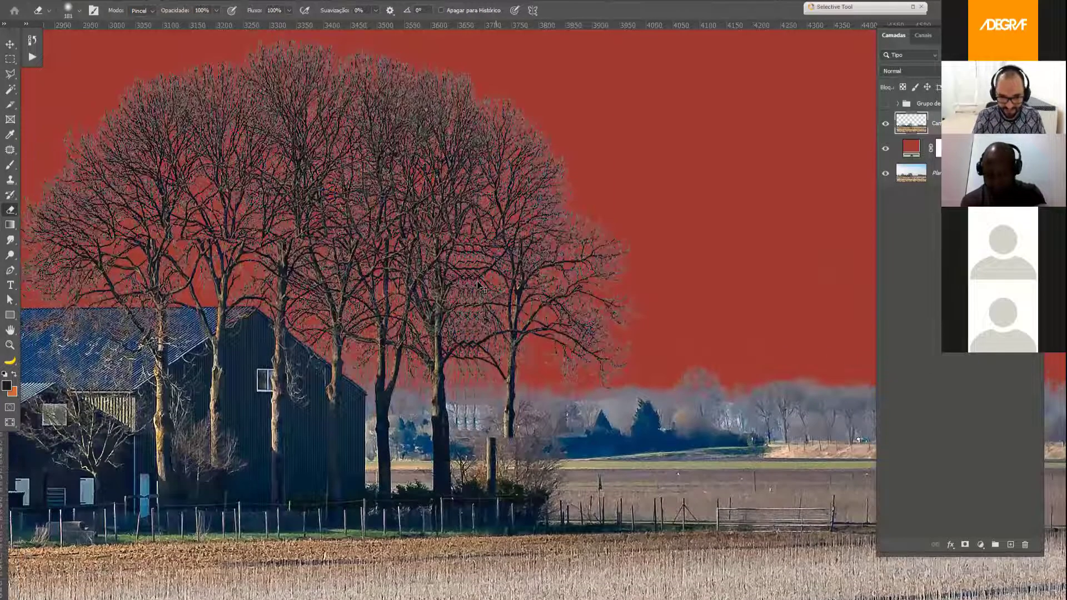
{"action": "key", "text": "ctrl+0"}
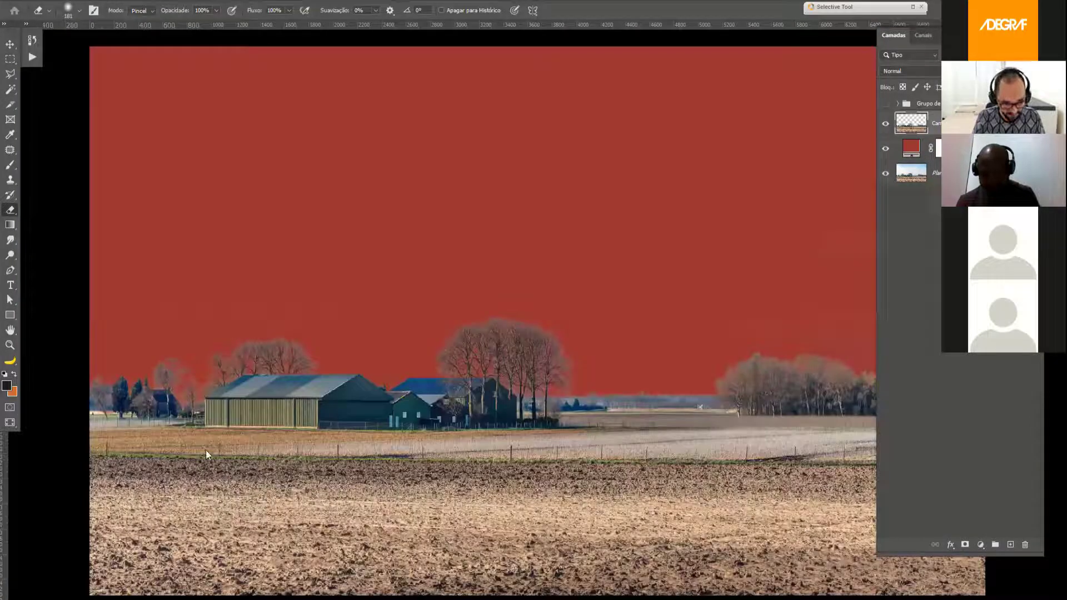
- Review the layer matting commands for the cutout: Remover Borda, Remover Preto Fosco and Remover Branco Fosco
{"action": "key", "text": "alt+c"}
{"action": "mouse_move", "coordinate": [247, 451]}
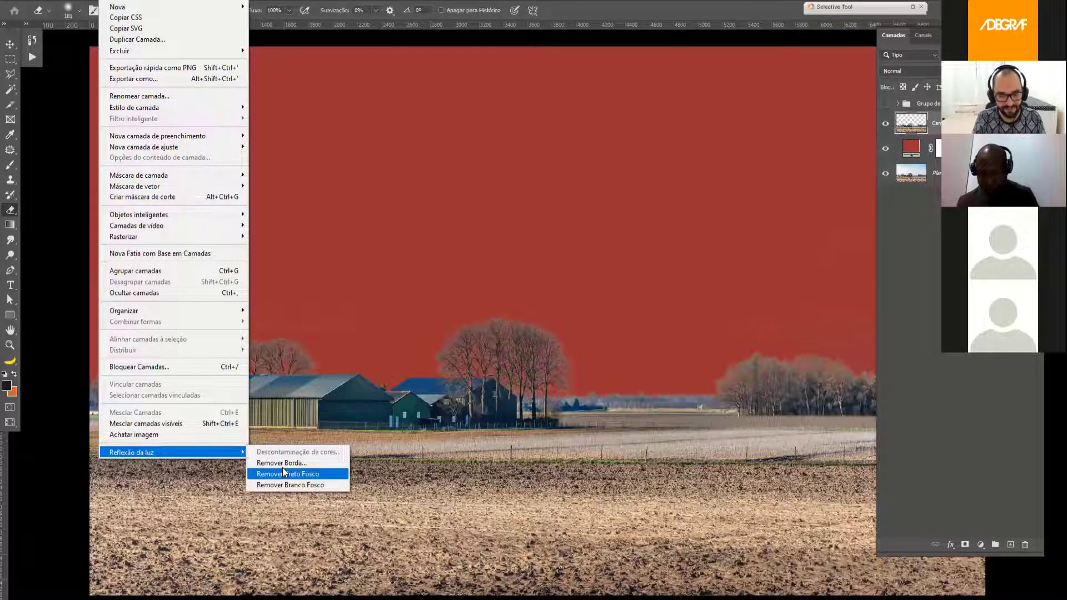
{"action": "key", "text": "Up"}
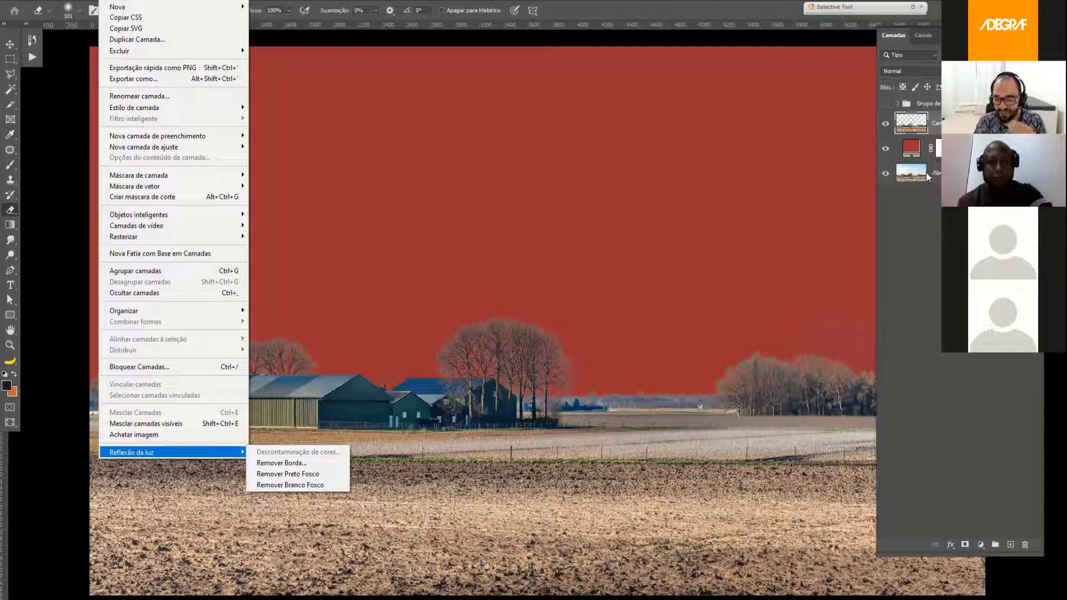
{"action": "left_click", "coordinate": [934, 128]}
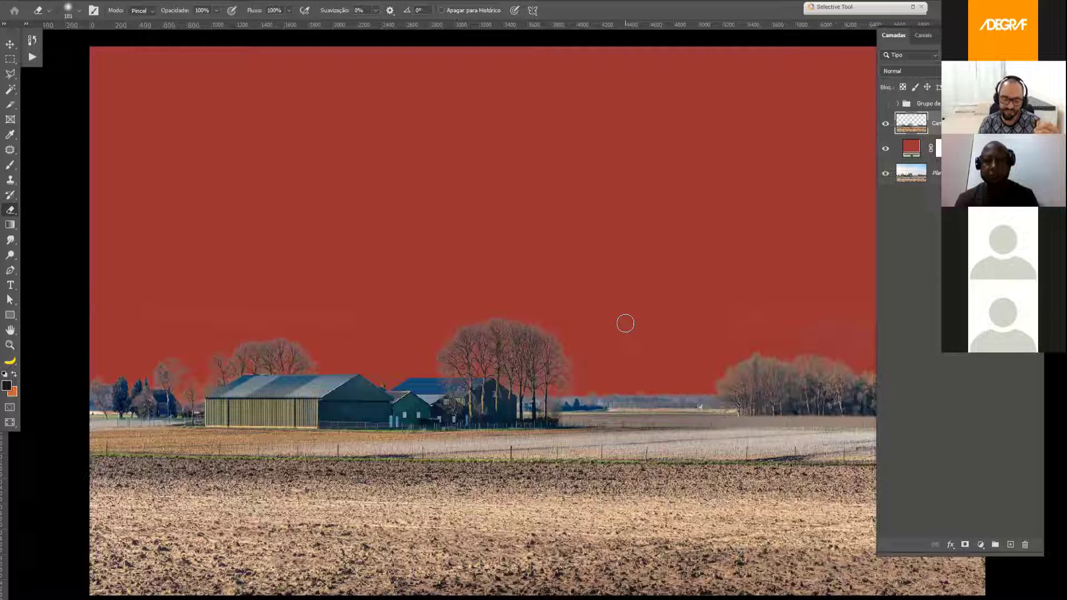
- Select the red fill layer and start placing an image, browsing the RECORTE - ADEGRAF and ADEGRAF - NOVEMBRO 2021 folders for it
{"action": "left_click", "coordinate": [939, 149]}
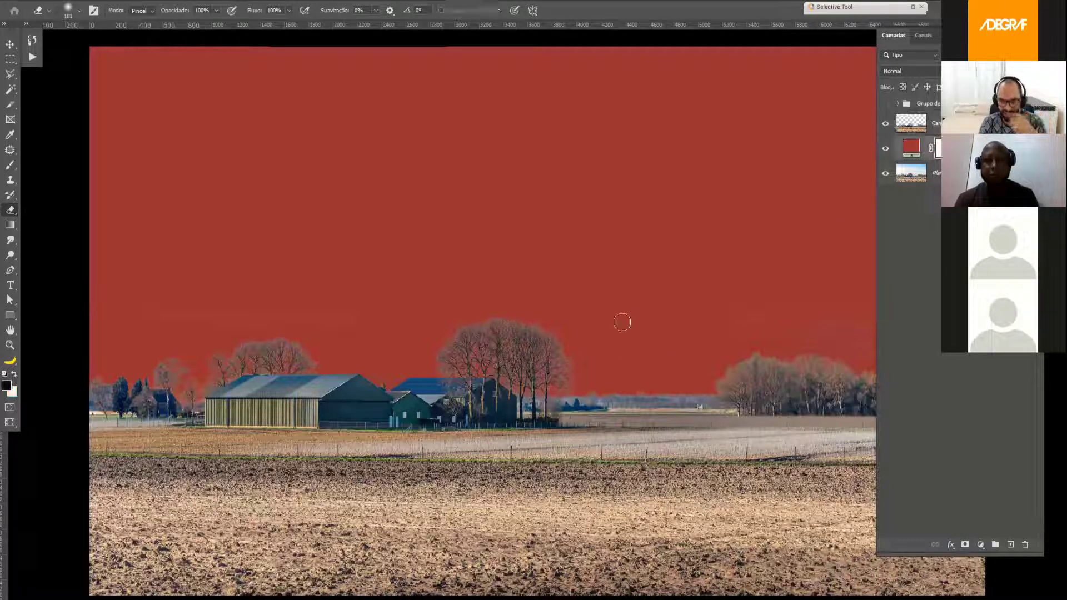
{"action": "left_click", "coordinate": [30, 2]}
{"action": "left_click", "coordinate": [122, 217]}
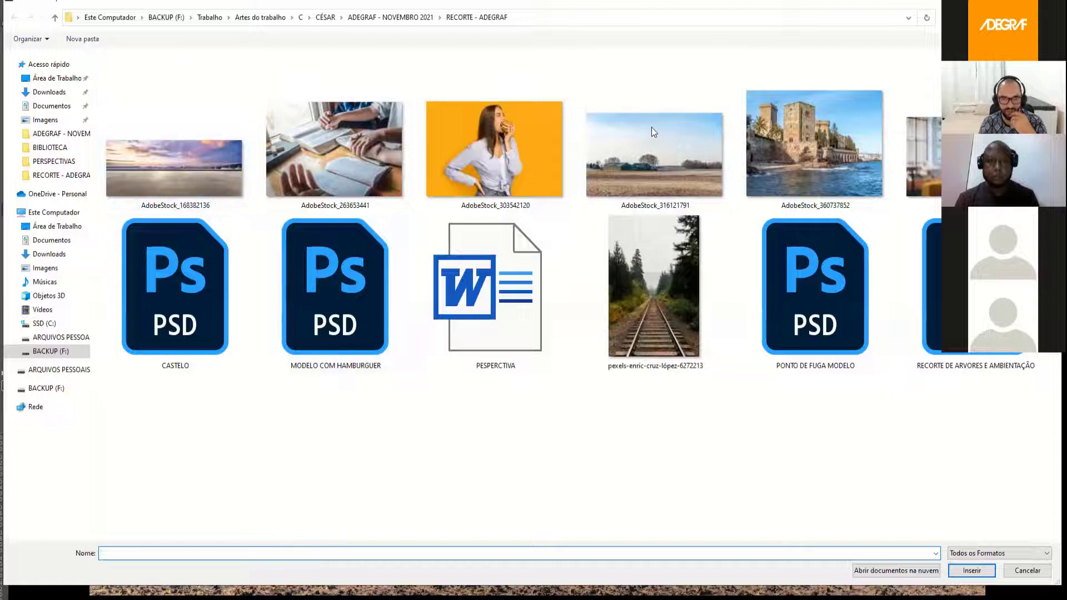
{"action": "left_click", "coordinate": [418, 17]}
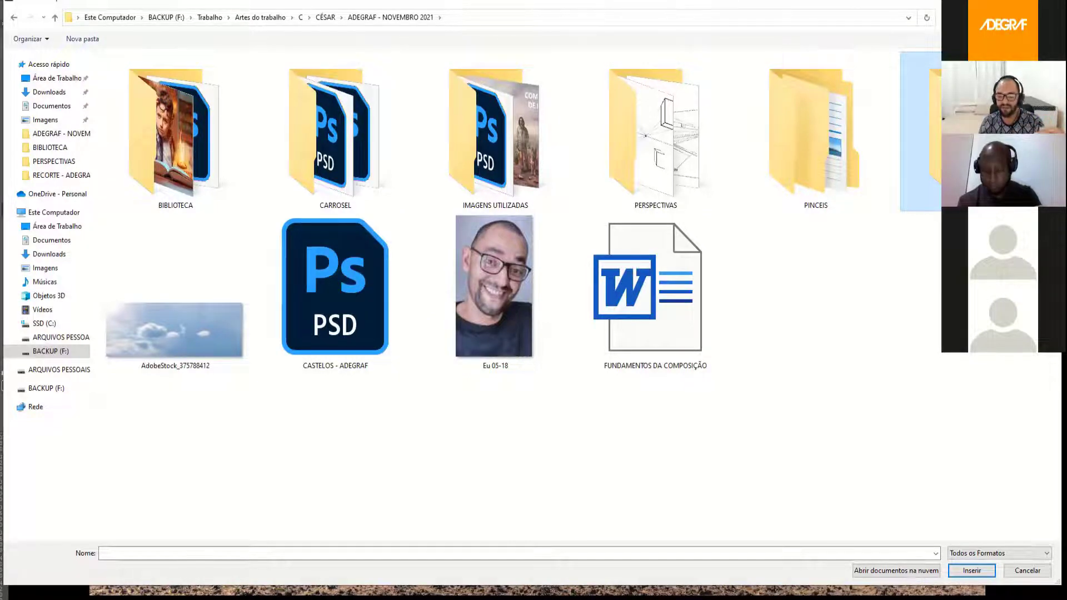
{"action": "double_click", "coordinate": [931, 175]}
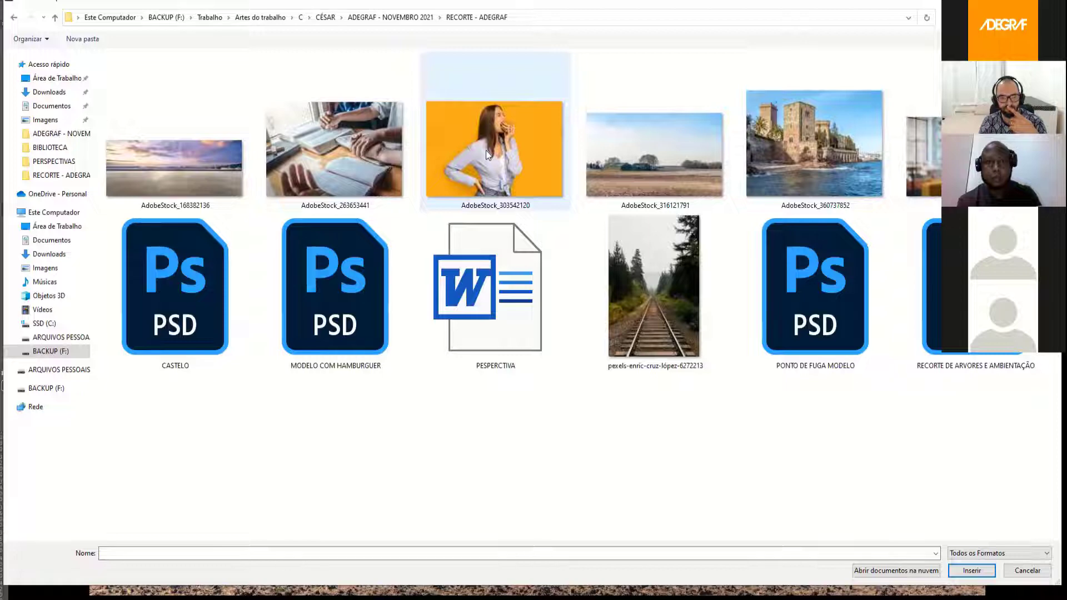
{"action": "key", "text": "alt+Left"}
{"action": "left_click", "coordinate": [205, 174]}
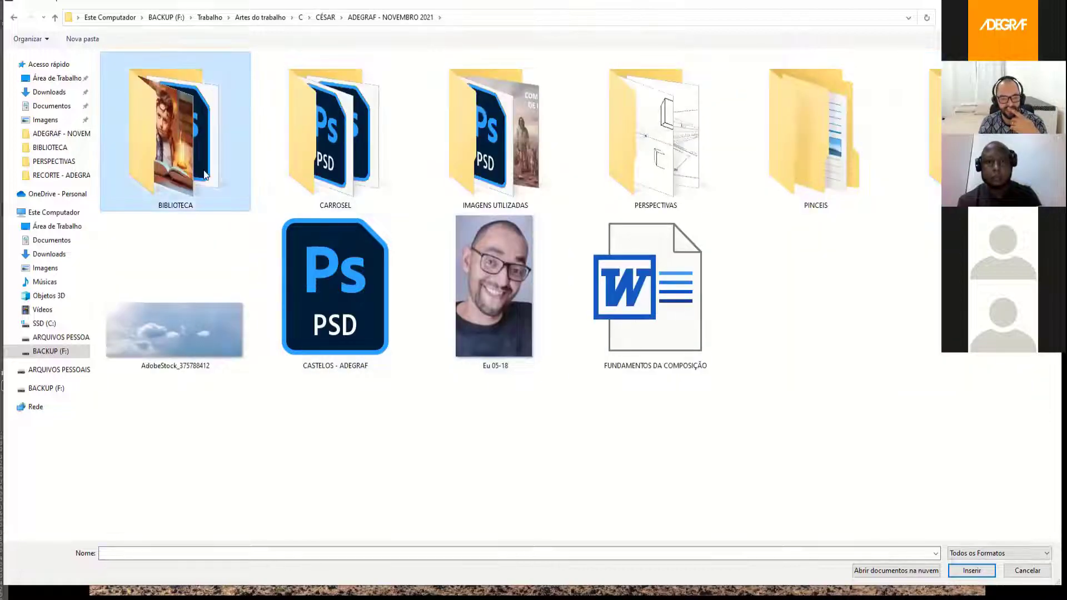
- Place the cruise-207695 image from the IMAGENS UTILIZADAS folder into the farm photo
{"action": "double_click", "coordinate": [204, 173]}
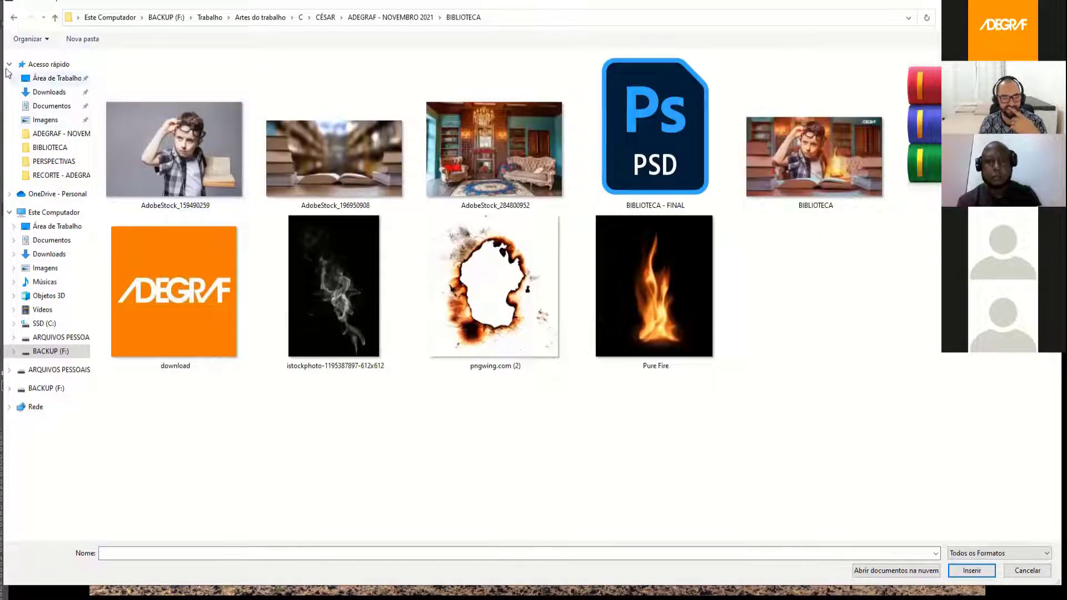
{"action": "left_click", "coordinate": [14, 17]}
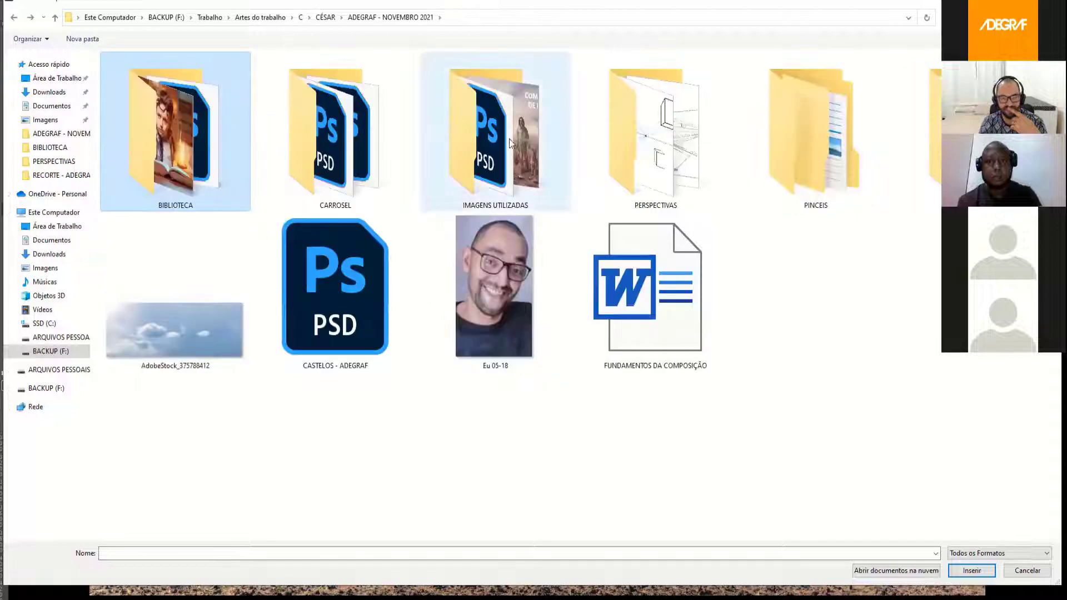
{"action": "double_click", "coordinate": [531, 159]}
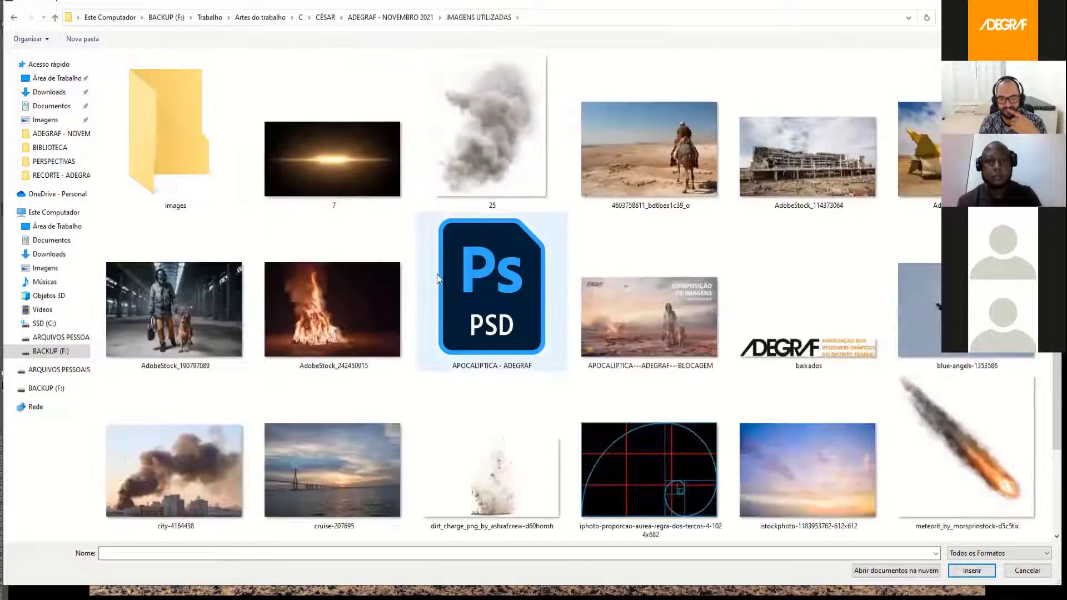
{"action": "left_click", "coordinate": [377, 439]}
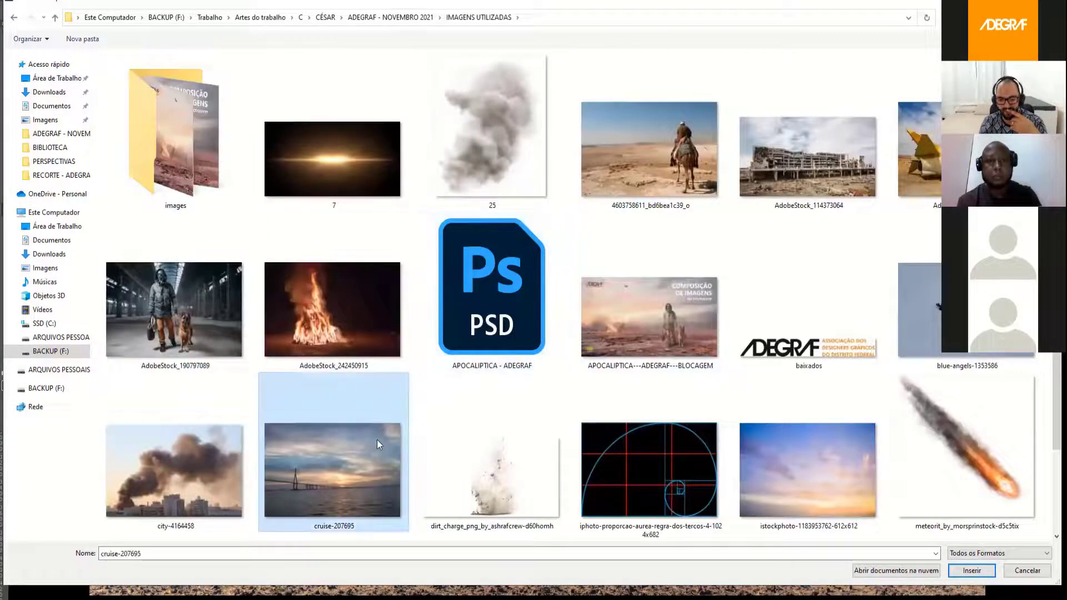
{"action": "double_click", "coordinate": [376, 439]}
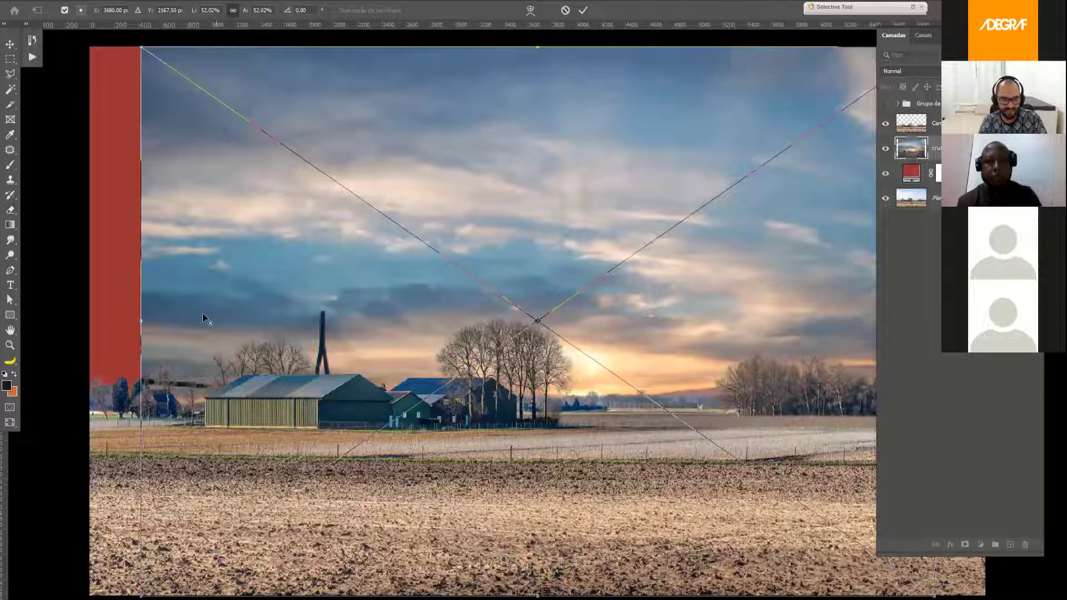
- Scale the placed sunset sky proportionally about its centre to 59.29% so it covers the full canvas width
{"action": "scroll", "coordinate": [201, 308], "scroll_direction": "down", "scroll_amount": 1}
{"action": "scroll", "coordinate": [219, 288], "scroll_direction": "down", "scroll_amount": 1}
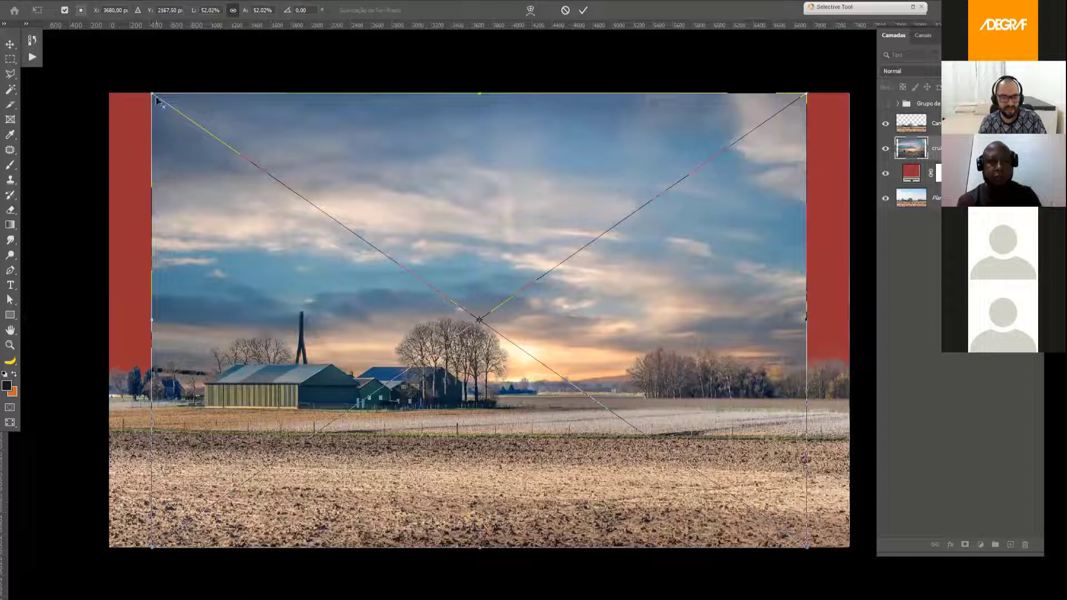
{"action": "left_click_drag", "start_coordinate": [153, 95], "coordinate": [95, 63]}
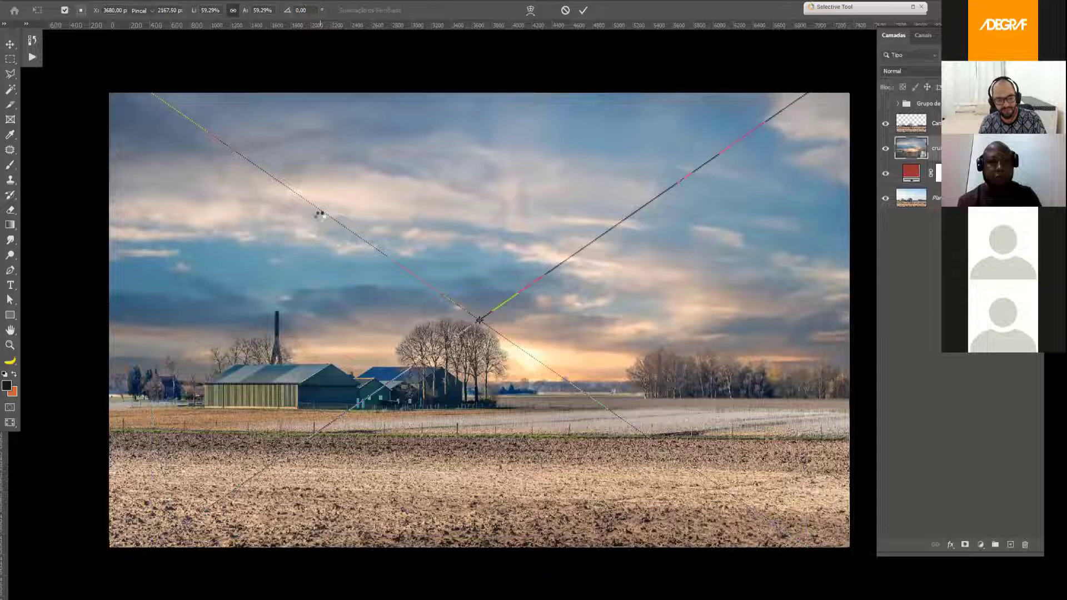
{"action": "key", "text": "Return"}
- Examine the farm composite with its new sky in full-screen view at different zoom levels
{"action": "key", "text": "e"}
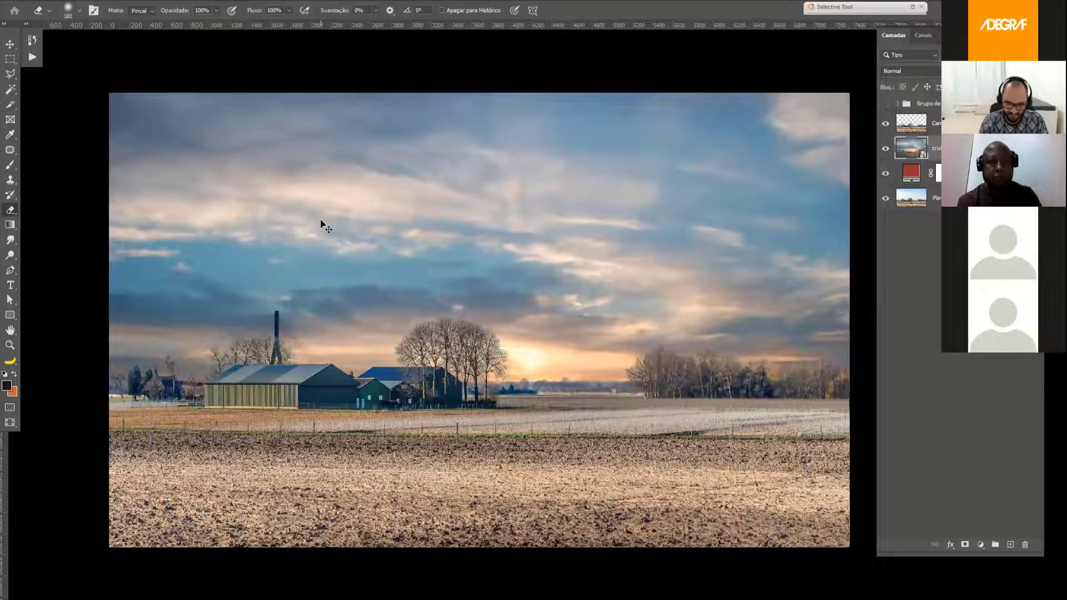
{"action": "key", "text": "ctrl+plus"}
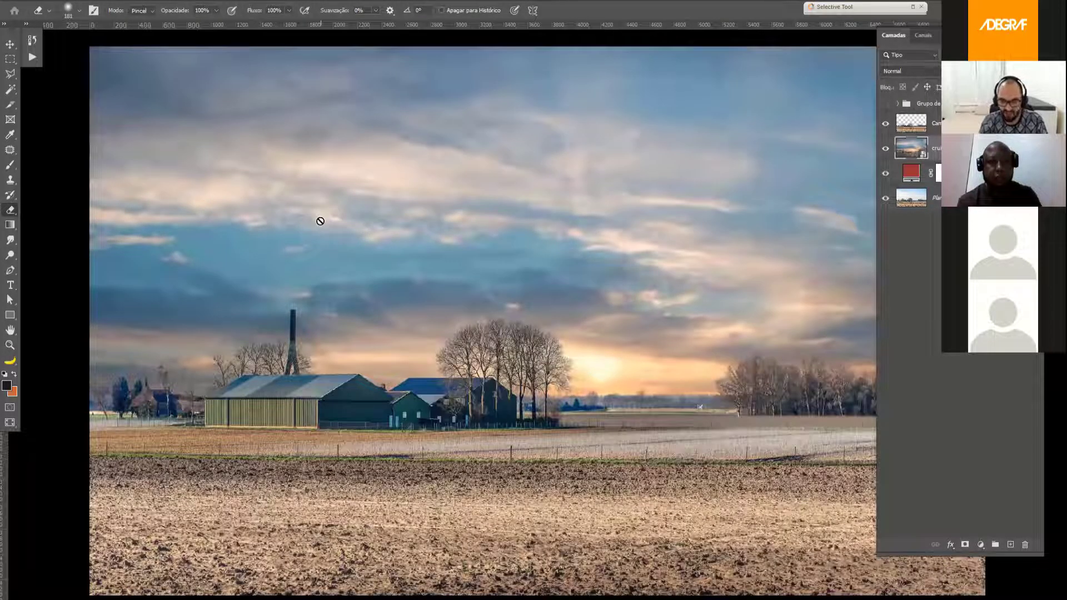
{"action": "key", "text": "f"}
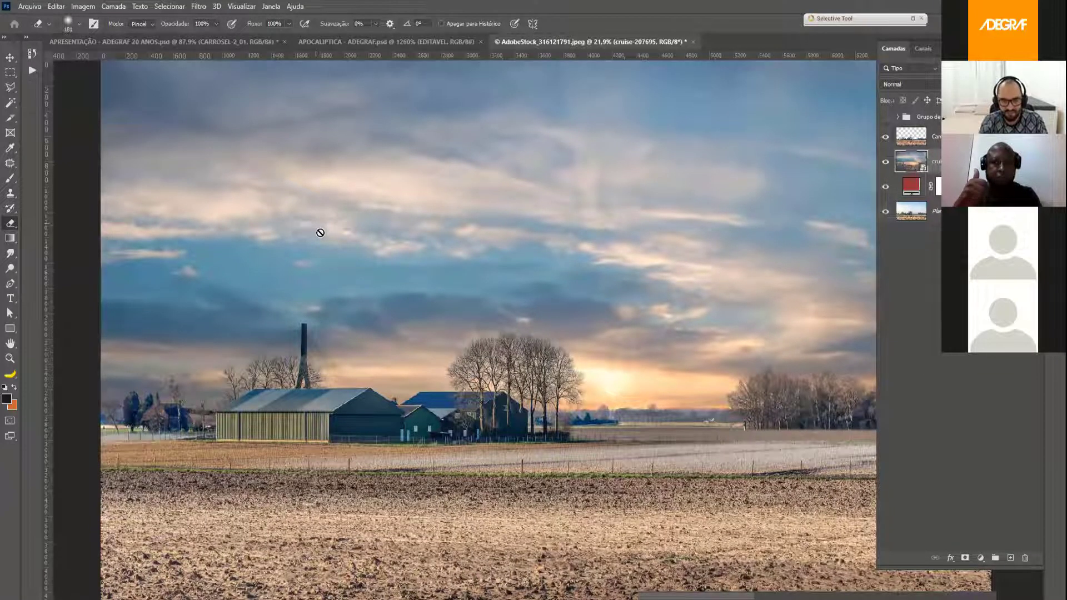
{"action": "key", "text": "f"}
{"action": "key", "text": "ctrl+0"}
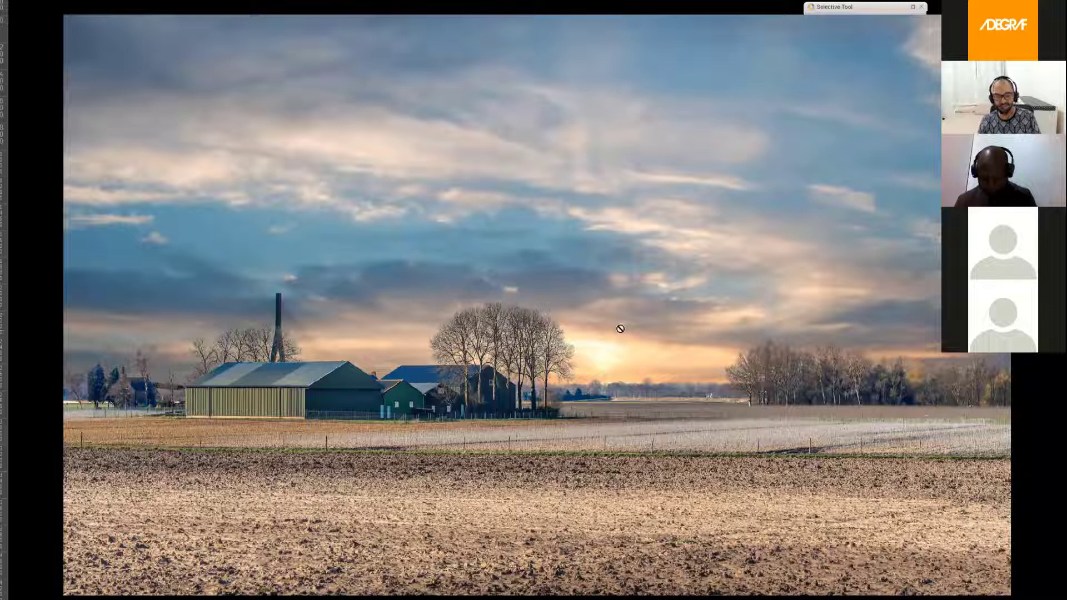
{"action": "key", "text": "ctrl+minus"}
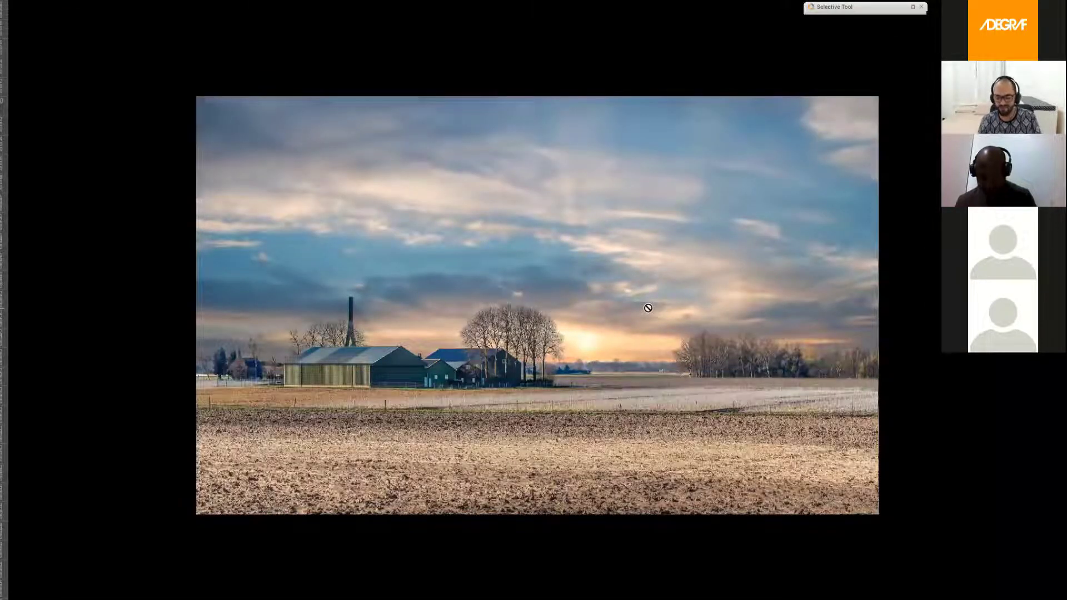
{"action": "key", "text": "ctrl+plus"}
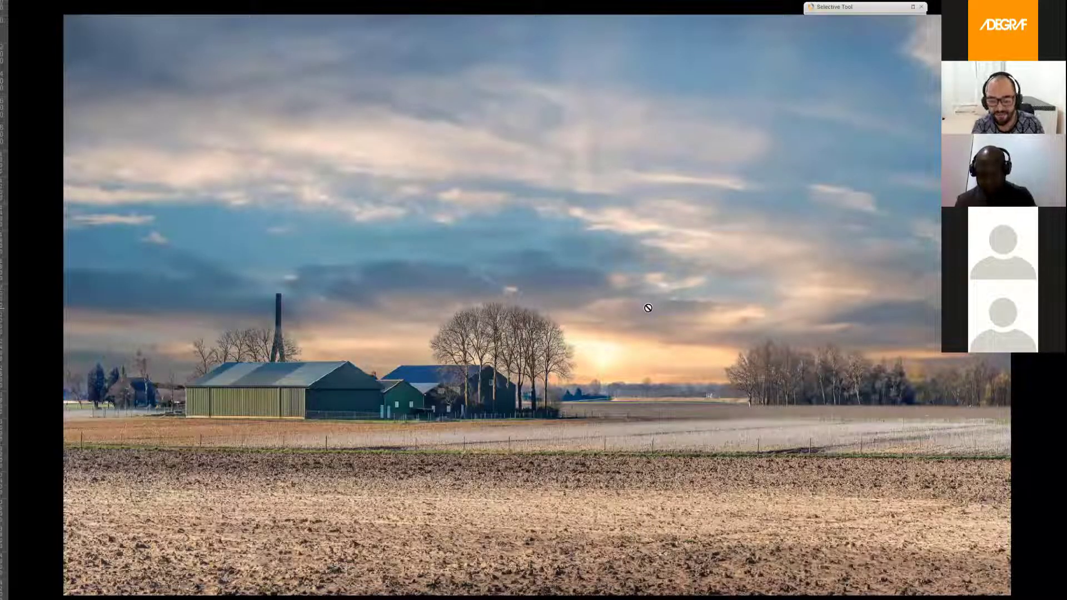
{"action": "key", "text": "ctrl+minus"}
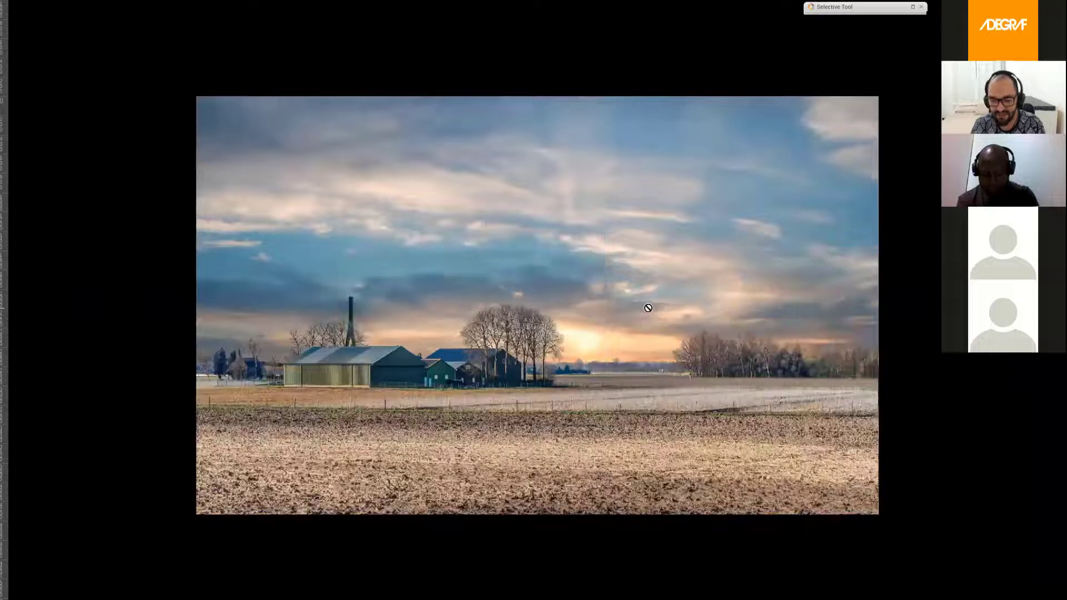
{"action": "key", "text": "Tab"}
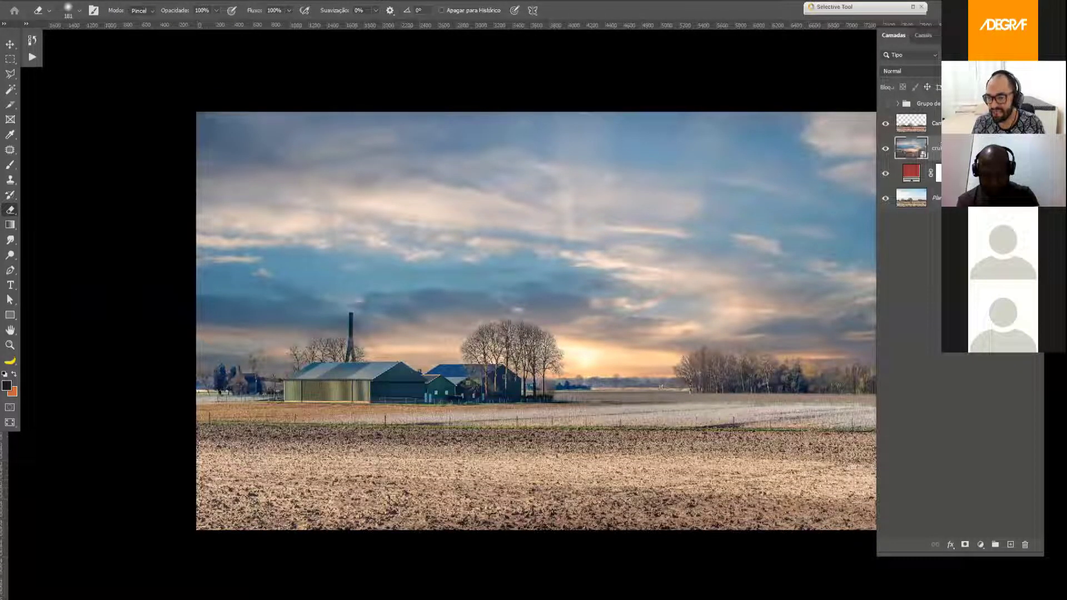
- Show only the original background photo to compare it with the composite, and bring the other layers back
{"action": "left_click", "coordinate": [942, 119]}
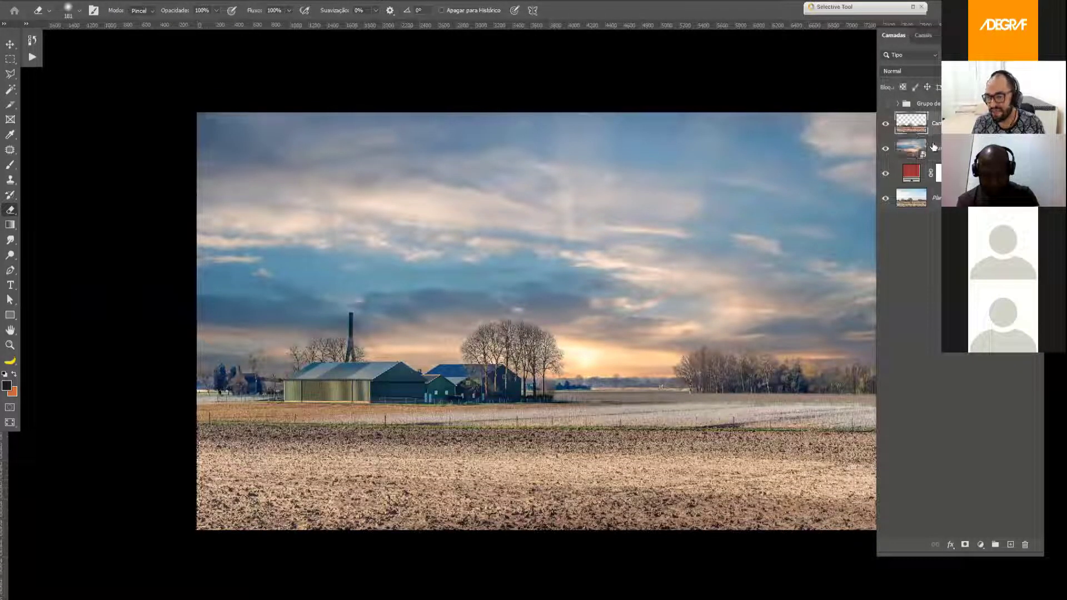
{"action": "left_click", "coordinate": [914, 199]}
{"action": "left_click", "coordinate": [885, 199], "text": "alt"}
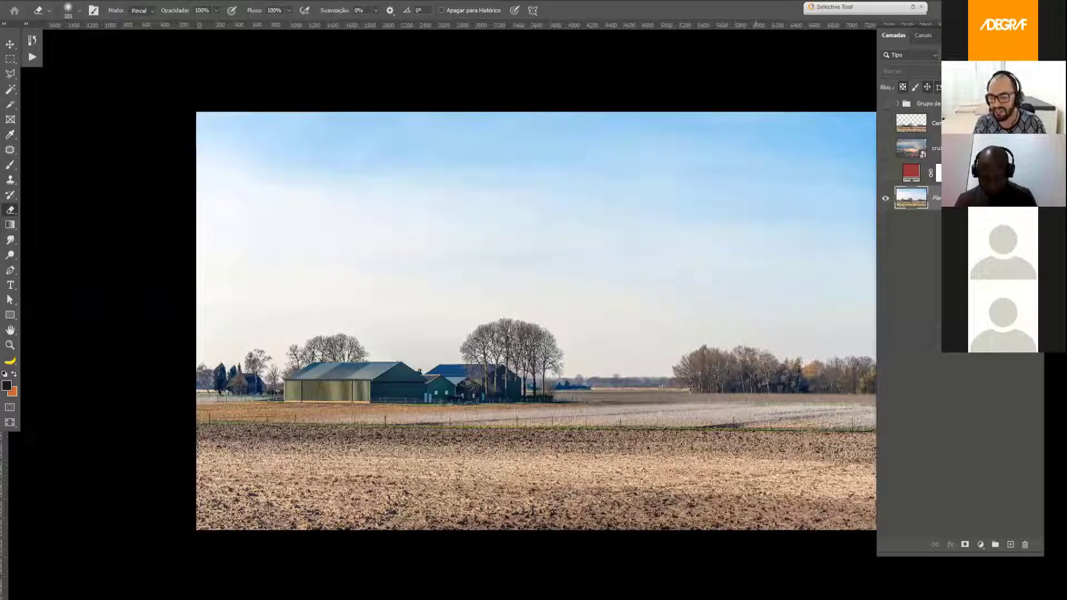
{"action": "left_click", "coordinate": [885, 198], "text": "alt"}
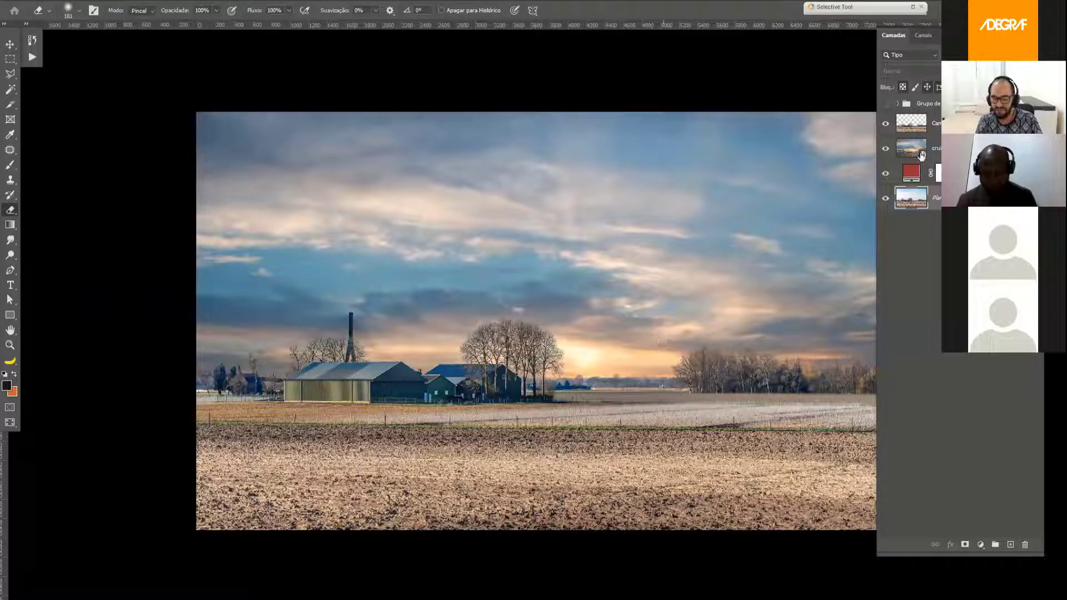
- Group the landscape cutout, the cruise-207695 sky and the red fill layer together
{"action": "left_click", "coordinate": [911, 123]}
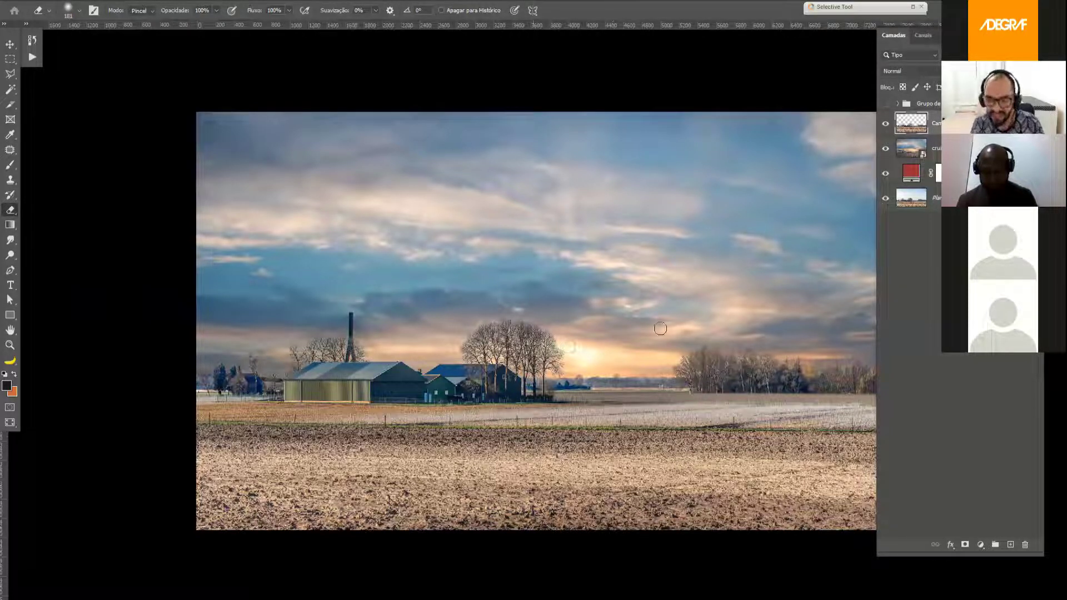
{"action": "left_click", "coordinate": [937, 170], "text": "shift"}
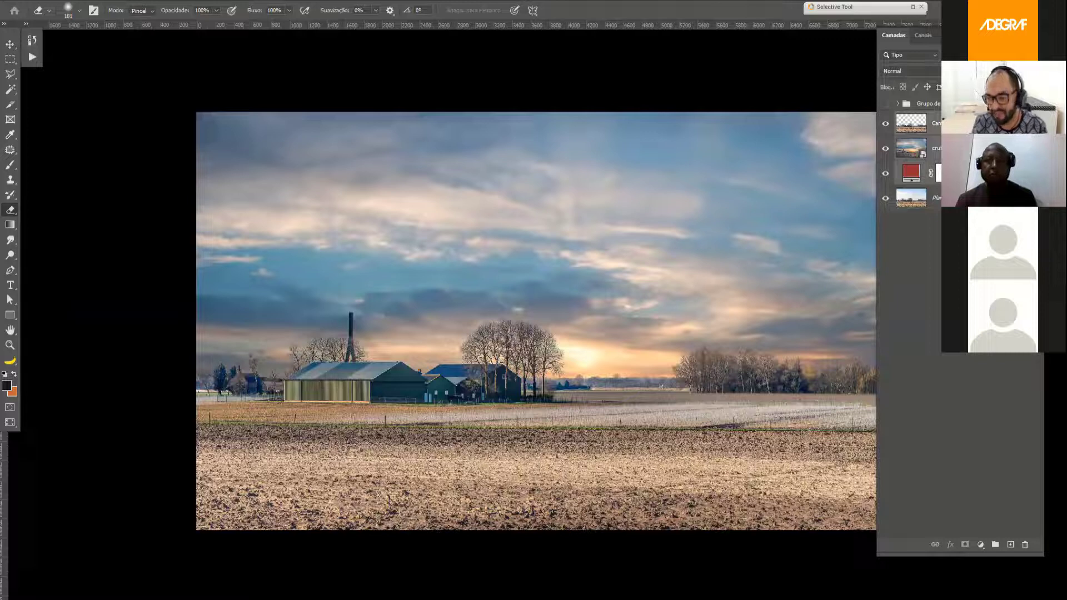
{"action": "key", "text": "ctrl+g"}
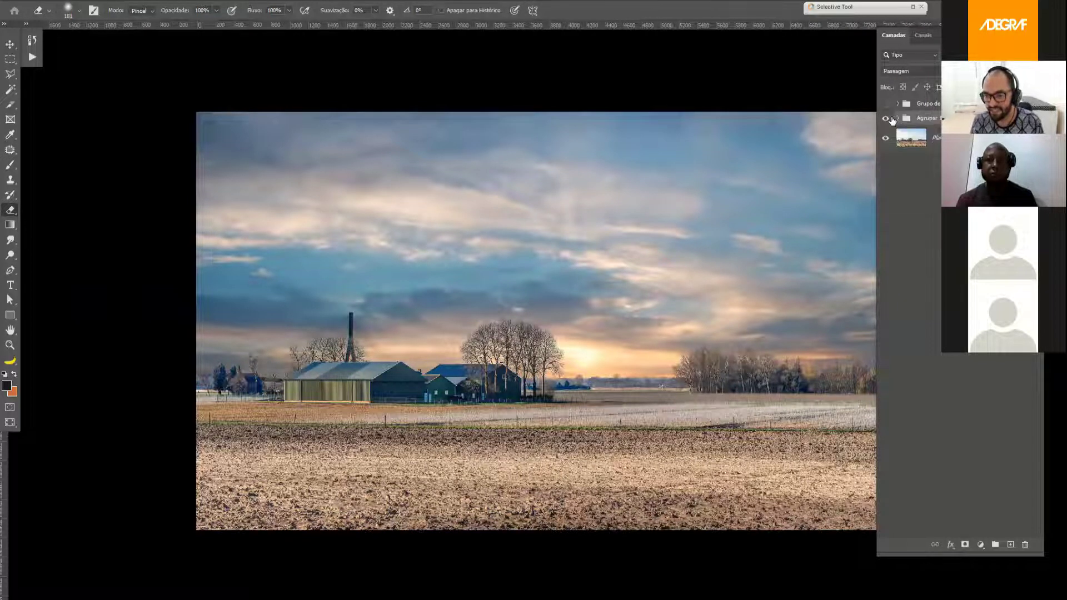
- Compare the orange sunset group with the new blue sky group, and delete the orange sunset group
{"action": "left_click", "coordinate": [885, 105]}
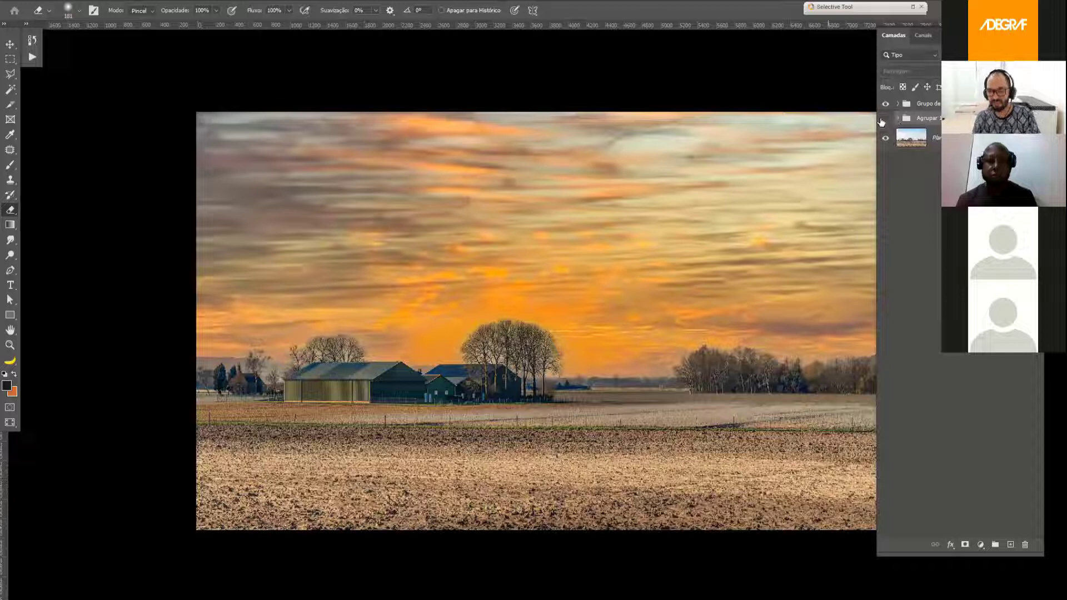
{"action": "left_click", "coordinate": [885, 116]}
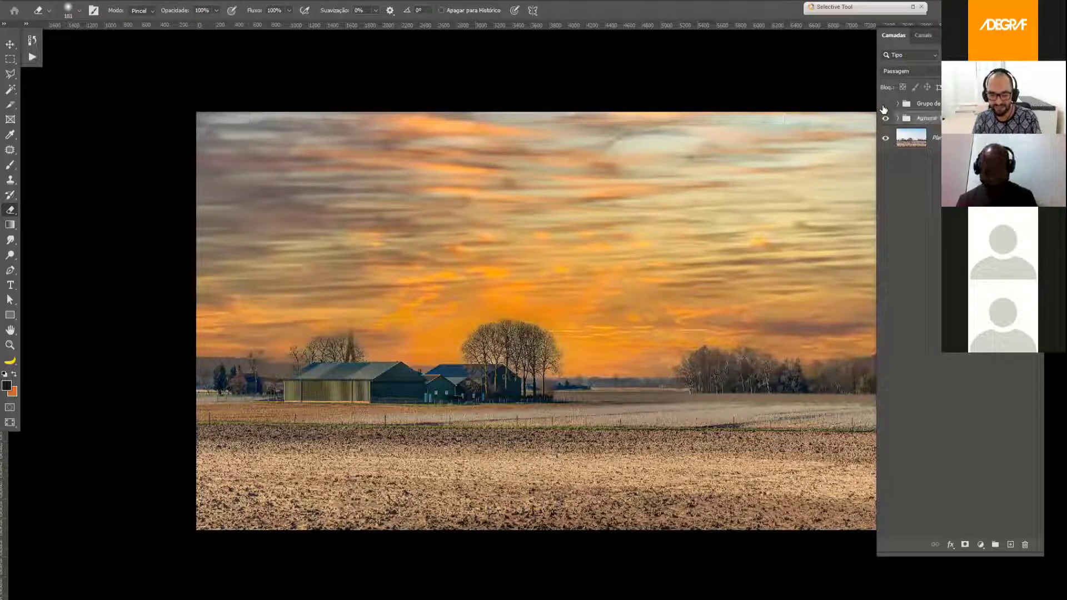
{"action": "left_click", "coordinate": [886, 104]}
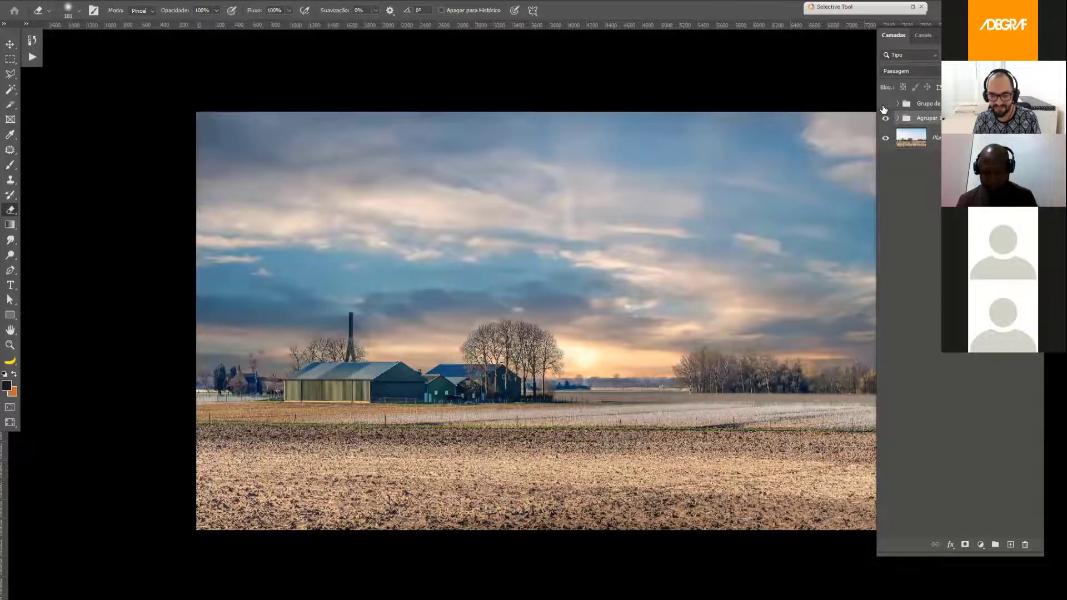
{"action": "left_click", "coordinate": [884, 107]}
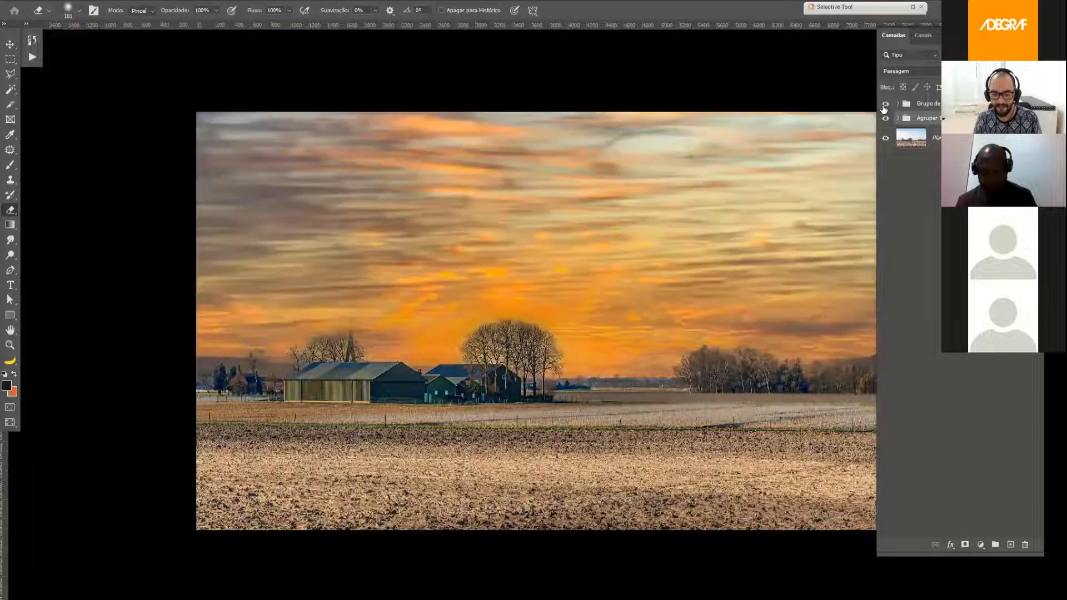
{"action": "left_click", "coordinate": [884, 104]}
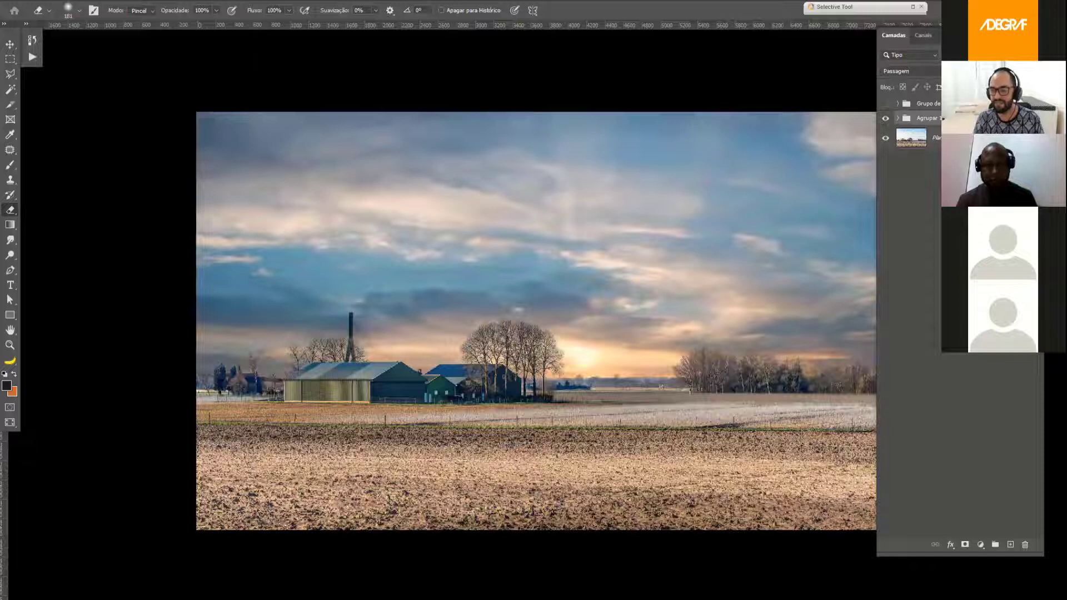
{"action": "key", "text": "Delete"}
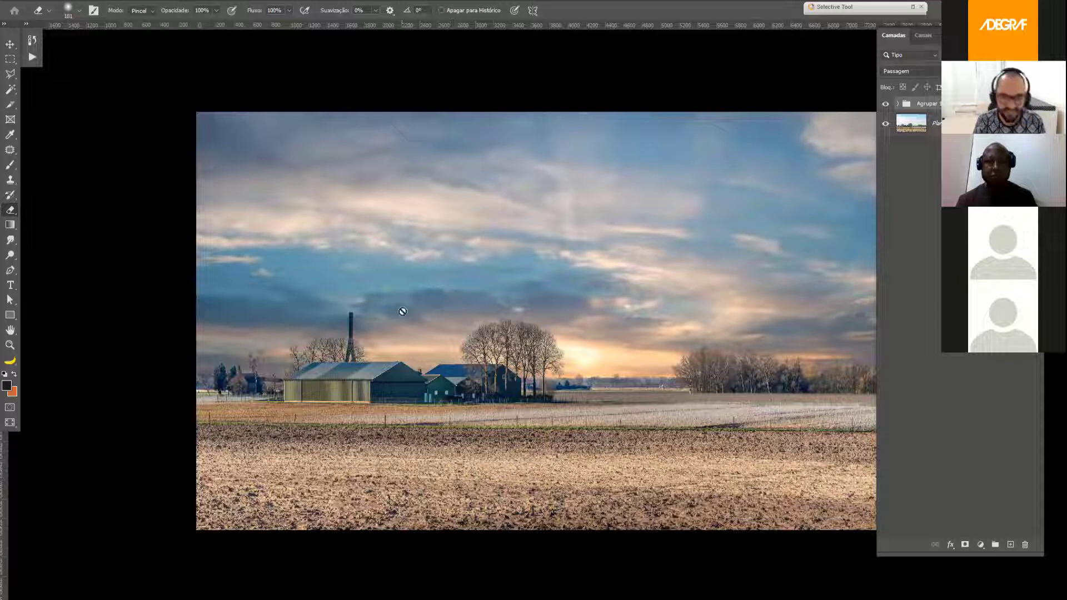
{"action": "scroll", "coordinate": [386, 287], "scroll_direction": "down", "scroll_amount": 1}
{"action": "scroll", "coordinate": [276, 243], "scroll_direction": "down", "scroll_amount": 1}
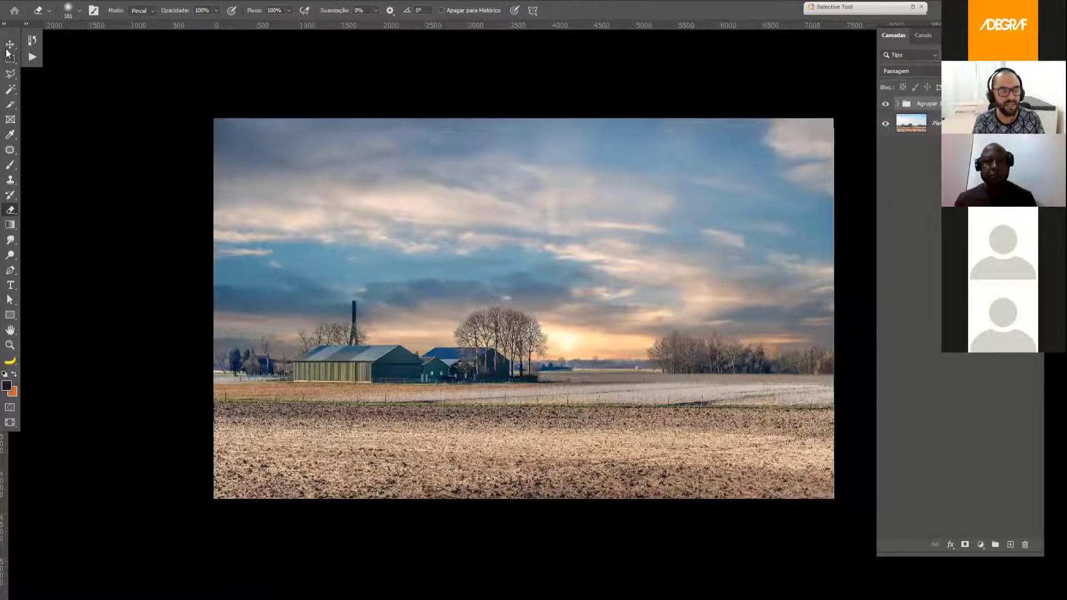
{"action": "left_click", "coordinate": [6, 50]}
{"action": "scroll", "coordinate": [344, 200], "scroll_direction": "down", "scroll_amount": 2}
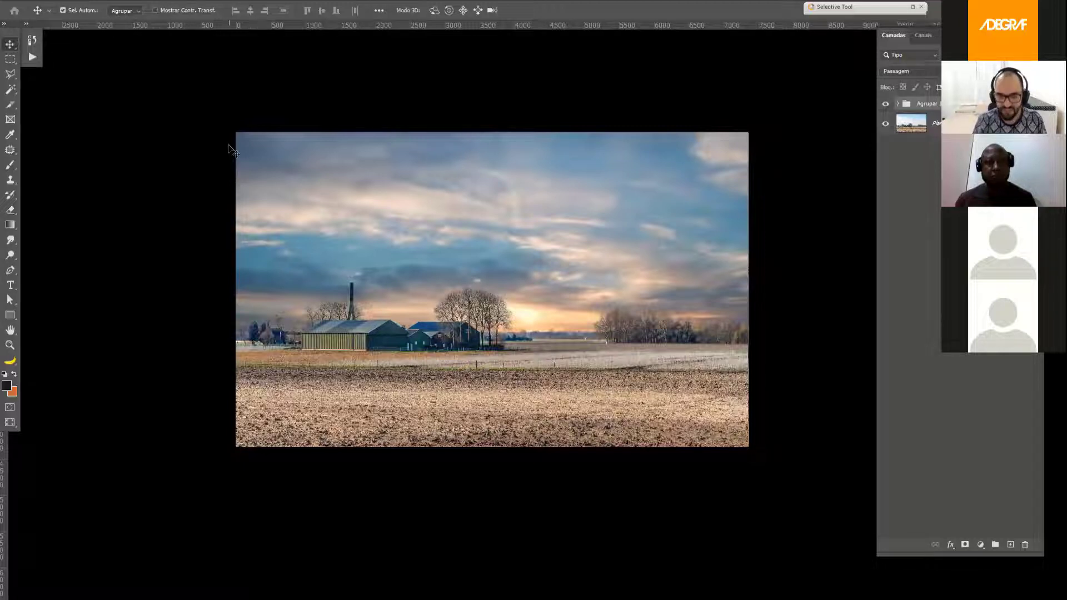
{"action": "scroll", "coordinate": [341, 278], "scroll_direction": "up", "scroll_amount": 5}
{"action": "scroll", "coordinate": [383, 278], "scroll_direction": "down", "scroll_amount": 1}
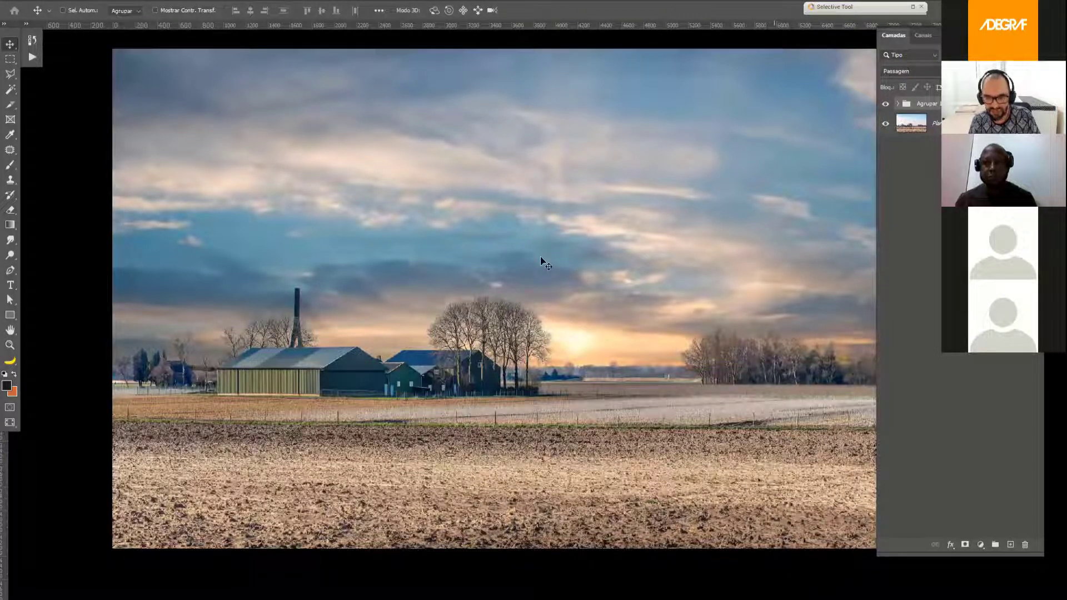
- Switch to the presentation document and show its slide on perspectives with the cubes and vanishing point
{"action": "key", "text": "ctrl+Tab"}
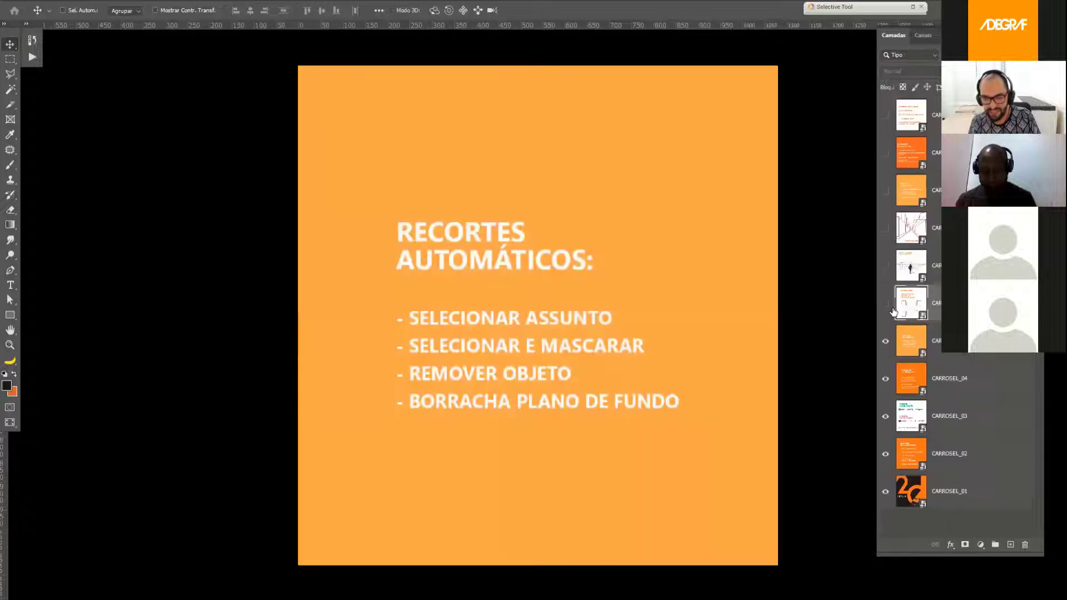
{"action": "left_click", "coordinate": [890, 307]}
{"action": "scroll", "coordinate": [519, 285], "scroll_direction": "down", "scroll_amount": 2}
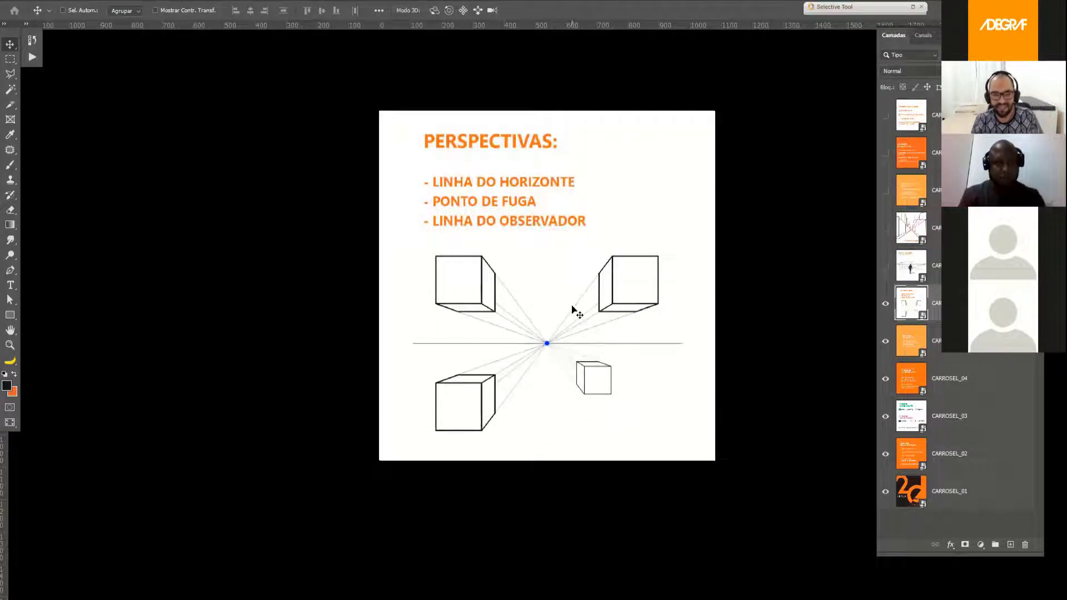
{"action": "key", "text": "Tab"}
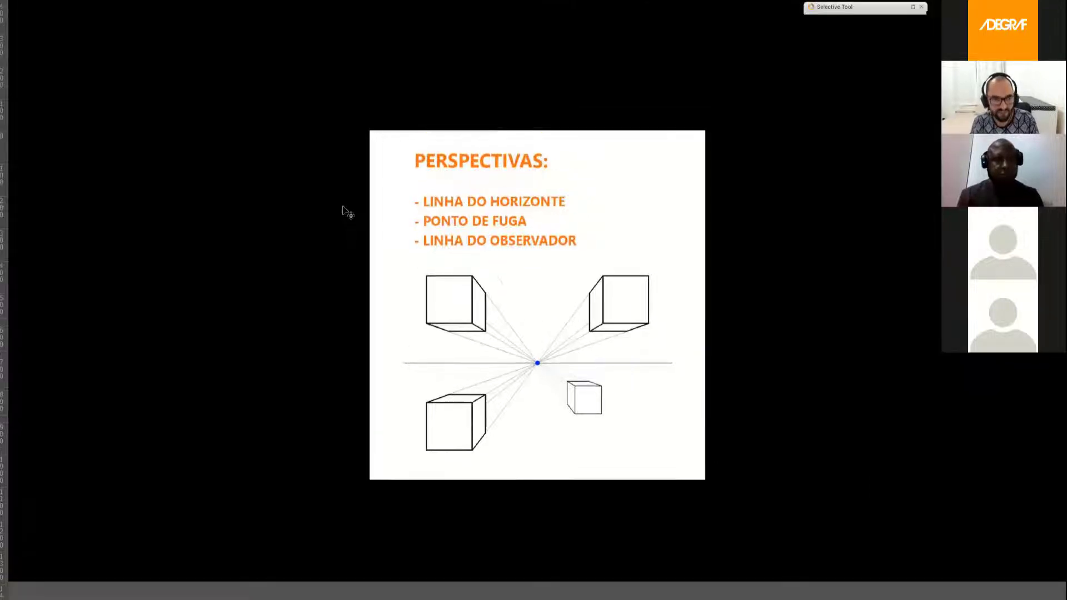
{"action": "key", "text": "Tab"}
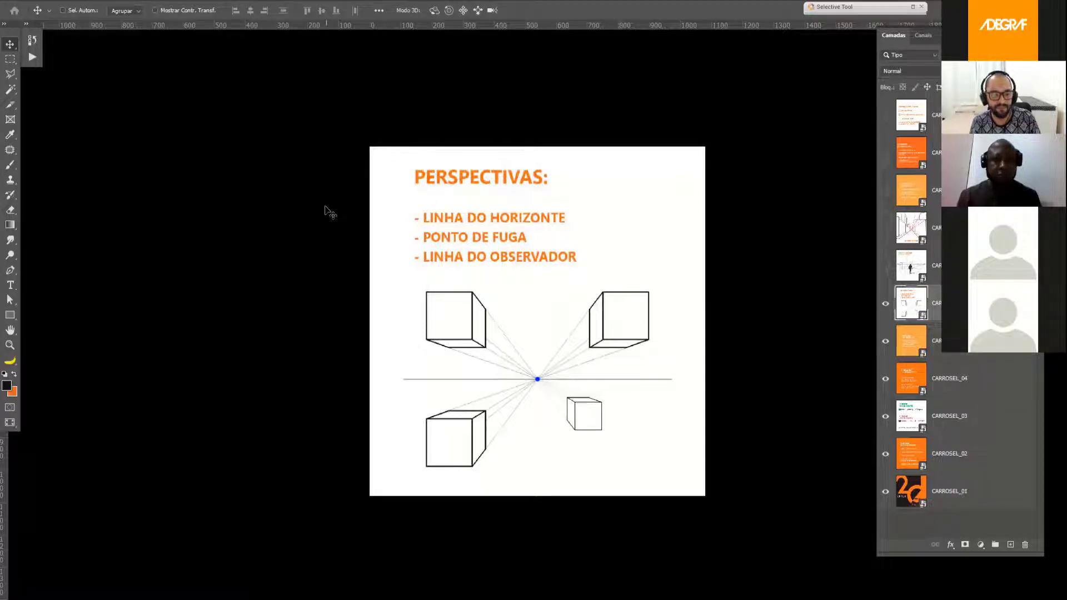
- Leave the full-screen view and switch to the APOCALIPTICA - ADEGRAF.psd document
{"action": "key", "text": "f"}
{"action": "left_click", "coordinate": [352, 44]}
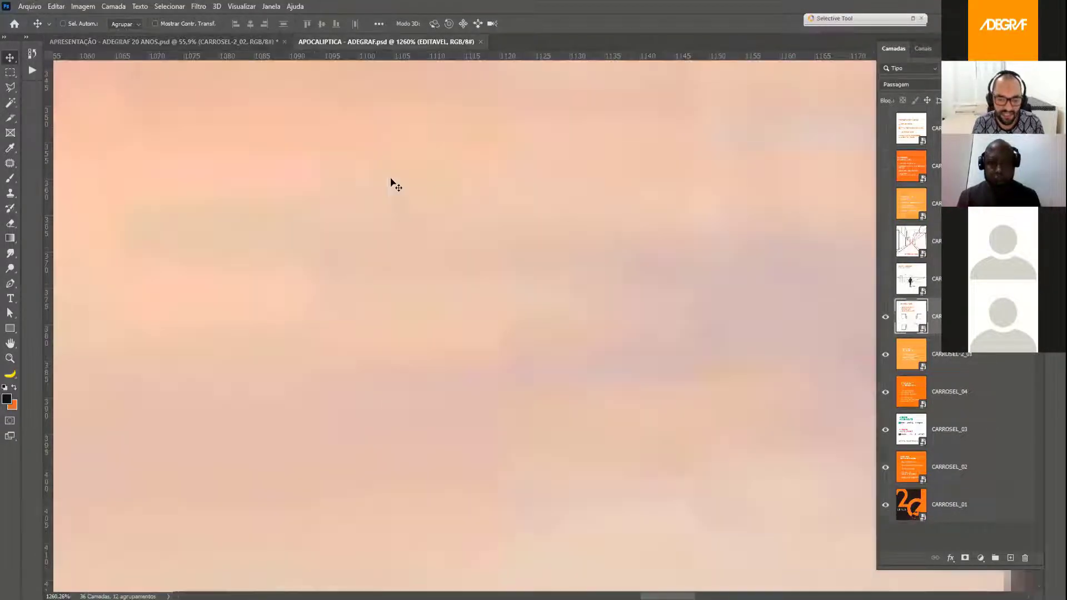
- Show the whole apocalyptic composition on the canvas and display its rule-of-thirds guides
{"action": "key", "text": "ctrl+0"}
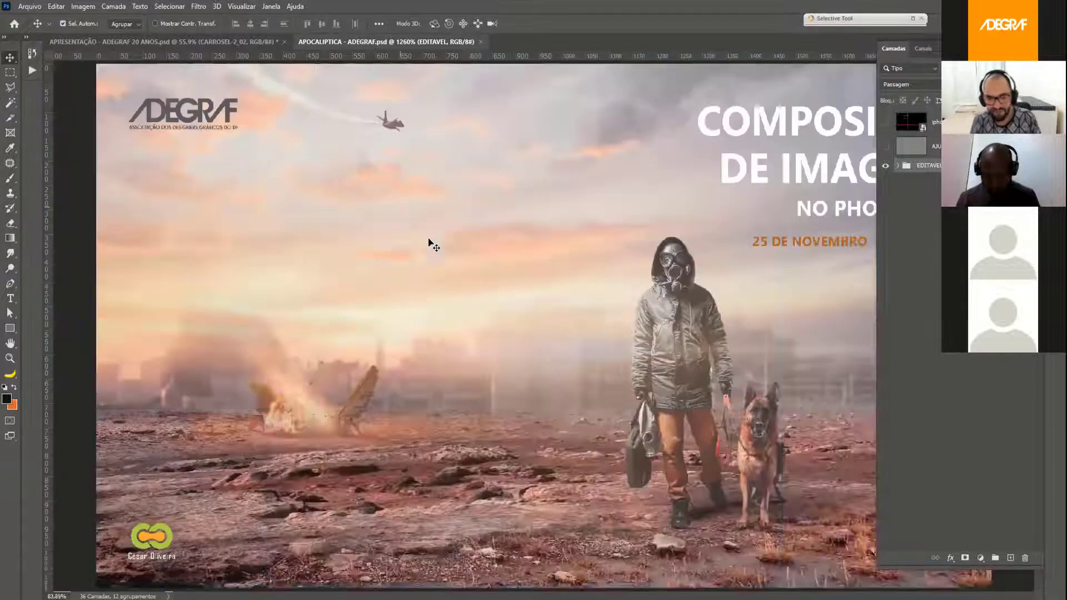
{"action": "scroll", "coordinate": [493, 369], "scroll_direction": "down", "scroll_amount": 3}
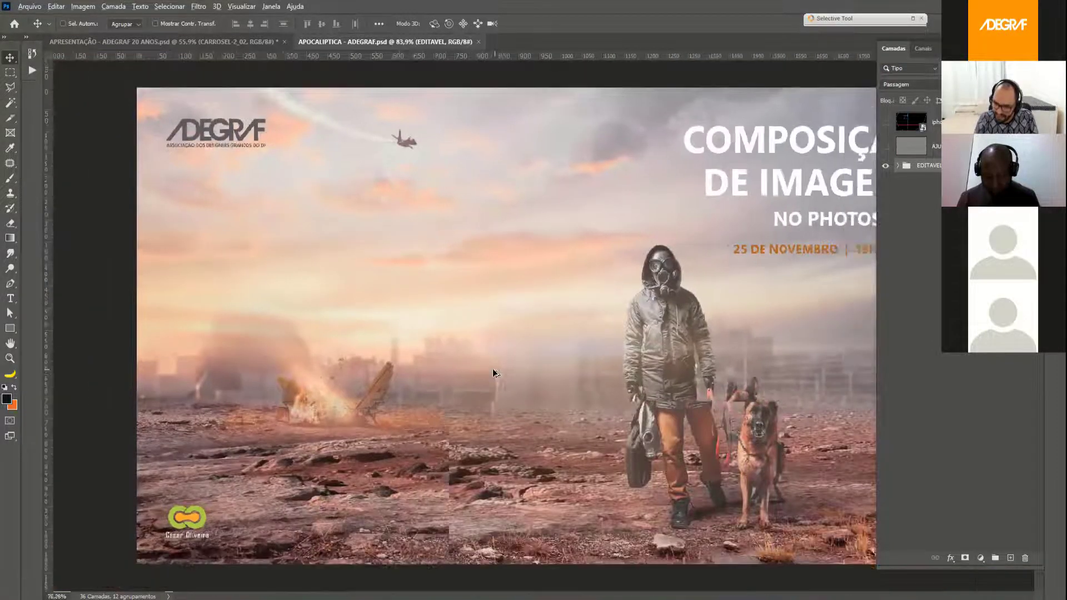
{"action": "scroll", "coordinate": [492, 369], "scroll_direction": "down", "scroll_amount": 1}
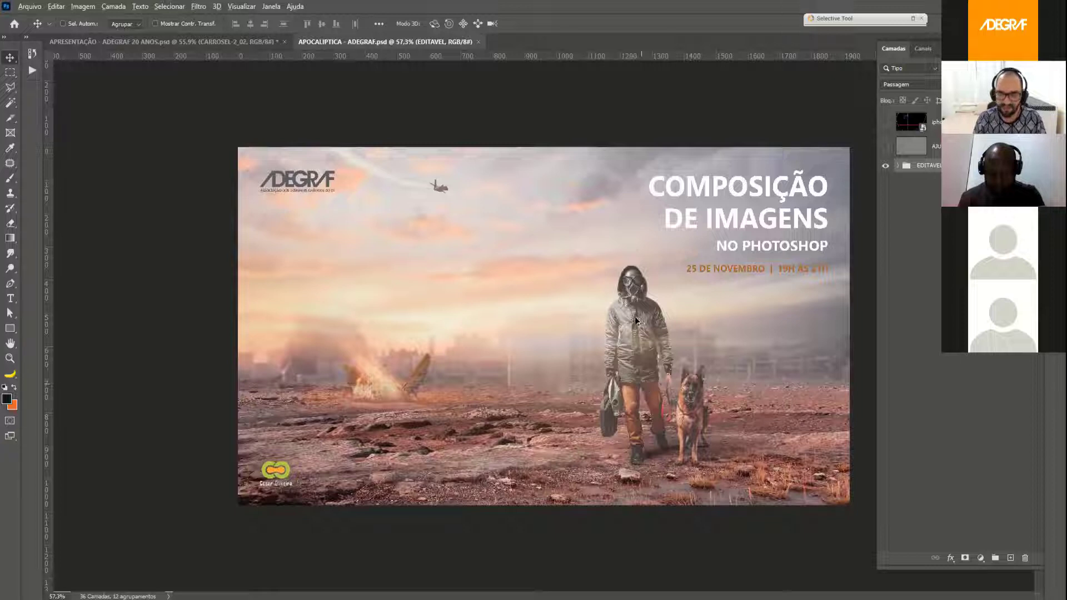
{"action": "scroll", "coordinate": [634, 337], "scroll_direction": "down", "scroll_amount": 1}
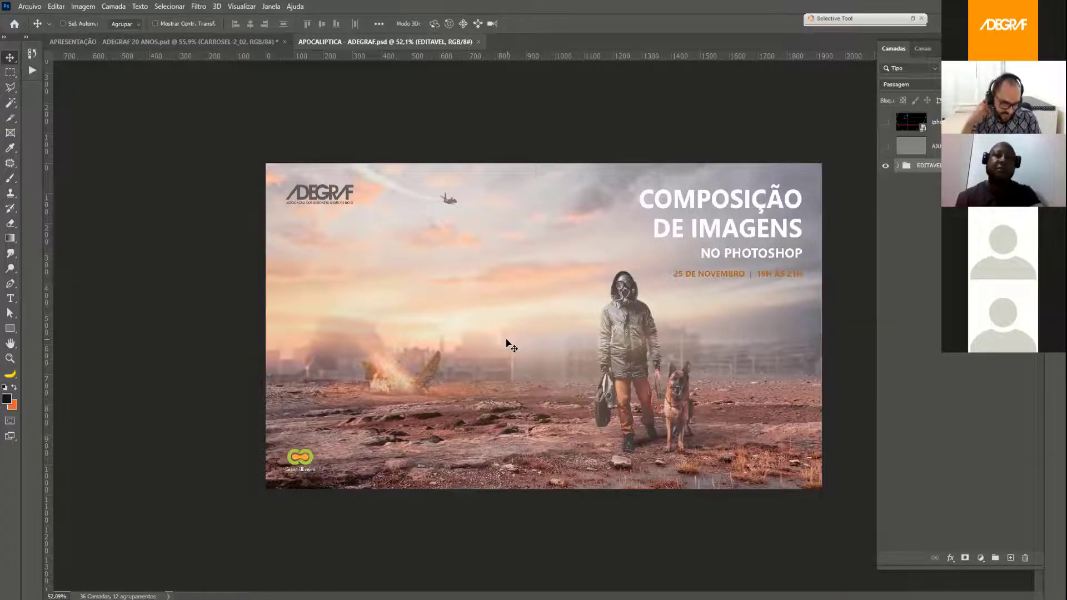
{"action": "key", "text": "ctrl+semicolon"}
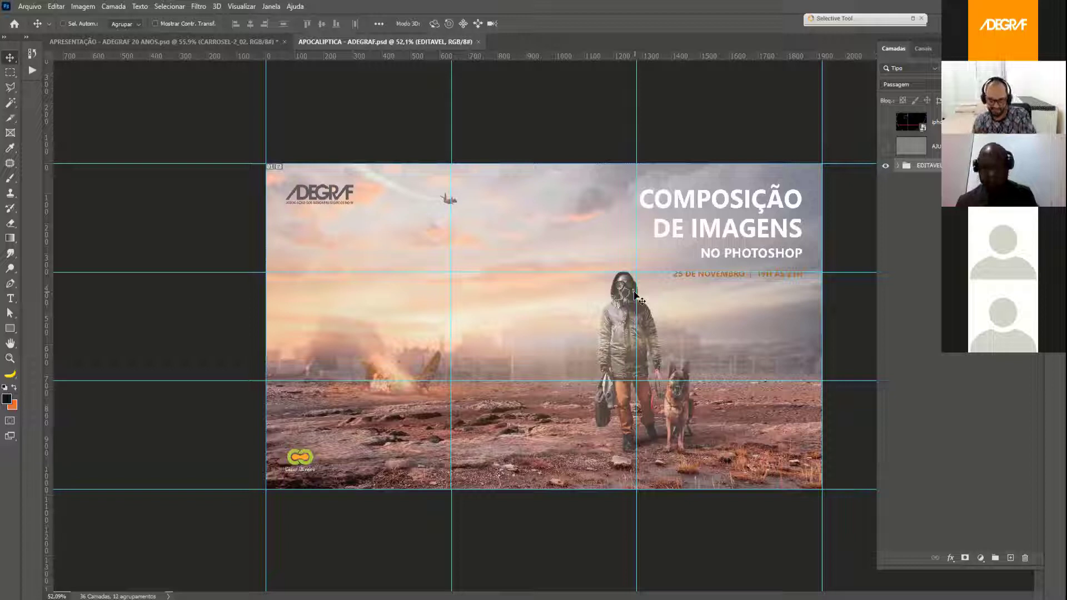
- Add an empty layer directly above the EDITAVEL group and hide it
{"action": "scroll", "coordinate": [635, 295], "scroll_direction": "up", "scroll_amount": 2}
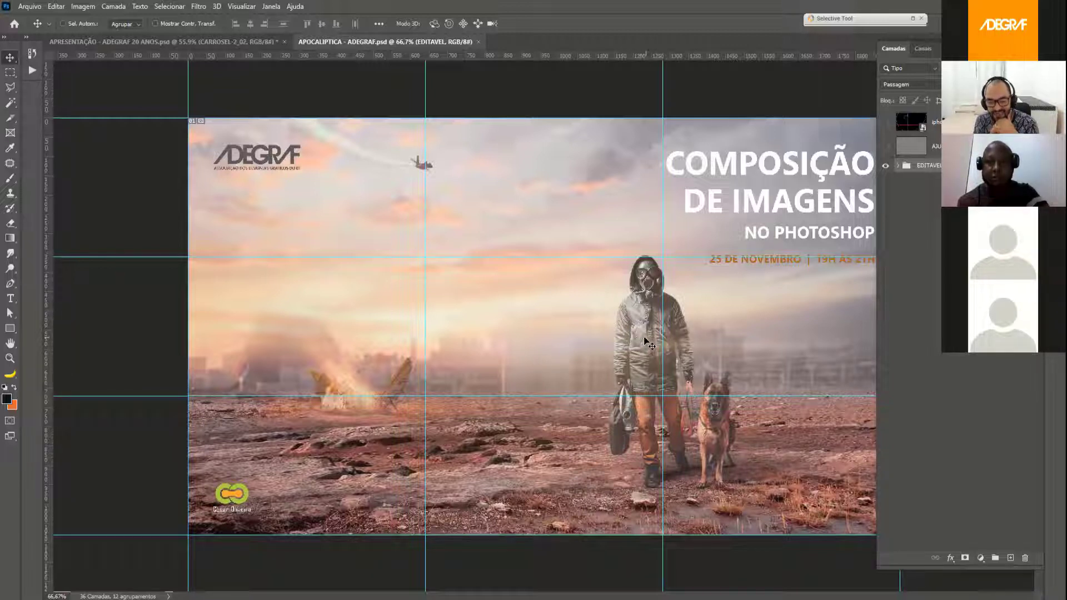
{"action": "left_click", "coordinate": [1011, 558]}
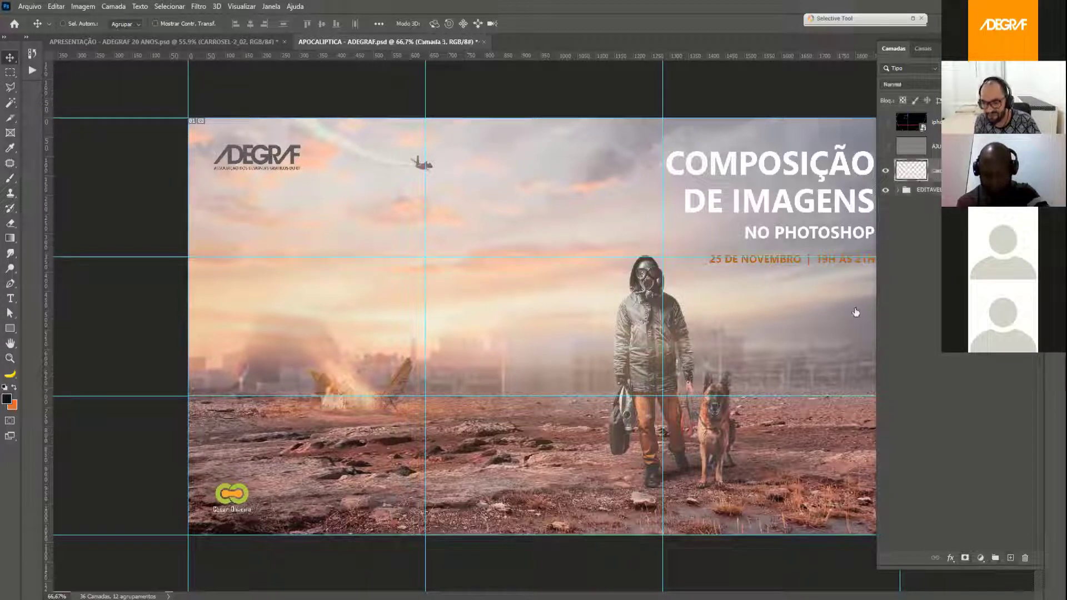
{"action": "left_click", "coordinate": [886, 172]}
- Make the gray AJUDA layer visible and set its blend mode to Sobrepor
{"action": "left_click", "coordinate": [937, 146]}
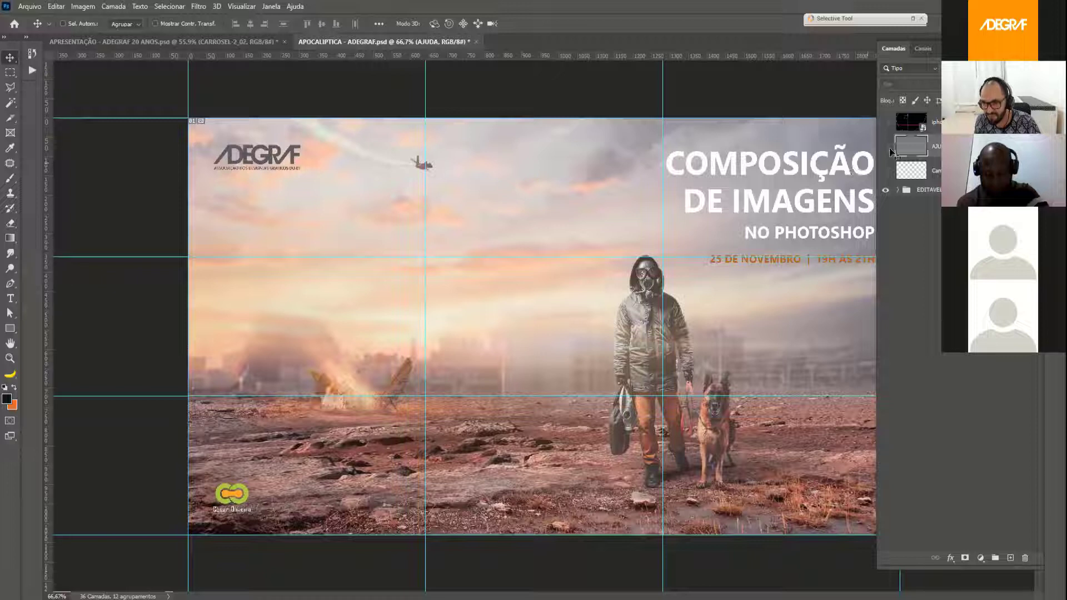
{"action": "left_click", "coordinate": [887, 147]}
{"action": "left_click", "coordinate": [916, 84]}
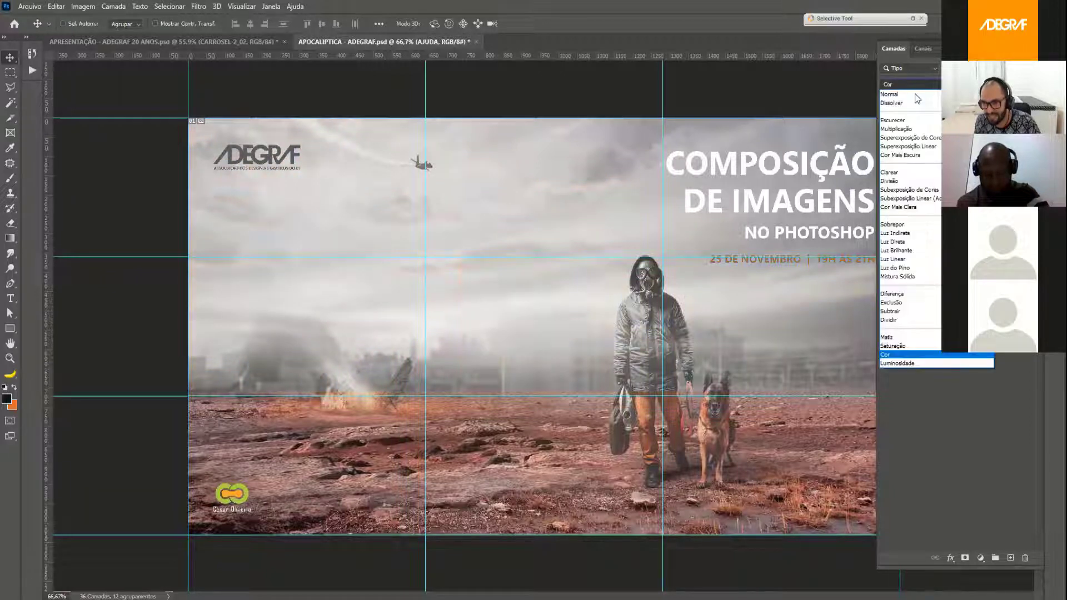
{"action": "left_click", "coordinate": [904, 224]}
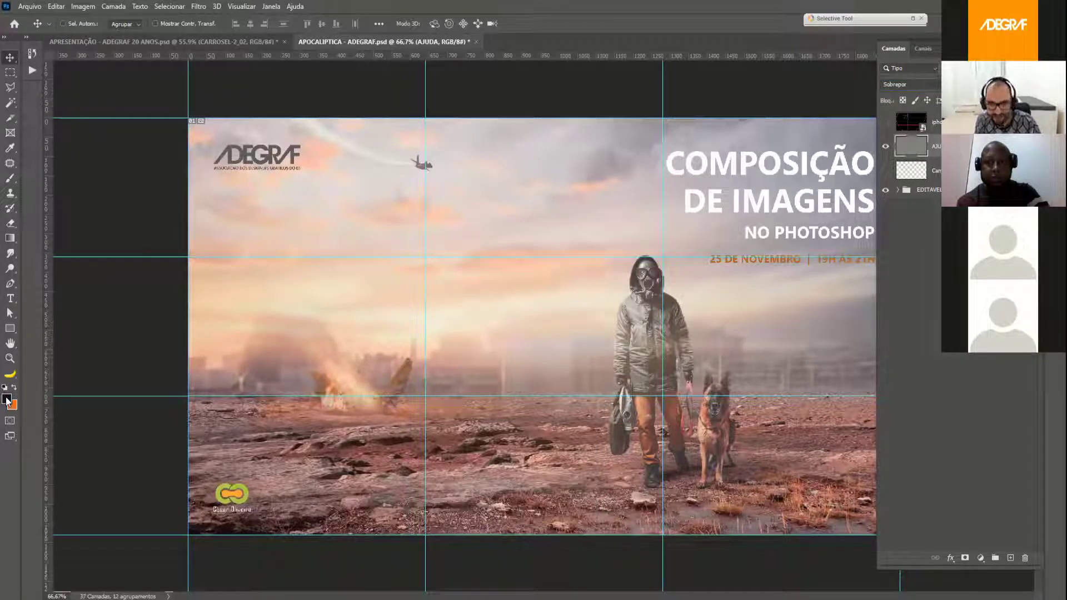
- Set the foreground colour to neutral gray with hue 0, saturation 0 and brightness 50
{"action": "left_click", "coordinate": [6, 399]}
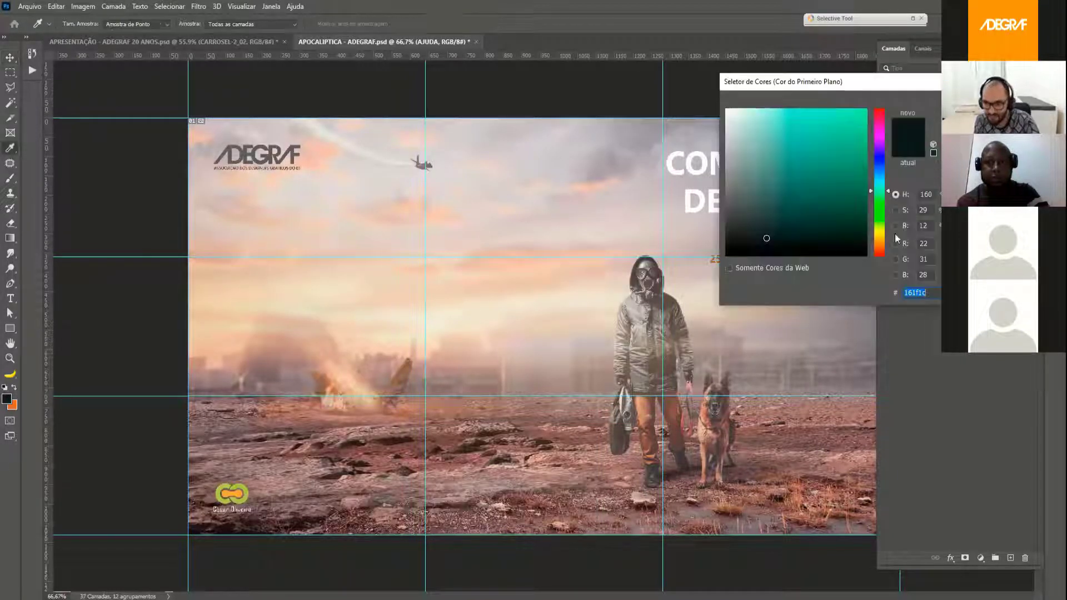
{"action": "double_click", "coordinate": [912, 192]}
{"action": "key", "text": "BackSpace"}
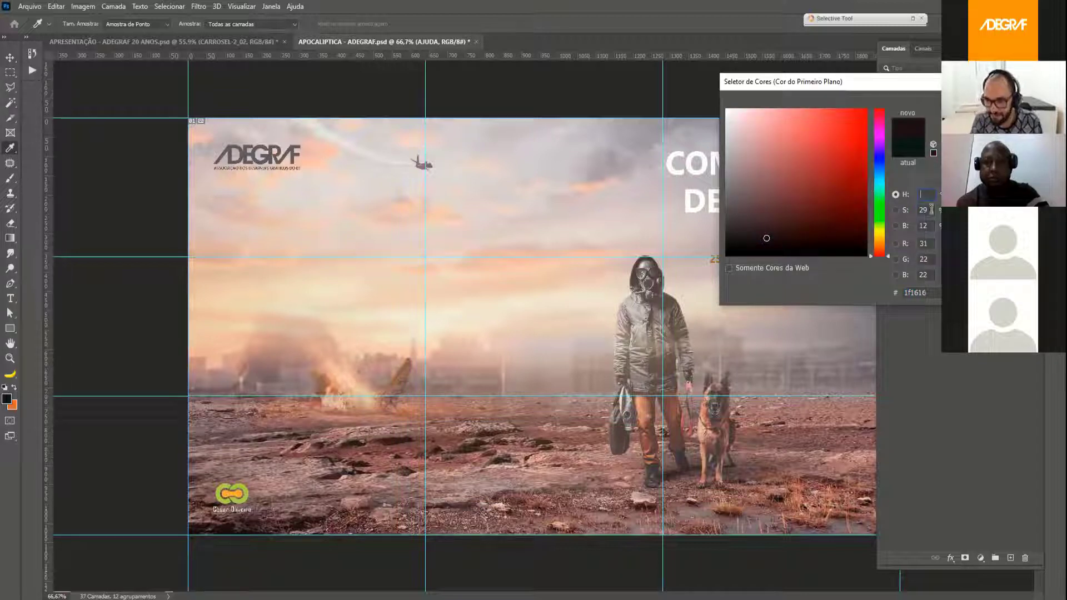
{"action": "left_click", "coordinate": [902, 210]}
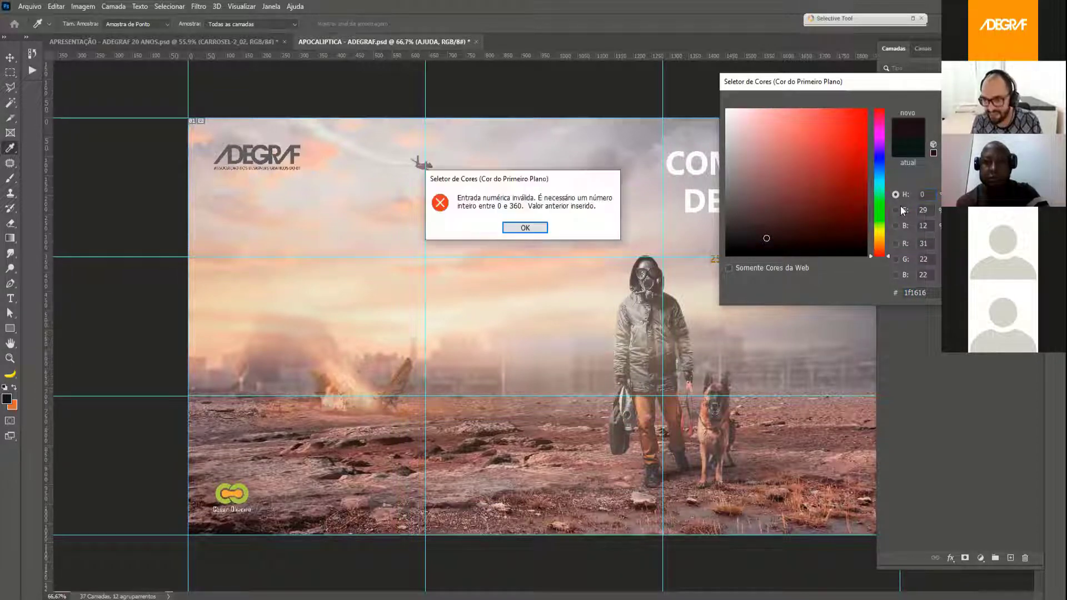
{"action": "left_click", "coordinate": [525, 228]}
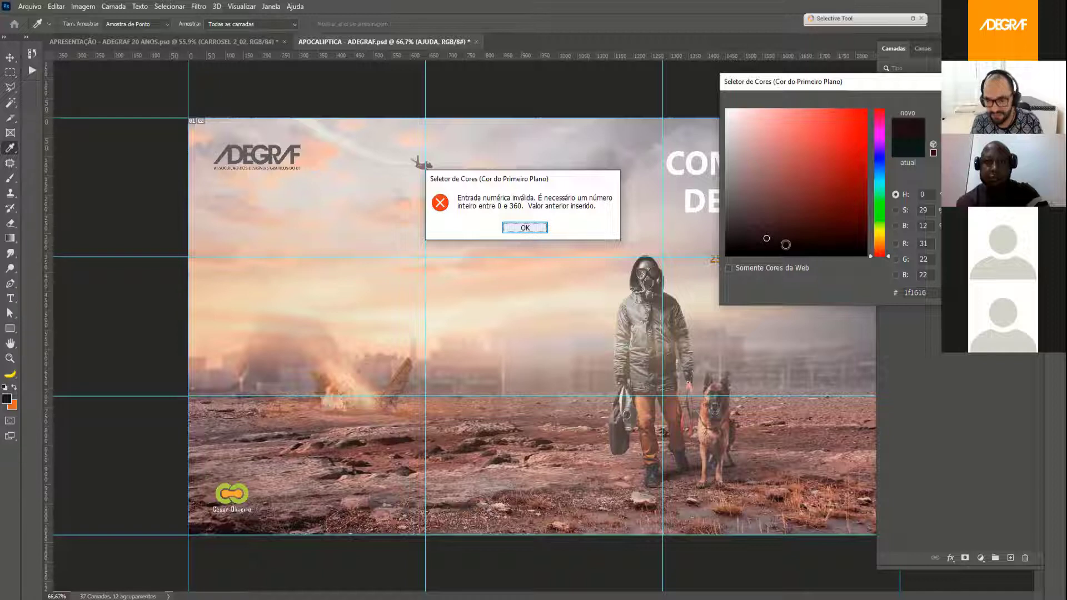
{"action": "type", "text": "0"}
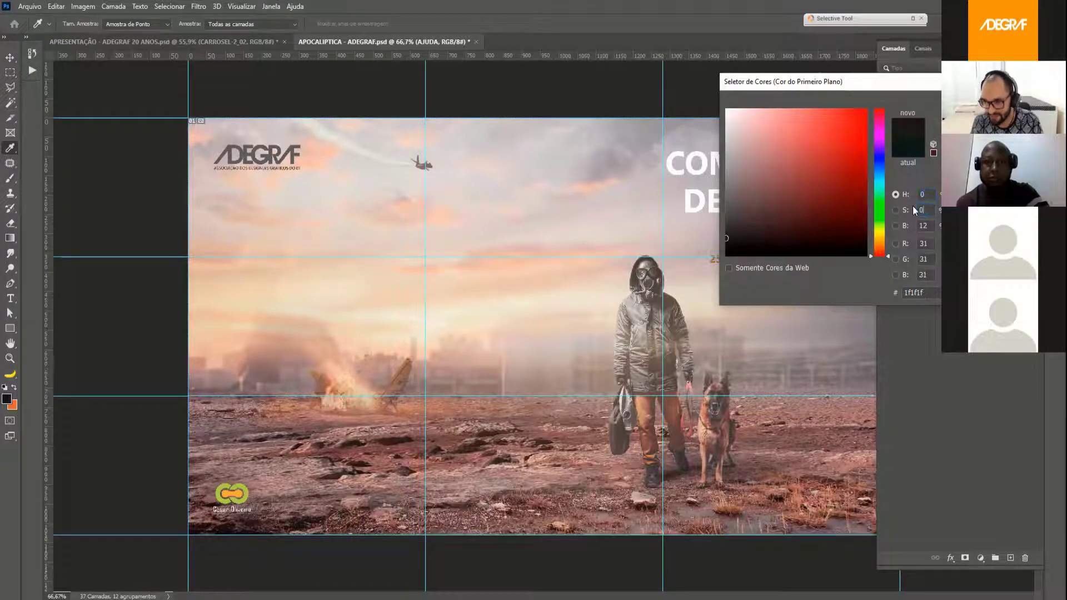
{"action": "key", "text": "Tab"}
{"action": "type", "text": "50"}
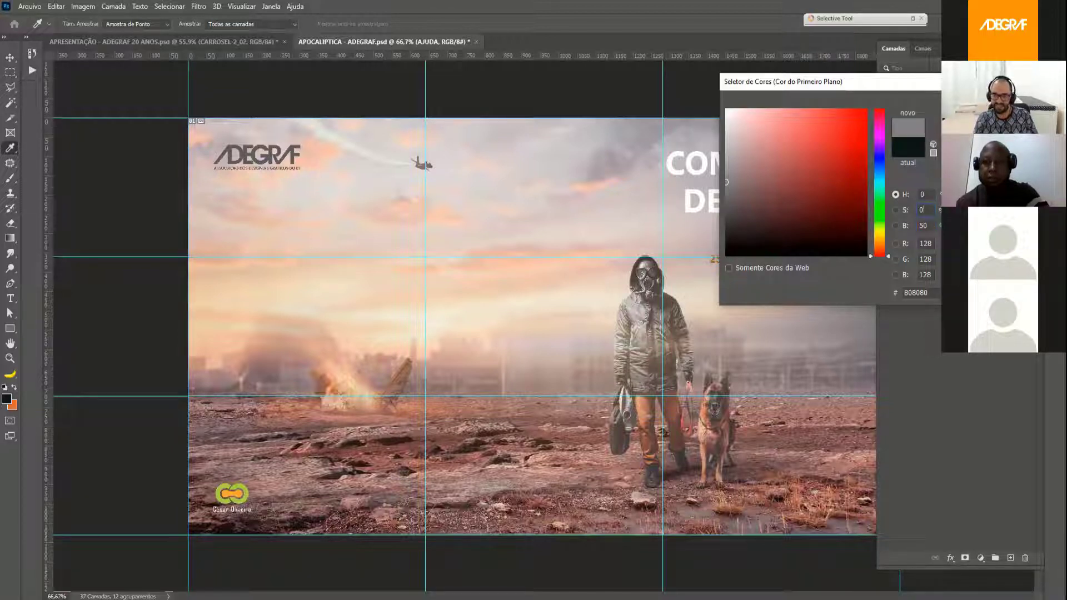
{"action": "key", "text": "Return"}
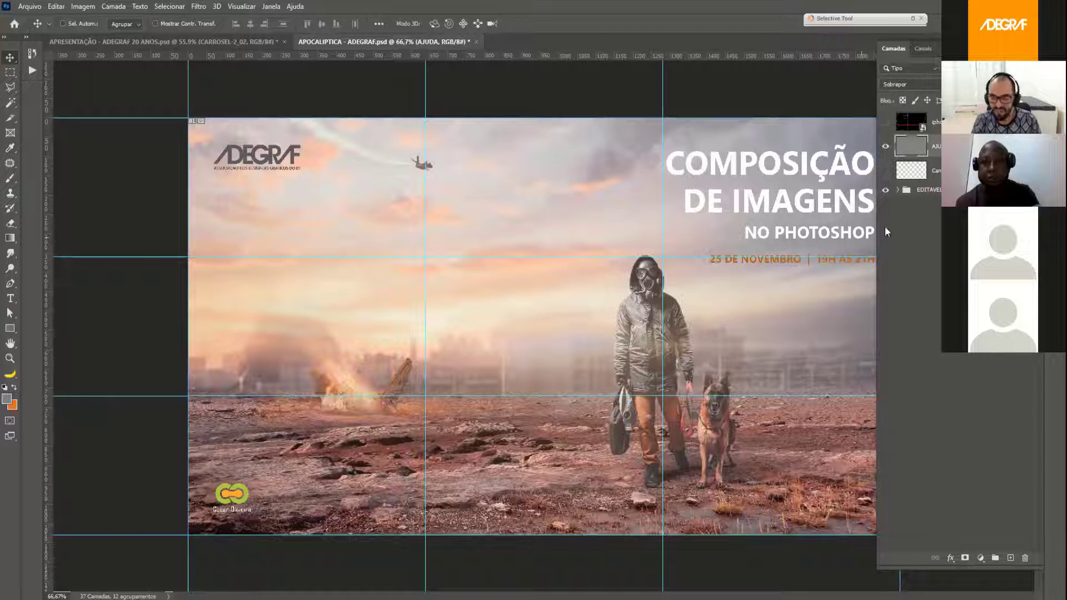
- Look through the blend modes for the AJUDA layer and compare the image with that layer off and on
{"action": "left_click", "coordinate": [908, 89]}
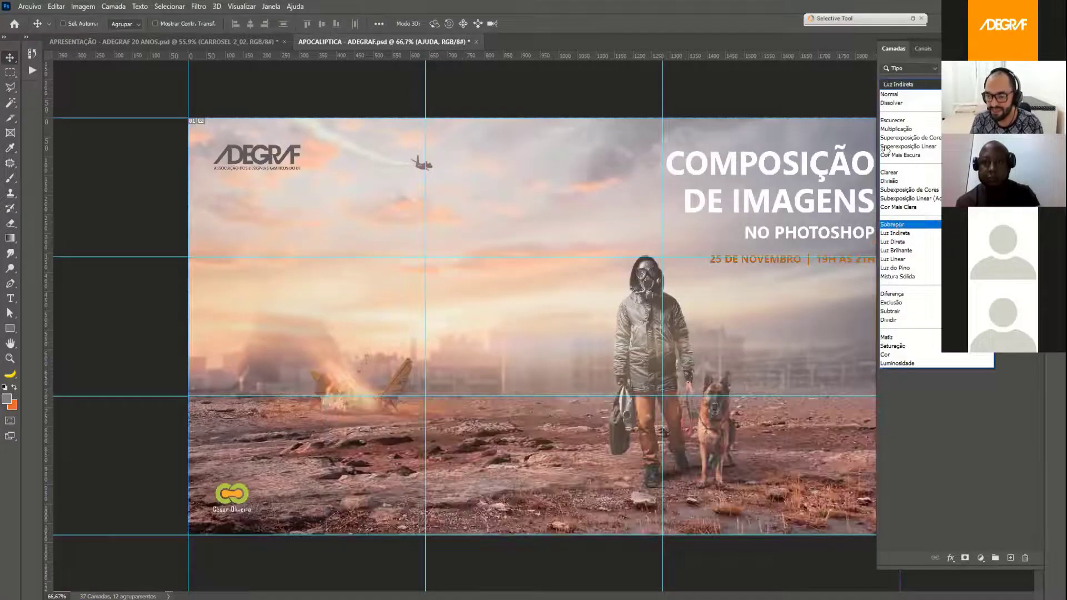
{"action": "left_click", "coordinate": [887, 148]}
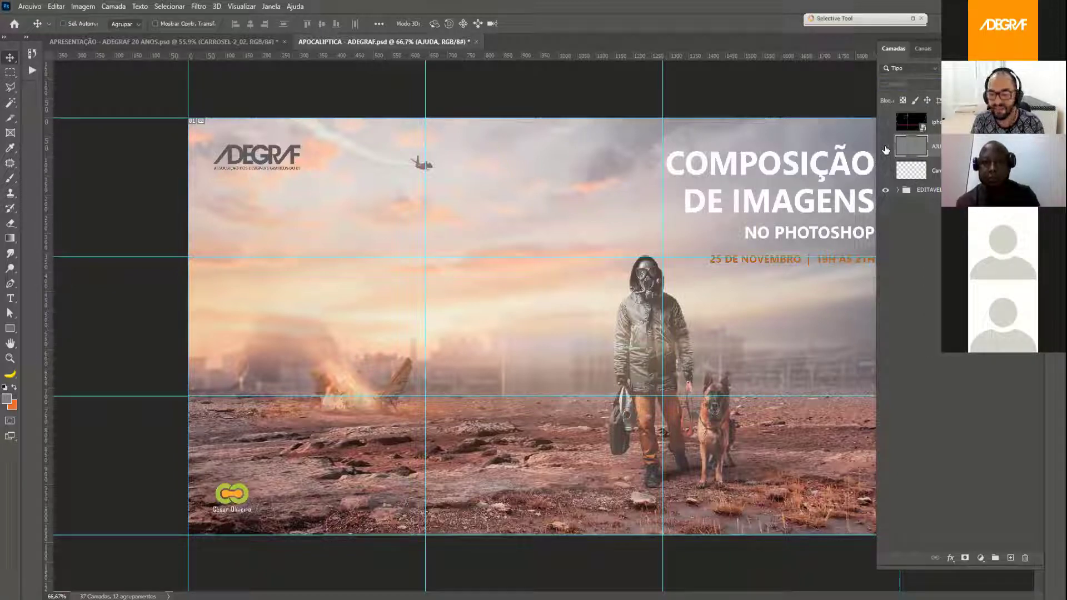
{"action": "left_click", "coordinate": [886, 146]}
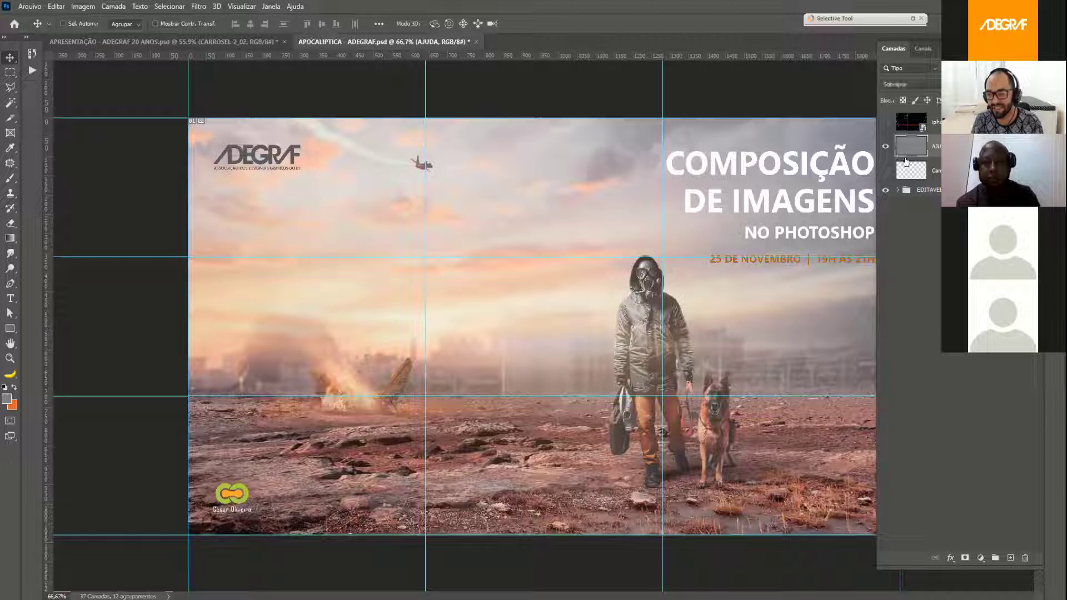
- Examine the highlights and shadows on the masked man's jacket up close
{"action": "scroll", "coordinate": [732, 391], "scroll_direction": "up", "scroll_amount": 1}
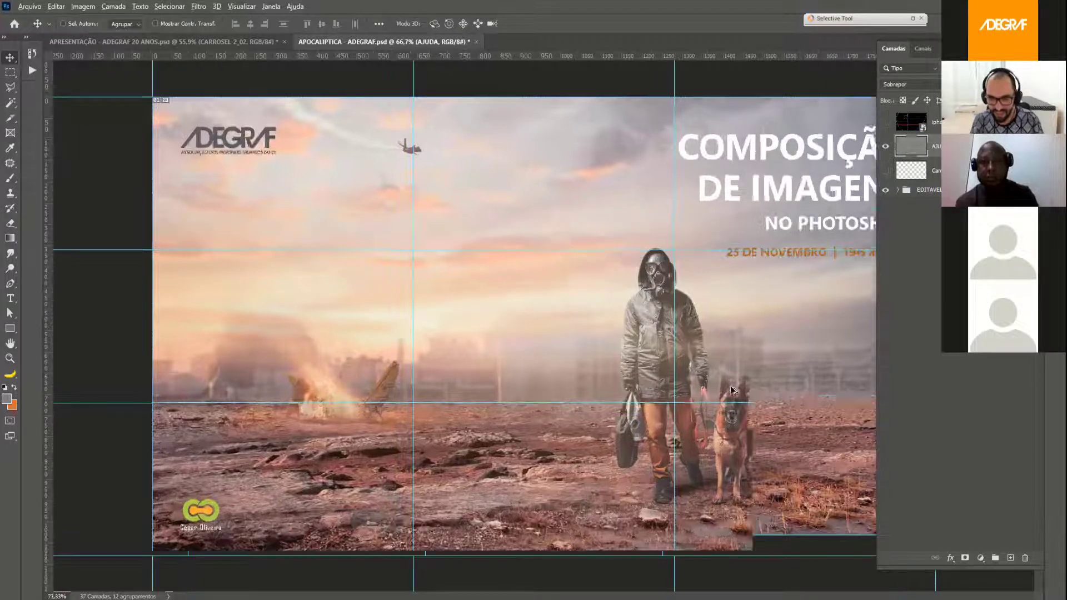
{"action": "scroll", "coordinate": [731, 391], "scroll_direction": "up", "scroll_amount": 4}
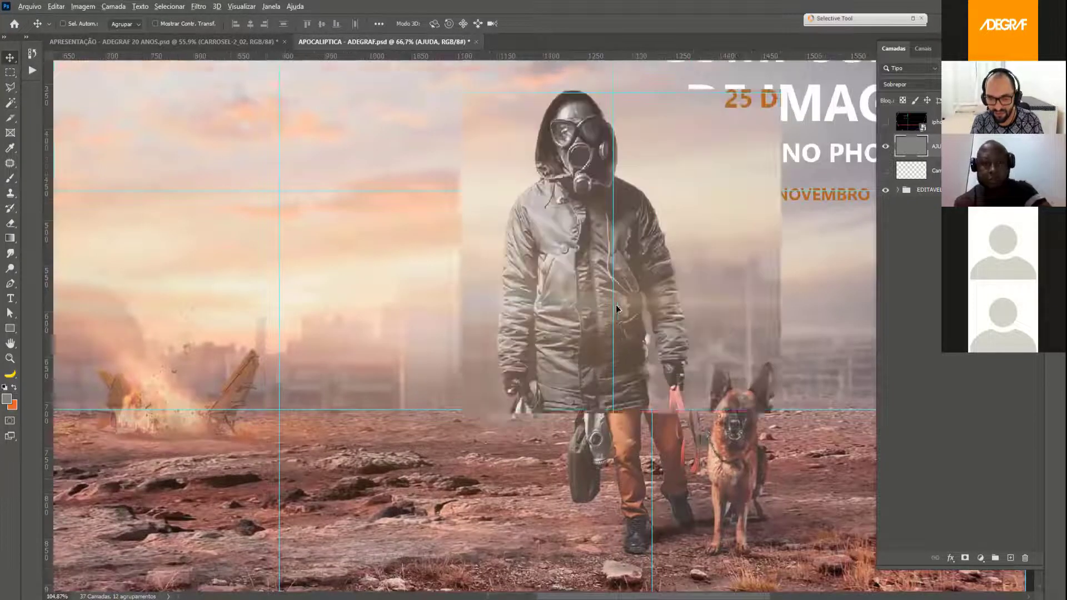
{"action": "scroll", "coordinate": [617, 309], "scroll_direction": "up", "scroll_amount": 4}
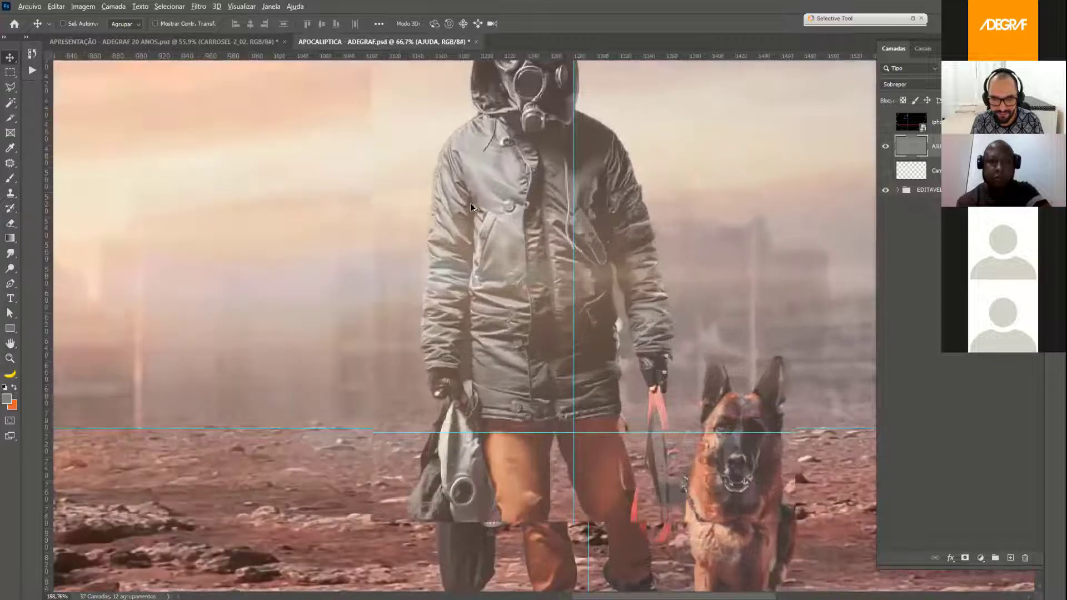
{"action": "scroll", "coordinate": [424, 165], "scroll_direction": "up", "scroll_amount": 4}
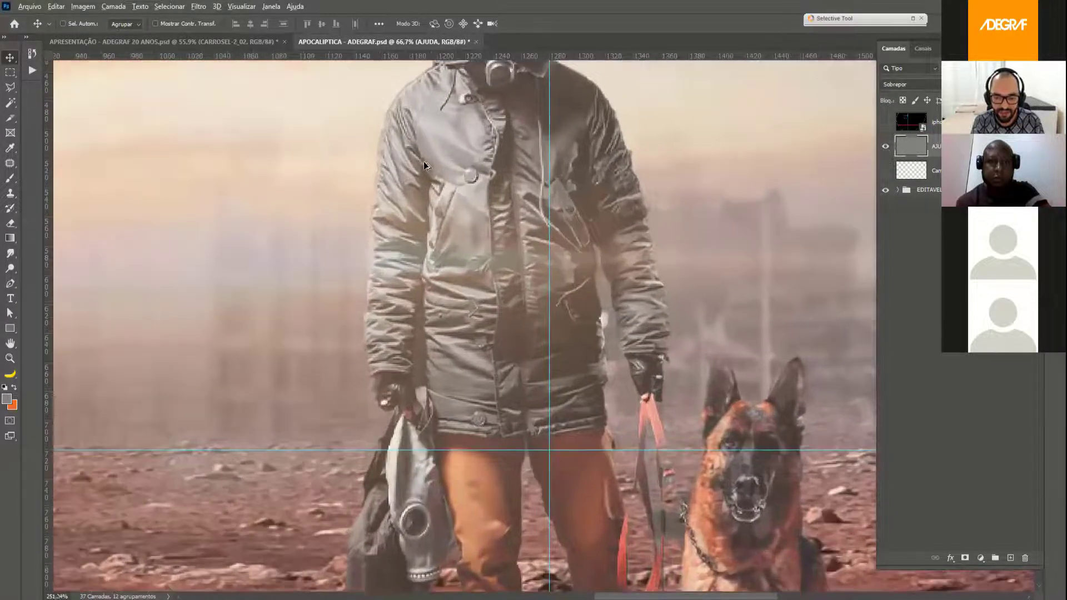
{"action": "scroll", "coordinate": [423, 161], "scroll_direction": "up", "scroll_amount": 2}
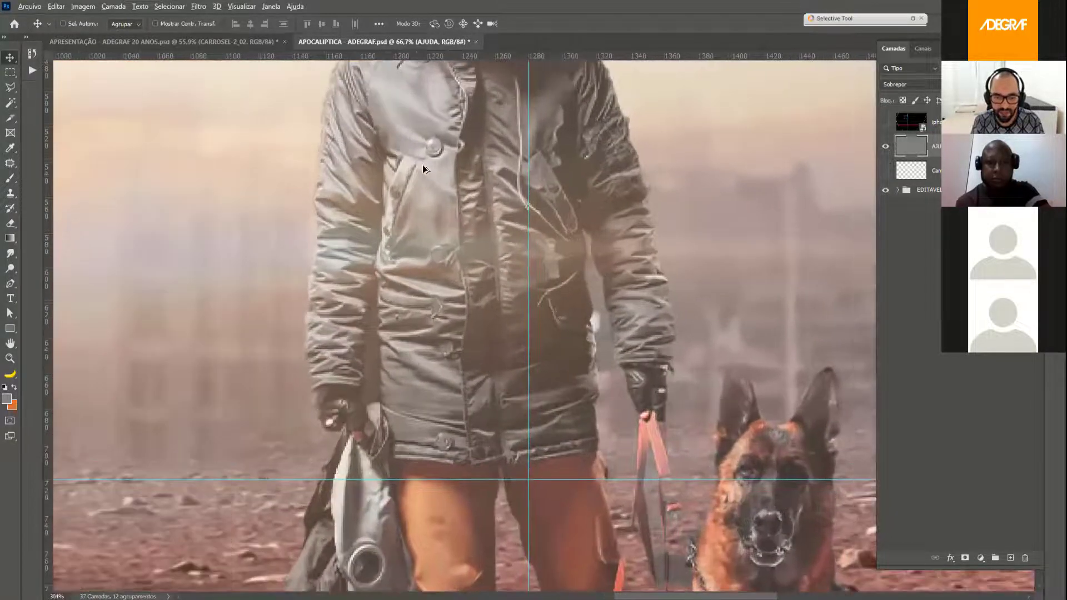
{"action": "scroll", "coordinate": [423, 166], "scroll_direction": "up", "scroll_amount": 2}
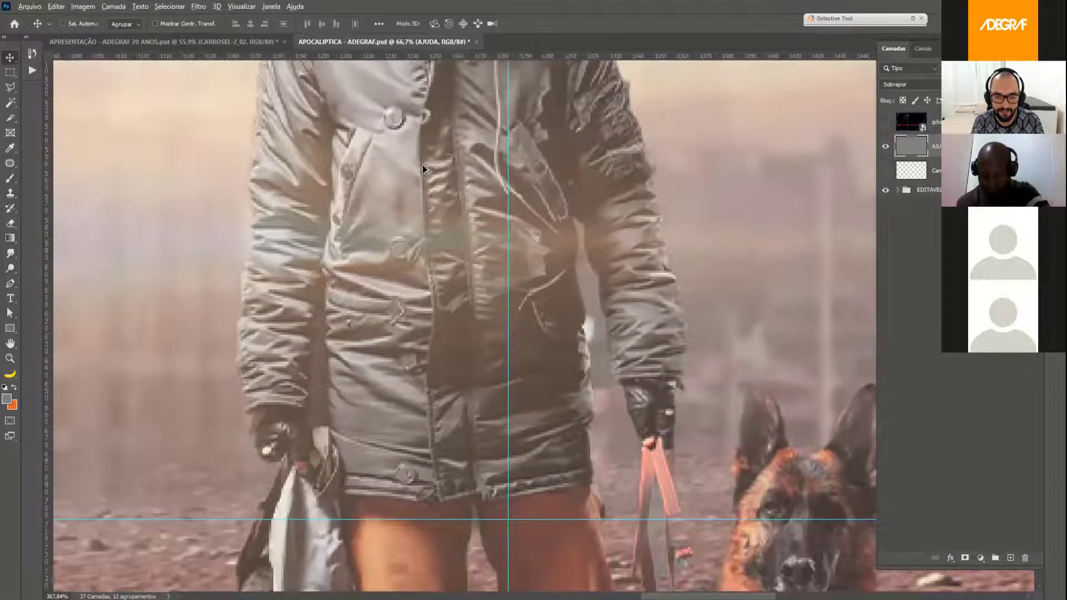
{"action": "scroll", "coordinate": [423, 168], "scroll_direction": "up", "scroll_amount": 3}
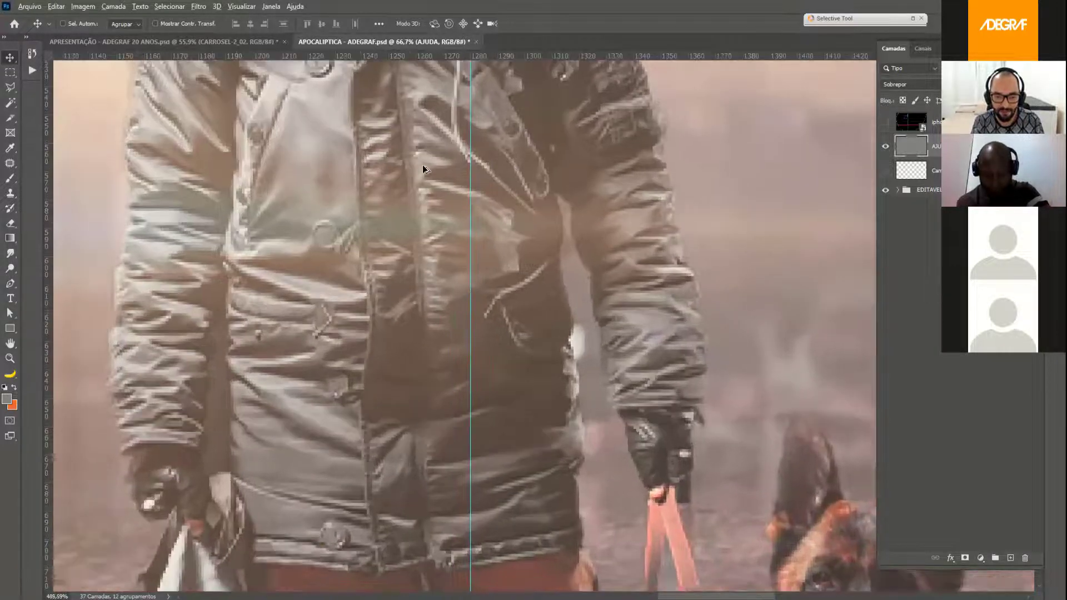
{"action": "scroll", "coordinate": [423, 165], "scroll_direction": "up", "scroll_amount": 3}
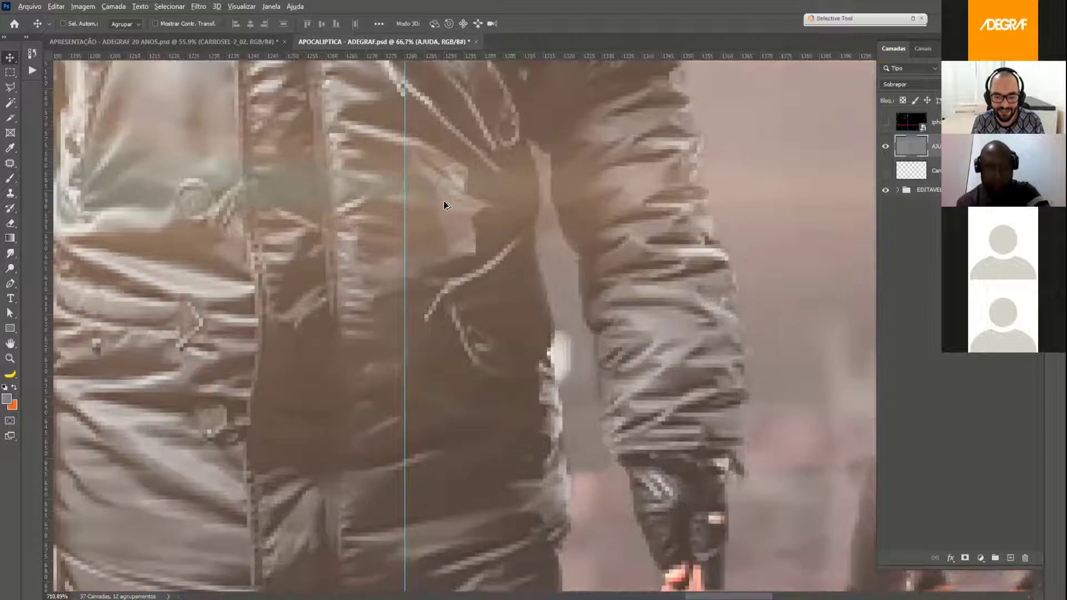
{"action": "scroll", "coordinate": [444, 201], "scroll_direction": "up", "scroll_amount": 2}
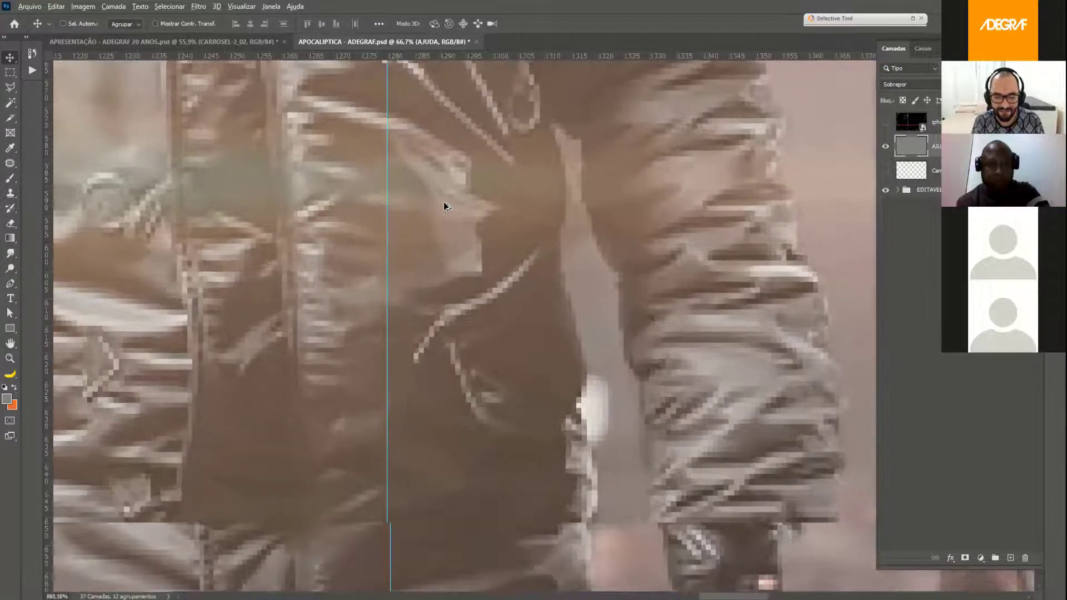
{"action": "scroll", "coordinate": [445, 206], "scroll_direction": "up", "scroll_amount": 1}
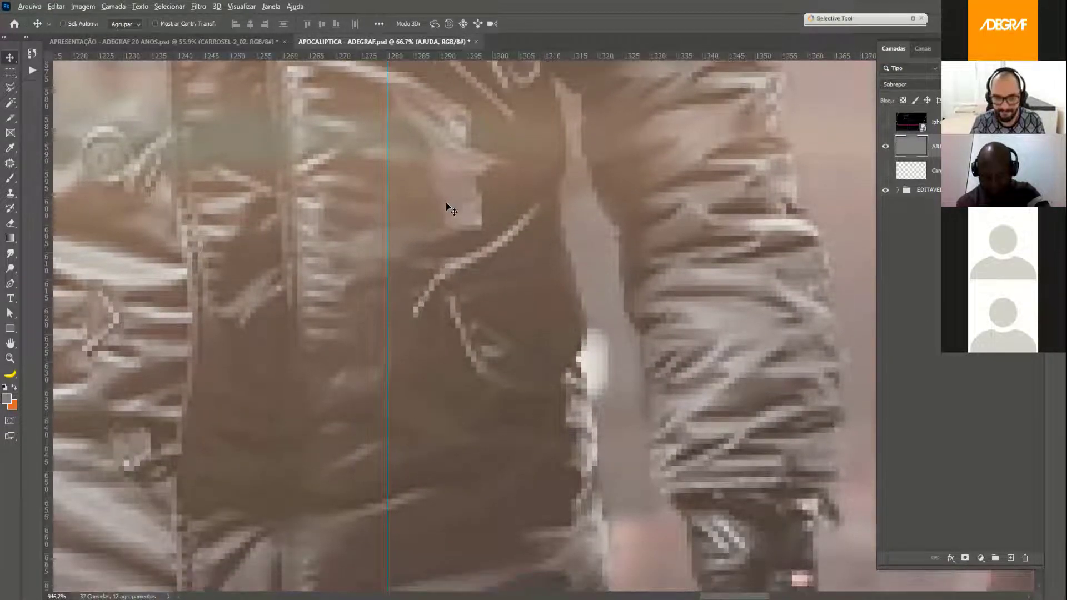
{"action": "scroll", "coordinate": [447, 206], "scroll_direction": "down", "scroll_amount": 2}
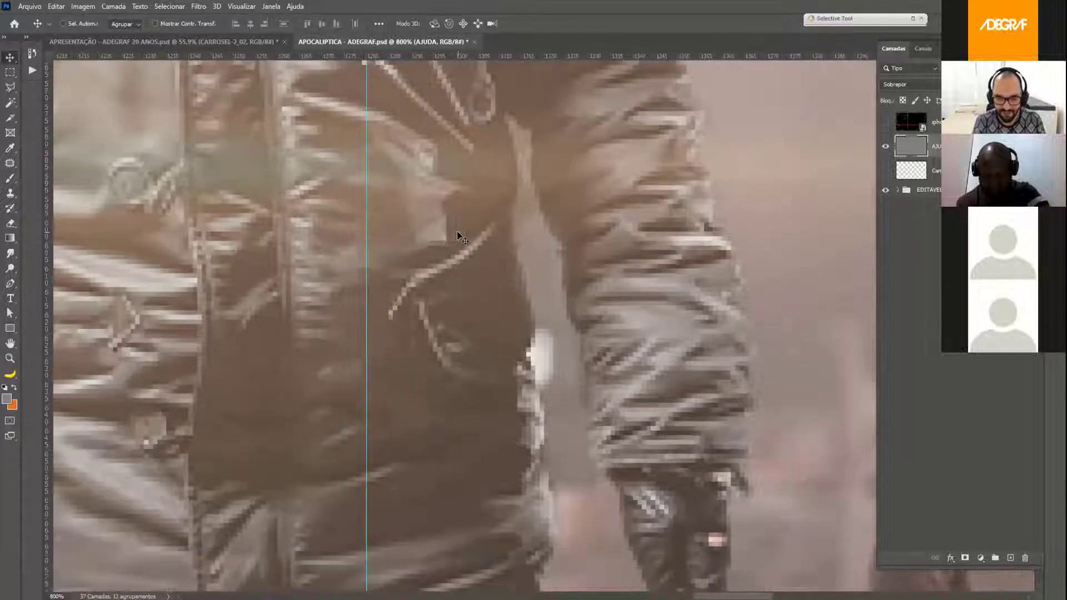
{"action": "key", "text": "ctrl+minus"}
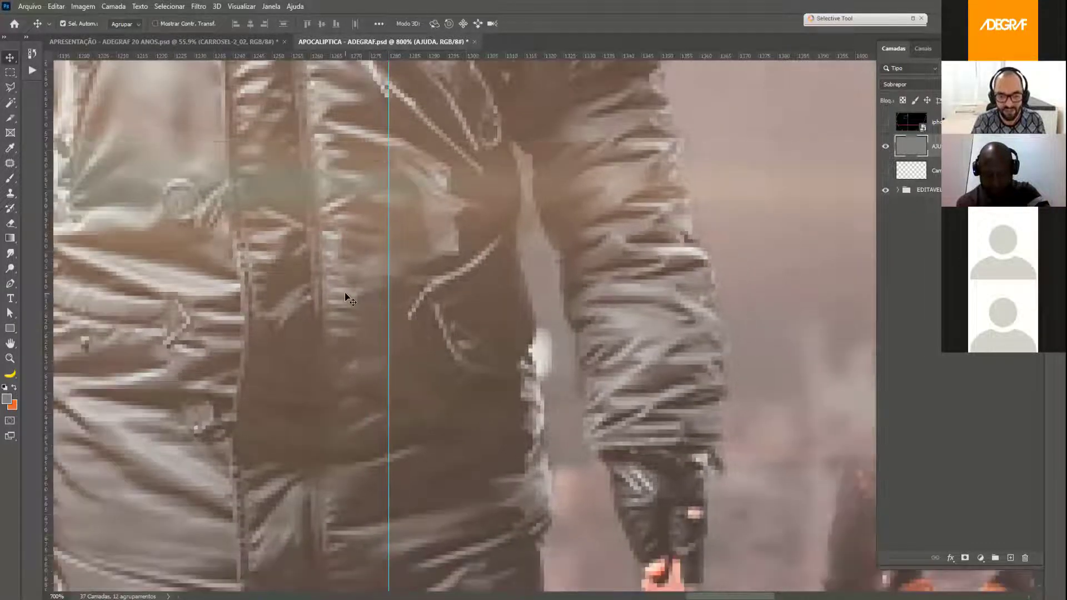
{"action": "key", "text": "ctrl+minus"}
{"action": "key", "text": "ctrl+minus"}
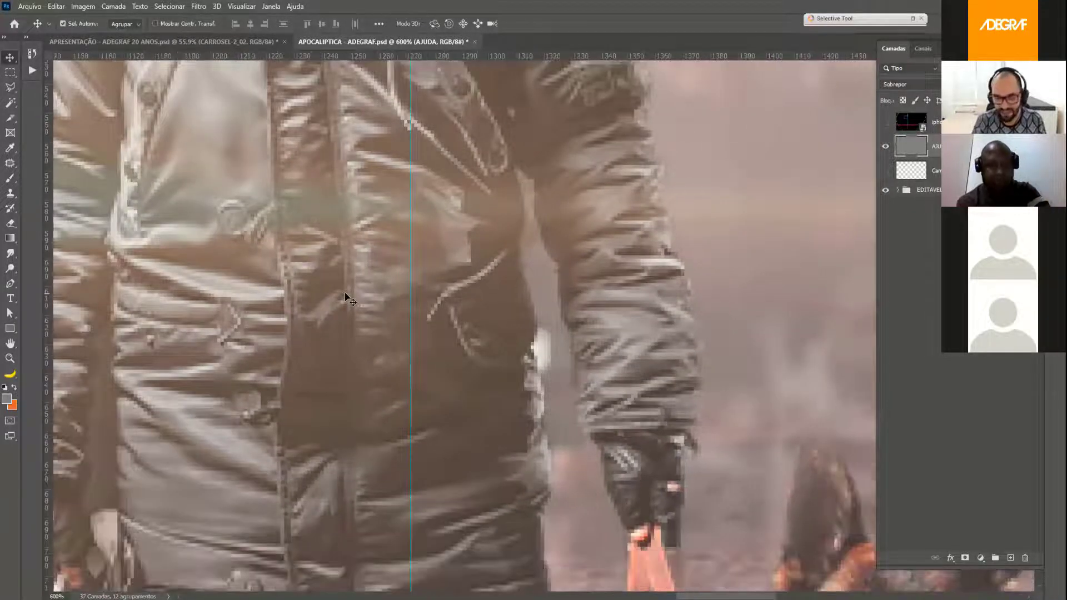
{"action": "key", "text": "ctrl+minus"}
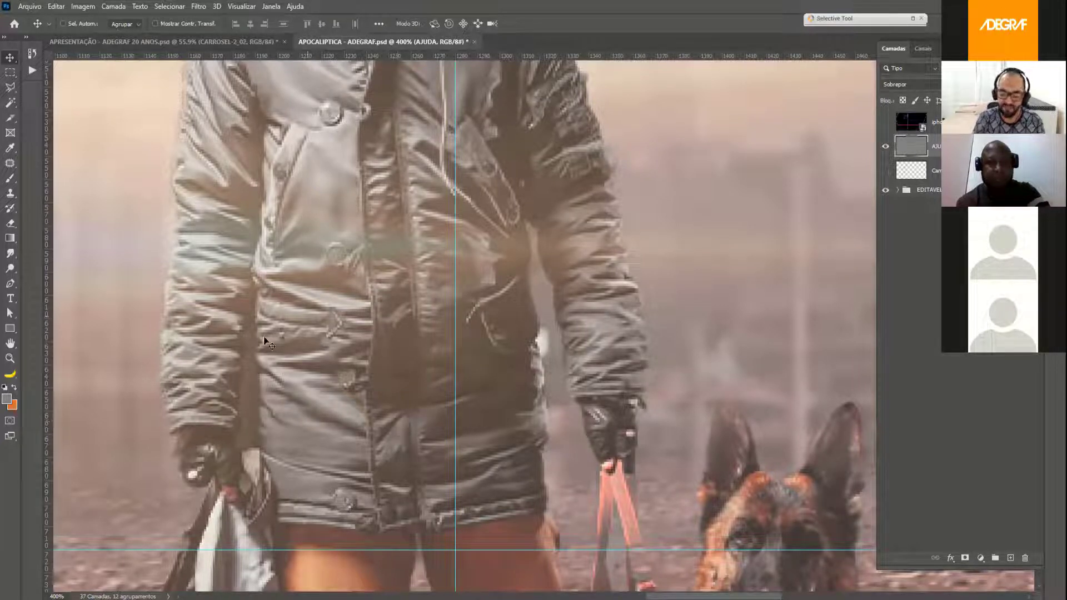
- Activate the Dodge tool and set its brush size to 10 px for lighting the AJUDA layer
{"action": "left_click", "coordinate": [10, 268]}
{"action": "right_click", "coordinate": [397, 311]}
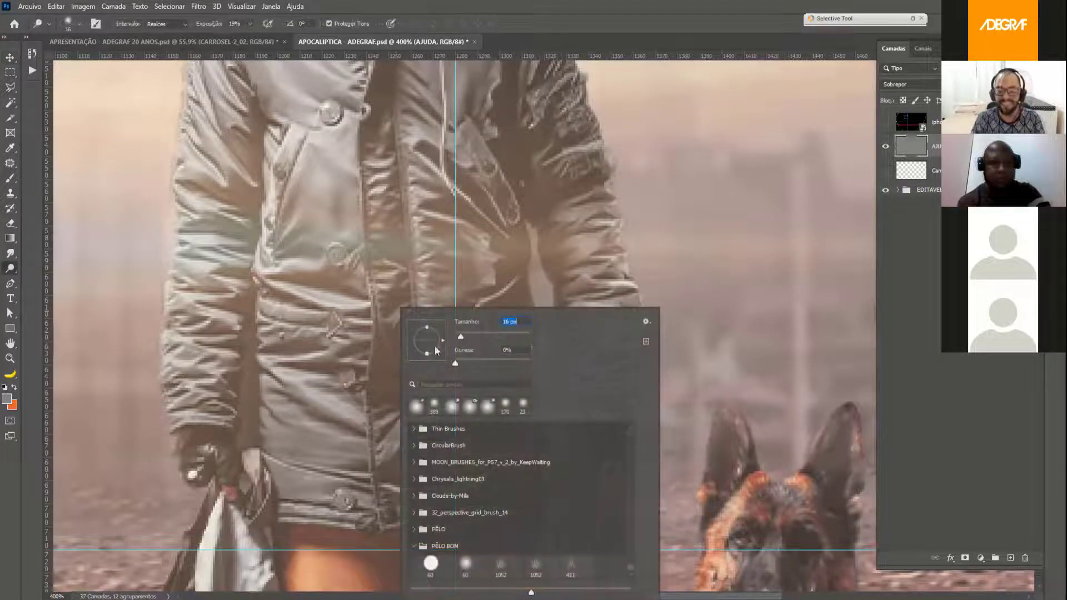
{"action": "left_click_drag", "start_coordinate": [460, 336], "coordinate": [459, 337]}
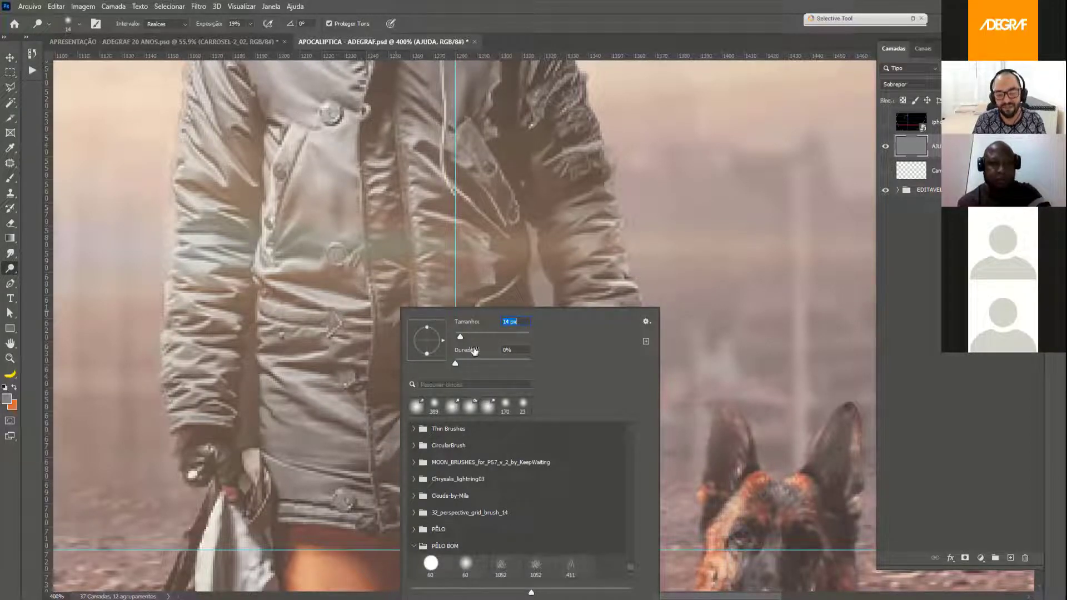
{"action": "left_click_drag", "start_coordinate": [459, 337], "coordinate": [459, 337]}
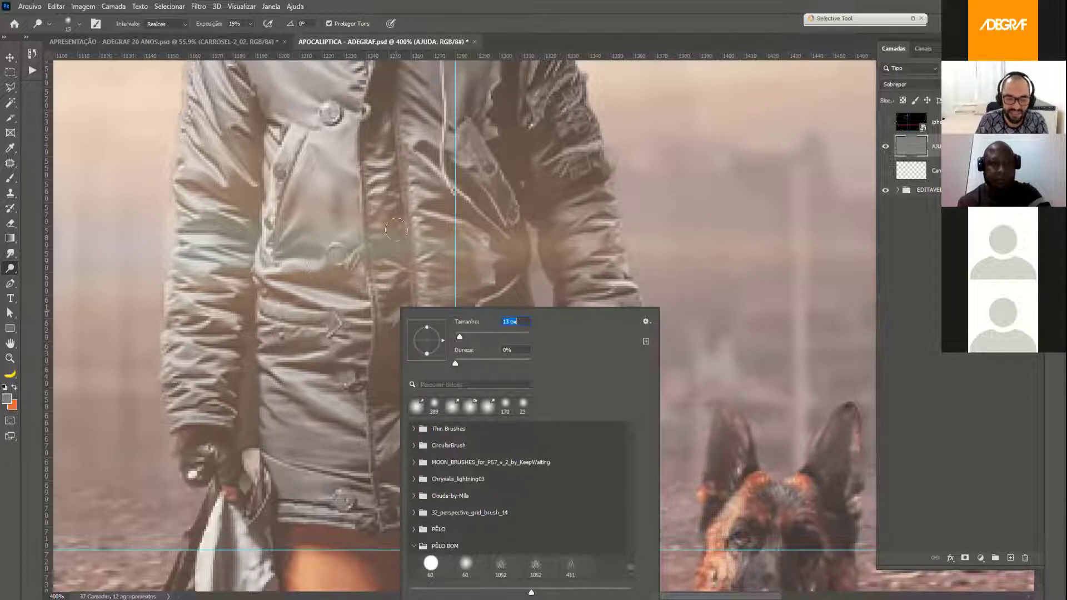
{"action": "left_click_drag", "start_coordinate": [460, 338], "coordinate": [458, 336]}
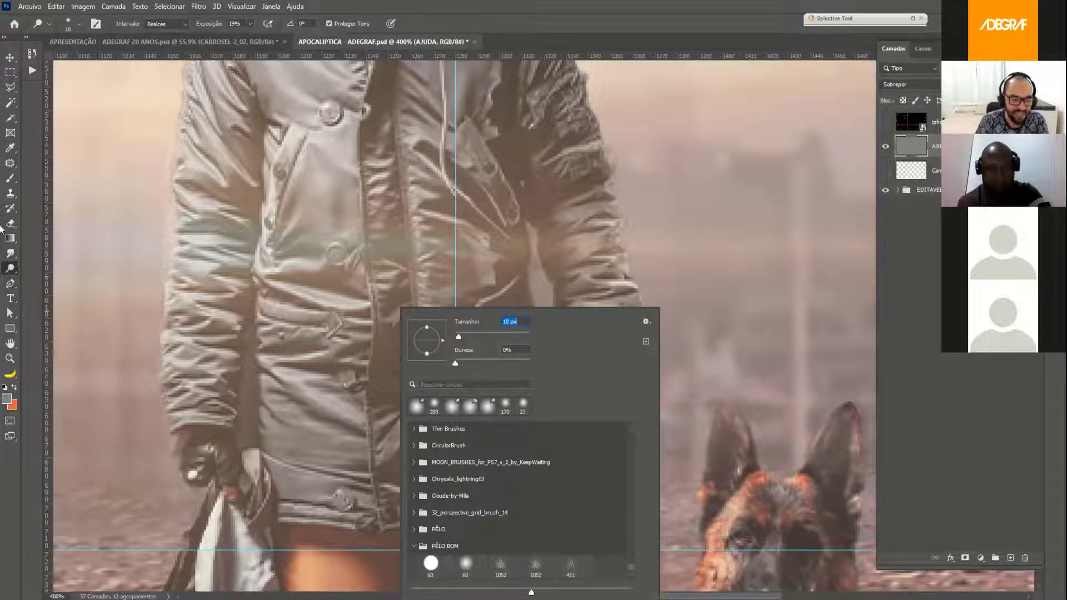
{"action": "left_click", "coordinate": [12, 269]}
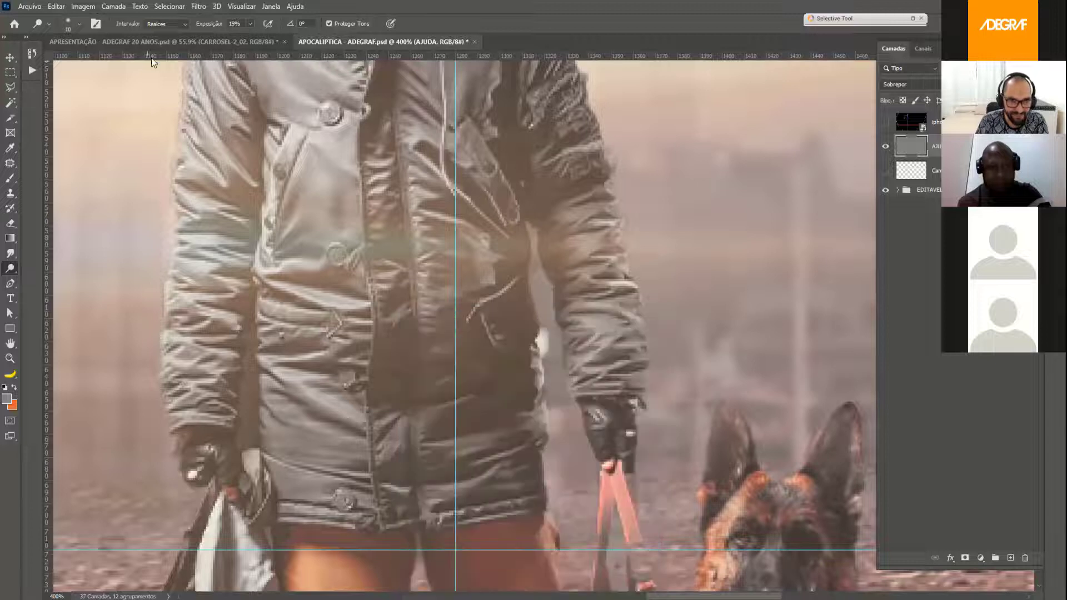
- Switch the Dodge tool's tonal range to Tons Médios and return it to Realces
{"action": "left_click", "coordinate": [161, 25]}
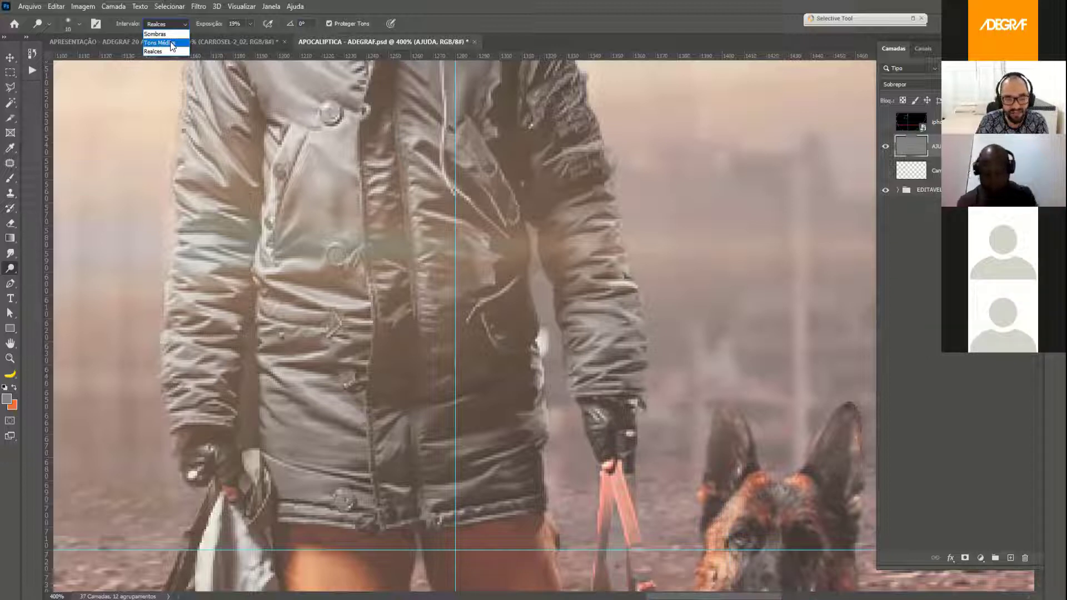
{"action": "left_click", "coordinate": [172, 42]}
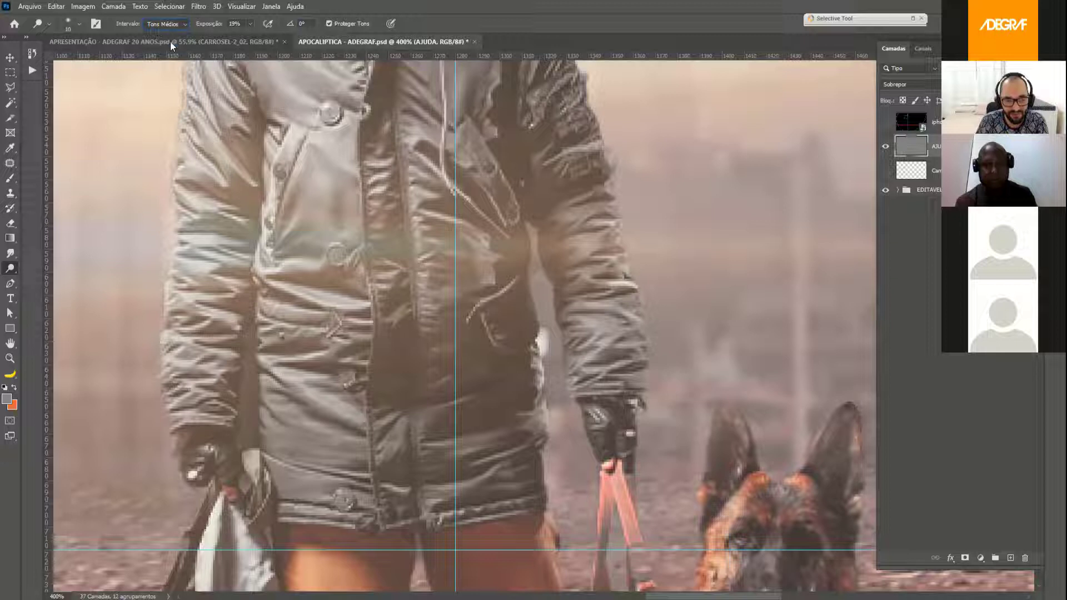
{"action": "left_click", "coordinate": [170, 25]}
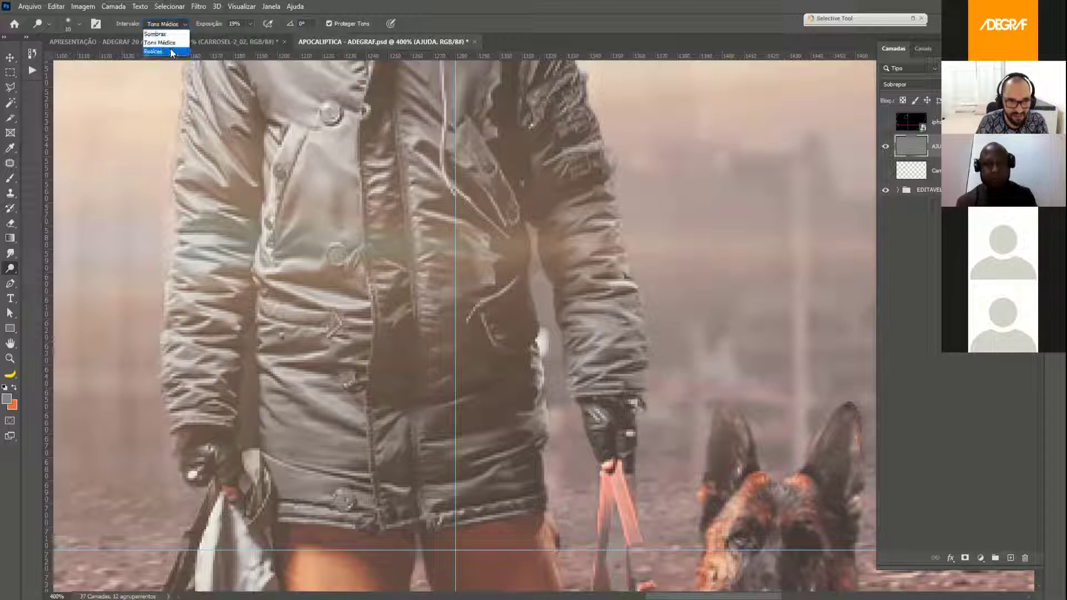
{"action": "left_click", "coordinate": [167, 52]}
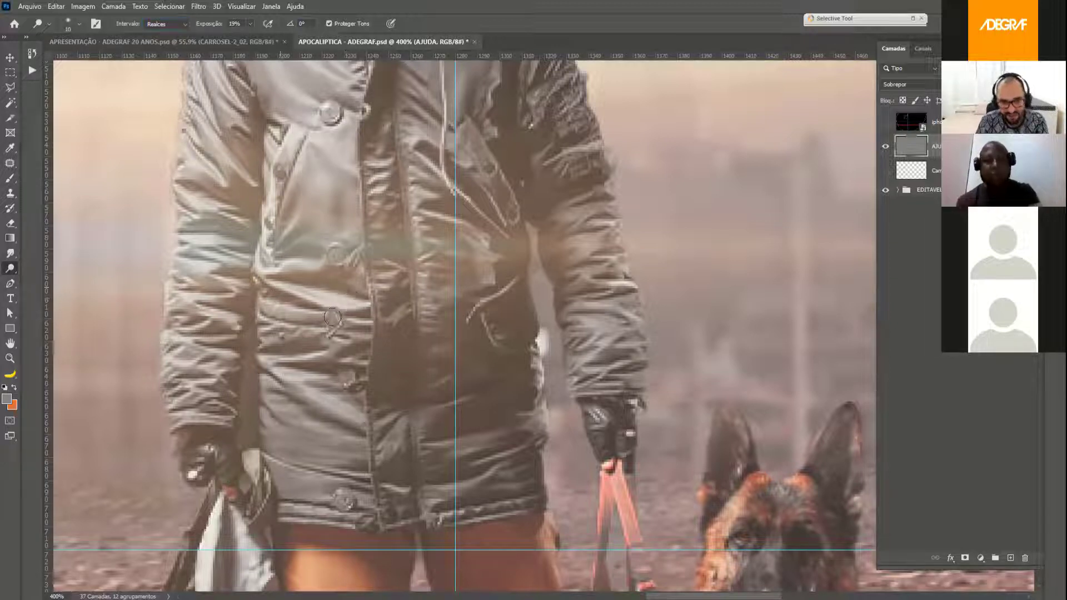
- Reduce the Dodge brush to 5 px and set its exposure to 31%
{"action": "left_click_drag", "start_coordinate": [343, 301], "coordinate": [337, 302]}
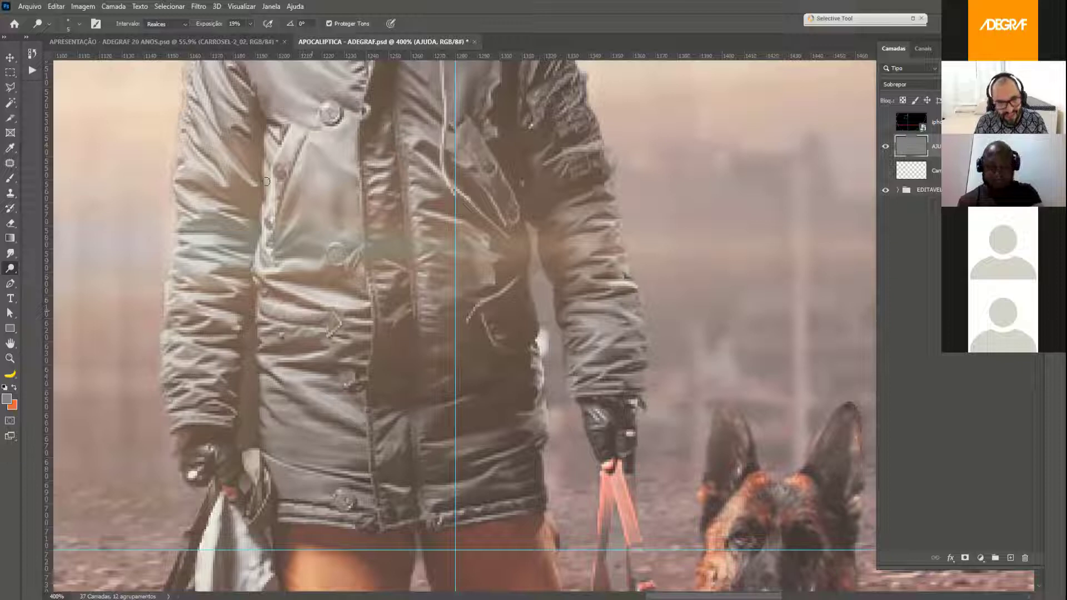
{"action": "left_click", "coordinate": [209, 26]}
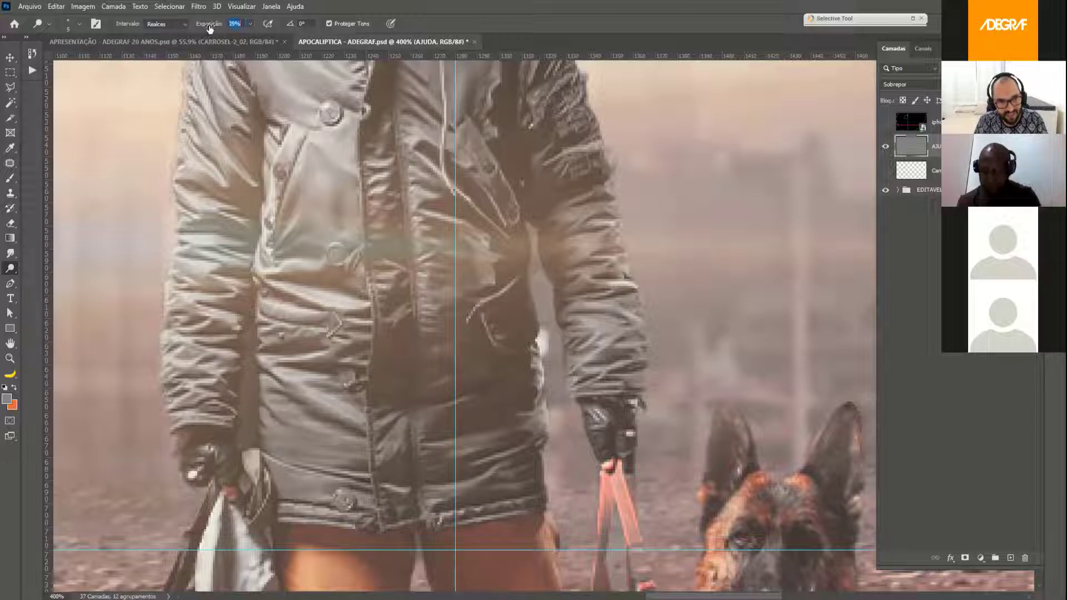
{"action": "left_click_drag", "start_coordinate": [211, 28], "coordinate": [212, 28]}
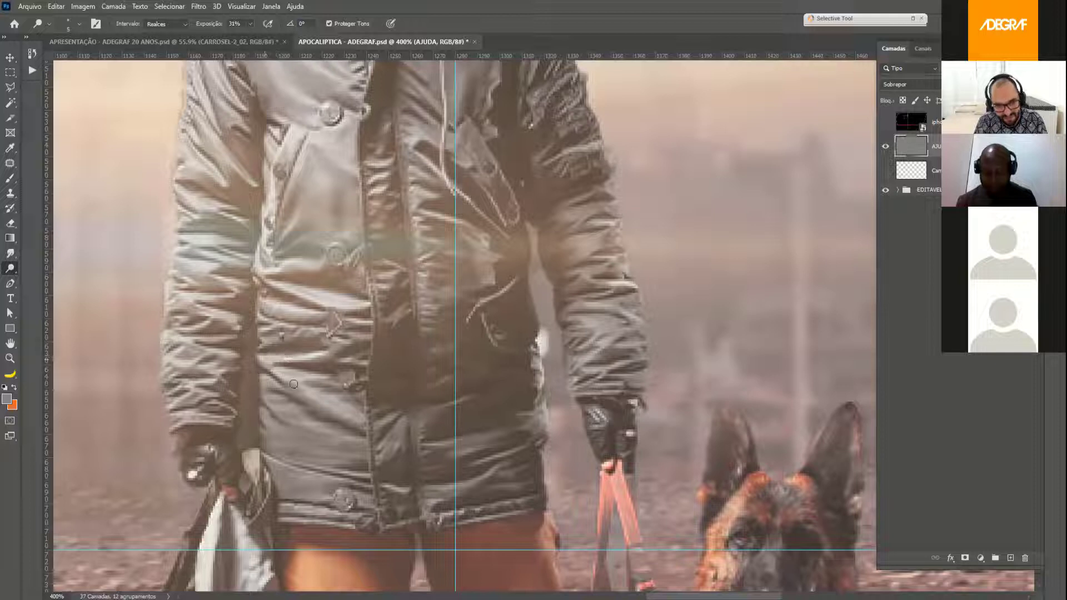
- Dodge brighter highlights onto the folds of the jacket's lower front panel and the upper part of its chest pocket
{"action": "mouse_move", "coordinate": [313, 392]}
{"action": "left_mouse_down"}
{"action": "mouse_move", "coordinate": [330, 405]}
{"action": "mouse_move", "coordinate": [281, 376]}
{"action": "mouse_move", "coordinate": [369, 425]}
{"action": "mouse_move", "coordinate": [299, 381]}
{"action": "mouse_move", "coordinate": [318, 381]}
{"action": "mouse_move", "coordinate": [295, 382]}
{"action": "mouse_move", "coordinate": [330, 383]}
{"action": "left_mouse_up"}
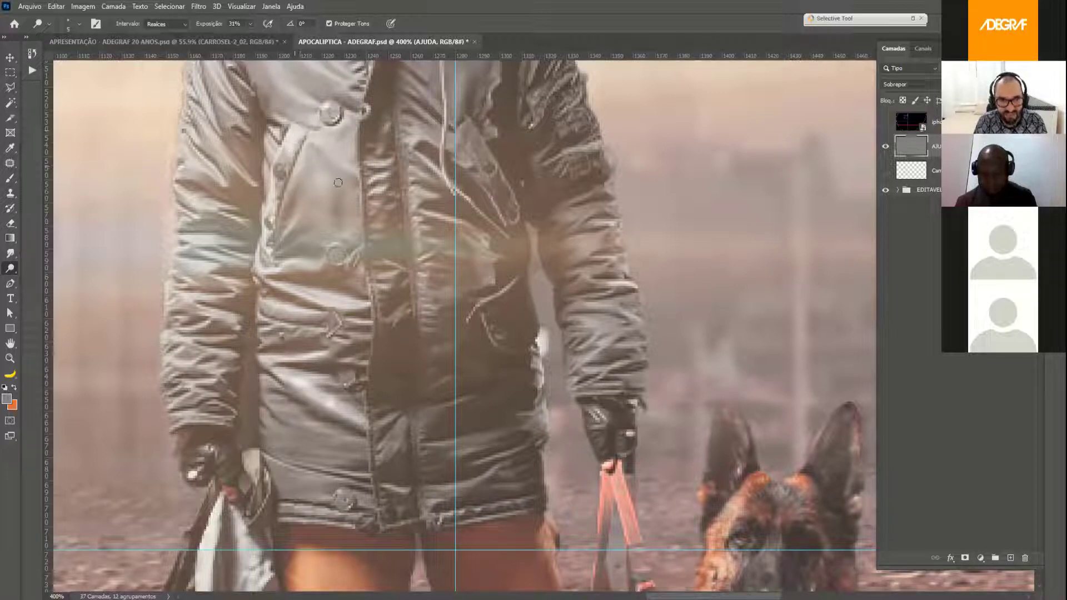
{"action": "mouse_move", "coordinate": [319, 145]}
{"action": "left_mouse_down"}
{"action": "mouse_move", "coordinate": [357, 167]}
{"action": "mouse_move", "coordinate": [337, 153]}
{"action": "mouse_move", "coordinate": [351, 163]}
{"action": "mouse_move", "coordinate": [341, 189]}
{"action": "mouse_move", "coordinate": [317, 159]}
{"action": "mouse_move", "coordinate": [351, 189]}
{"action": "mouse_move", "coordinate": [326, 150]}
{"action": "mouse_move", "coordinate": [301, 173]}
{"action": "left_mouse_up"}
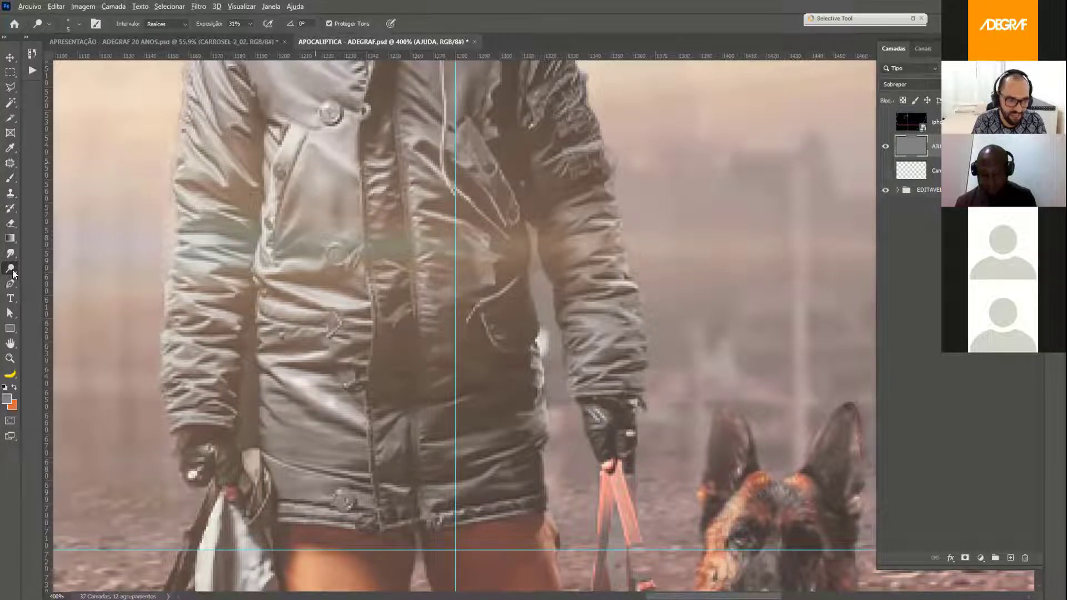
{"action": "right_click", "coordinate": [10, 268]}
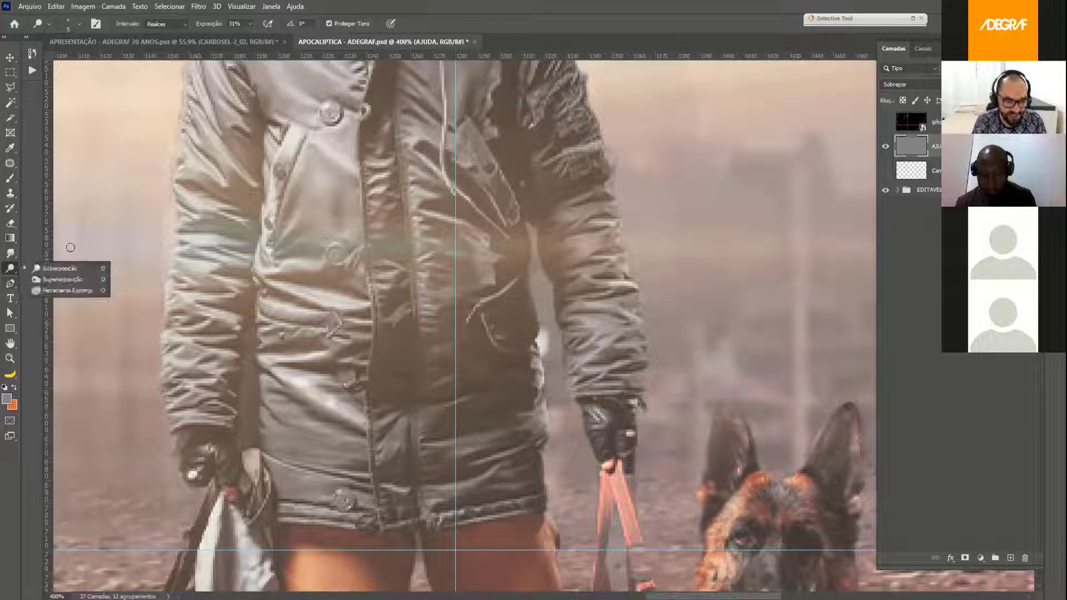
{"action": "left_click", "coordinate": [329, 148]}
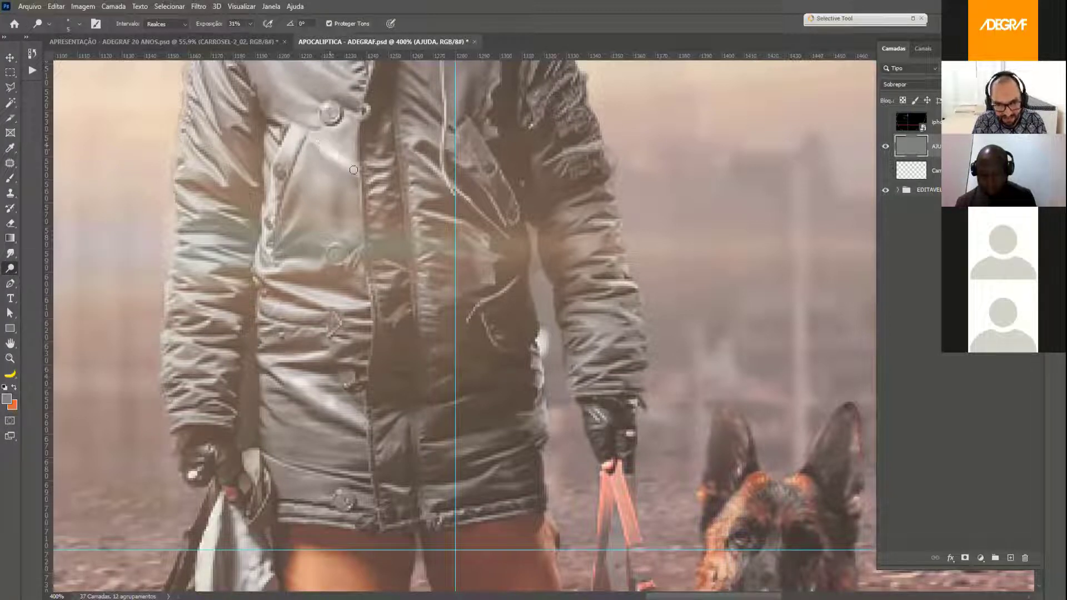
{"action": "left_click_drag", "start_coordinate": [353, 169], "coordinate": [313, 154]}
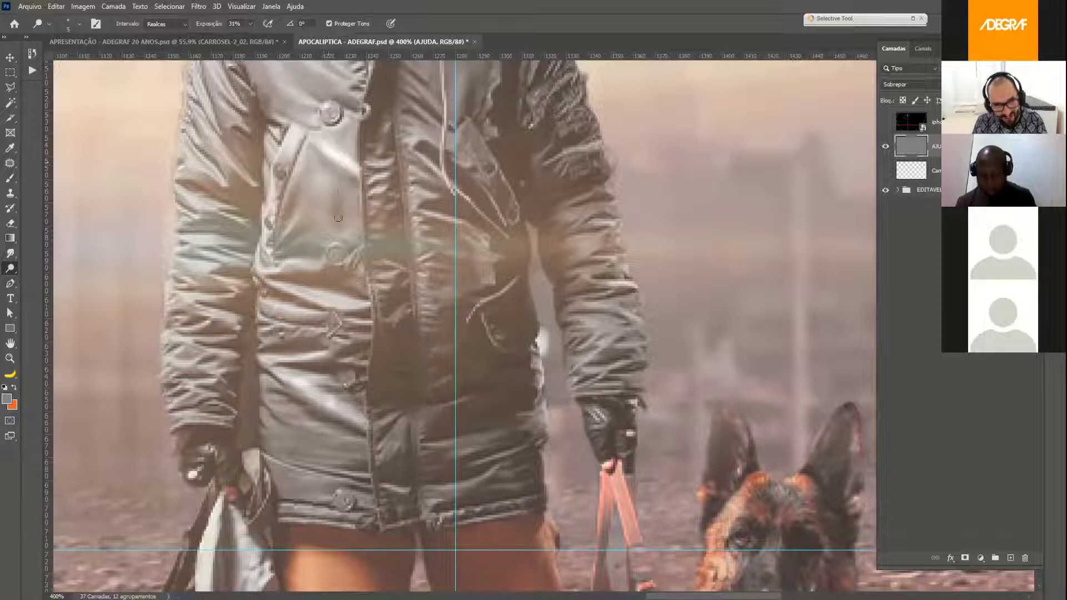
- Deepen the shadow in the middle of the jacket's chest pocket and strengthen the light along its surrounding folds
{"action": "left_click_drag", "start_coordinate": [337, 197], "coordinate": [335, 218]}
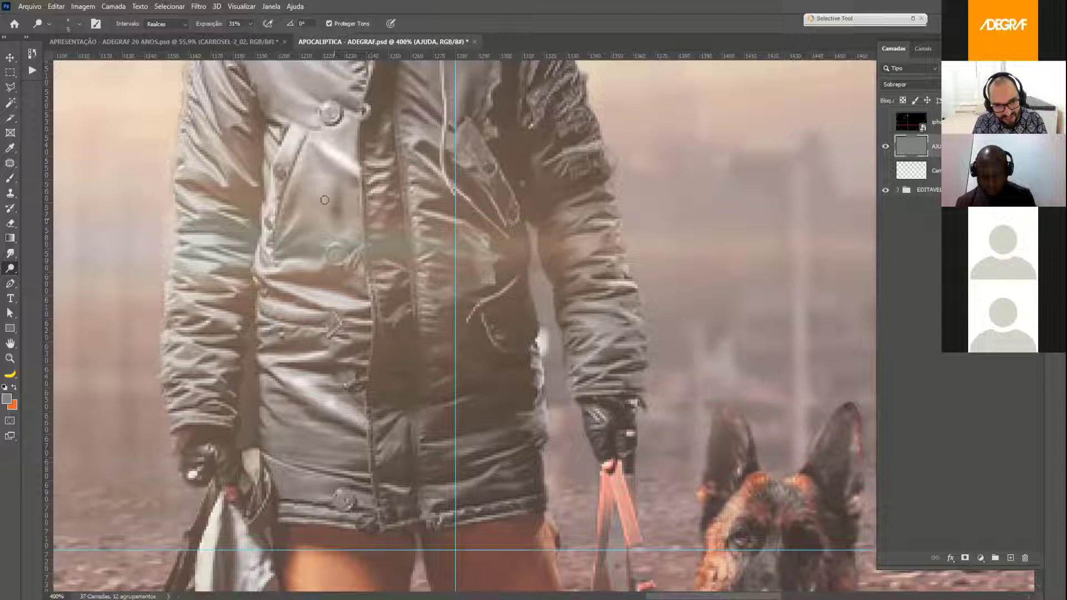
{"action": "left_click_drag", "start_coordinate": [313, 164], "coordinate": [328, 208]}
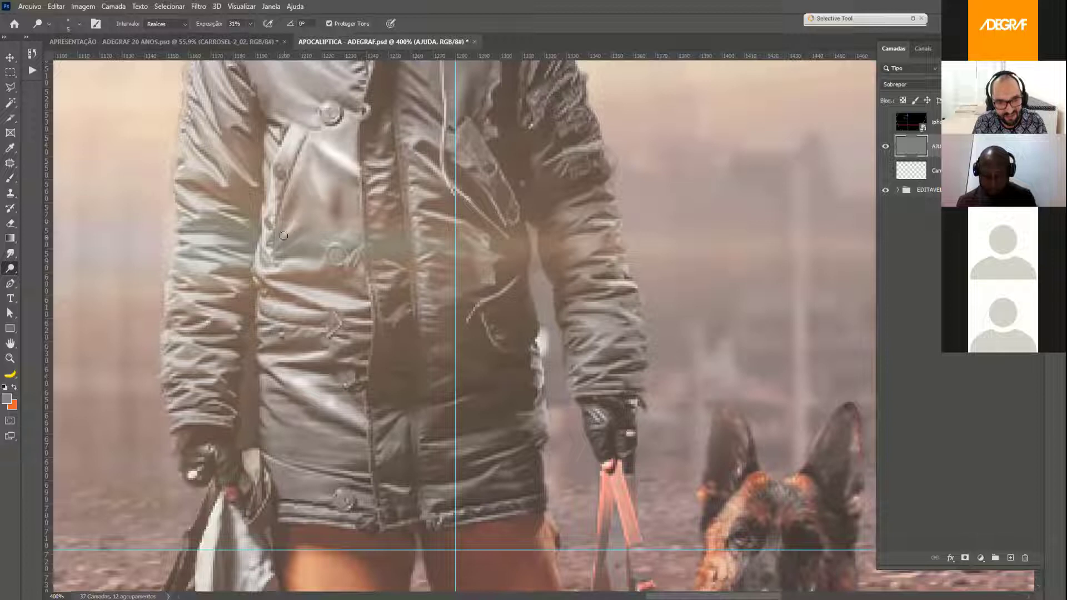
{"action": "left_click_drag", "start_coordinate": [283, 236], "coordinate": [300, 215]}
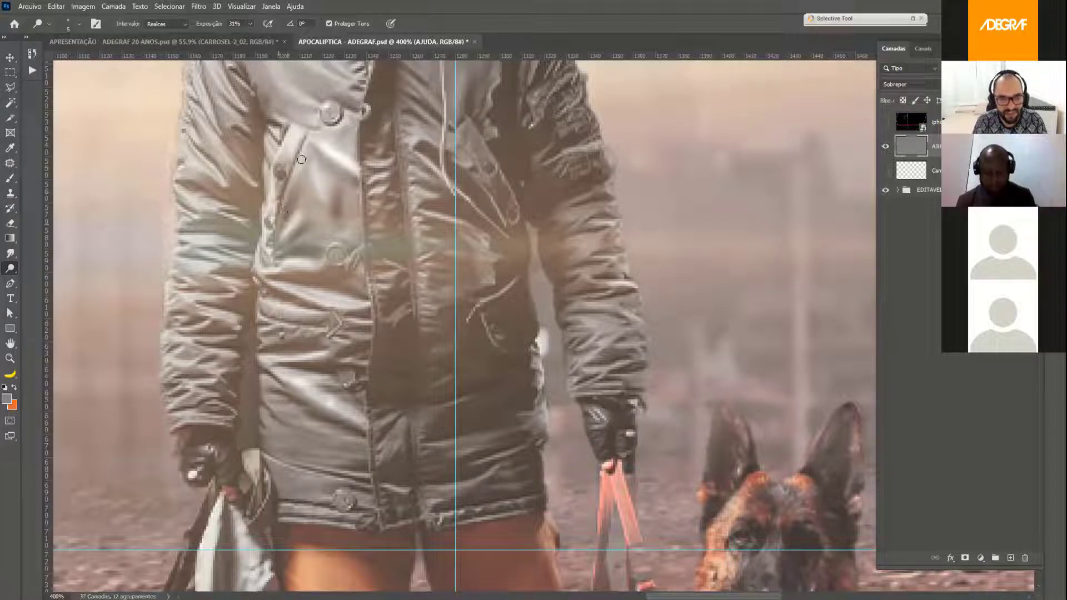
{"action": "mouse_move", "coordinate": [308, 147]}
{"action": "left_mouse_down"}
{"action": "mouse_move", "coordinate": [278, 205]}
{"action": "mouse_move", "coordinate": [310, 153]}
{"action": "left_mouse_up"}
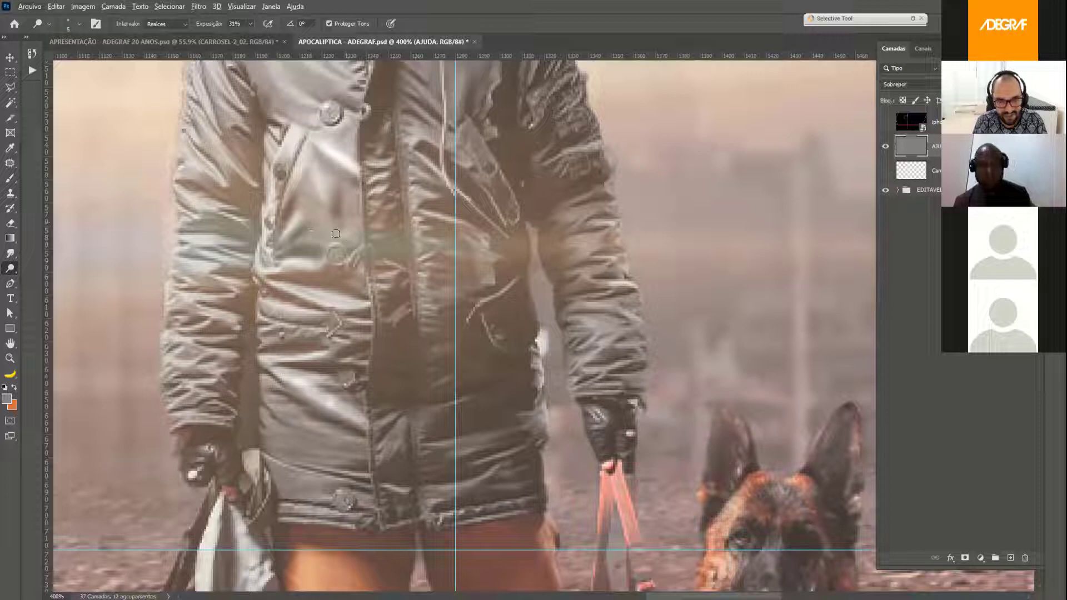
{"action": "mouse_move", "coordinate": [335, 233]}
{"action": "left_mouse_down"}
{"action": "mouse_move", "coordinate": [349, 228]}
{"action": "mouse_move", "coordinate": [354, 254]}
{"action": "mouse_move", "coordinate": [344, 244]}
{"action": "mouse_move", "coordinate": [355, 238]}
{"action": "mouse_move", "coordinate": [343, 234]}
{"action": "left_mouse_up"}
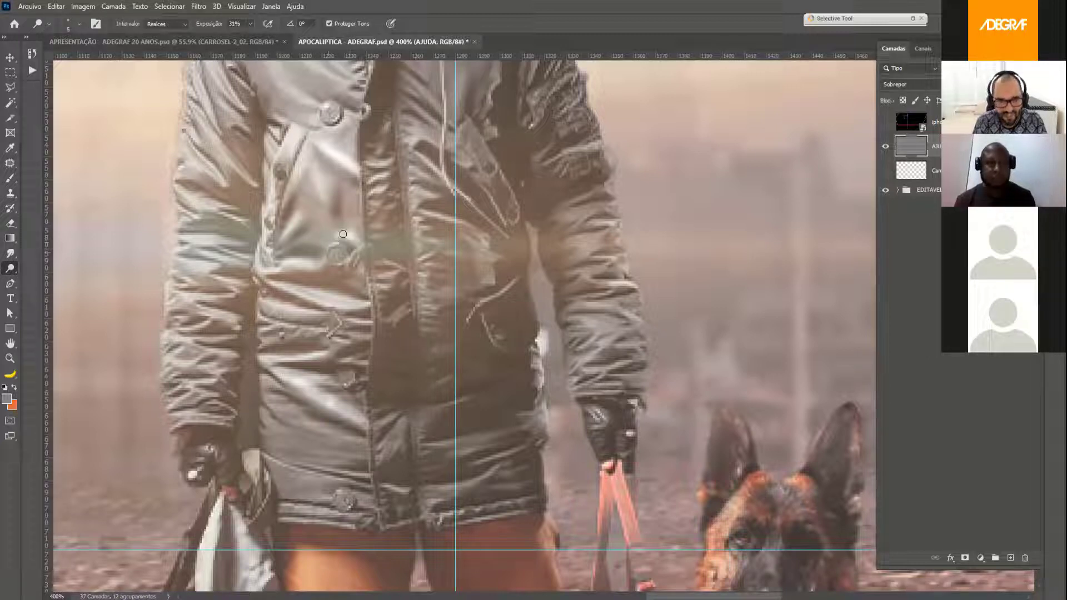
- Compare the masked man's jacket with the AJUDA layer off and on at a wider view
{"action": "scroll", "coordinate": [366, 300], "scroll_direction": "down", "scroll_amount": 1}
{"action": "scroll", "coordinate": [367, 294], "scroll_direction": "down", "scroll_amount": 1}
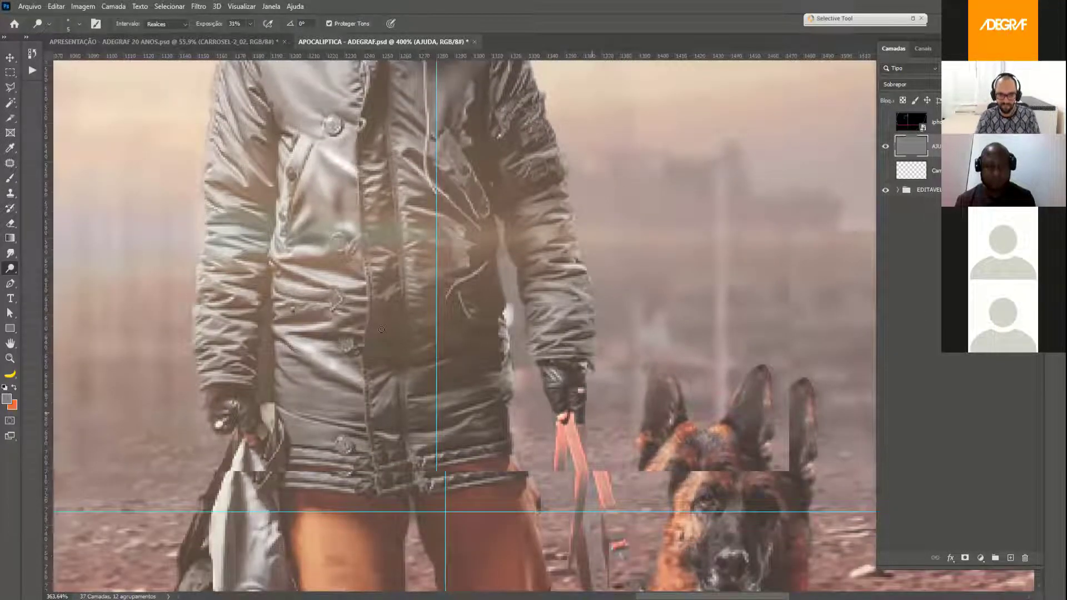
{"action": "scroll", "coordinate": [398, 367], "scroll_direction": "down", "scroll_amount": 2}
{"action": "scroll", "coordinate": [404, 379], "scroll_direction": "down", "scroll_amount": 2}
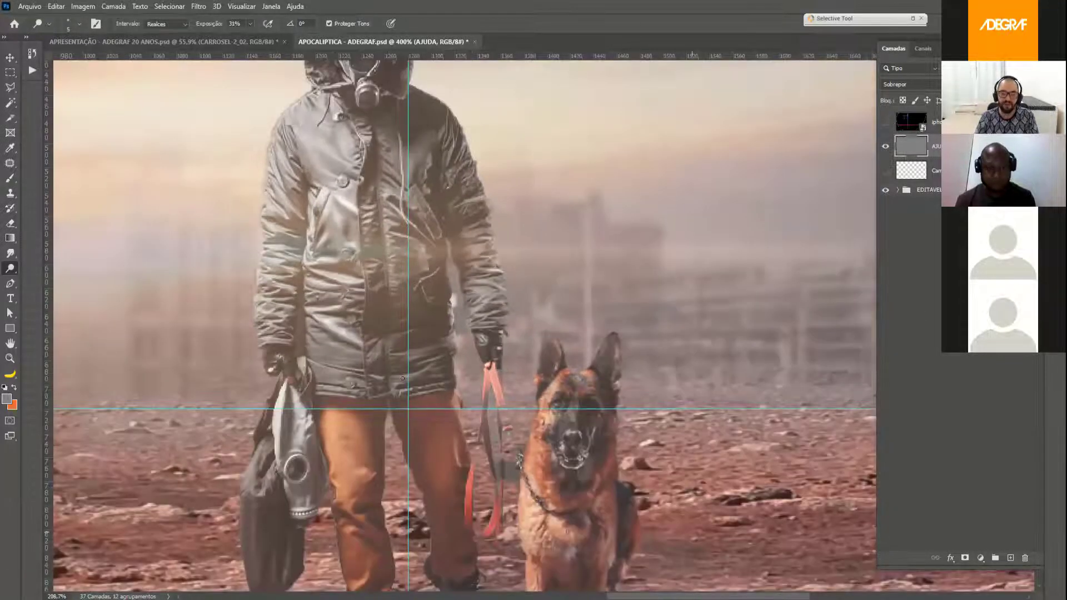
{"action": "scroll", "coordinate": [400, 377], "scroll_direction": "down", "scroll_amount": 1}
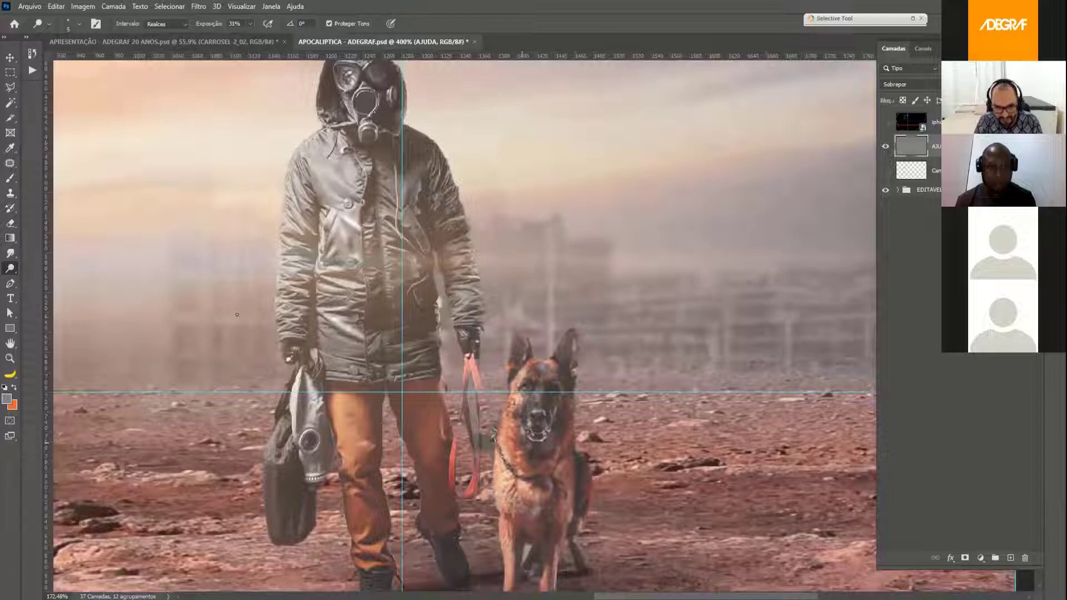
{"action": "scroll", "coordinate": [305, 250], "scroll_direction": "down", "scroll_amount": 1}
{"action": "scroll", "coordinate": [330, 232], "scroll_direction": "down", "scroll_amount": 1}
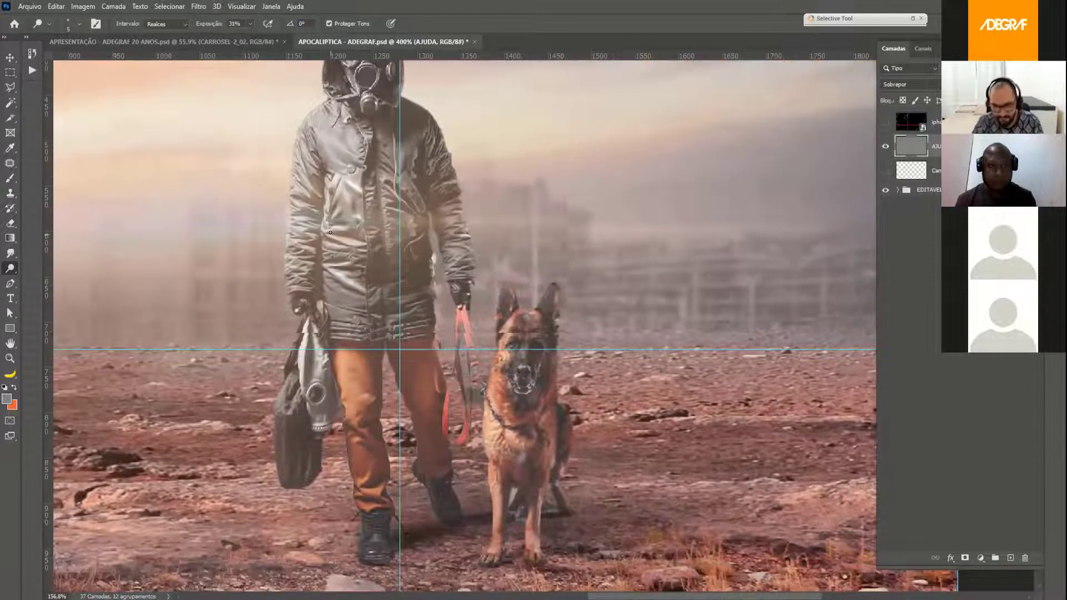
{"action": "key", "text": "ctrl+1"}
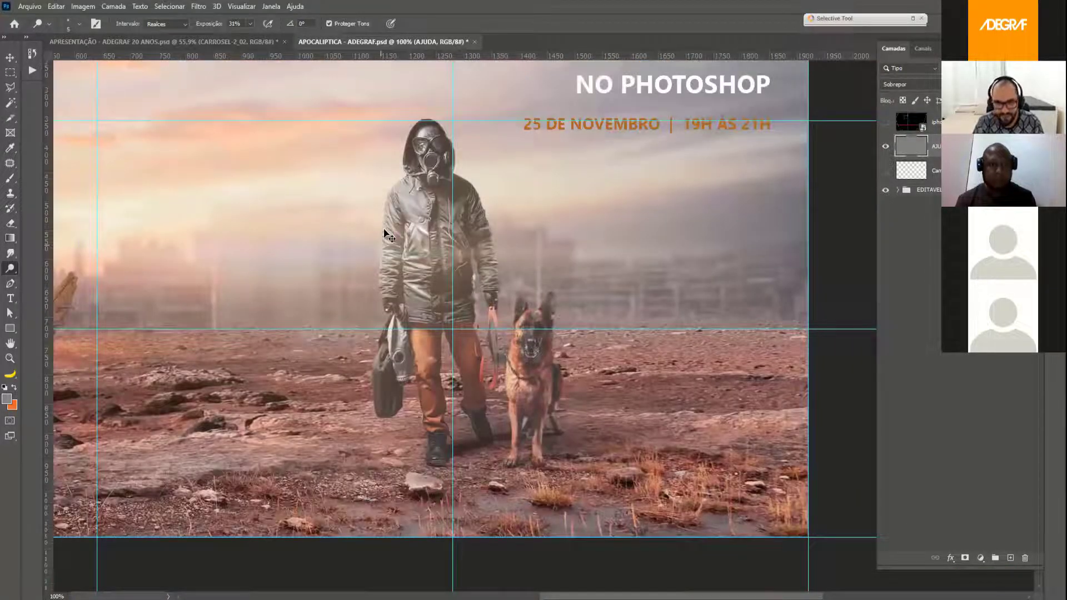
{"action": "key", "text": "ctrl+plus"}
{"action": "left_click_drag", "start_coordinate": [268, 185], "coordinate": [344, 353]}
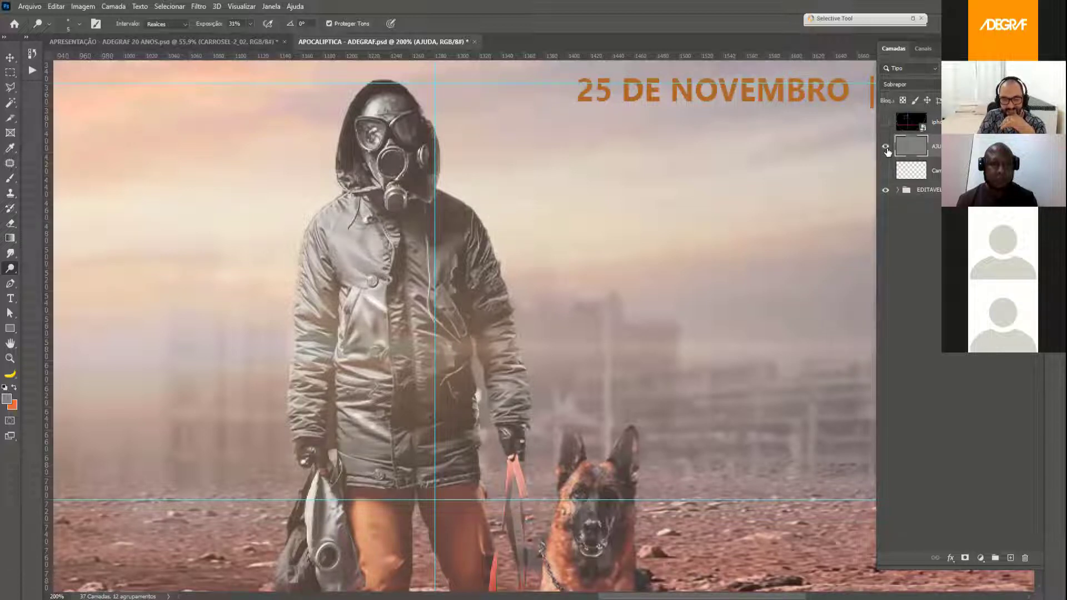
{"action": "left_click", "coordinate": [886, 148]}
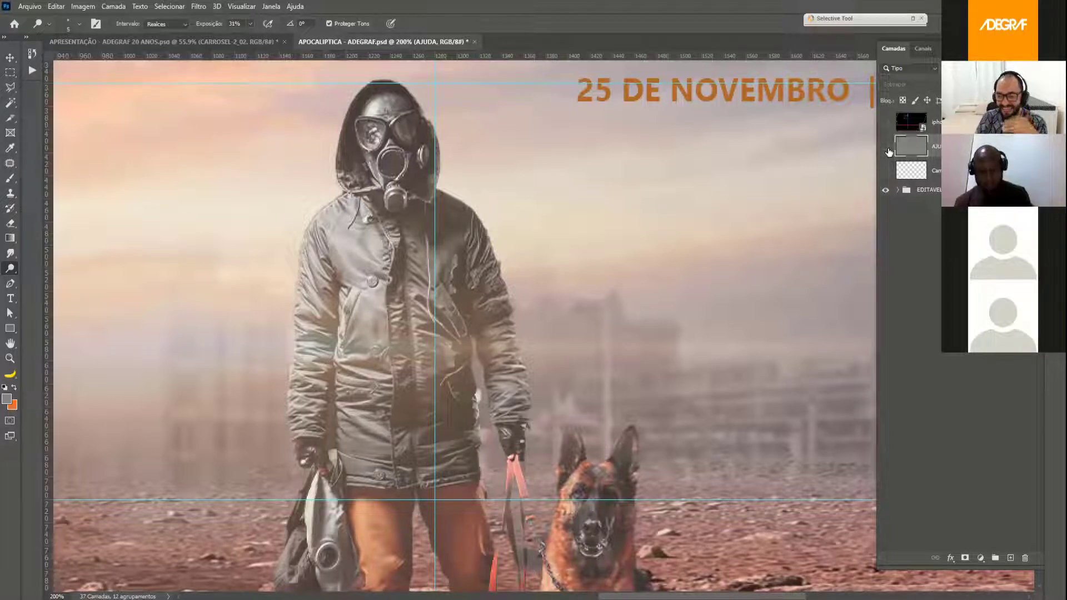
{"action": "left_click", "coordinate": [887, 149]}
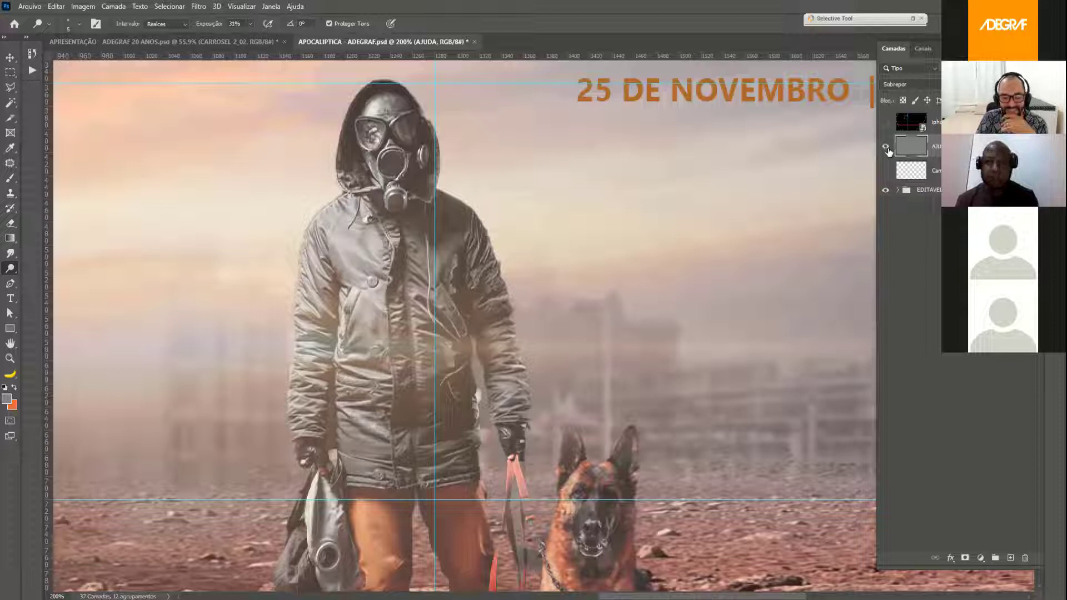
{"action": "left_click", "coordinate": [887, 149]}
{"action": "left_click", "coordinate": [887, 149]}
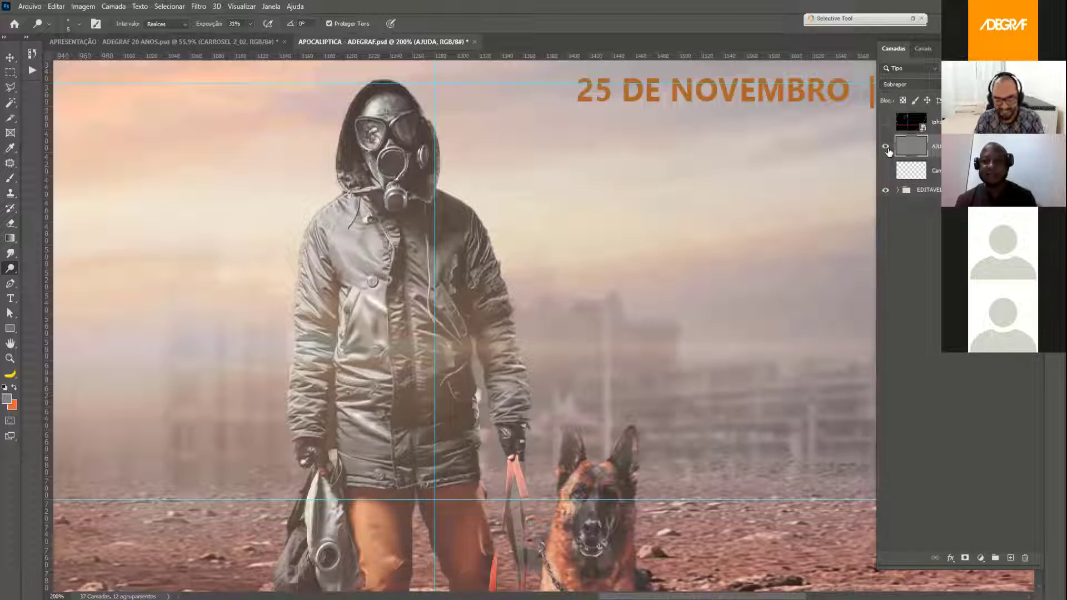
- Compare the entire composition with the AJUDA layer shown and hidden
{"action": "key", "text": "ctrl+0"}
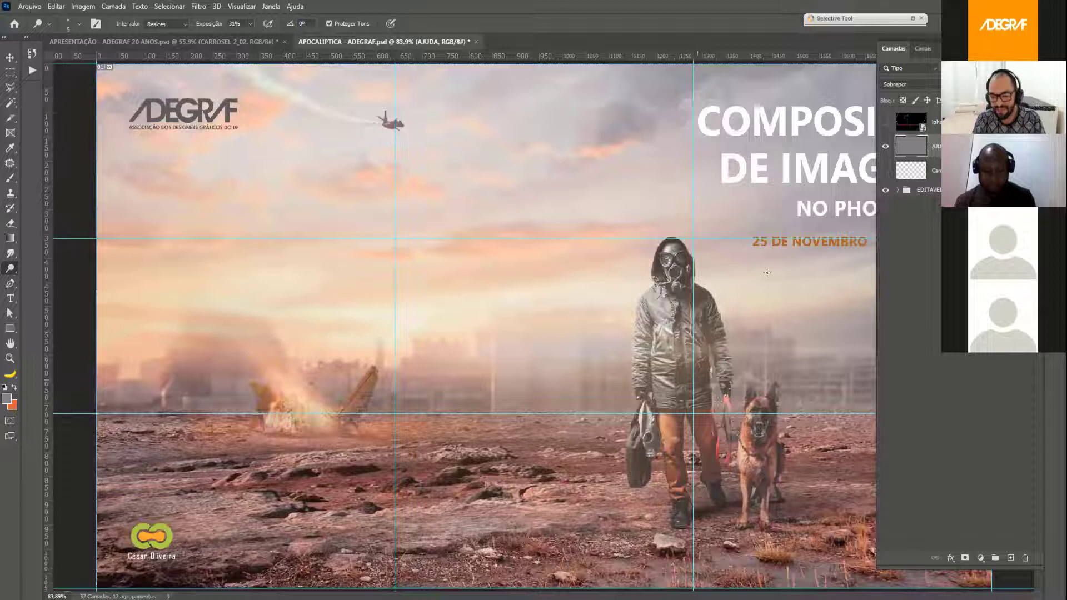
{"action": "left_click", "coordinate": [885, 147]}
{"action": "left_click", "coordinate": [885, 147]}
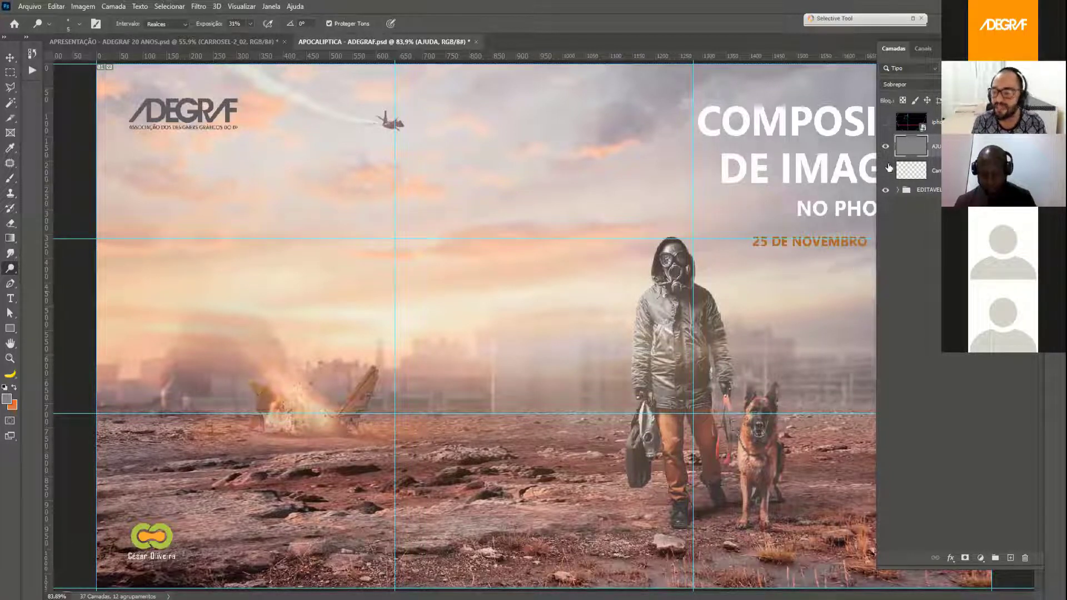
{"action": "left_click", "coordinate": [886, 147]}
{"action": "left_click", "coordinate": [884, 148]}
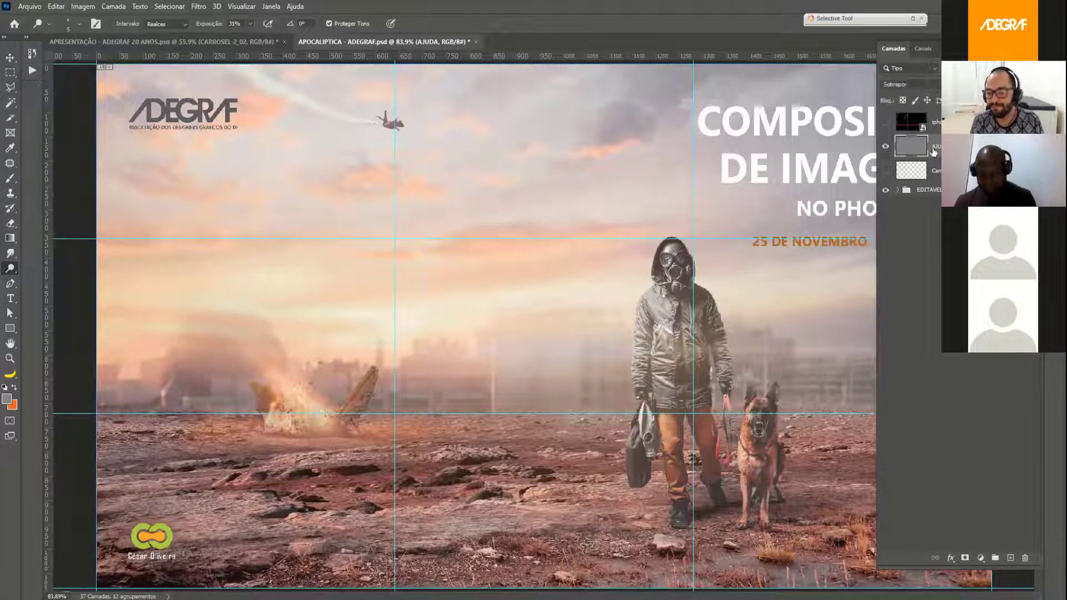
{"action": "left_click", "coordinate": [886, 150]}
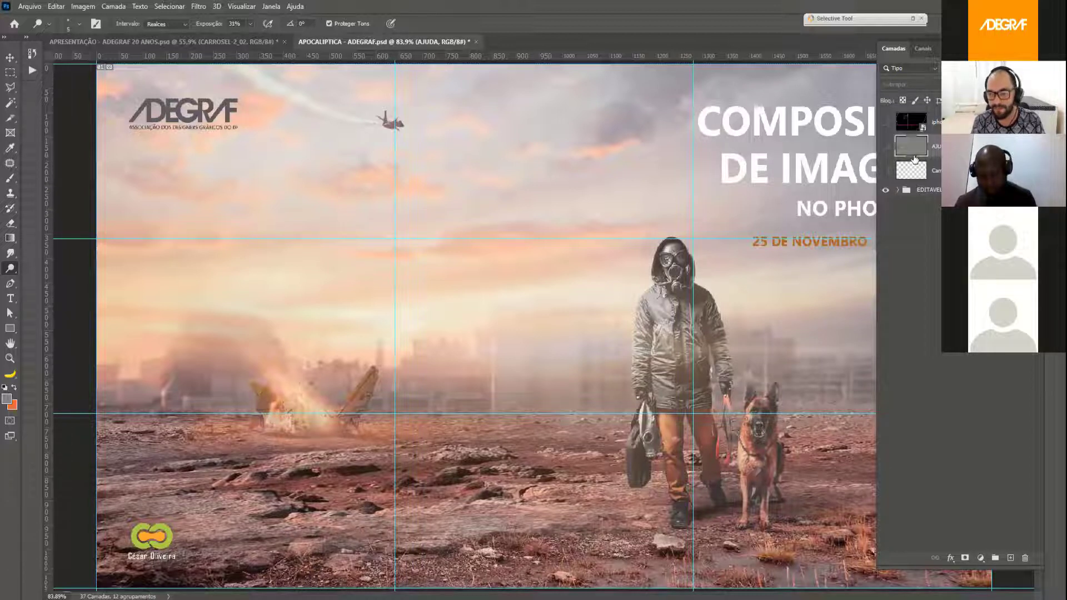
- Select the EDITAVEL group and expand it to review the subgroups of the composition
{"action": "left_click", "coordinate": [915, 171]}
{"action": "left_click", "coordinate": [928, 191]}
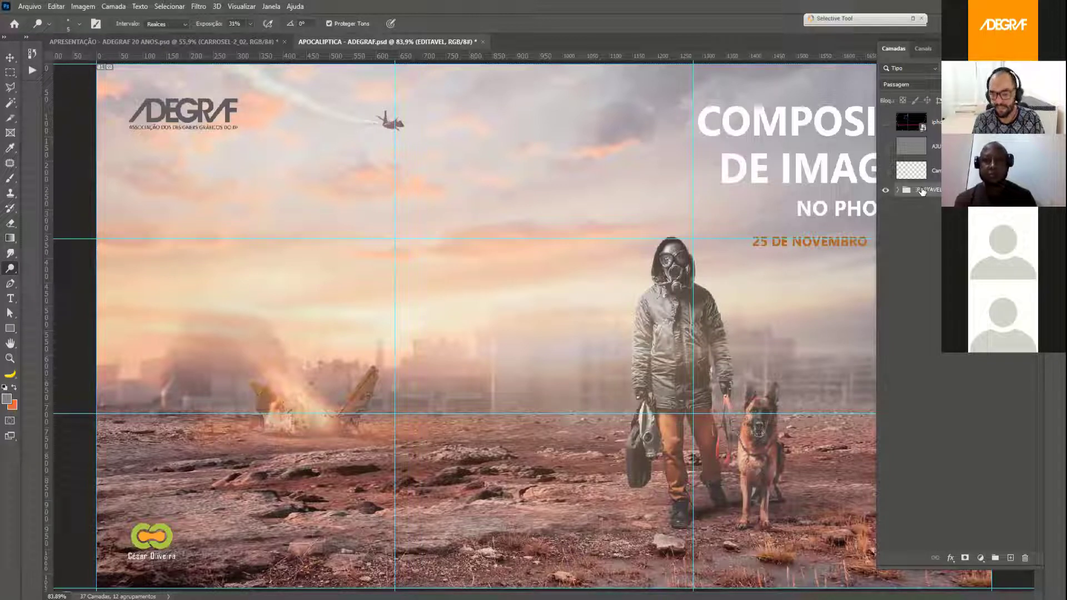
{"action": "left_click", "coordinate": [898, 190]}
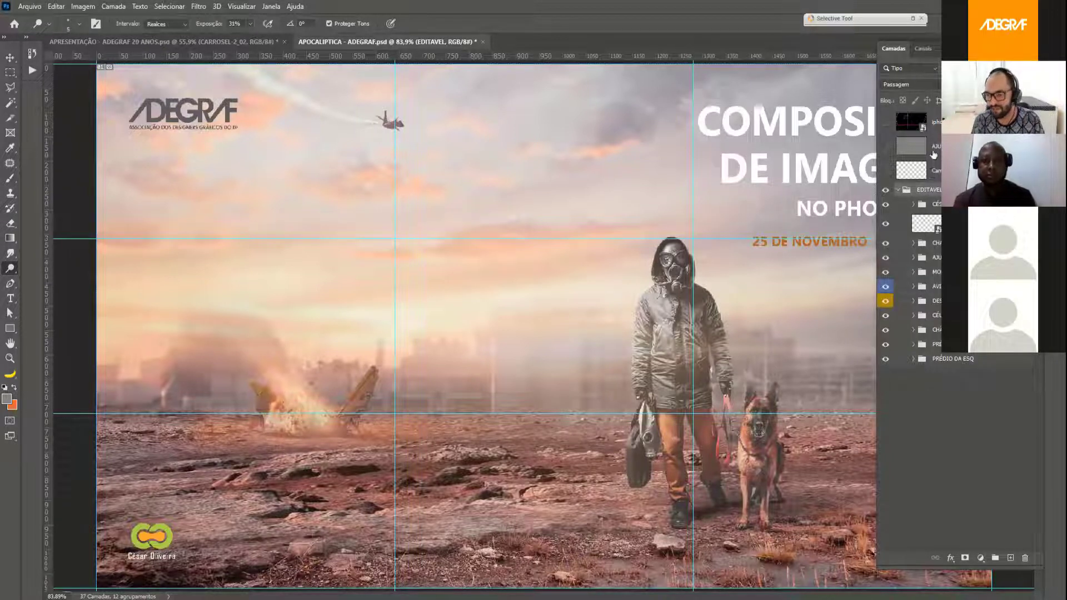
- Show the AJUDA layer and compare the masked man's jacket with it off and on at close view
{"action": "left_click", "coordinate": [912, 147]}
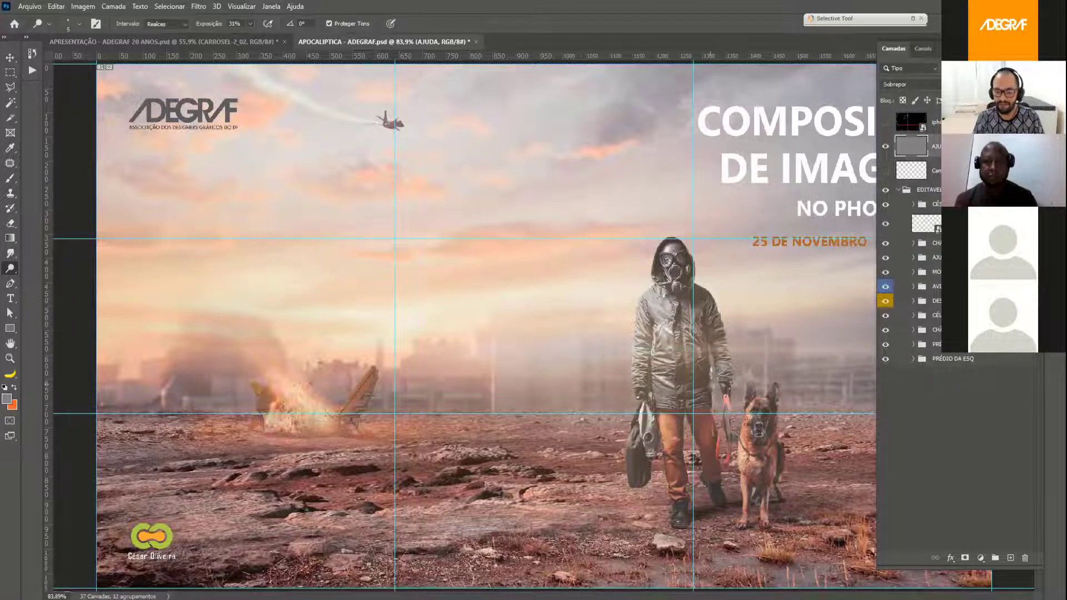
{"action": "scroll", "coordinate": [710, 388], "scroll_direction": "up", "scroll_amount": 2}
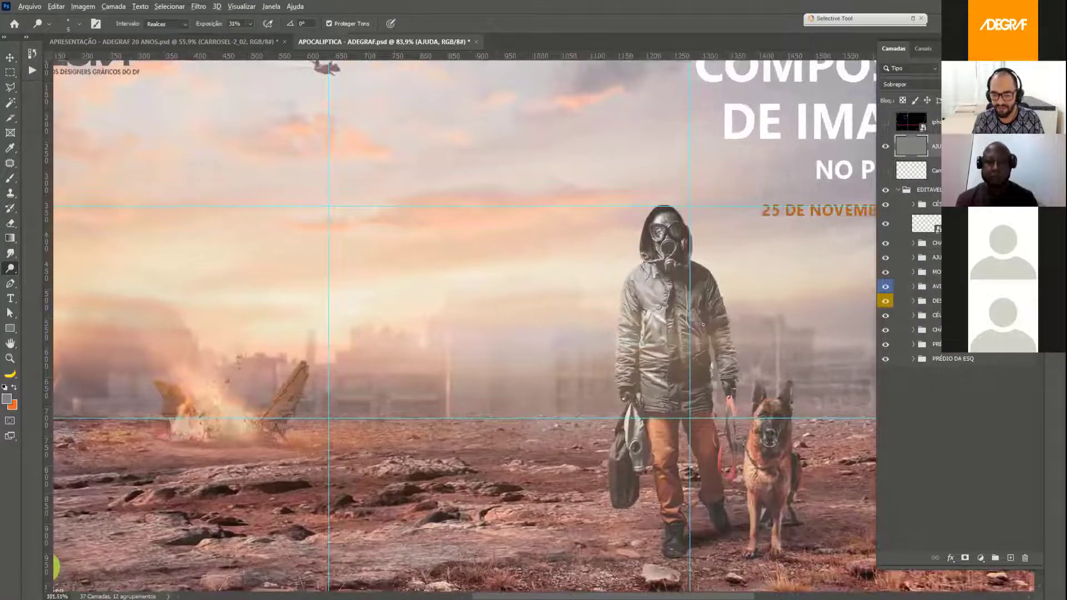
{"action": "scroll", "coordinate": [703, 324], "scroll_direction": "up", "scroll_amount": 3}
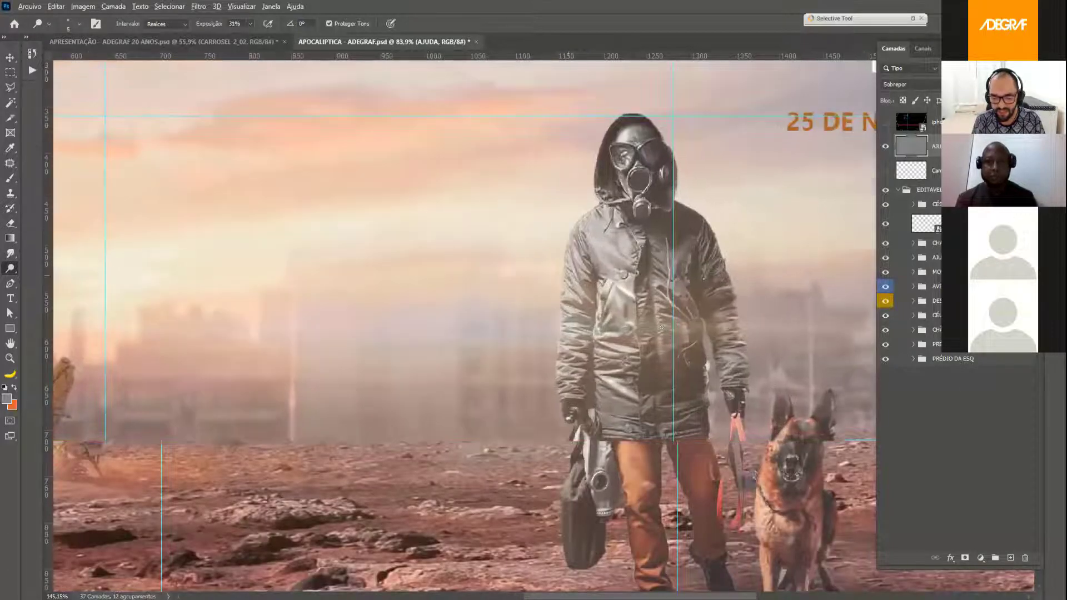
{"action": "scroll", "coordinate": [640, 307], "scroll_direction": "up", "scroll_amount": 1}
{"action": "scroll", "coordinate": [634, 324], "scroll_direction": "up", "scroll_amount": 1}
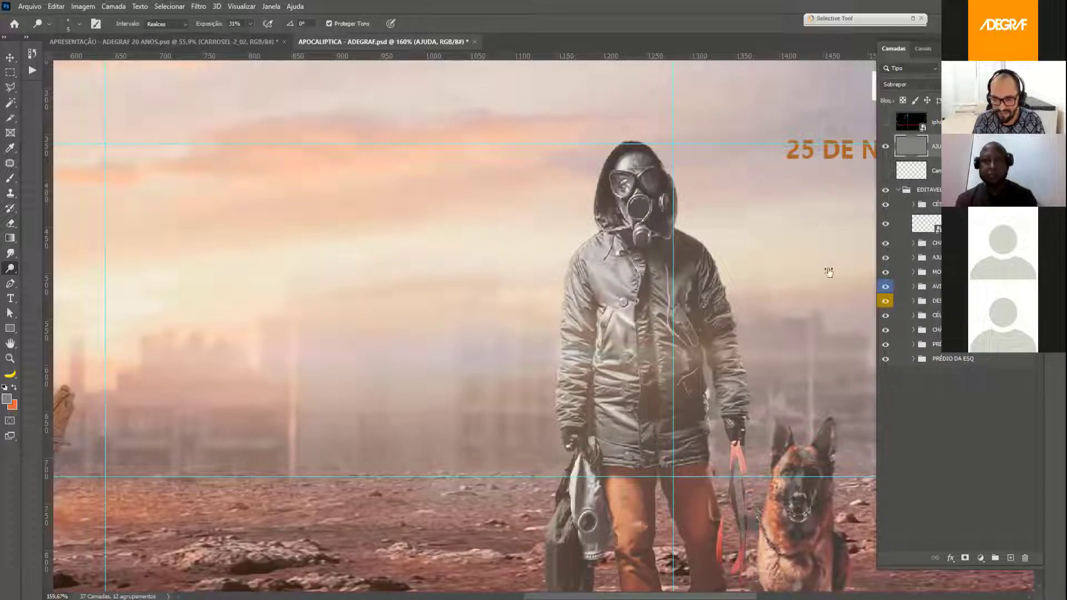
{"action": "left_click", "coordinate": [886, 147]}
{"action": "left_click", "coordinate": [886, 147]}
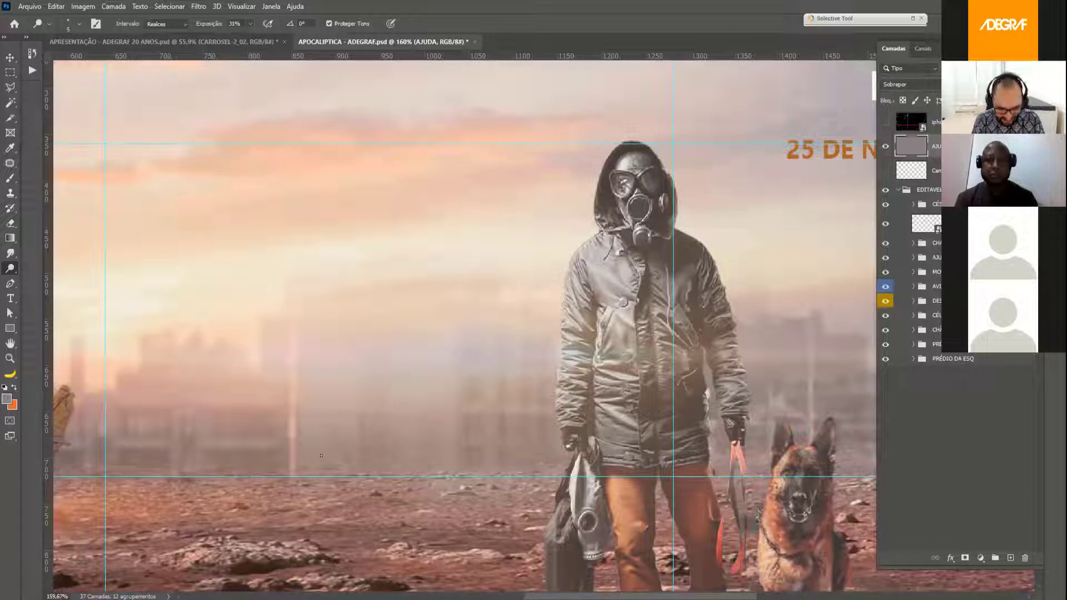
- Switch to the Brush tool and adjust the brush tip size over the composition without painting
{"action": "key", "text": "b"}
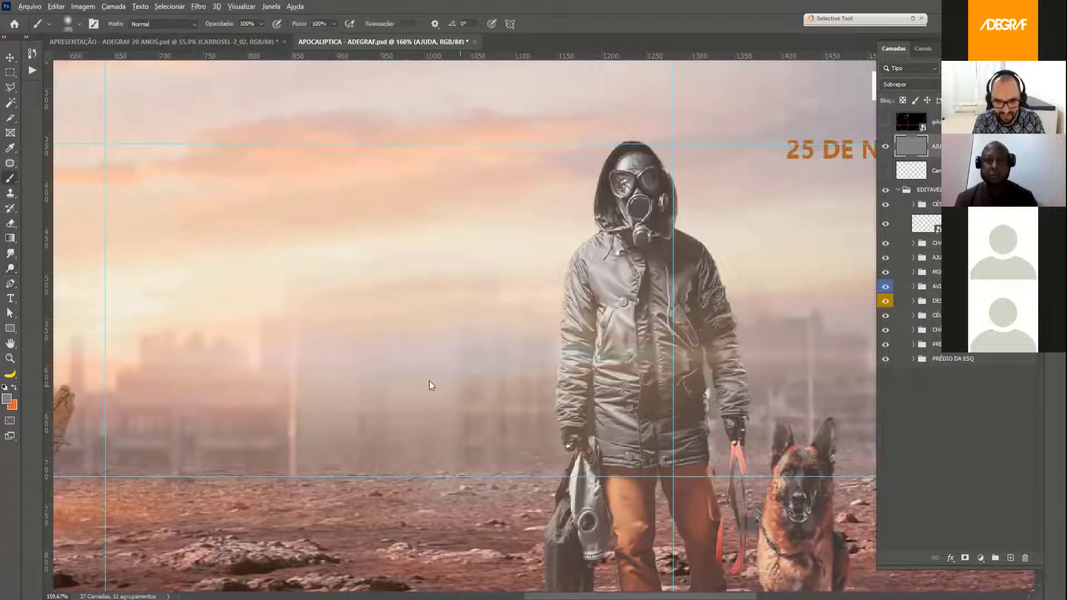
{"action": "right_click", "coordinate": [460, 384], "text": "alt"}
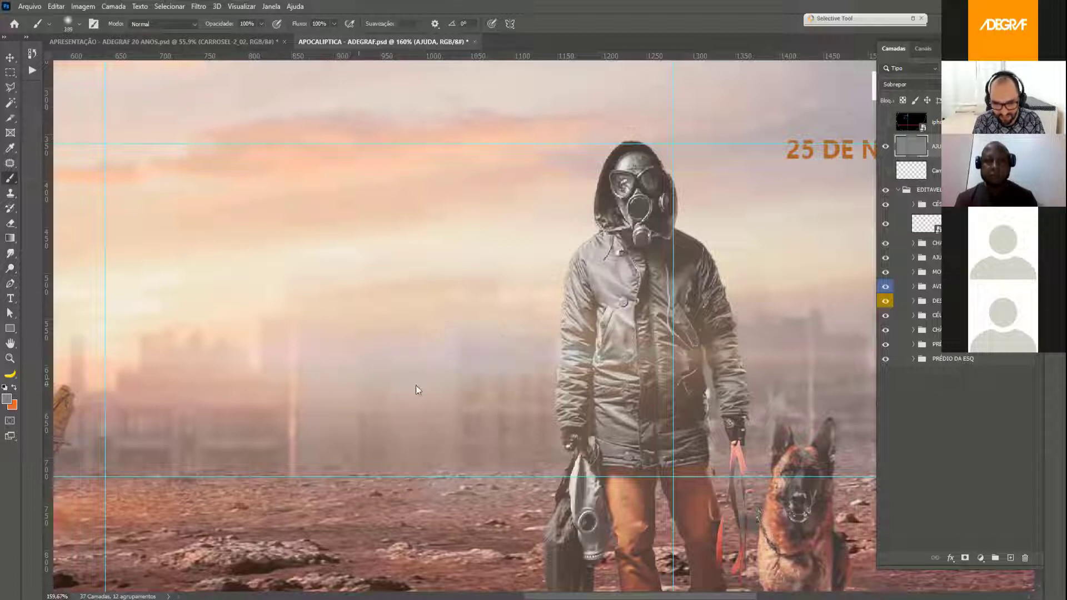
{"action": "right_click", "coordinate": [428, 388], "text": "alt"}
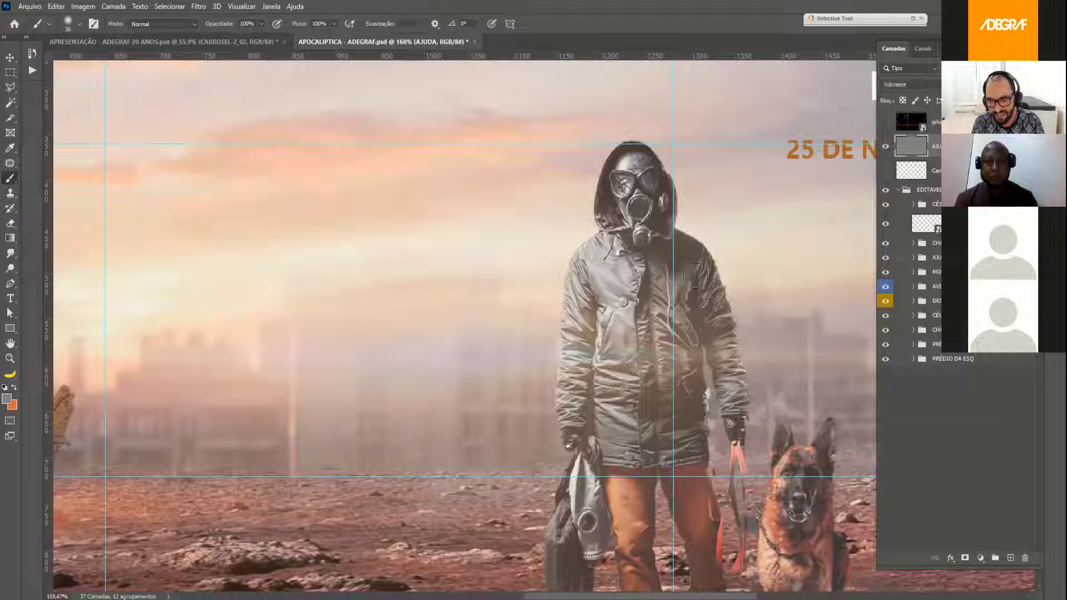
- Check the jacket with the AJUDA layer off and on, and leave the layer hidden in the full composition
{"action": "left_click", "coordinate": [909, 148]}
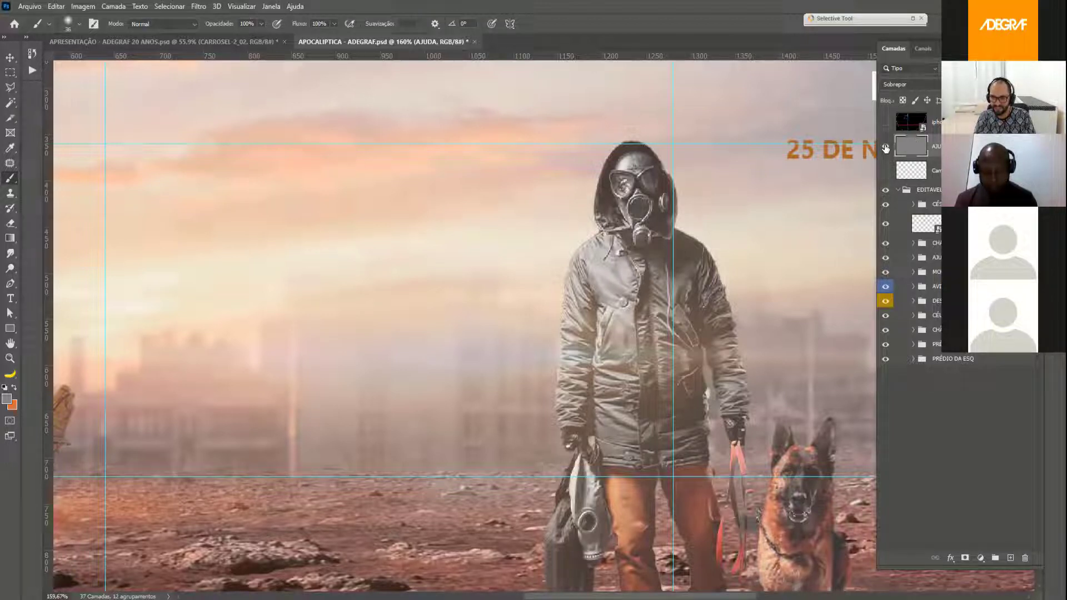
{"action": "left_click", "coordinate": [885, 147]}
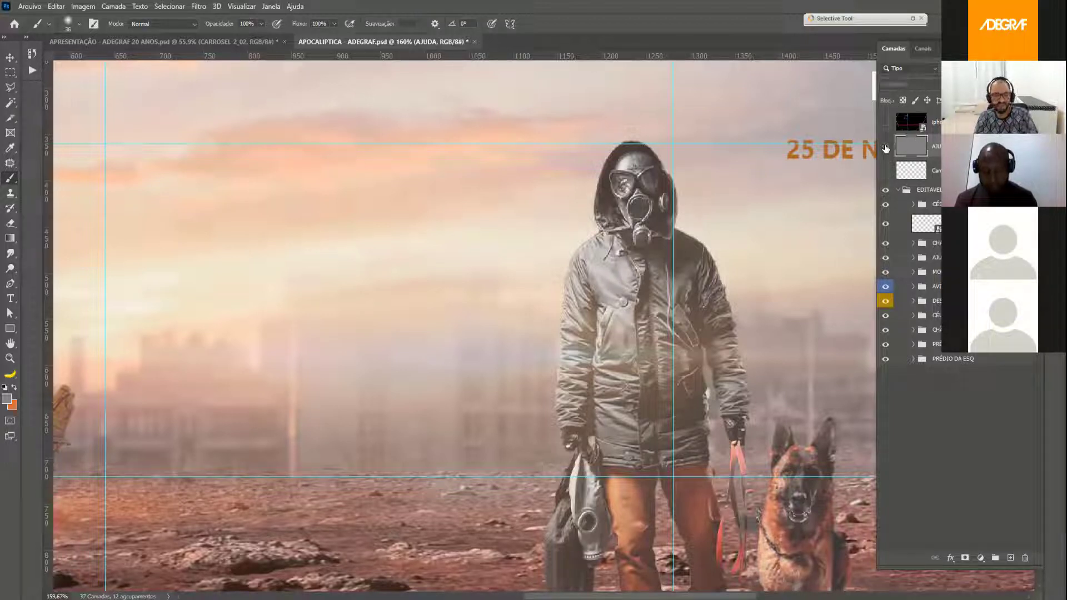
{"action": "left_click", "coordinate": [886, 147]}
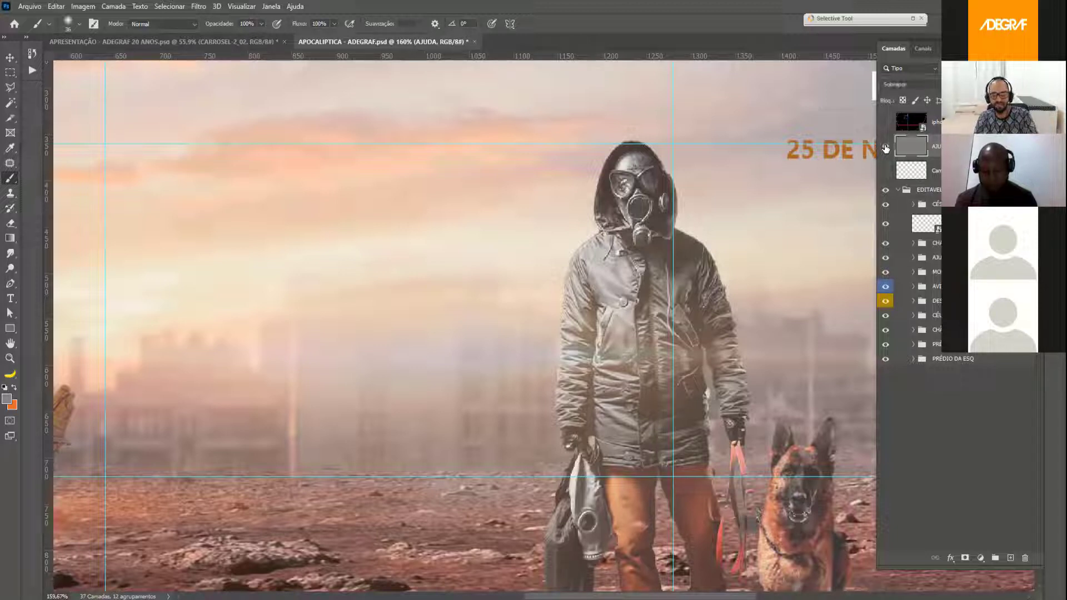
{"action": "key", "text": "ctrl+0"}
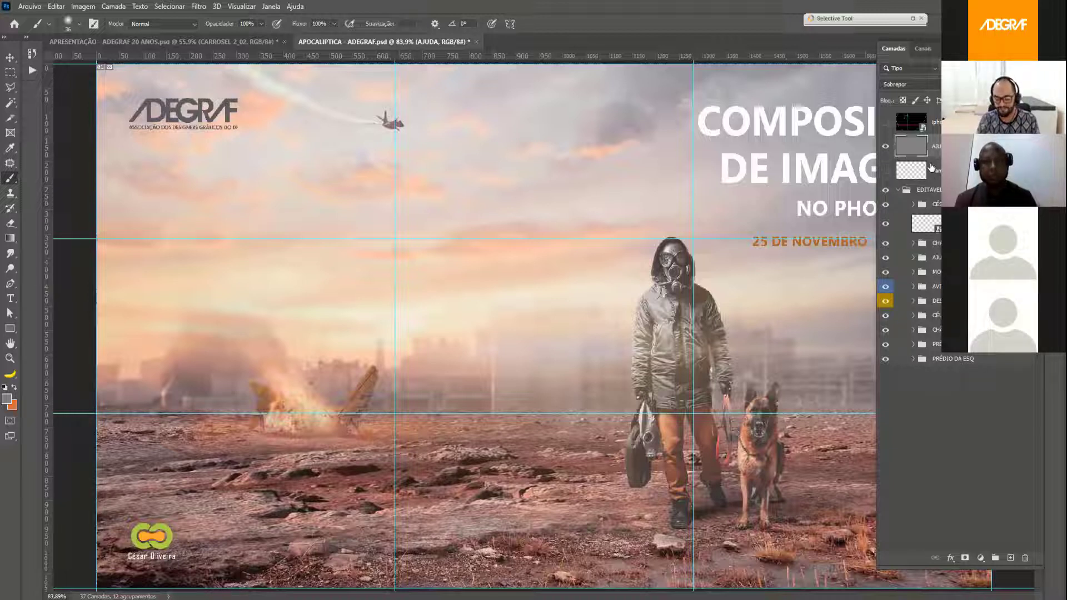
{"action": "left_click", "coordinate": [886, 147]}
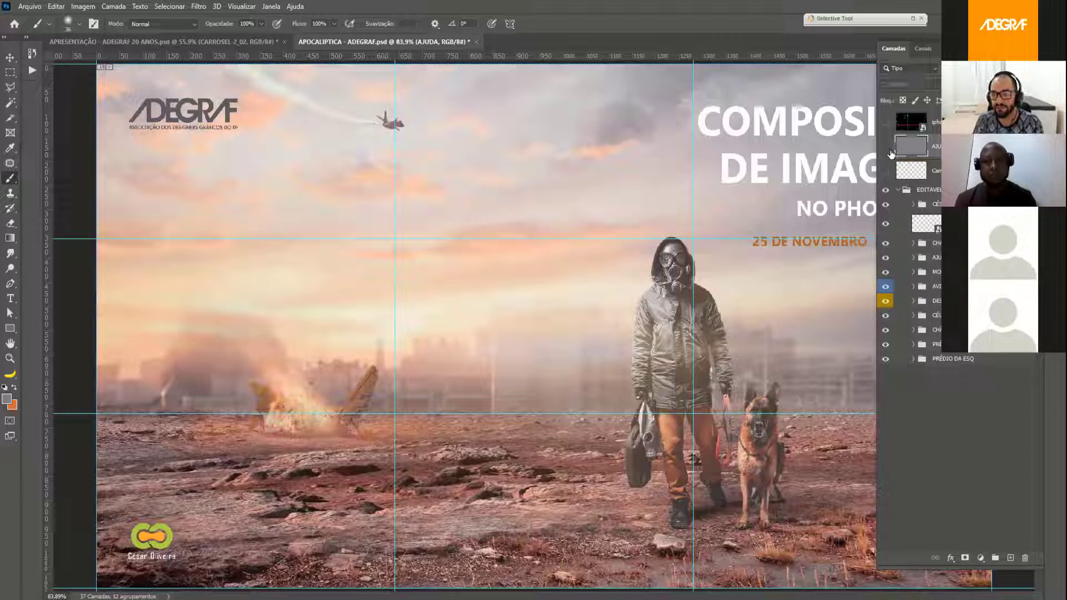
- Select the EDITAVEL group and glance at the PERSPECTIVAS slide in the presentation document before returning to the composition
{"action": "left_click", "coordinate": [928, 190]}
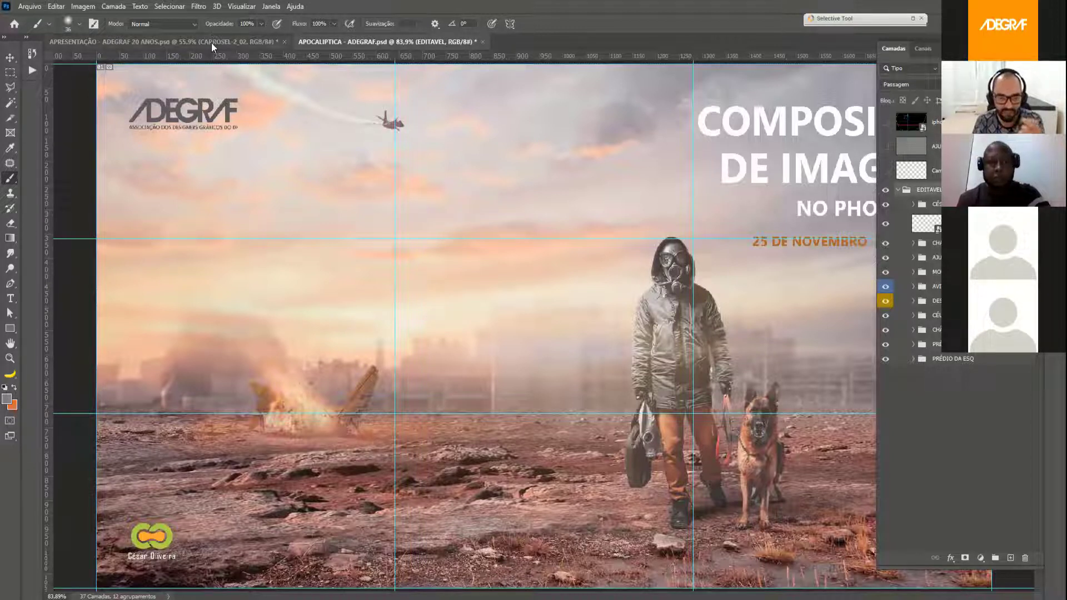
{"action": "key", "text": "ctrl+Tab"}
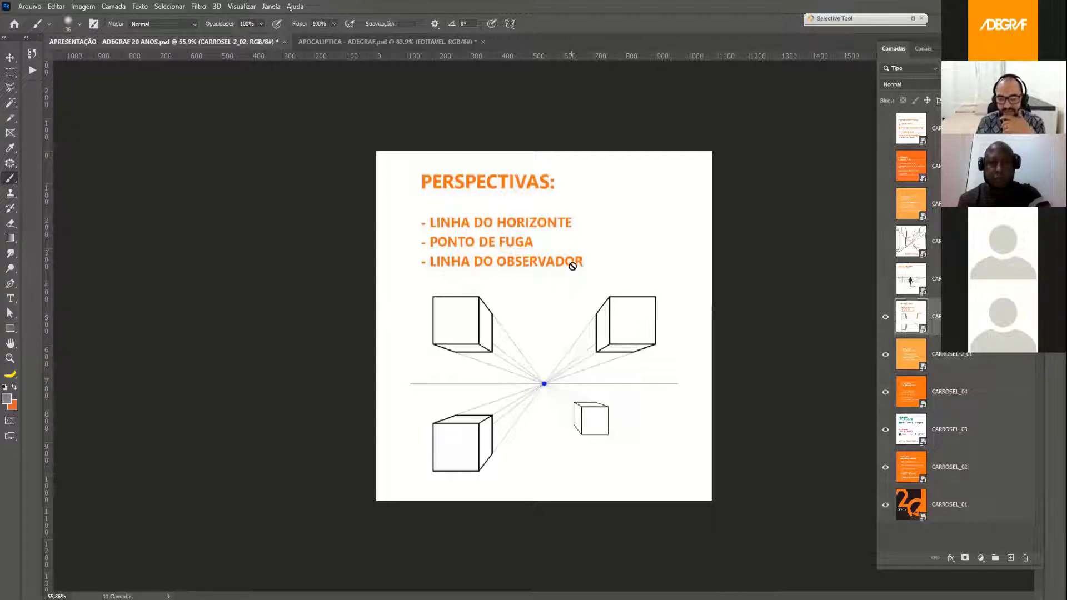
{"action": "key", "text": "ctrl+Tab"}
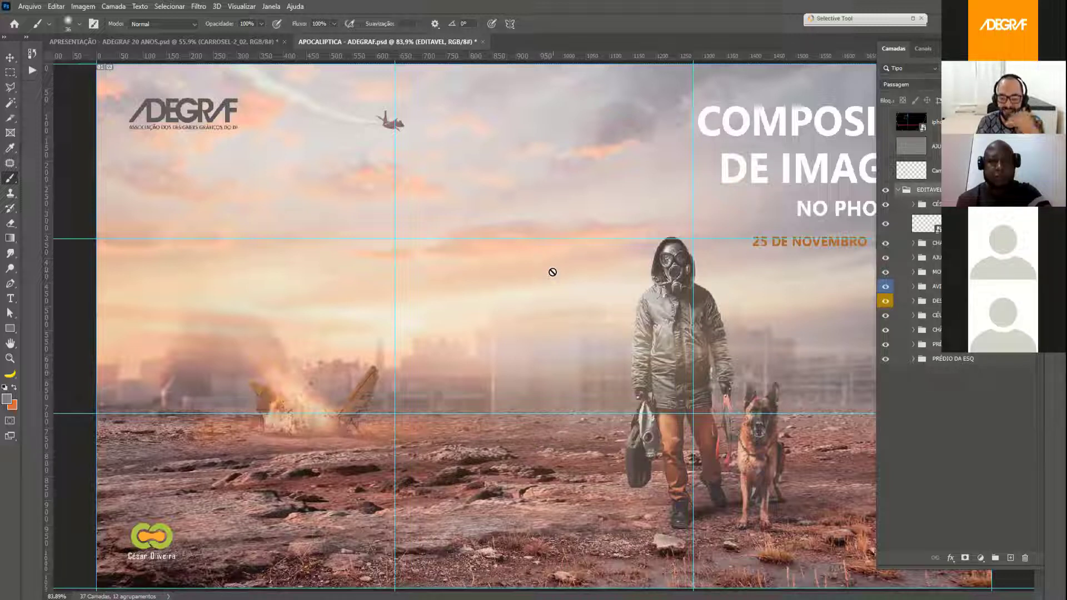
- Collapse the EDITAVEL group and create a merged copy of it on a new layer, with the original group hidden
{"action": "scroll", "coordinate": [482, 304], "scroll_direction": "down", "scroll_amount": 1}
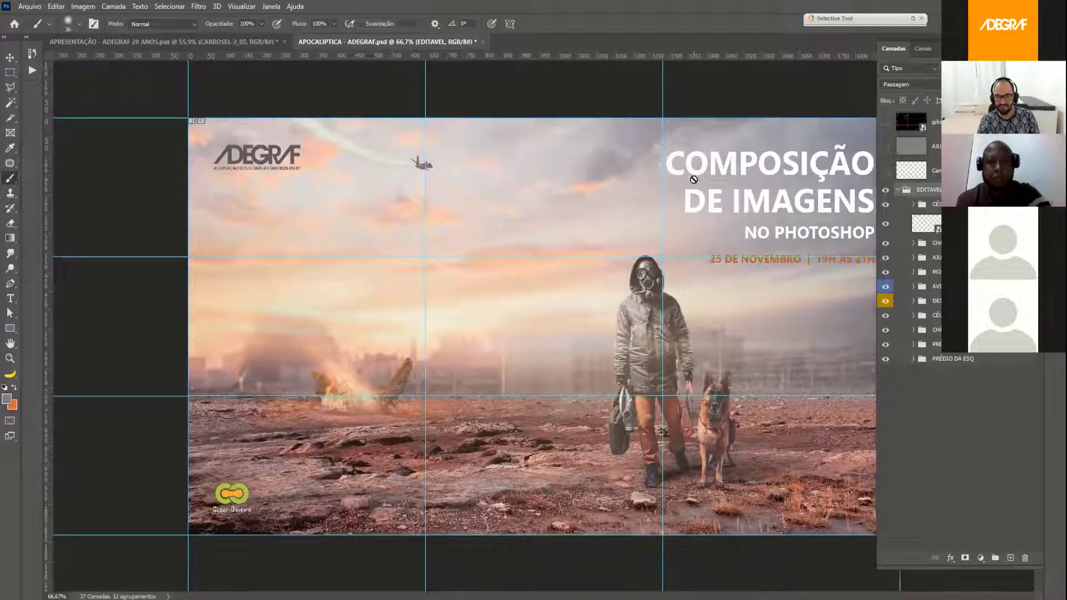
{"action": "left_click", "coordinate": [898, 191]}
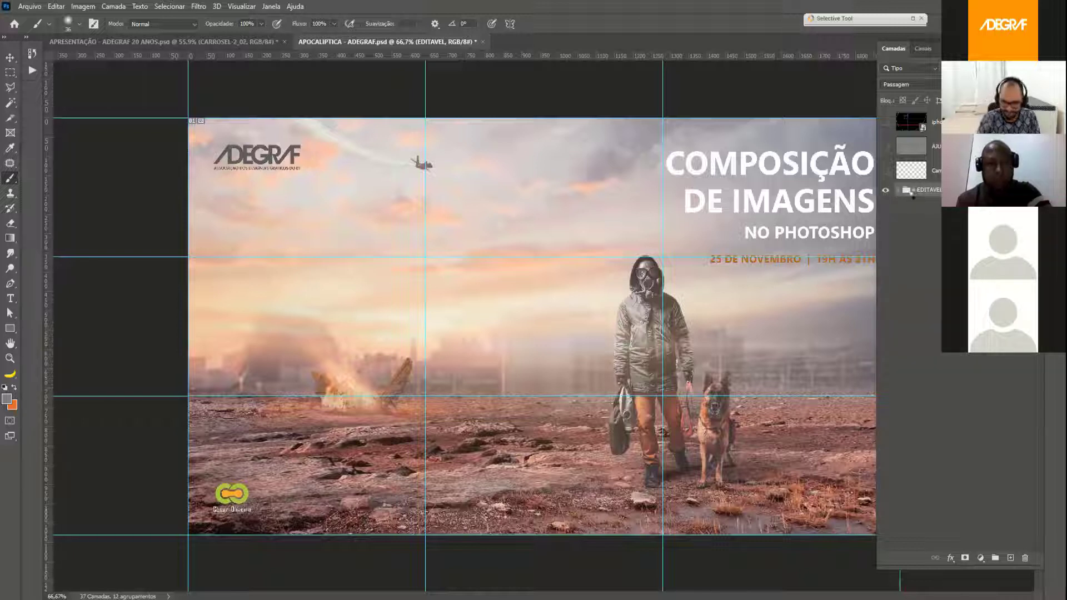
{"action": "key", "text": "ctrl+shift+alt+e"}
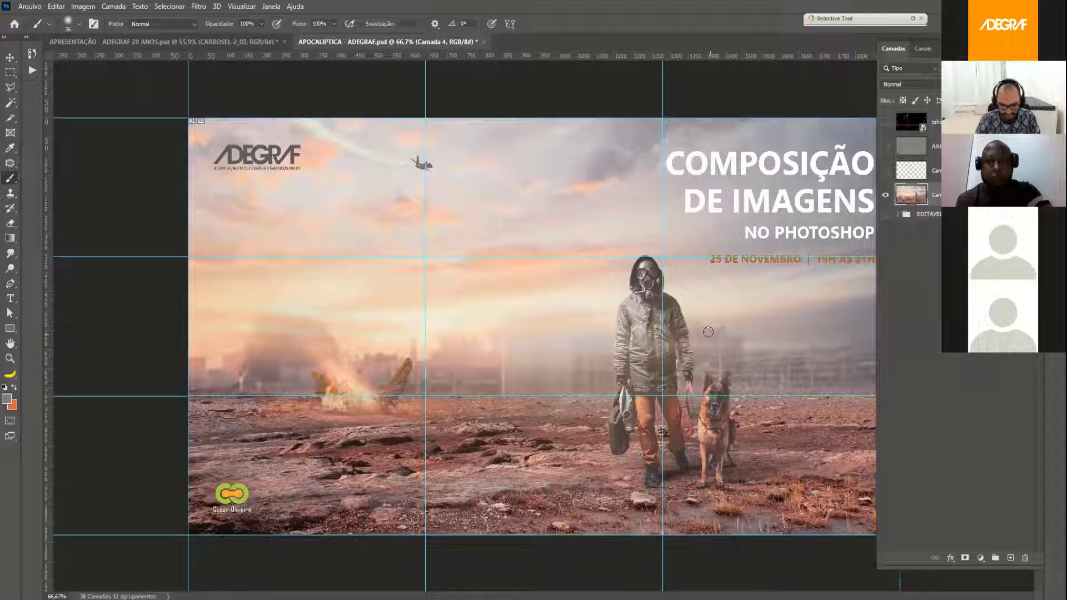
- Try moving the merged image upward to raise the horizon line, and undo the move
{"action": "key", "text": "v"}
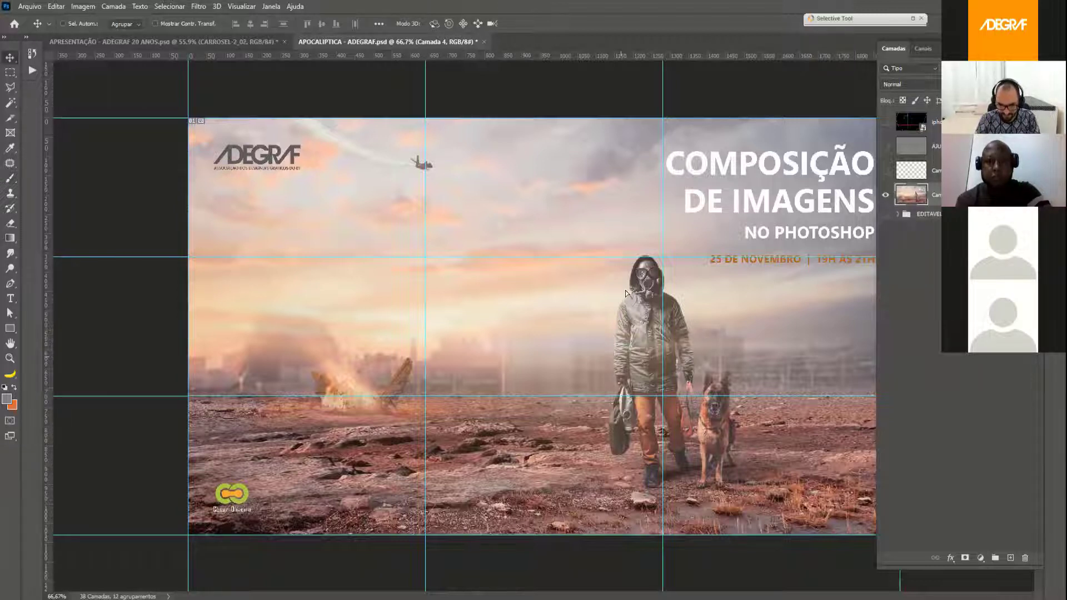
{"action": "left_click_drag", "start_coordinate": [648, 466], "coordinate": [648, 397]}
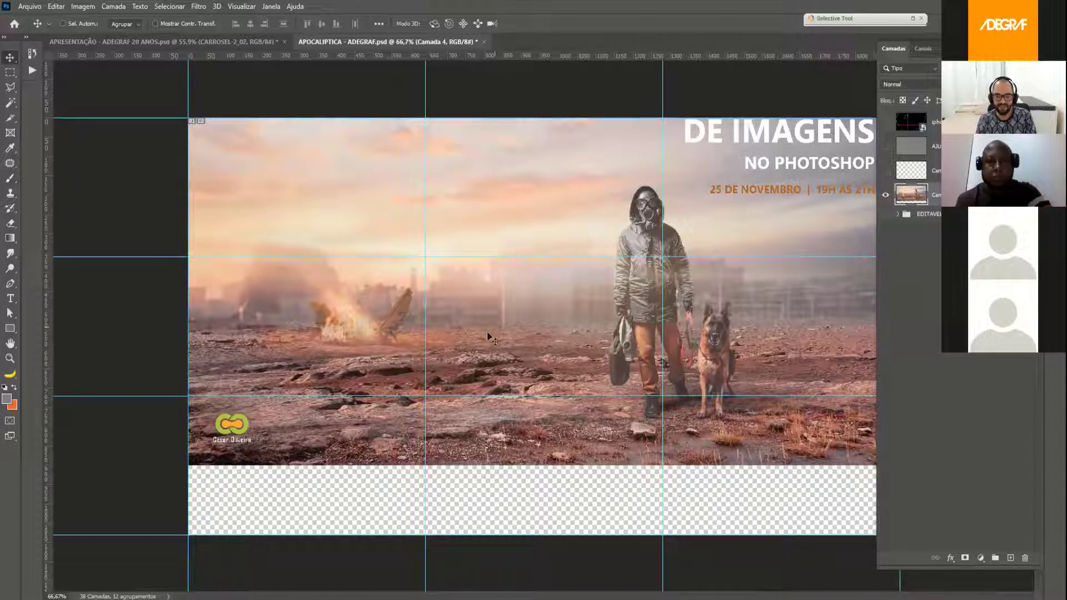
{"action": "key", "text": "ctrl"}
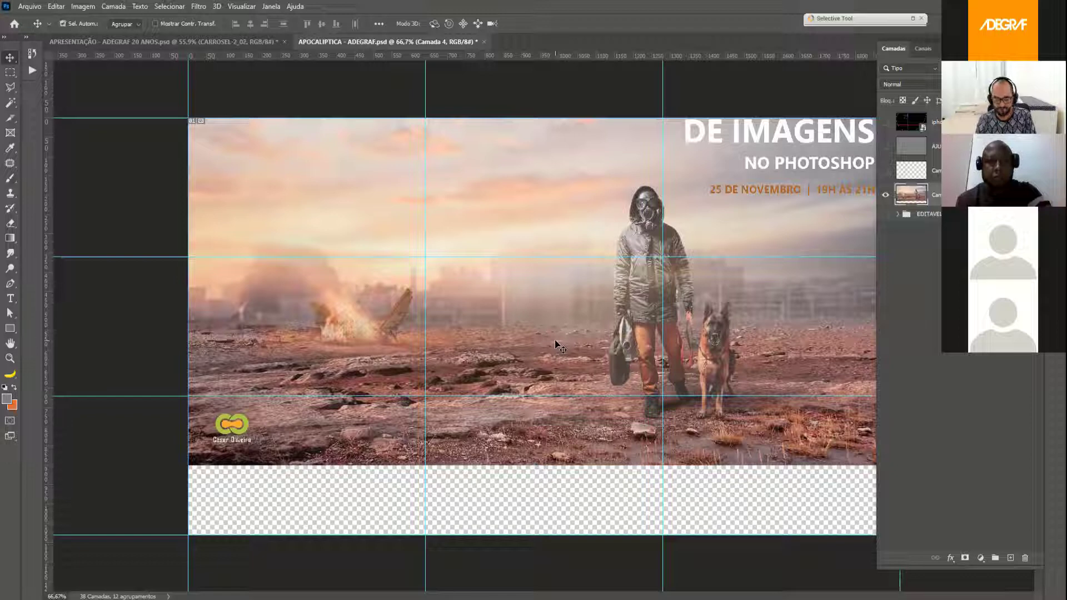
{"action": "scroll", "coordinate": [555, 340], "scroll_direction": "up", "scroll_amount": 3}
{"action": "key", "text": "ctrl+z"}
{"action": "scroll", "coordinate": [537, 340], "scroll_direction": "down", "scroll_amount": 3}
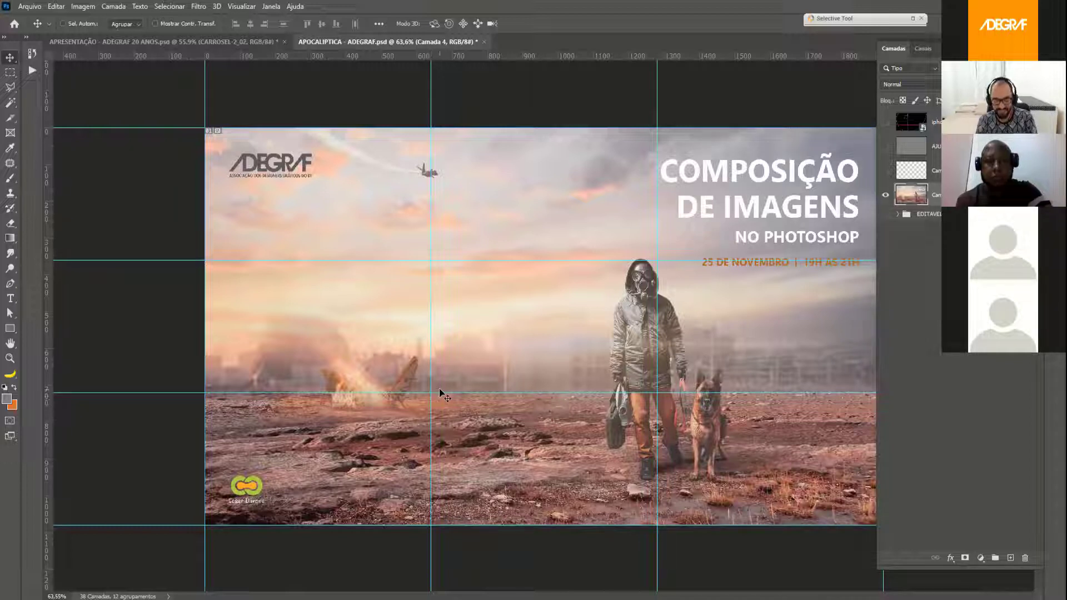
- Hide the guides to view the whole composition without them
{"action": "key", "text": "ctrl+h"}
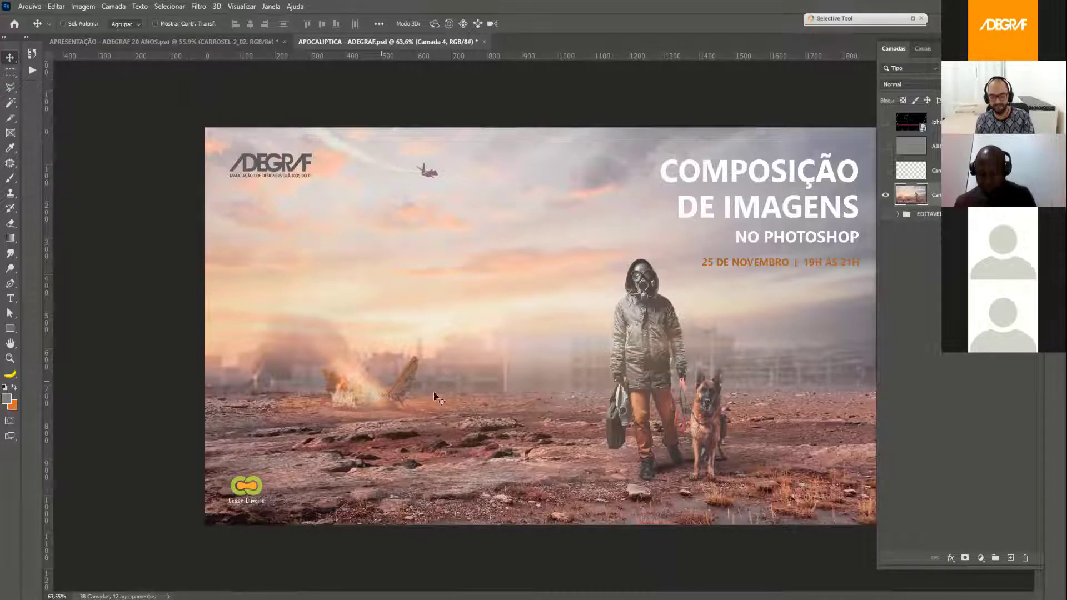
{"action": "scroll", "coordinate": [435, 362], "scroll_direction": "down", "scroll_amount": 2}
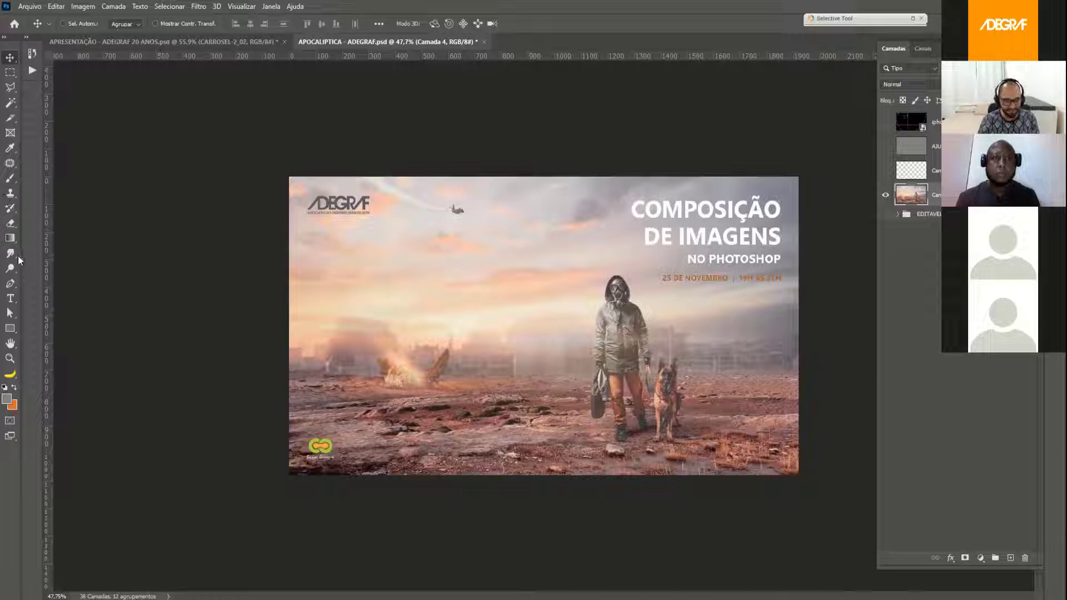
- Try trimming the composition's right side with the Crop tool, and leave the image at its full width
{"action": "left_click", "coordinate": [11, 118]}
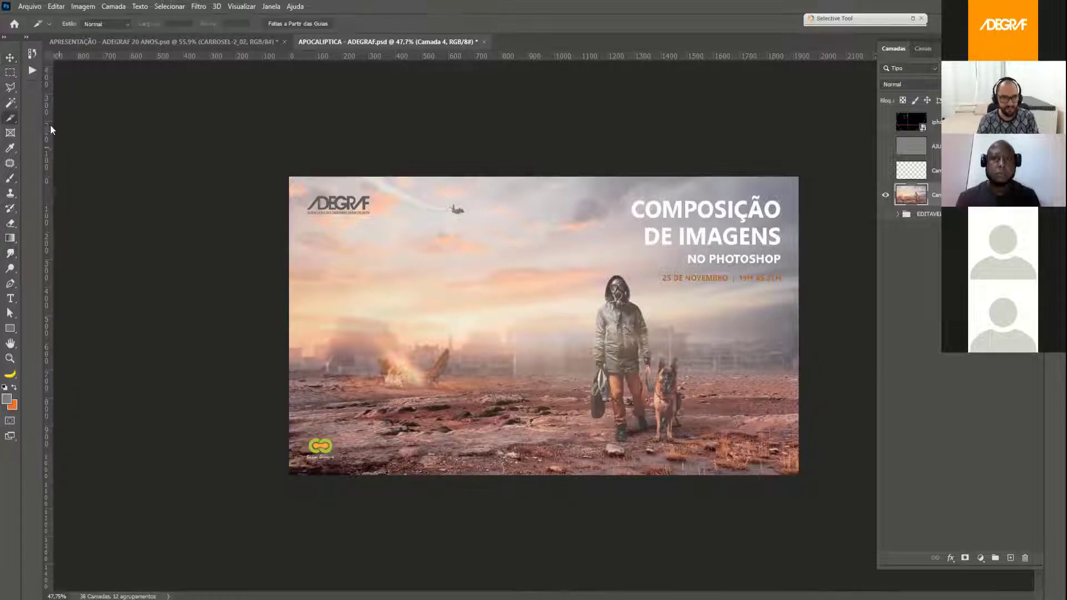
{"action": "right_click", "coordinate": [11, 119]}
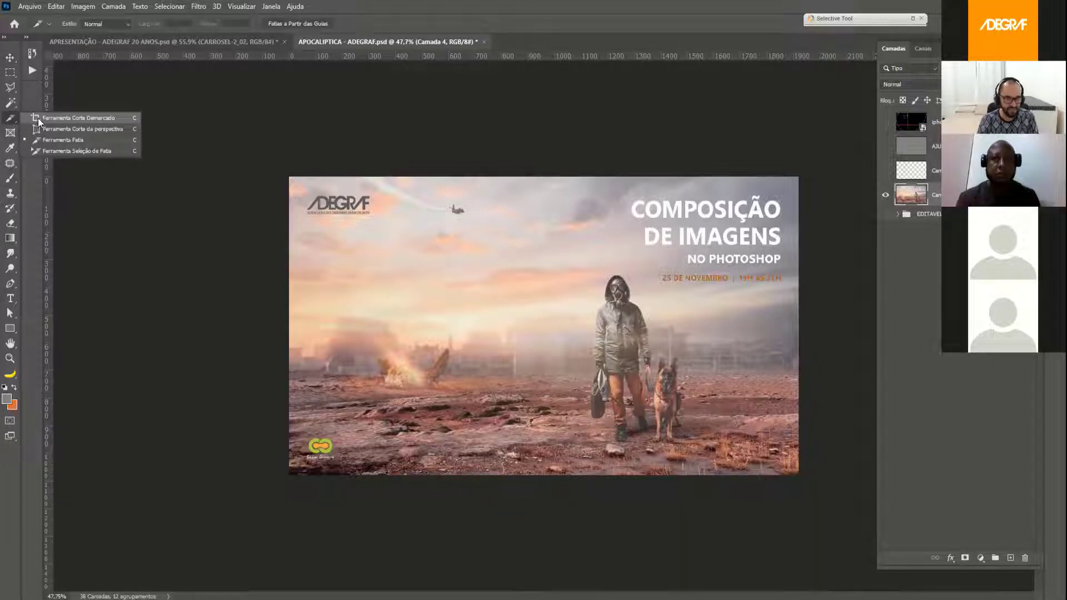
{"action": "left_click", "coordinate": [38, 118]}
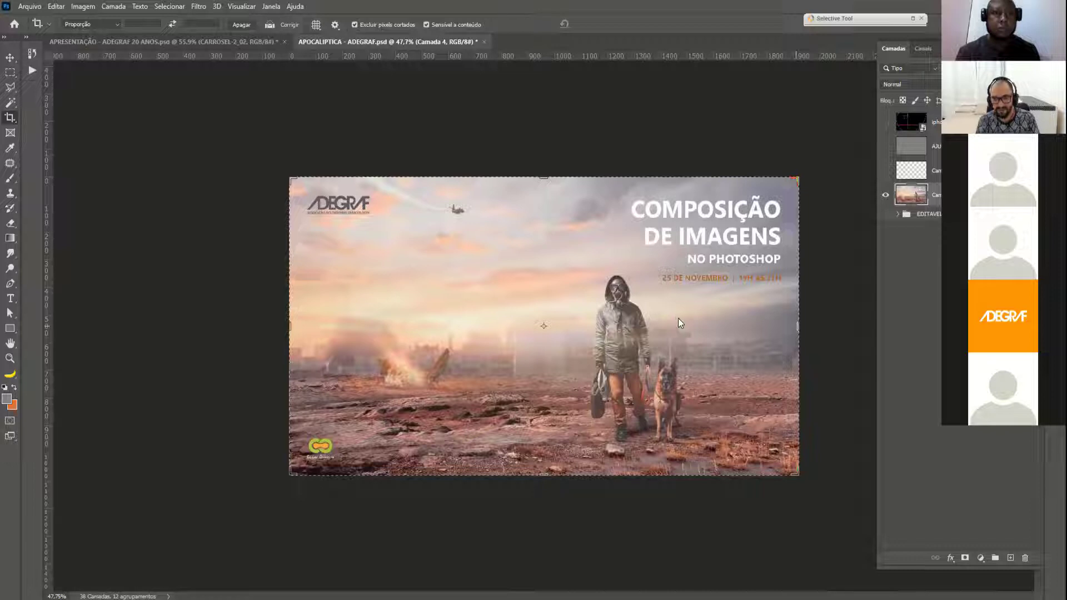
{"action": "left_click_drag", "start_coordinate": [797, 327], "coordinate": [662, 316]}
{"action": "key", "text": "Return"}
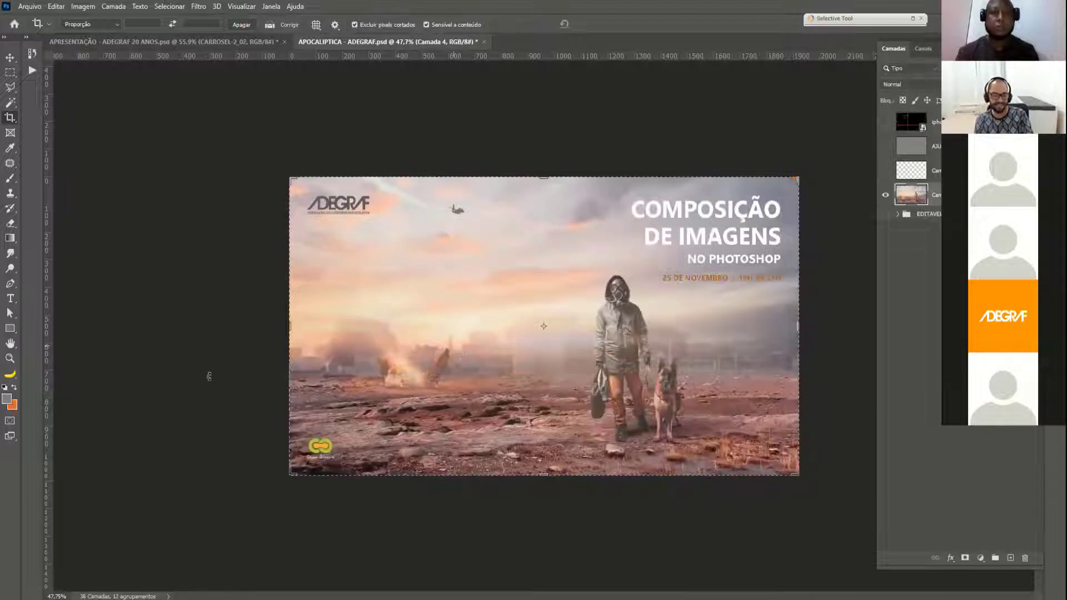
{"action": "key", "text": "v"}
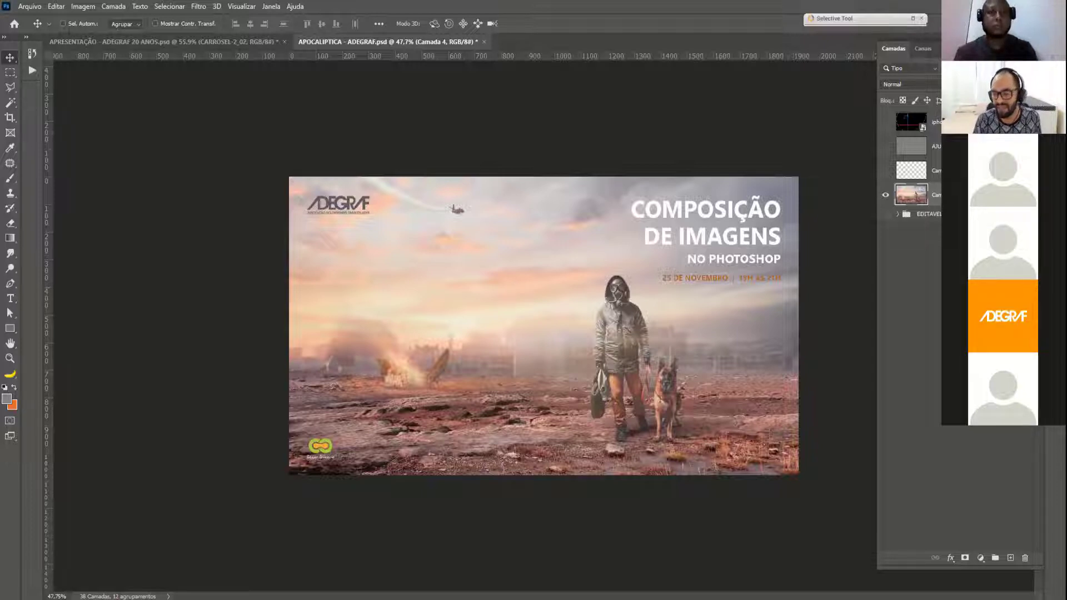
- Show the EDITAVEL group in place of the merged layer, and switch to the APRESENTAÇÃO - ADEGRAF 20 ANOS.psd document
{"action": "left_click", "coordinate": [885, 214]}
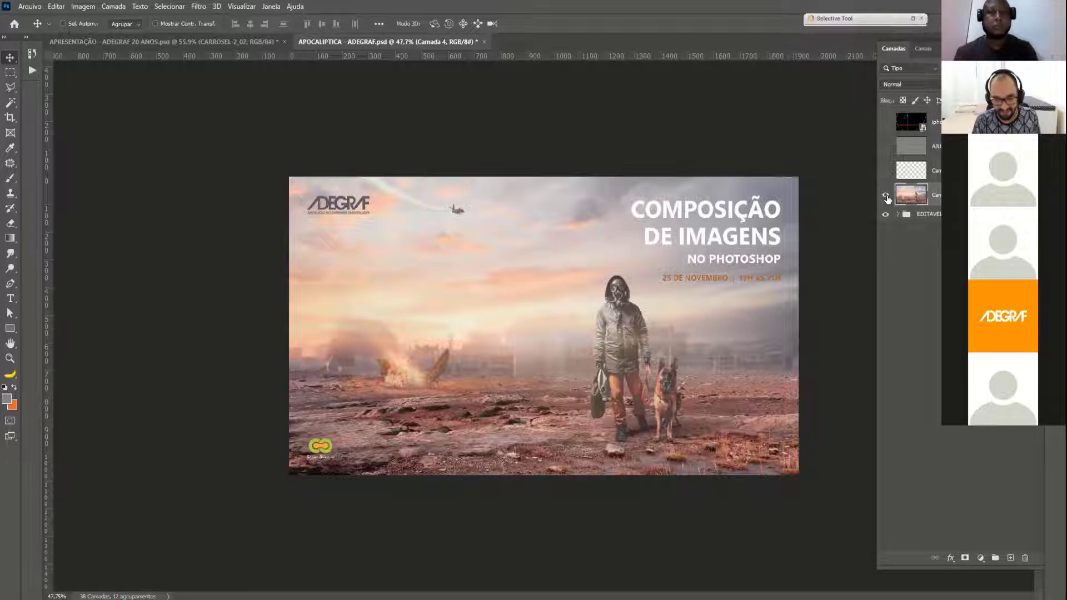
{"action": "left_click", "coordinate": [887, 197]}
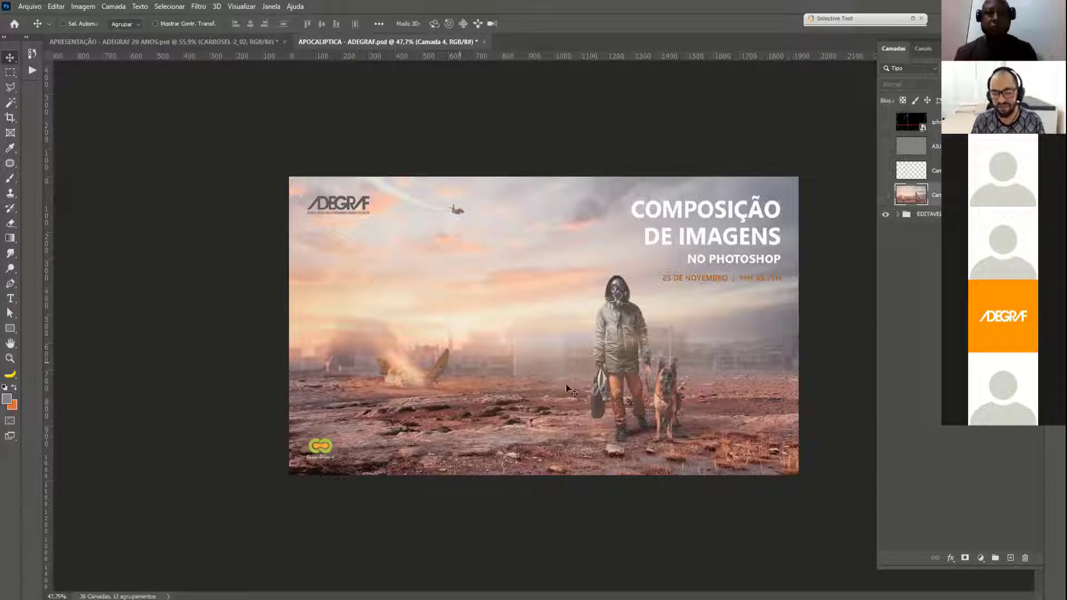
{"action": "left_click", "coordinate": [179, 45]}
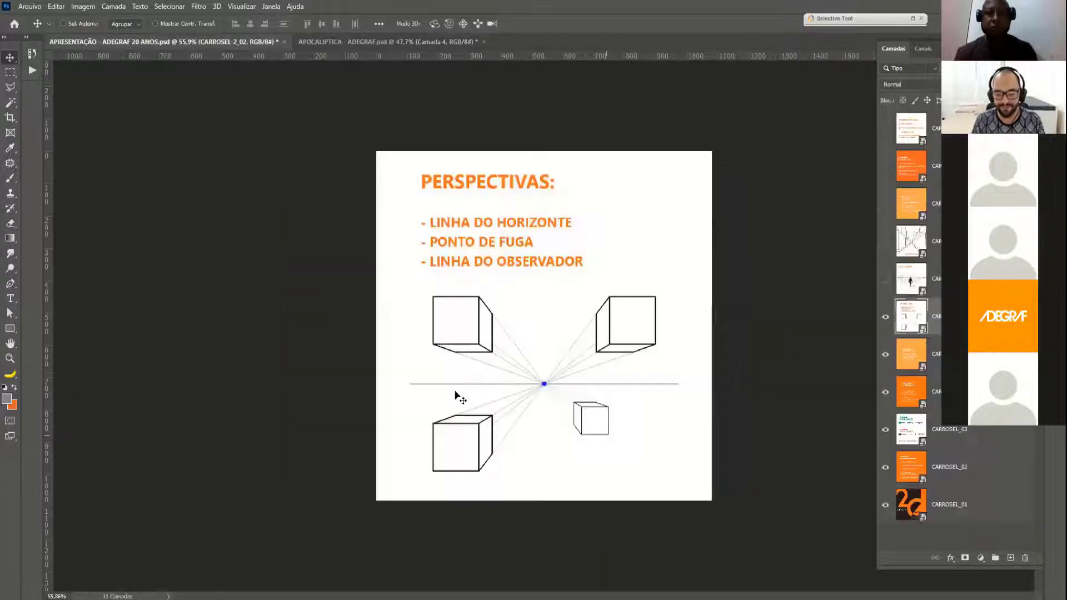
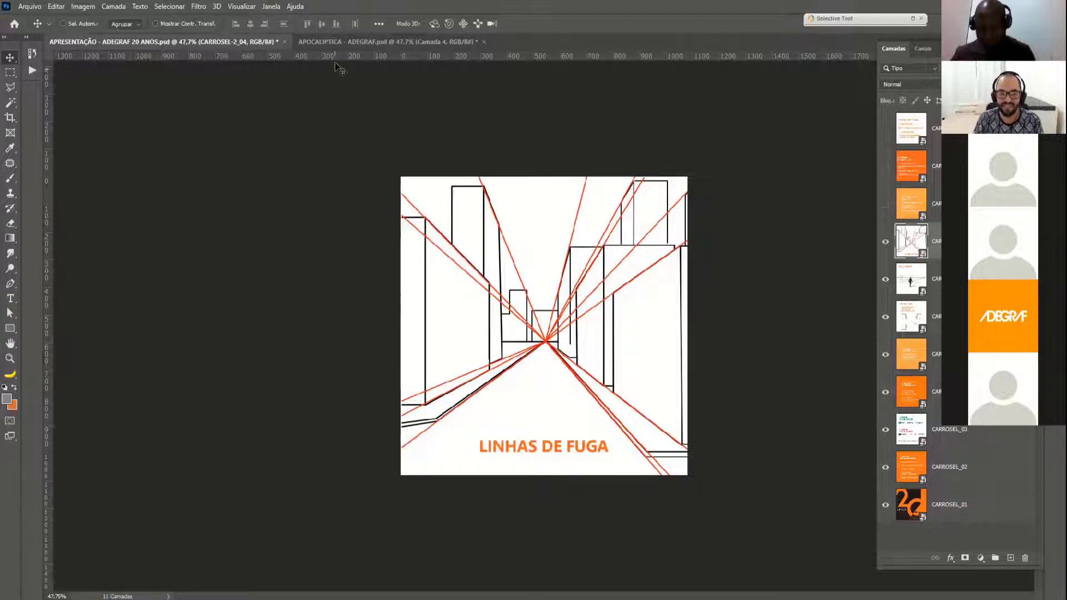
- Glance at the apocalyptic composition, return to the presentation document, and briefly show the CARROSEL-2_05 slide before hiding it again
{"action": "left_click", "coordinate": [341, 43]}
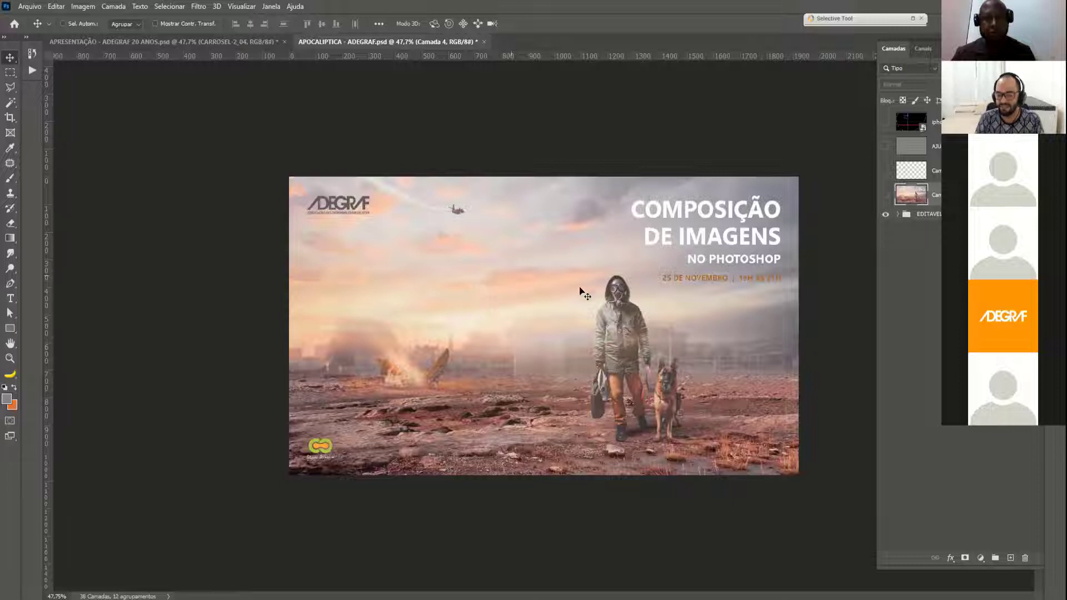
{"action": "left_click", "coordinate": [242, 36]}
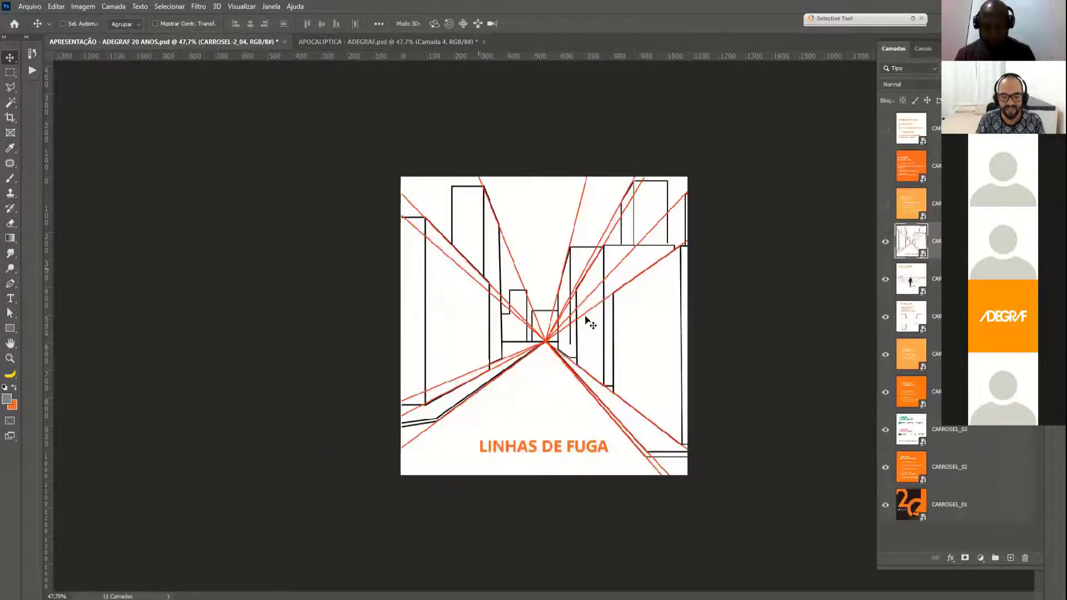
{"action": "left_click", "coordinate": [915, 203]}
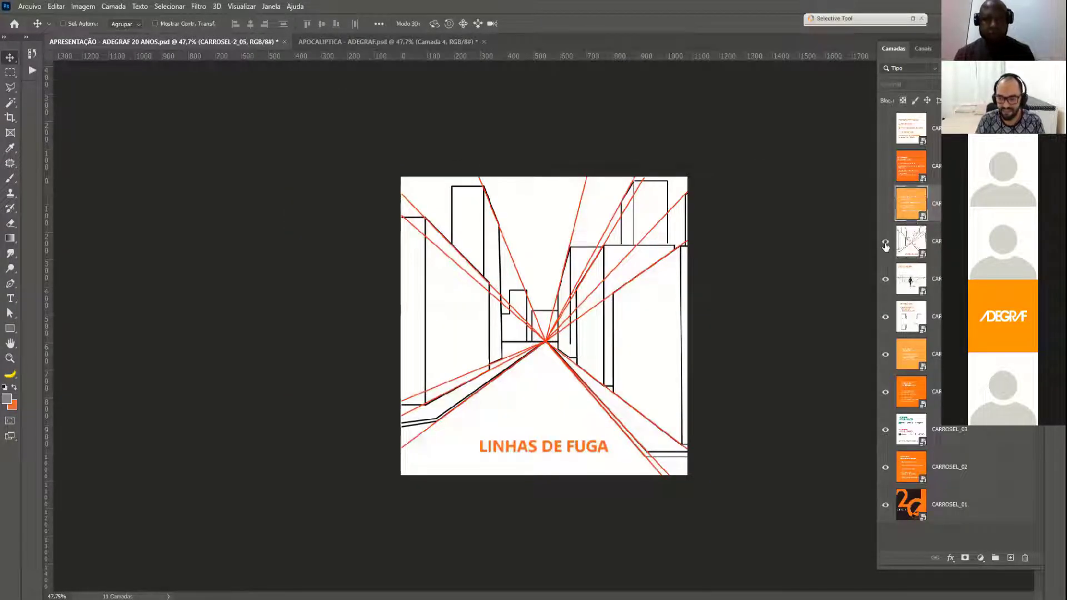
{"action": "left_click", "coordinate": [885, 241]}
{"action": "left_click", "coordinate": [885, 241]}
{"action": "left_click", "coordinate": [885, 204]}
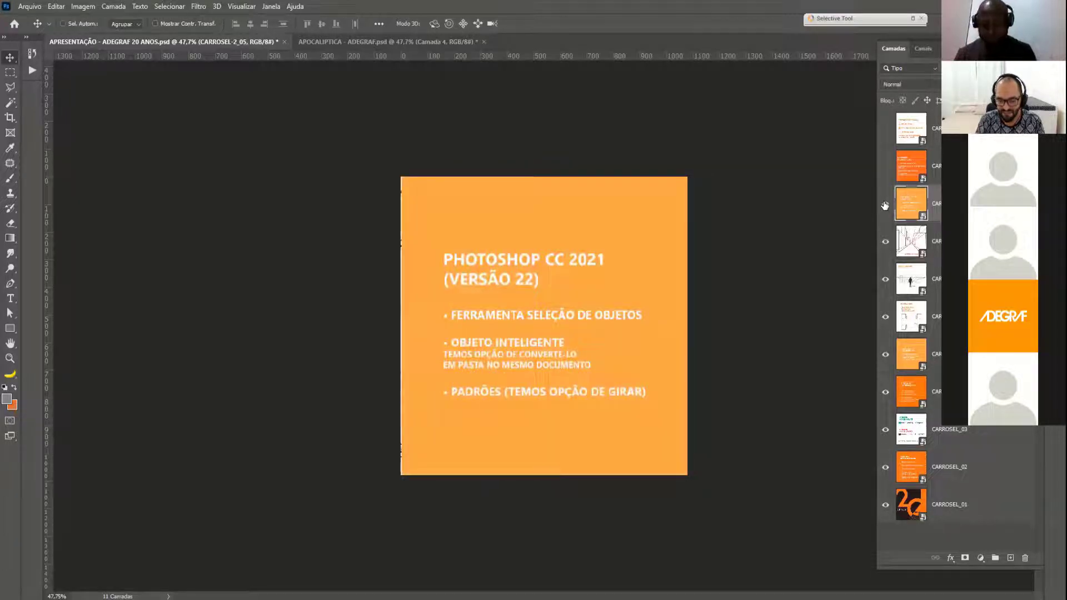
{"action": "left_click", "coordinate": [885, 204]}
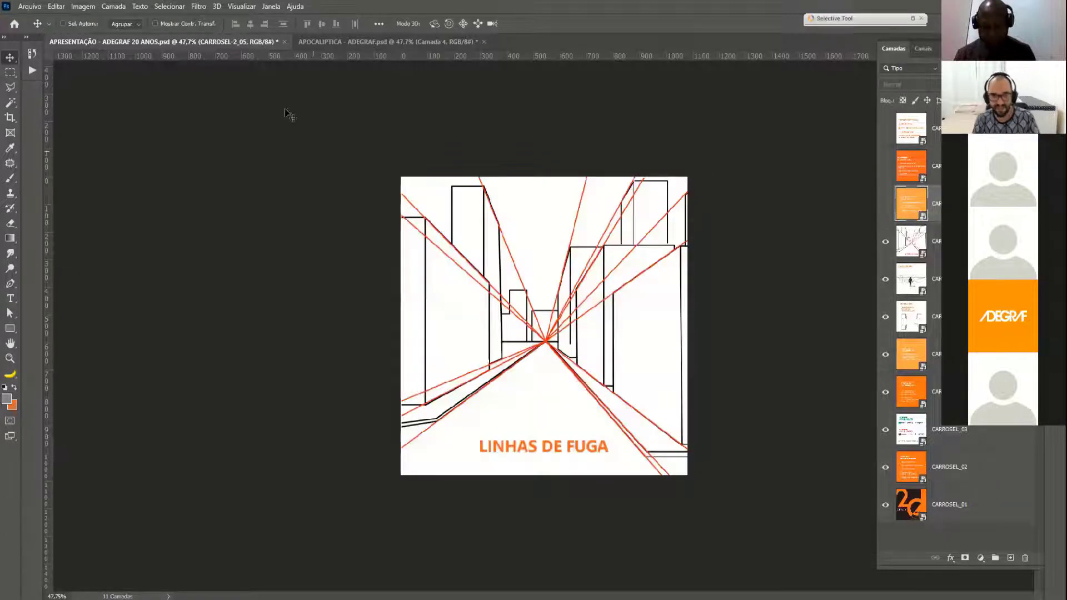
- Switch to the APOCALIPTICA - ADEGRAF.psd document, expand the EDITAVEL group, and hide its title text and logo layers
{"action": "left_click", "coordinate": [317, 42]}
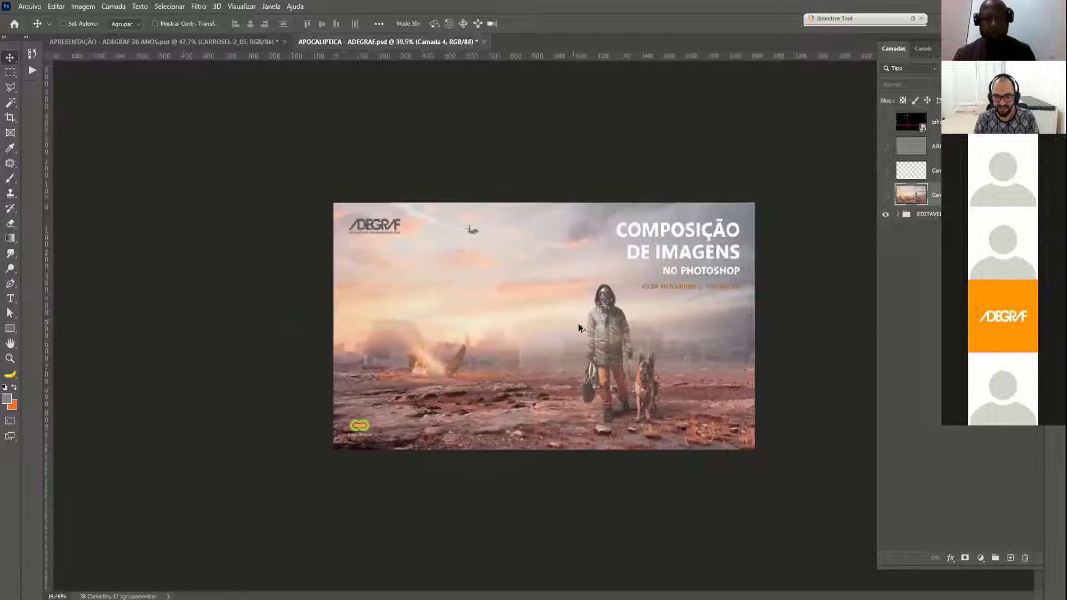
{"action": "left_click", "coordinate": [896, 215]}
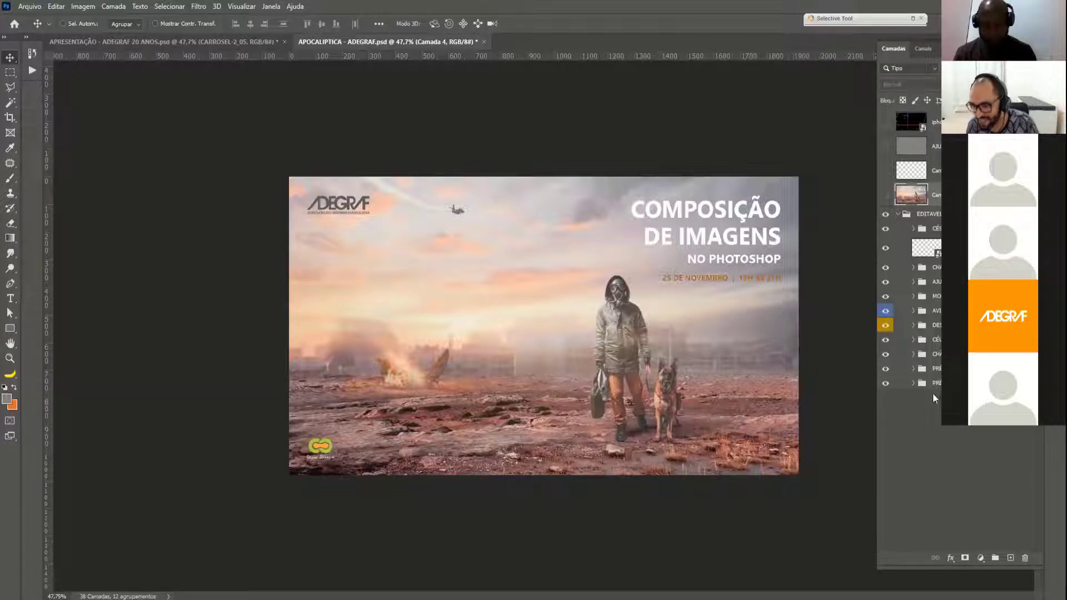
{"action": "left_click", "coordinate": [886, 268]}
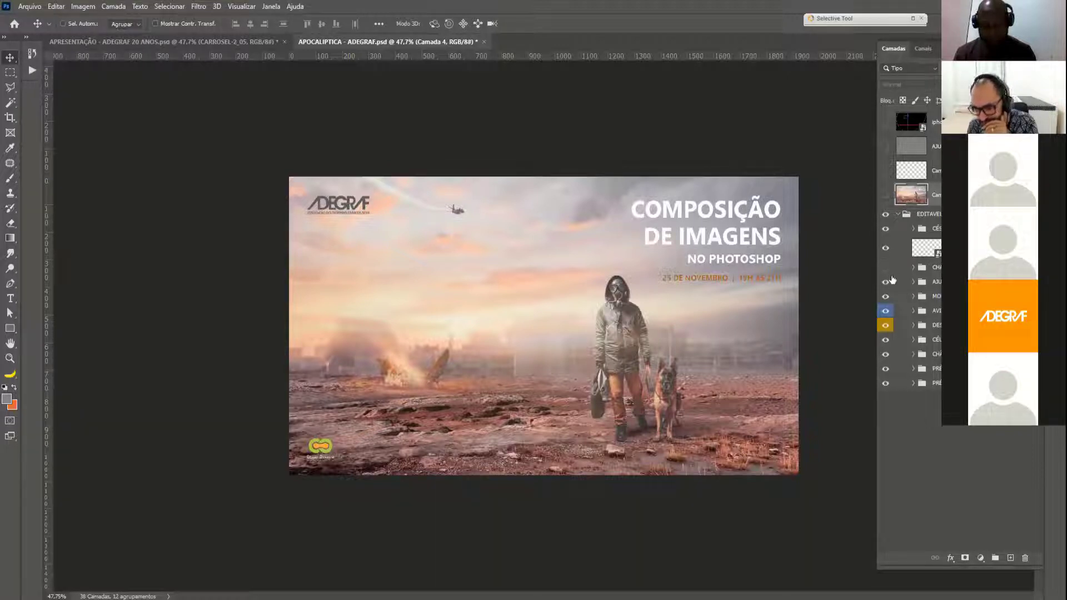
{"action": "left_click", "coordinate": [885, 247]}
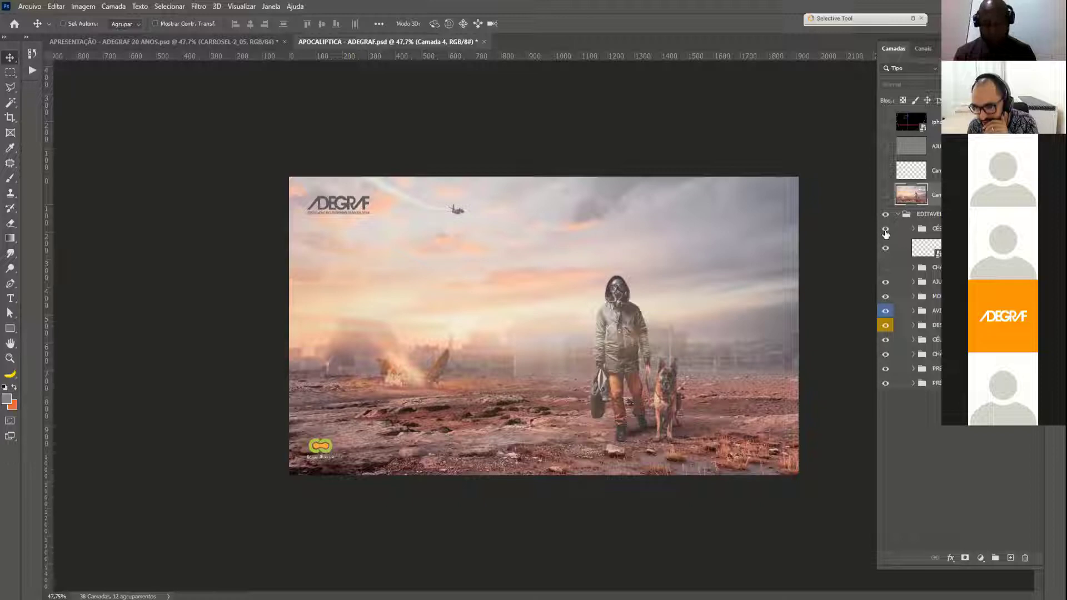
{"action": "left_click", "coordinate": [886, 248]}
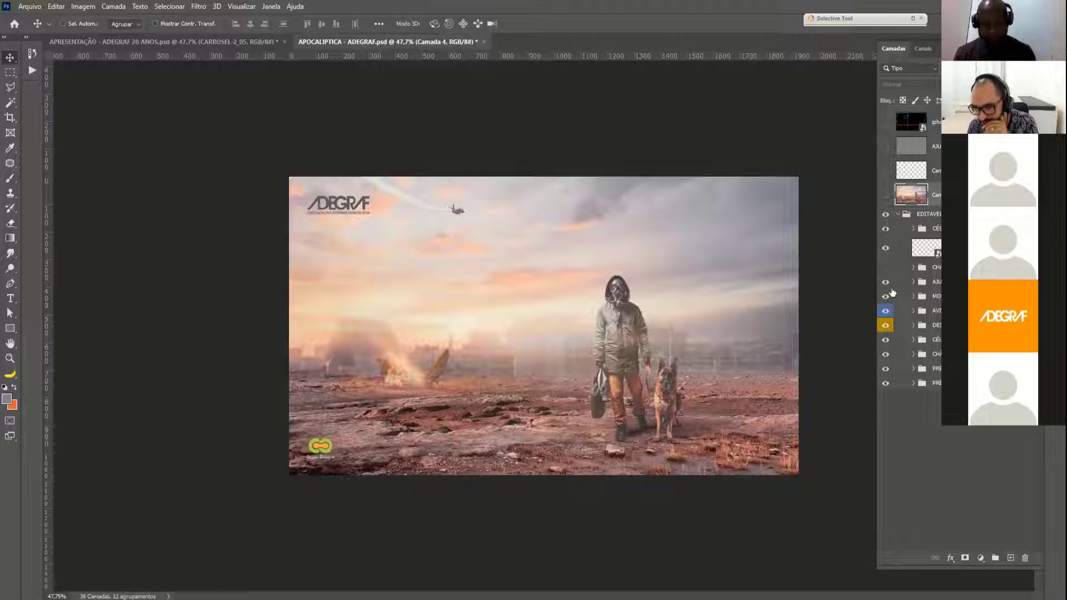
- Hide the color adjustments group, the airplane group and the burning wreckage group inside EDITAVEL
{"action": "left_click", "coordinate": [886, 283]}
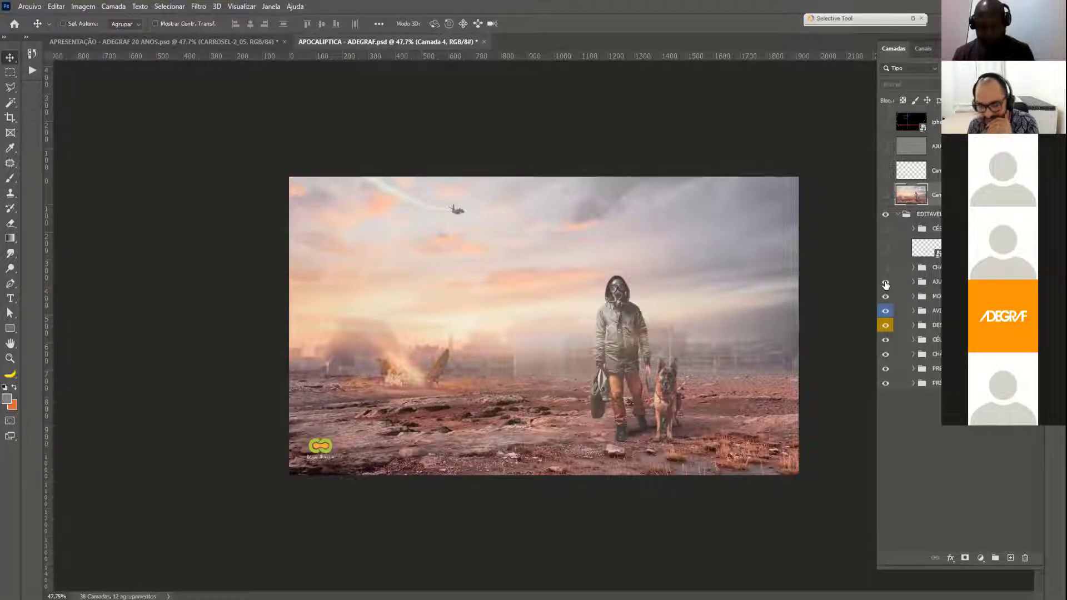
{"action": "left_click", "coordinate": [886, 284]}
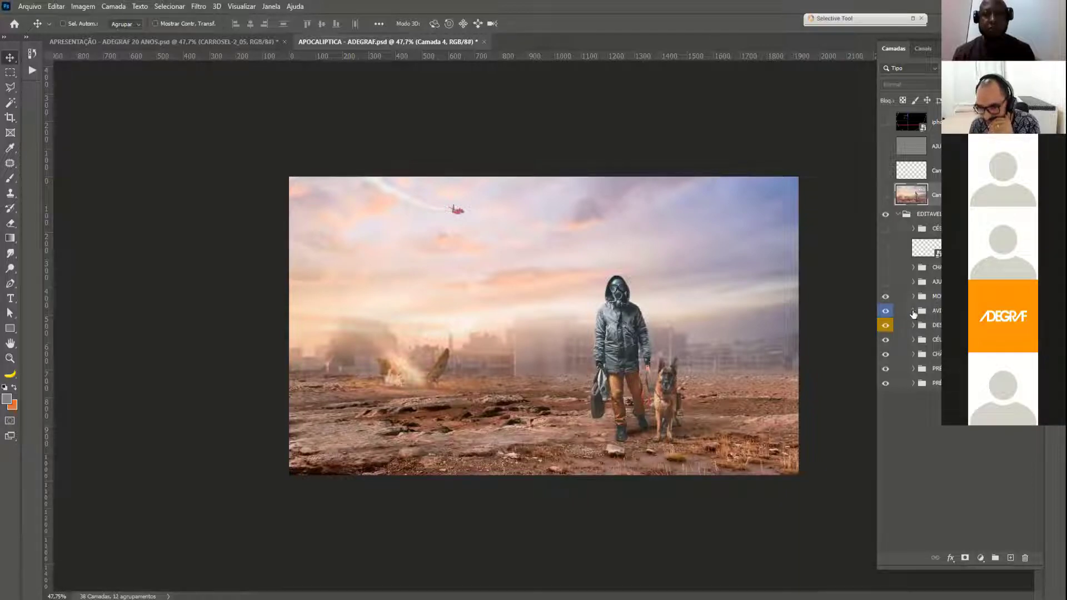
{"action": "left_click", "coordinate": [888, 312]}
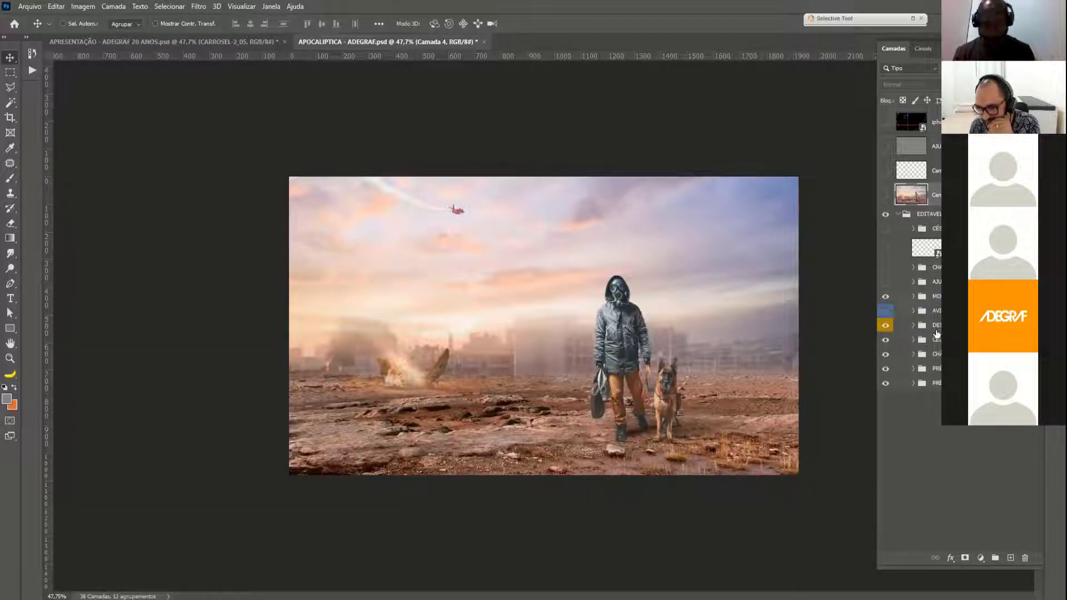
{"action": "left_click", "coordinate": [885, 325]}
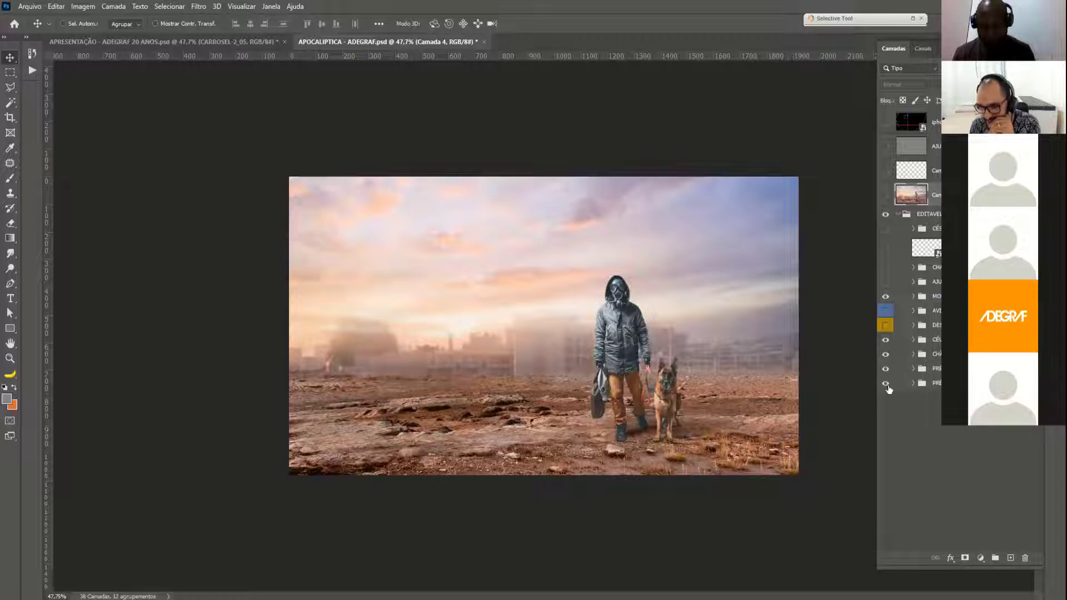
- Expand the ground group, show only its geyser photo layer, and disable that layer's mask to reveal the full original photo
{"action": "left_click", "coordinate": [913, 355]}
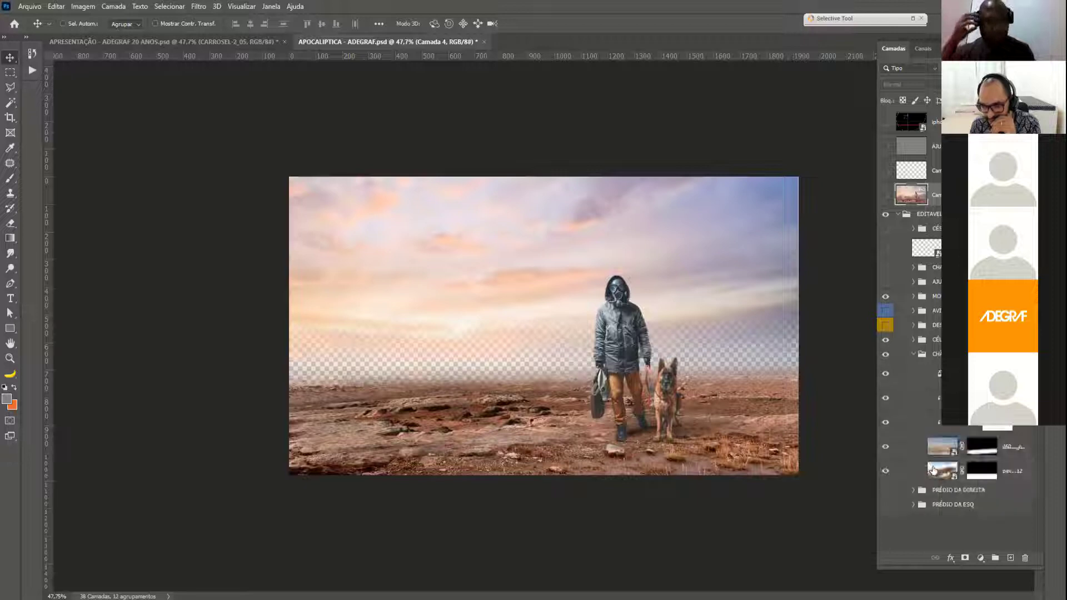
{"action": "left_click", "coordinate": [933, 470]}
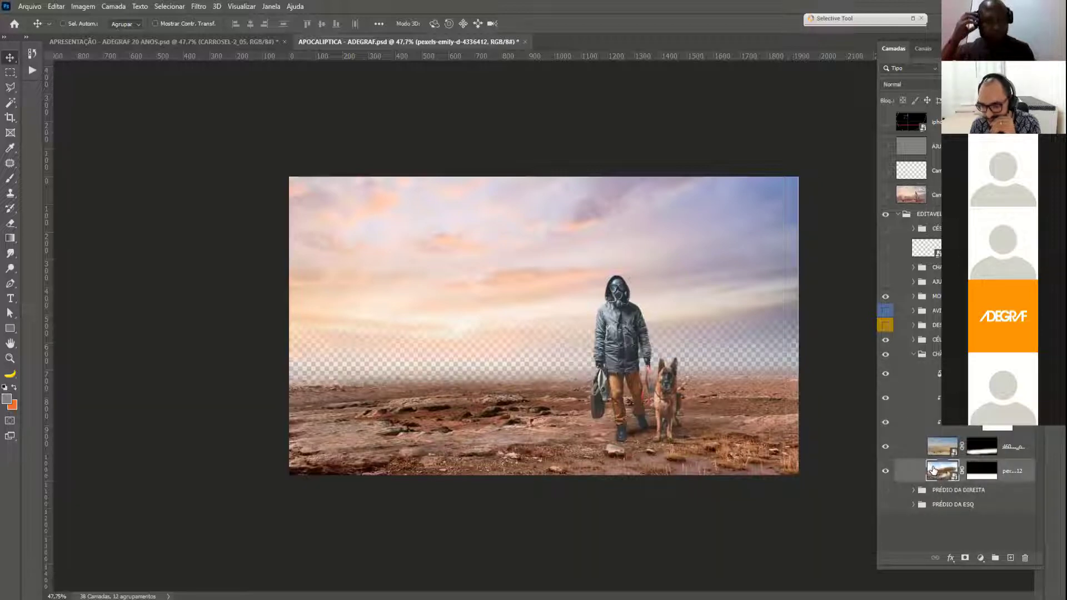
{"action": "left_click", "coordinate": [885, 471], "text": "alt"}
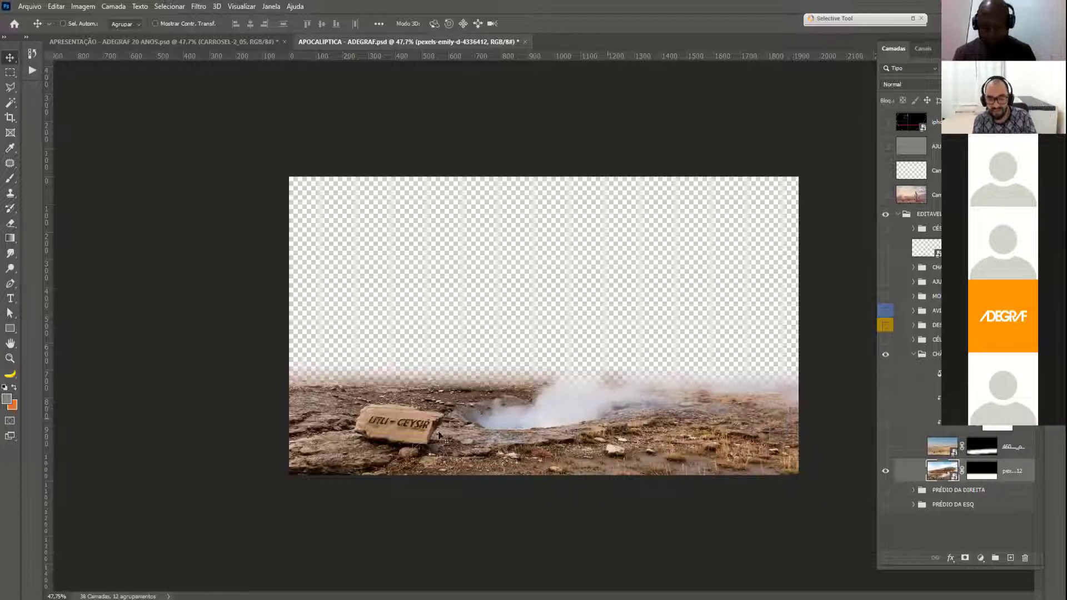
{"action": "left_click", "coordinate": [982, 472], "text": "shift"}
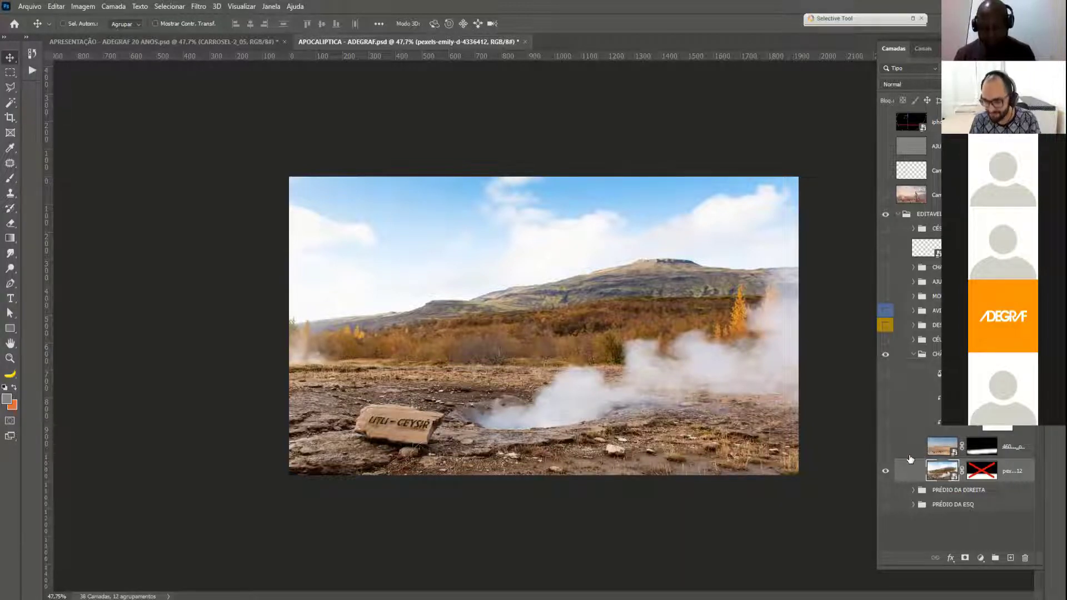
- Show the desert photo layer over the geyser photo, and toggle both masks to compare the blended ground with the originals
{"action": "left_click", "coordinate": [885, 446]}
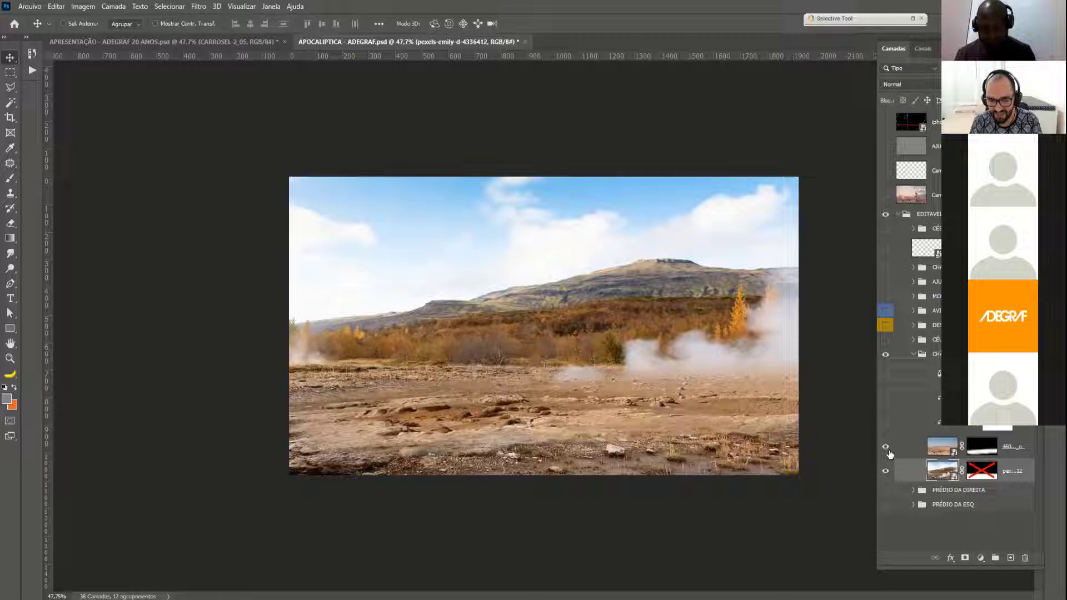
{"action": "left_click", "coordinate": [979, 452], "text": "shift"}
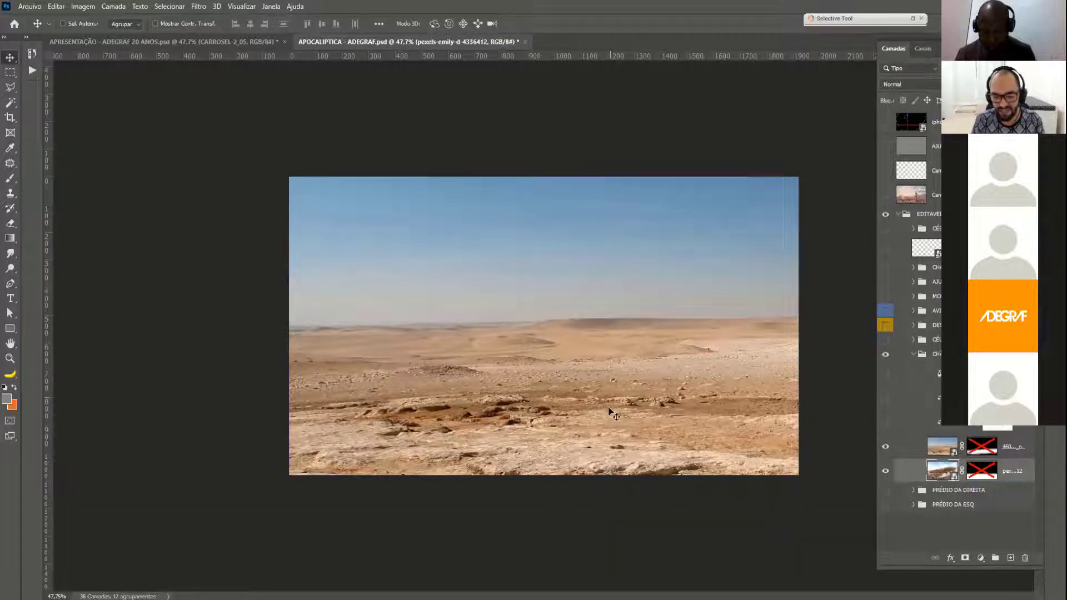
{"action": "left_click", "coordinate": [979, 449], "text": "shift"}
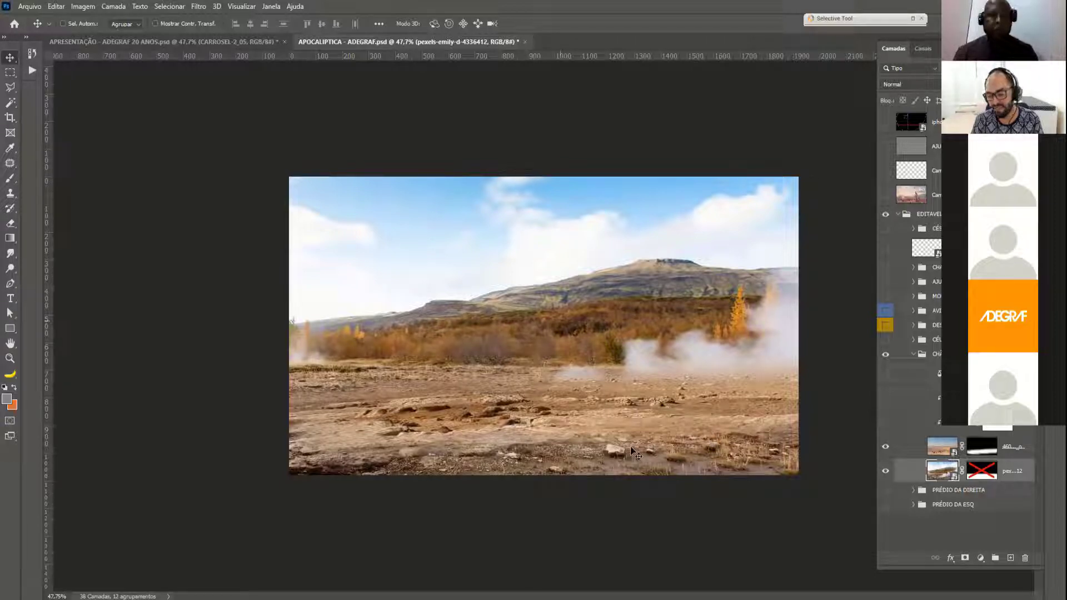
{"action": "left_click", "coordinate": [989, 476], "text": "shift"}
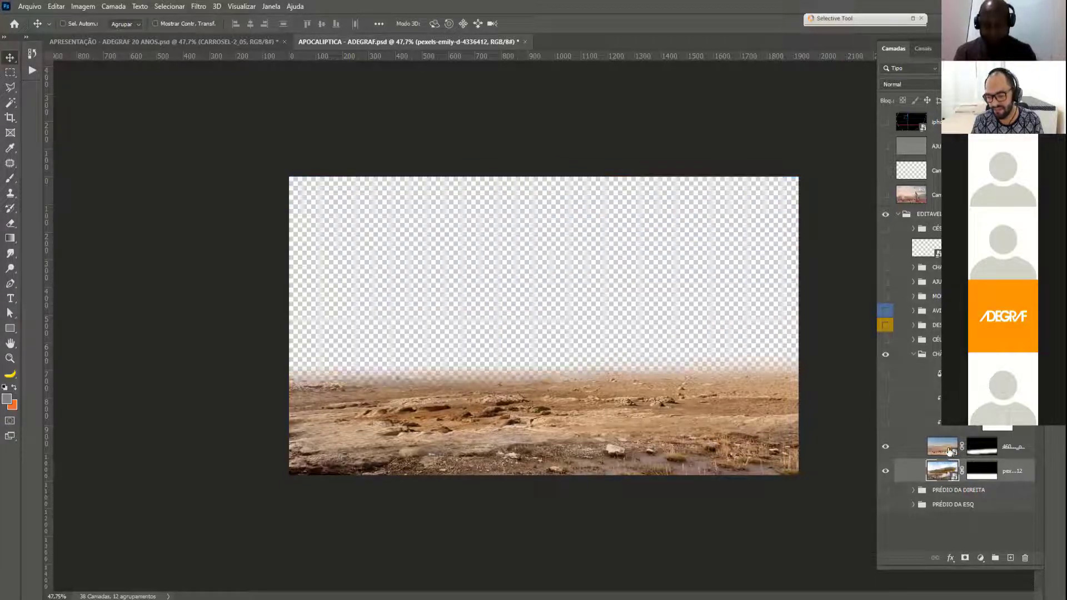
{"action": "left_click", "coordinate": [981, 476], "text": "shift"}
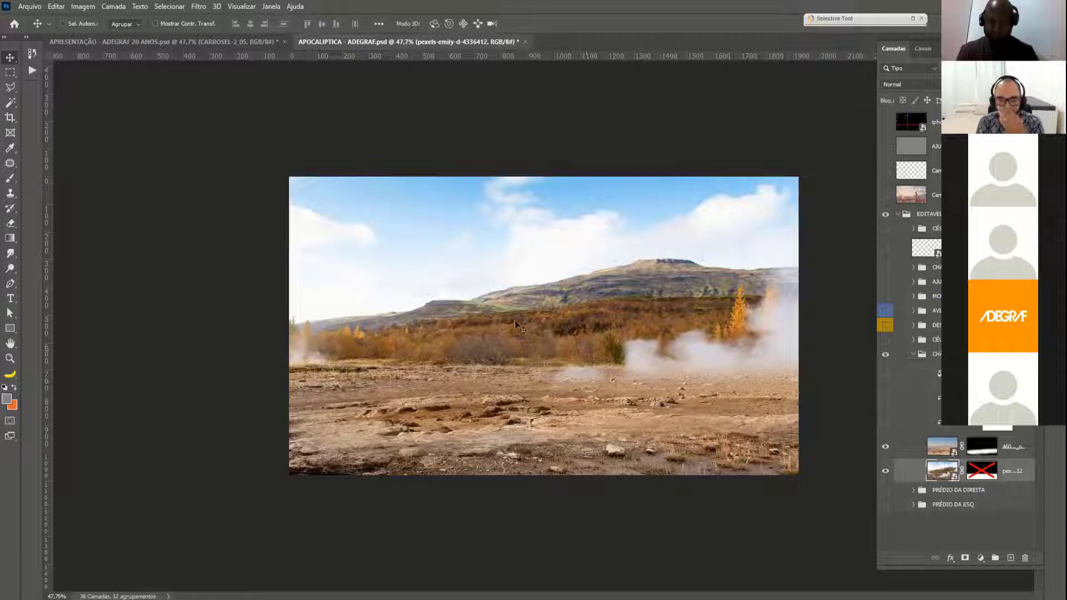
- Open AdobeStock_159490259 from the BIBLIOTECA folder, duplicate its background layer, and hide the original
{"action": "left_click", "coordinate": [31, 6]}
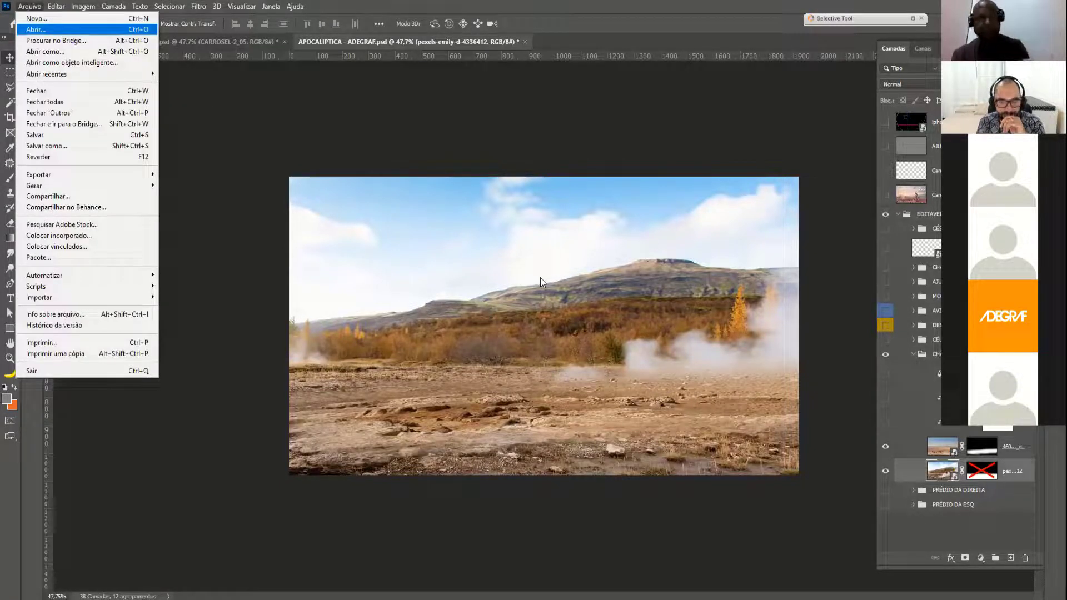
{"action": "key", "text": "Return"}
{"action": "left_click", "coordinate": [397, 29]}
{"action": "double_click", "coordinate": [200, 175]}
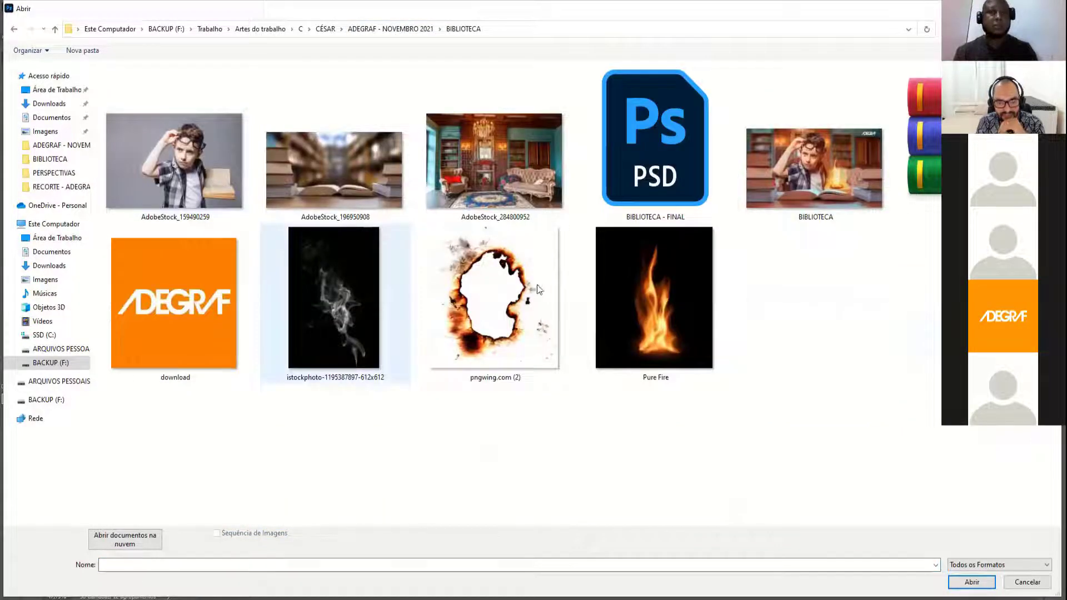
{"action": "left_click", "coordinate": [225, 179]}
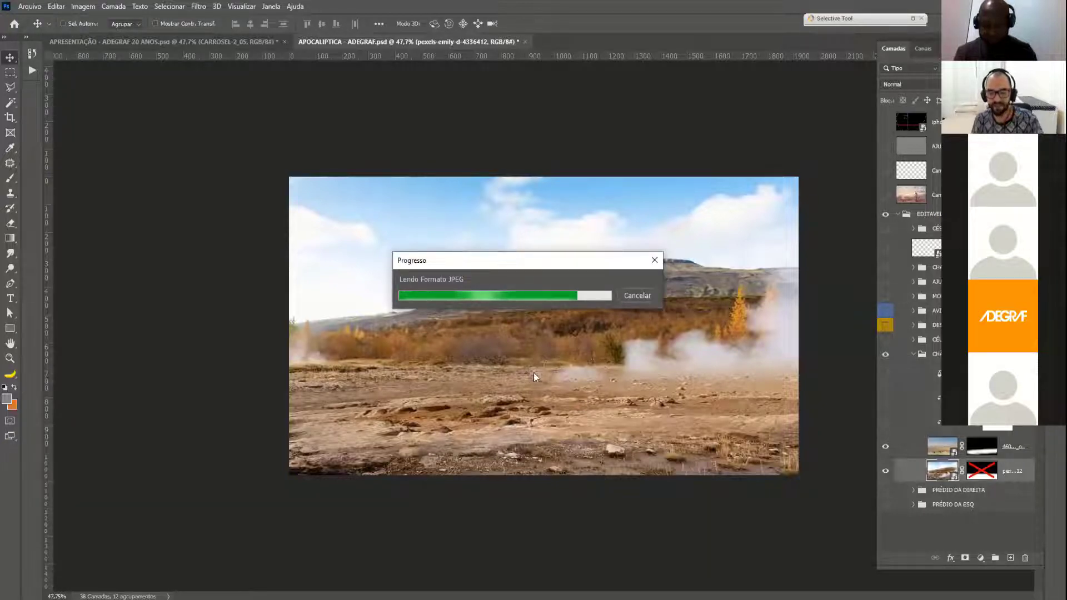
{"action": "left_click", "coordinate": [404, 262]}
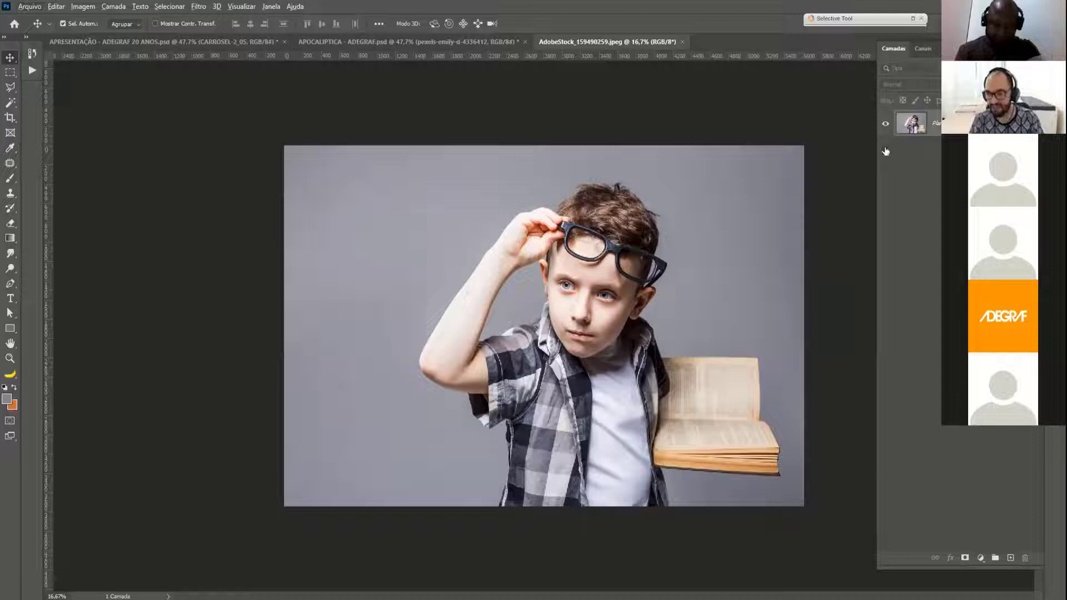
{"action": "key", "text": "ctrl+j"}
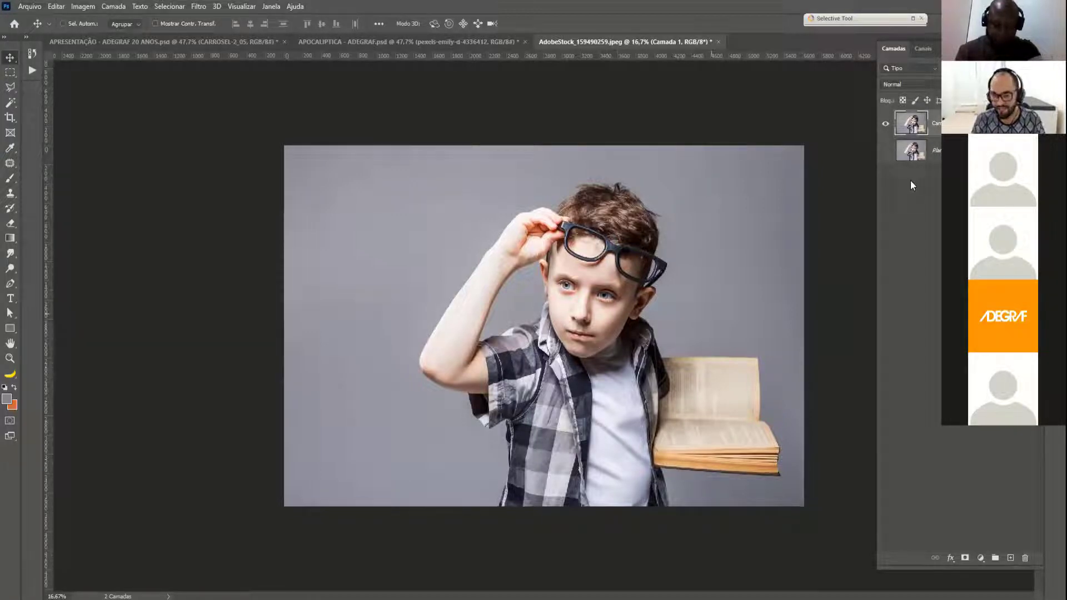
- Select the whole grey background around the boy with the Magic Wand at a tolerance of 20, including the gap inside his arm
{"action": "left_click", "coordinate": [8, 106]}
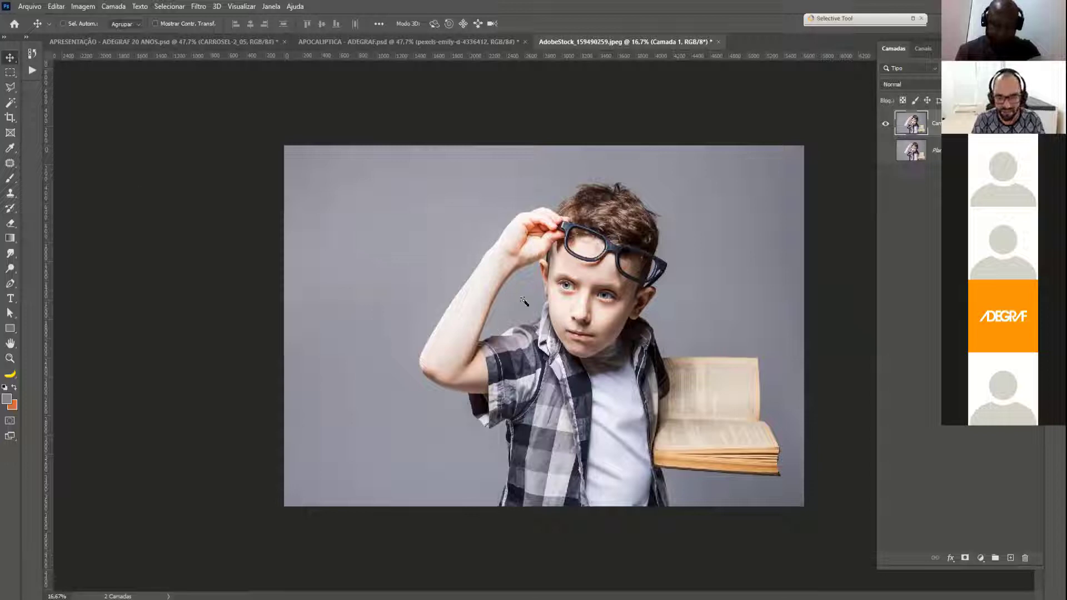
{"action": "left_click", "coordinate": [461, 332]}
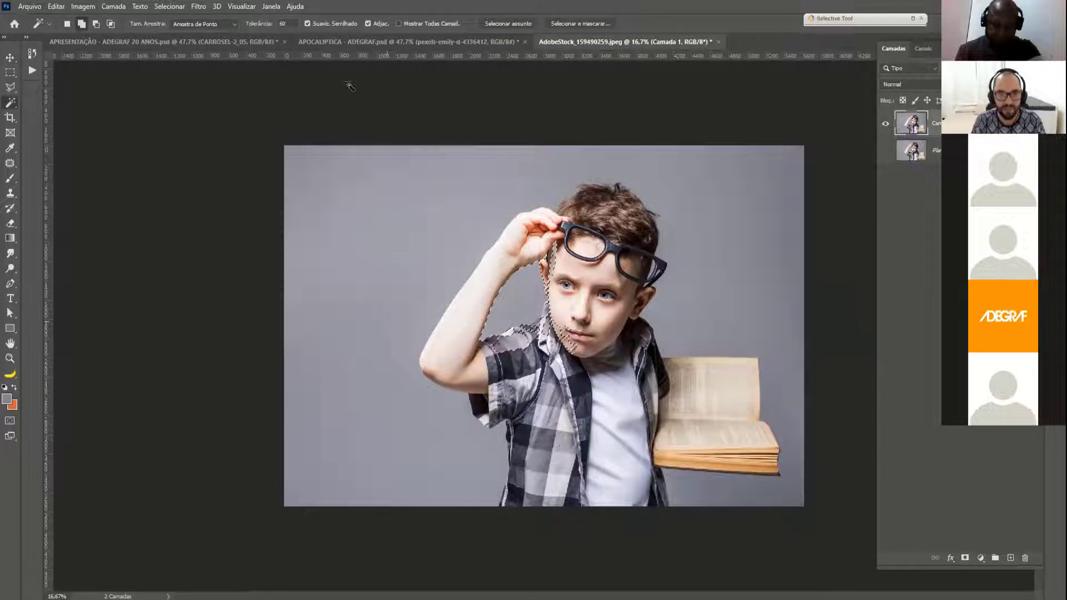
{"action": "key", "text": "ctrl+d"}
{"action": "left_click", "coordinate": [271, 24]}
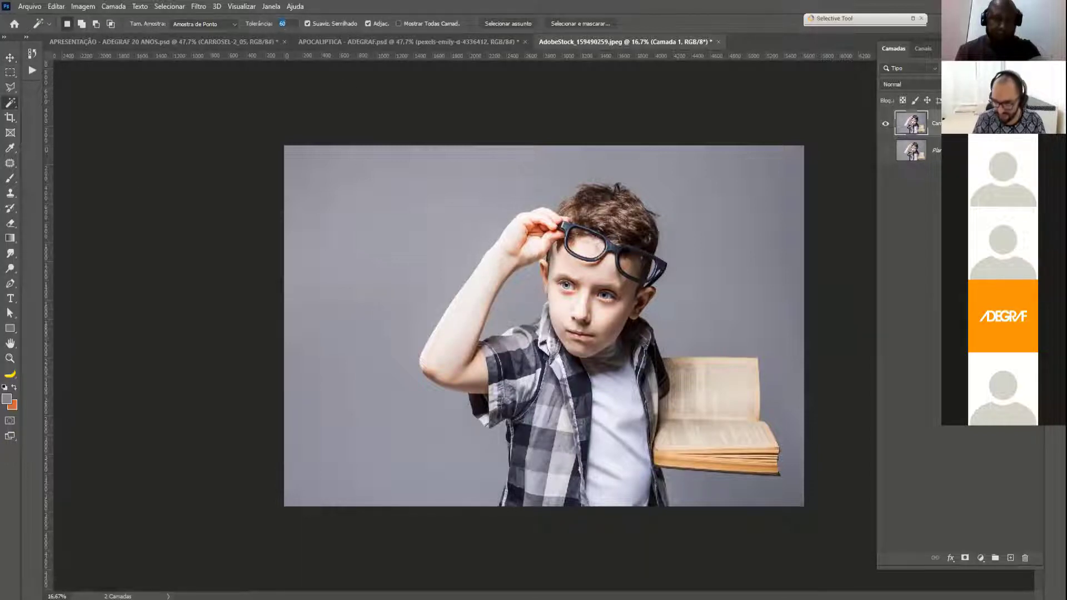
{"action": "type", "text": "20"}
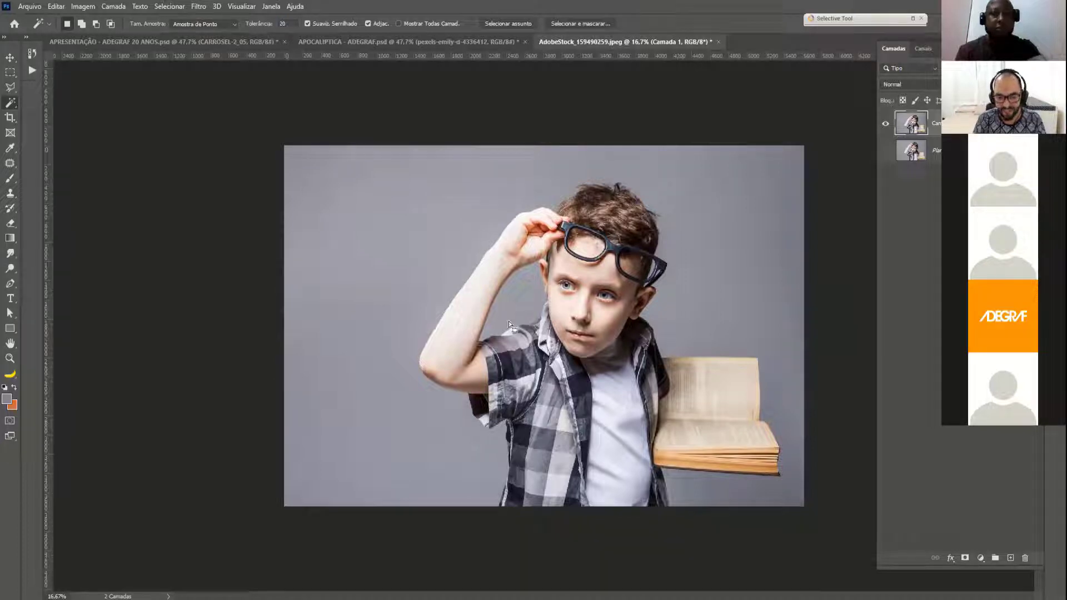
{"action": "left_click", "coordinate": [492, 263]}
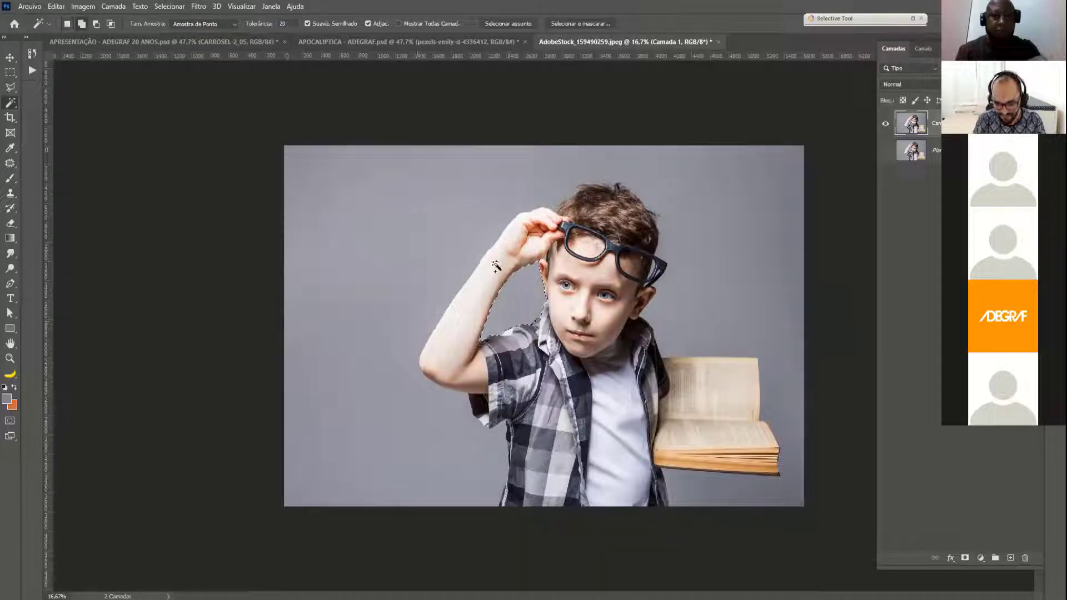
{"action": "left_click", "coordinate": [754, 342]}
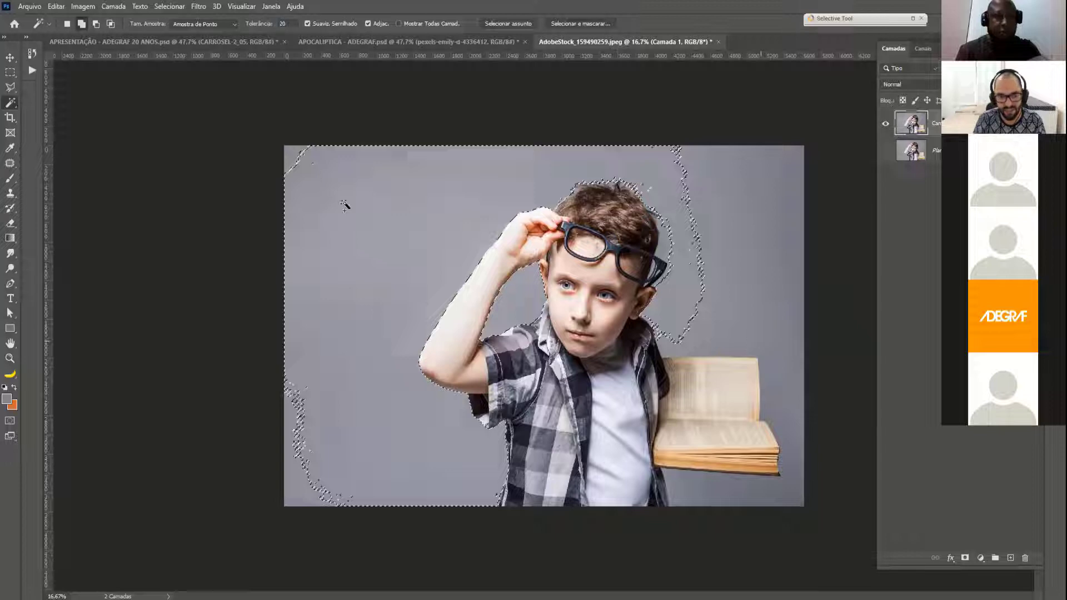
{"action": "left_click", "coordinate": [313, 197]}
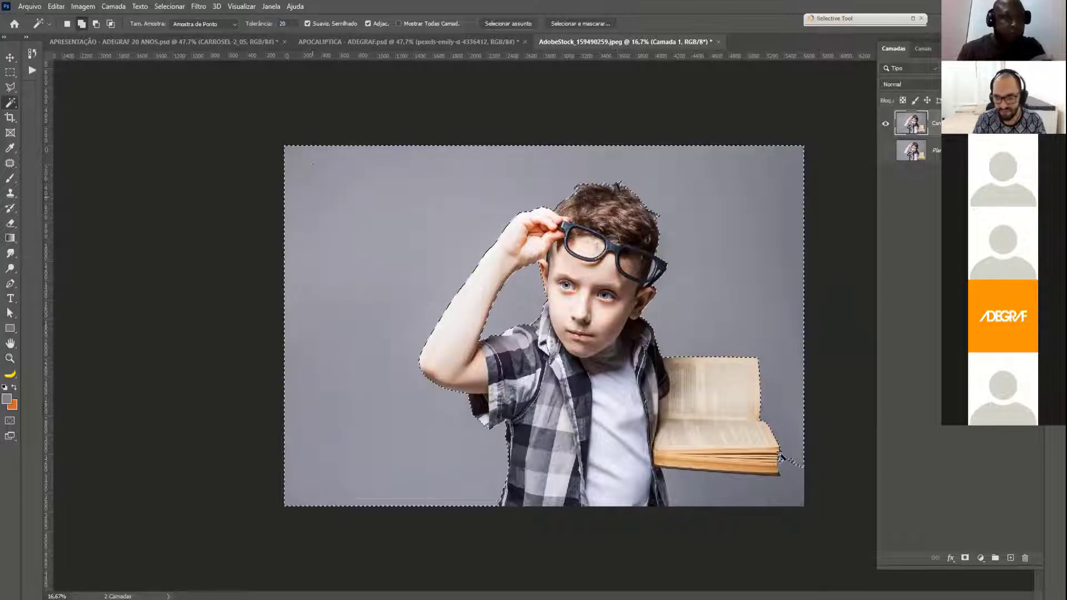
{"action": "left_click", "coordinate": [771, 491]}
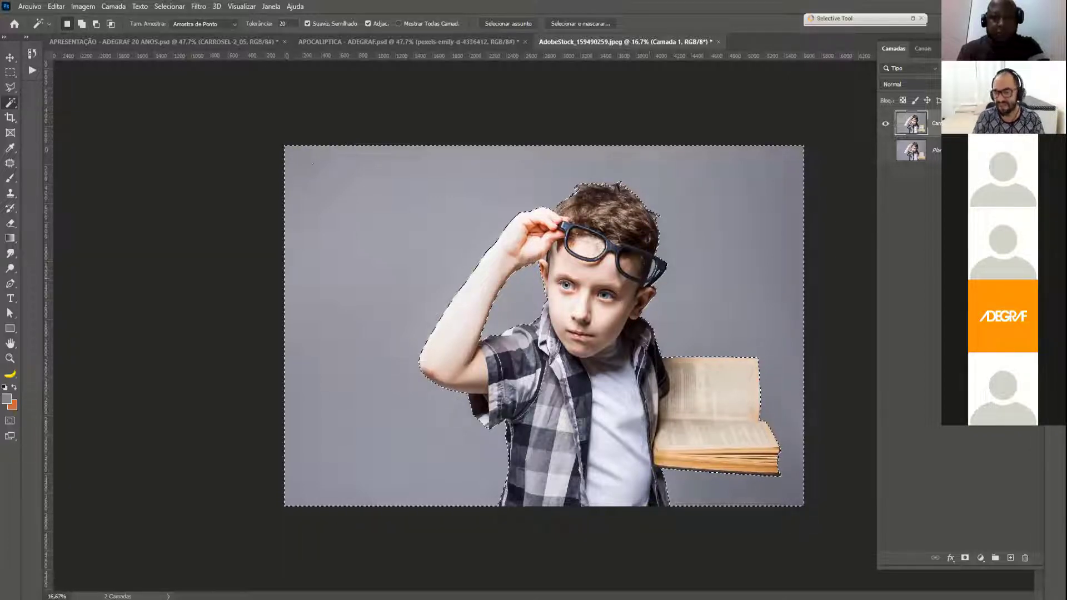
- Add a layer mask from the background selection and invert it to isolate the boy
{"action": "left_click", "coordinate": [959, 558]}
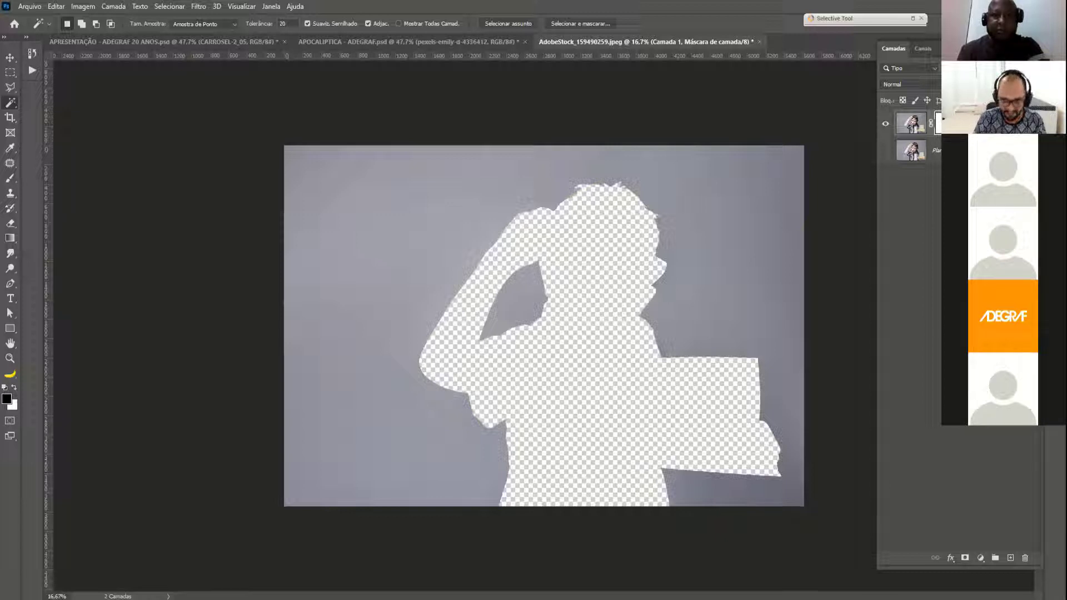
{"action": "key", "text": "ctrl+i"}
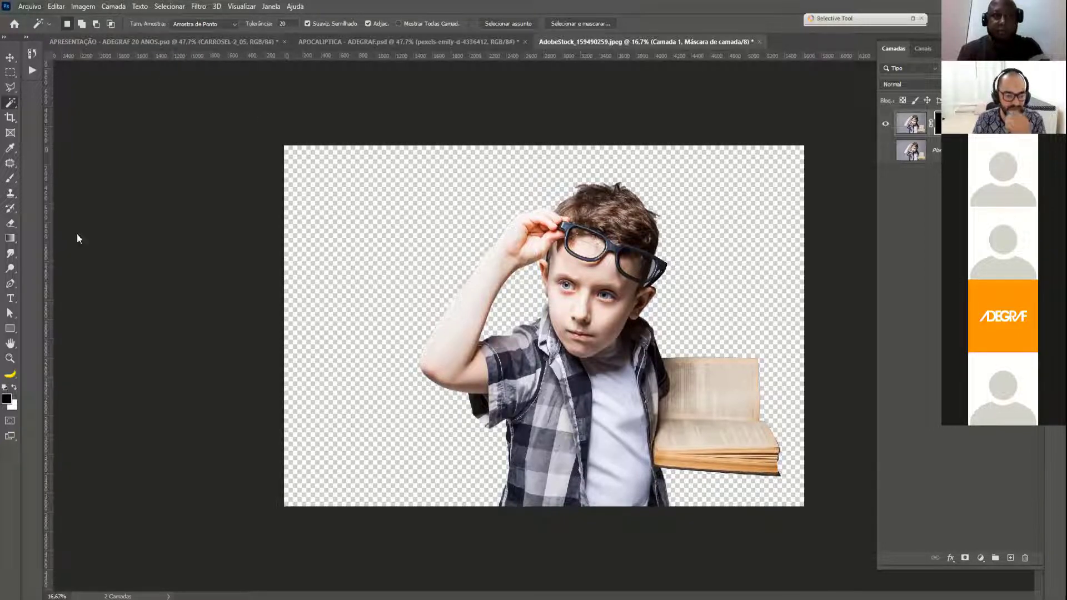
- Place AdobeStock_196950908 as an embedded image and scale it up to about 140.55% so it fills the canvas
{"action": "key", "text": "alt+a"}
{"action": "key", "text": "Return"}
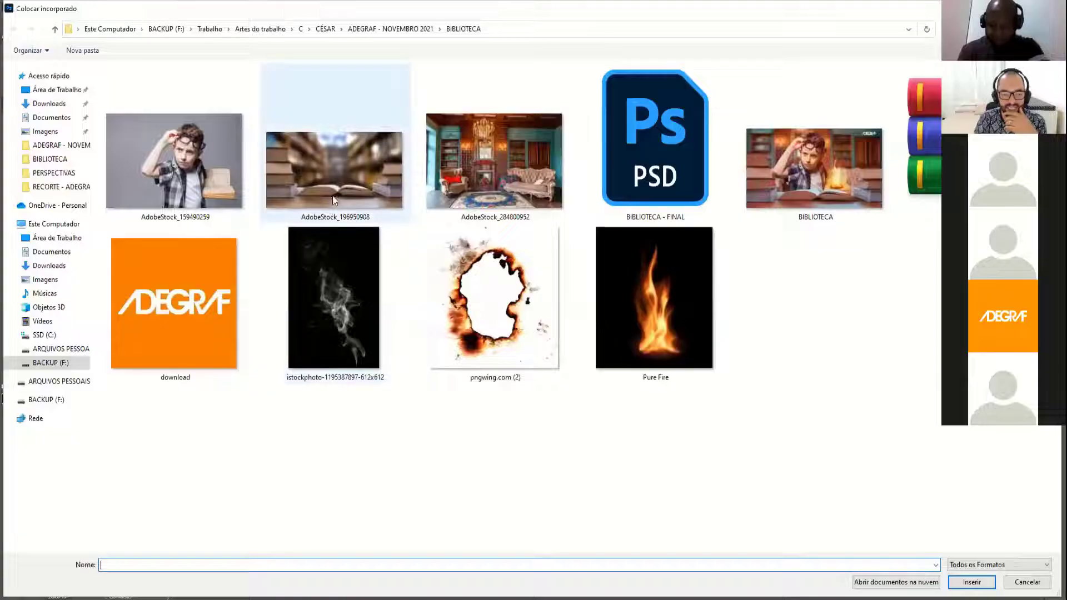
{"action": "double_click", "coordinate": [333, 188]}
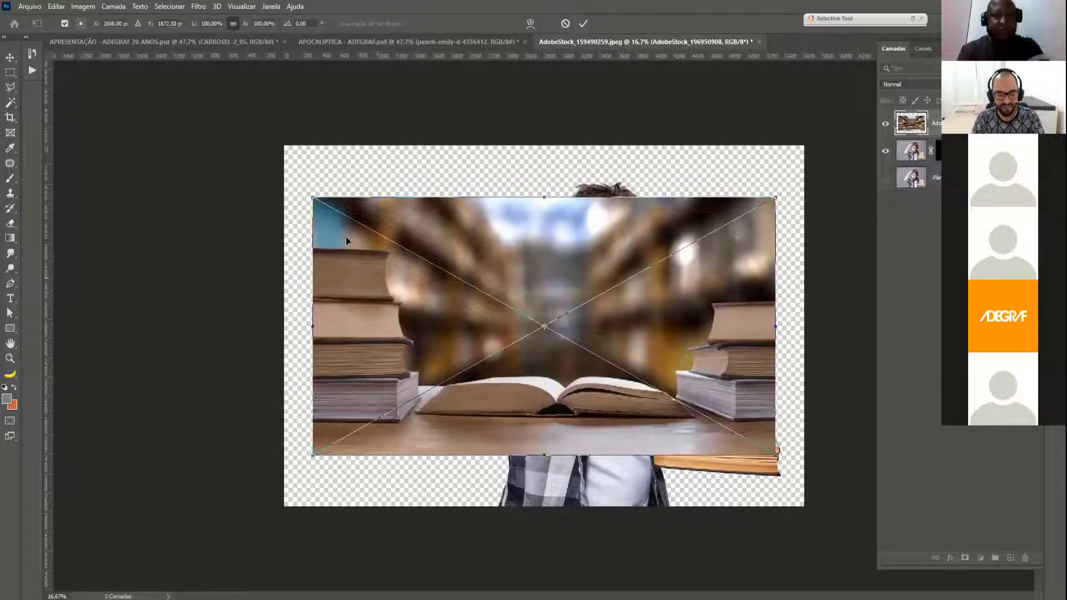
{"action": "left_click_drag", "start_coordinate": [311, 197], "coordinate": [307, 194]}
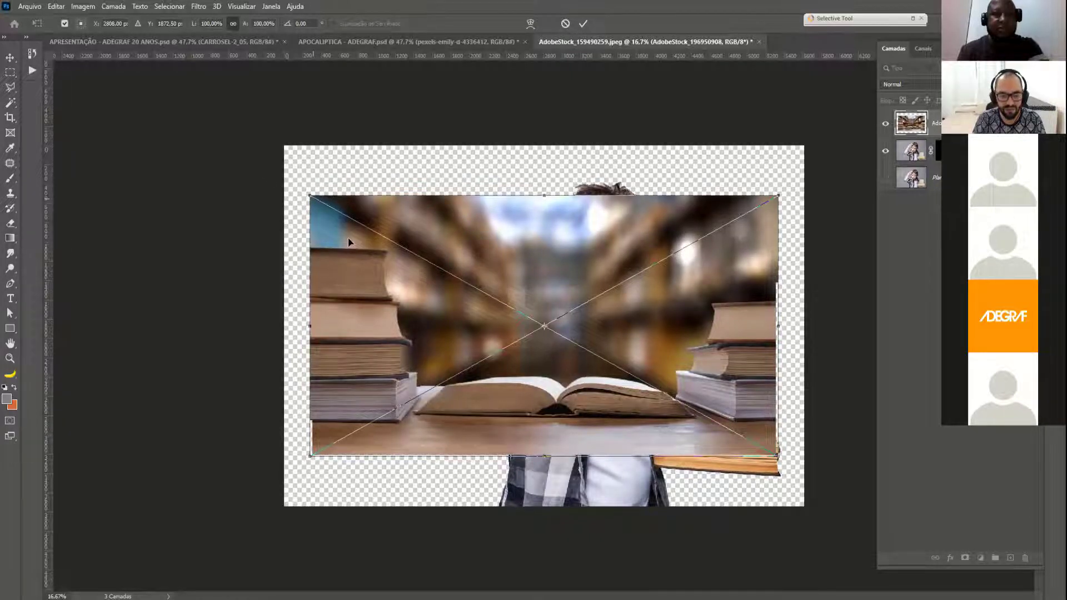
{"action": "key", "text": "Return"}
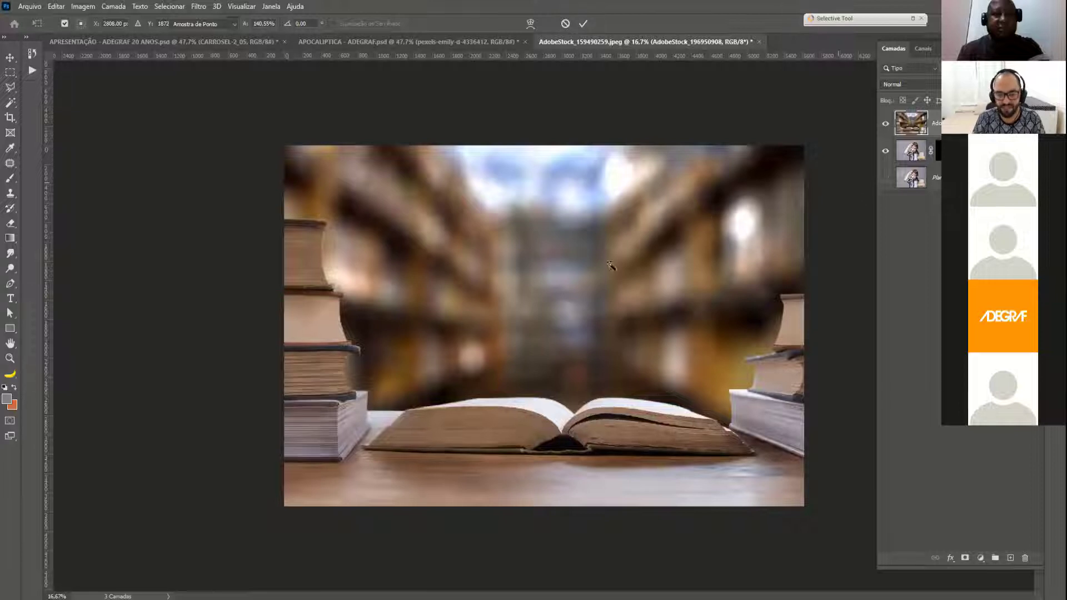
- Select the blurred bookshelf background above the desk and books with the Quick Selection tool
{"action": "left_click", "coordinate": [6, 108]}
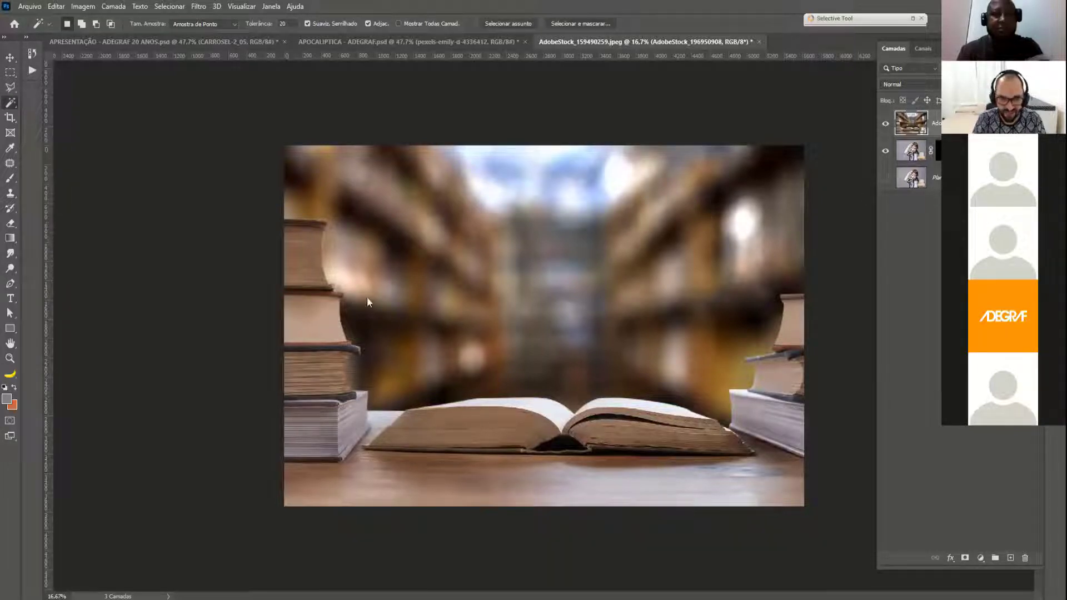
{"action": "key", "text": "shift+w"}
{"action": "left_click_drag", "start_coordinate": [309, 185], "coordinate": [351, 222]}
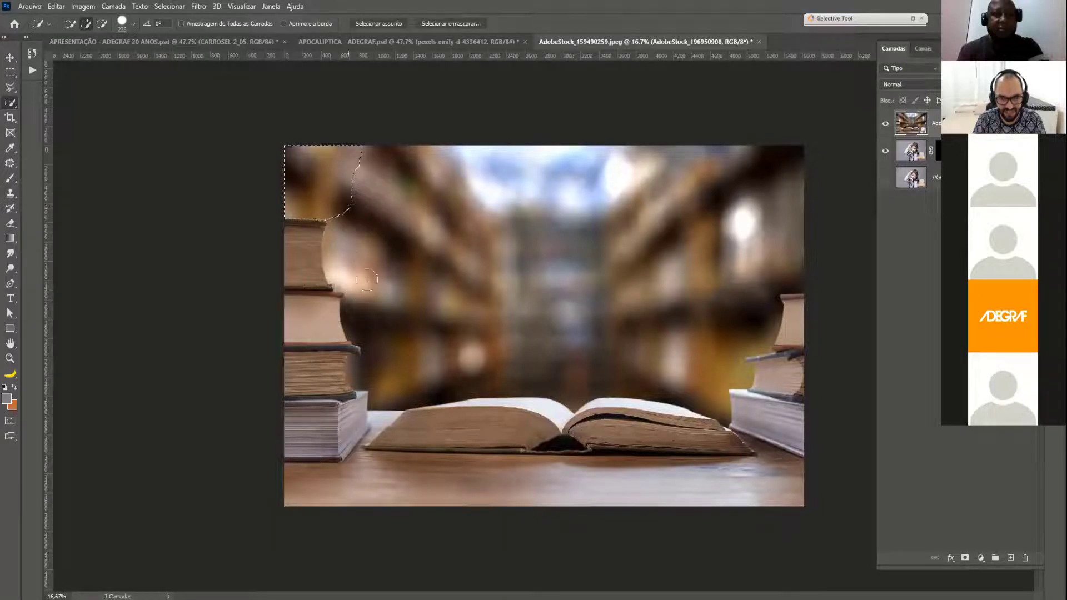
{"action": "mouse_move", "coordinate": [367, 280]}
{"action": "left_mouse_down"}
{"action": "mouse_move", "coordinate": [403, 355]}
{"action": "mouse_move", "coordinate": [445, 355]}
{"action": "left_mouse_up"}
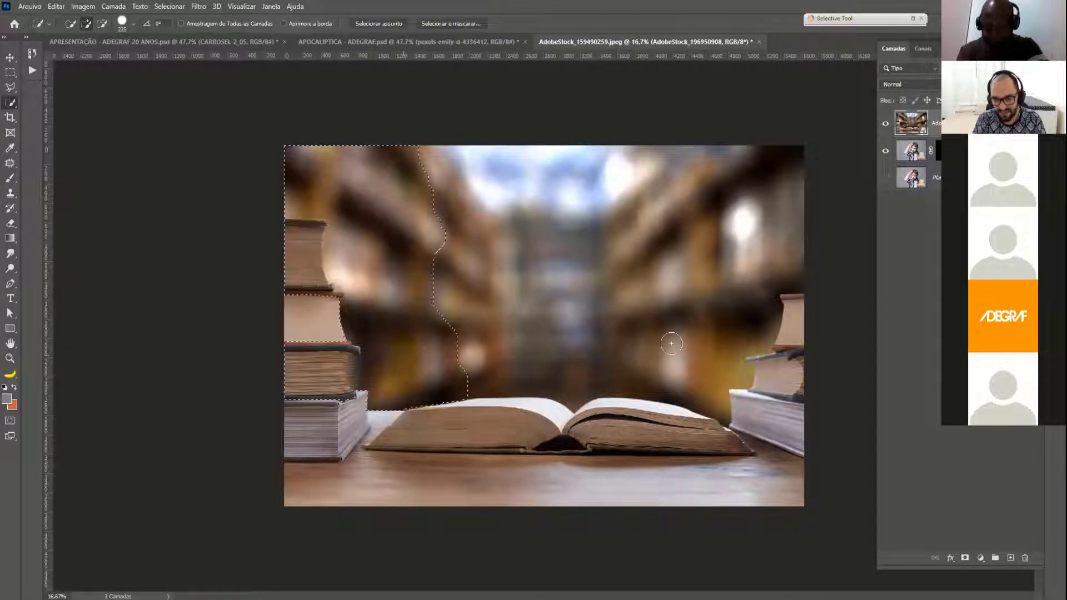
{"action": "mouse_move", "coordinate": [671, 343]}
{"action": "left_mouse_down"}
{"action": "mouse_move", "coordinate": [607, 422]}
{"action": "mouse_move", "coordinate": [435, 408]}
{"action": "left_mouse_up"}
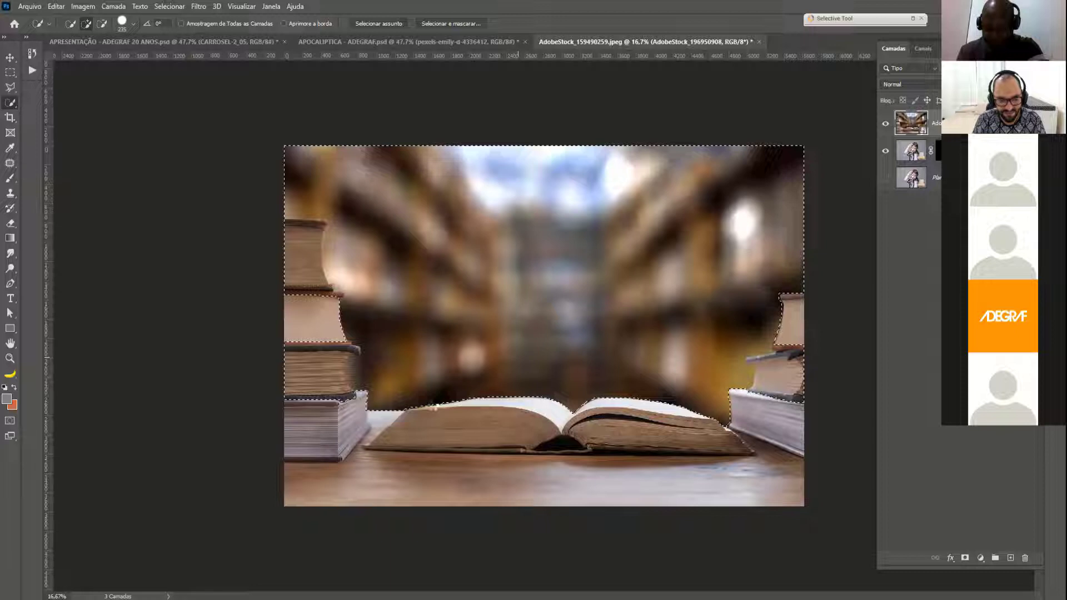
- Subtract the left stack's dark book cover from the selection, and mask the library layer so only the desk and books remain
{"action": "left_click_drag", "start_coordinate": [321, 404], "coordinate": [331, 368]}
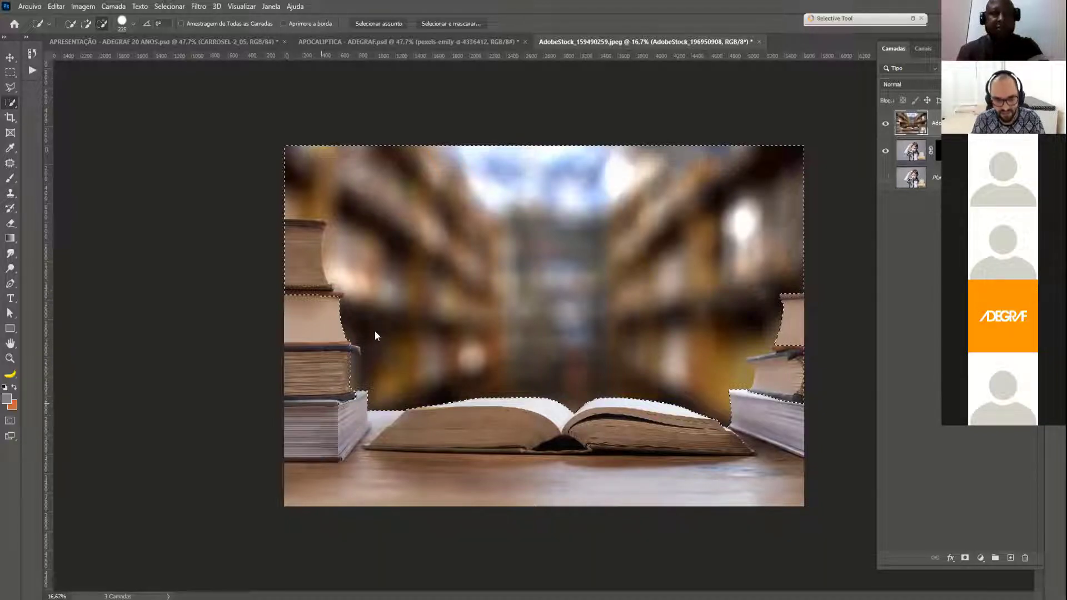
{"action": "right_click", "coordinate": [351, 349]}
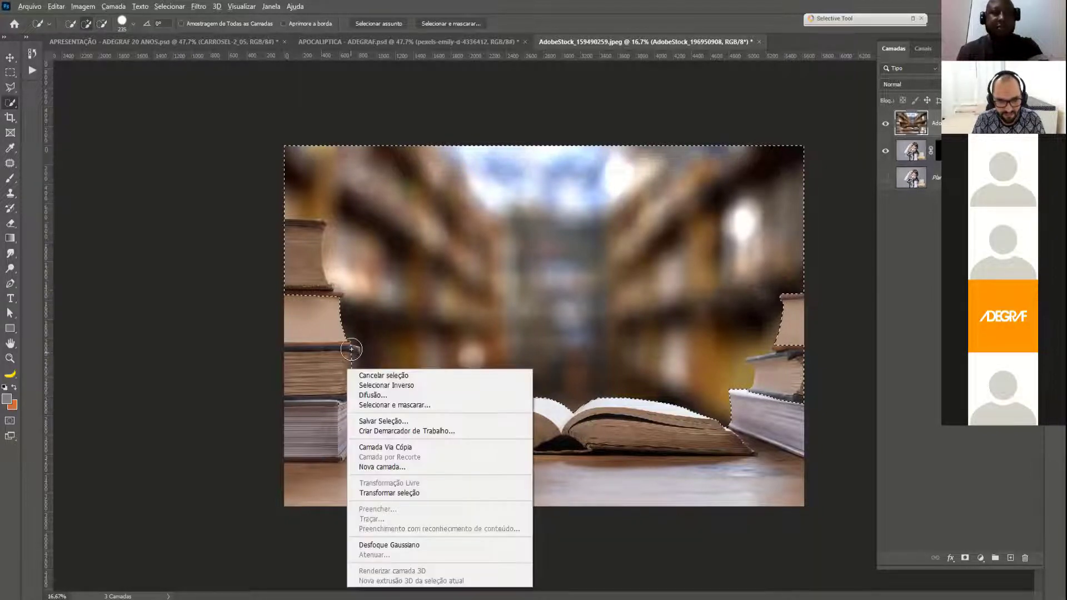
{"action": "left_click", "coordinate": [346, 350]}
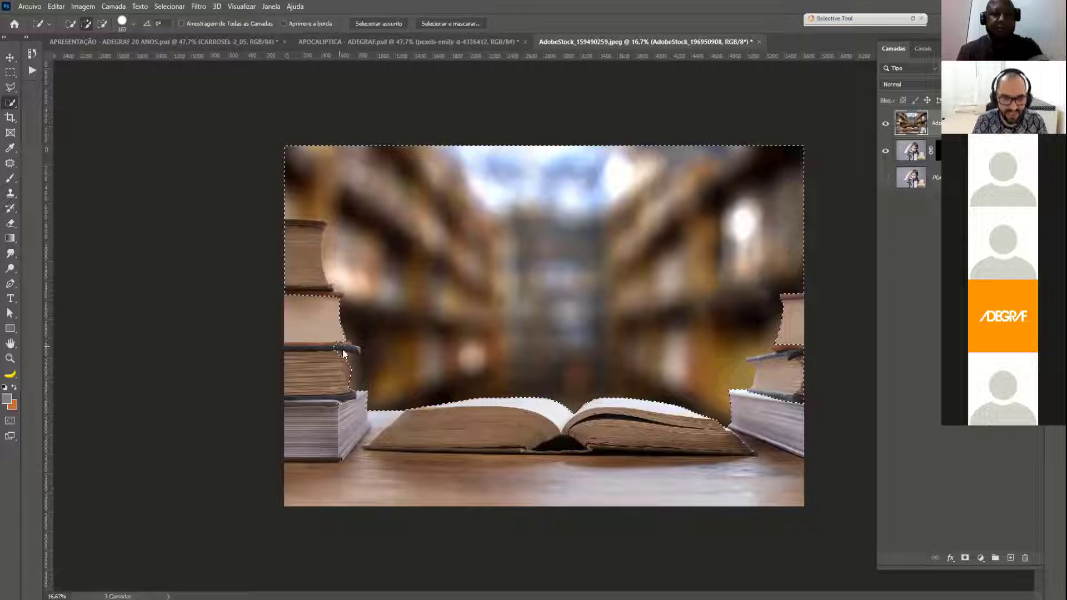
{"action": "key", "text": "alt"}
{"action": "left_click_drag", "start_coordinate": [357, 350], "coordinate": [358, 384]}
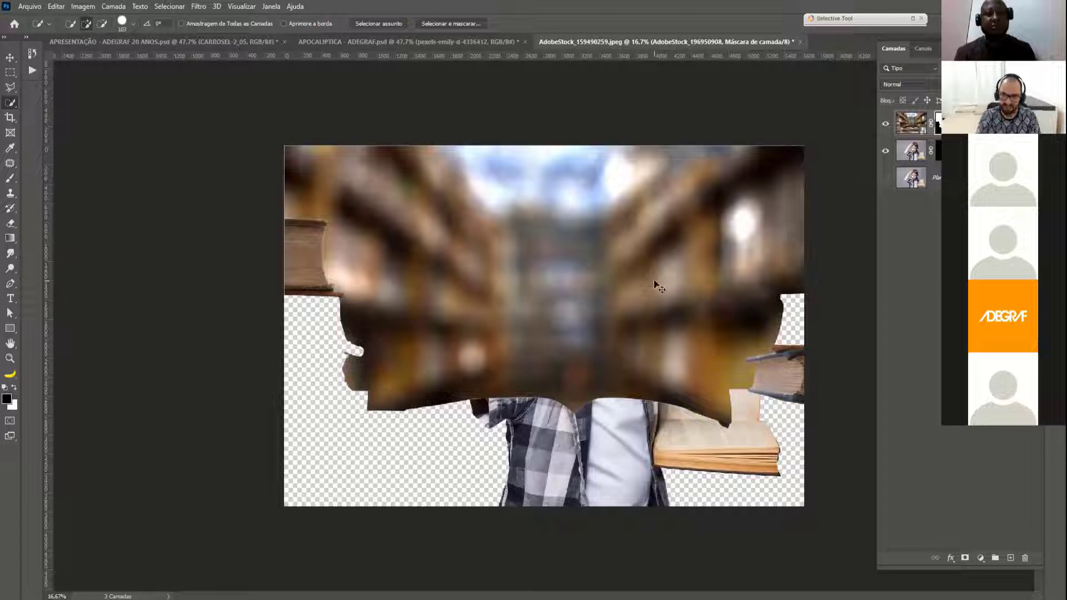
{"action": "key", "text": "ctrl+i"}
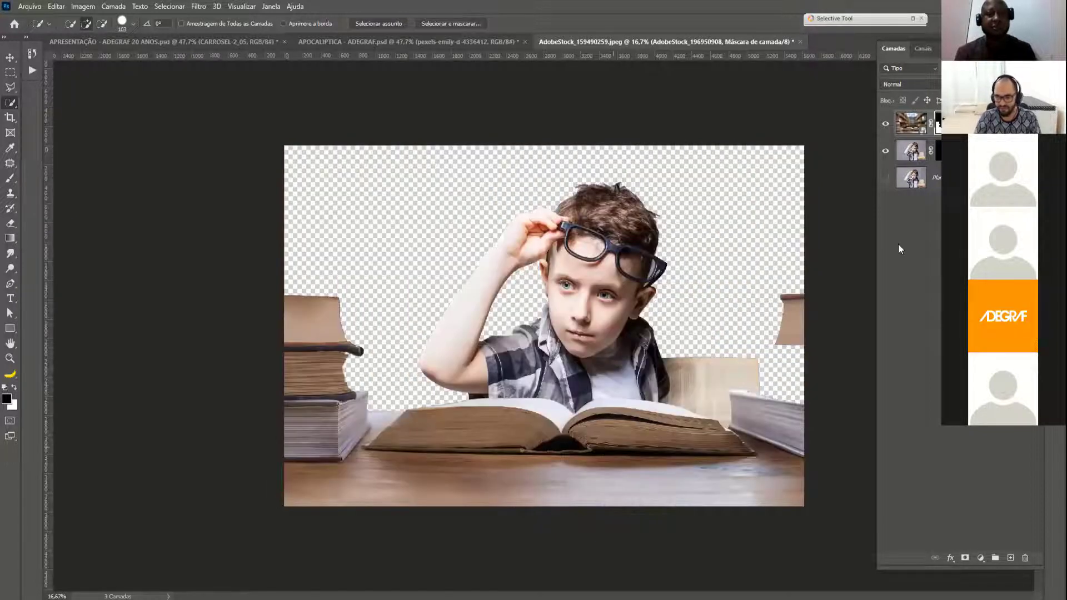
- Move the masked desk and books layer slightly down in front of the boy
{"action": "left_click", "coordinate": [912, 150]}
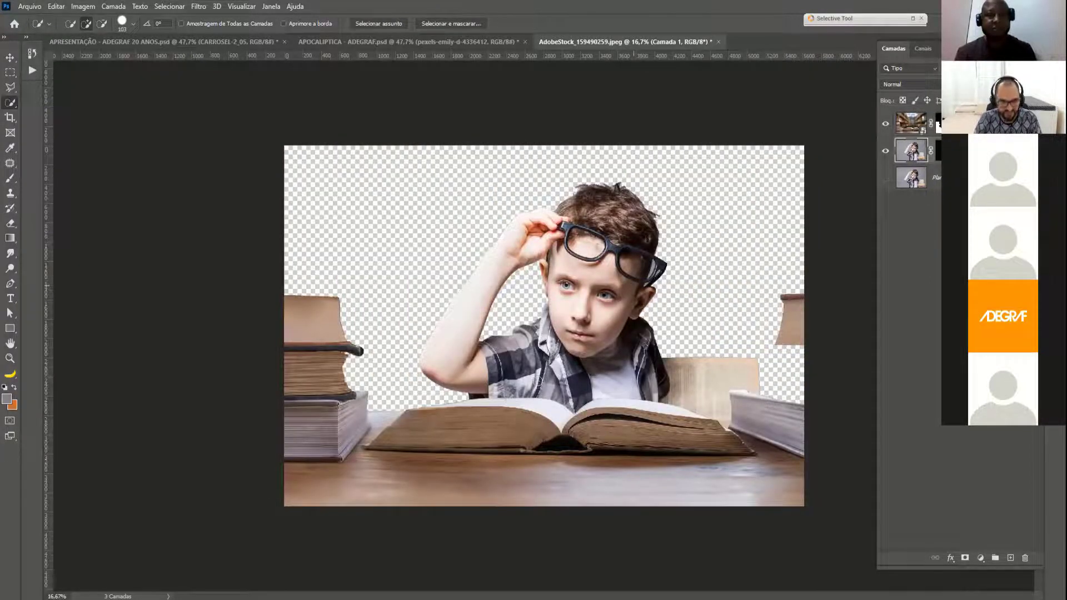
{"action": "key", "text": "v"}
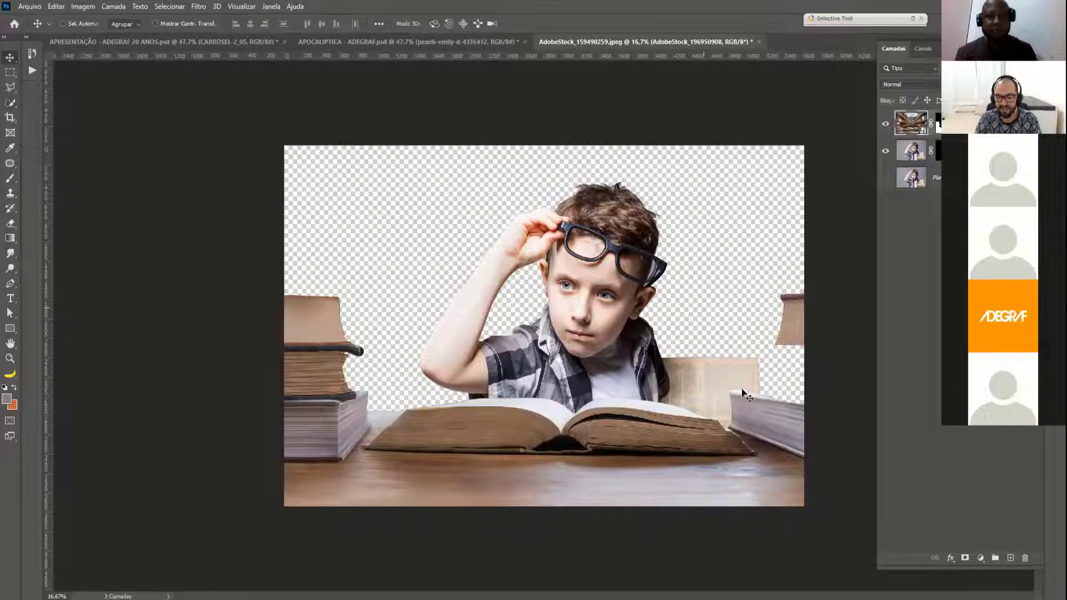
{"action": "left_click_drag", "start_coordinate": [743, 391], "coordinate": [744, 425]}
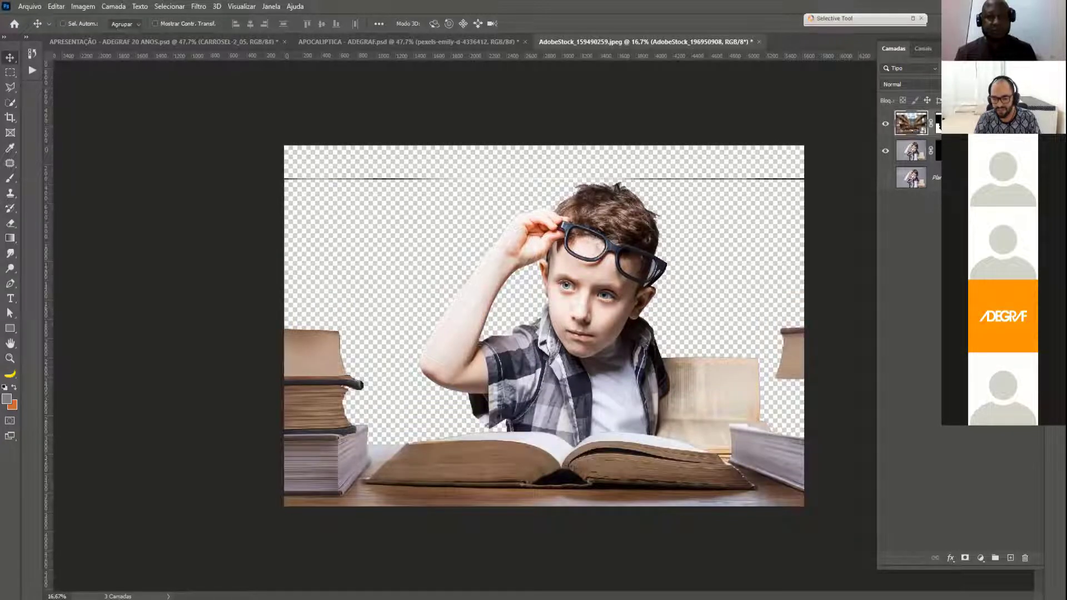
- Disable the library layer's mask and select the upper books of the right-hand stack with Quick Selection
{"action": "left_click", "coordinate": [938, 123], "text": "alt"}
{"action": "left_click", "coordinate": [936, 124], "text": "alt"}
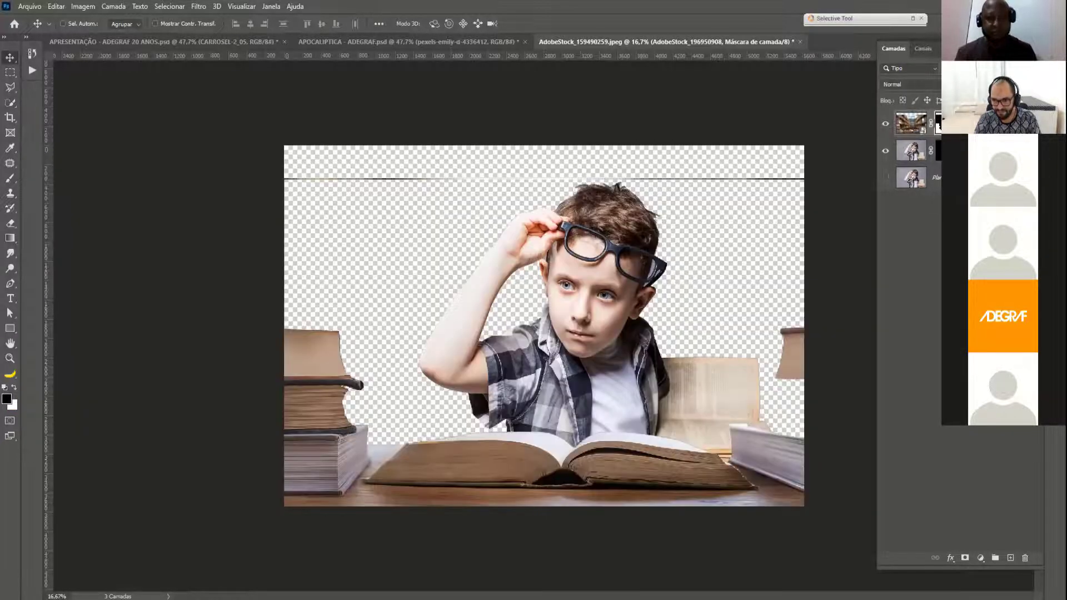
{"action": "left_click", "coordinate": [938, 125], "text": "shift"}
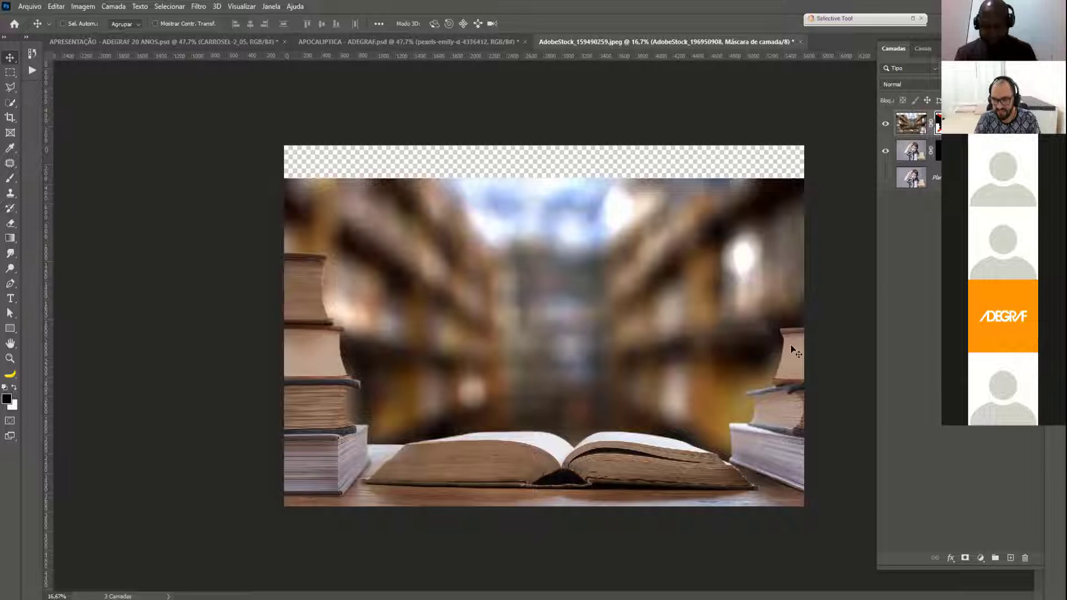
{"action": "left_click", "coordinate": [10, 102]}
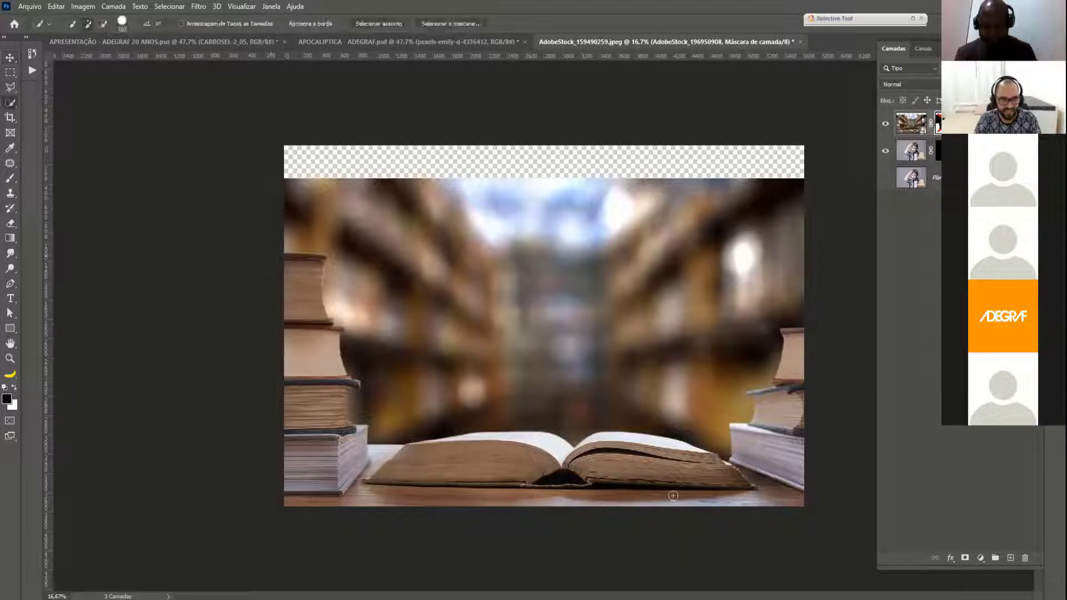
{"action": "mouse_move", "coordinate": [776, 420]}
{"action": "left_mouse_down"}
{"action": "mouse_move", "coordinate": [764, 393]}
{"action": "mouse_move", "coordinate": [795, 376]}
{"action": "left_mouse_up"}
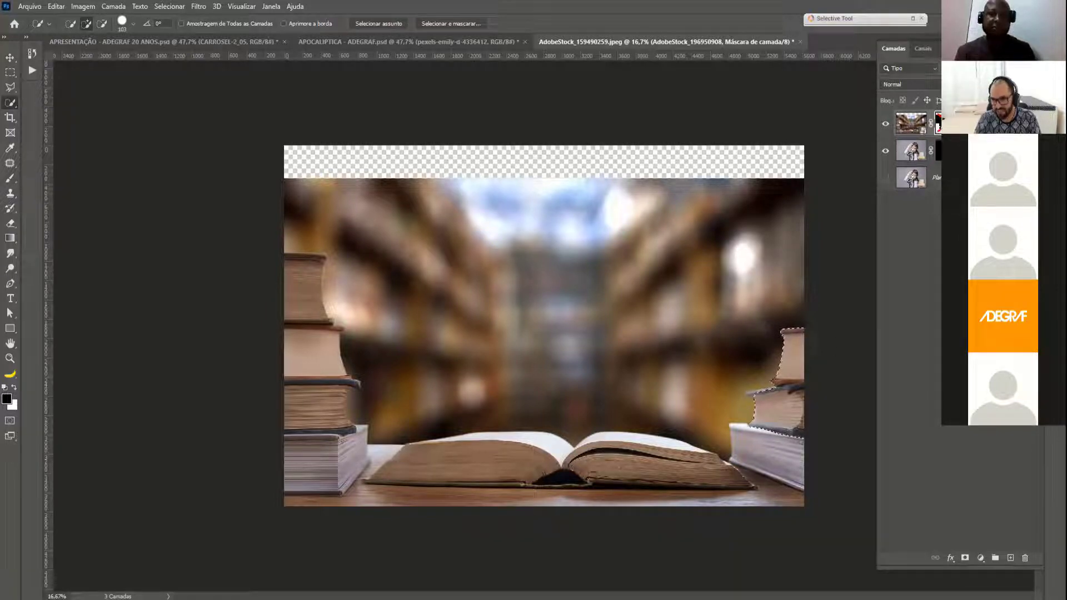
- Re-enable the library mask, fill the selected books with white on it, and clear the selection
{"action": "left_click", "coordinate": [940, 127], "text": "shift"}
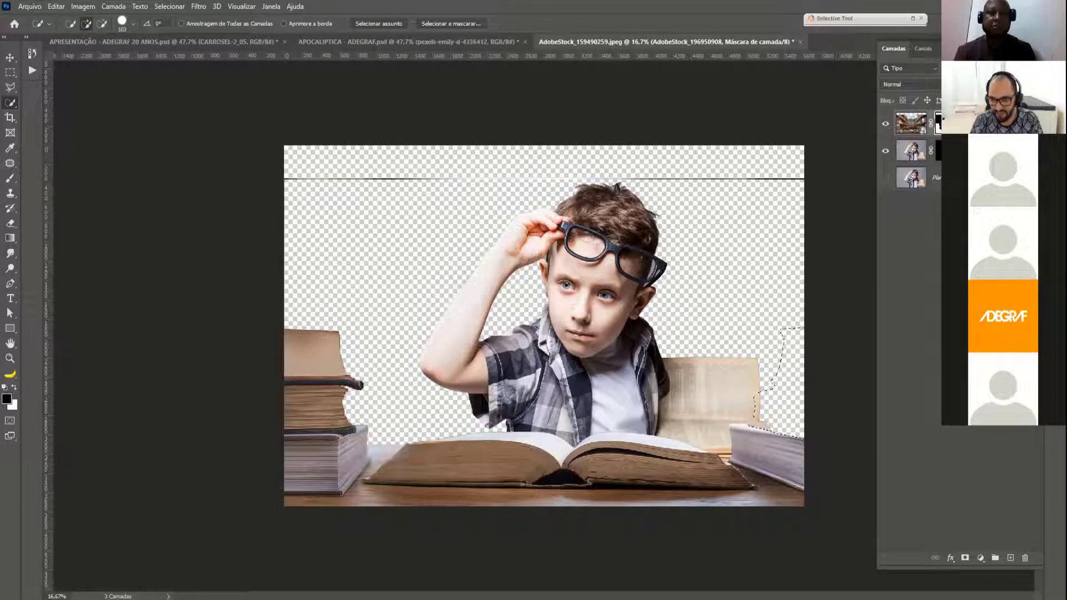
{"action": "key", "text": "ctrl+Delete"}
{"action": "key", "text": "ctrl+d"}
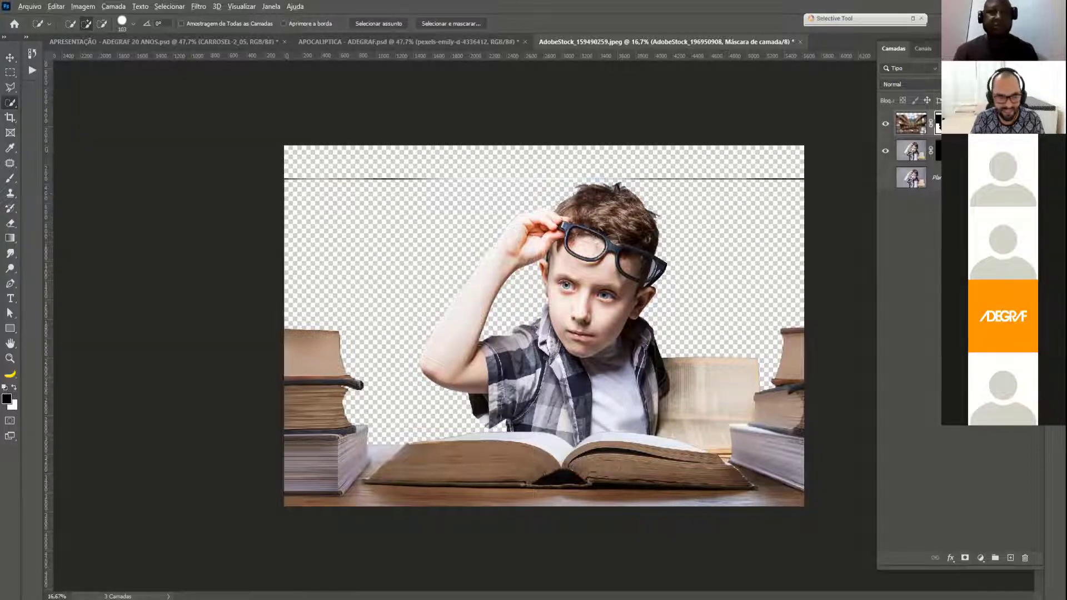
- Display the library layer's mask alone, fill the white strip along its upper edge with black, and clear the selection
{"action": "left_click", "coordinate": [947, 123], "text": "alt"}
{"action": "left_click", "coordinate": [11, 73]}
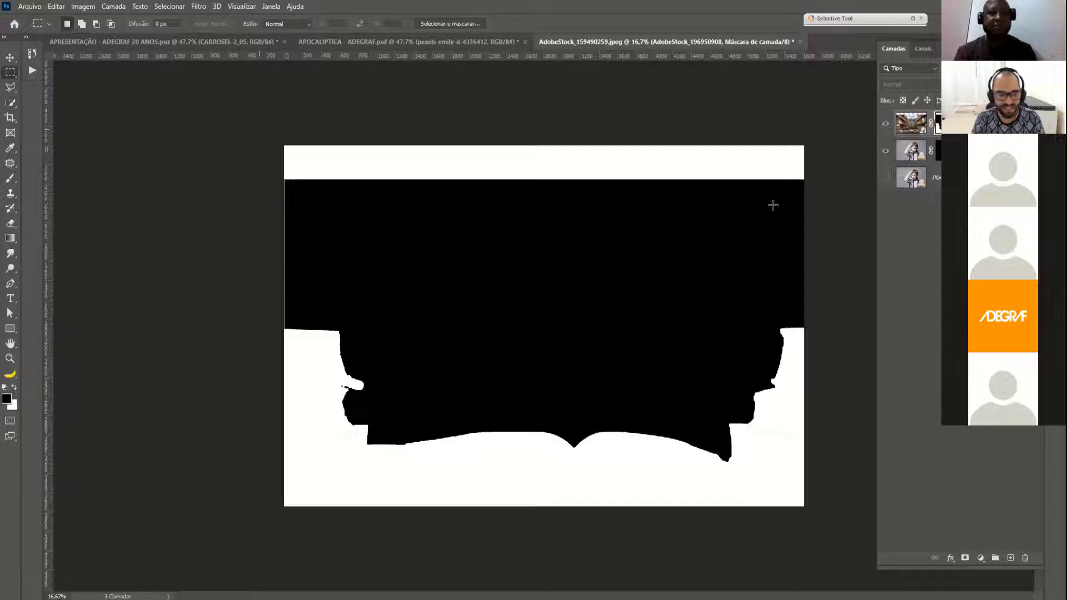
{"action": "left_click_drag", "start_coordinate": [260, 130], "coordinate": [809, 186]}
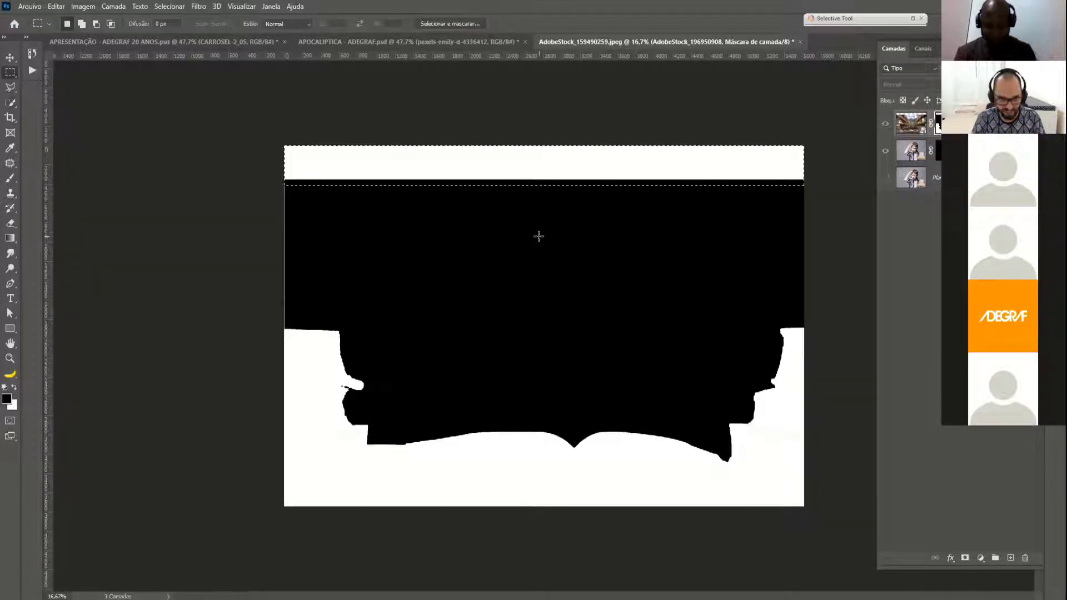
{"action": "key", "text": "alt+BackSpace"}
{"action": "key", "text": "ctrl+d"}
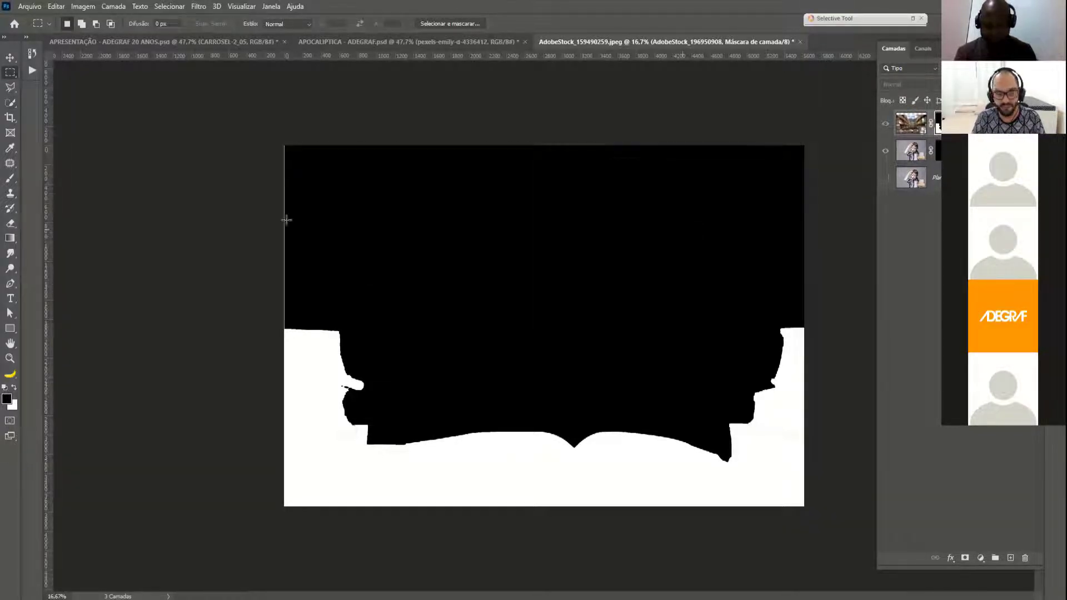
- Paint black over the thin white line along the library mask's left edge with the Brush, and return to the normal image view
{"action": "key", "text": "b"}
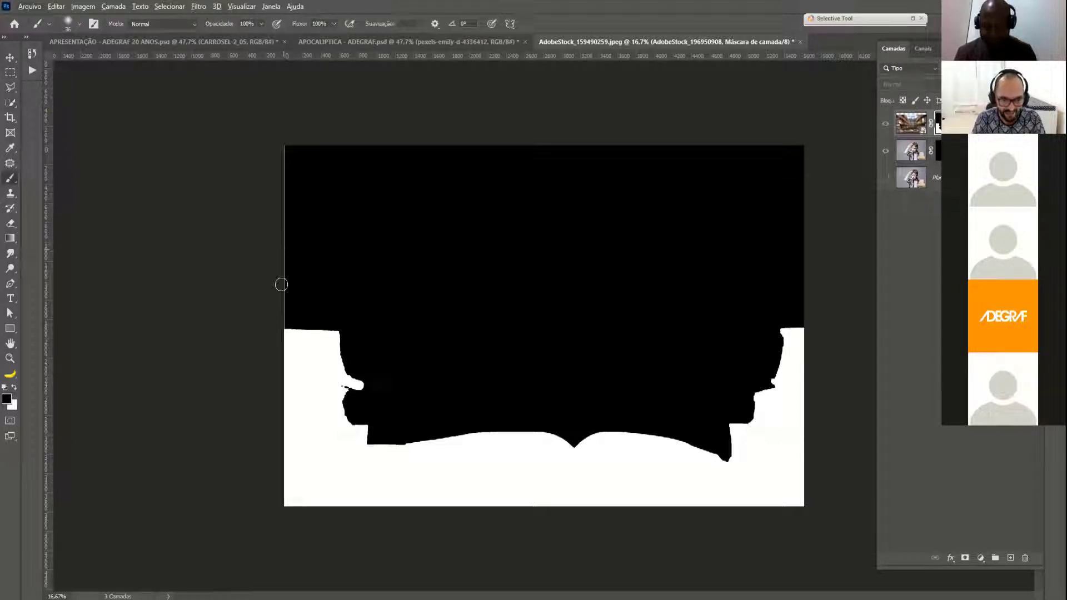
{"action": "left_click_drag", "start_coordinate": [281, 271], "coordinate": [282, 319]}
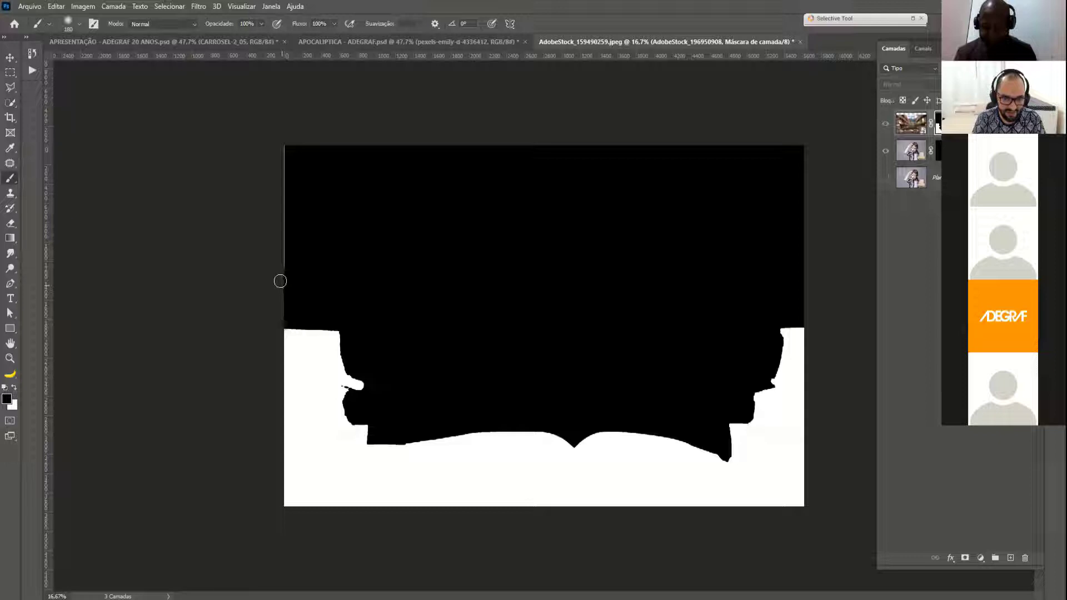
{"action": "left_click_drag", "start_coordinate": [280, 259], "coordinate": [279, 167]}
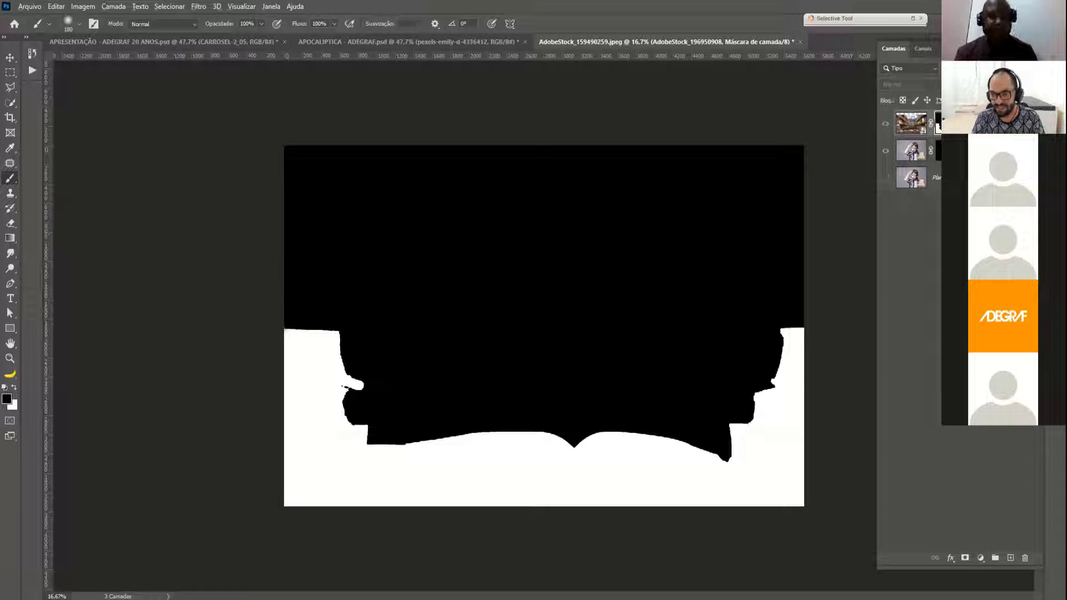
{"action": "left_click", "coordinate": [941, 123], "text": "alt"}
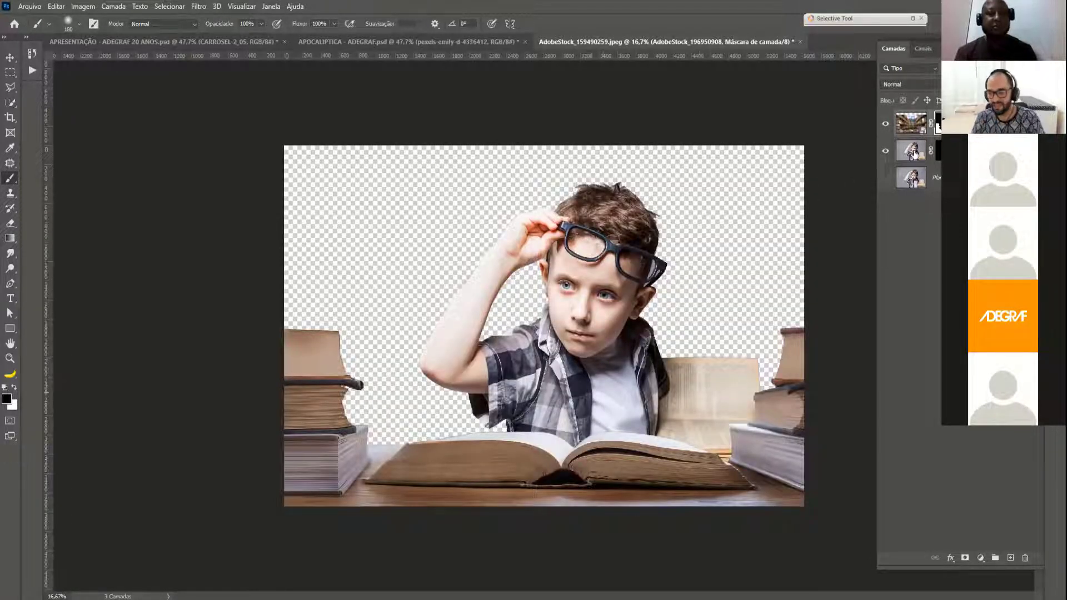
- Move the boy's layer up and to the left behind the open book on the desk
{"action": "left_click", "coordinate": [914, 152]}
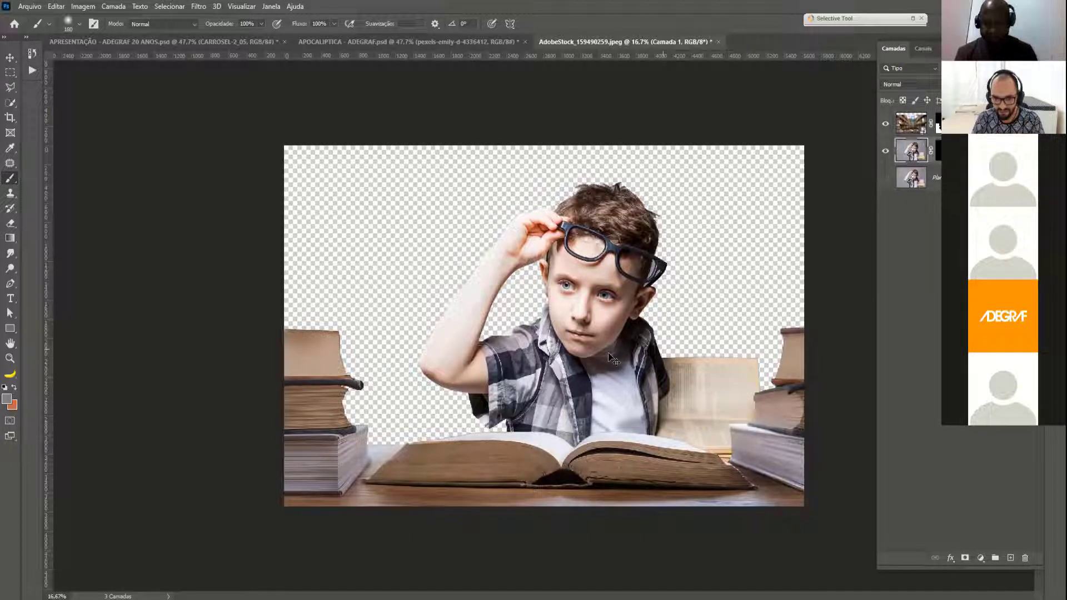
{"action": "key", "text": "v"}
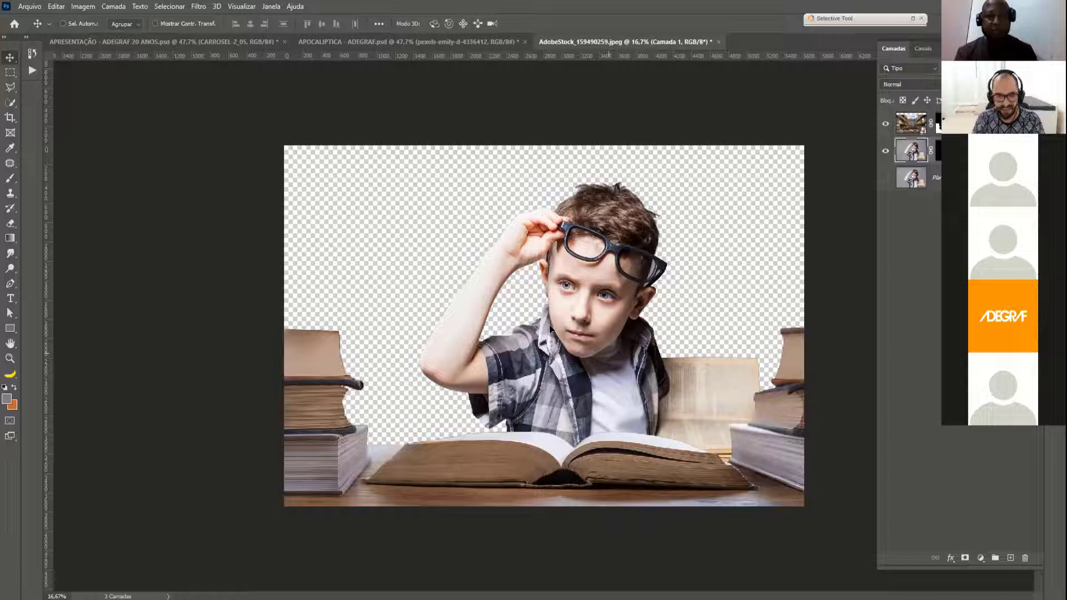
{"action": "left_click_drag", "start_coordinate": [551, 439], "coordinate": [494, 411]}
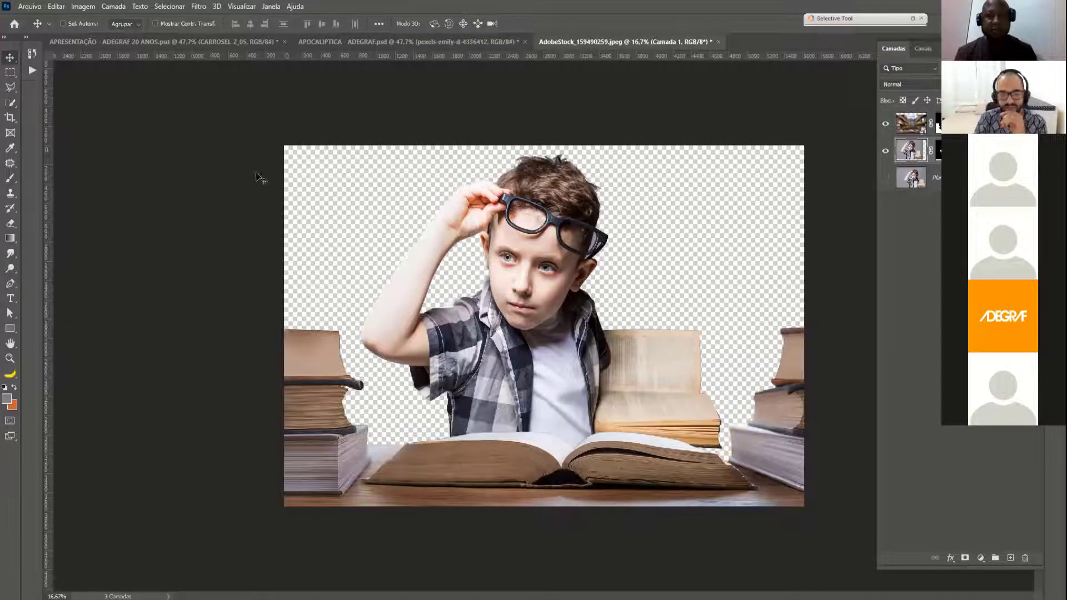
- Place AdobeStock_284800952 above the background layer as an embedded image, enlarge it past the canvas edges, and shift it slightly up
{"action": "key", "text": "ctrl+z"}
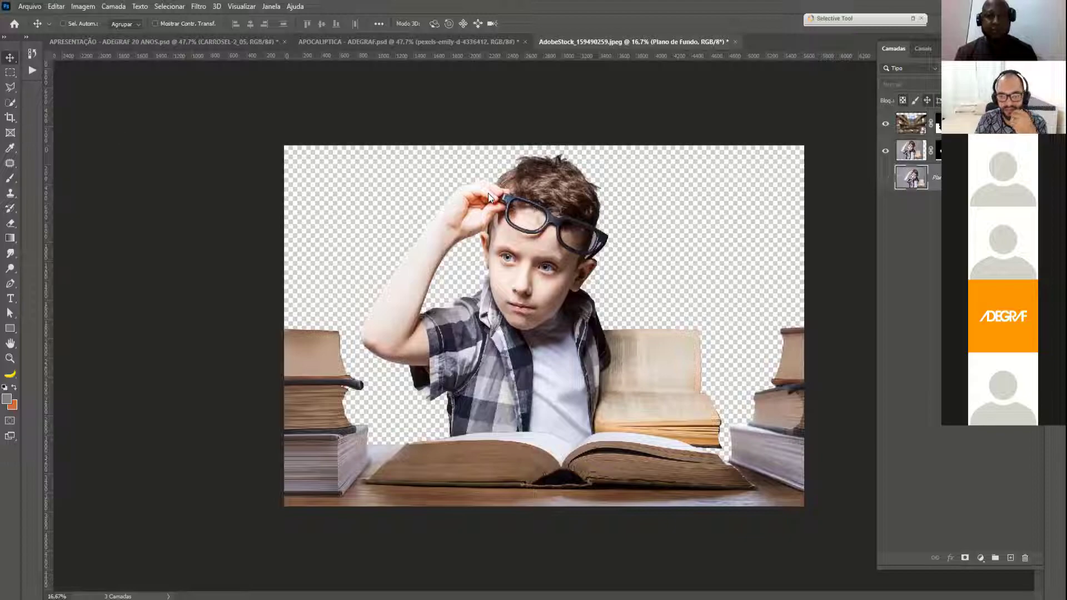
{"action": "key", "text": "ctrl+shift+p"}
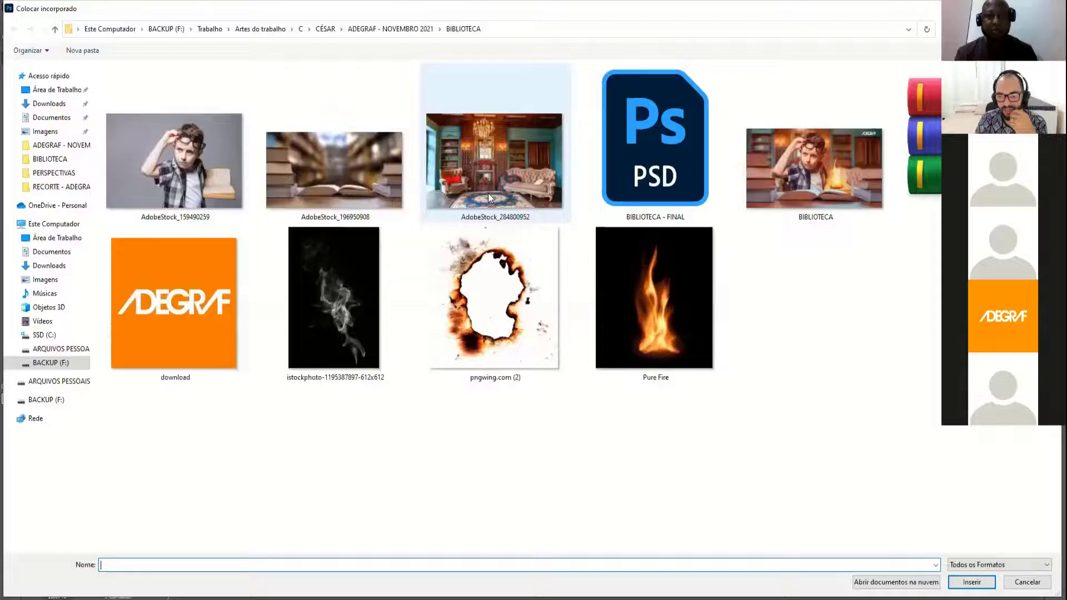
{"action": "double_click", "coordinate": [700, 348]}
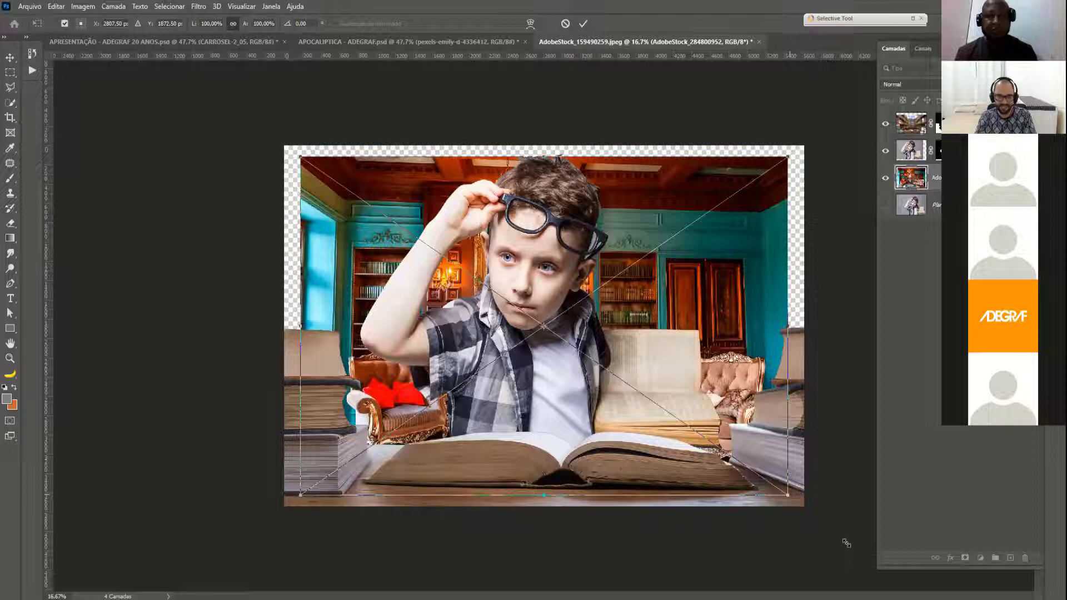
{"action": "left_click_drag", "start_coordinate": [787, 495], "coordinate": [856, 544]}
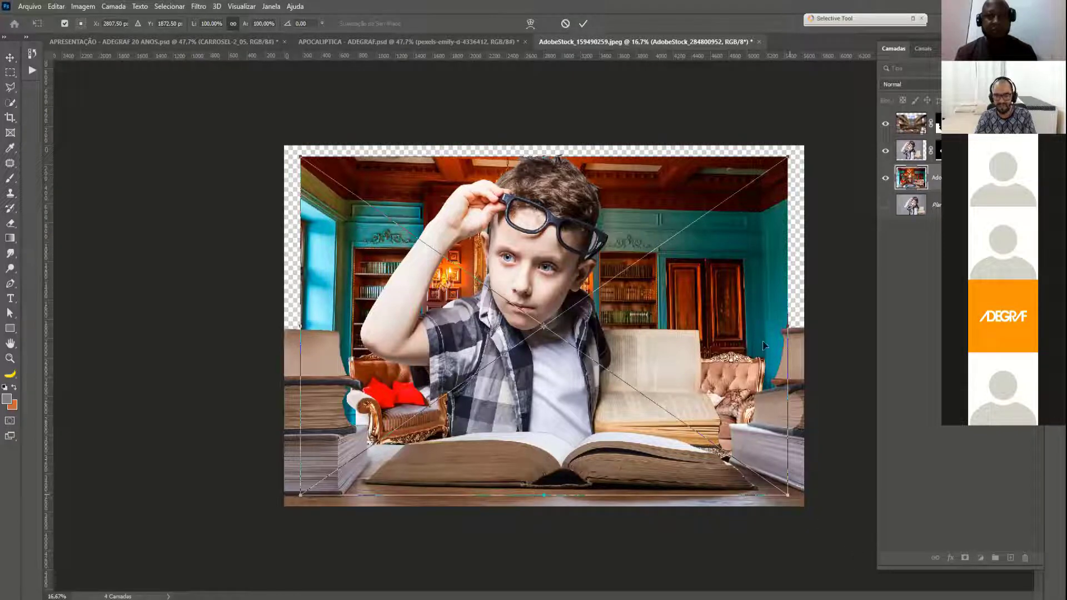
{"action": "key", "text": "Return"}
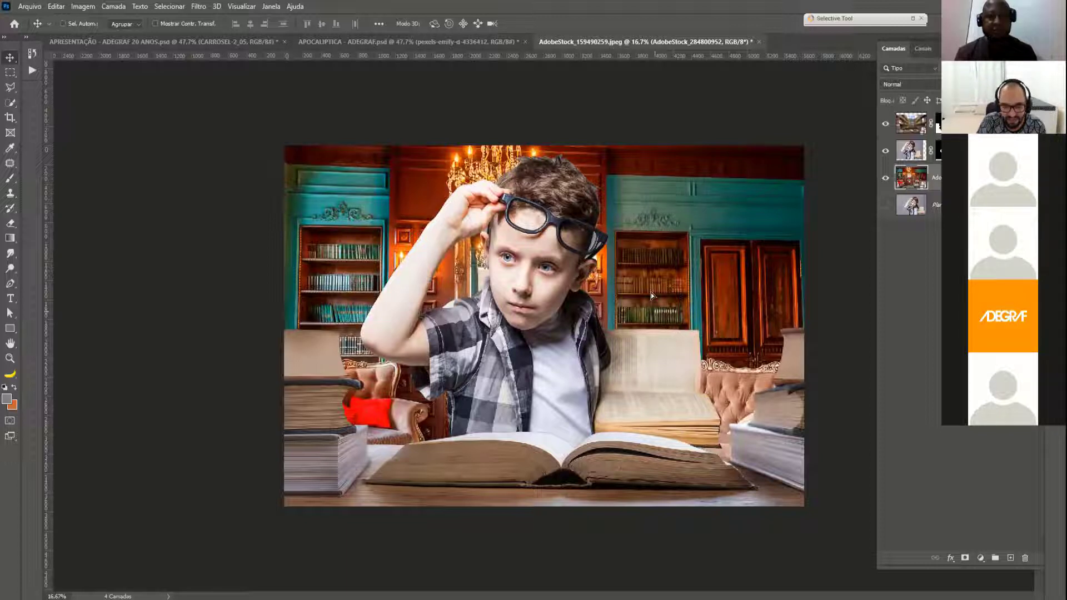
{"action": "left_click_drag", "start_coordinate": [619, 281], "coordinate": [612, 264]}
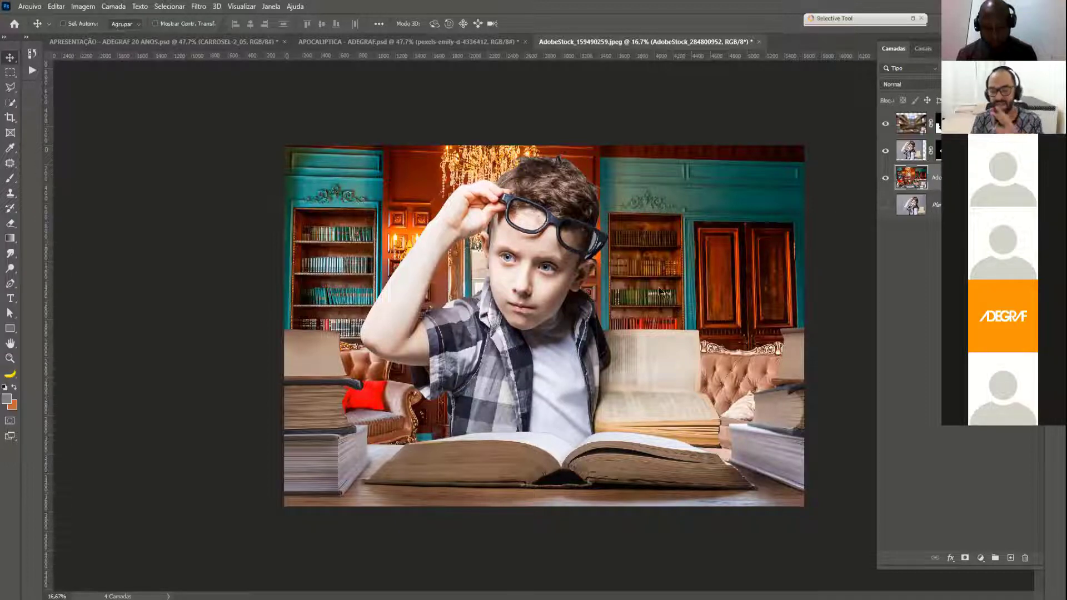
- Scale the boy's layer down slightly with Free Transform
{"action": "left_click", "coordinate": [917, 153]}
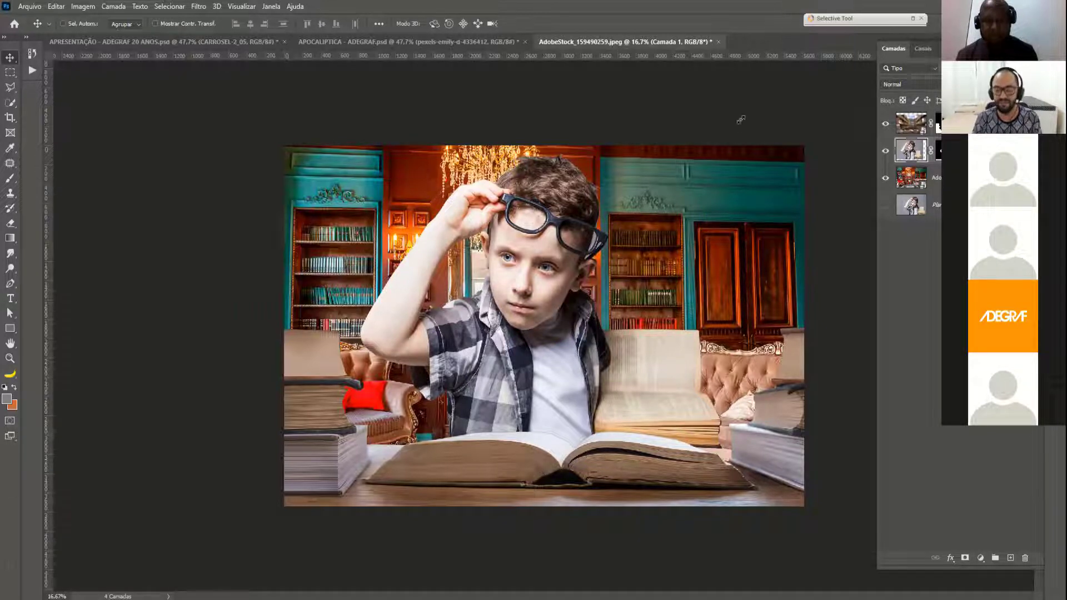
{"action": "key", "text": "ctrl+t"}
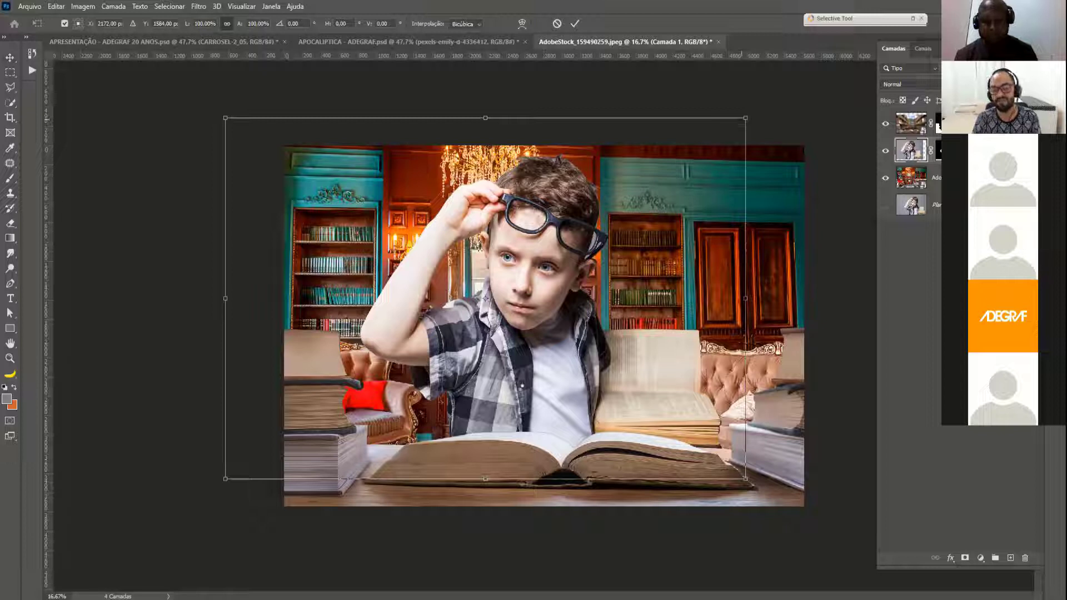
{"action": "key", "text": "Return"}
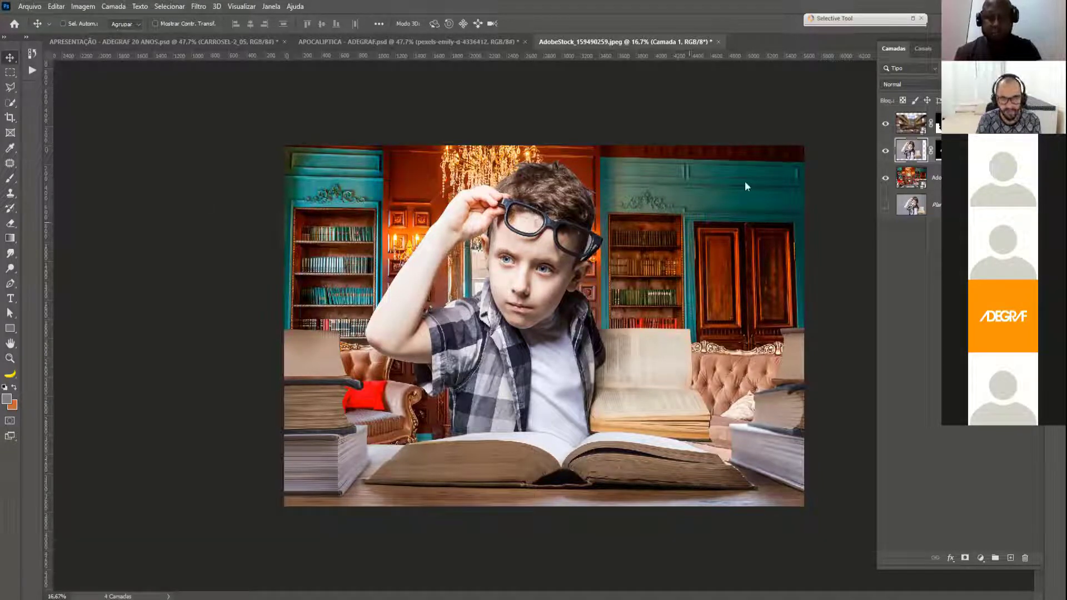
- Open the finished reference image BIBLIOTECA.jpg, leaving its colours unmanaged
{"action": "left_click", "coordinate": [800, 181]}
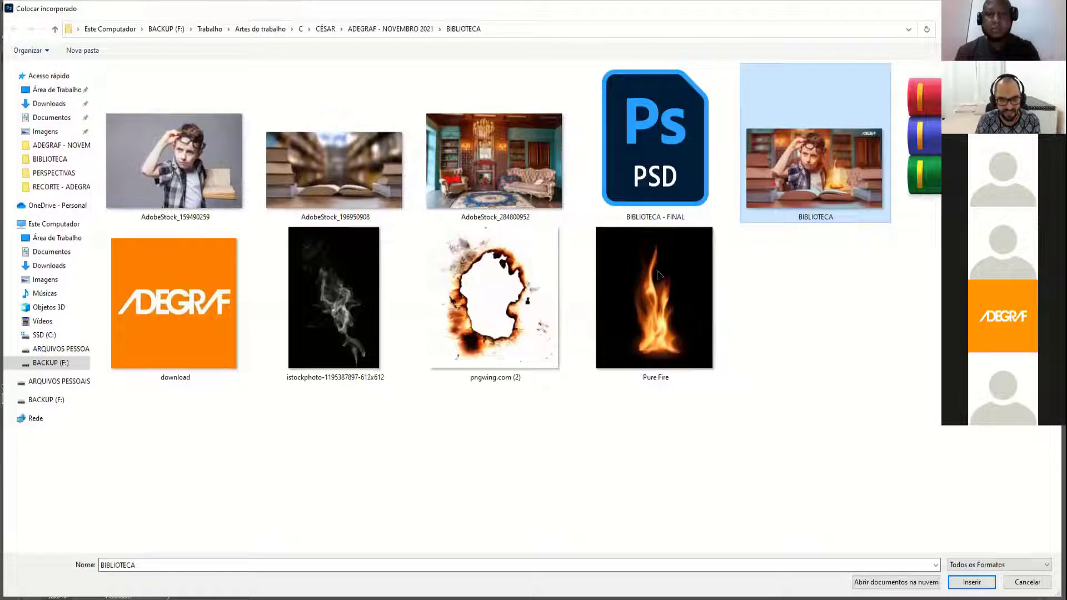
{"action": "key", "text": "Return"}
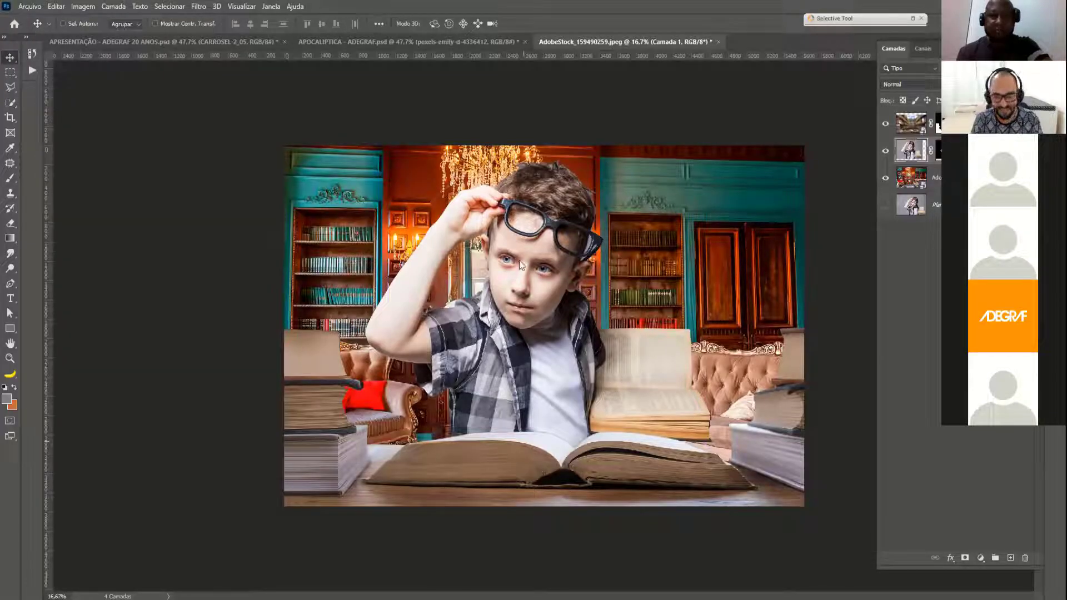
{"action": "key", "text": "ctrl+o"}
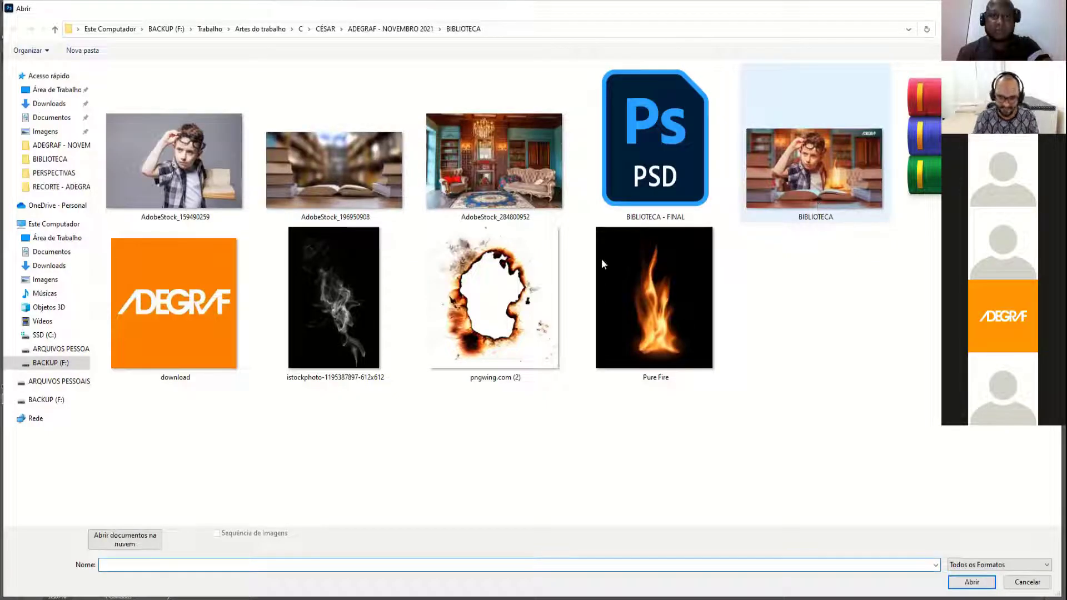
{"action": "key", "text": "Return"}
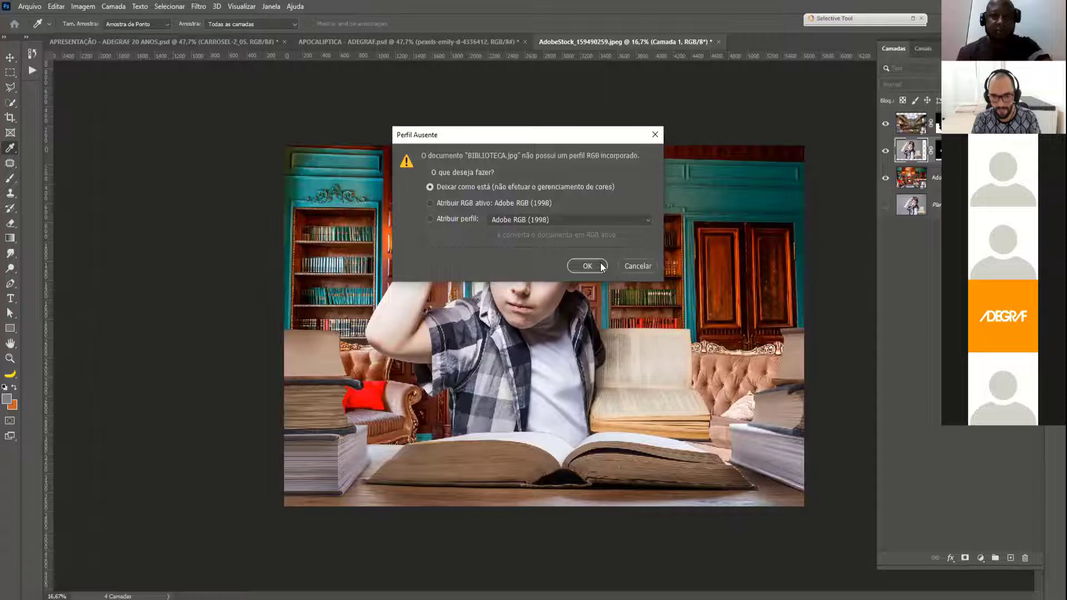
{"action": "key", "text": "Return"}
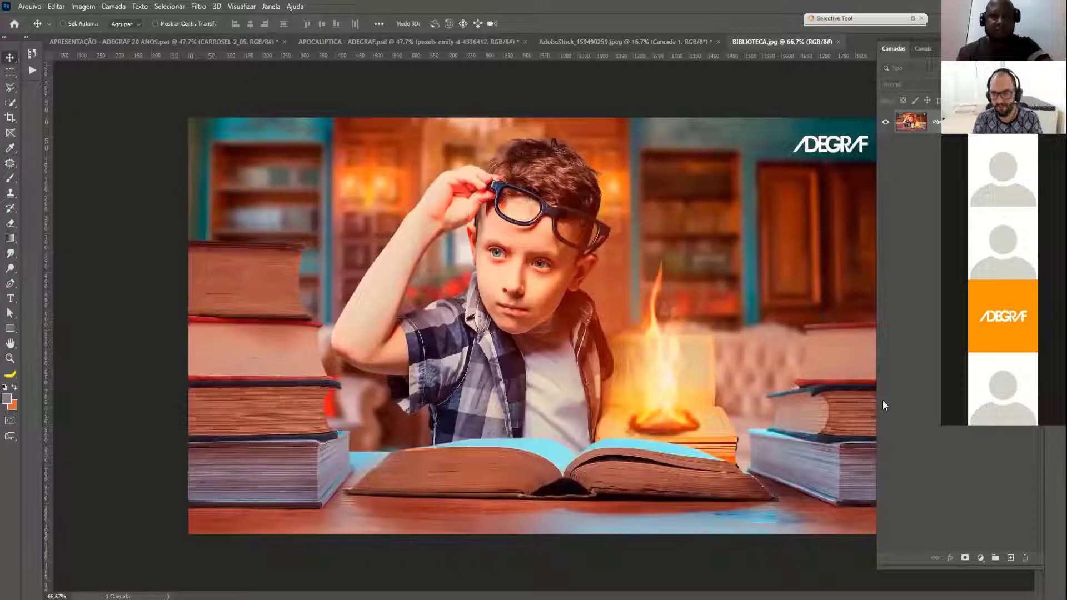
- Examine the BIBLIOTECA.jpg reference in full-screen mode, and return to the AdobeStock_159490259 composite
{"action": "key", "text": "f"}
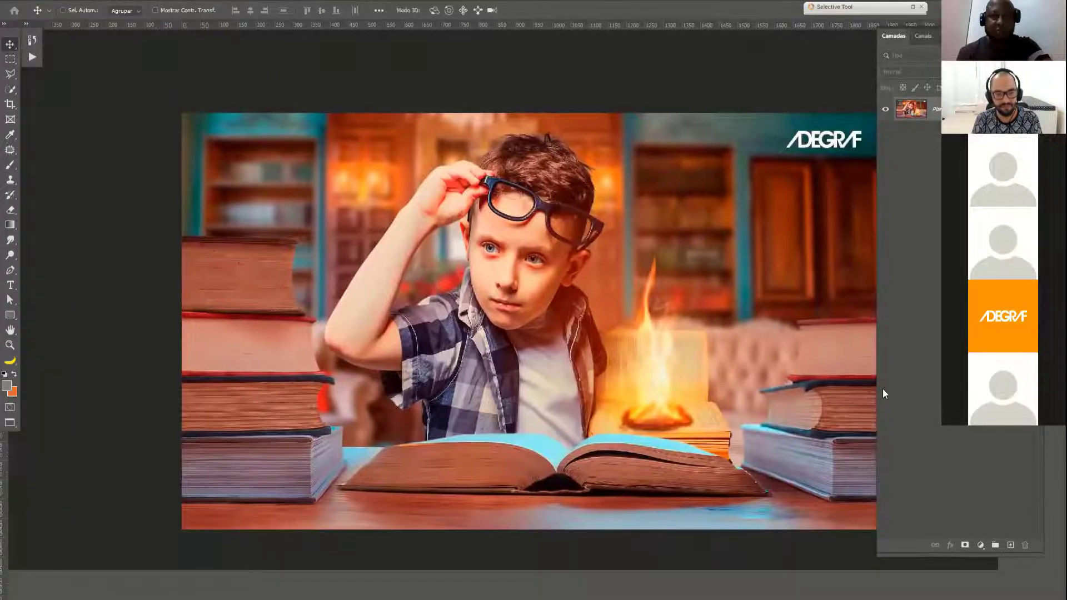
{"action": "key", "text": "f"}
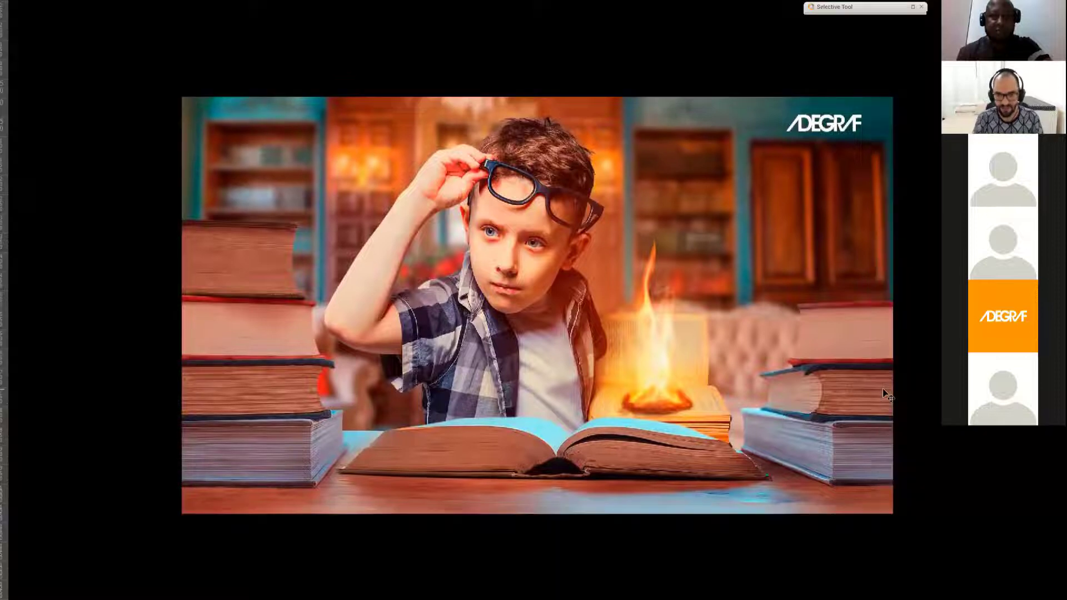
{"action": "key", "text": "ctrl+0"}
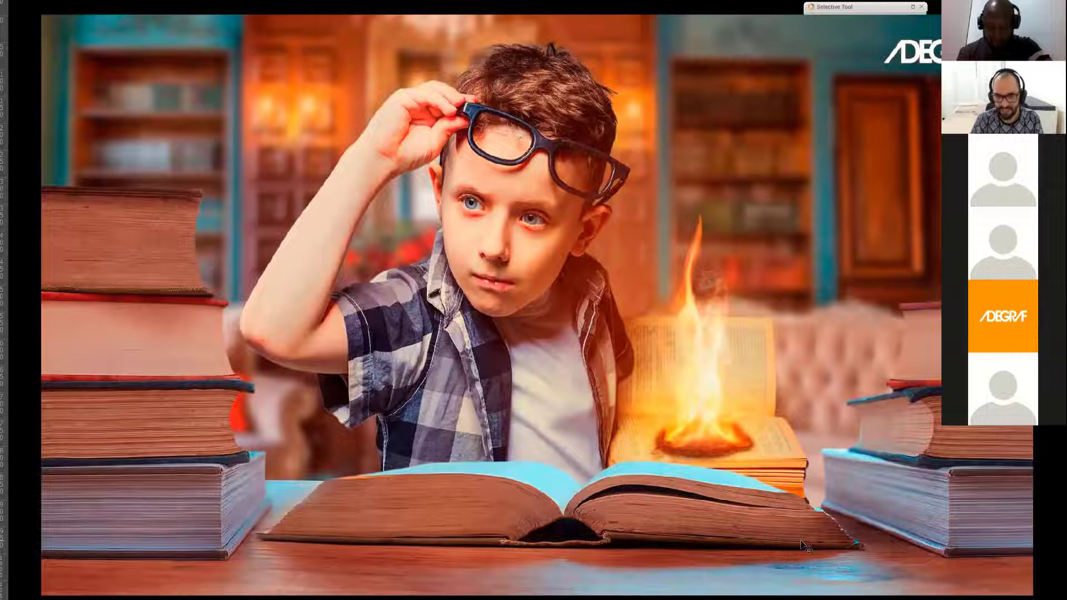
{"action": "key", "text": "ctrl+minus"}
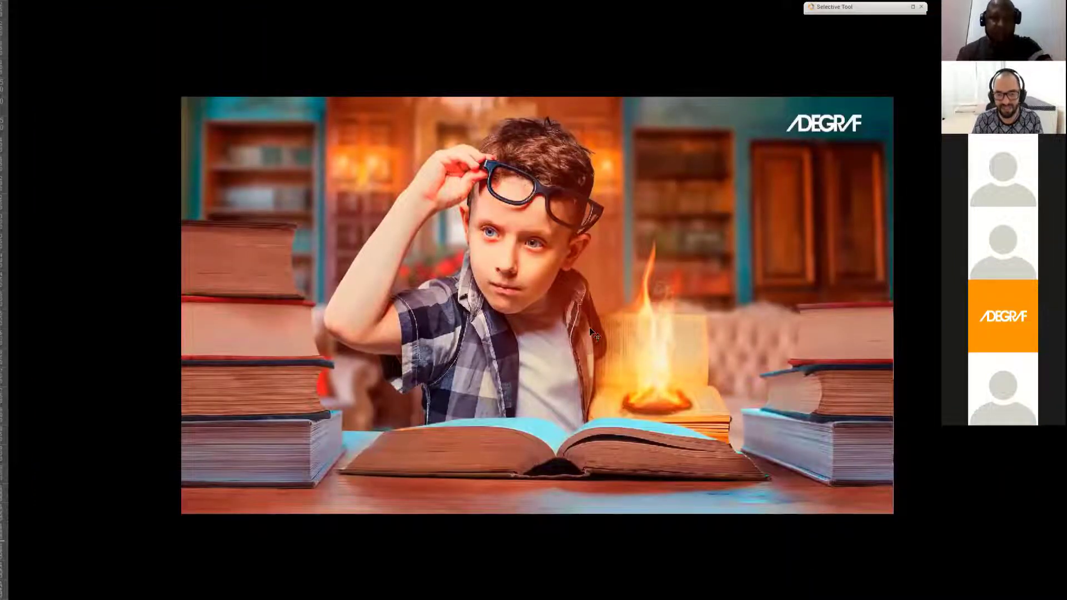
{"action": "key", "text": "f"}
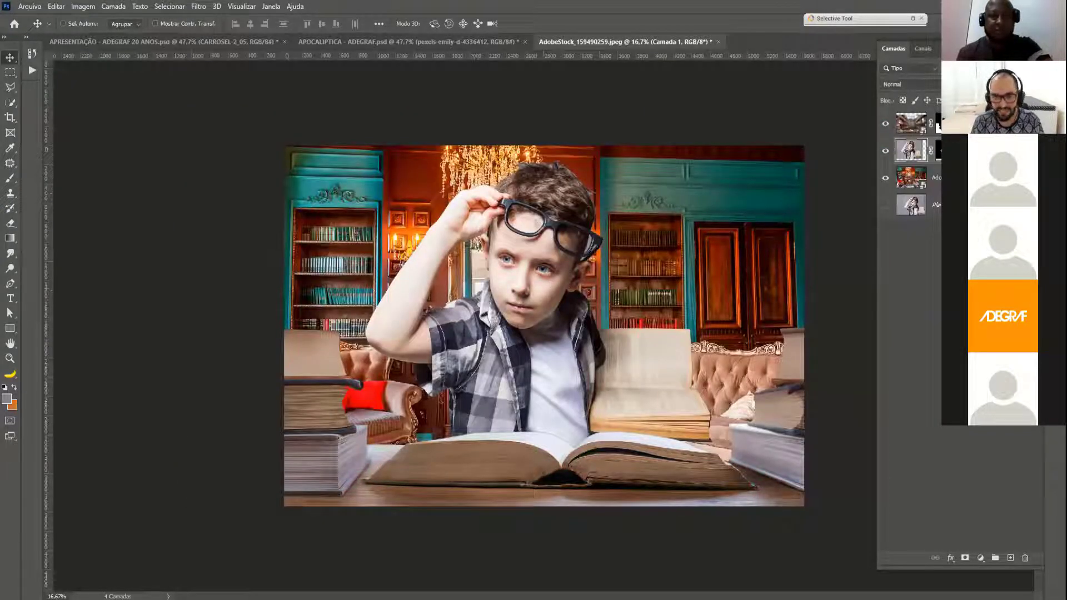
- Hide the library desk layer to inspect the boy against the furnished room, and show the desk layer again
{"action": "left_click", "coordinate": [979, 124]}
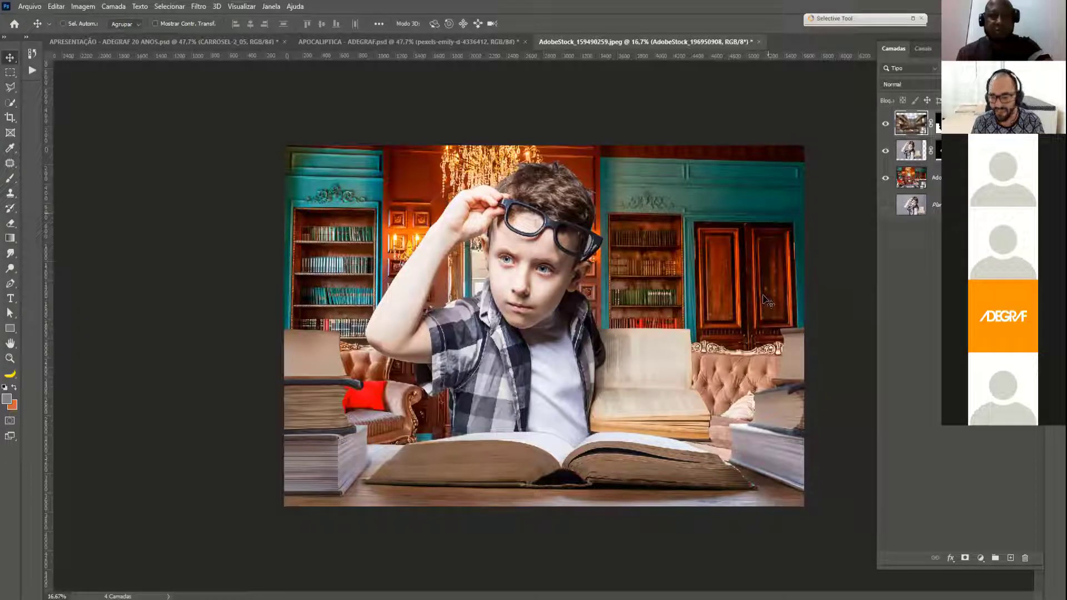
{"action": "left_click", "coordinate": [885, 124]}
{"action": "left_click", "coordinate": [905, 146]}
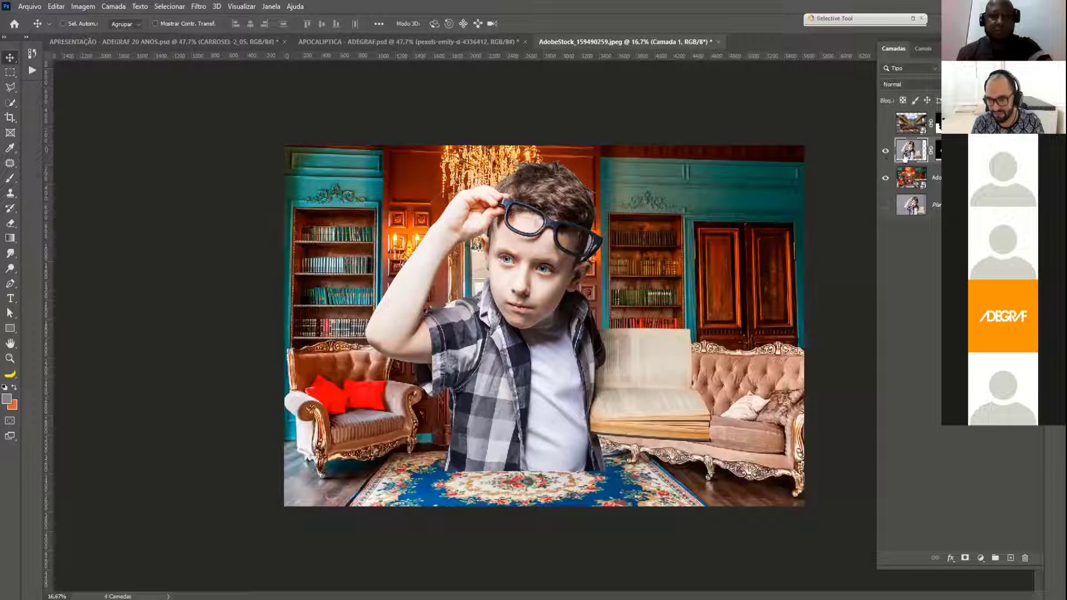
{"action": "left_click", "coordinate": [906, 178]}
{"action": "left_click", "coordinate": [885, 124]}
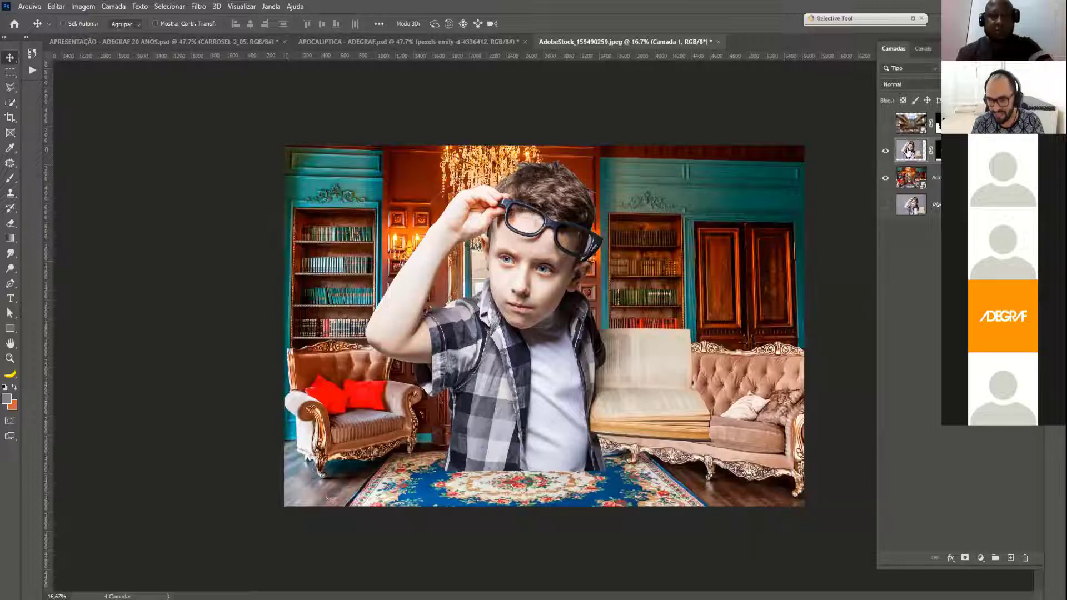
{"action": "left_click", "coordinate": [911, 153]}
{"action": "left_click", "coordinate": [770, 329], "text": "ctrl"}
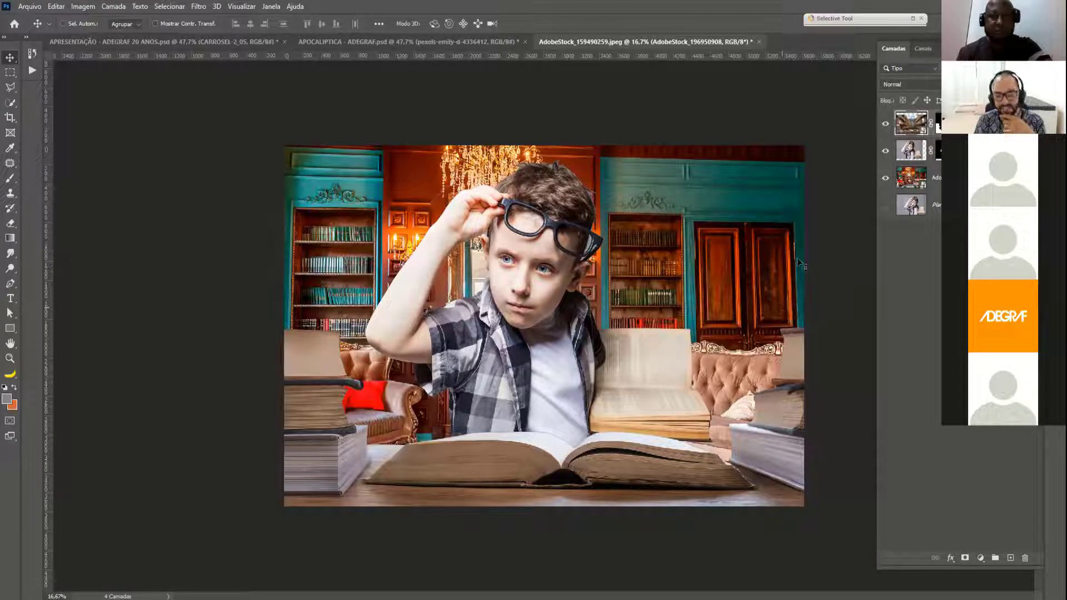
- Compare the boy layer's image and mask by activating each in turn, leaving the image active
{"action": "left_click", "coordinate": [911, 178]}
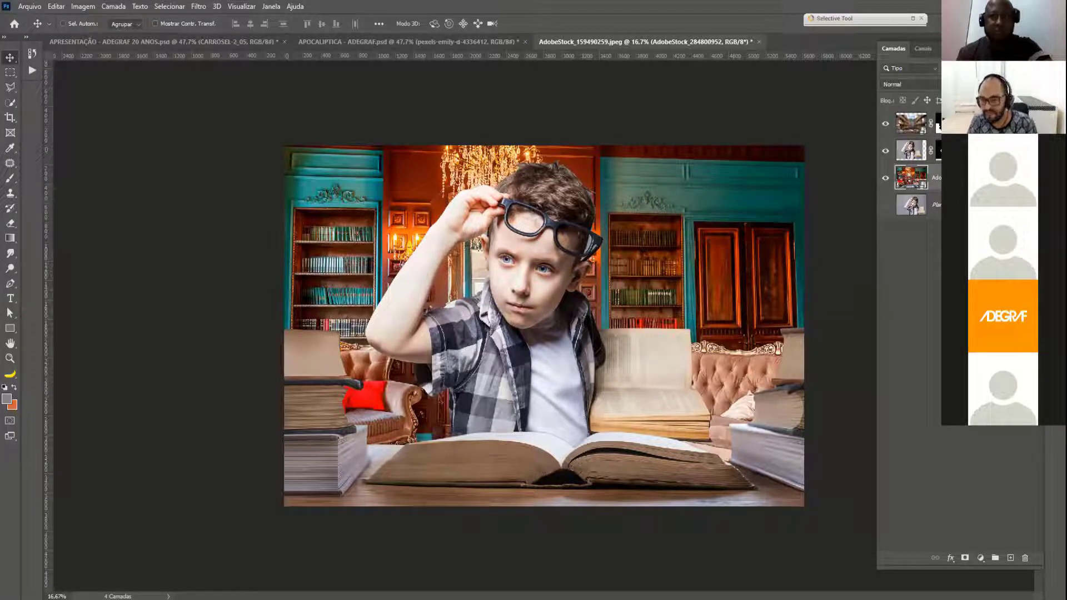
{"action": "left_click", "coordinate": [911, 151]}
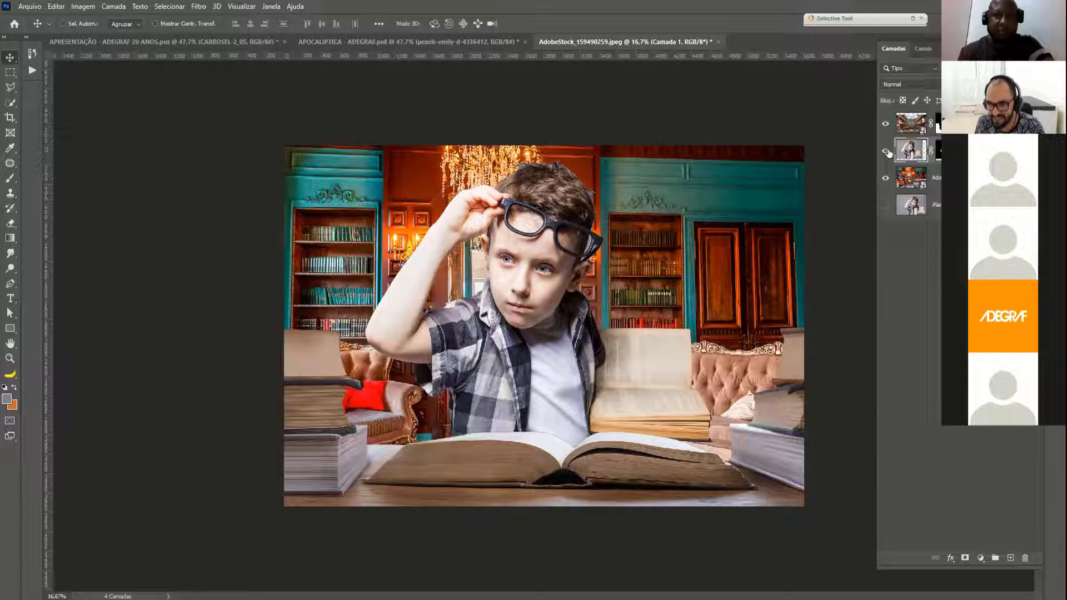
{"action": "left_click", "coordinate": [938, 150]}
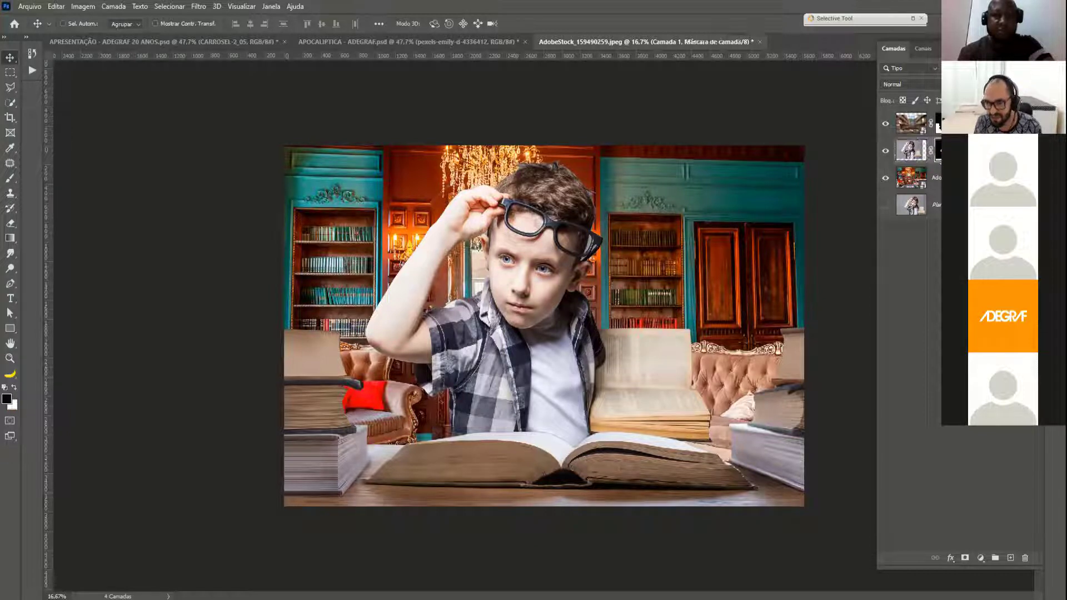
{"action": "left_click", "coordinate": [912, 153]}
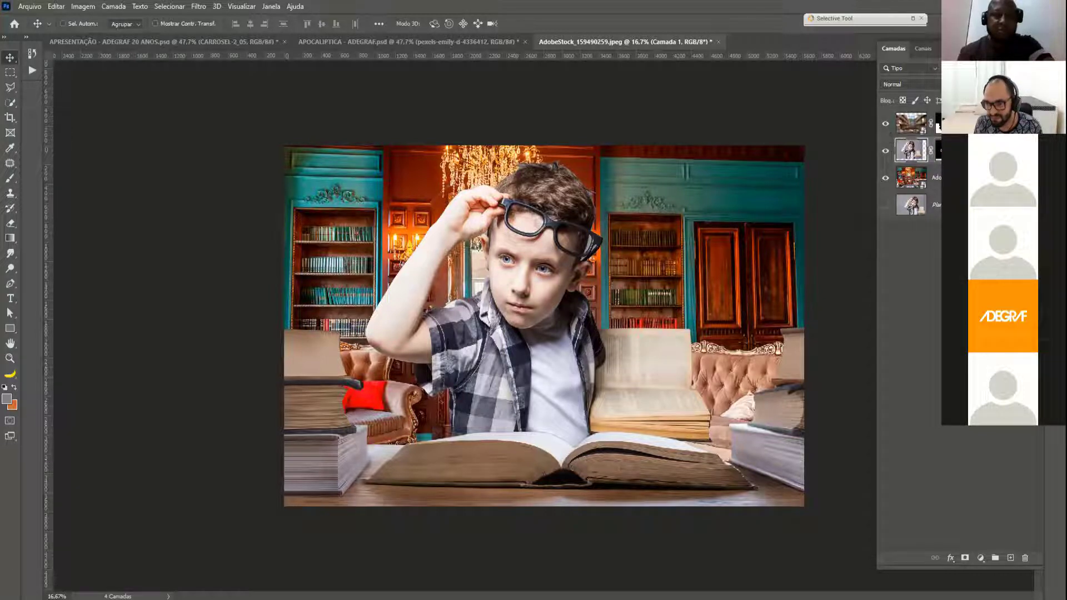
{"action": "left_click", "coordinate": [938, 151]}
{"action": "left_click", "coordinate": [916, 155]}
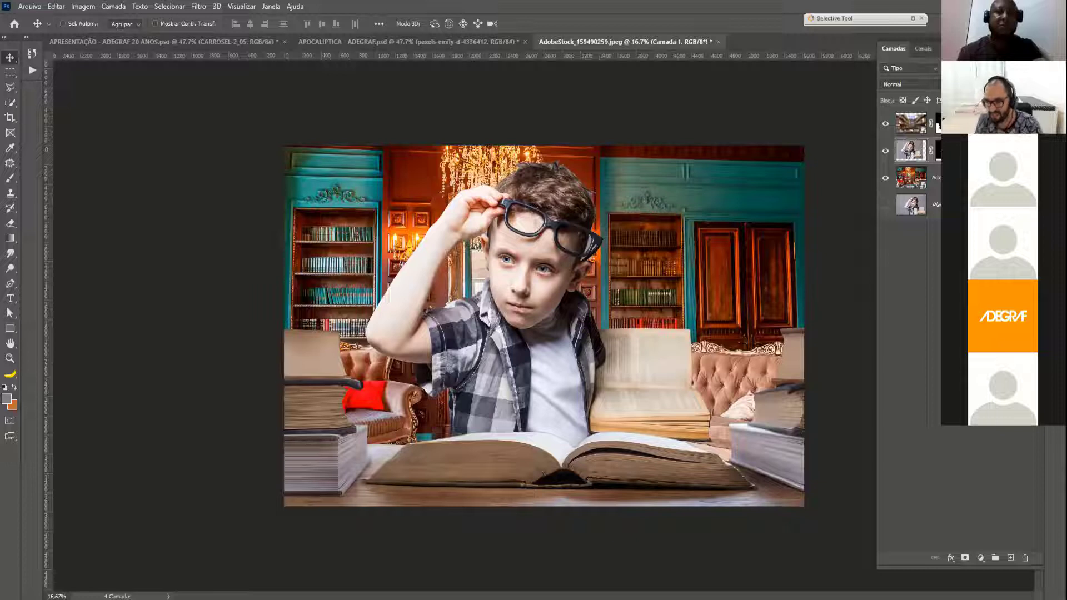
- Rename the furnished room layer FUNDO, the boy layer MODELO and the library desk layer LIVROS
{"action": "double_click", "coordinate": [957, 178]}
{"action": "type", "text": "Fu"}
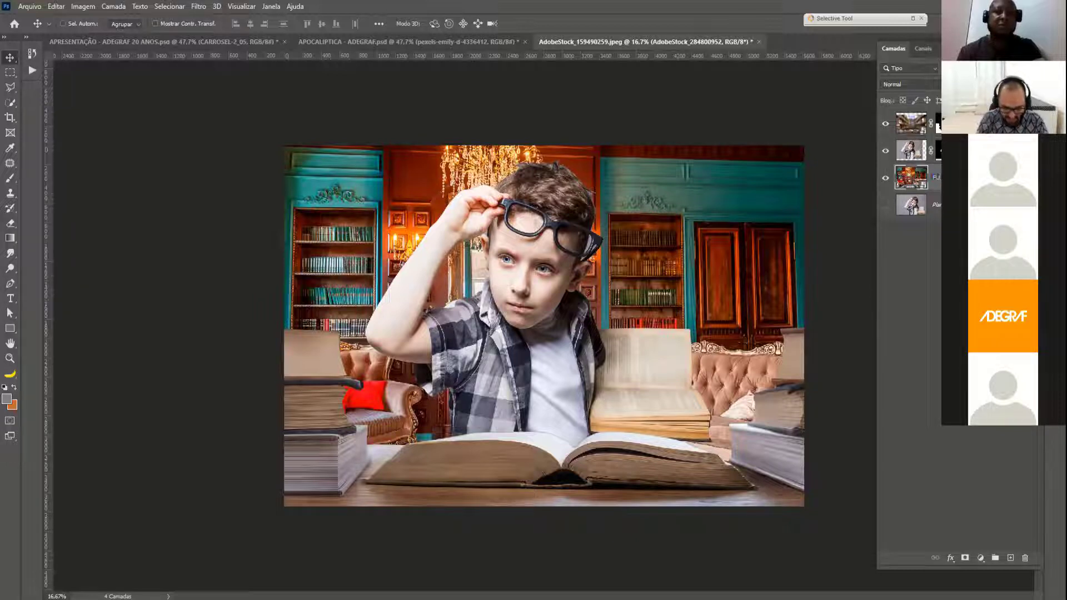
{"action": "key", "text": "Return"}
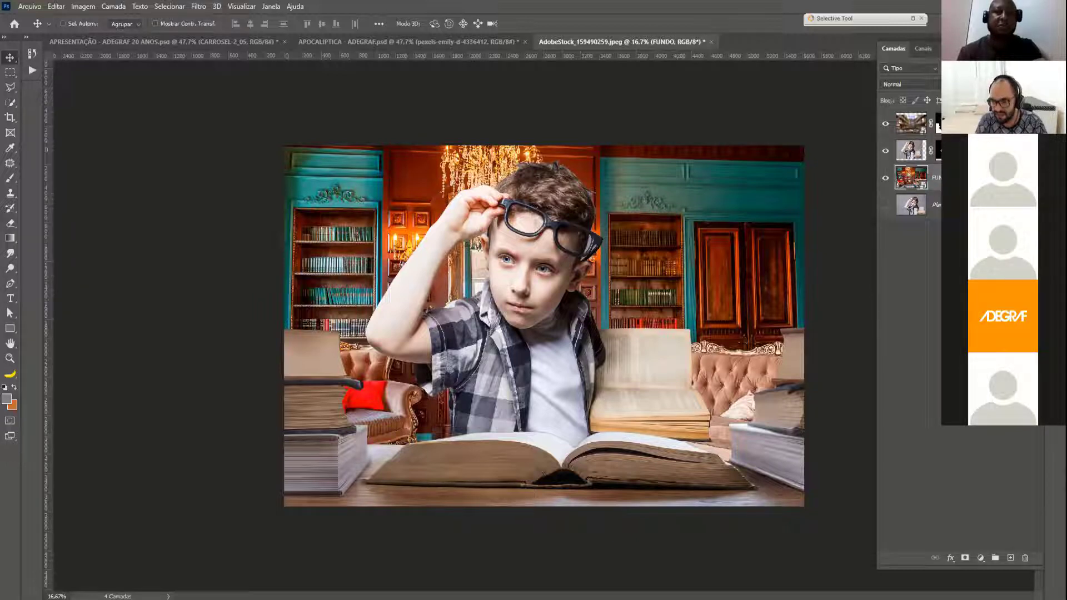
{"action": "left_click", "coordinate": [963, 151]}
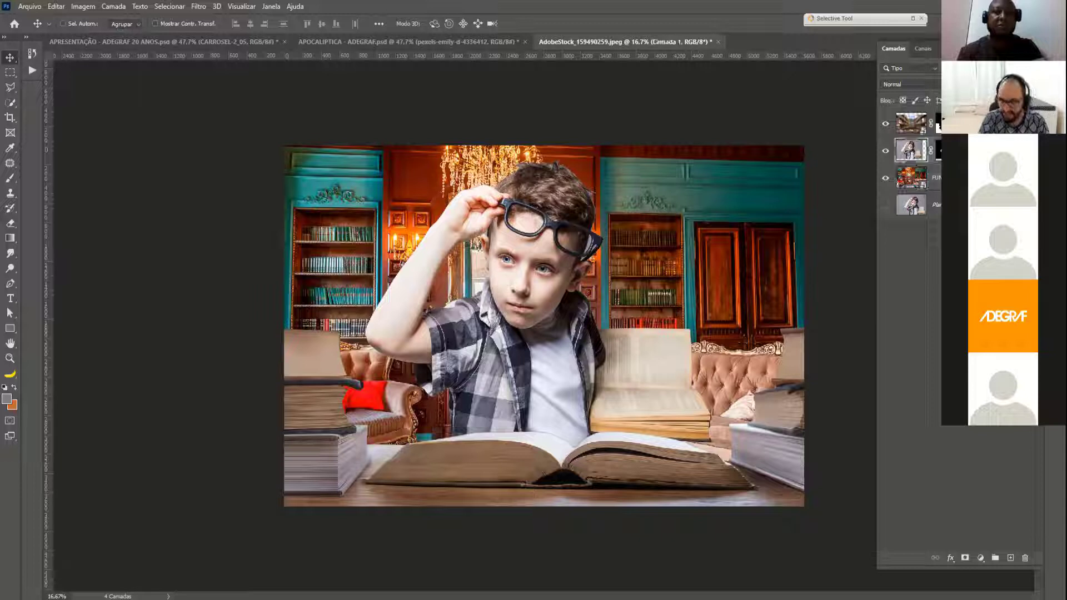
{"action": "key", "text": "Return"}
{"action": "left_click", "coordinate": [963, 124]}
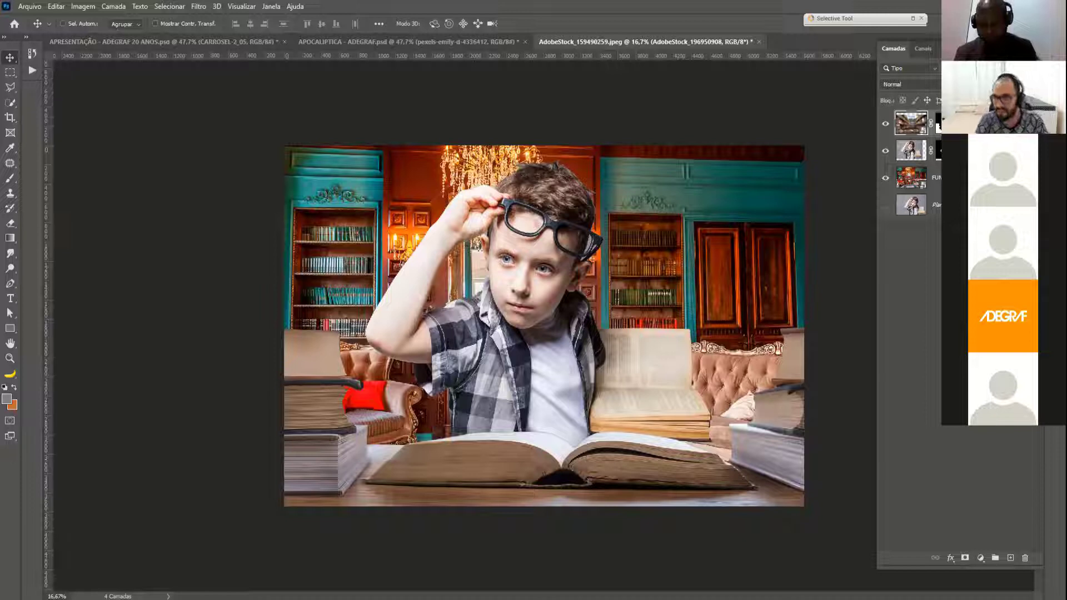
- Start Match Color on the MODELO layer's image, using AdobeStock_159490259.jpeg as the source and FUNDO as the source layer
{"action": "left_click", "coordinate": [912, 157]}
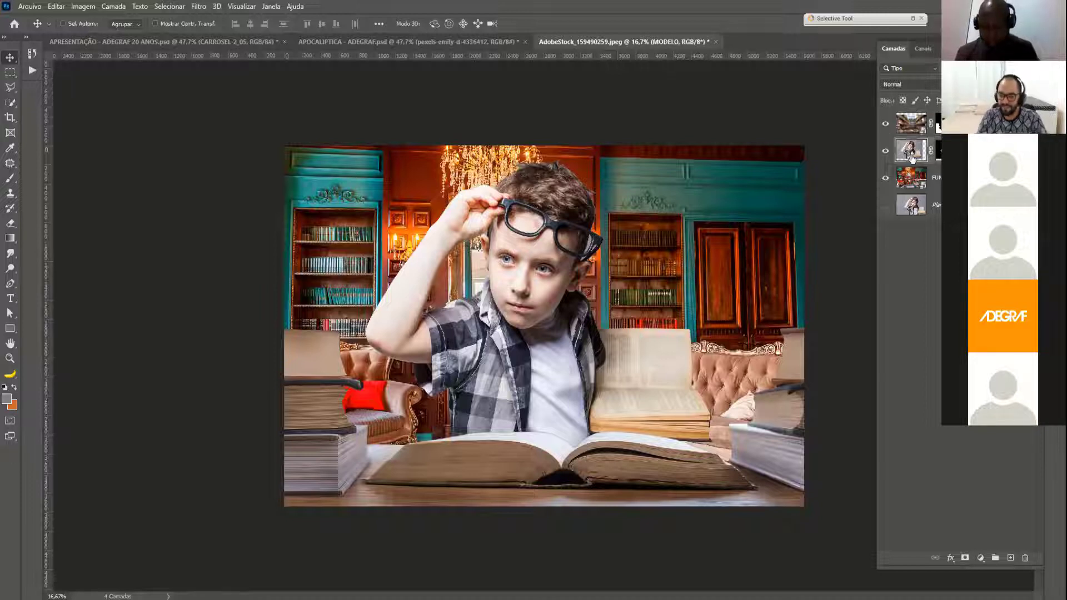
{"action": "left_click", "coordinate": [87, 7]}
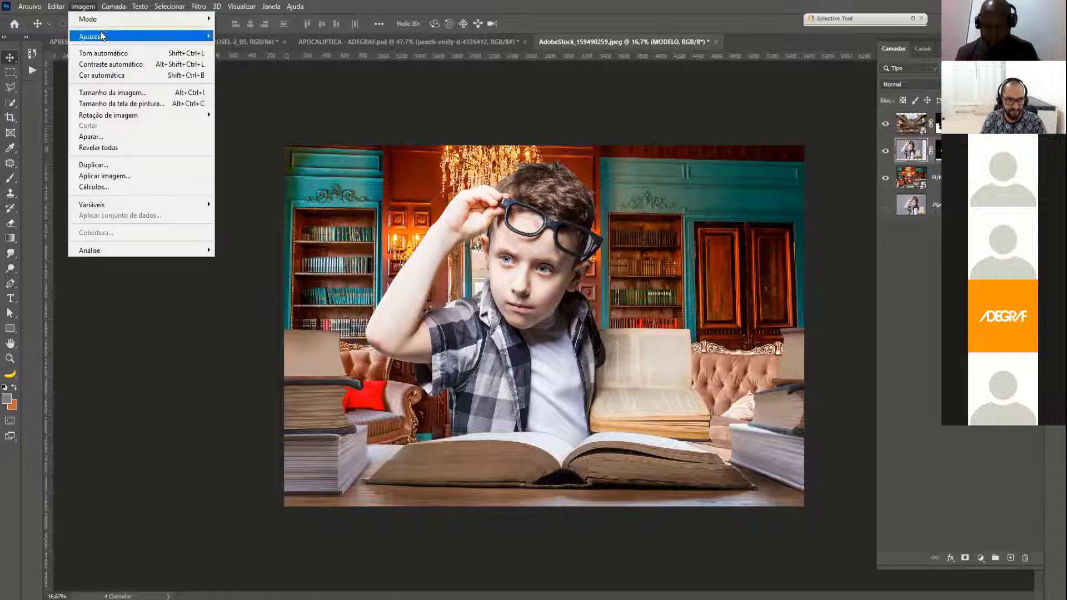
{"action": "left_click", "coordinate": [100, 37]}
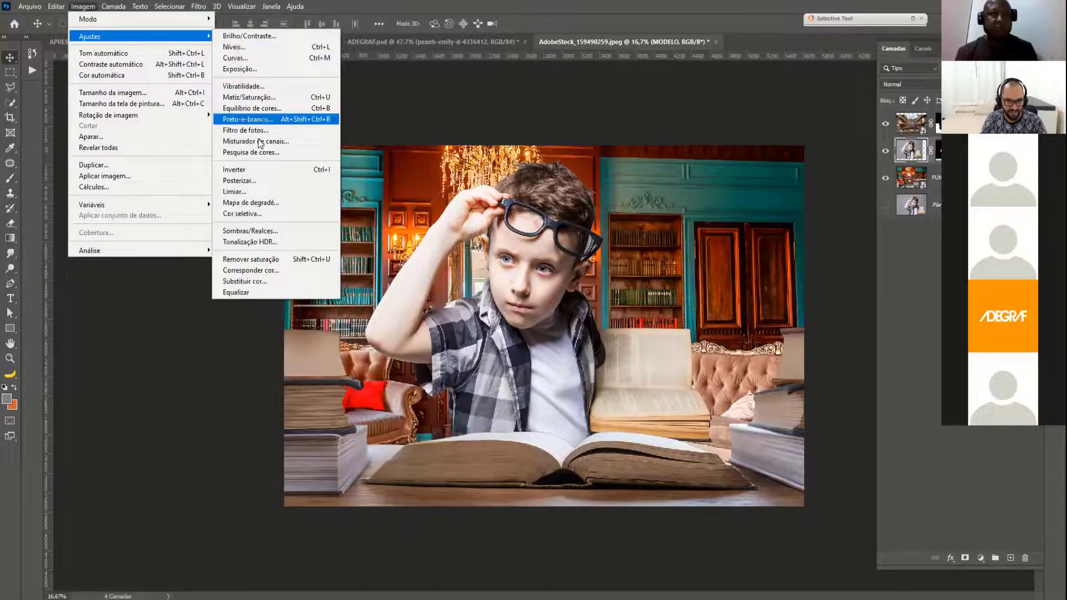
{"action": "left_click", "coordinate": [259, 271]}
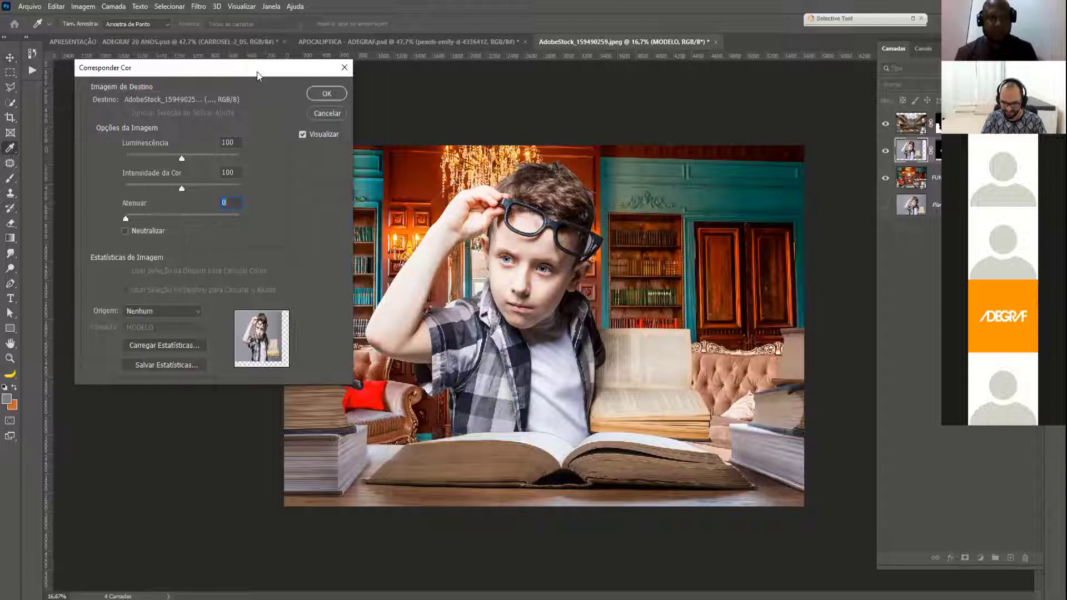
{"action": "left_click_drag", "start_coordinate": [259, 75], "coordinate": [825, 171]}
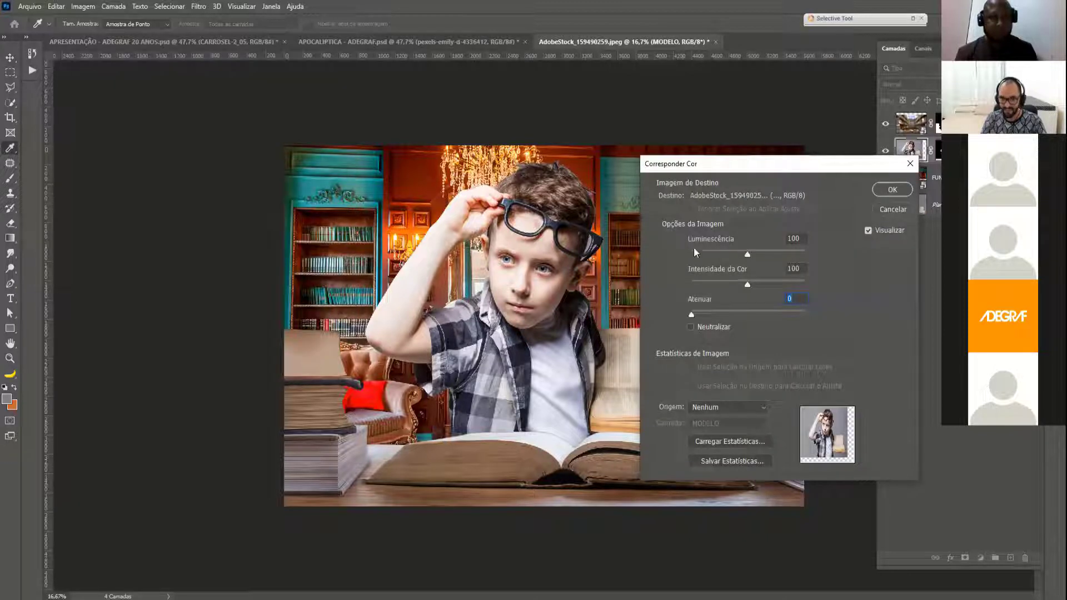
{"action": "left_click", "coordinate": [703, 409]}
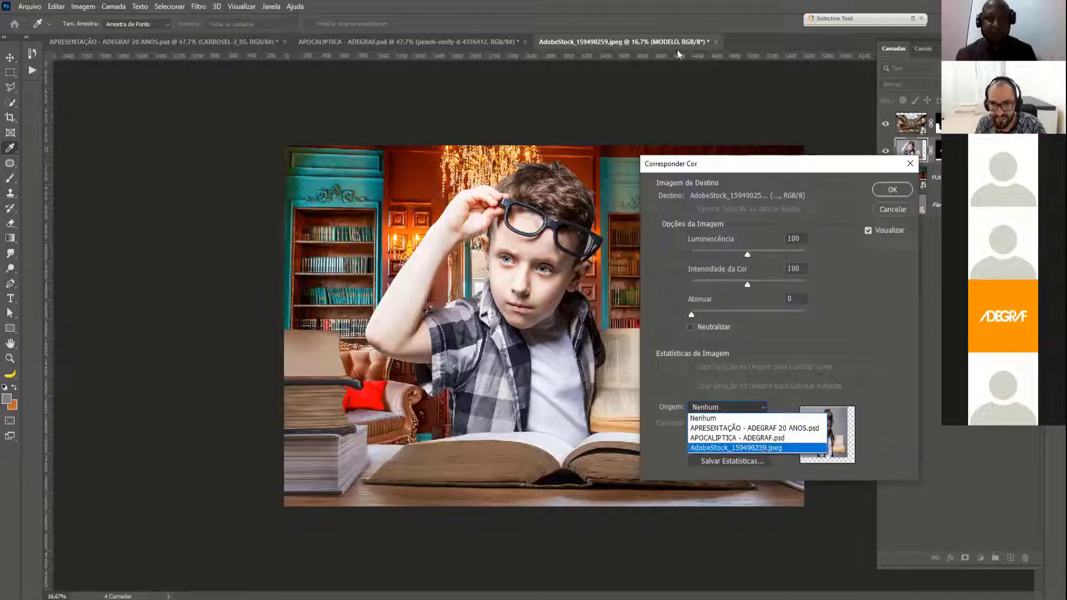
{"action": "left_click", "coordinate": [649, 45]}
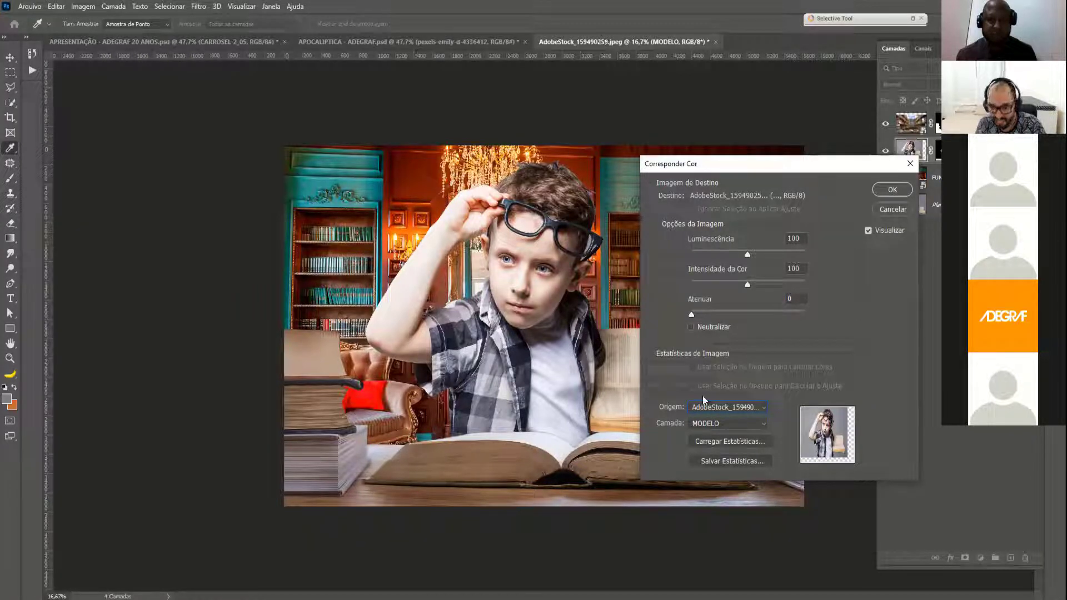
{"action": "left_click", "coordinate": [717, 407]}
{"action": "left_click", "coordinate": [731, 449]}
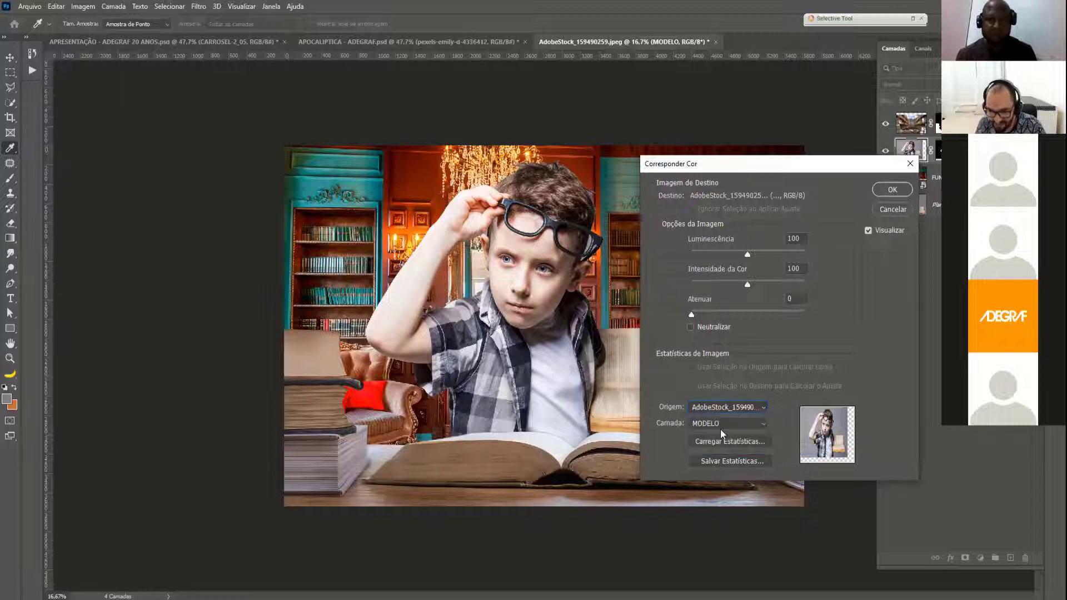
{"action": "left_click", "coordinate": [723, 422]}
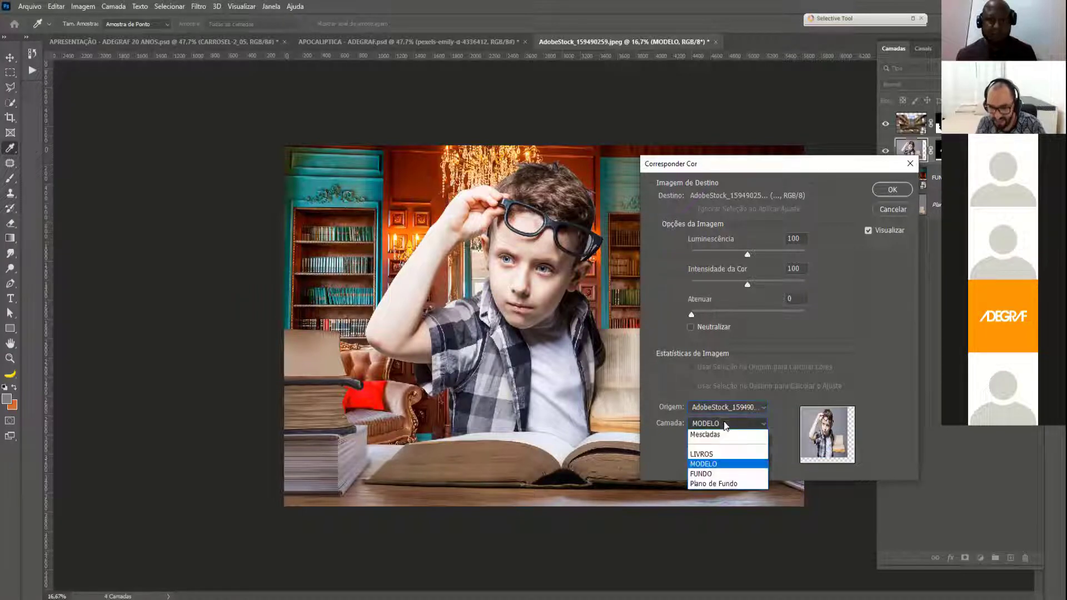
{"action": "left_click", "coordinate": [701, 474]}
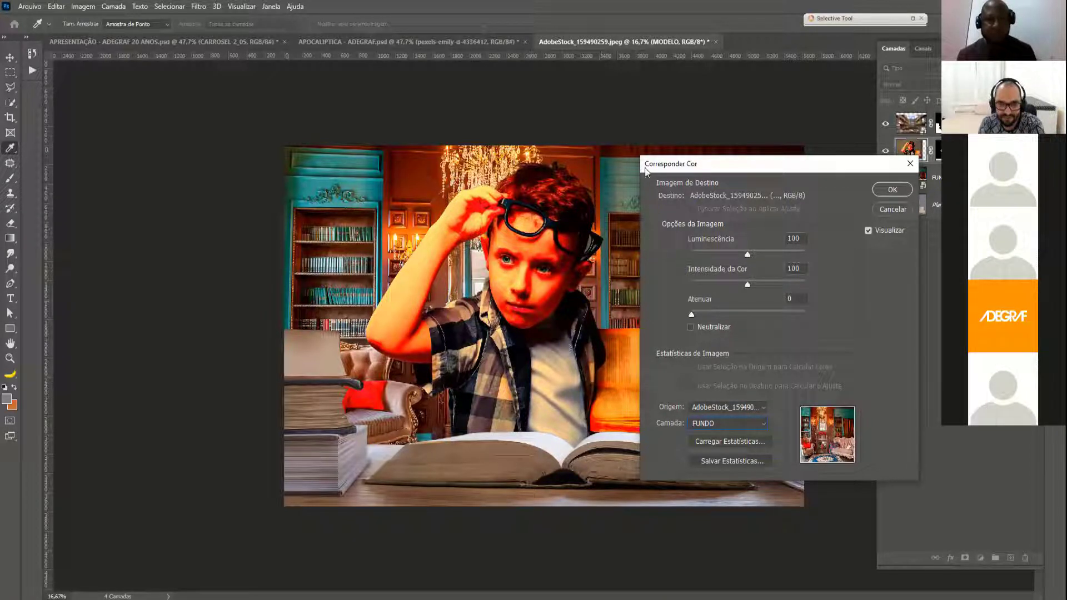
{"action": "left_click_drag", "start_coordinate": [724, 164], "coordinate": [788, 143]}
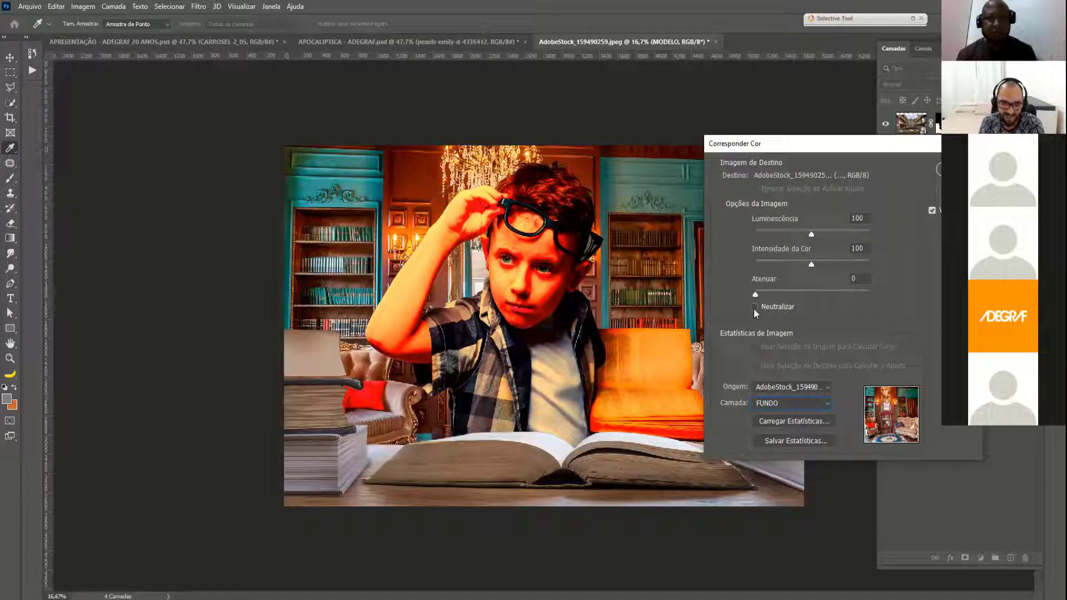
- Compare the colour match with Neutralize on and off, leaving it off
{"action": "left_click", "coordinate": [754, 307]}
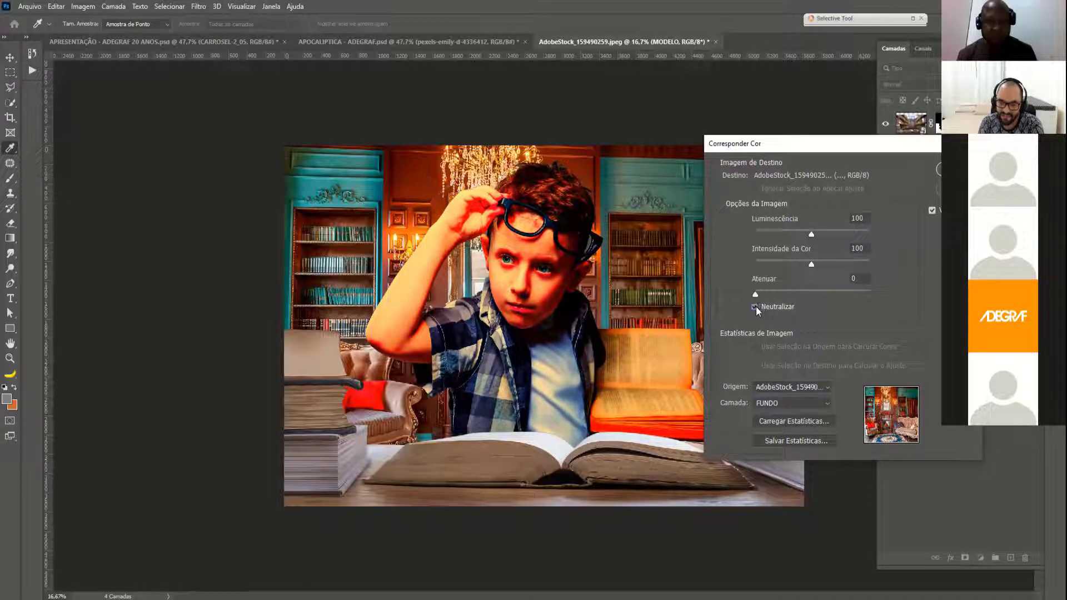
{"action": "left_click", "coordinate": [754, 307]}
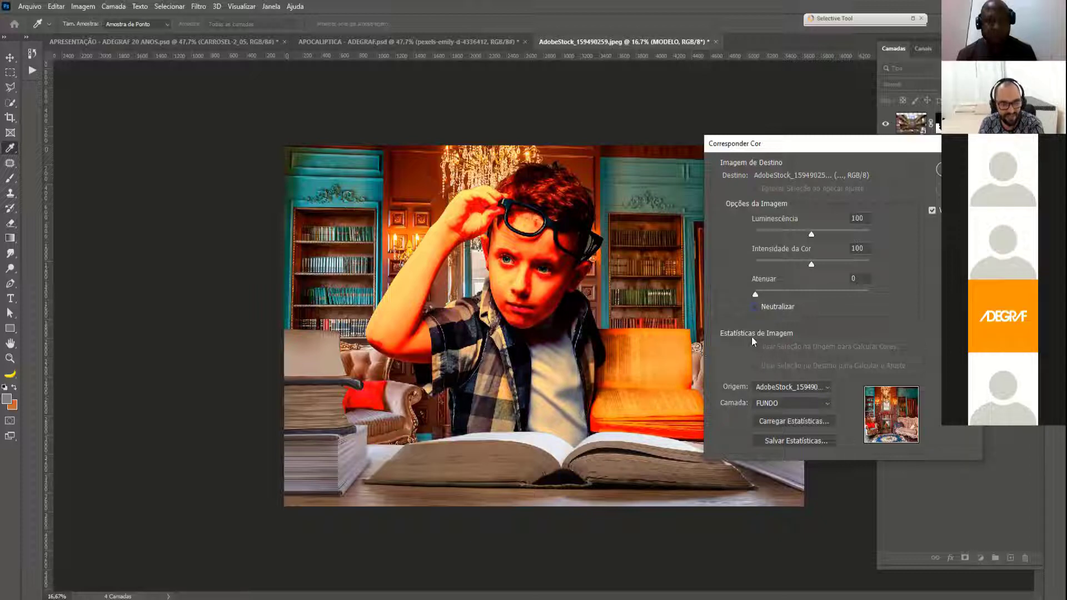
{"action": "left_click", "coordinate": [755, 307]}
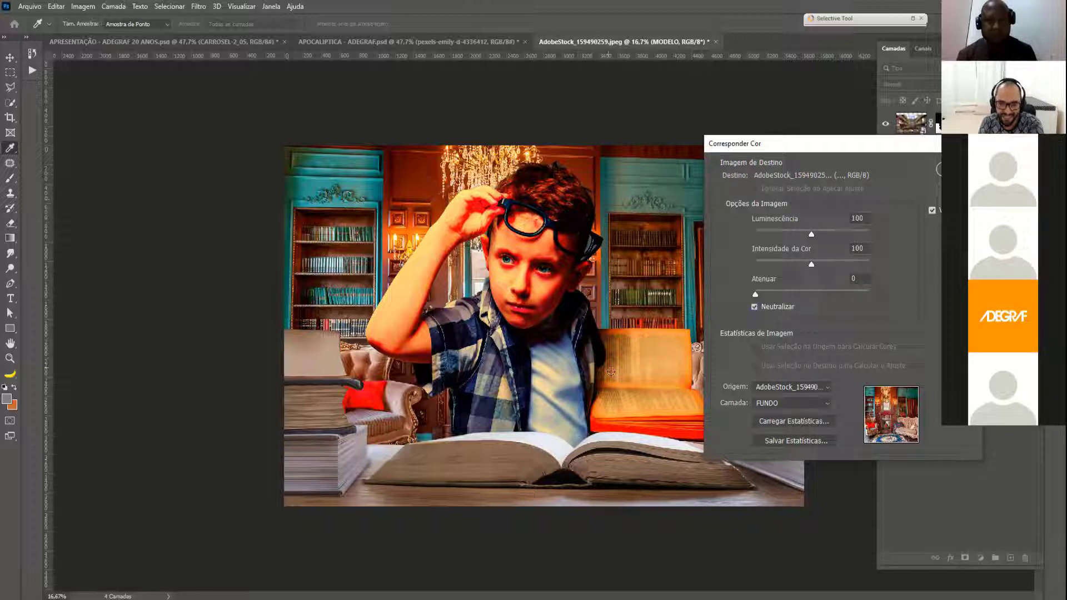
{"action": "left_click", "coordinate": [754, 307]}
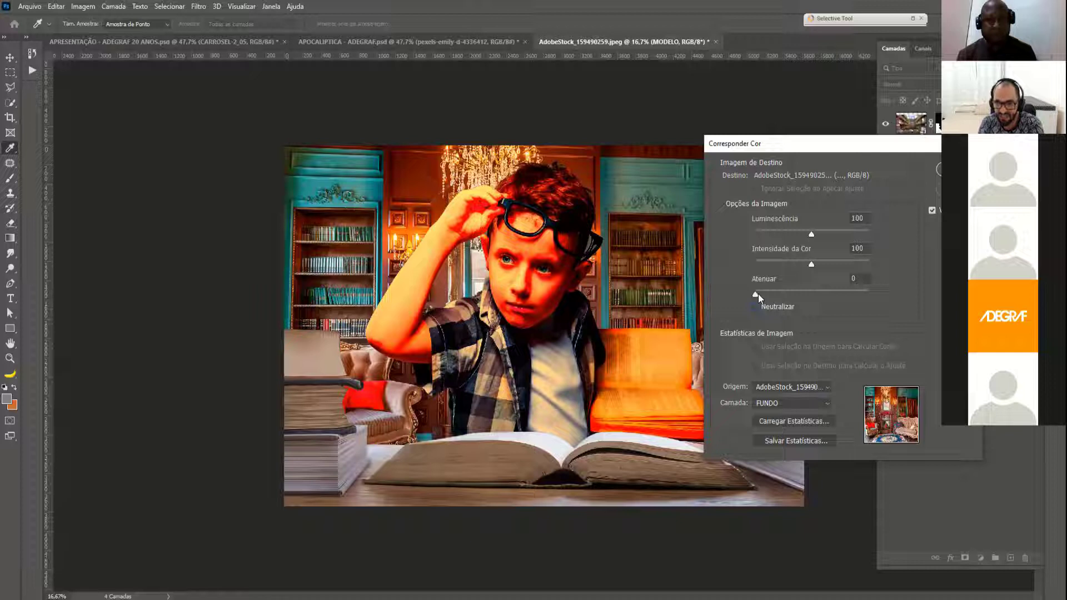
- Soften the boy's colour match with Color Intensity 55 and Fade 58, checking it against the original colours
{"action": "left_click_drag", "start_coordinate": [759, 294], "coordinate": [782, 293]}
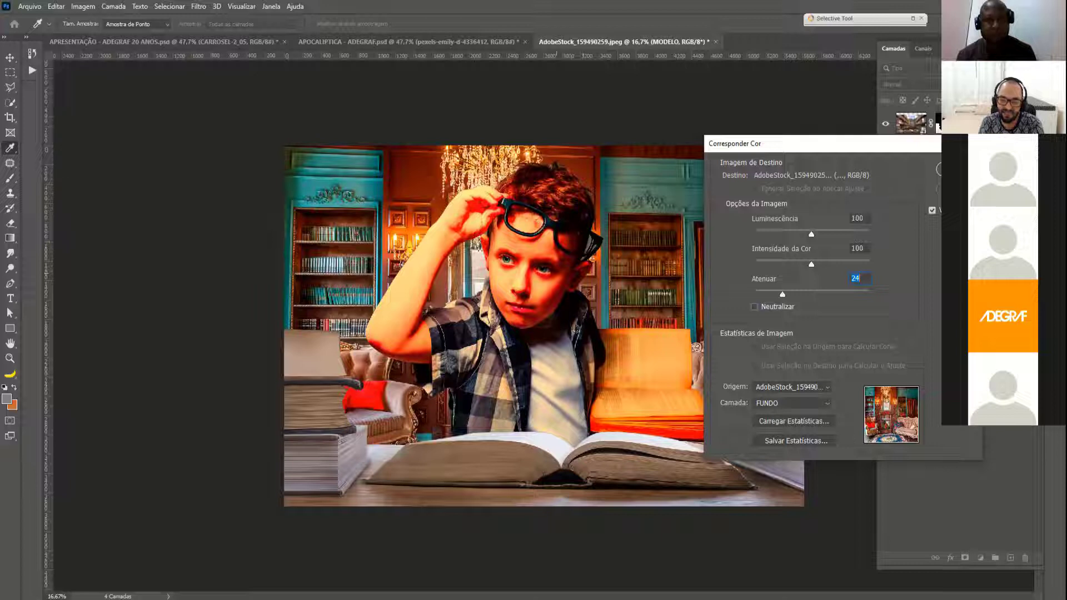
{"action": "left_click_drag", "start_coordinate": [782, 293], "coordinate": [793, 294]}
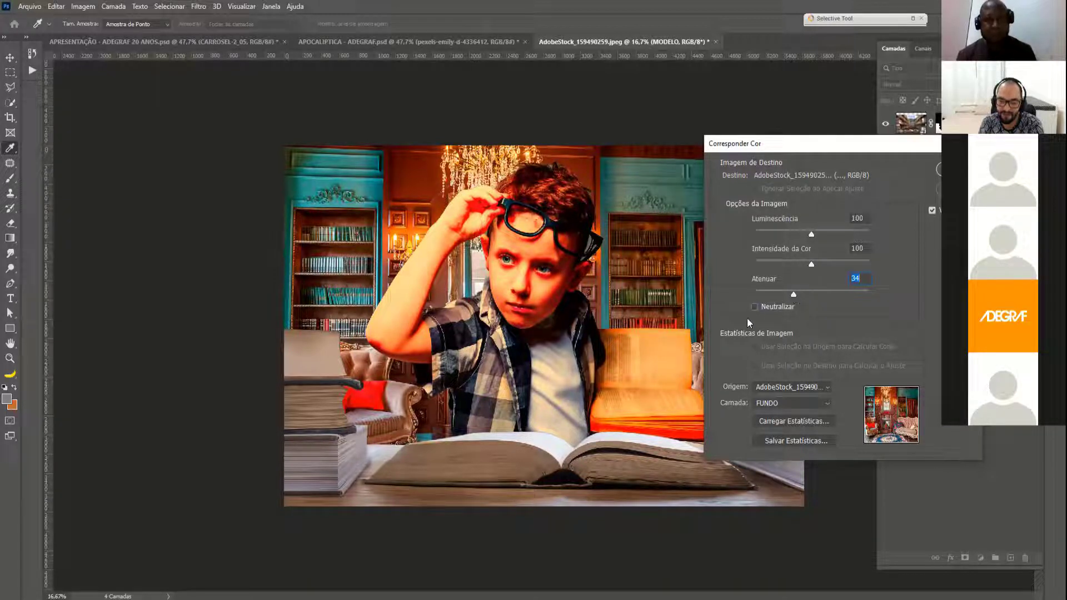
{"action": "left_click", "coordinate": [932, 210]}
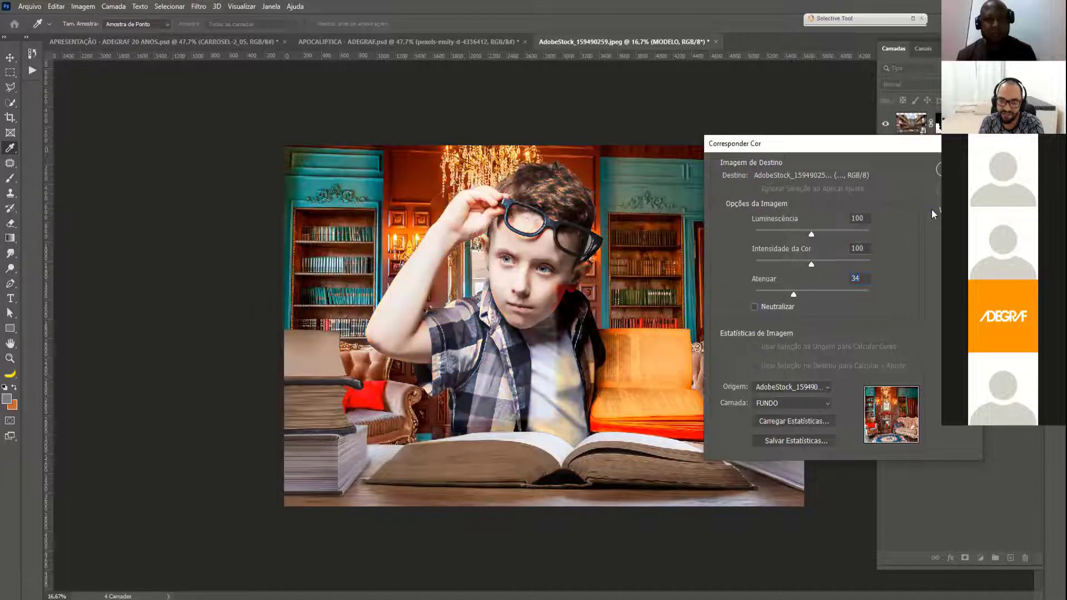
{"action": "left_click", "coordinate": [932, 210]}
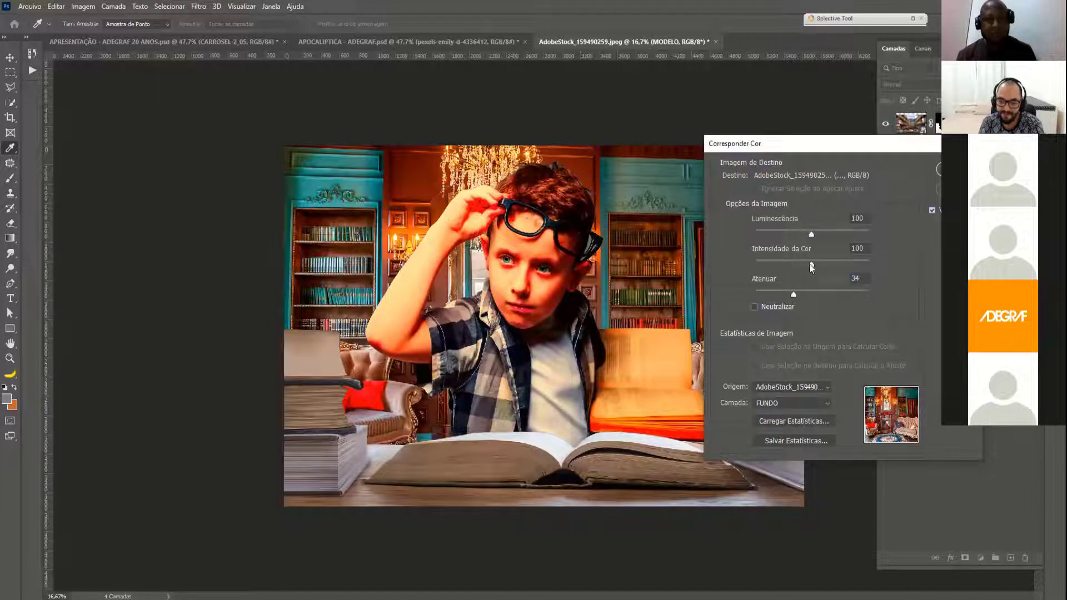
{"action": "left_click_drag", "start_coordinate": [810, 265], "coordinate": [798, 263]}
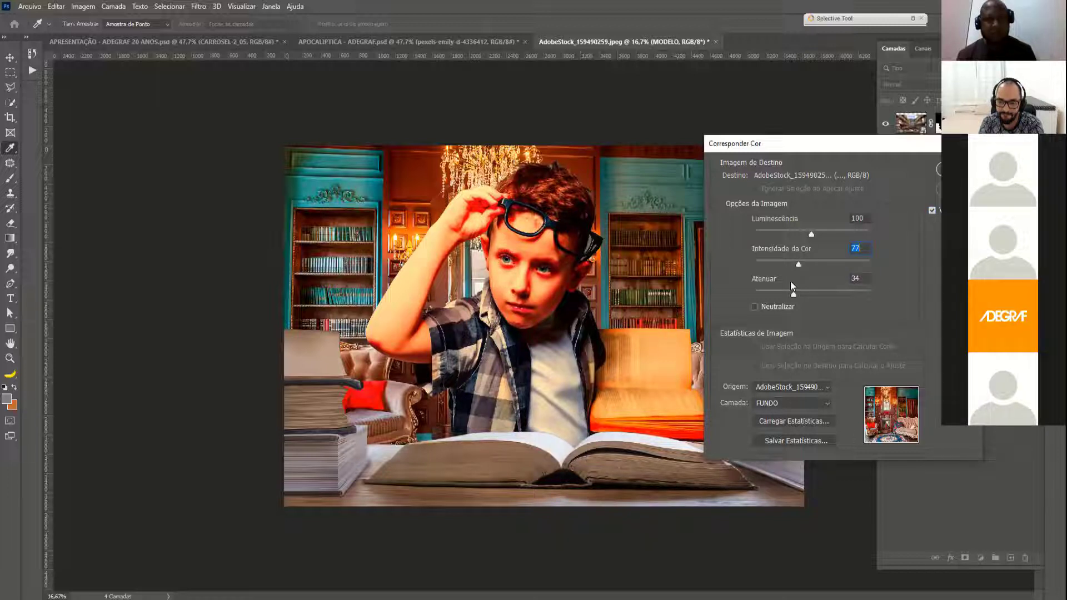
{"action": "left_click_drag", "start_coordinate": [801, 261], "coordinate": [823, 294]}
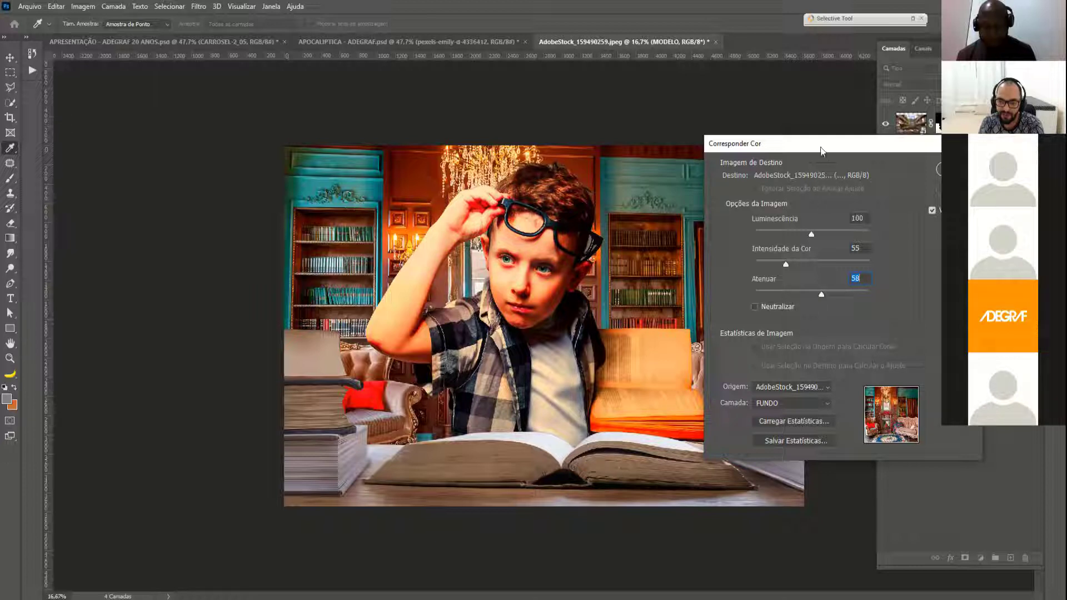
- Set the colour match's Luminance to 97
{"action": "left_click_drag", "start_coordinate": [822, 150], "coordinate": [780, 110]}
{"action": "left_click_drag", "start_coordinate": [773, 189], "coordinate": [790, 194]}
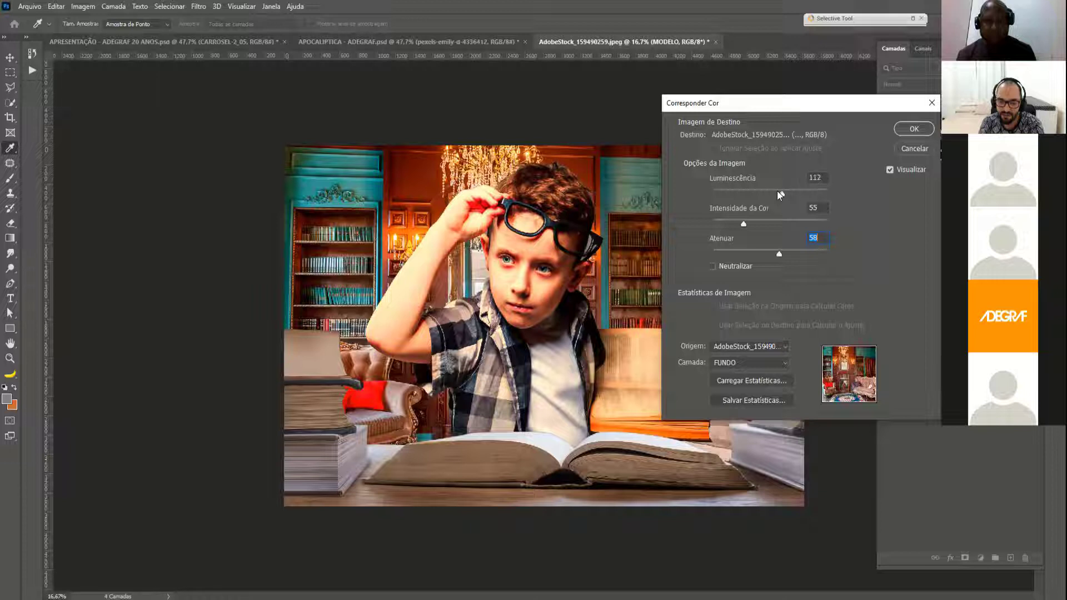
{"action": "left_click", "coordinate": [770, 191]}
{"action": "left_click_drag", "start_coordinate": [770, 191], "coordinate": [767, 192]}
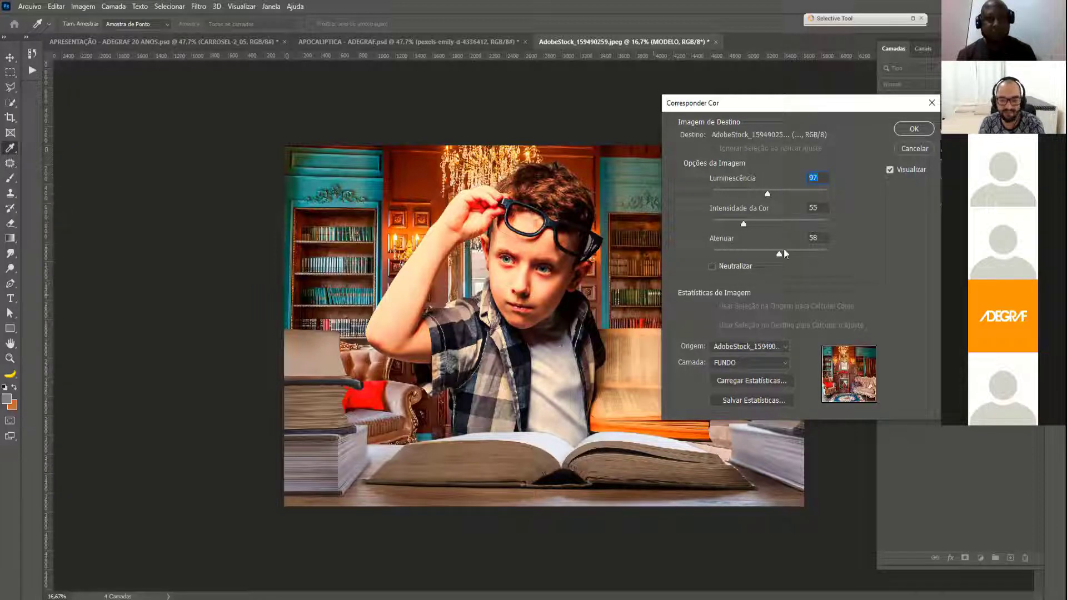
- Compare the boy with and without the colour match preview, and turn on Neutralize
{"action": "left_click", "coordinate": [890, 170]}
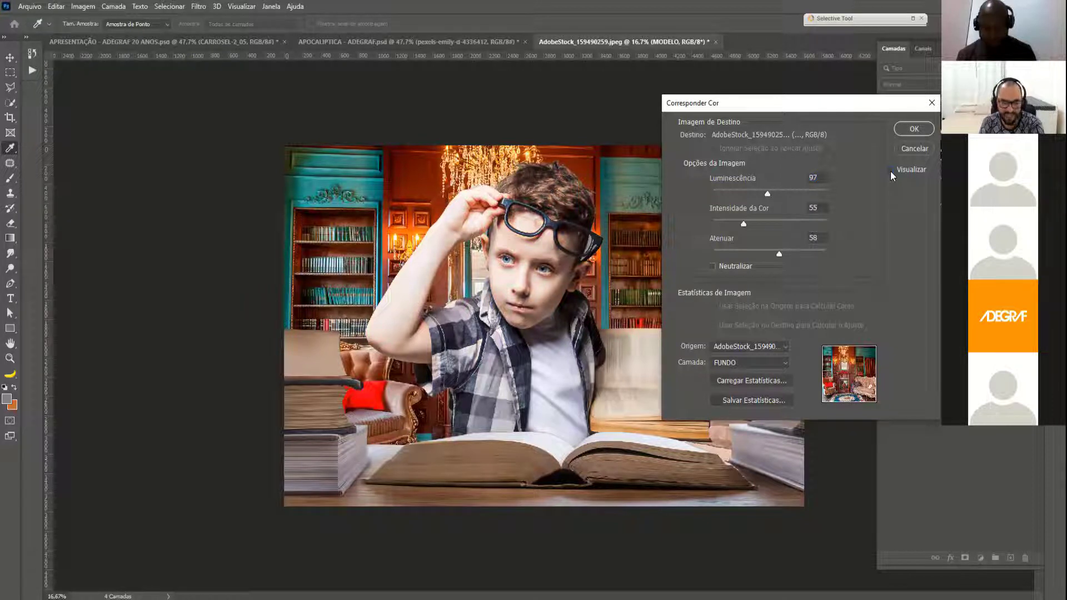
{"action": "left_click", "coordinate": [890, 170]}
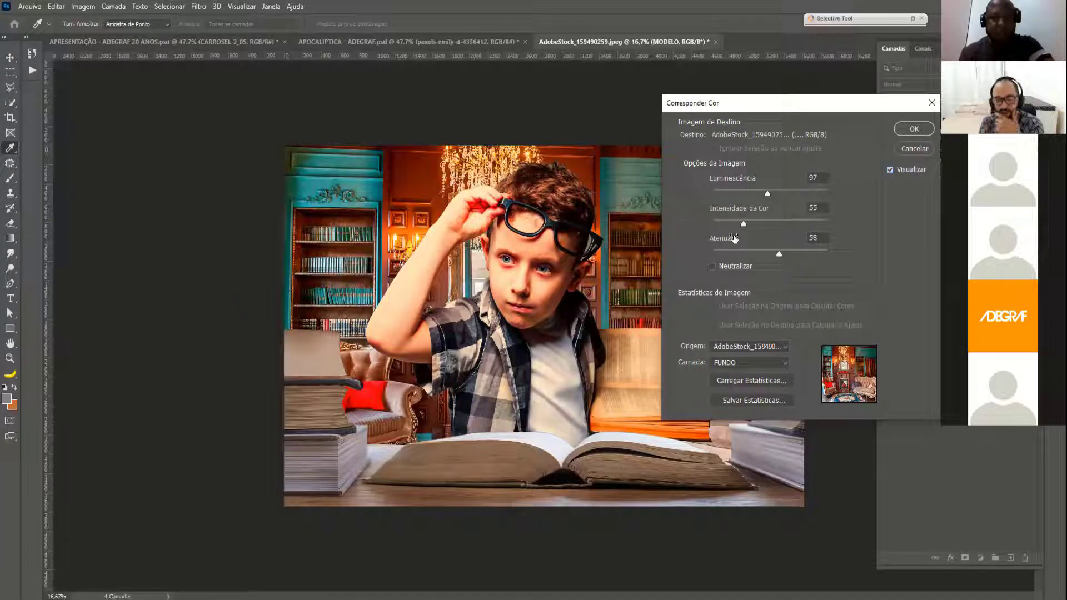
{"action": "left_click", "coordinate": [712, 267]}
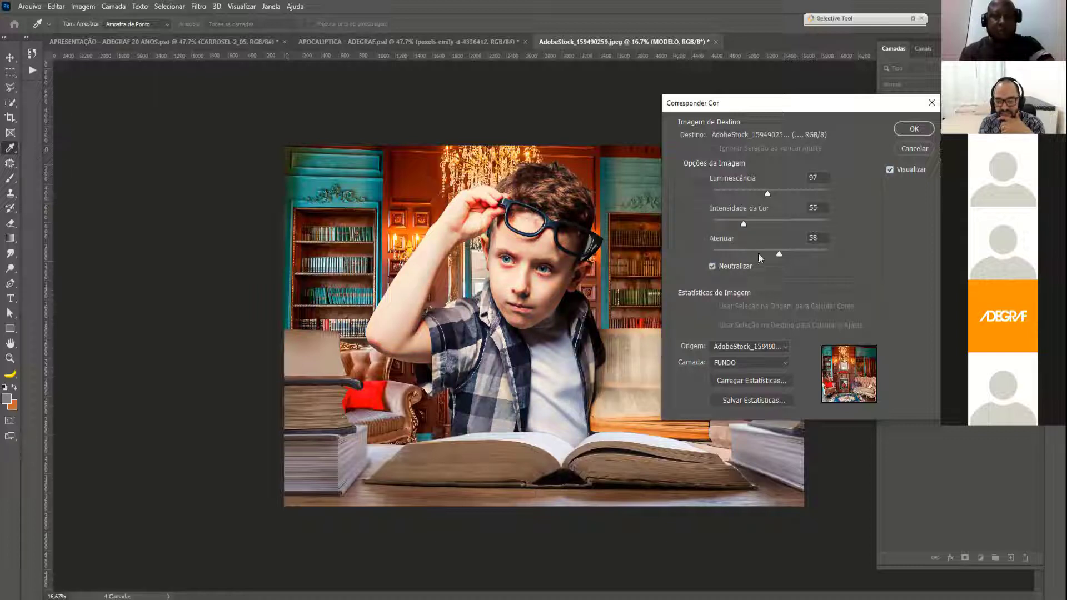
- Set Atenuar to 40 in the MODELO layer's Match Color adjustment, compare with and without the preview, and apply it
{"action": "left_click", "coordinate": [759, 253]}
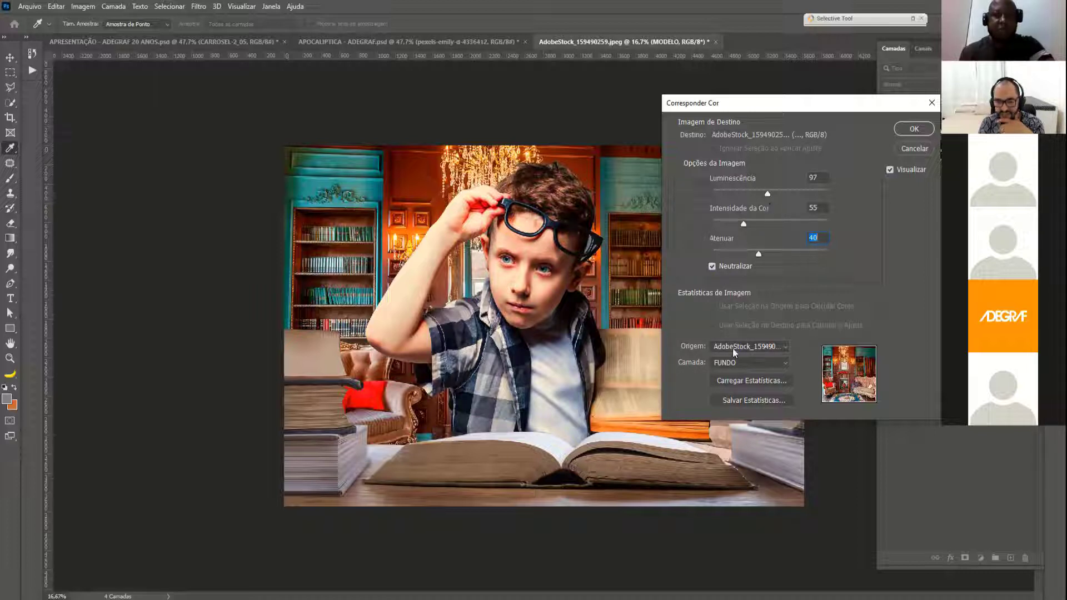
{"action": "left_click", "coordinate": [887, 170]}
{"action": "left_click", "coordinate": [887, 170]}
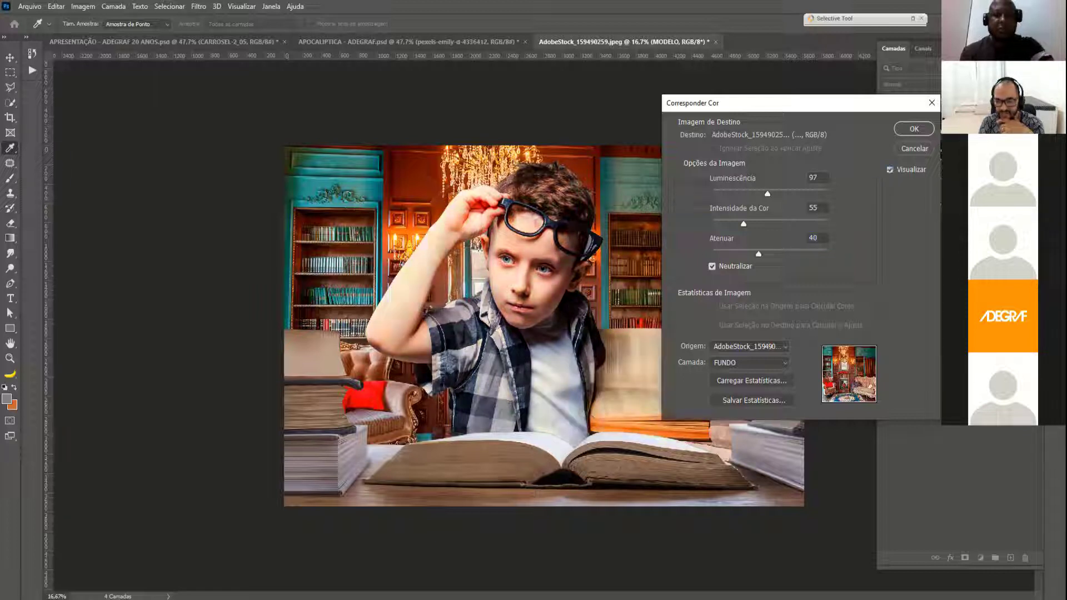
{"action": "left_click", "coordinate": [911, 130]}
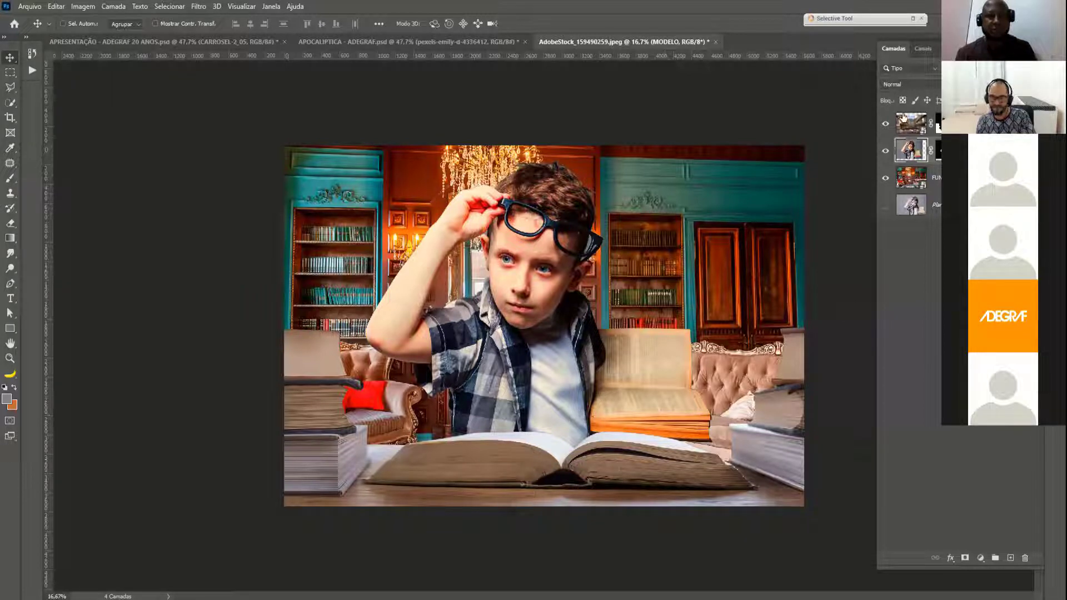
- Rasterize the LIVROS smart object layer so that Match Color can be applied to it
{"action": "left_click", "coordinate": [904, 132]}
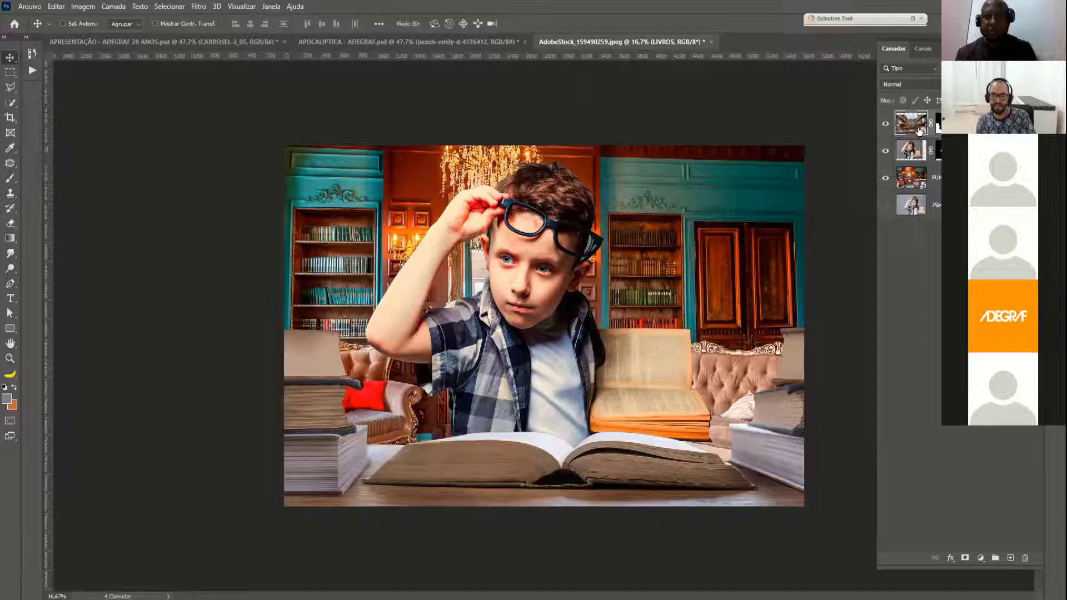
{"action": "left_click", "coordinate": [83, 6]}
{"action": "mouse_move", "coordinate": [89, 36]}
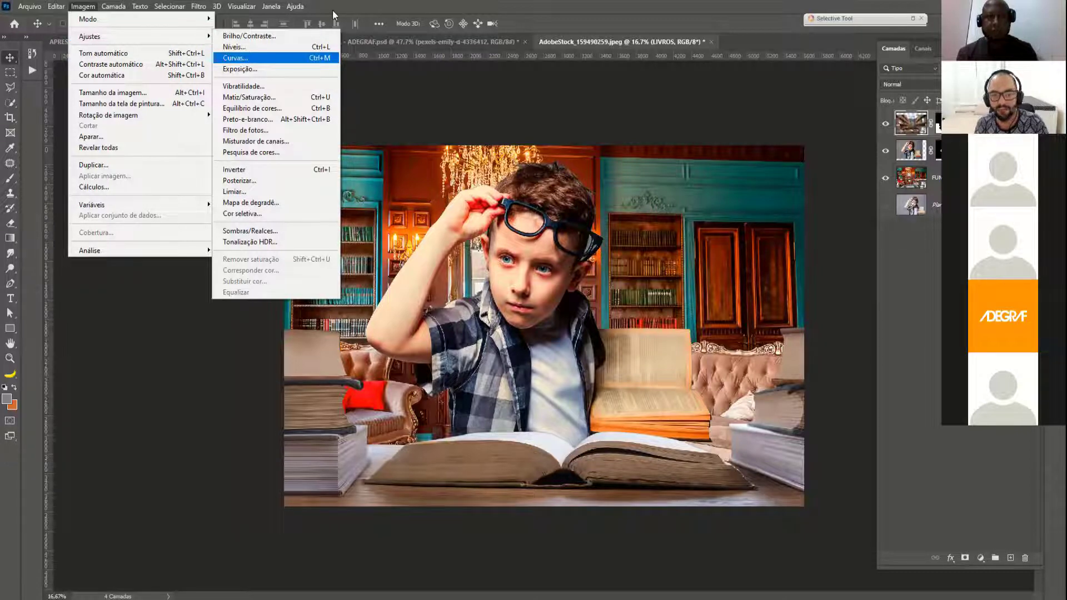
{"action": "left_click", "coordinate": [903, 125]}
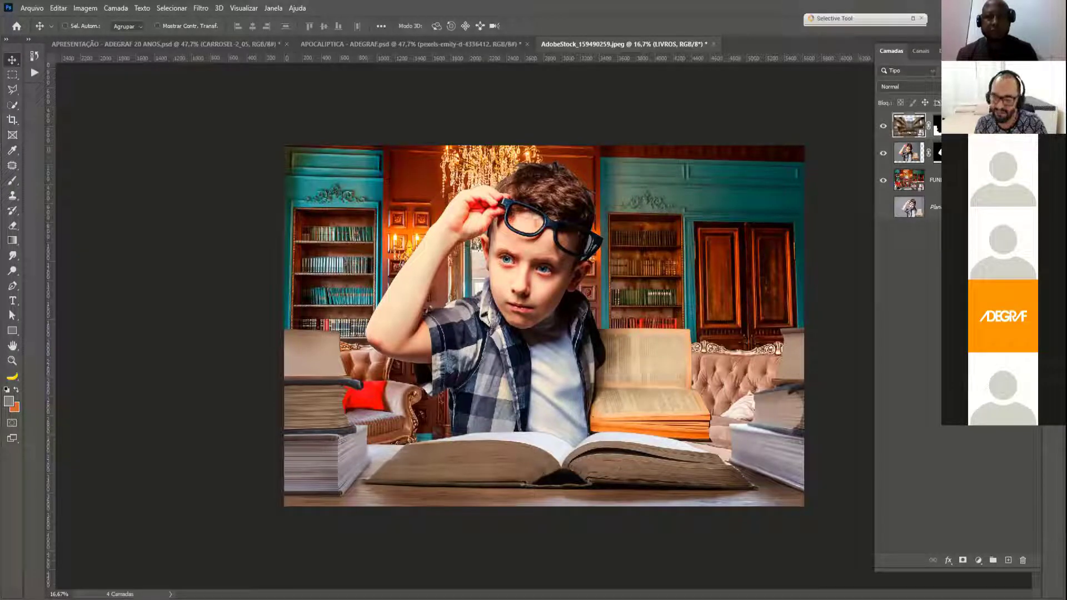
{"action": "right_click", "coordinate": [894, 131]}
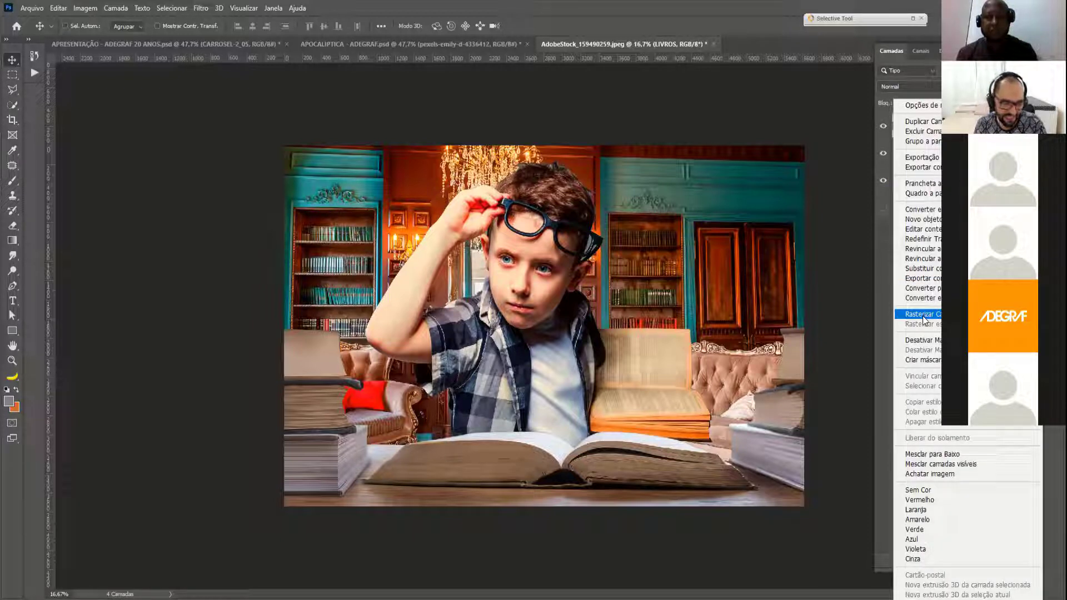
{"action": "left_click", "coordinate": [923, 315]}
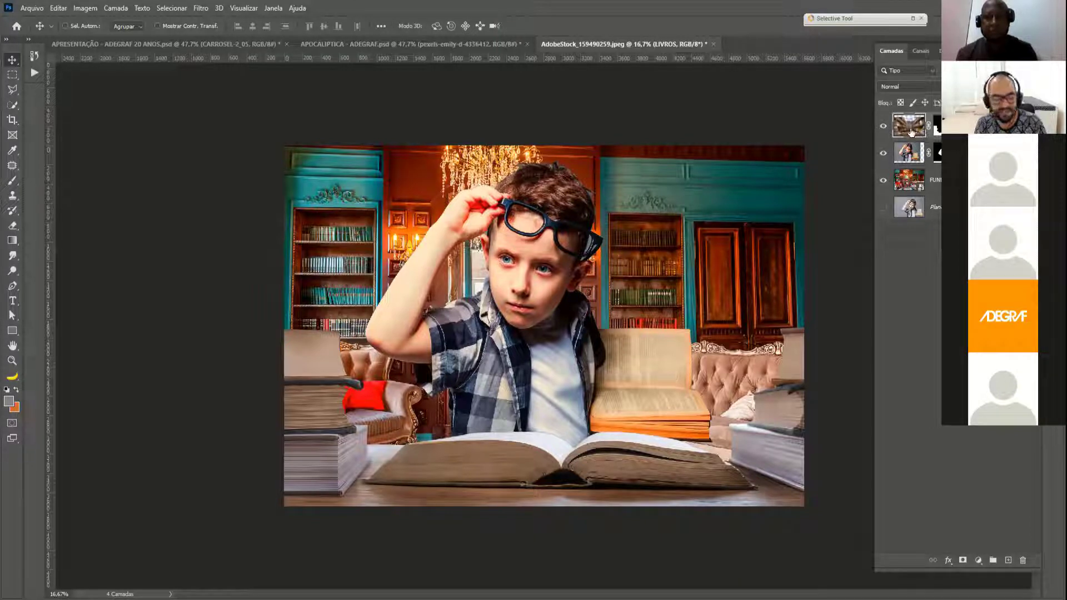
- Start a Match Color adjustment on the LIVROS layer, using AdobeStock_159490259.jpeg as source and FUNDO as source layer
{"action": "left_click", "coordinate": [85, 8]}
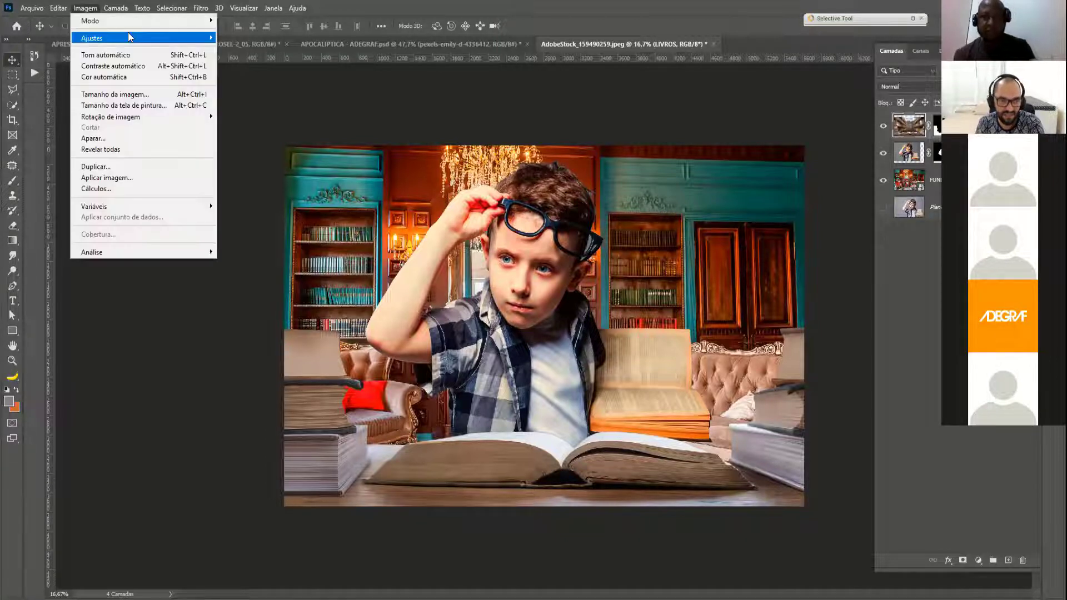
{"action": "mouse_move", "coordinate": [129, 37]}
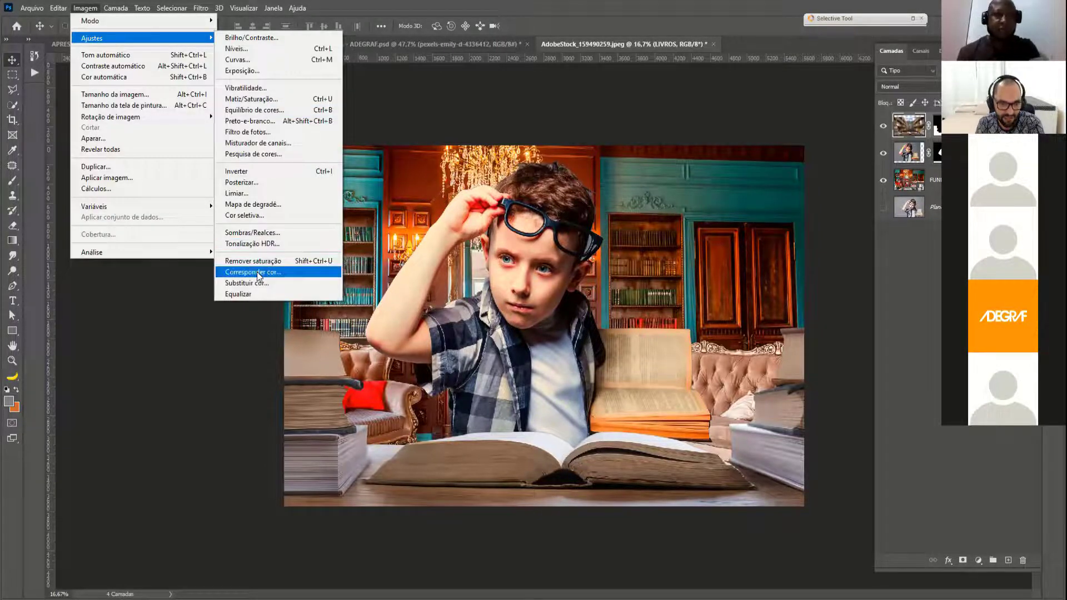
{"action": "key", "text": "Return"}
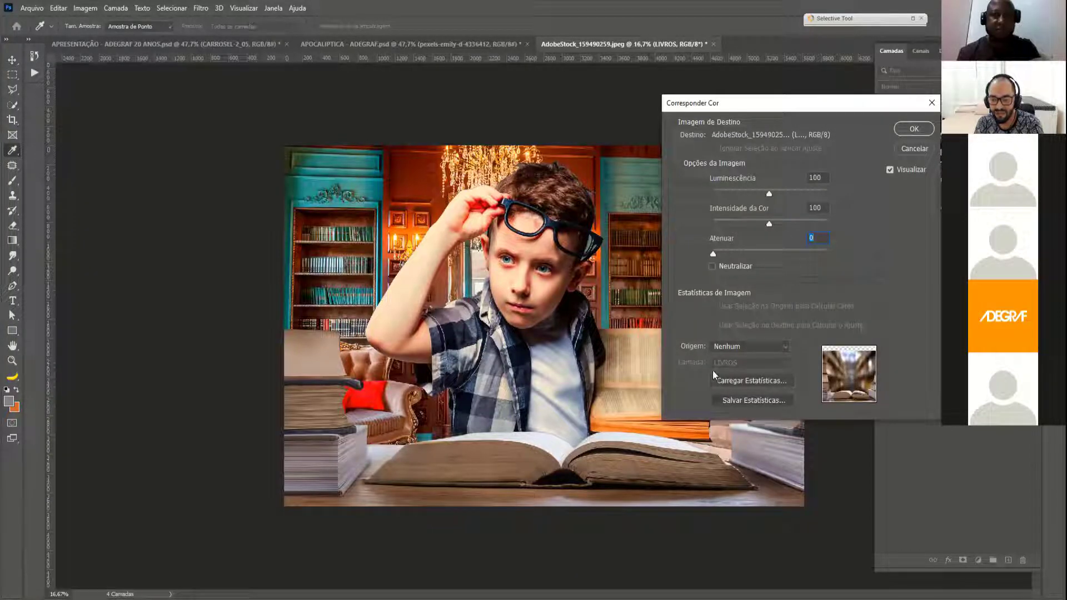
{"action": "left_click", "coordinate": [727, 349]}
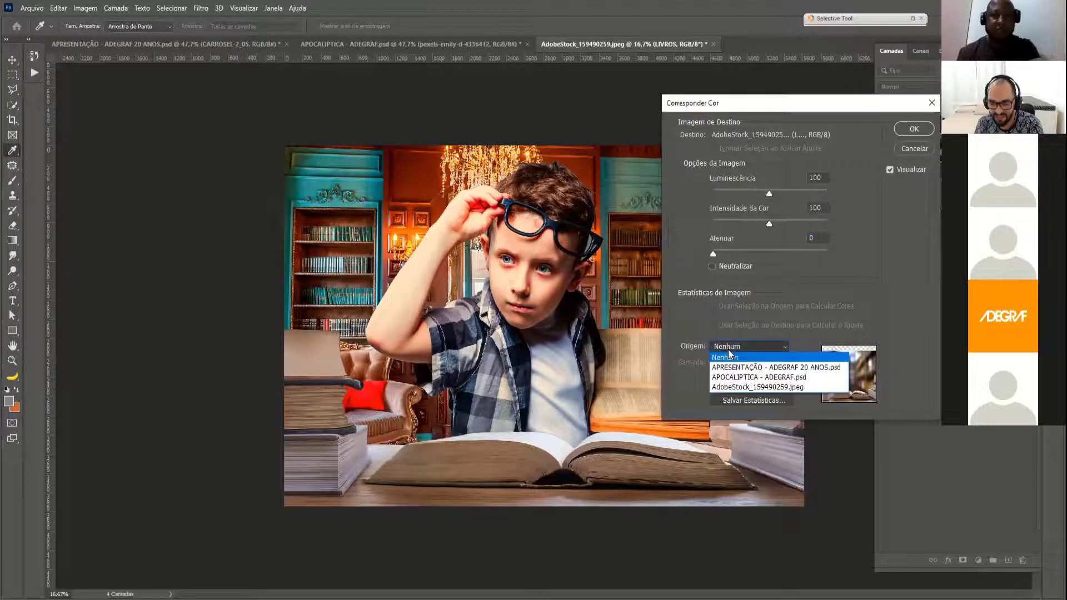
{"action": "left_click", "coordinate": [749, 387]}
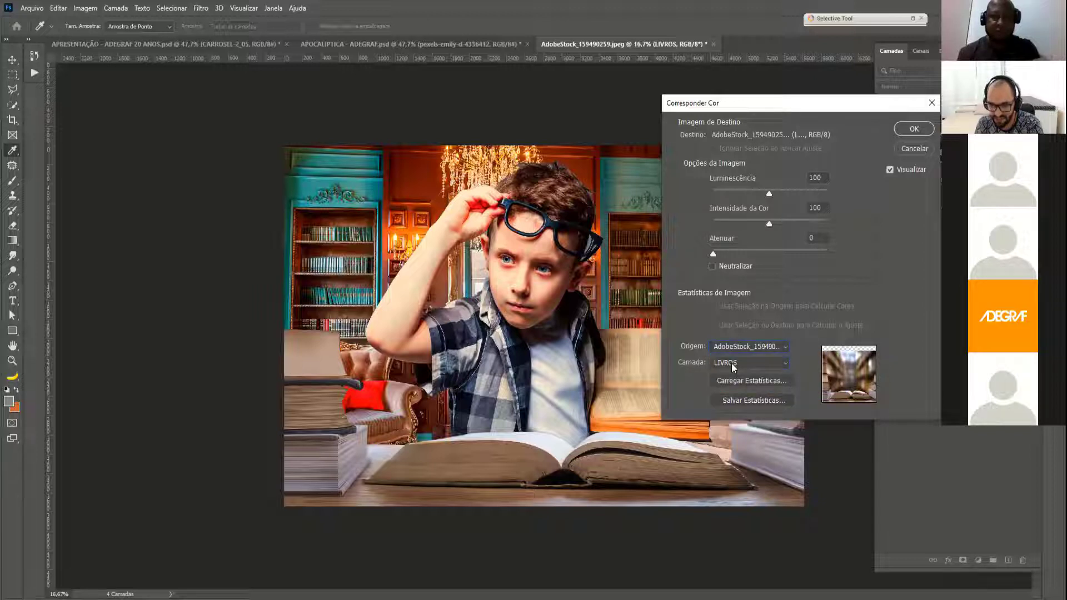
{"action": "left_click", "coordinate": [731, 363]}
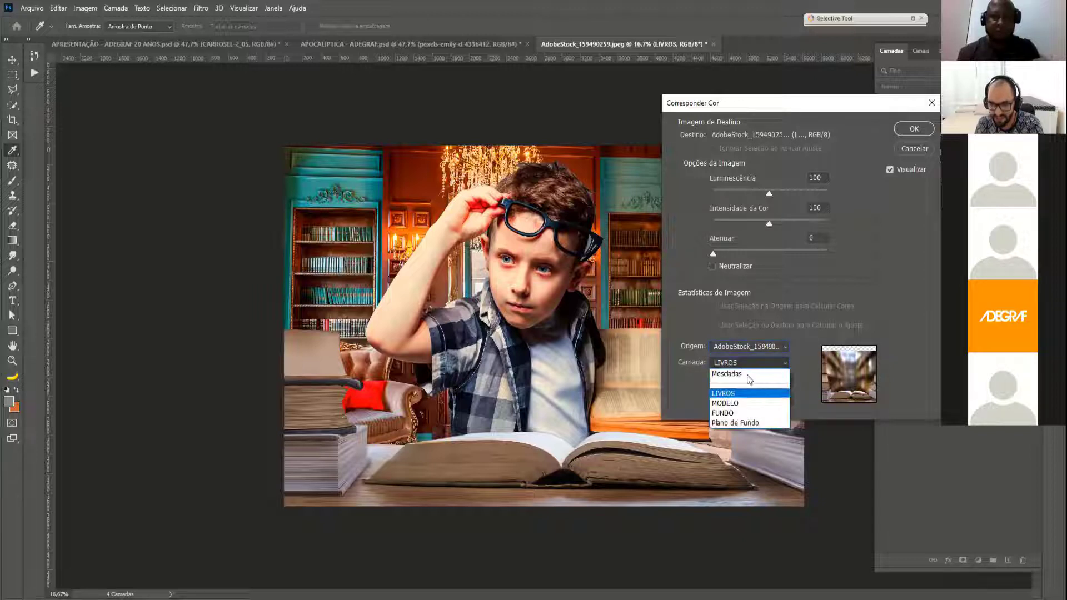
{"action": "left_click", "coordinate": [743, 414]}
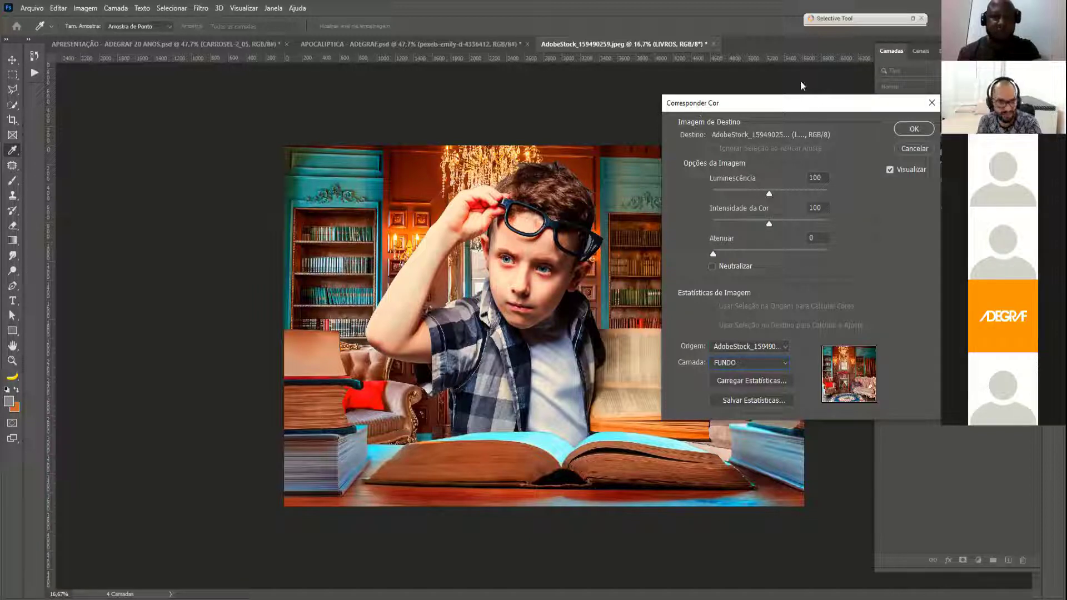
- Apply the LIVROS color match with Intensidade da Cor 102, Atenuar 23 and Neutralizar off, and compare the composite with the original photo
{"action": "left_click_drag", "start_coordinate": [697, 108], "coordinate": [801, 81]}
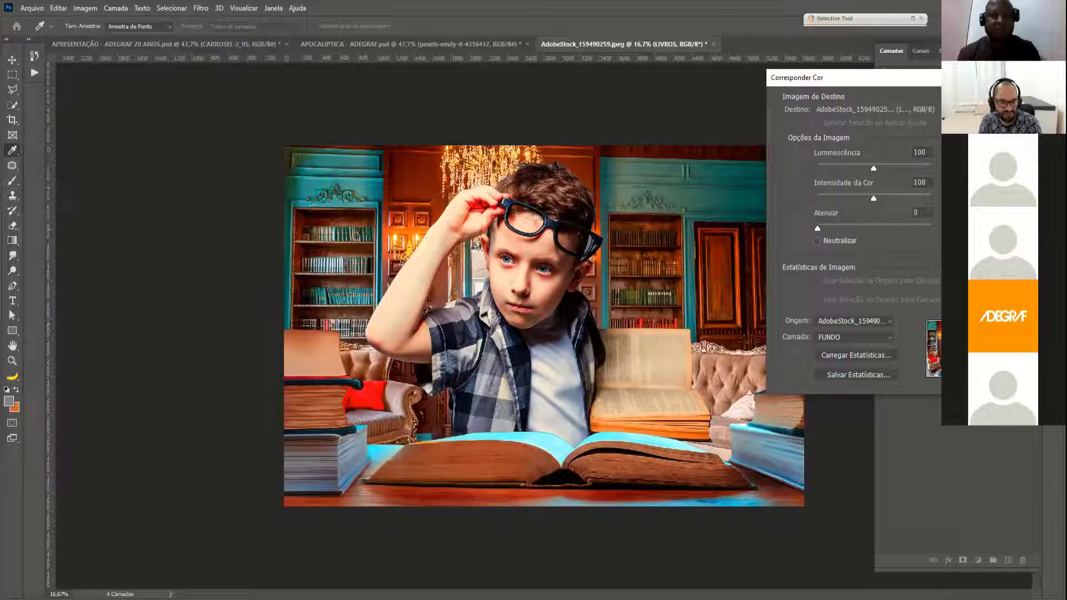
{"action": "left_click_drag", "start_coordinate": [873, 198], "coordinate": [861, 200]}
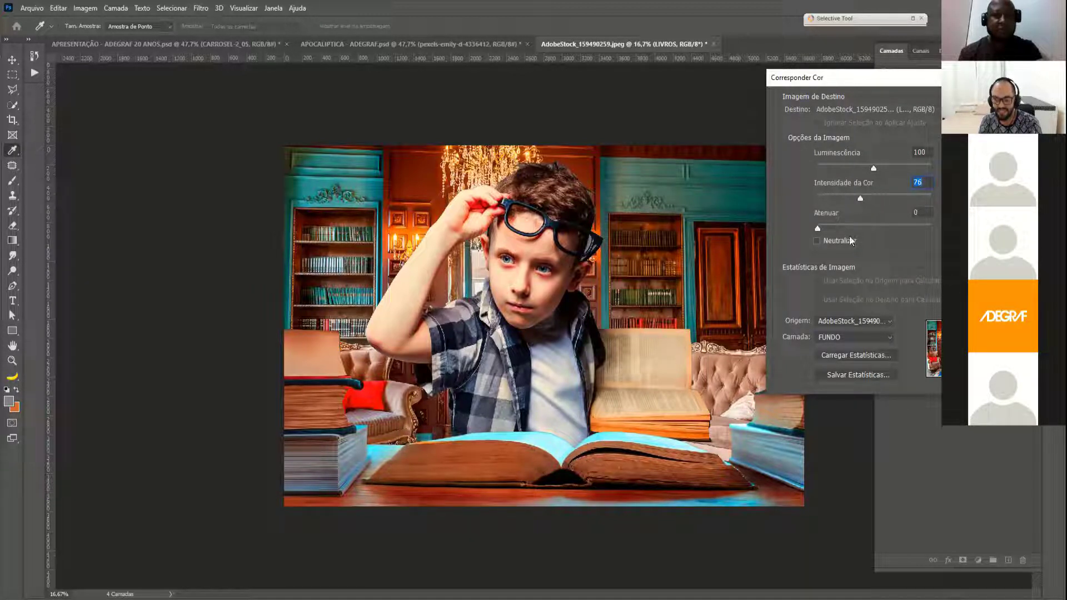
{"action": "left_click", "coordinate": [846, 225]}
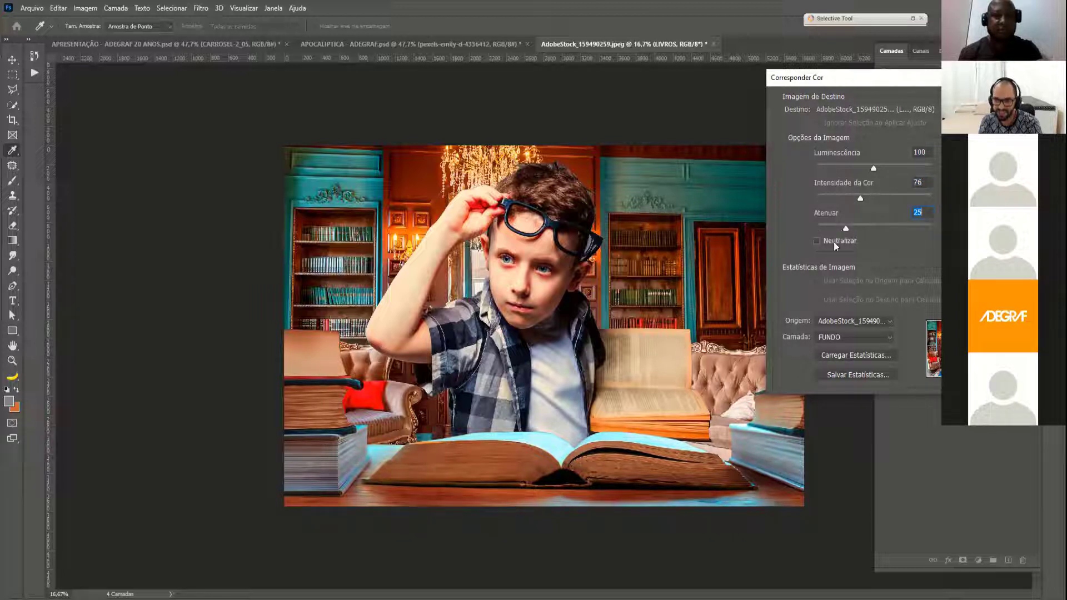
{"action": "left_click", "coordinate": [817, 241]}
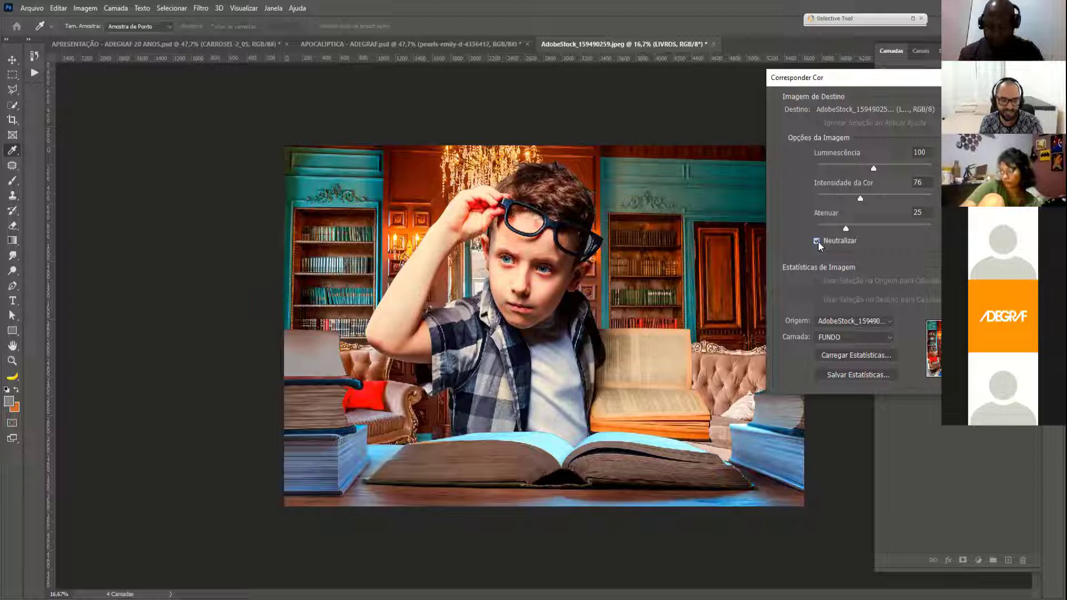
{"action": "left_click_drag", "start_coordinate": [845, 231], "coordinate": [853, 230]}
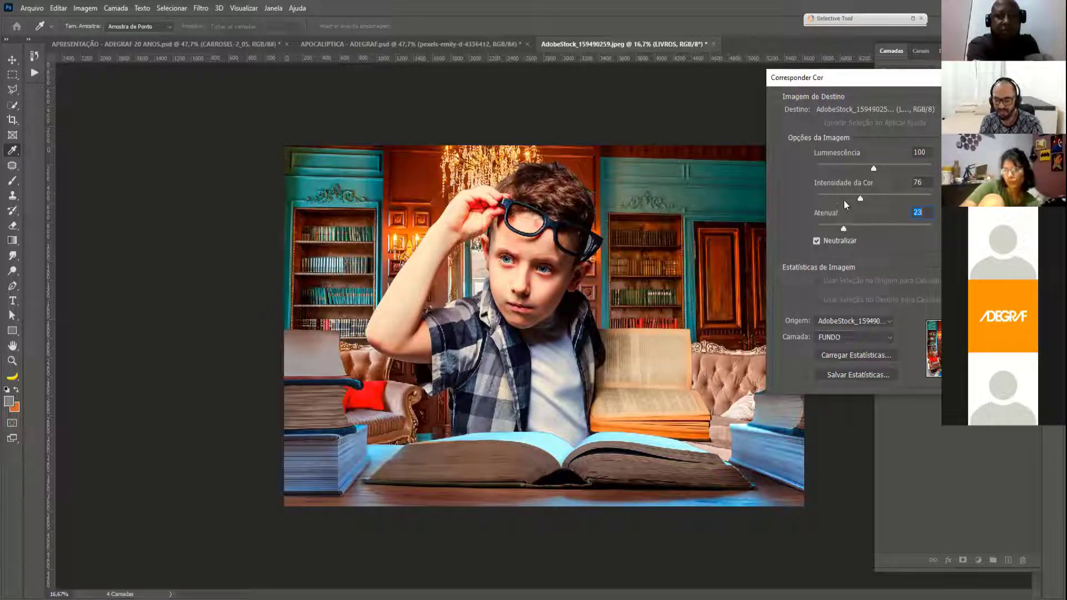
{"action": "left_click_drag", "start_coordinate": [860, 198], "coordinate": [874, 195]}
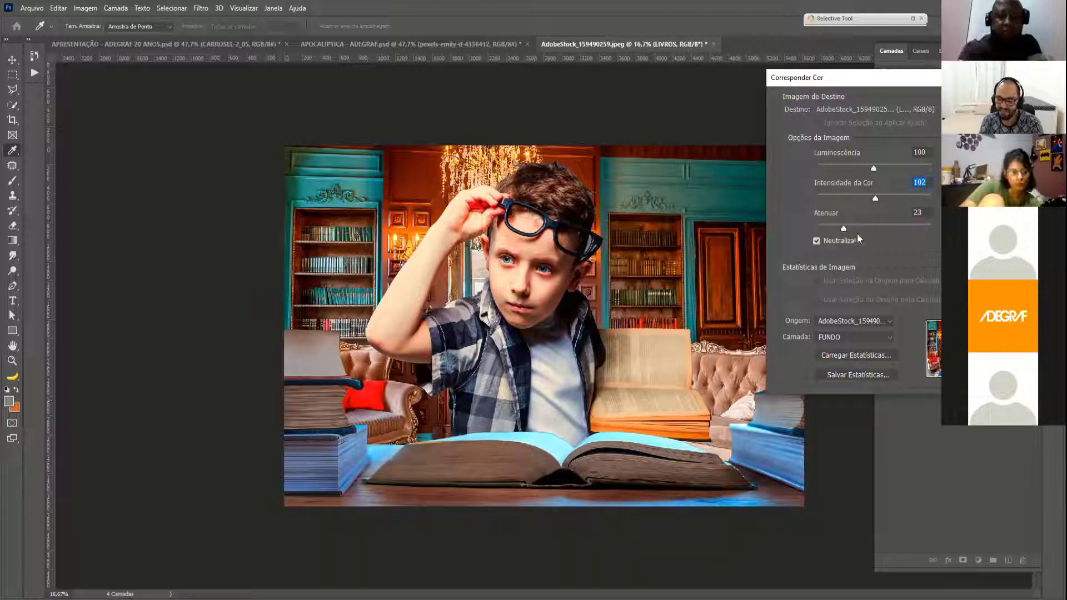
{"action": "left_click", "coordinate": [817, 242]}
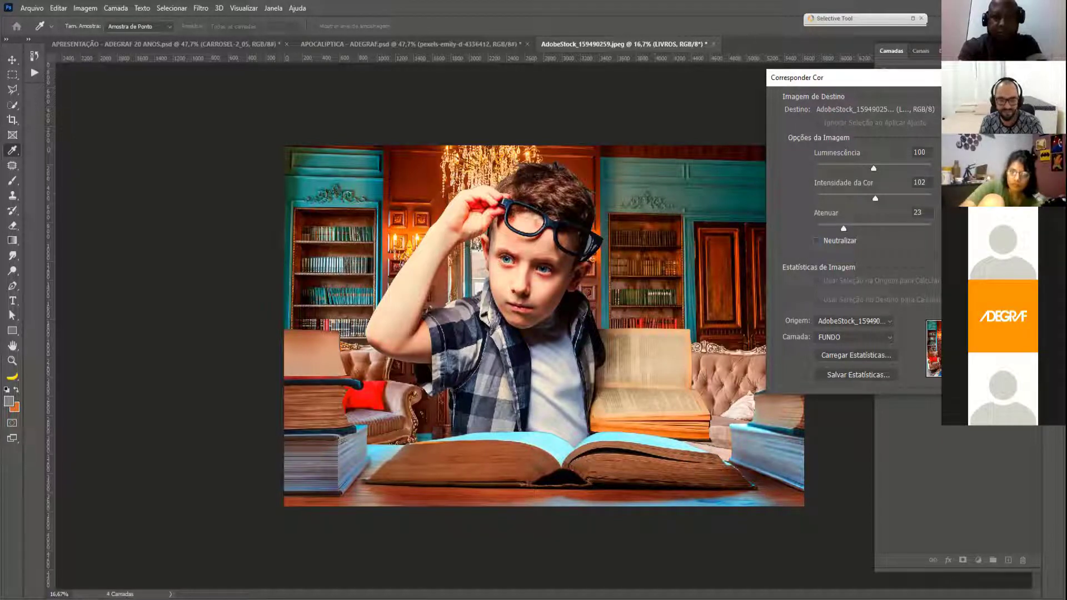
{"action": "key", "text": "Return"}
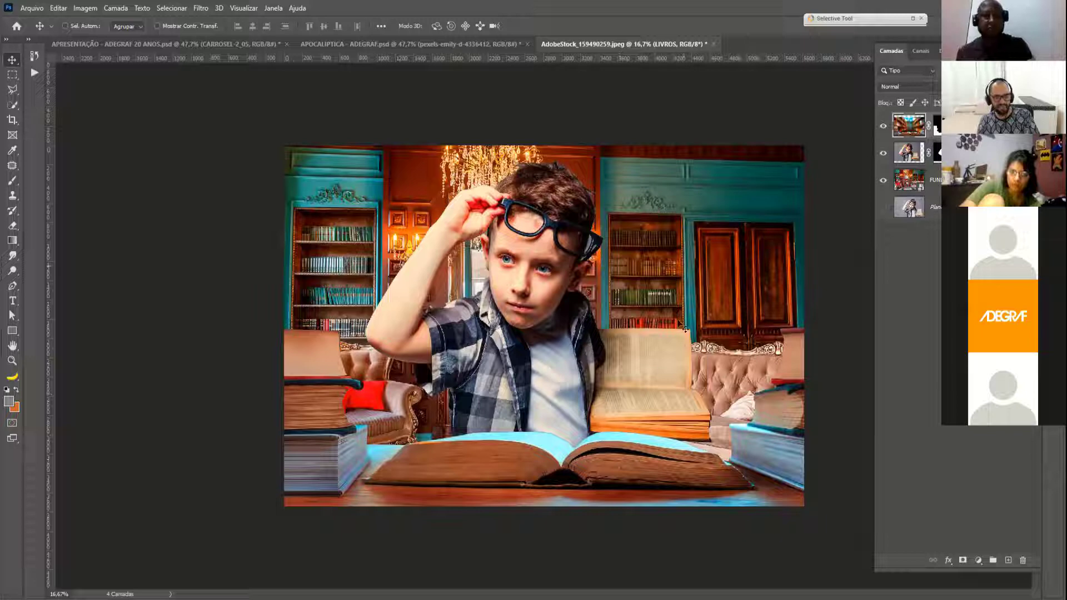
{"action": "left_click", "coordinate": [884, 208], "text": "alt"}
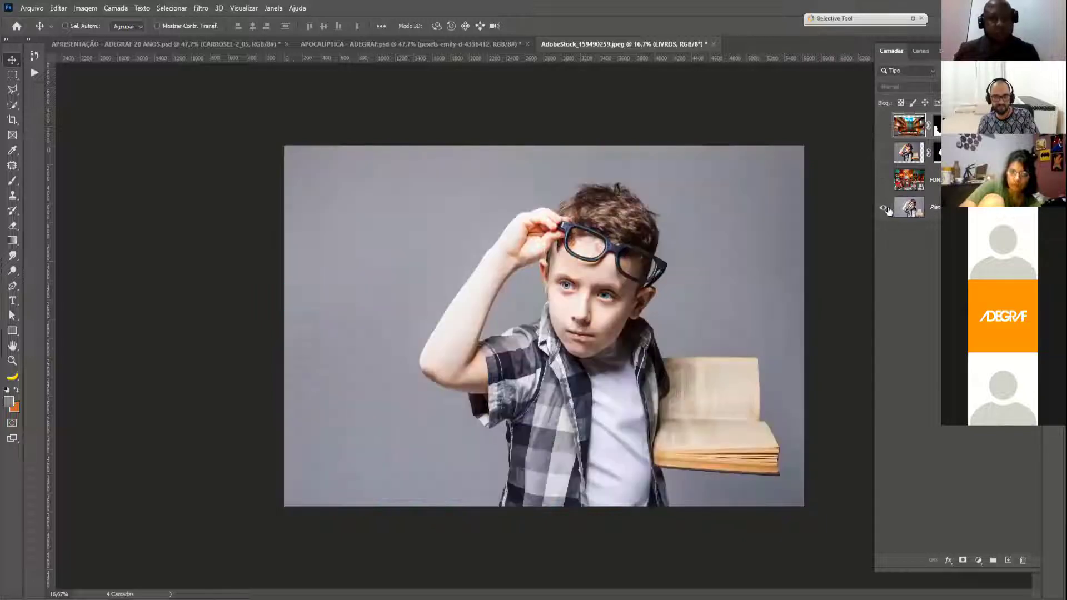
{"action": "left_click", "coordinate": [884, 208], "text": "alt"}
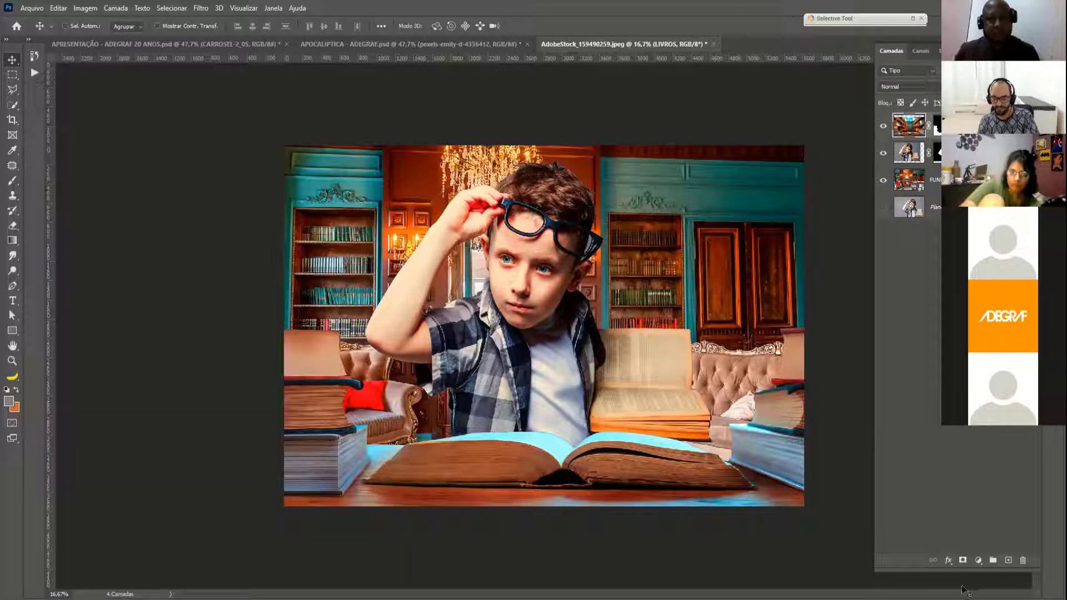
- Add a Selective Color adjustment layer, place it between LIVROS and MODELO, and clip it to the MODELO layer
{"action": "left_click", "coordinate": [978, 562]}
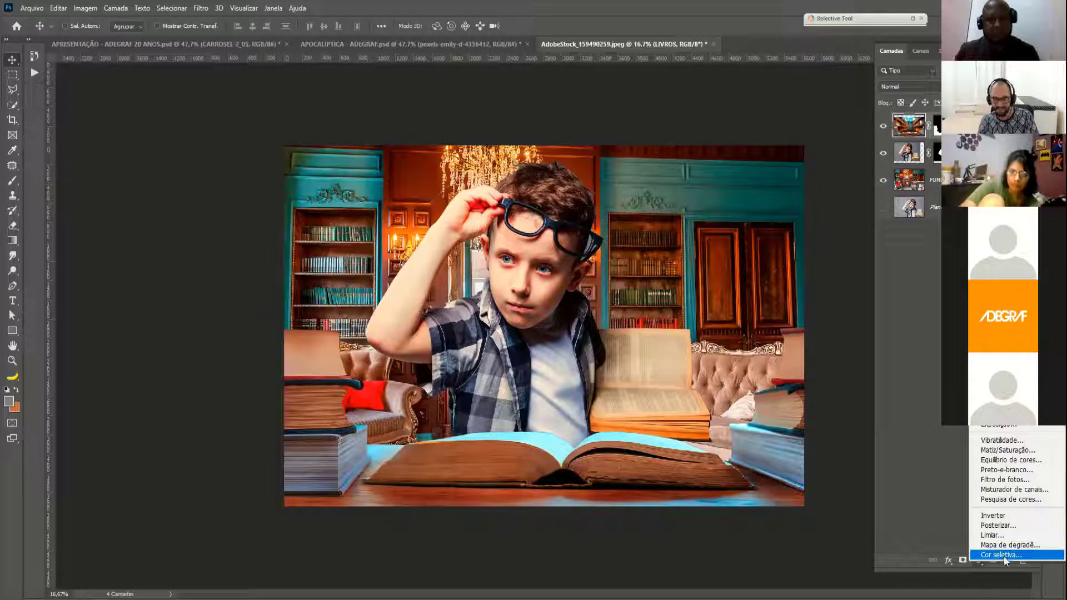
{"action": "left_click", "coordinate": [998, 555]}
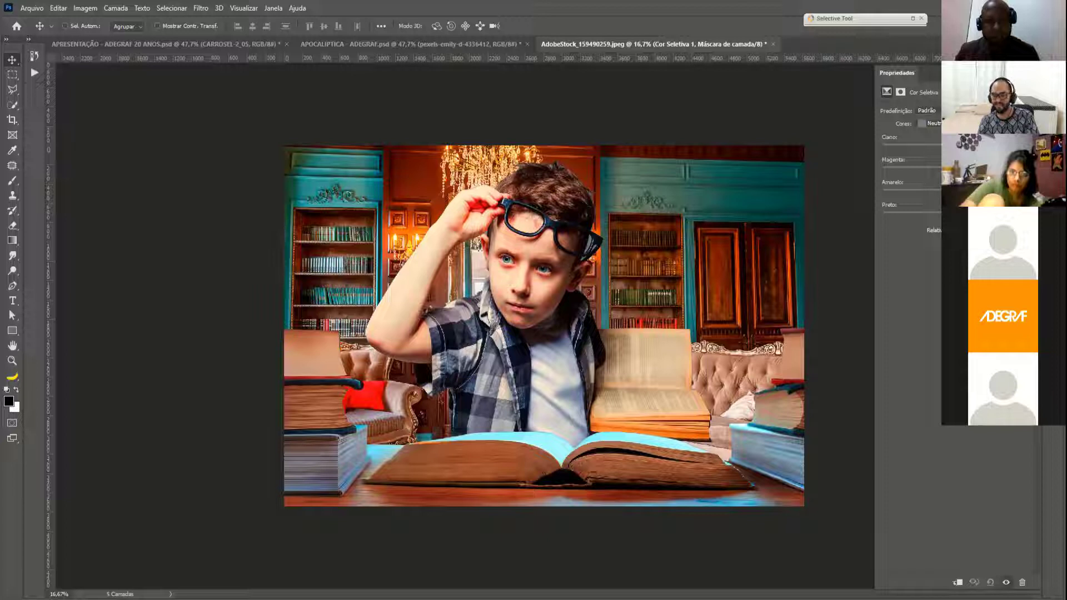
{"action": "key", "text": "F7"}
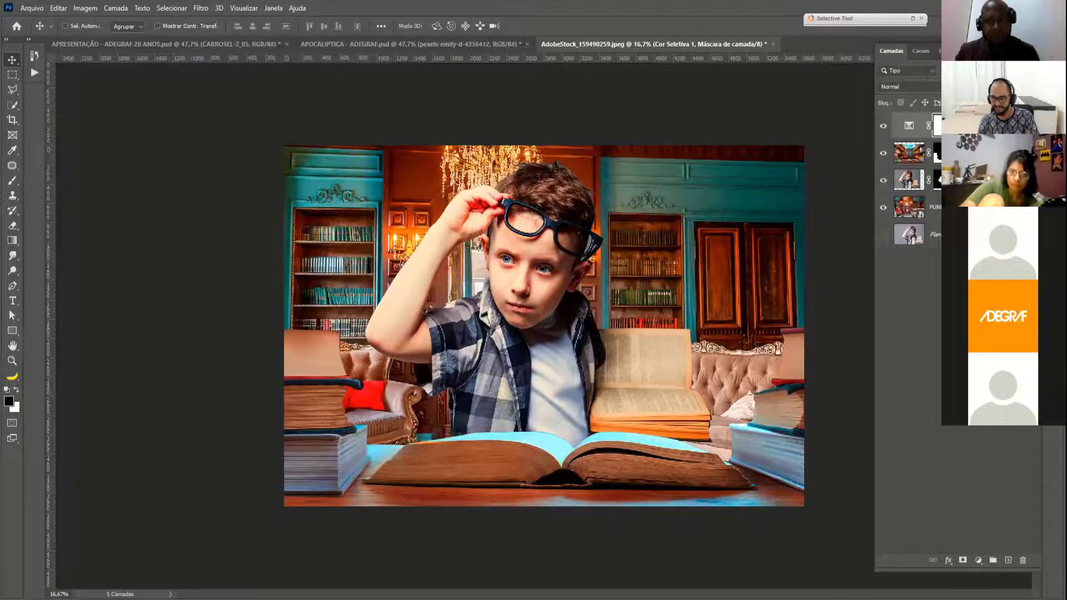
{"action": "left_click_drag", "start_coordinate": [909, 126], "coordinate": [914, 158]}
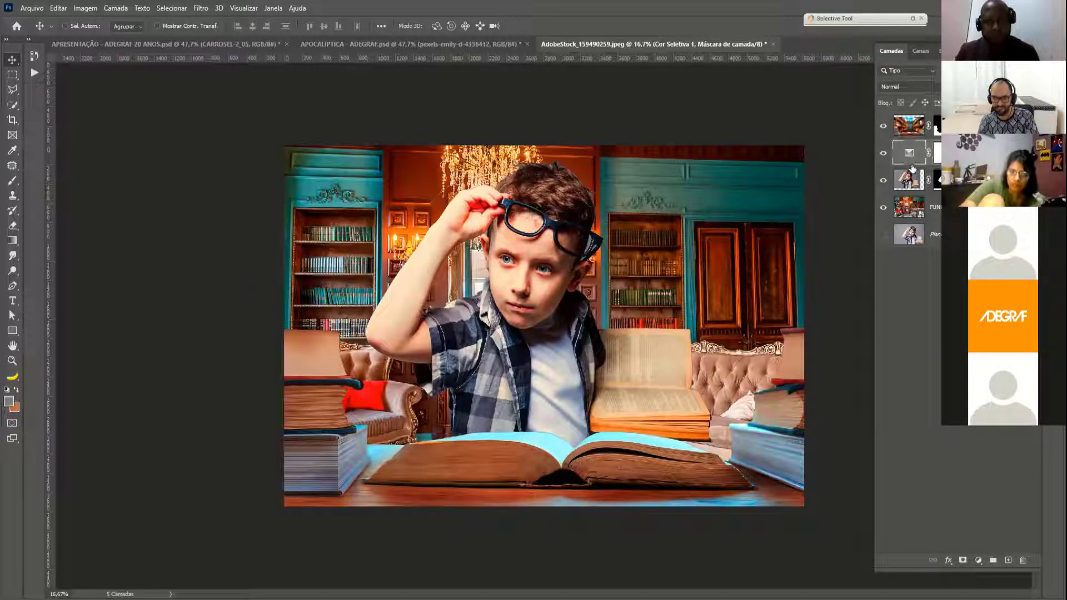
{"action": "left_click", "coordinate": [912, 165]}
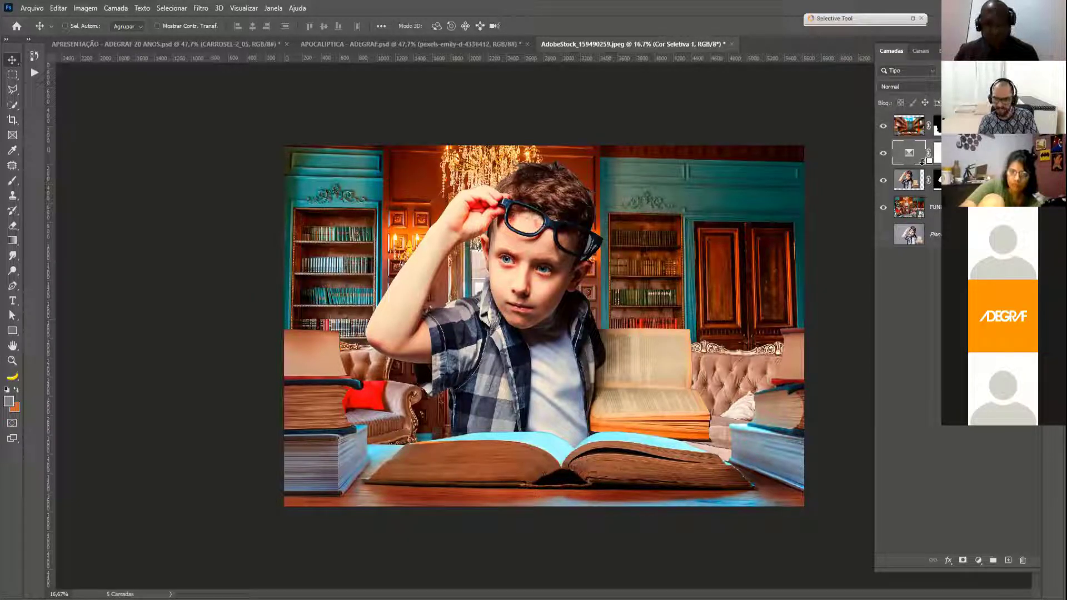
{"action": "left_click", "coordinate": [923, 163], "text": "alt"}
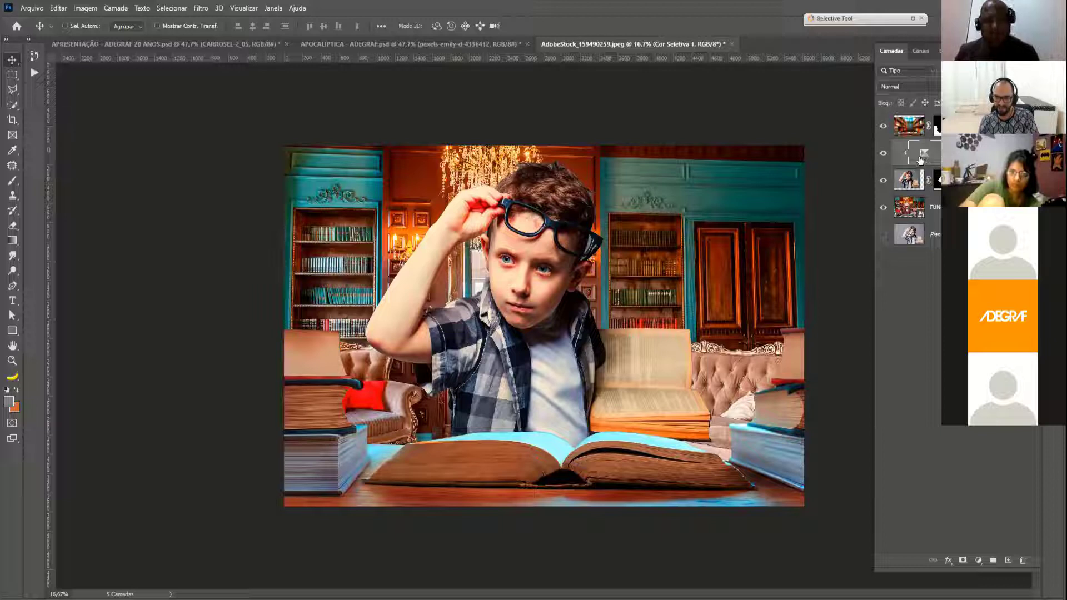
- Slightly reduce the black amount in the Pretos color range of the Selective Color adjustment clipped to the boy
{"action": "double_click", "coordinate": [924, 155]}
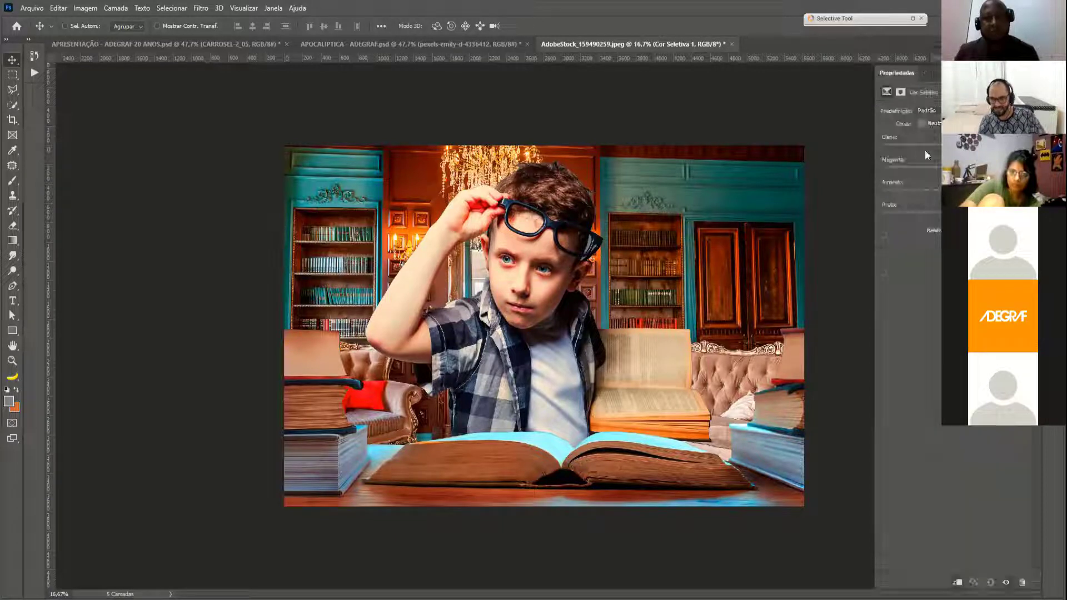
{"action": "left_click", "coordinate": [937, 124]}
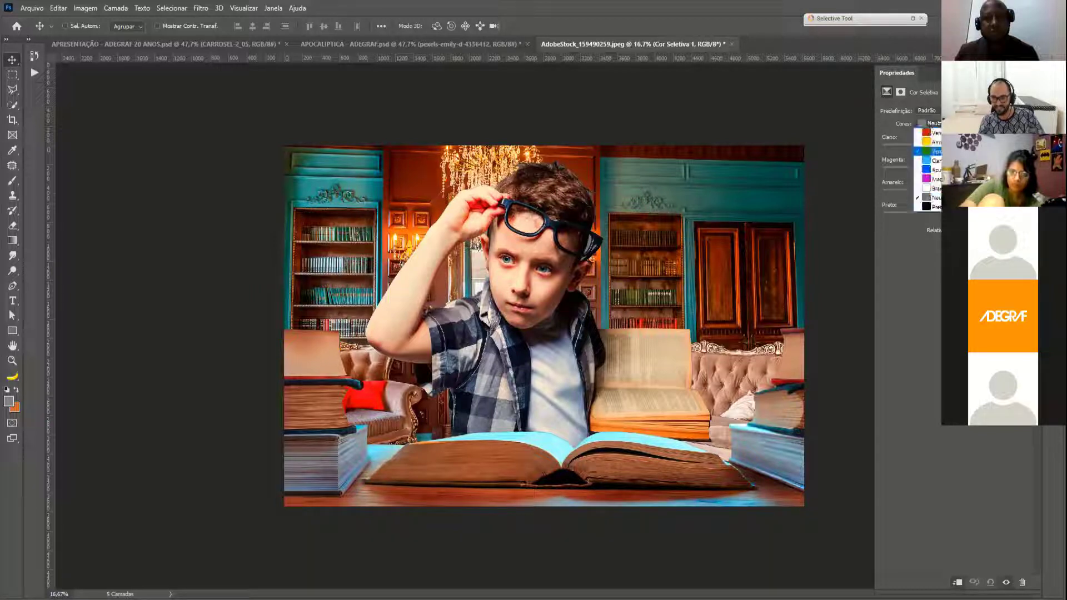
{"action": "left_click", "coordinate": [937, 205]}
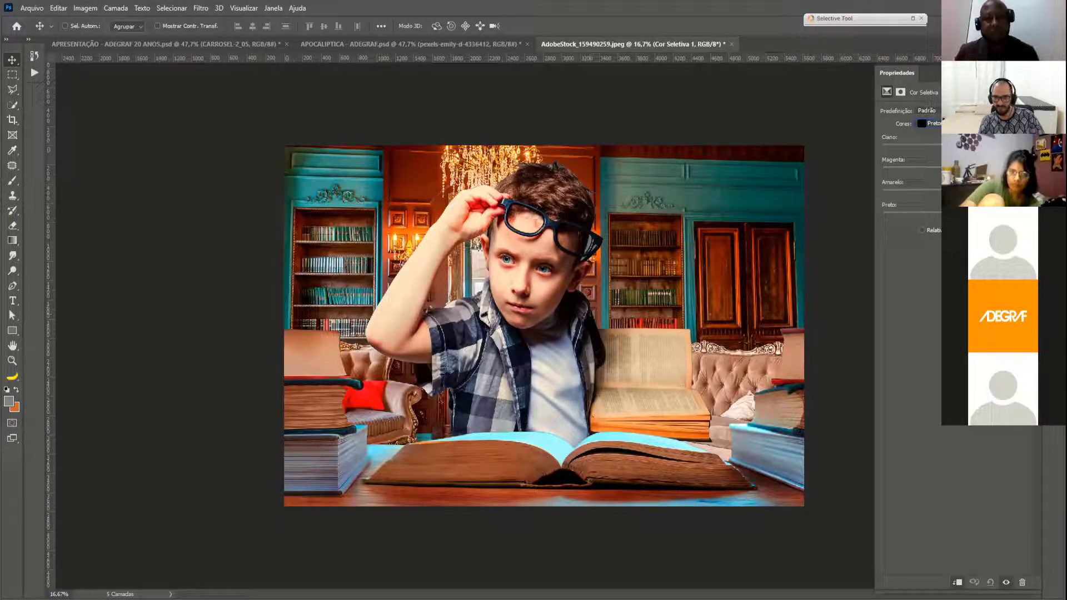
{"action": "left_click_drag", "start_coordinate": [959, 215], "coordinate": [953, 215]}
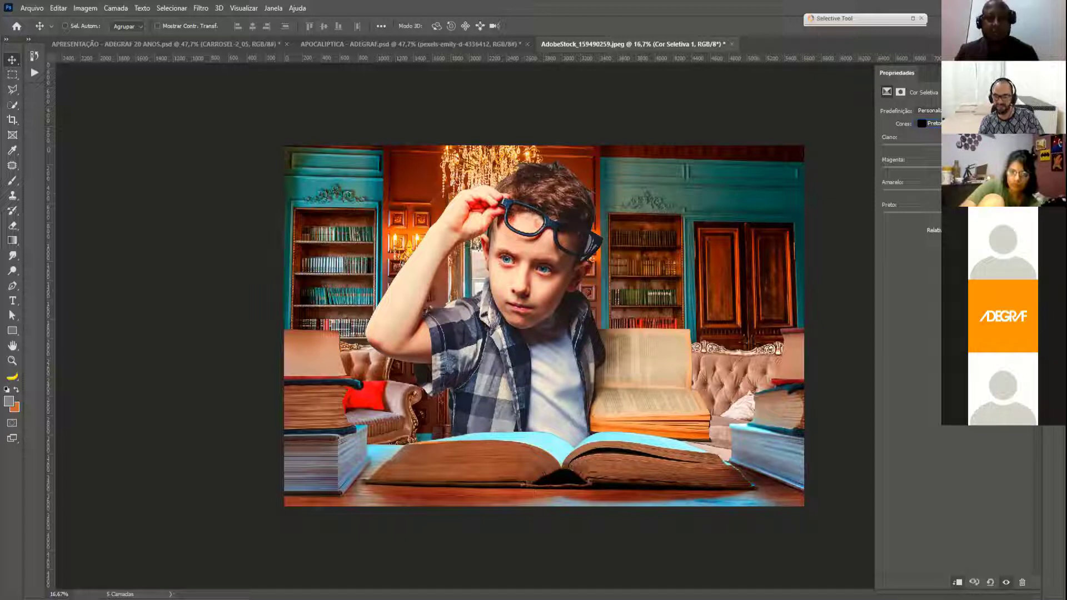
- Compare the boy with and without the Selective Color adjustment clipped to him
{"action": "left_click", "coordinate": [1005, 583]}
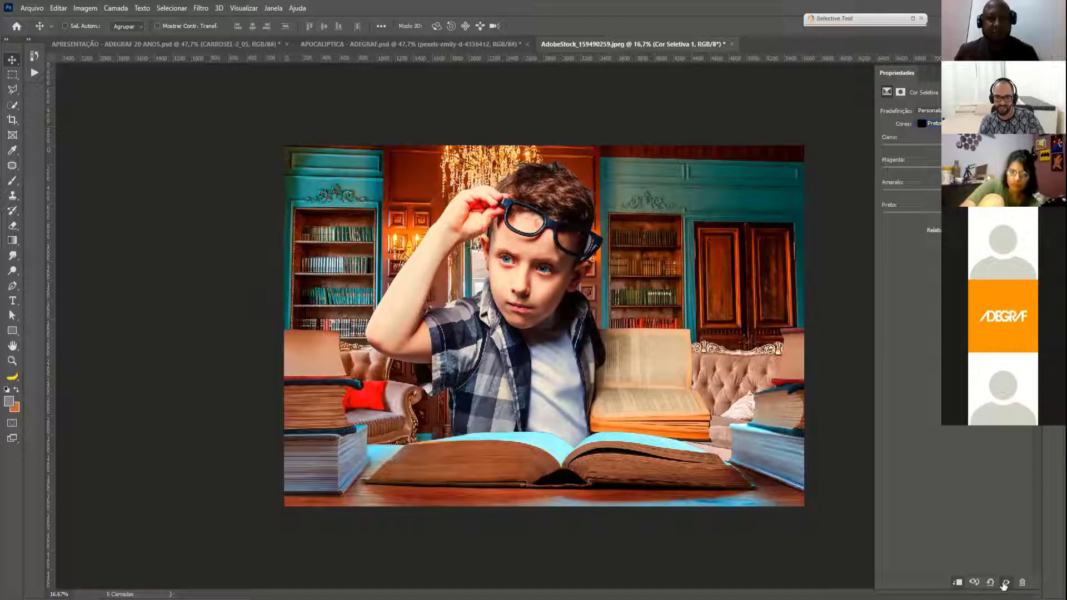
{"action": "left_click", "coordinate": [1005, 583]}
{"action": "left_click", "coordinate": [1006, 583]}
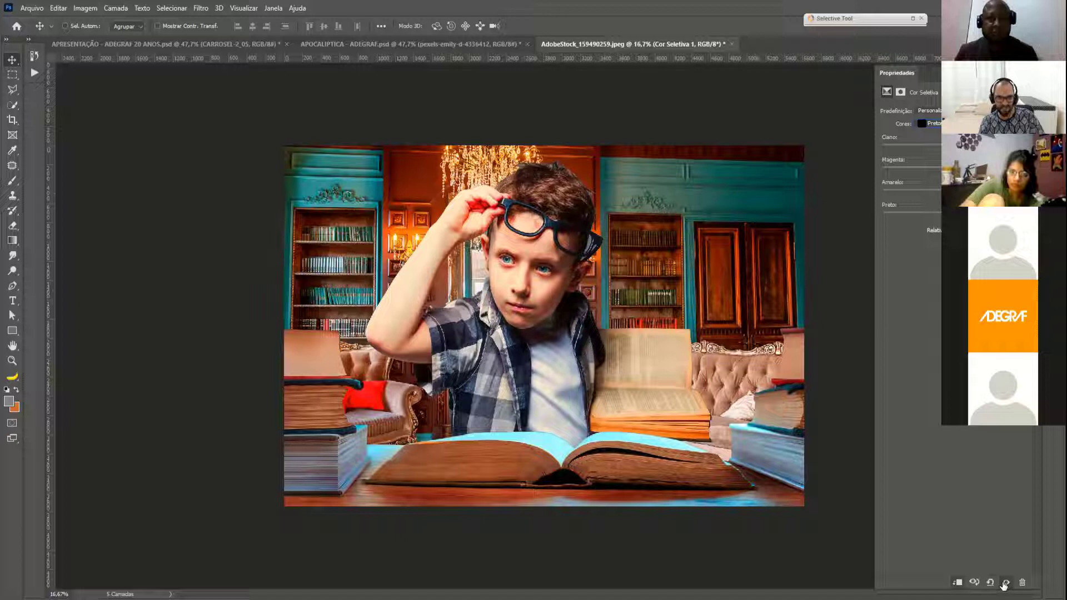
{"action": "left_click", "coordinate": [1006, 583]}
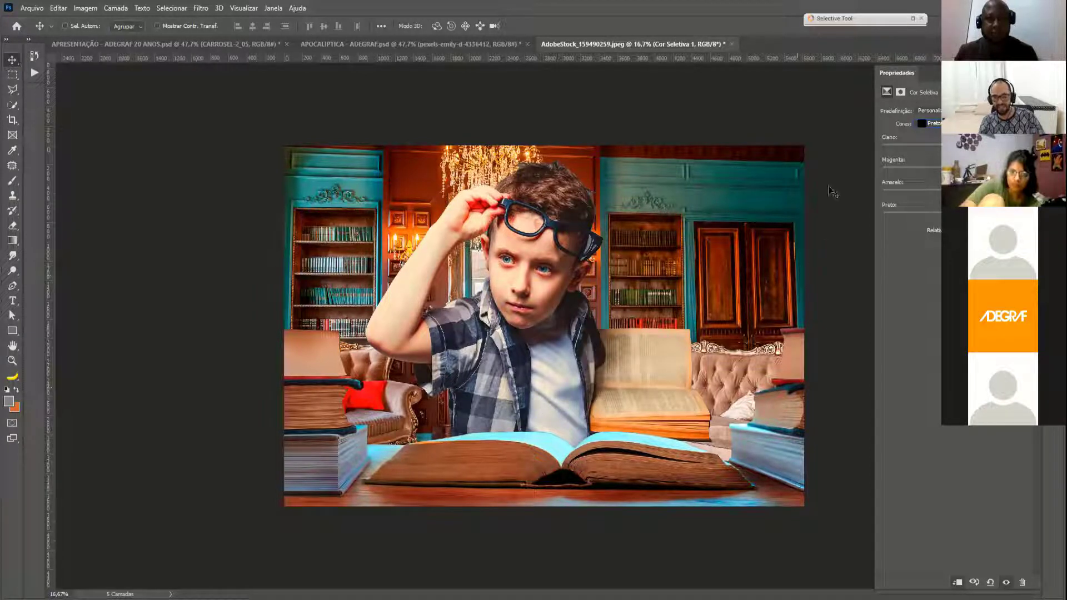
- Switch the color range of the boy's Selective Color adjustment from Pretos to Vermelhos
{"action": "left_click", "coordinate": [962, 124]}
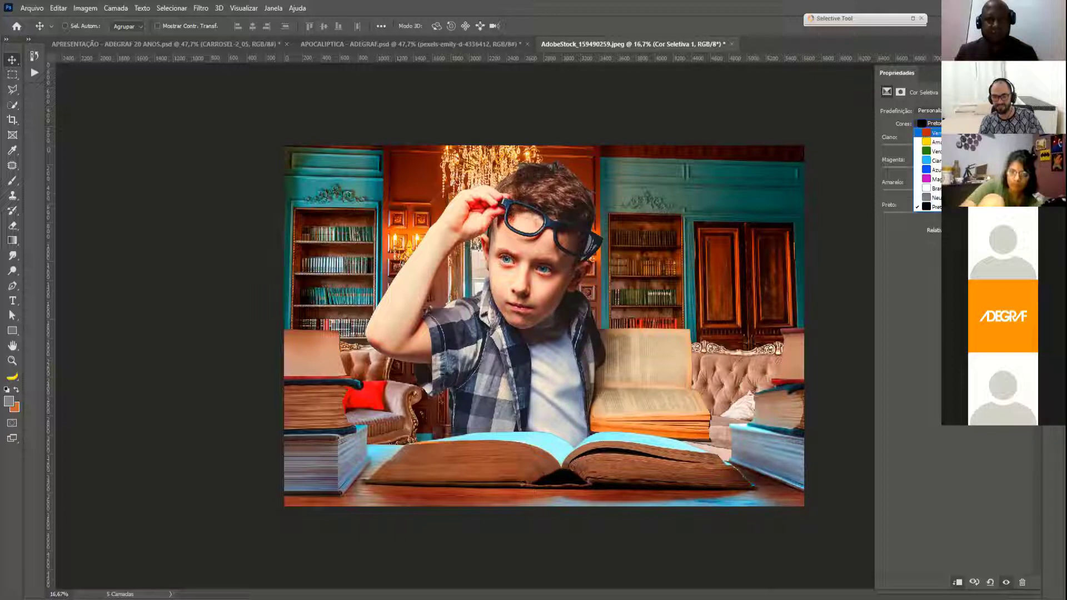
{"action": "left_click", "coordinate": [961, 133]}
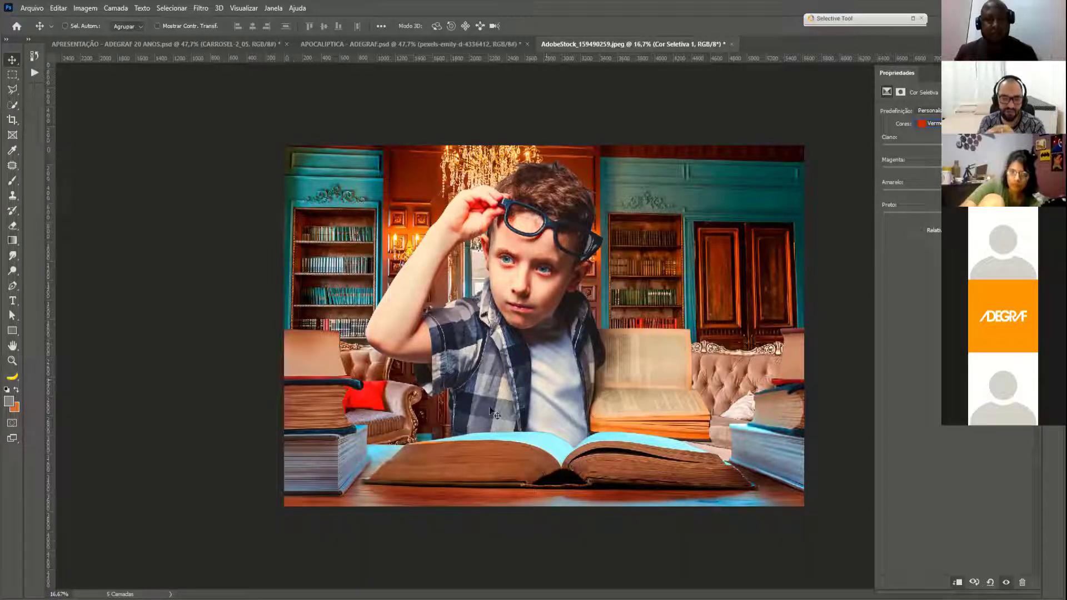
{"action": "left_click", "coordinate": [932, 123]}
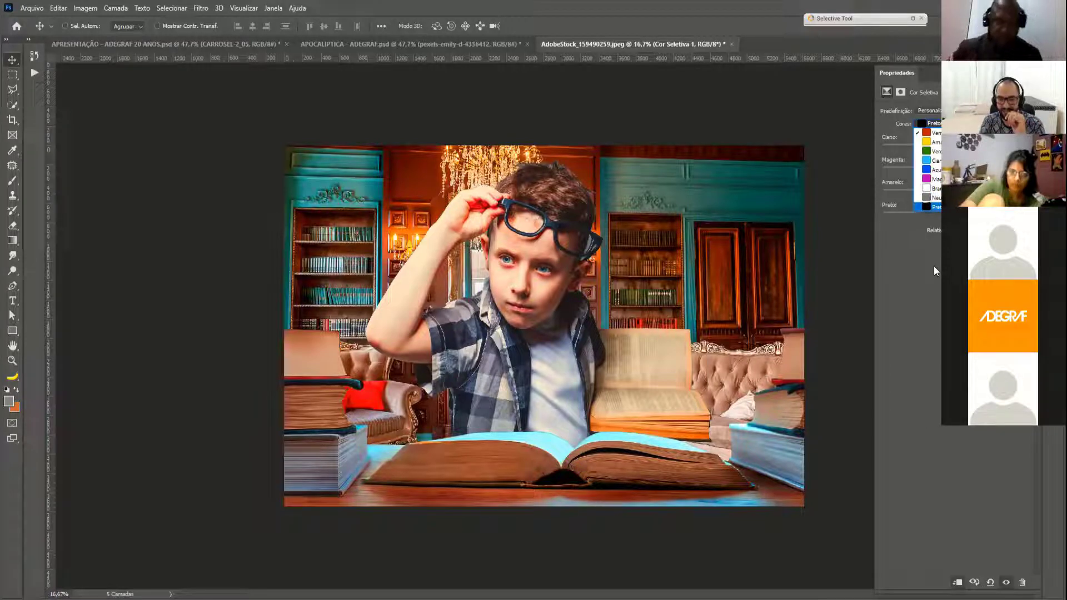
{"action": "left_click", "coordinate": [934, 132]}
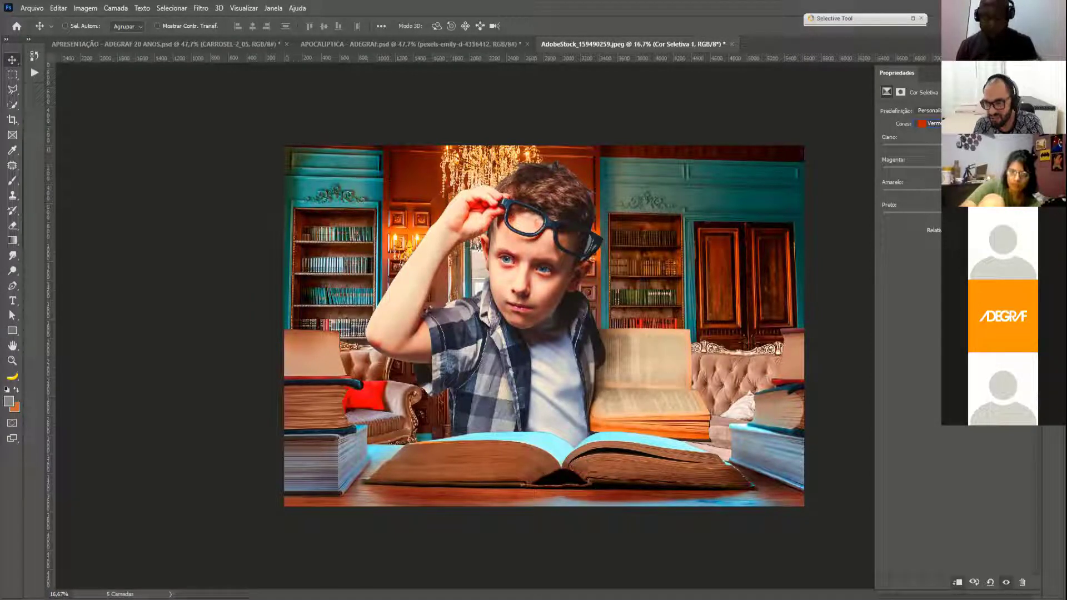
- Add a second Selective Color adjustment layer above the first, reduce Magenta in the Vermelhos range, and clip it to the MODELO layer
{"action": "left_click", "coordinate": [1053, 56]}
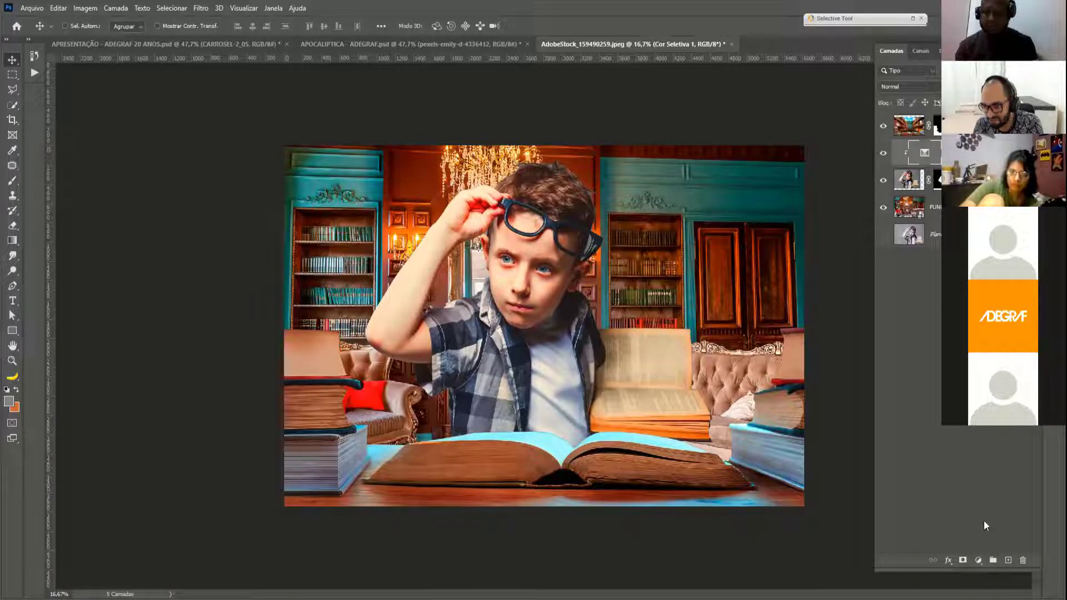
{"action": "left_click", "coordinate": [979, 560]}
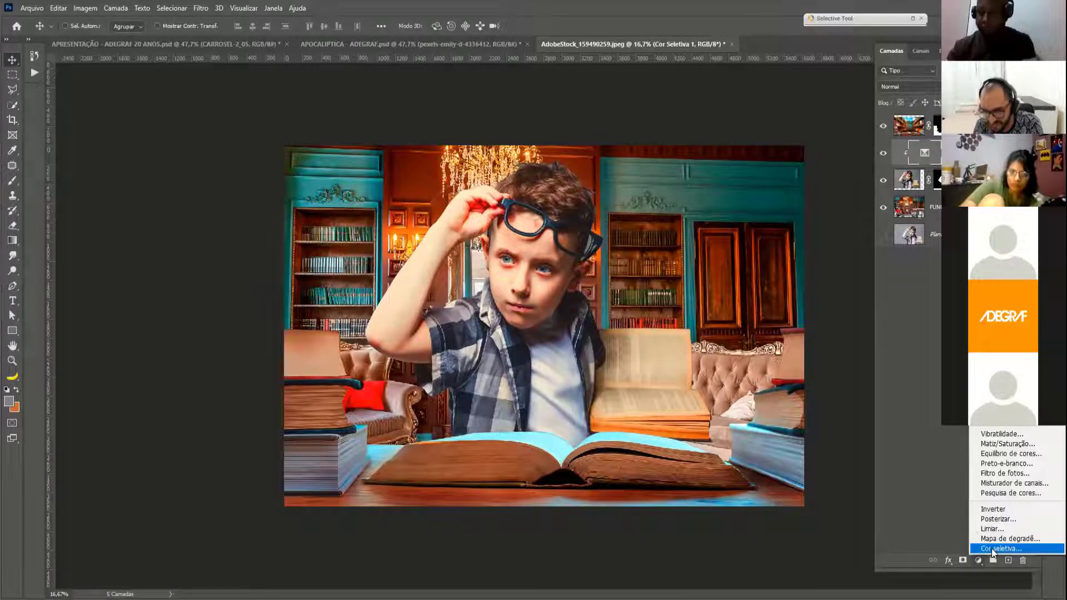
{"action": "left_click", "coordinate": [987, 562]}
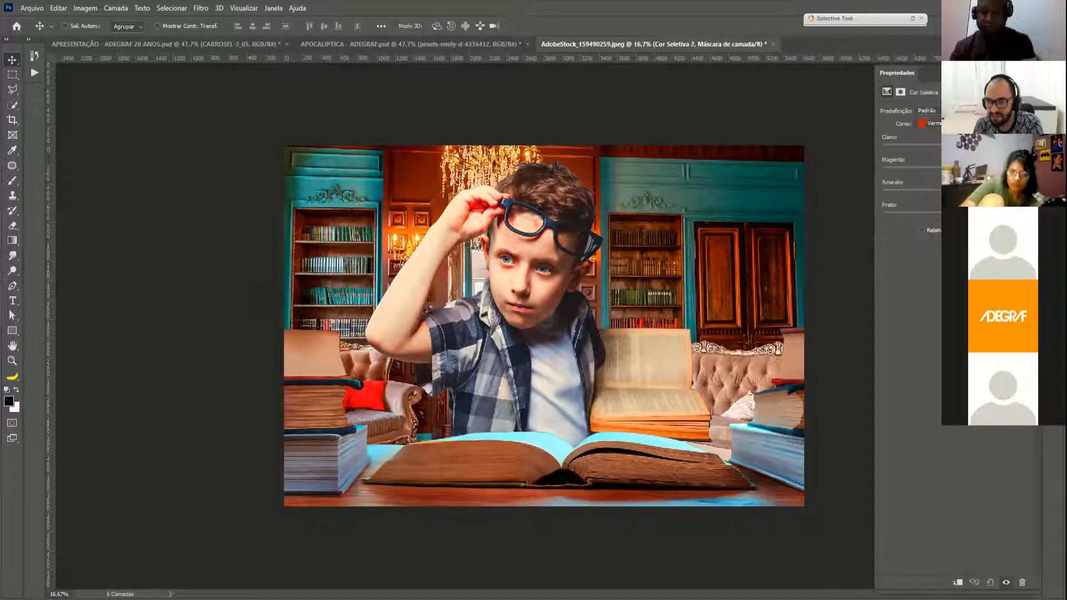
{"action": "left_click", "coordinate": [934, 169]}
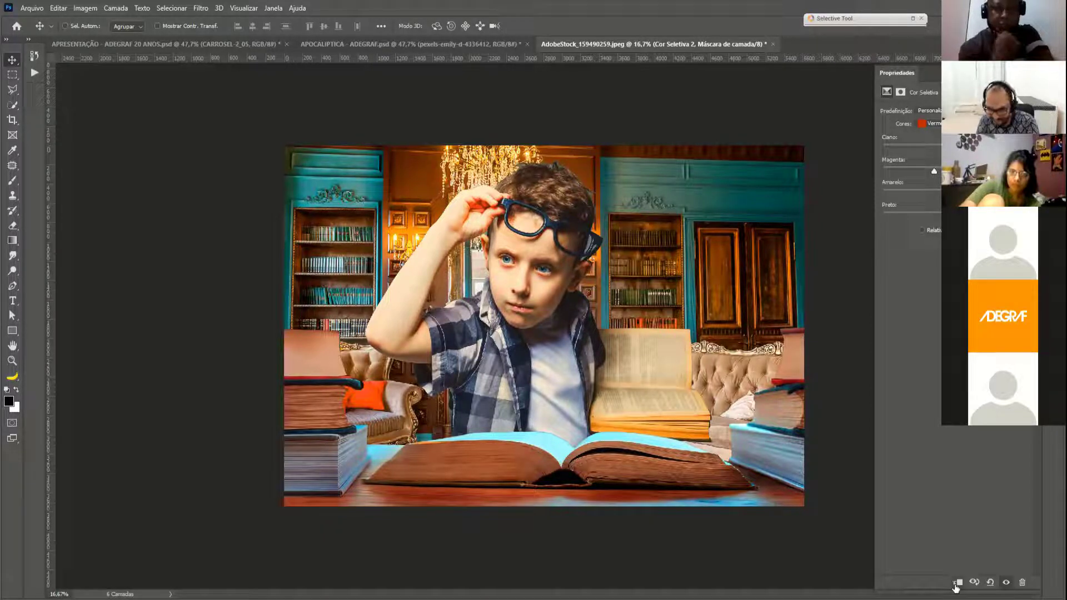
{"action": "left_click", "coordinate": [955, 585]}
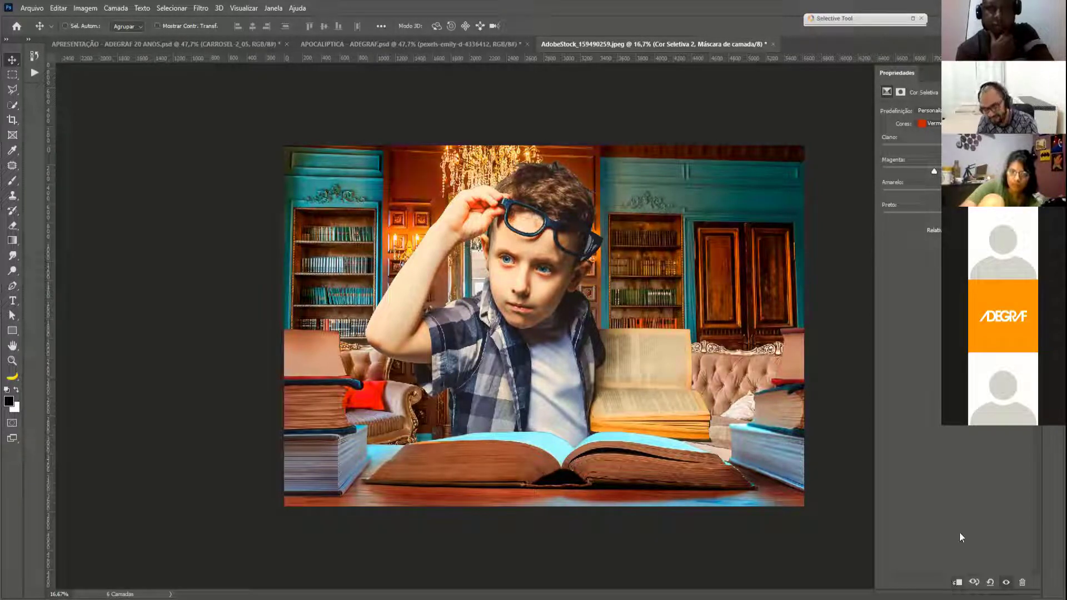
- Switch to the Brush tool with white as the foreground color and inspect the boy's face up close
{"action": "key", "text": "F7"}
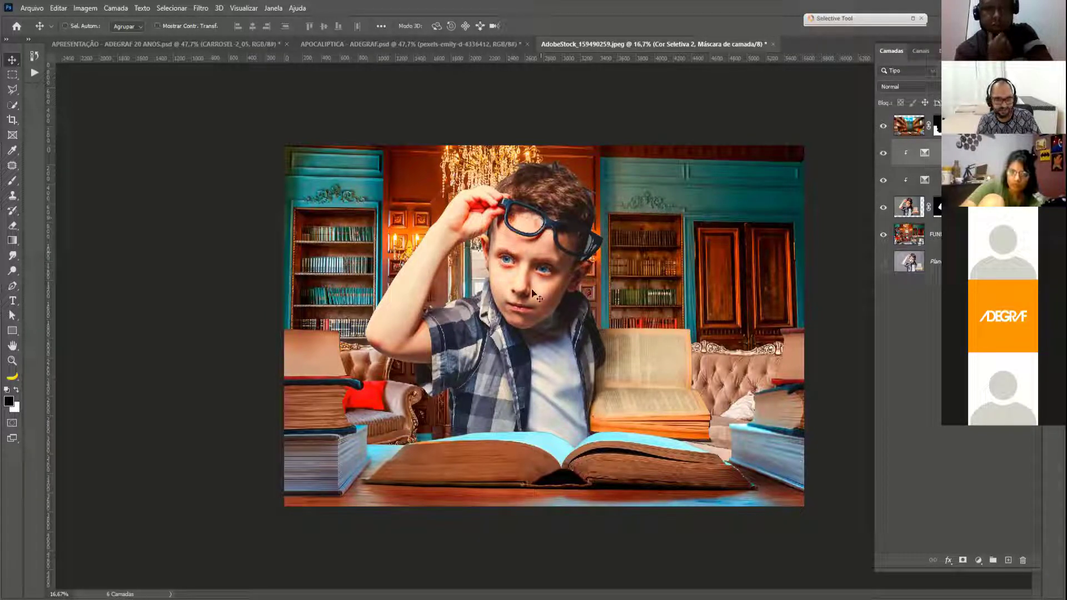
{"action": "key", "text": "b"}
{"action": "key", "text": "x"}
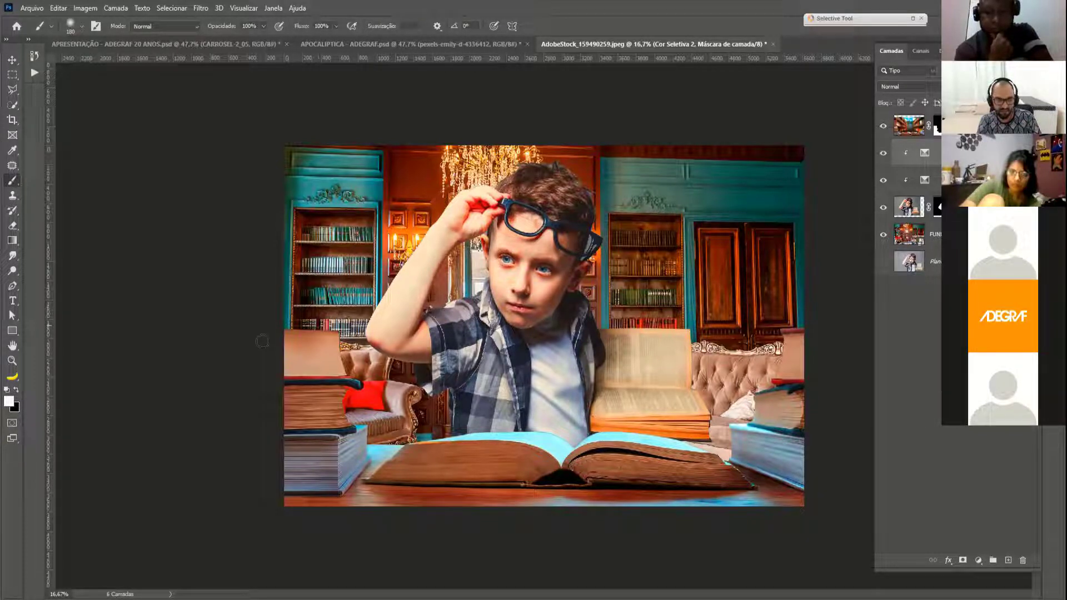
{"action": "scroll", "coordinate": [479, 209], "scroll_direction": "up", "scroll_amount": 2}
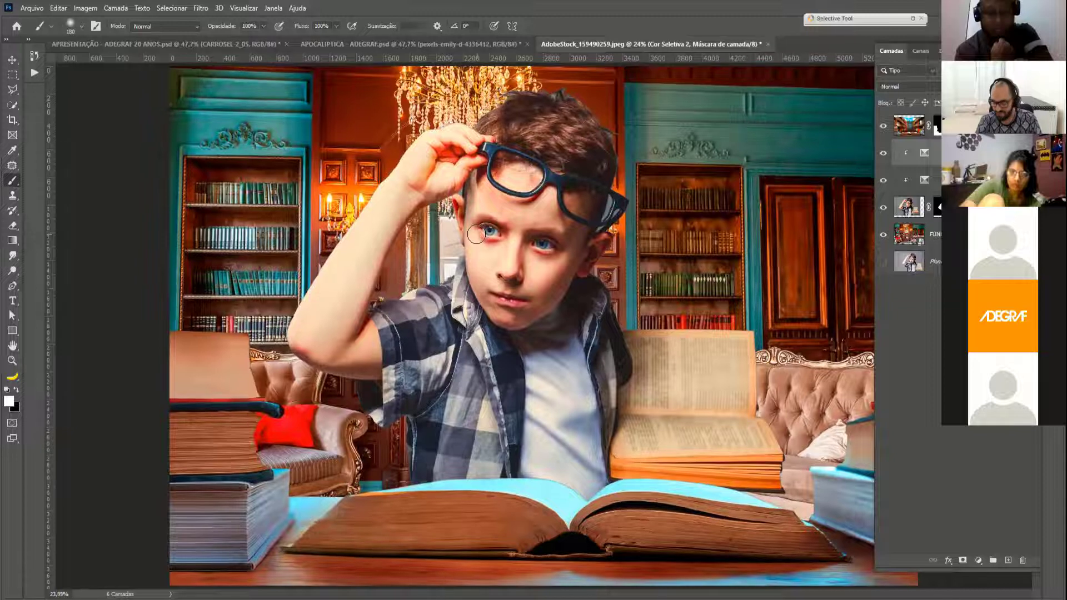
{"action": "key", "text": "ctrl+minus"}
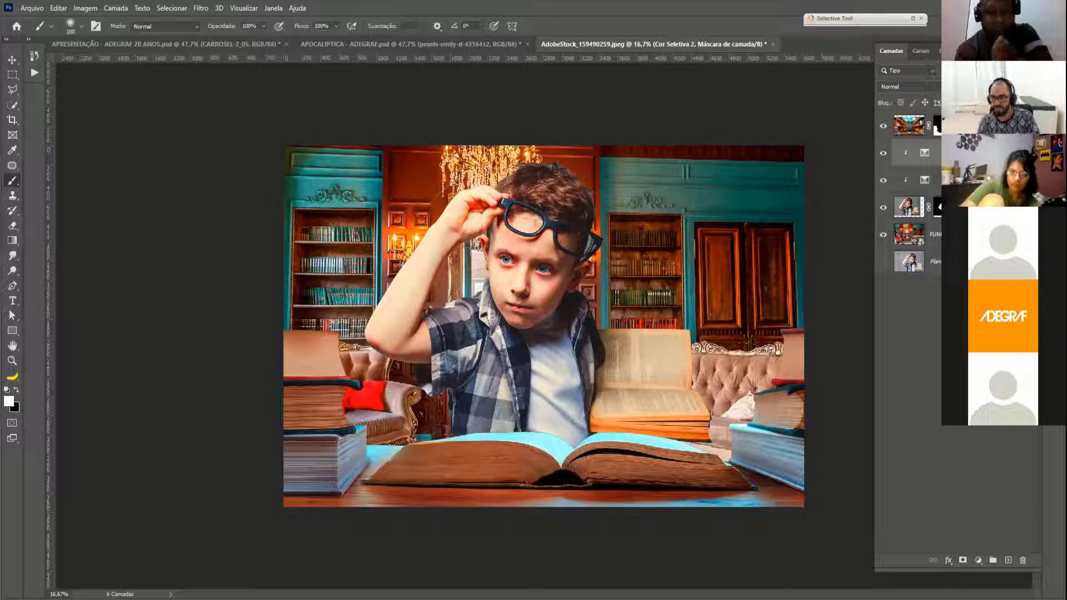
- Add a Color Lookup adjustment layer above the LIVROS layer and apply the 2Strip 3DLUT look
{"action": "left_click", "coordinate": [966, 126]}
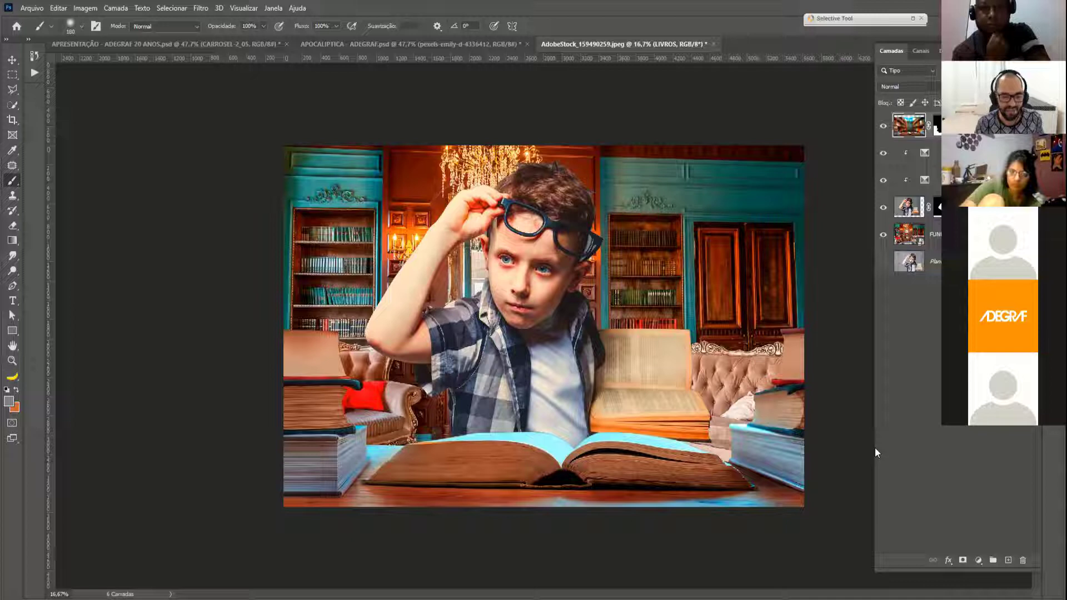
{"action": "left_click", "coordinate": [977, 561]}
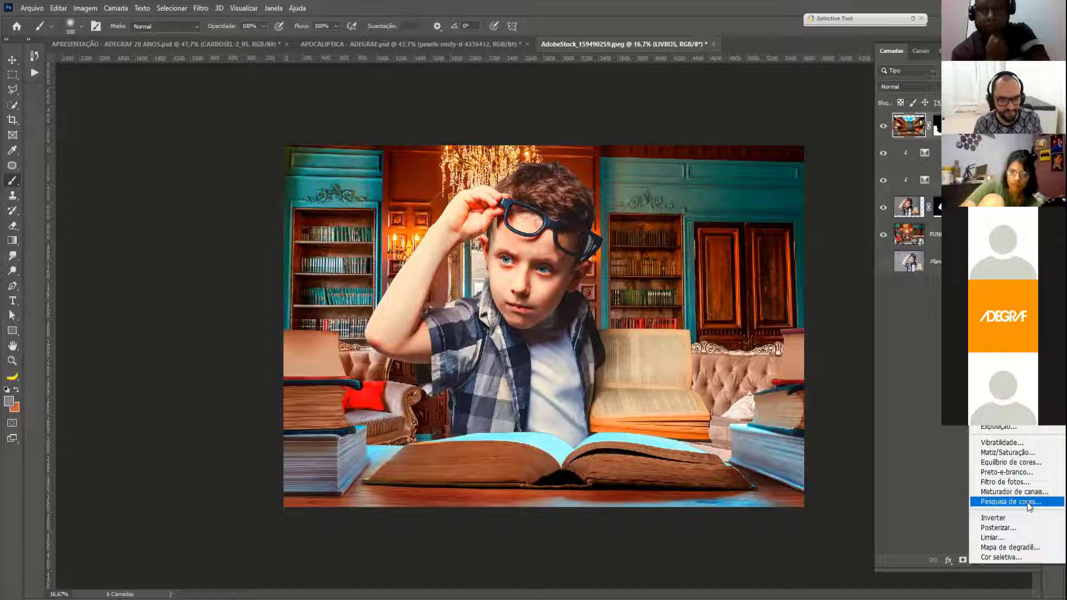
{"action": "left_click", "coordinate": [1027, 502]}
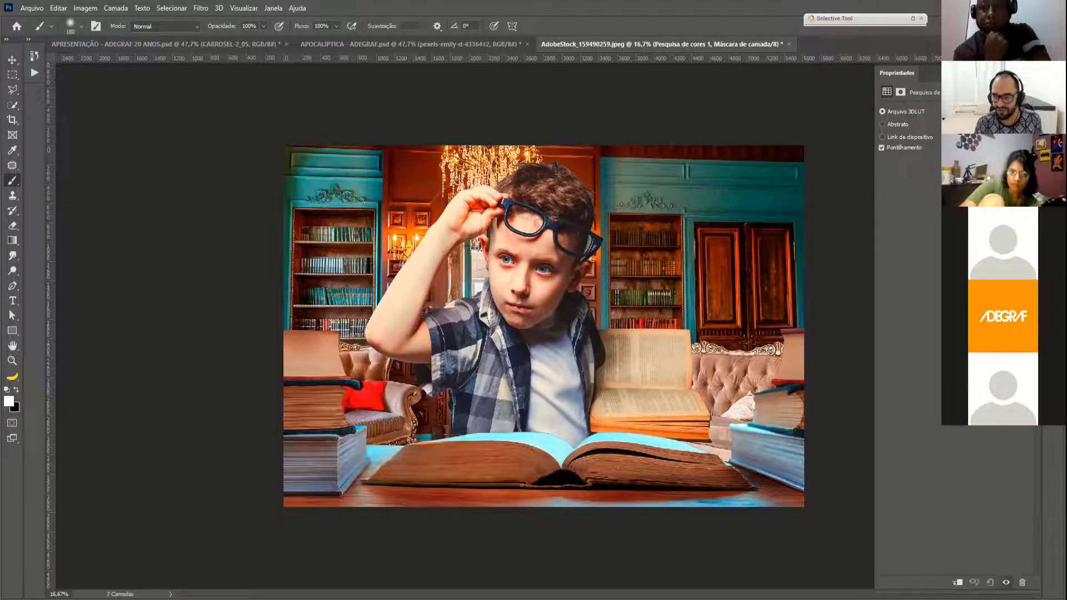
{"action": "left_click", "coordinate": [989, 112]}
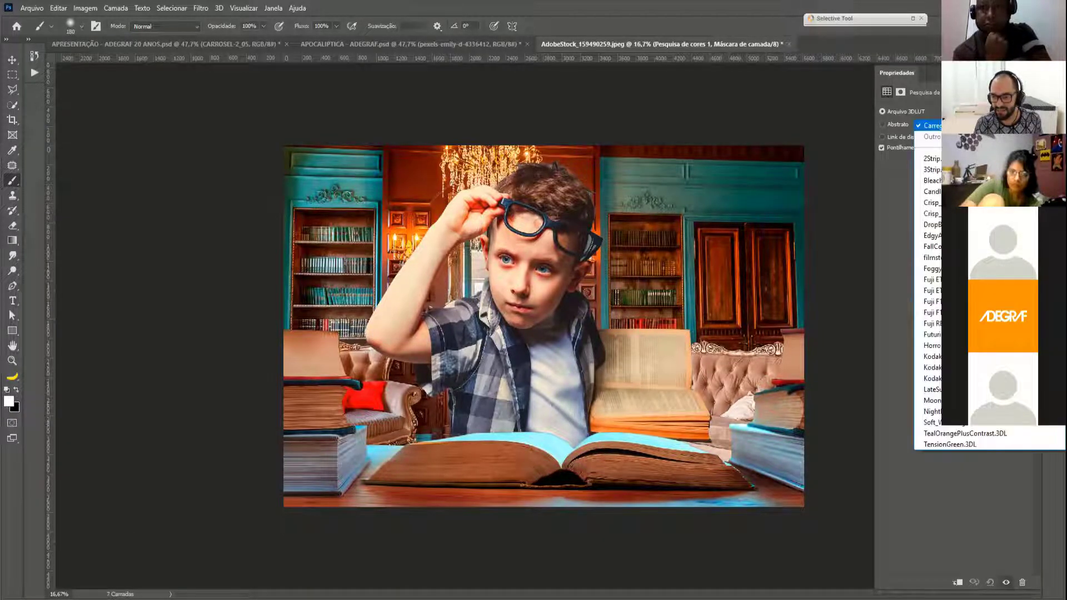
{"action": "left_click", "coordinate": [930, 160]}
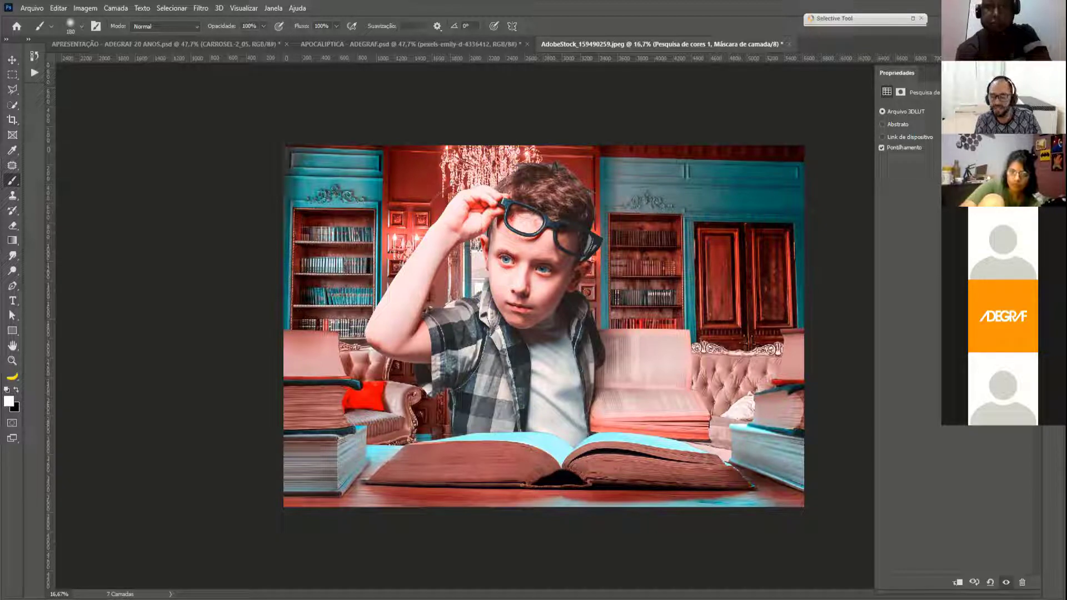
- Replace the 2Strip look with a subtler 3DLUT preset, compare the composite with and without it, and select the Color Lookup layer
{"action": "left_click", "coordinate": [978, 111]}
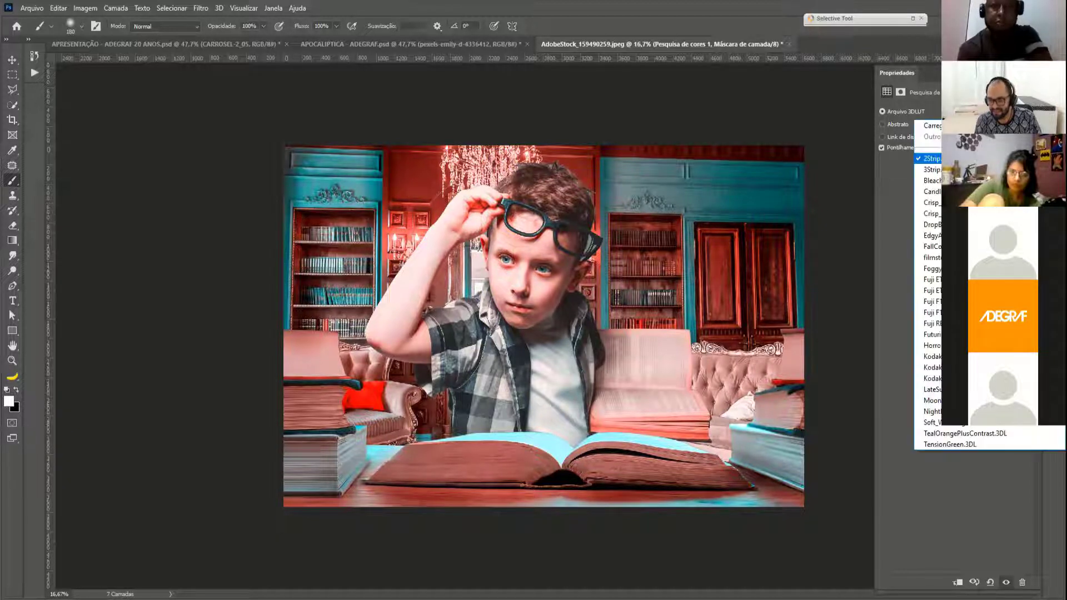
{"action": "left_click", "coordinate": [955, 425]}
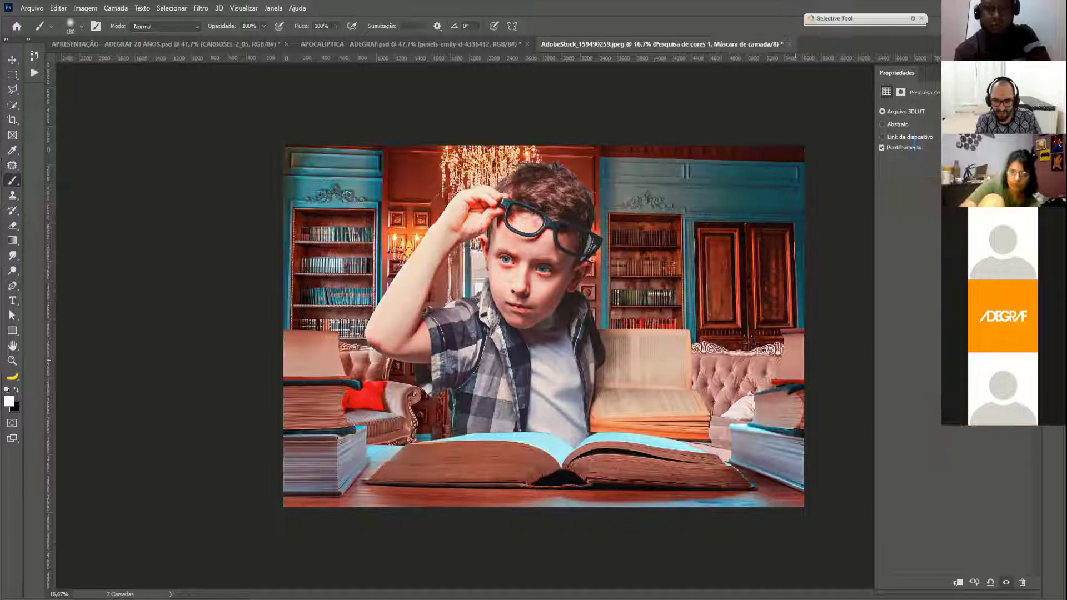
{"action": "left_click", "coordinate": [1005, 583]}
{"action": "left_click", "coordinate": [1005, 583]}
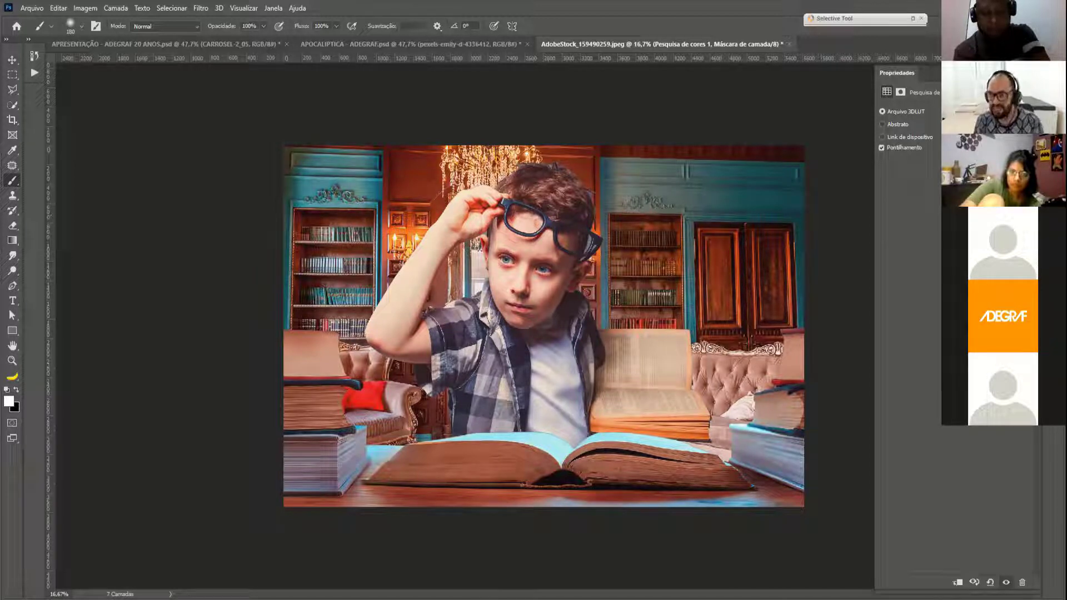
{"action": "key", "text": "F7"}
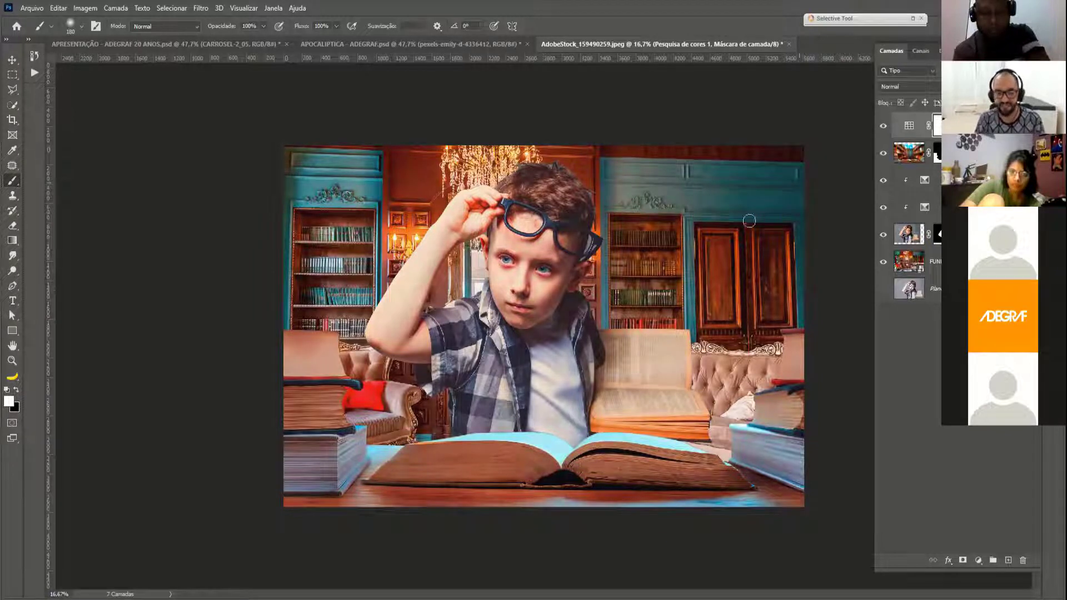
{"action": "left_click", "coordinate": [914, 132]}
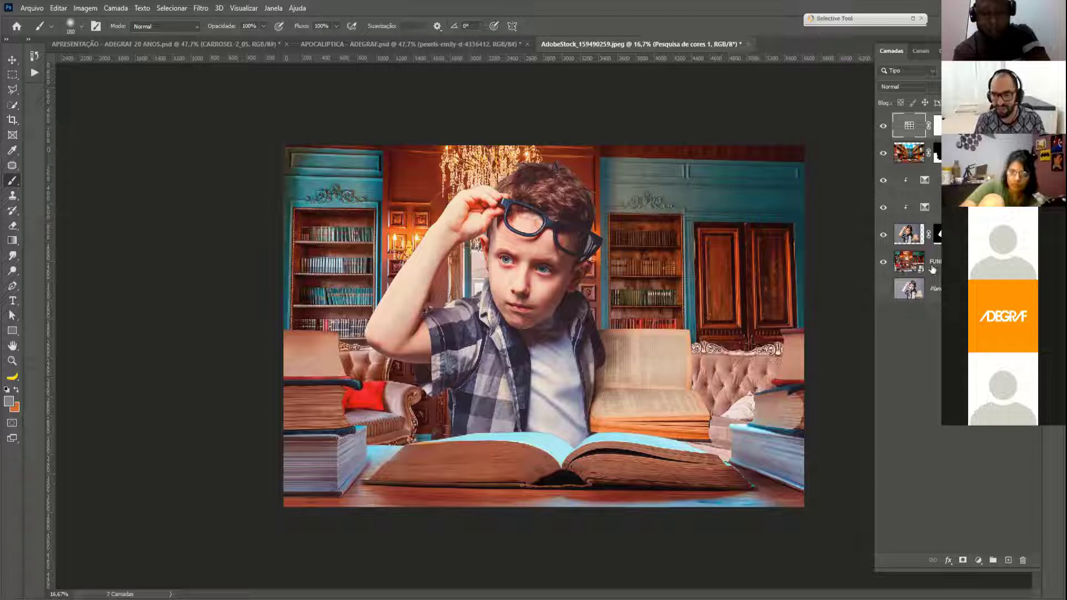
- Open the FUNDO smart object's contents without color management and unlock the library photo's background layer
{"action": "left_click", "coordinate": [909, 262]}
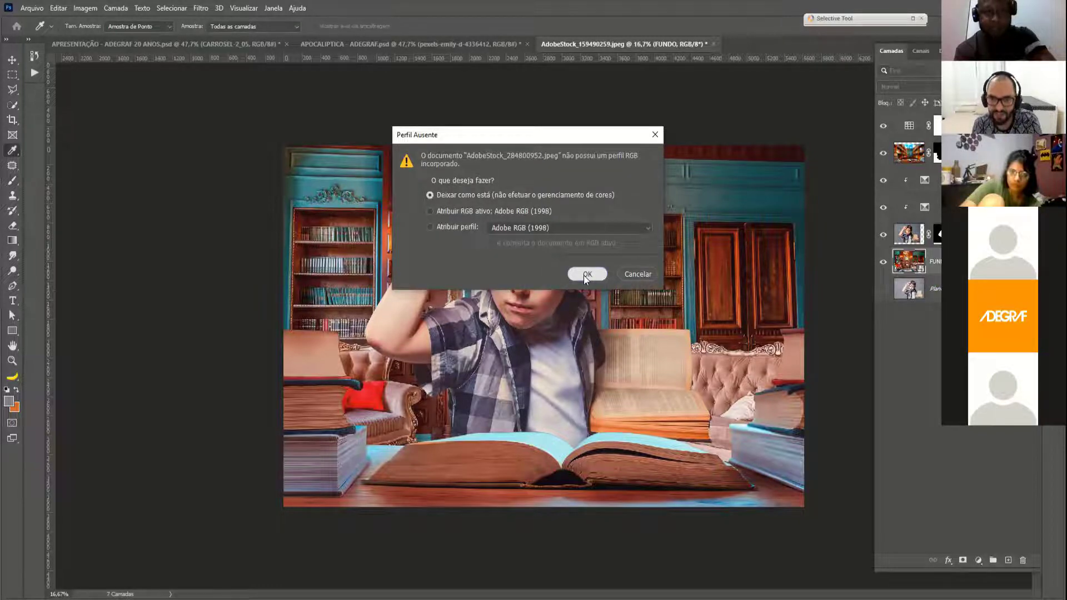
{"action": "left_click", "coordinate": [584, 275]}
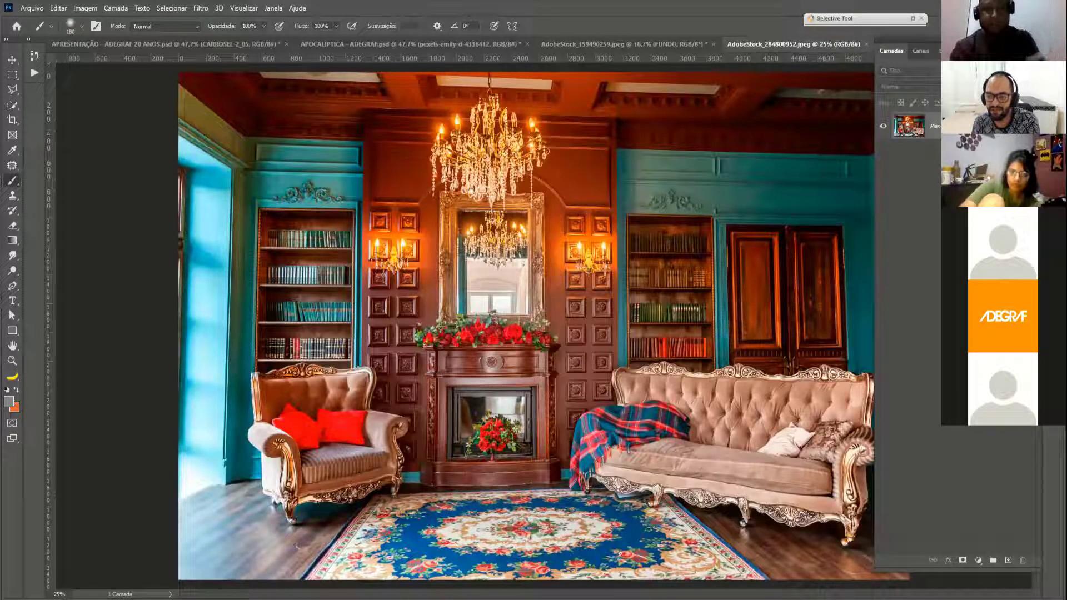
{"action": "left_click", "coordinate": [1027, 126]}
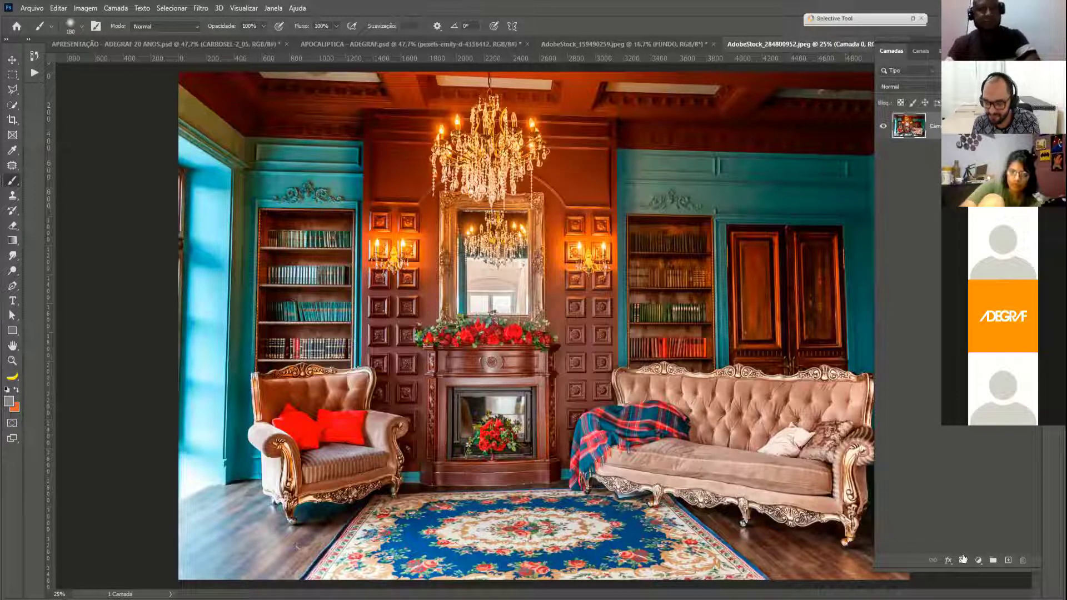
- Add a Curves adjustment layer to the library photo and strongly darken its shadows and midtones
{"action": "left_click", "coordinate": [978, 560]}
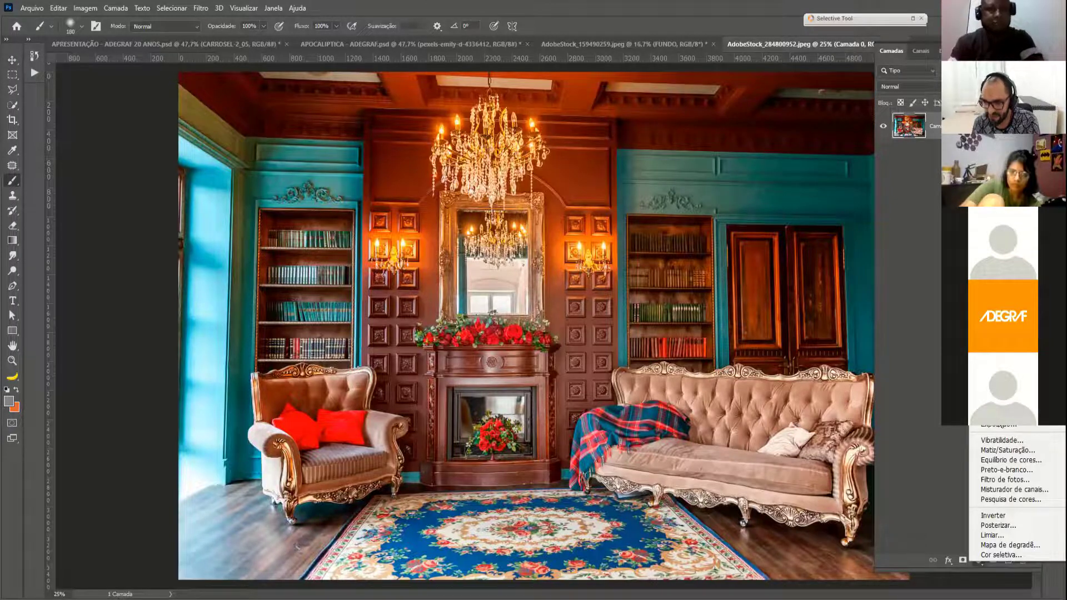
{"action": "left_click", "coordinate": [997, 416]}
{"action": "left_click_drag", "start_coordinate": [966, 199], "coordinate": [975, 222]}
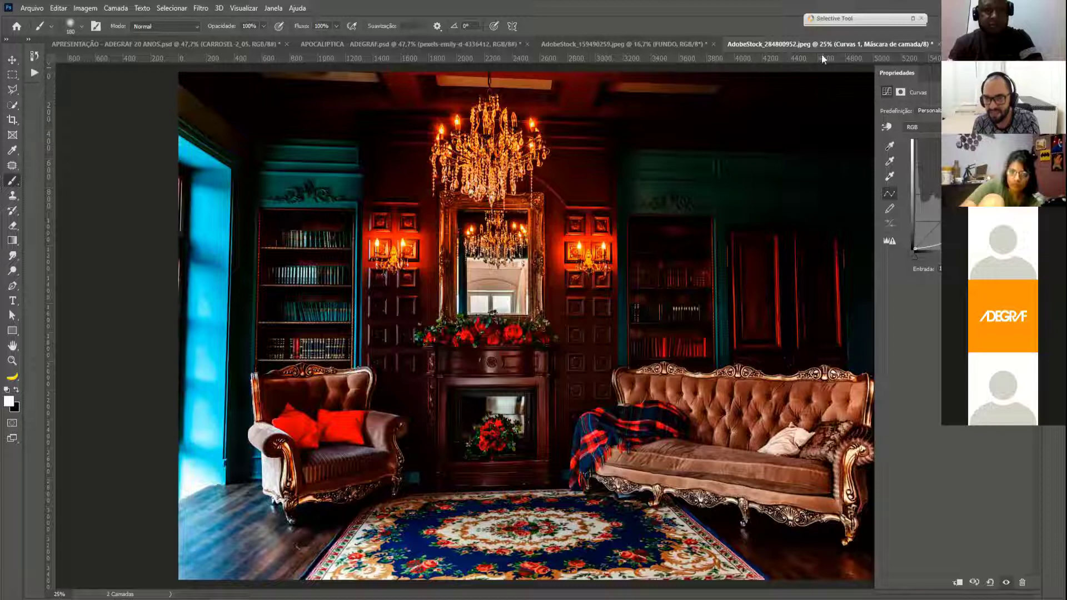
- Try to save AdobeStock_284800952.jpeg on closing, cancel the save, and close the document without saving the Curves change
{"action": "left_click", "coordinate": [937, 43]}
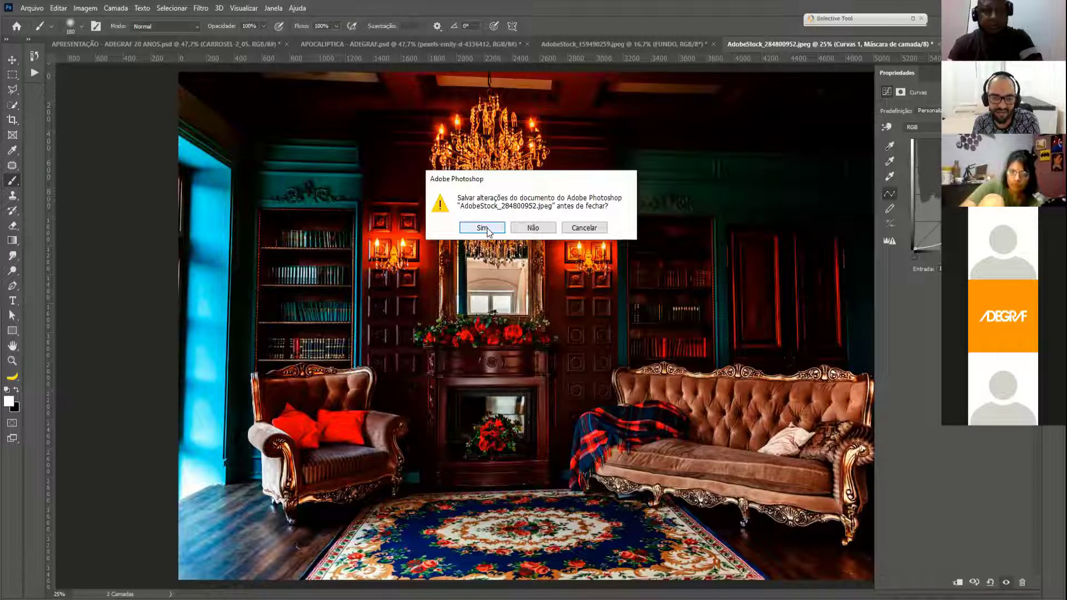
{"action": "left_click", "coordinate": [486, 229]}
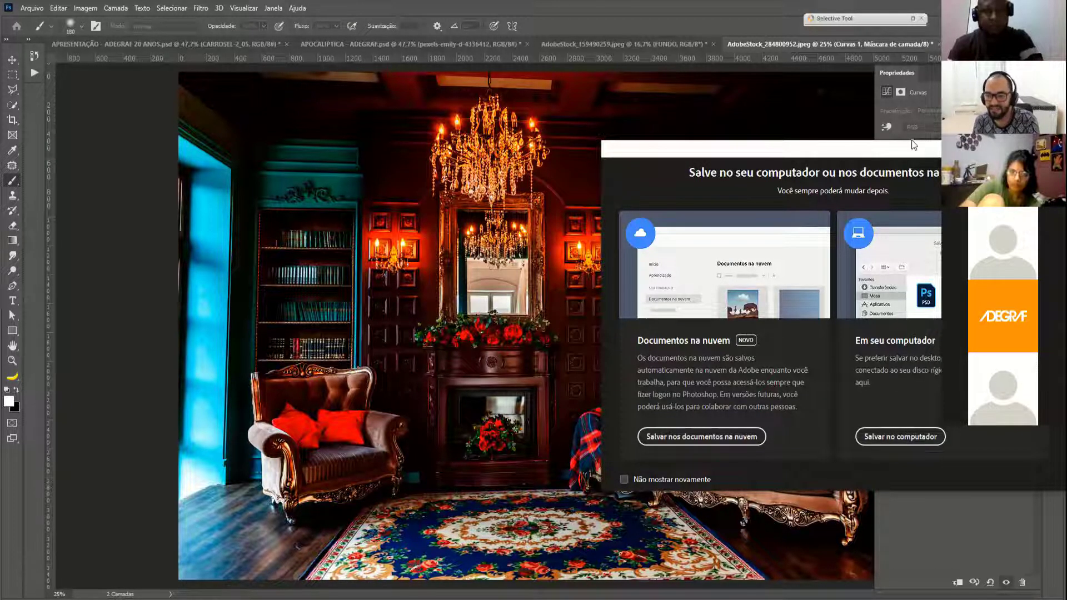
{"action": "key", "text": "Escape"}
{"action": "left_click", "coordinate": [938, 45]}
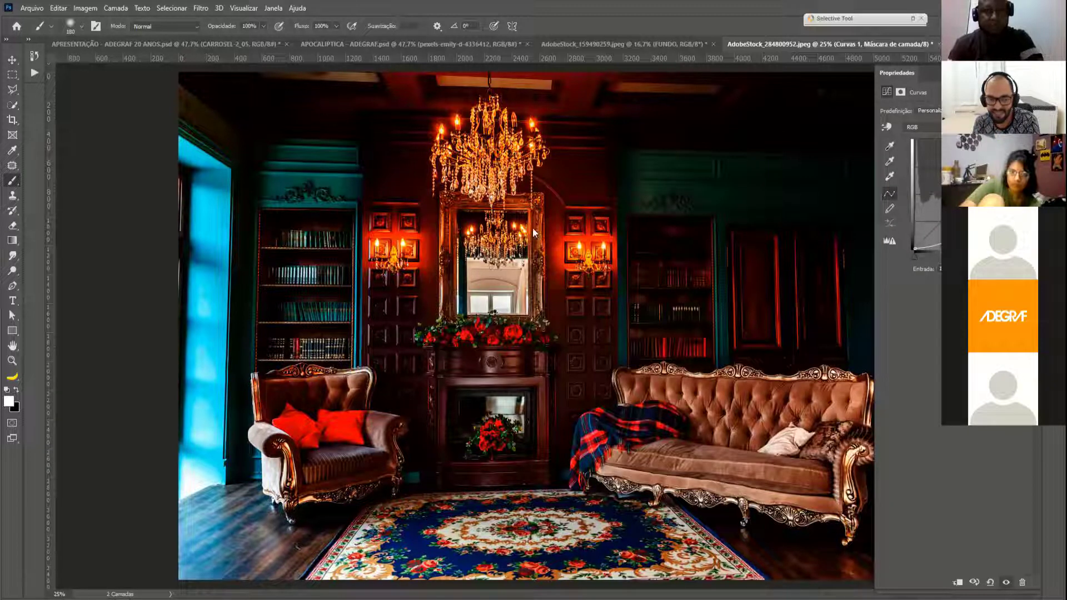
{"action": "left_click", "coordinate": [550, 229]}
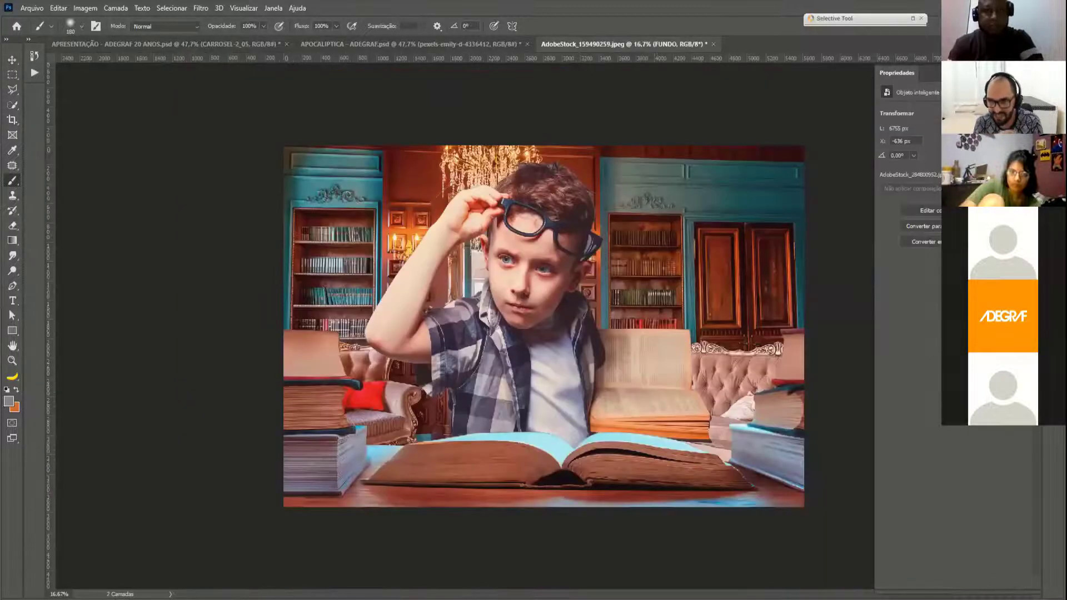
- Convert the linked FUNDO library layer into an embedded smart object
{"action": "left_click", "coordinate": [1053, 55]}
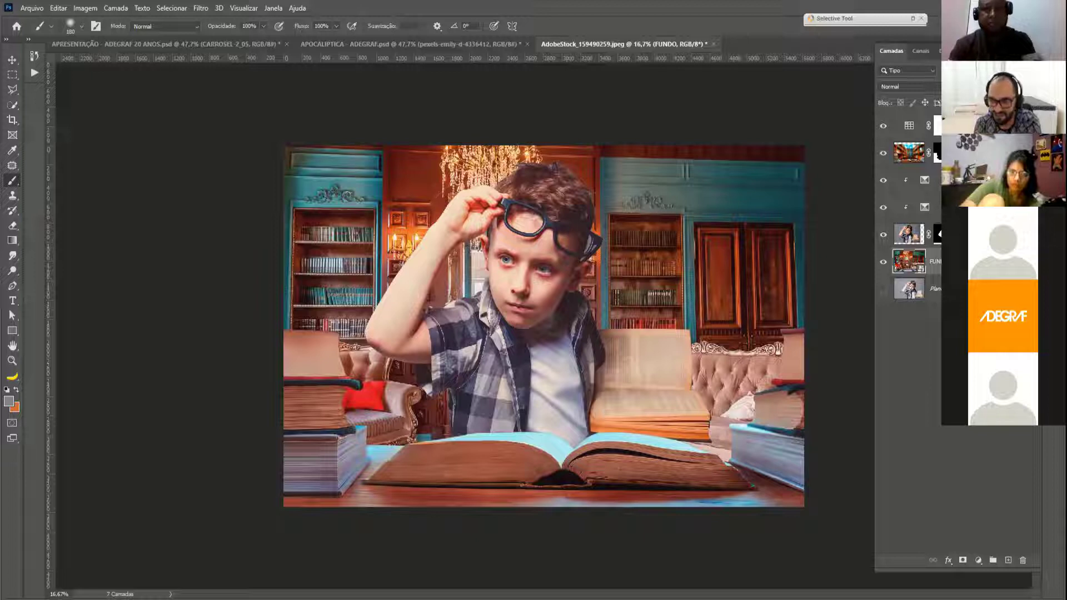
{"action": "right_click", "coordinate": [966, 262]}
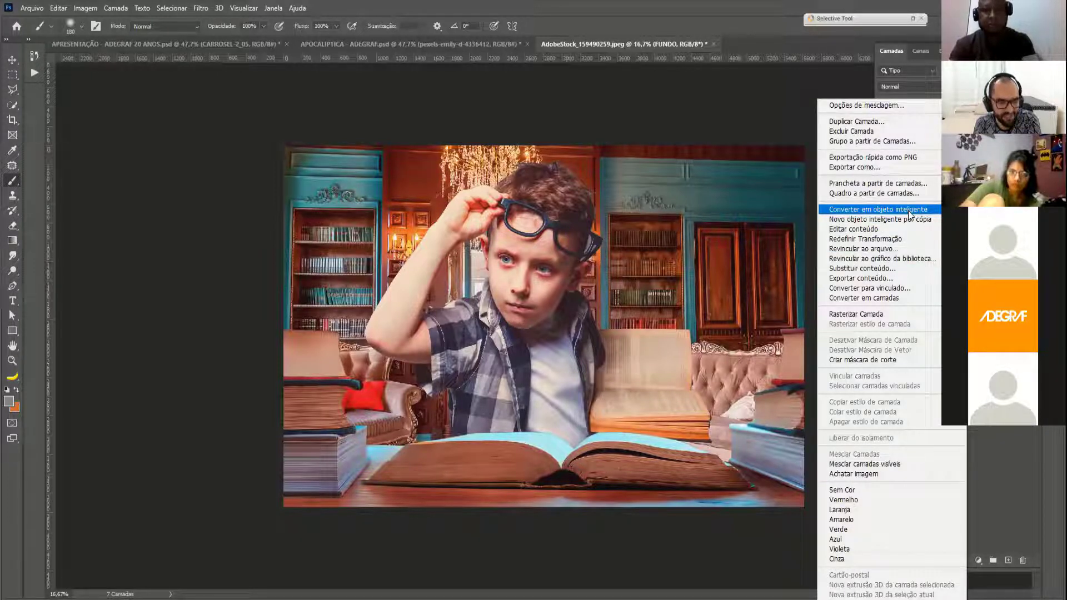
{"action": "left_click", "coordinate": [910, 210]}
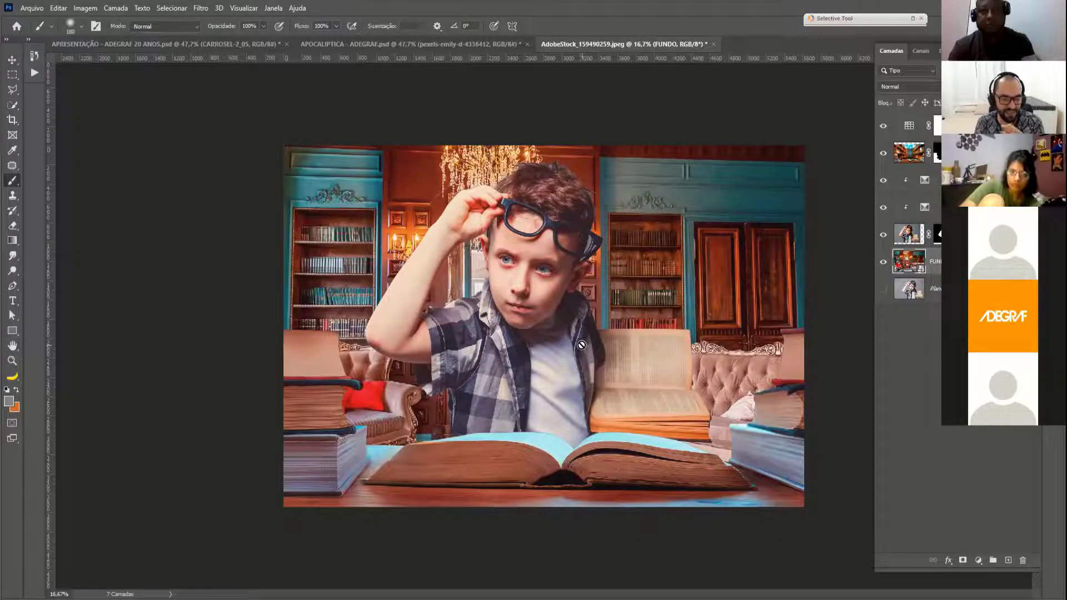
- Apply a Gaussian Blur with a 7.0-pixel radius to the FUNDO layer and compare the library with and without it
{"action": "left_click", "coordinate": [202, 8]}
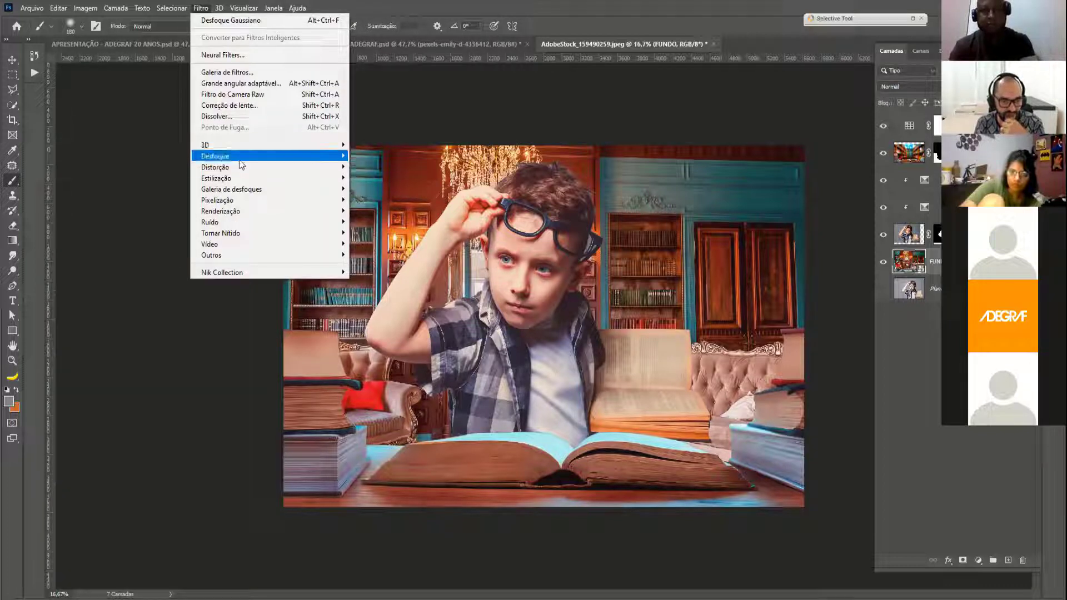
{"action": "mouse_move", "coordinate": [240, 158]}
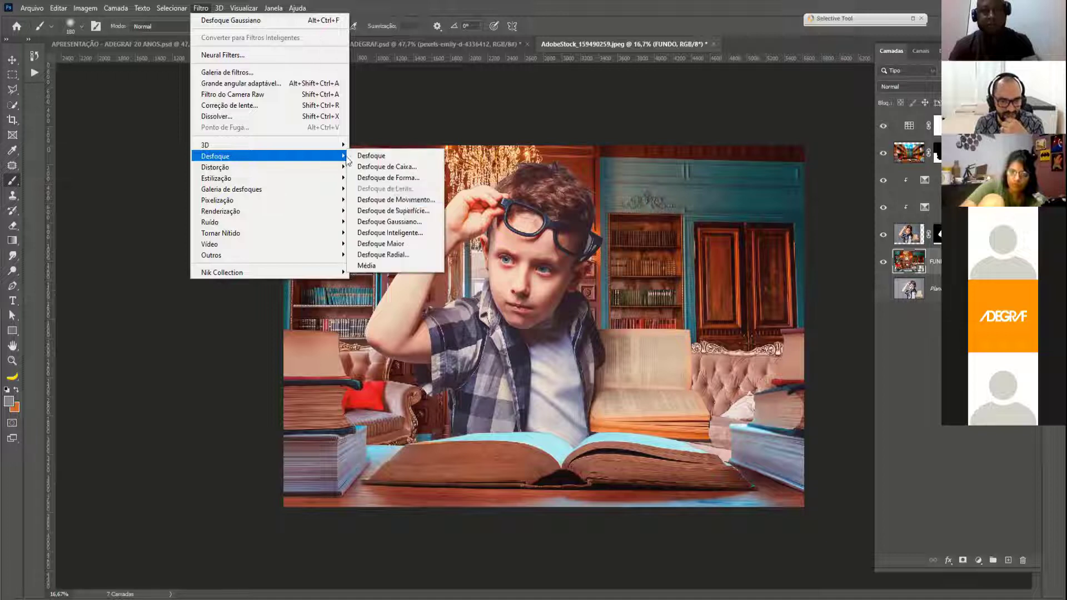
{"action": "left_click", "coordinate": [414, 223]}
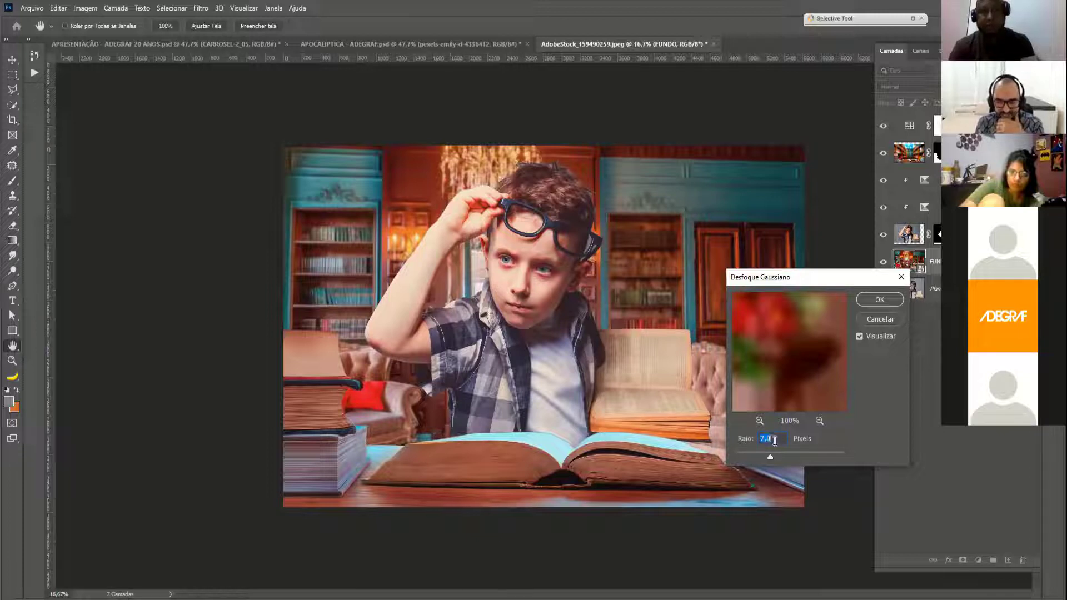
{"action": "left_click", "coordinate": [859, 336]}
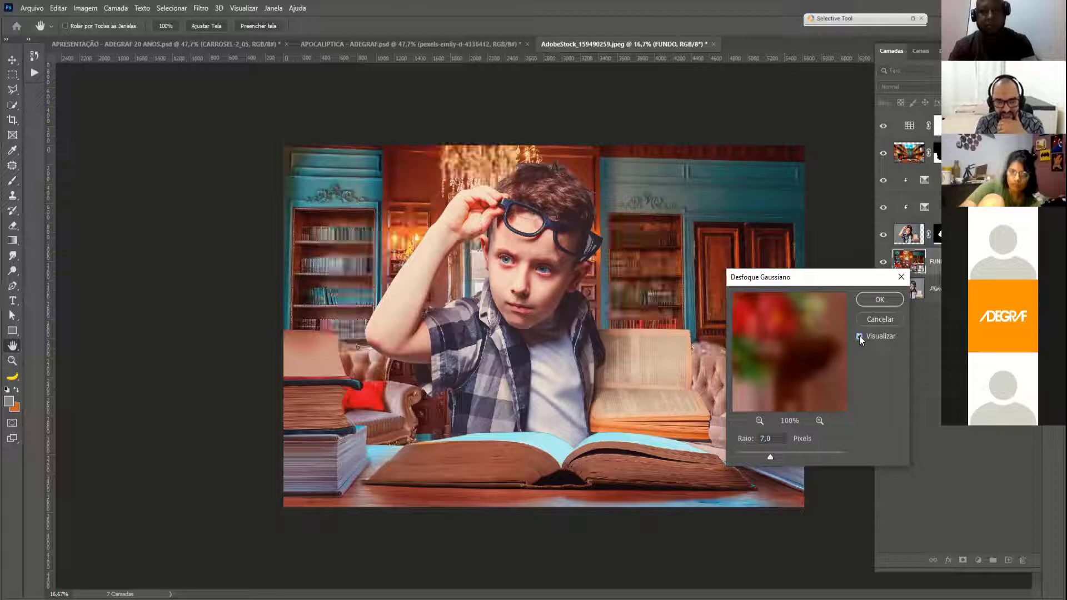
{"action": "left_click", "coordinate": [859, 336]}
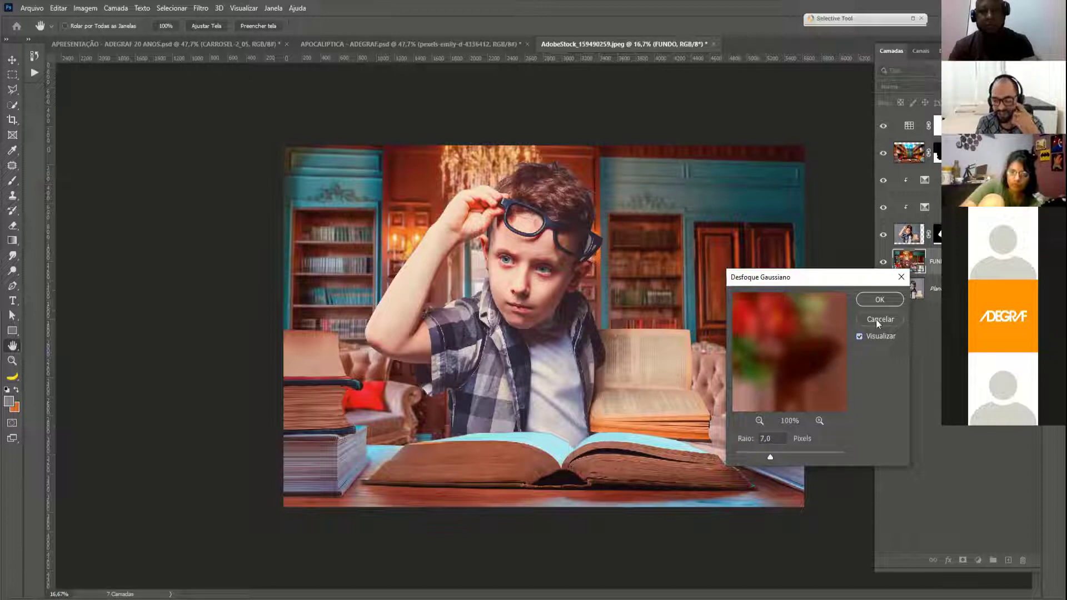
{"action": "left_click", "coordinate": [880, 300]}
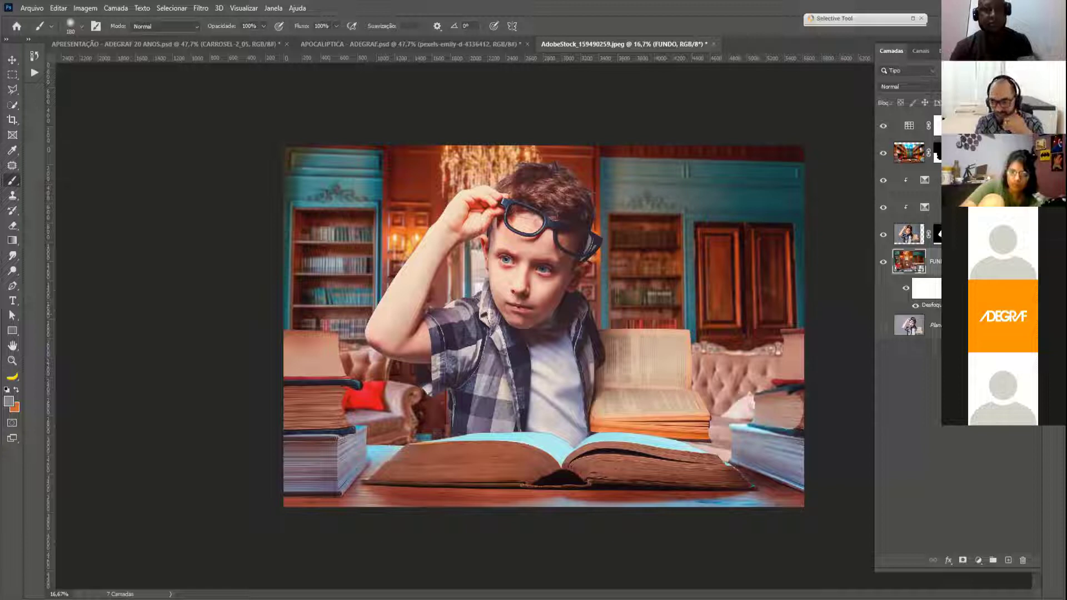
{"action": "left_click", "coordinate": [906, 289]}
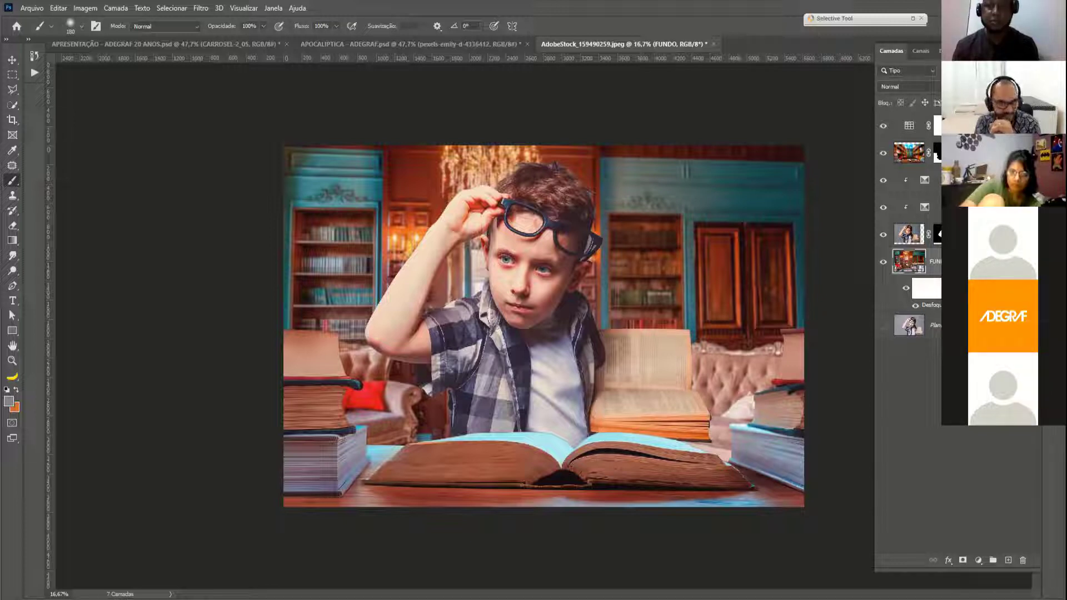
- Open the FUNDO smart object's contents using the embedded color profile and add a Curves adjustment layer above the library photo
{"action": "double_click", "coordinate": [921, 271]}
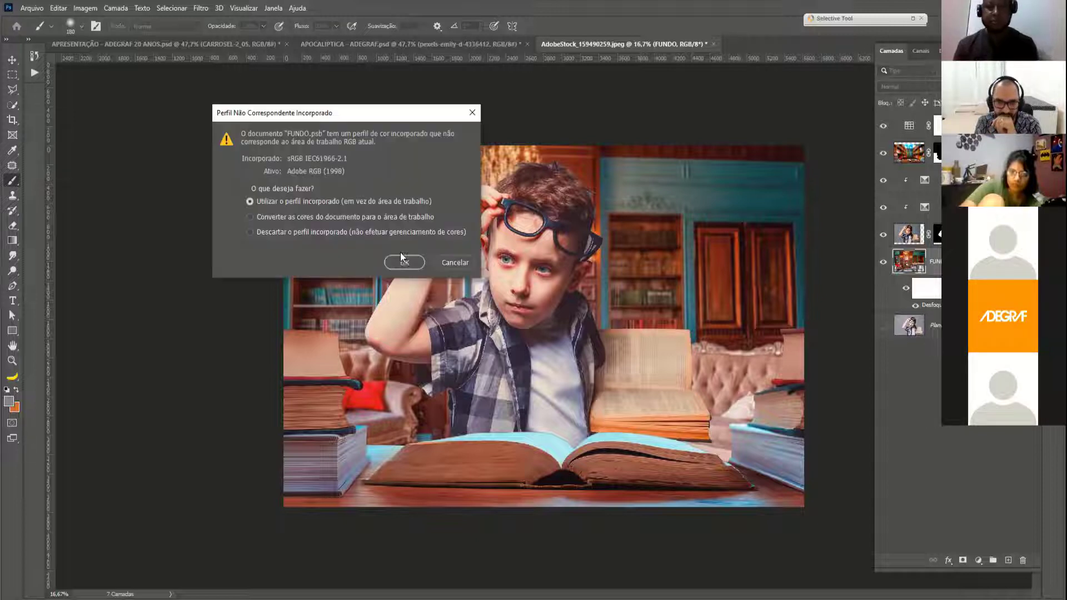
{"action": "left_click", "coordinate": [404, 262]}
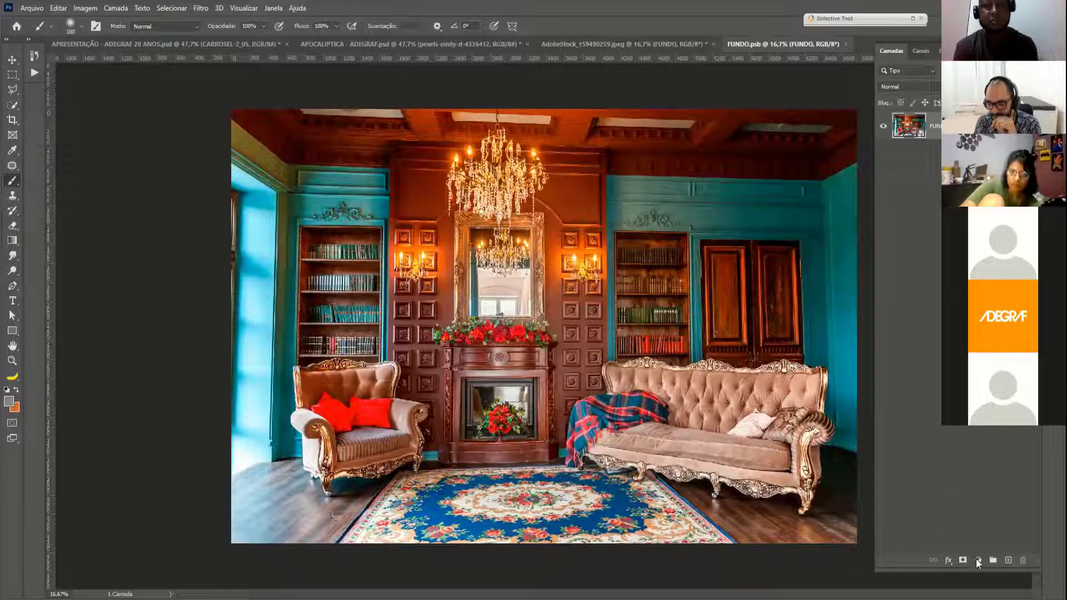
{"action": "left_click", "coordinate": [978, 560]}
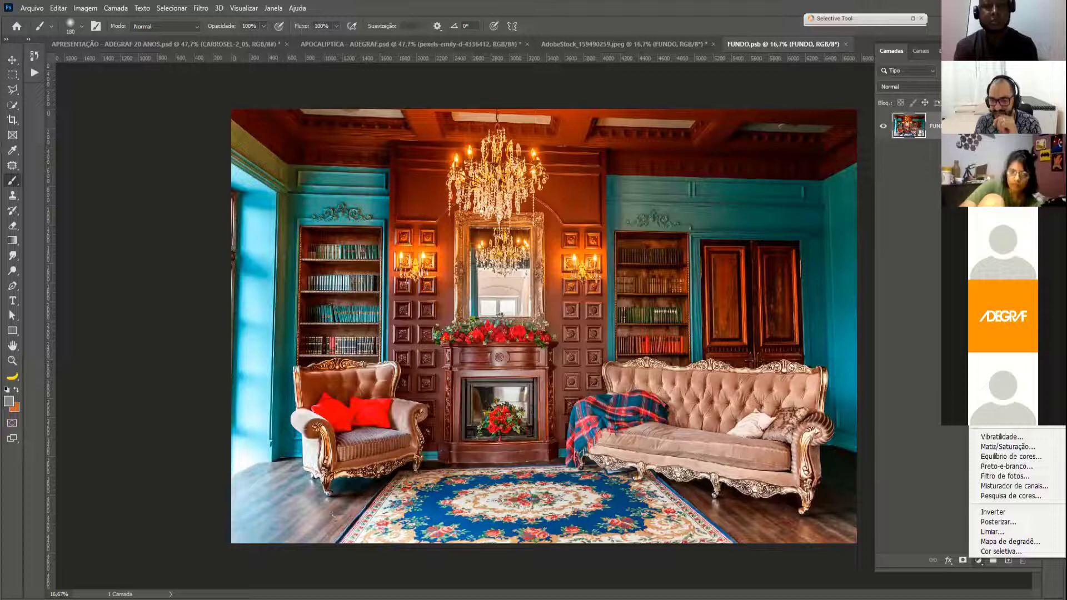
{"action": "left_click", "coordinate": [993, 411]}
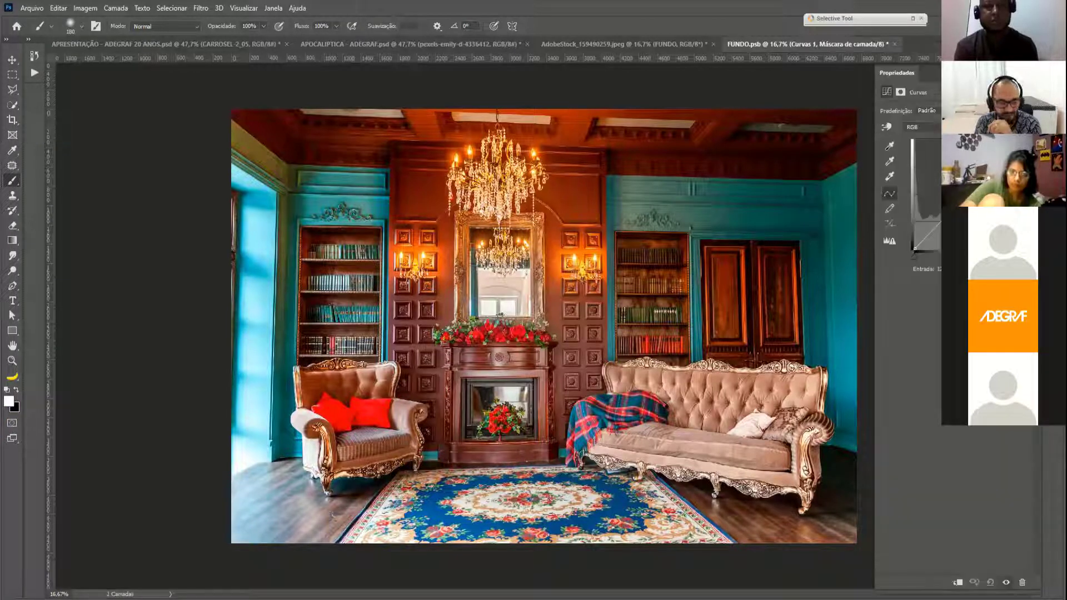
- Brighten the library photo's shadows and midtones with the curve, then close FUNDO.psb with its changes saved
{"action": "left_click", "coordinate": [968, 194]}
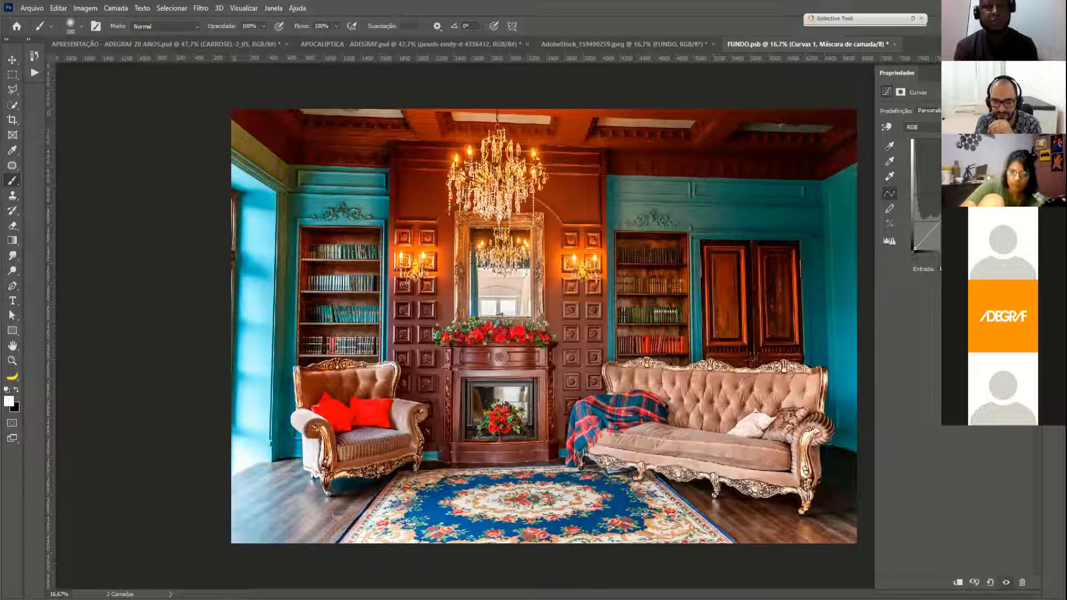
{"action": "left_click_drag", "start_coordinate": [969, 193], "coordinate": [967, 187]}
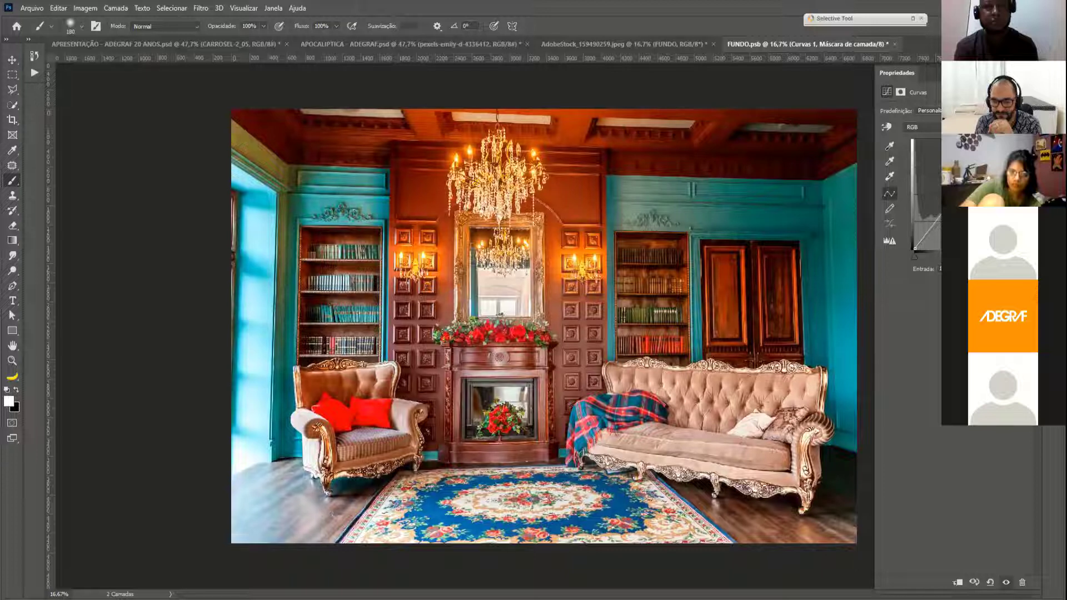
{"action": "left_click", "coordinate": [1006, 582]}
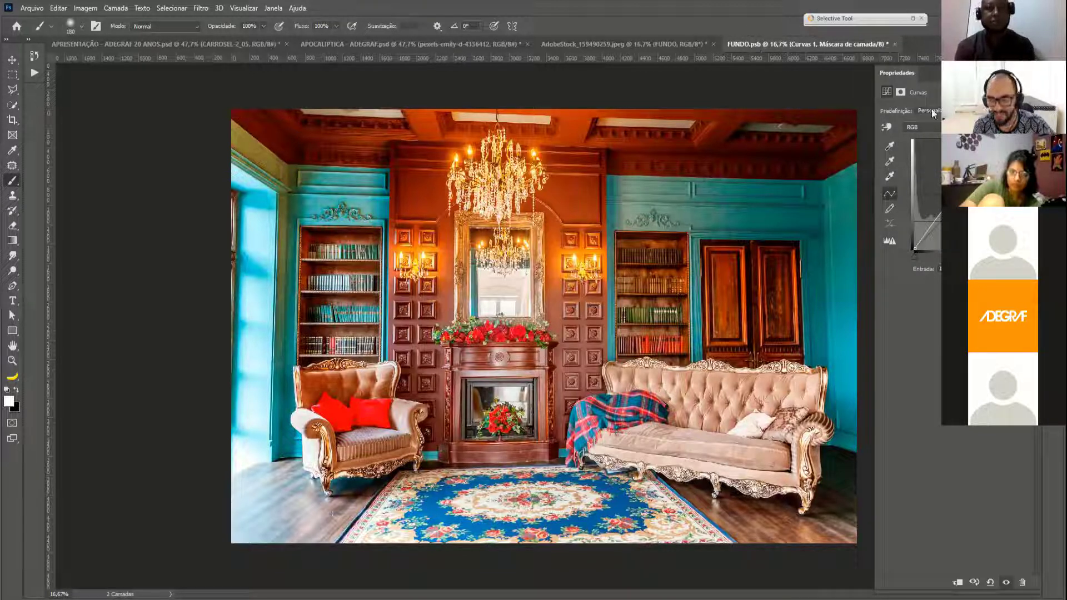
{"action": "left_click", "coordinate": [894, 43]}
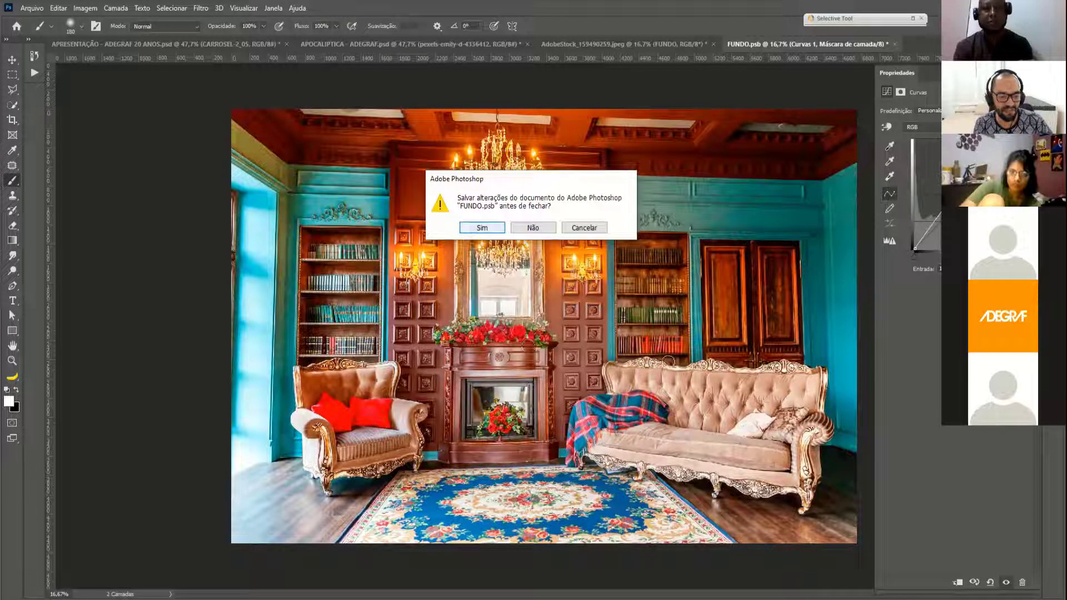
{"action": "key", "text": "Return"}
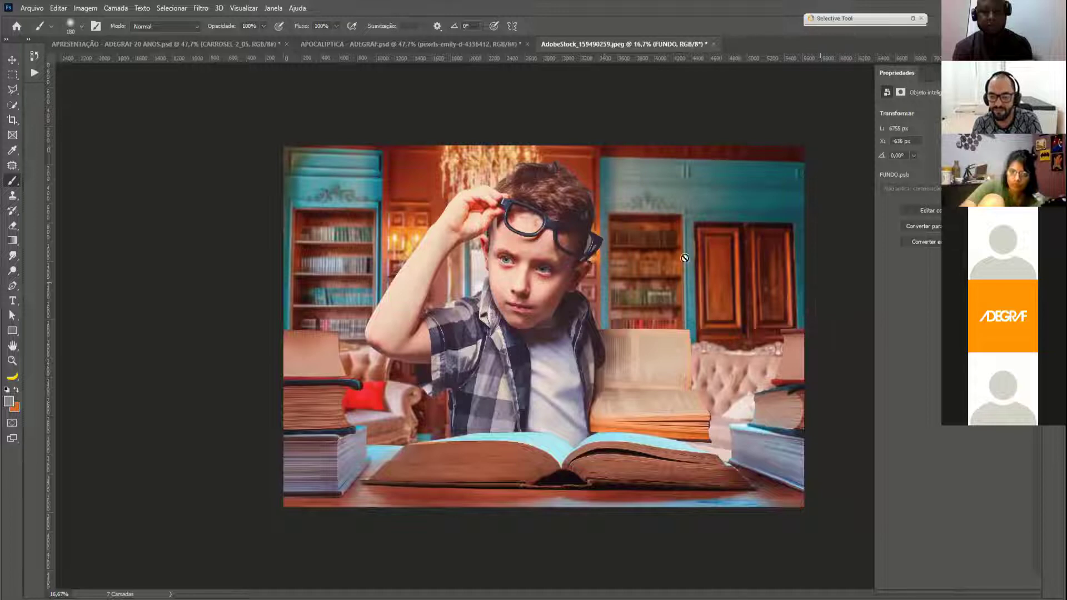
- Bring the pngwing.com (2) burnt-hole image in above the upper Selective Color layer, over the open book behind the boy
{"action": "key", "text": "F7"}
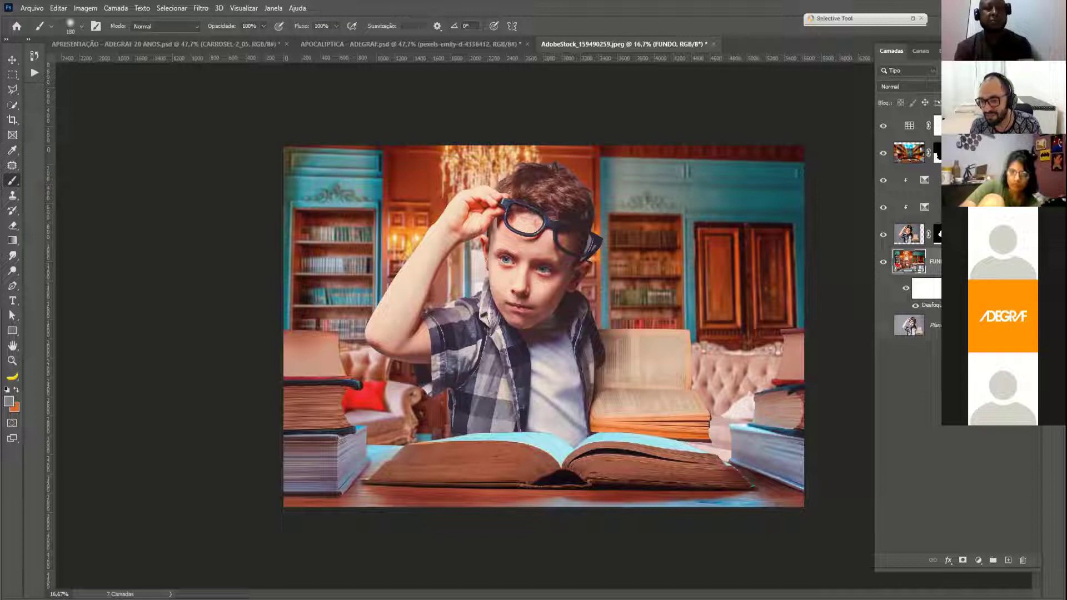
{"action": "left_click", "coordinate": [924, 179]}
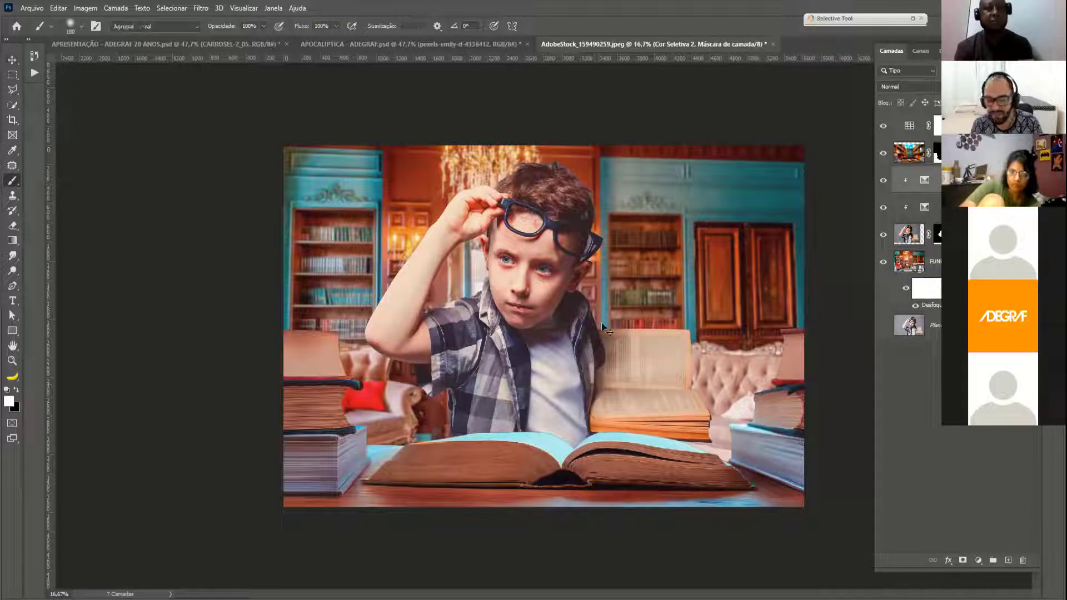
{"action": "key", "text": "v"}
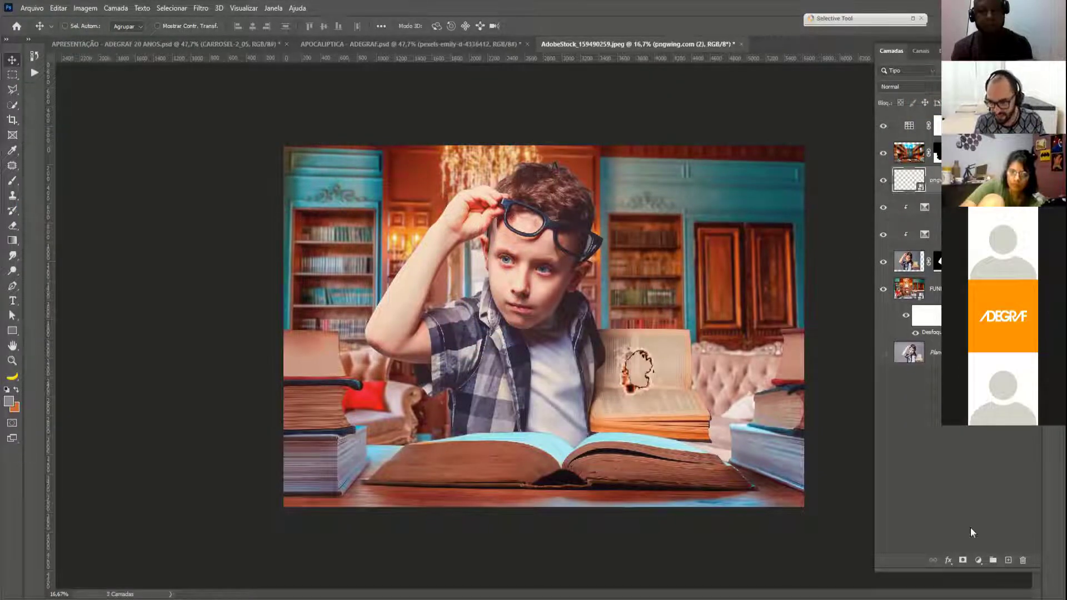
- Add an empty layer above the burnt-hole image and load the burnt hole's outline as a selection
{"action": "left_click", "coordinate": [1008, 560]}
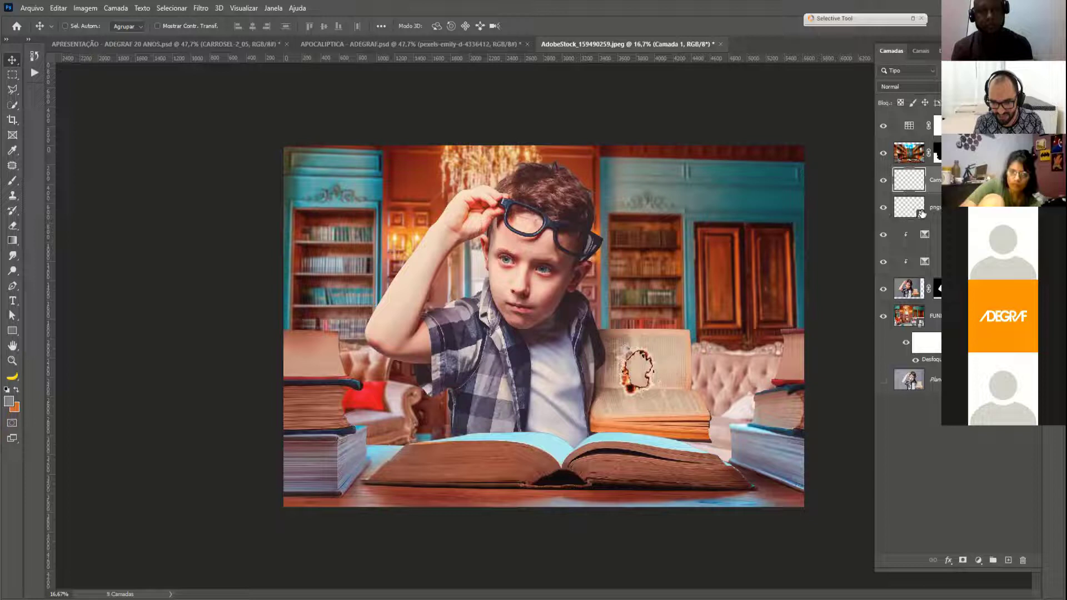
{"action": "left_click", "coordinate": [910, 209]}
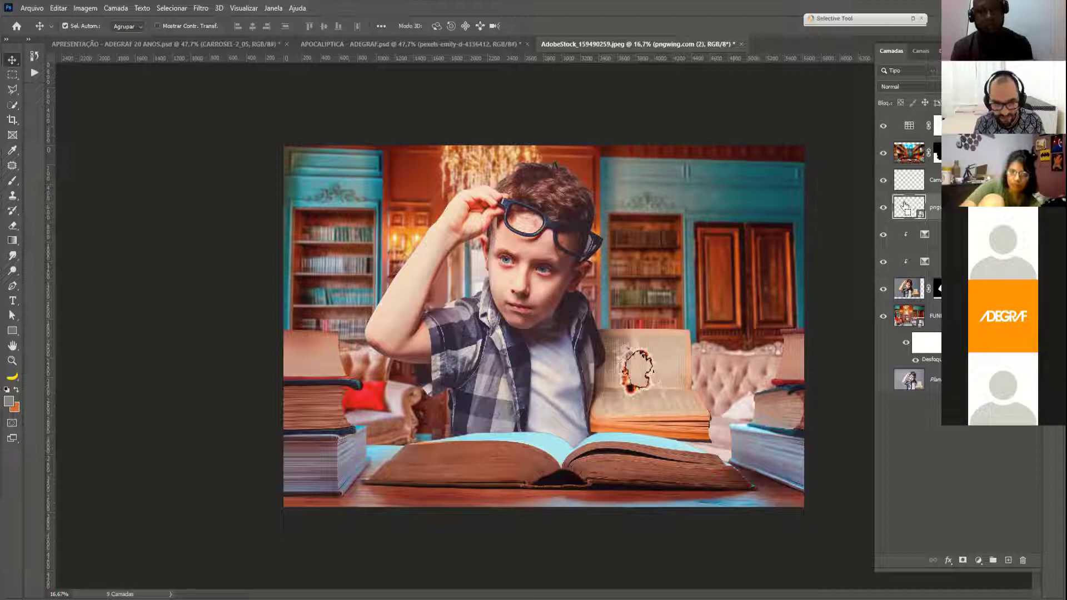
{"action": "left_click", "coordinate": [905, 207], "text": "ctrl"}
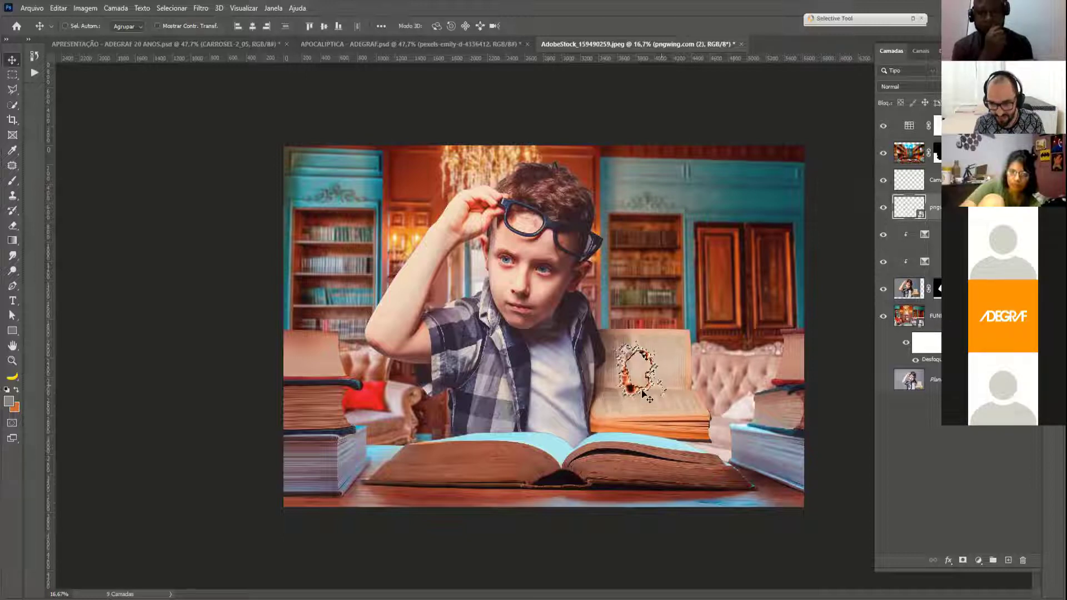
- Hide the burnt-hole image layer and rename the empty layer above it as FOGO
{"action": "left_click", "coordinate": [884, 208]}
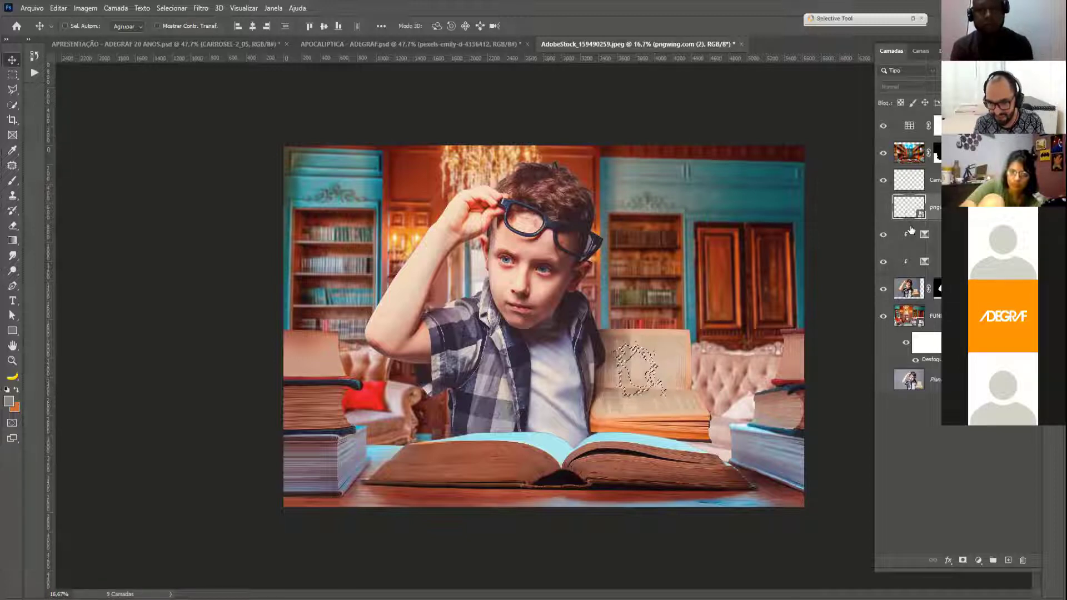
{"action": "left_click", "coordinate": [883, 207]}
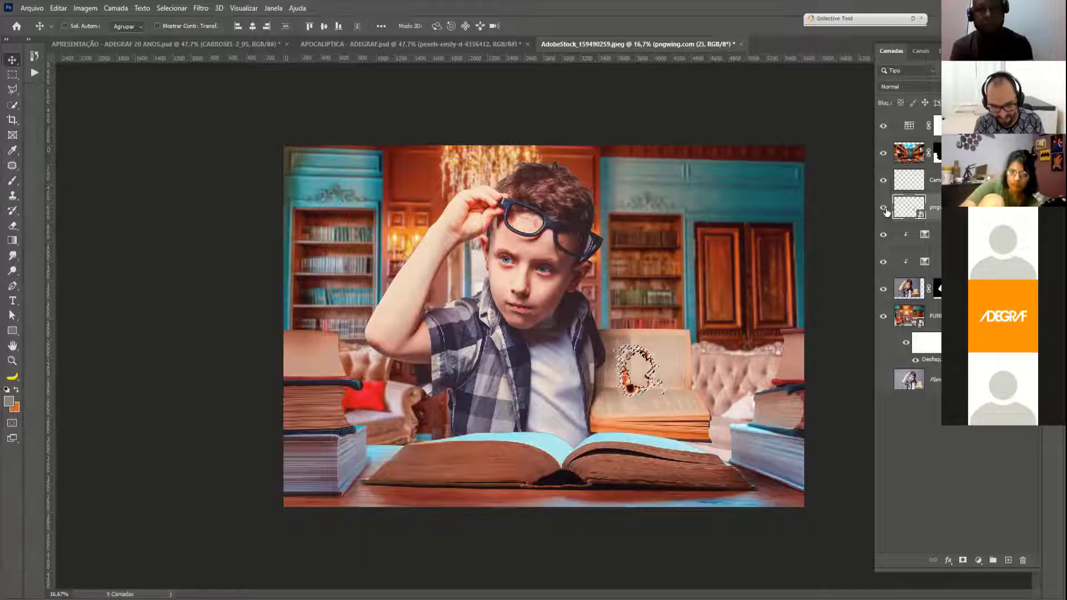
{"action": "left_click", "coordinate": [884, 207]}
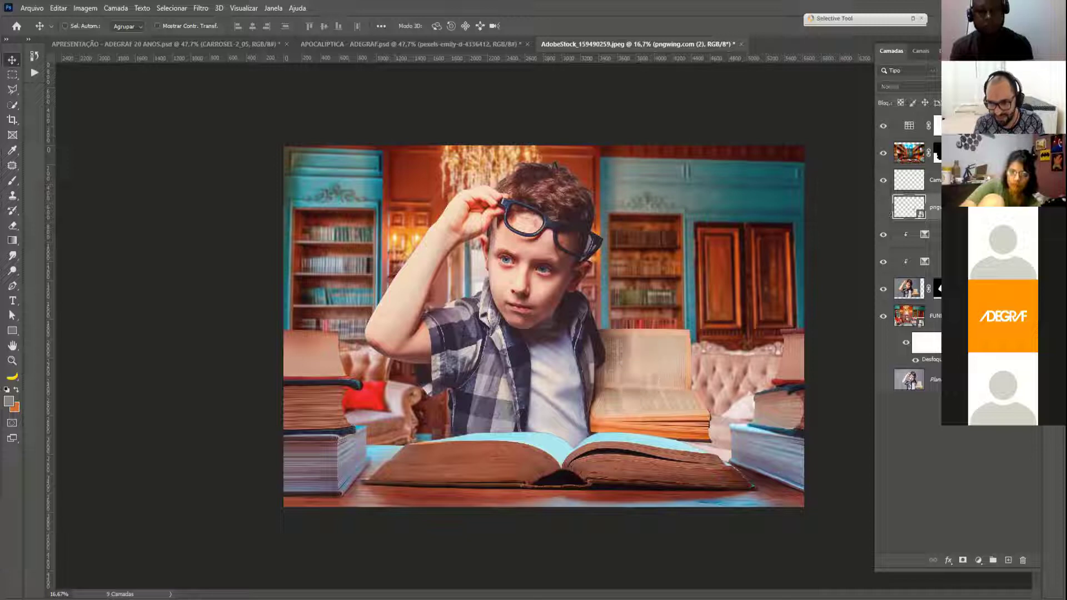
{"action": "left_click", "coordinate": [943, 180]}
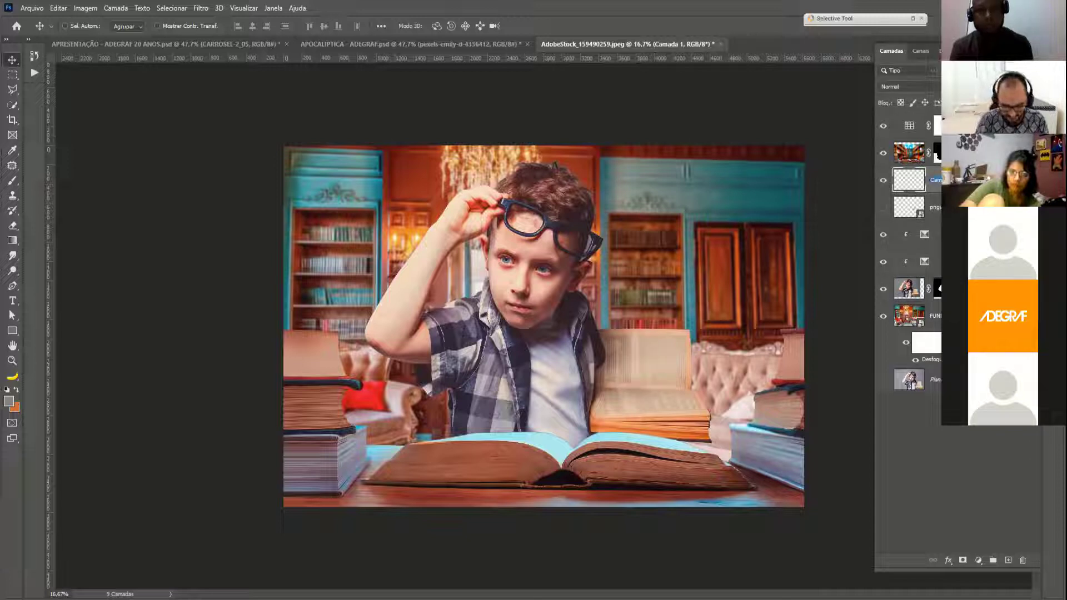
{"action": "type", "text": "FOGO"}
{"action": "key", "text": "Return"}
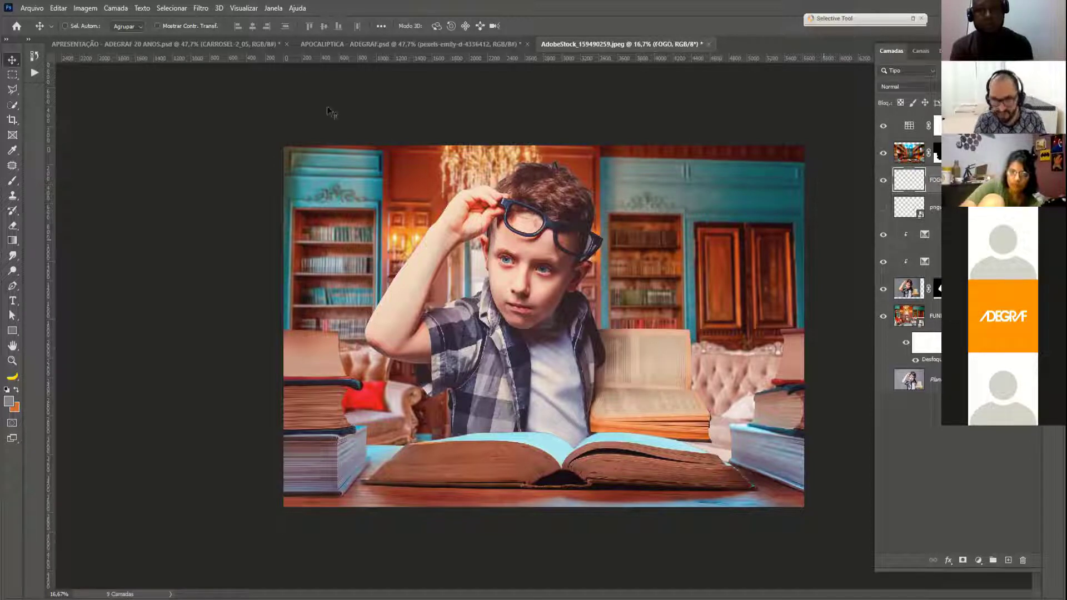
- In Vanishing Point, define a perspective plane over the lower page of the open book behind the boy and adjust its edges to the page
{"action": "left_click", "coordinate": [200, 10]}
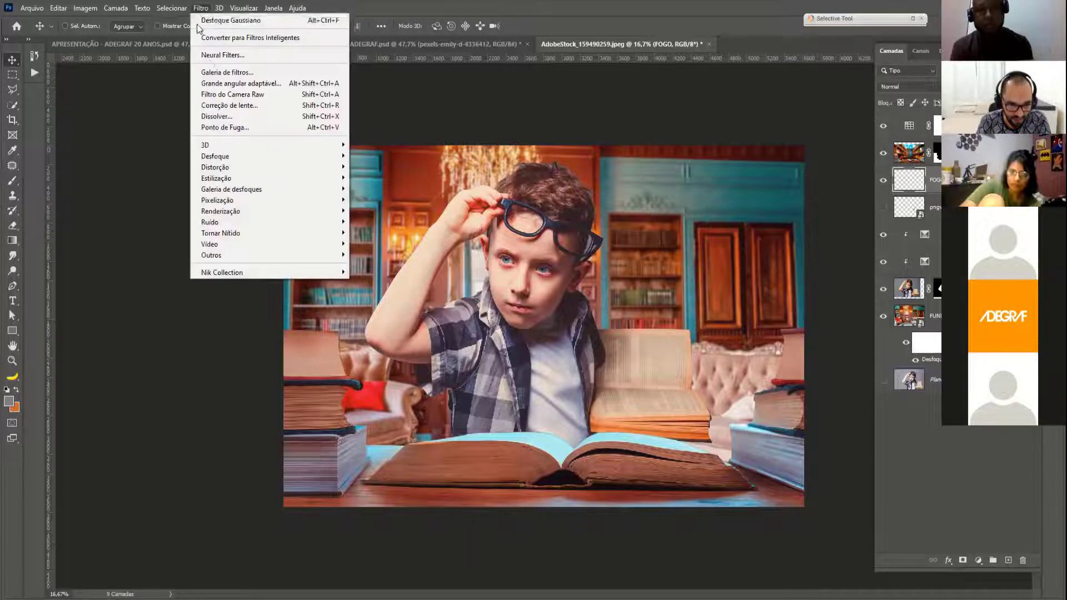
{"action": "left_click", "coordinate": [237, 128]}
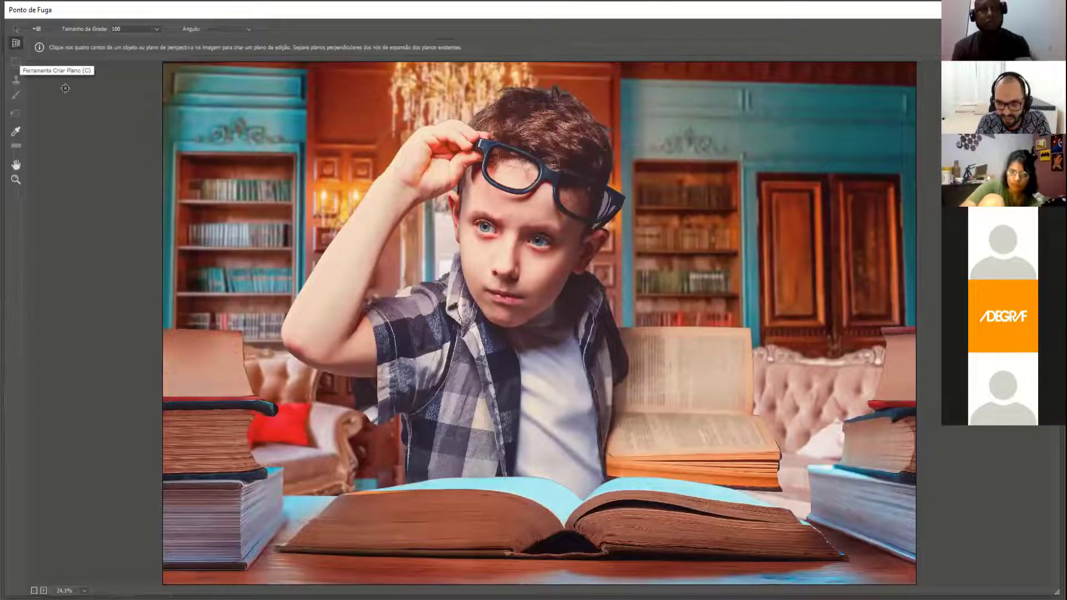
{"action": "left_click", "coordinate": [606, 414]}
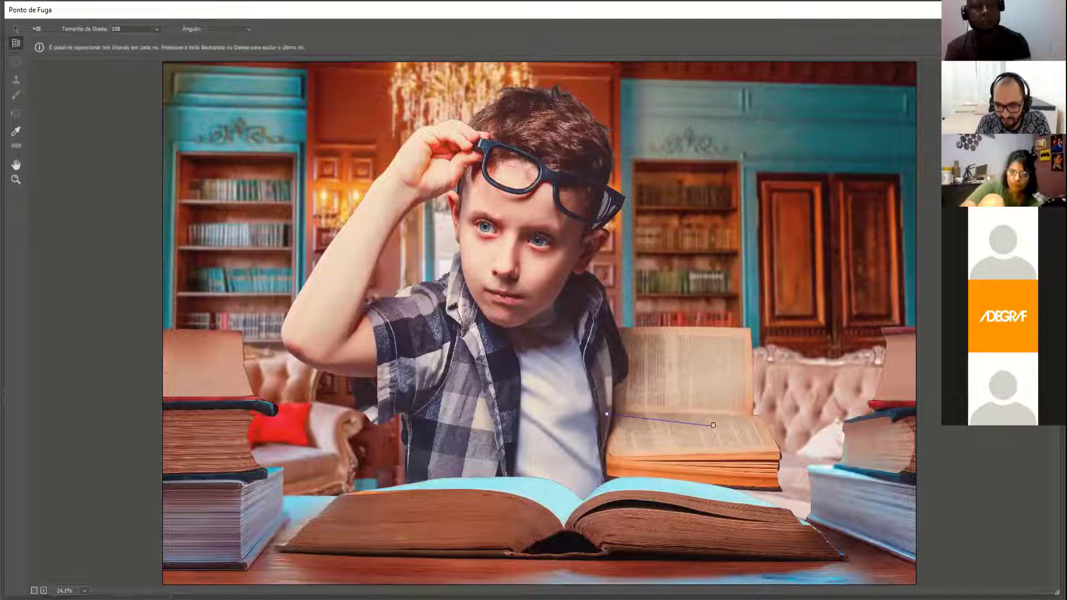
{"action": "left_click", "coordinate": [760, 414]}
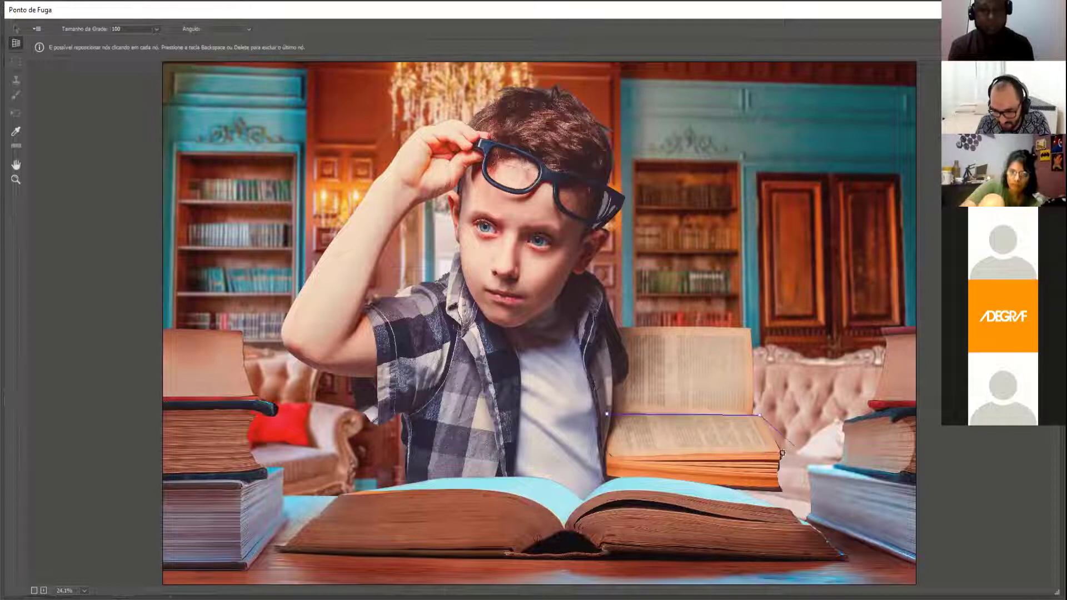
{"action": "left_click", "coordinate": [780, 454]}
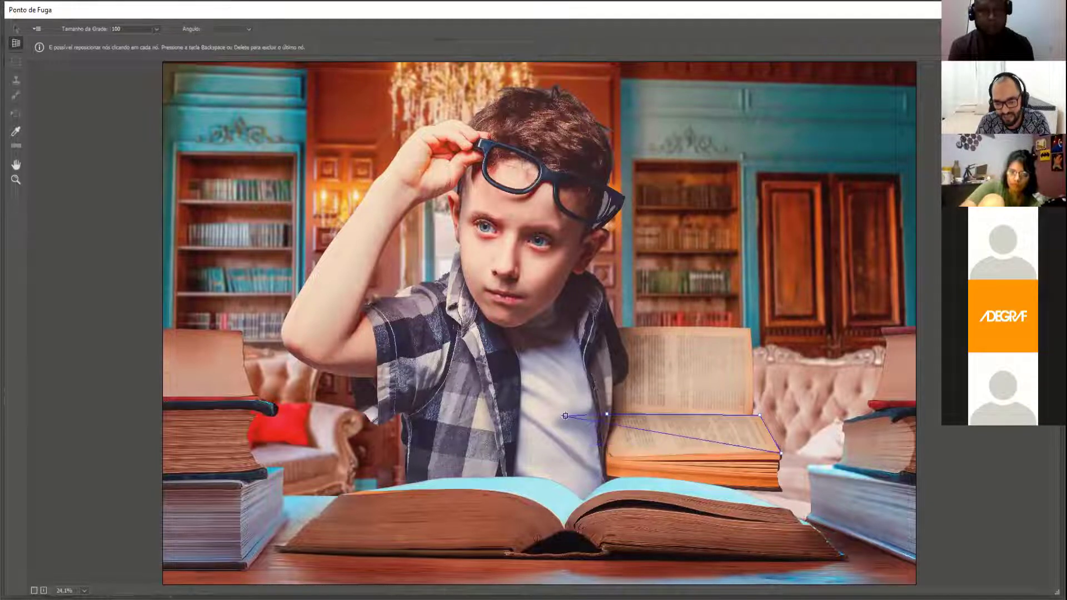
{"action": "left_click", "coordinate": [608, 456]}
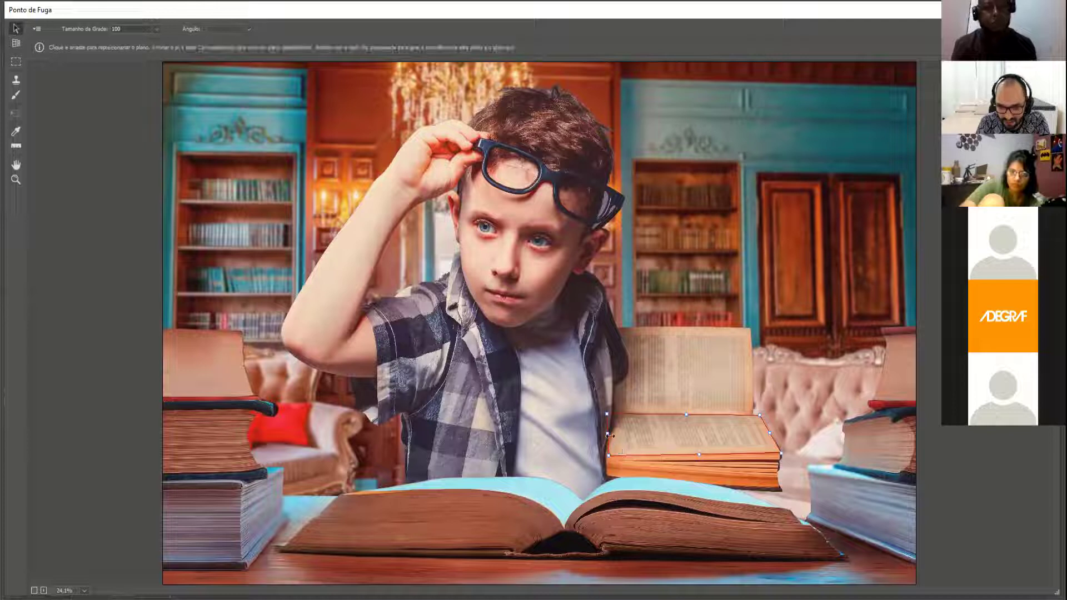
{"action": "left_click_drag", "start_coordinate": [607, 433], "coordinate": [609, 454]}
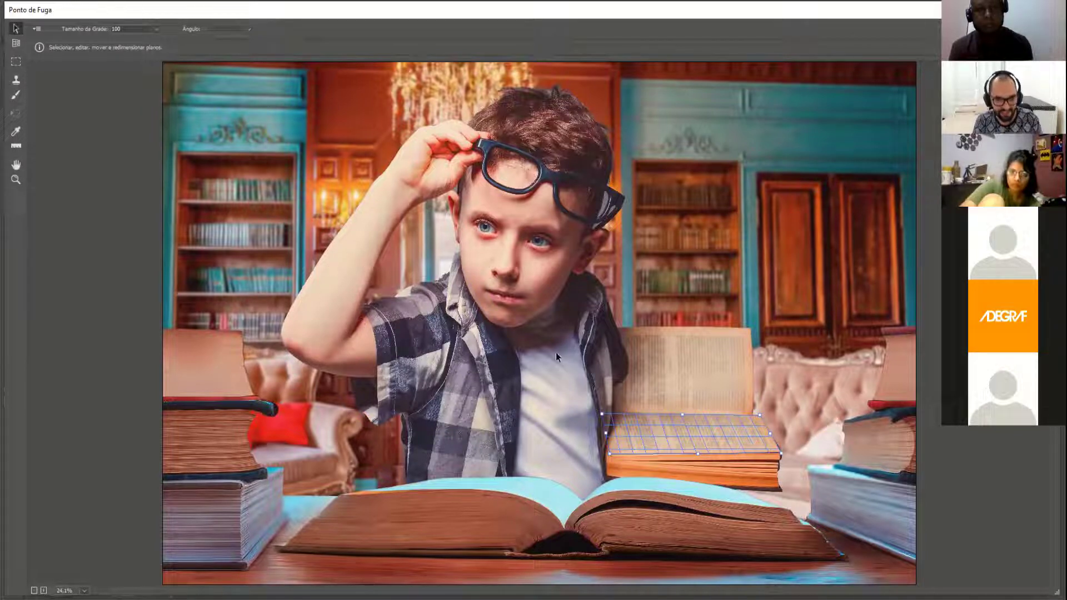
- Paste the burnt hole into the perspective plane, rotate and position it on the book's lower page, and apply the filter
{"action": "key", "text": "ctrl+v"}
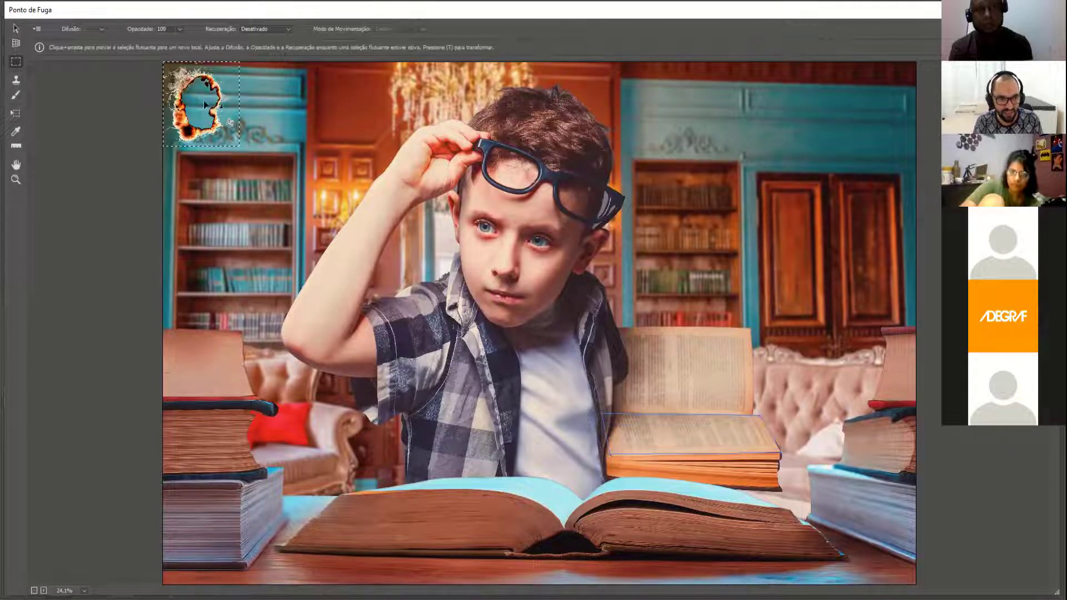
{"action": "left_click_drag", "start_coordinate": [205, 105], "coordinate": [683, 447]}
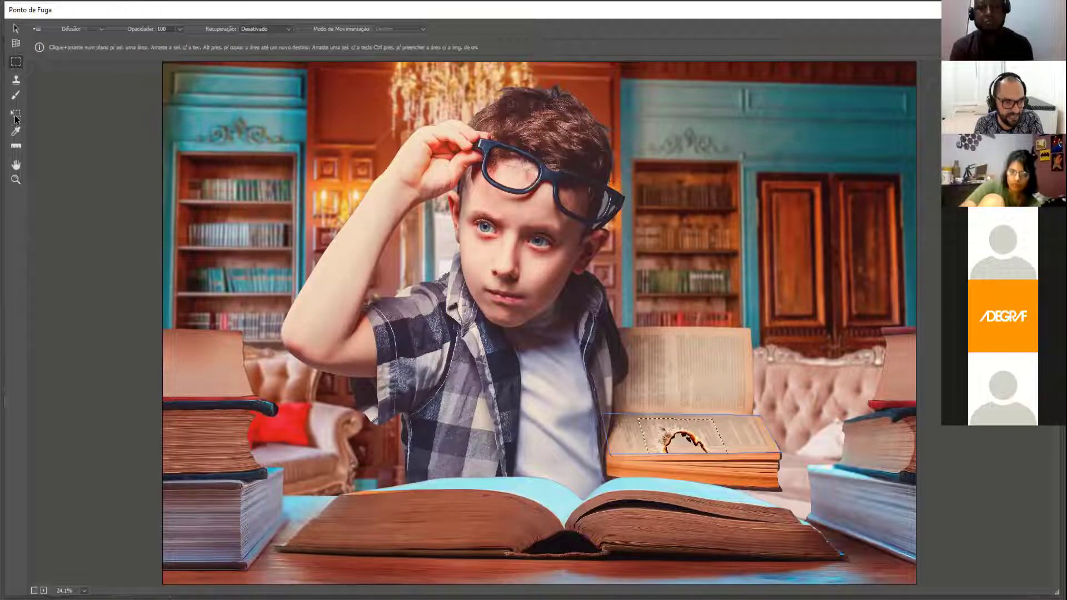
{"action": "left_click", "coordinate": [16, 114]}
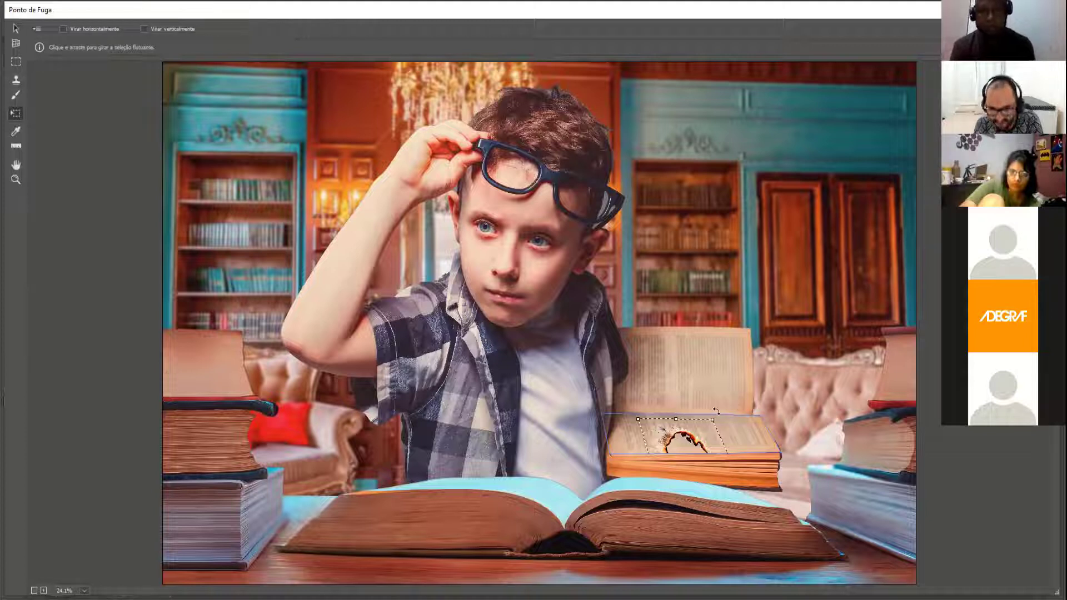
{"action": "left_click_drag", "start_coordinate": [716, 412], "coordinate": [580, 391]}
{"action": "mouse_move", "coordinate": [672, 429]}
{"action": "left_mouse_down"}
{"action": "mouse_move", "coordinate": [666, 417]}
{"action": "mouse_move", "coordinate": [665, 435]}
{"action": "mouse_move", "coordinate": [649, 429]}
{"action": "mouse_move", "coordinate": [661, 442]}
{"action": "mouse_move", "coordinate": [657, 408]}
{"action": "mouse_move", "coordinate": [658, 427]}
{"action": "mouse_move", "coordinate": [713, 428]}
{"action": "mouse_move", "coordinate": [698, 431]}
{"action": "left_mouse_up"}
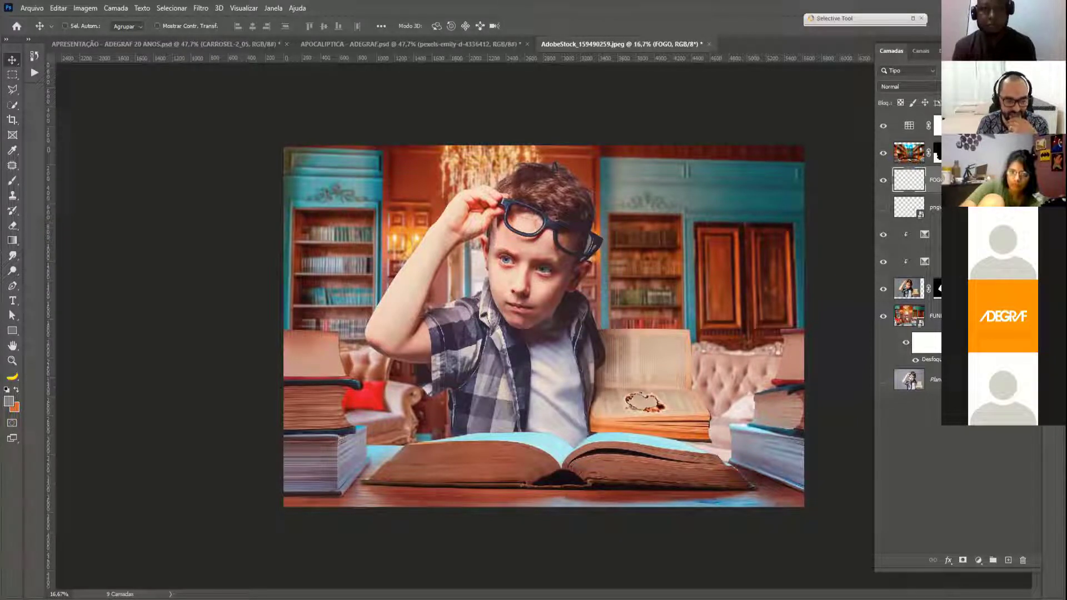
- Compare the page with and without the burnt hole, then set the FOGO layer's blending mode to Multiplicação
{"action": "left_click", "coordinate": [885, 182]}
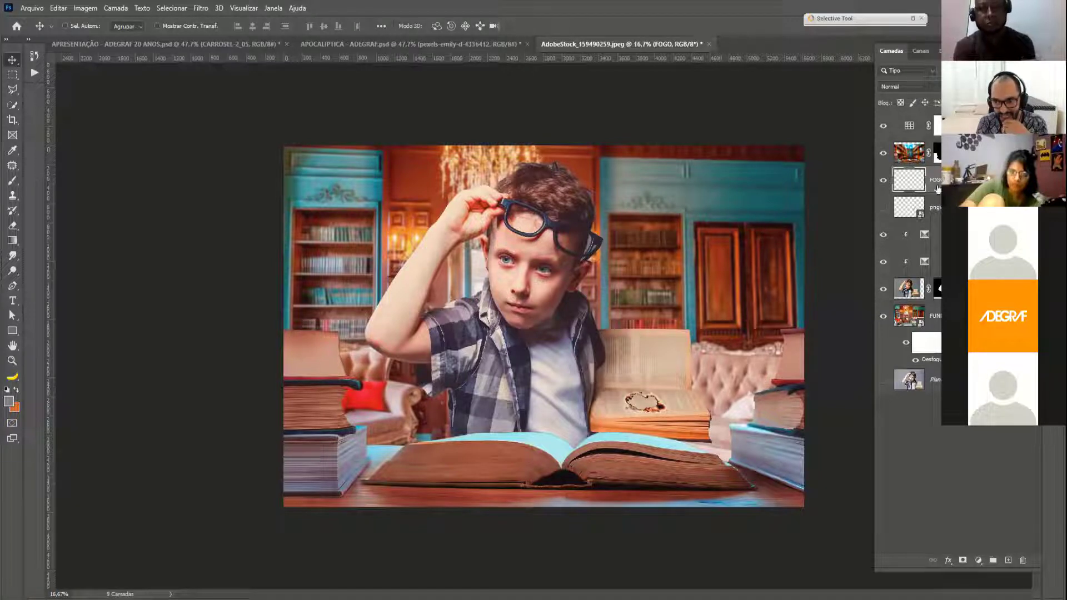
{"action": "left_click", "coordinate": [884, 183]}
{"action": "scroll", "coordinate": [674, 415], "scroll_direction": "up", "scroll_amount": 2}
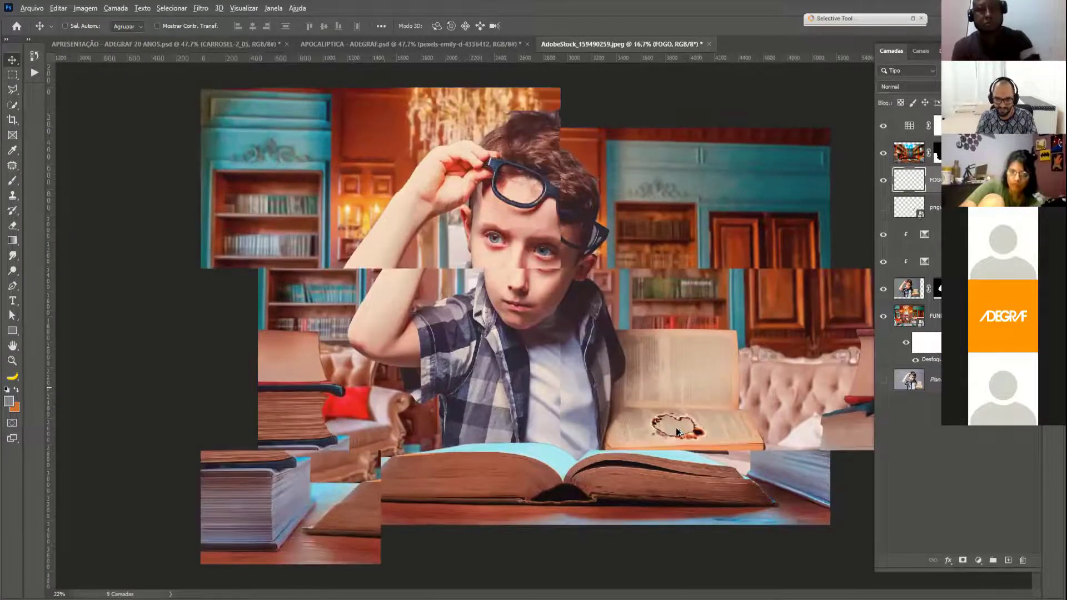
{"action": "scroll", "coordinate": [706, 442], "scroll_direction": "up", "scroll_amount": 2}
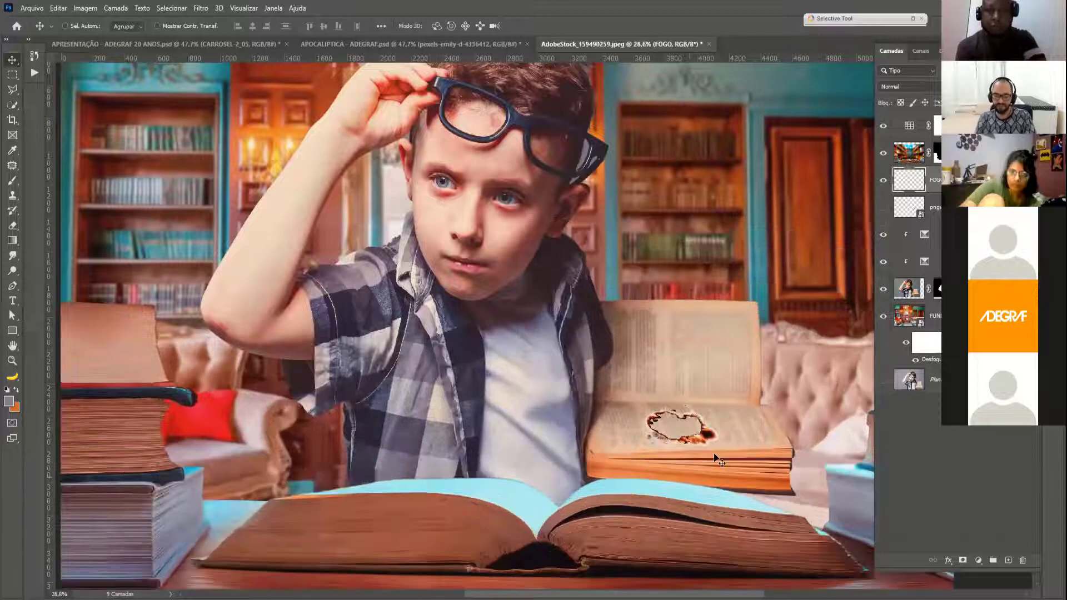
{"action": "scroll", "coordinate": [690, 454], "scroll_direction": "up", "scroll_amount": 1}
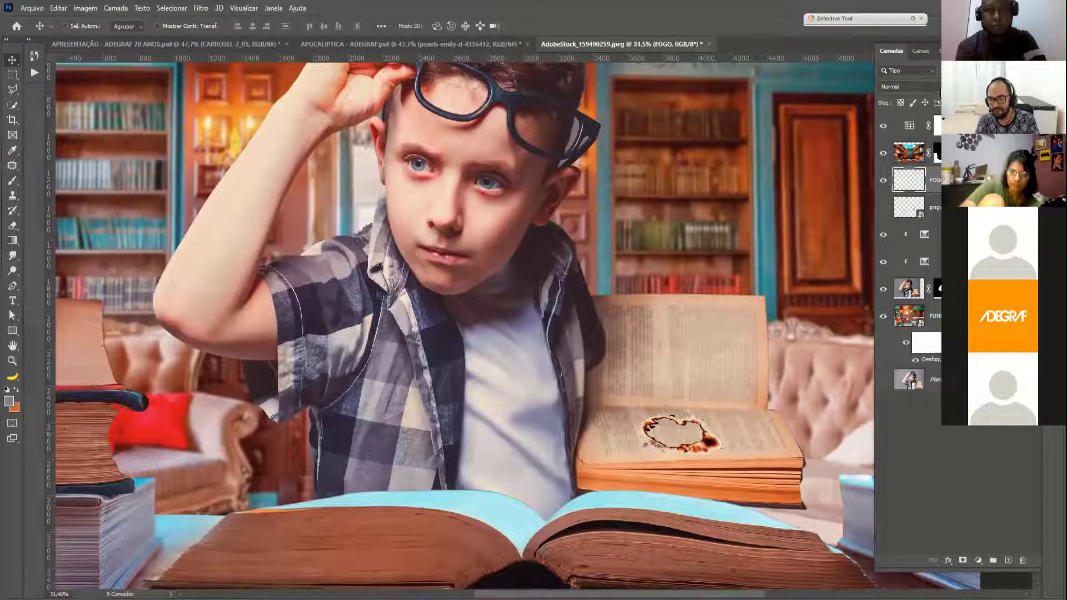
{"action": "left_click", "coordinate": [906, 87]}
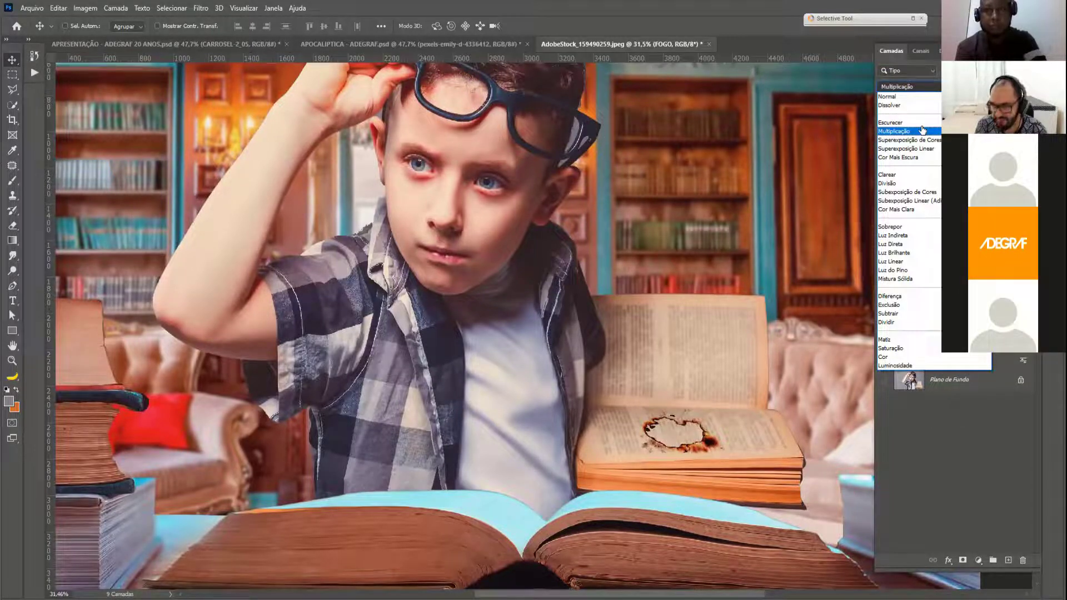
{"action": "key", "text": "Escape"}
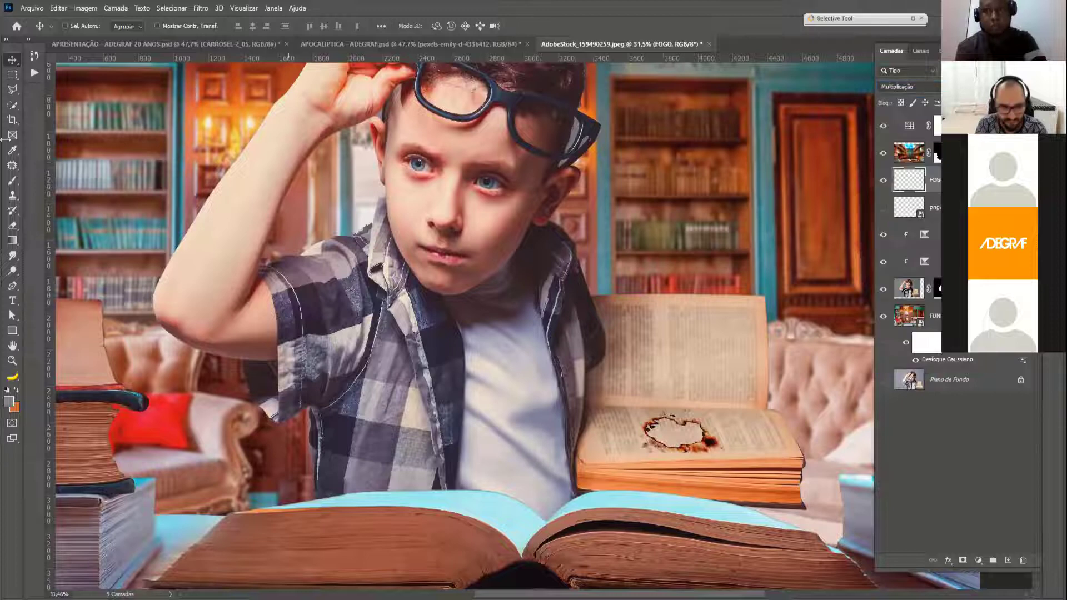
- Place the Pure Fire image as an embedded object and scale it to about 46.5% over the open book behind the boy
{"action": "left_click", "coordinate": [32, 9]}
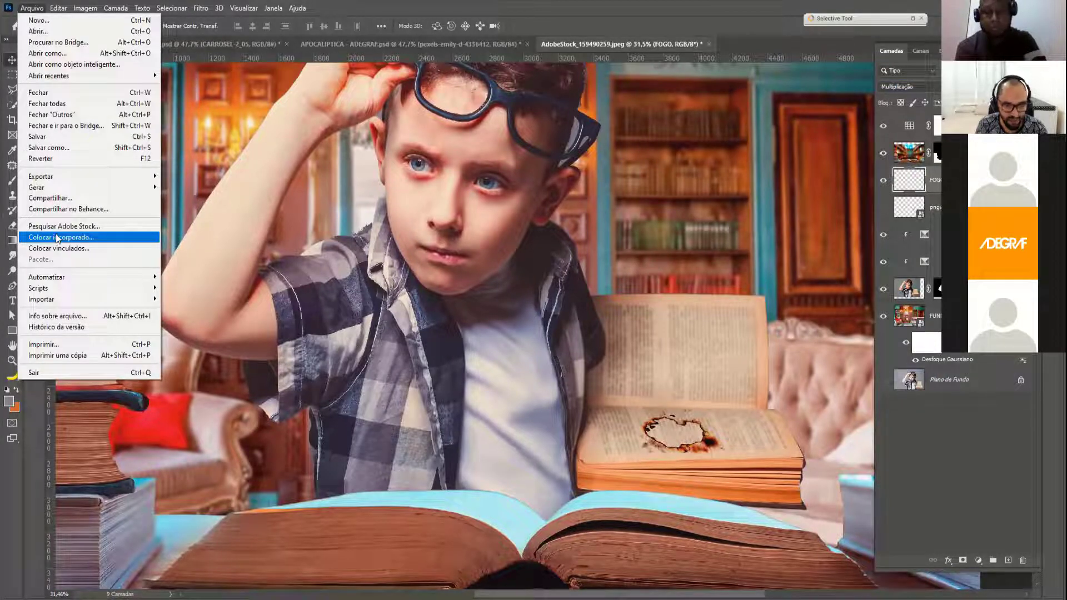
{"action": "left_click", "coordinate": [97, 242]}
{"action": "double_click", "coordinate": [647, 308]}
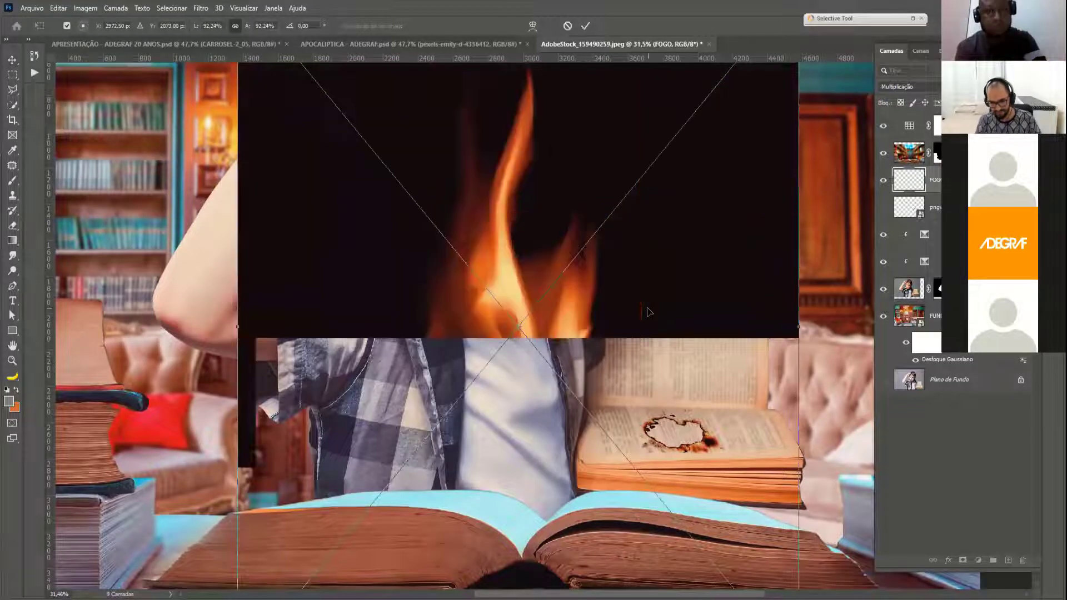
{"action": "left_click_drag", "start_coordinate": [648, 395], "coordinate": [744, 325]}
{"action": "left_click_drag", "start_coordinate": [597, 405], "coordinate": [600, 390]}
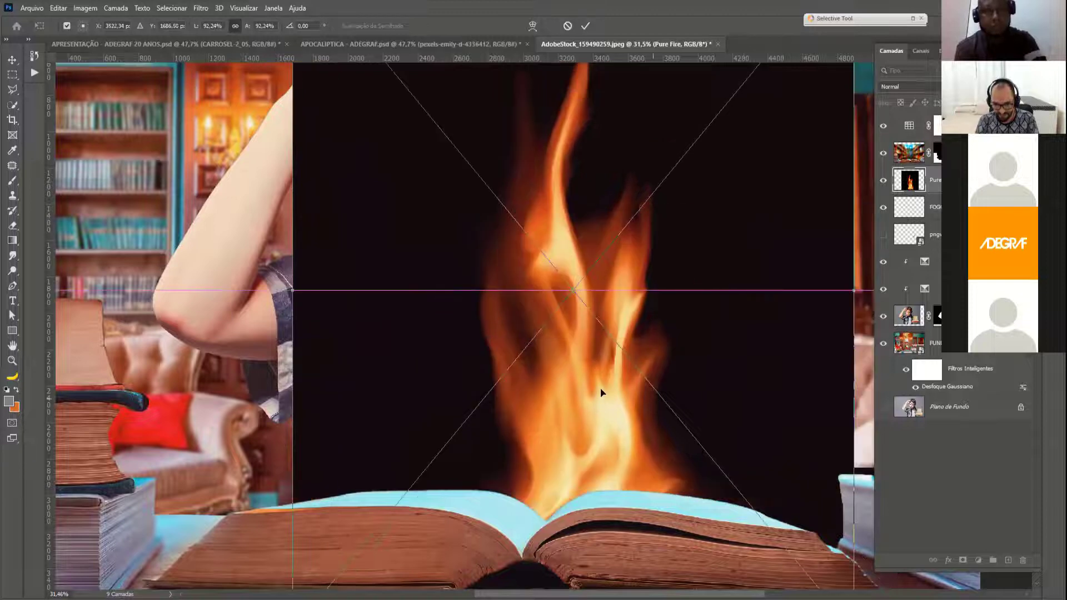
{"action": "scroll", "coordinate": [601, 393], "scroll_direction": "down", "scroll_amount": 5}
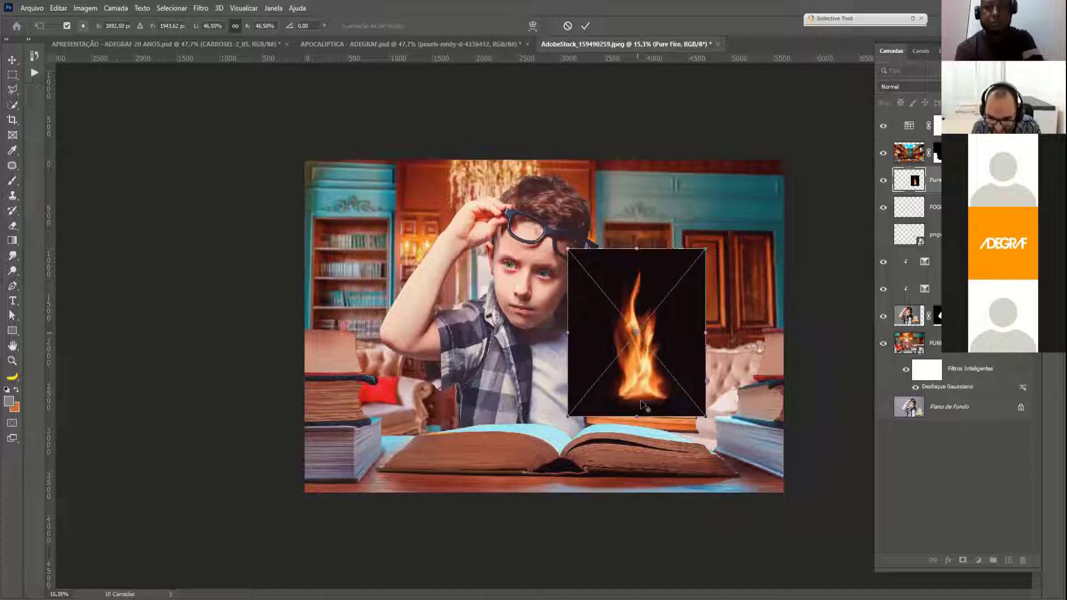
- Move the fire's transform reference point to the flame's base, set its blending mode to Divisão, and apply the placement
{"action": "left_click", "coordinate": [641, 401], "text": "alt"}
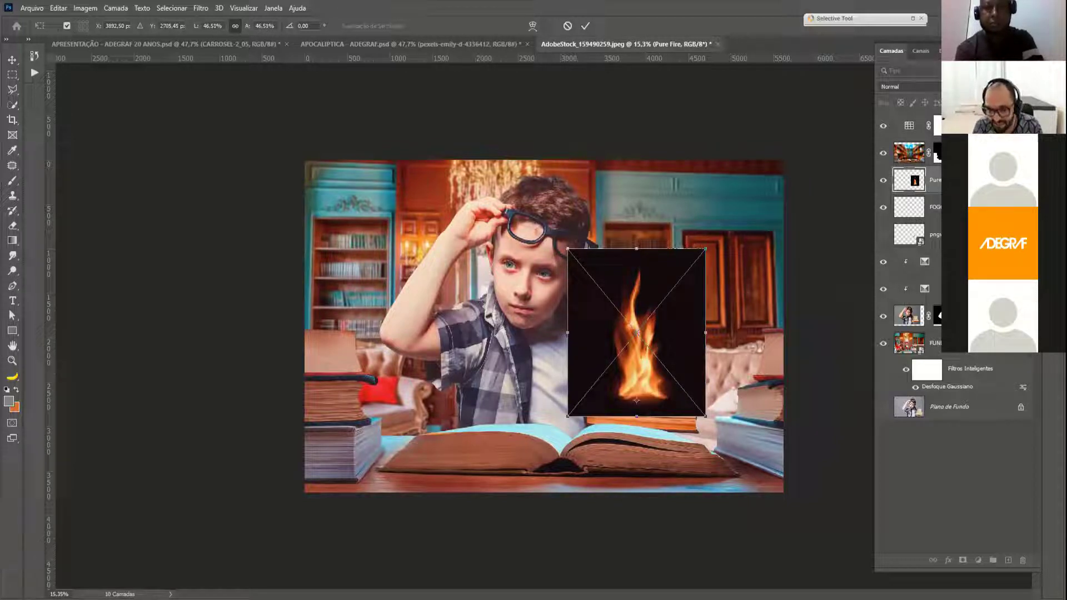
{"action": "key", "text": "8"}
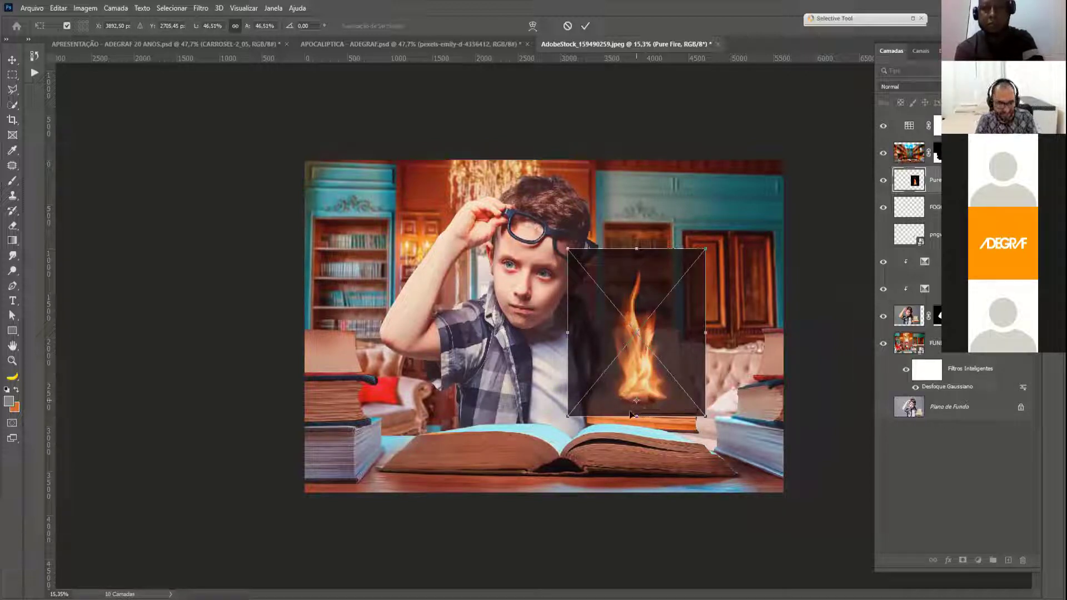
{"action": "left_click_drag", "start_coordinate": [636, 400], "coordinate": [636, 408]}
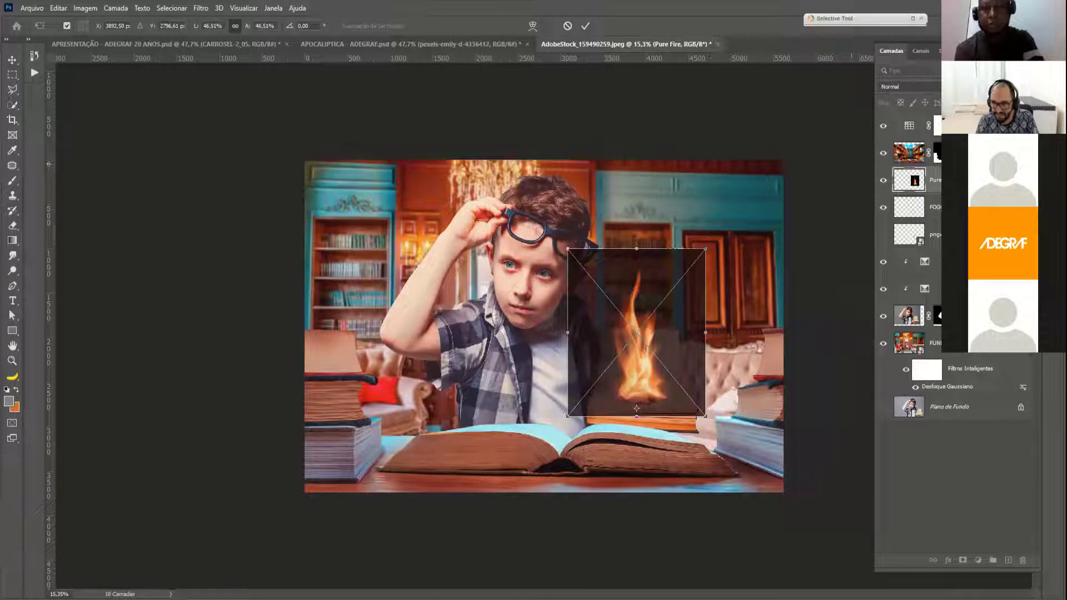
{"action": "left_click", "coordinate": [930, 86]}
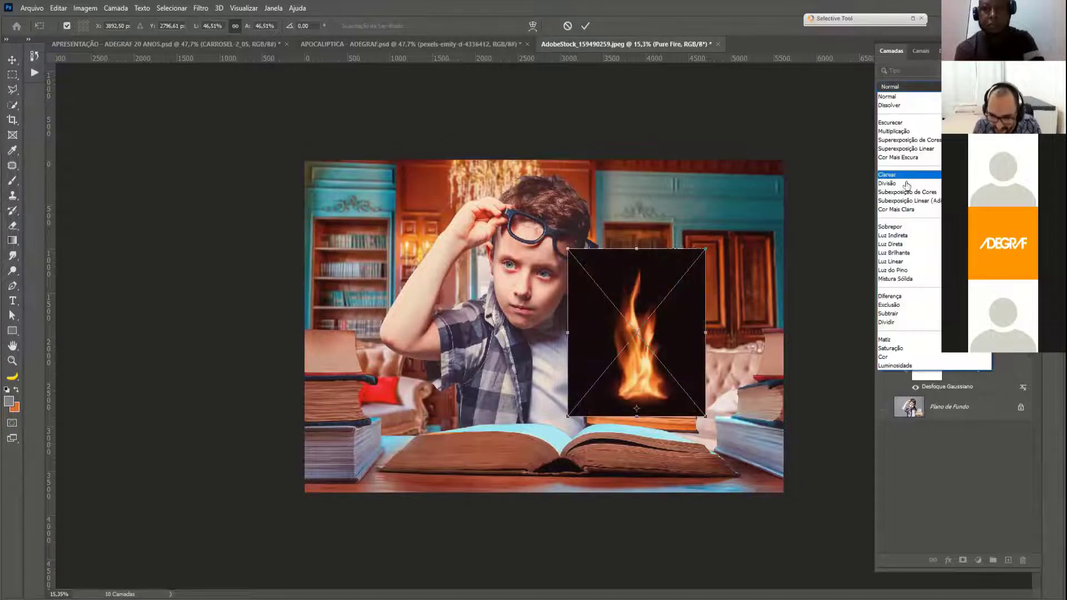
{"action": "left_click", "coordinate": [907, 184]}
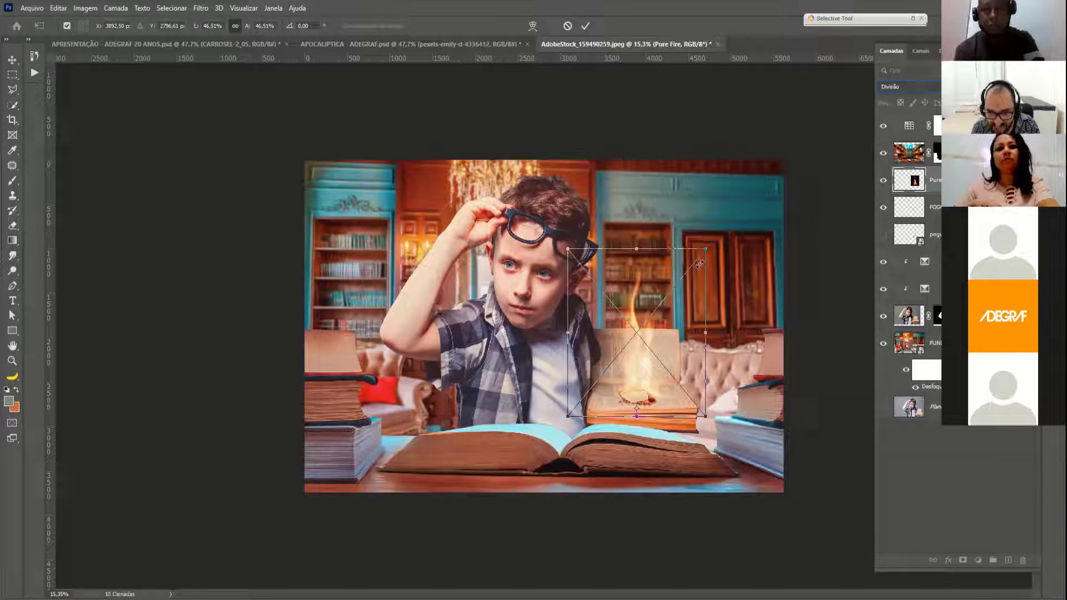
{"action": "key", "text": "Return"}
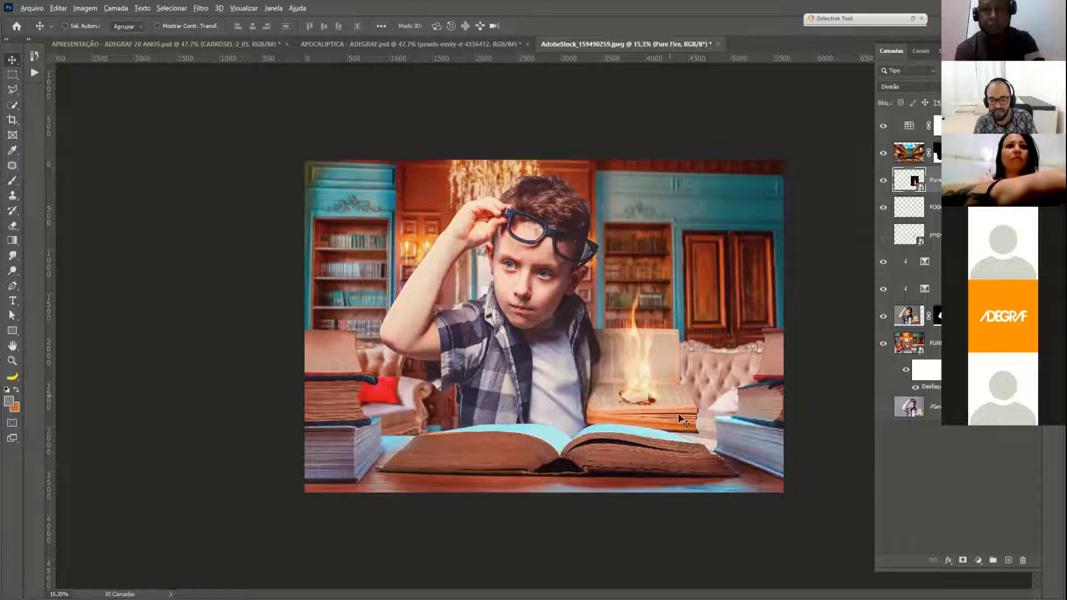
- Add an empty layer above the hidden burnt-hole image and name it QUEIMADO
{"action": "scroll", "coordinate": [667, 400], "scroll_direction": "up", "scroll_amount": 1}
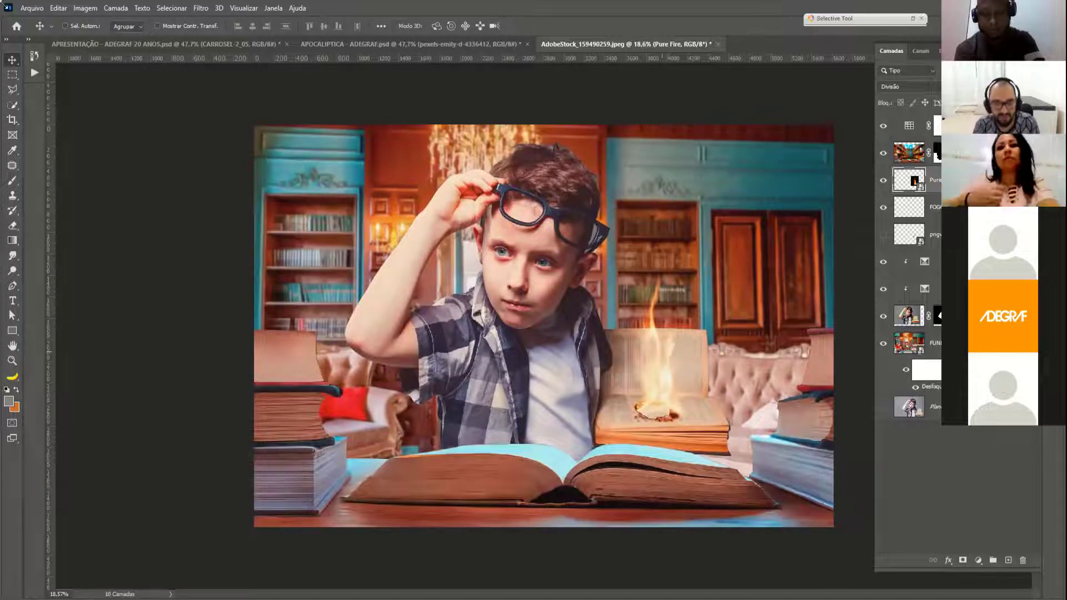
{"action": "key", "text": "alt+shift+m"}
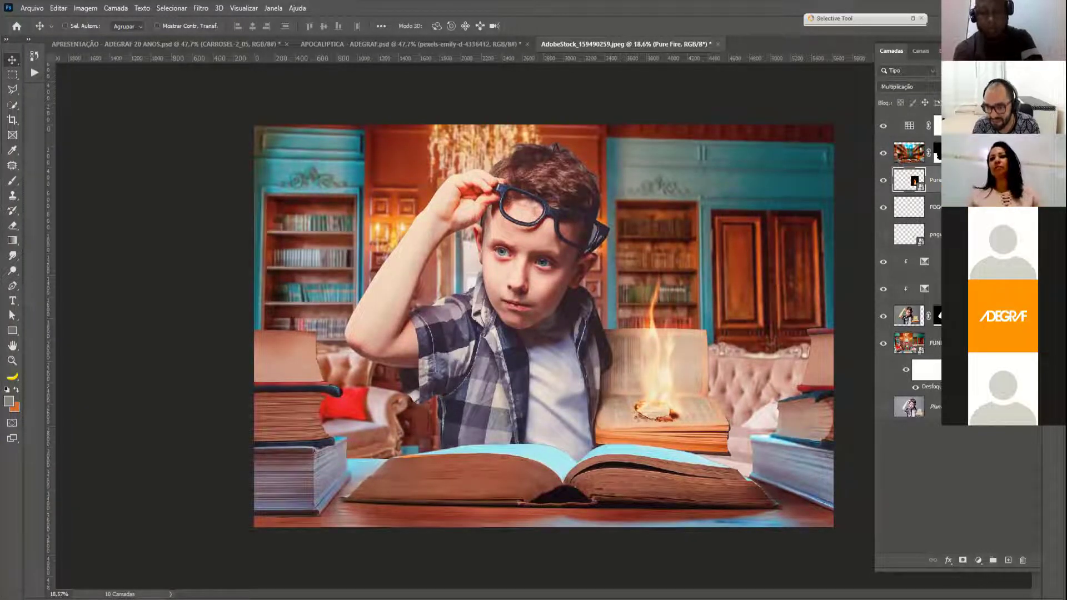
{"action": "key", "text": "alt+bracketleft"}
{"action": "key", "text": "alt+bracketleft"}
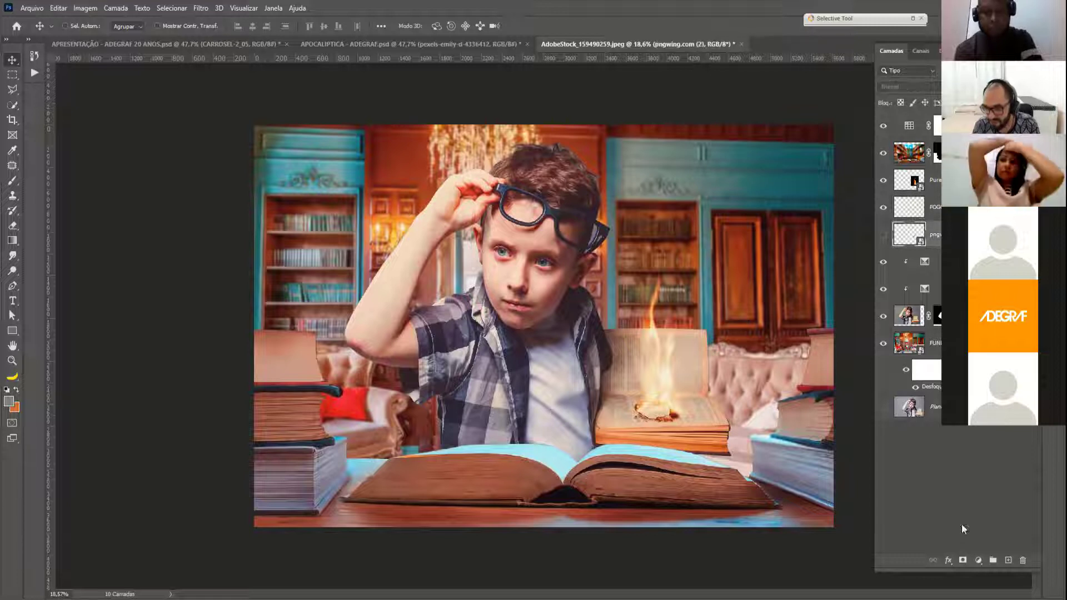
{"action": "left_click", "coordinate": [1010, 562]}
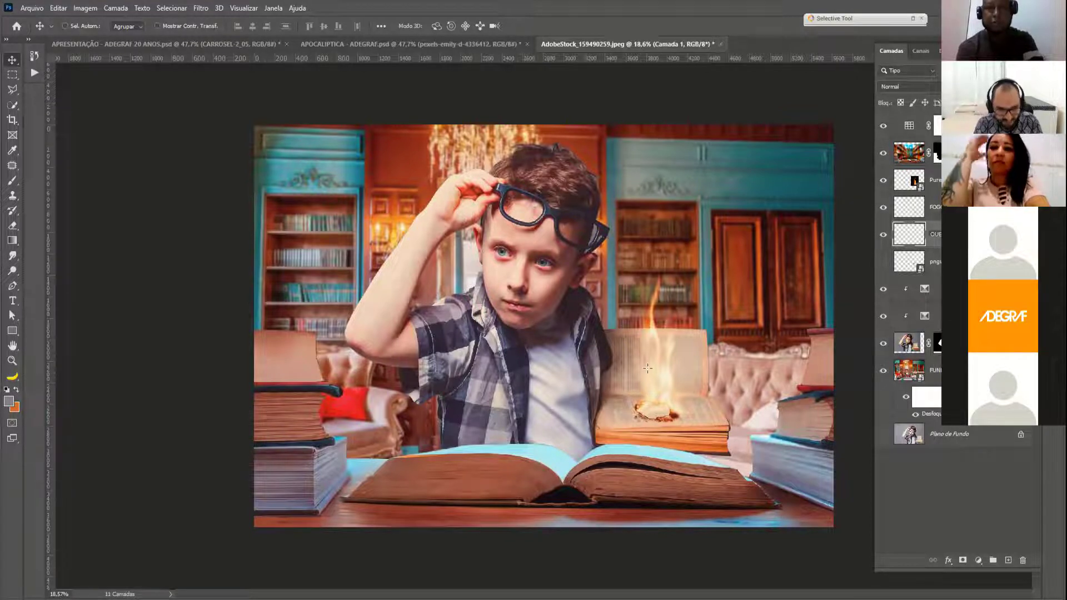
{"action": "key", "text": "Return"}
- Paint a soft black scorch mark on the book page around the flame's base
{"action": "key", "text": "b"}
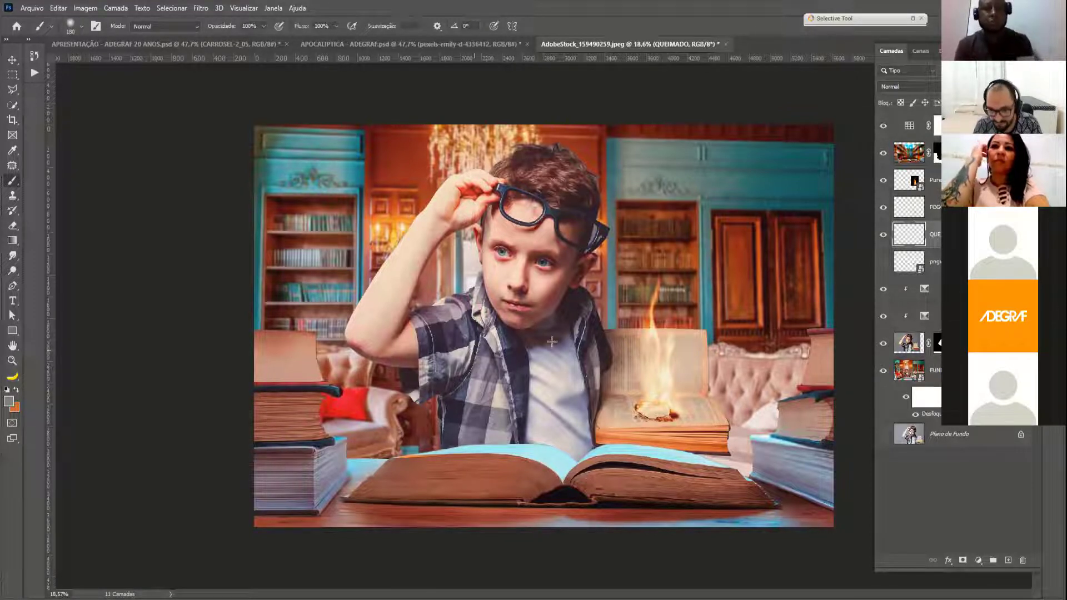
{"action": "key", "text": "d"}
{"action": "mouse_move", "coordinate": [634, 411]}
{"action": "left_mouse_down"}
{"action": "mouse_move", "coordinate": [651, 403]}
{"action": "mouse_move", "coordinate": [674, 412]}
{"action": "mouse_move", "coordinate": [656, 421]}
{"action": "mouse_move", "coordinate": [651, 414]}
{"action": "mouse_move", "coordinate": [678, 411]}
{"action": "mouse_move", "coordinate": [652, 425]}
{"action": "left_mouse_up"}
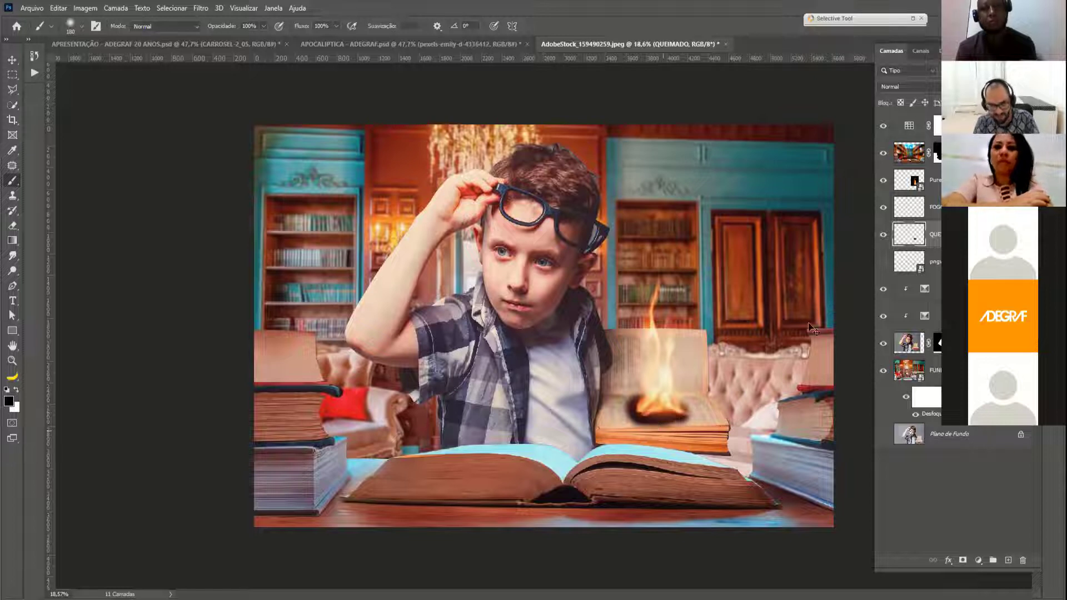
- Free-transform the scorch mark on the book page and set the QUEIMADO layer's blending mode to Sobrepor
{"action": "key", "text": "ctrl+t"}
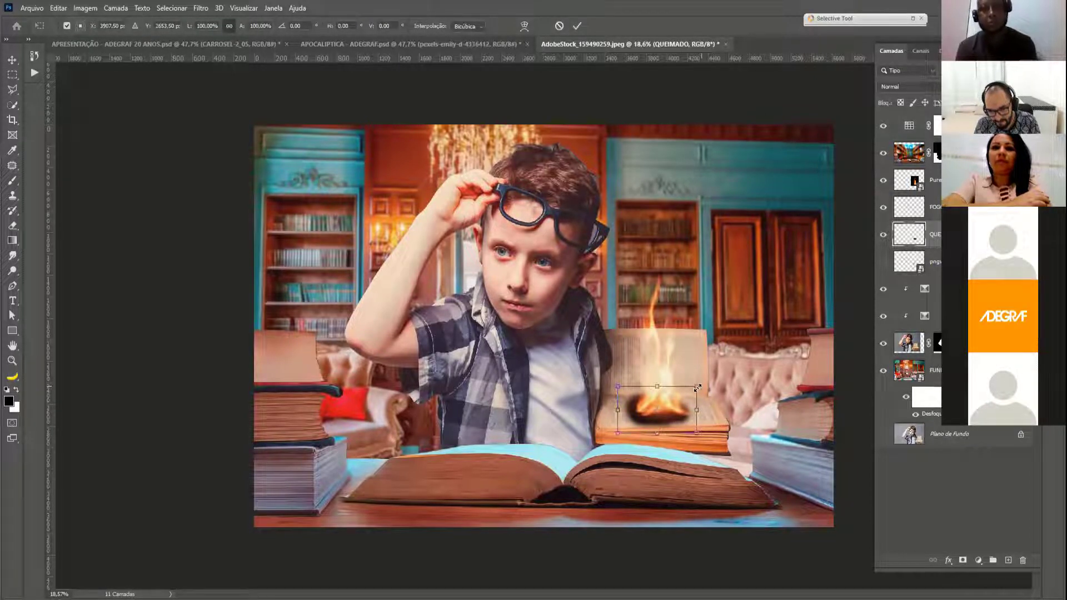
{"action": "left_click", "coordinate": [896, 87]}
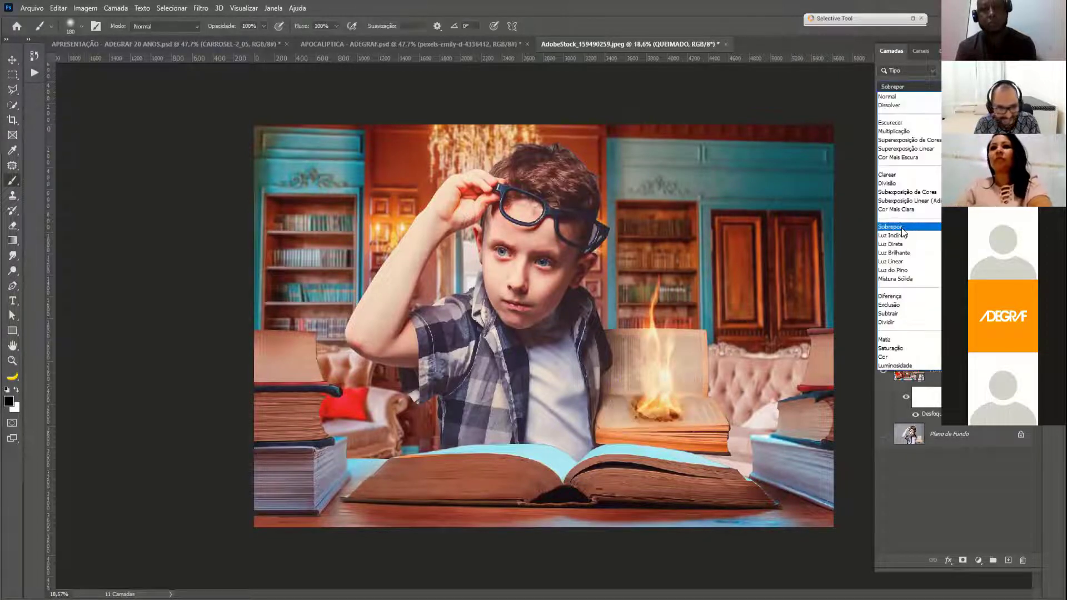
{"action": "left_click", "coordinate": [767, 340]}
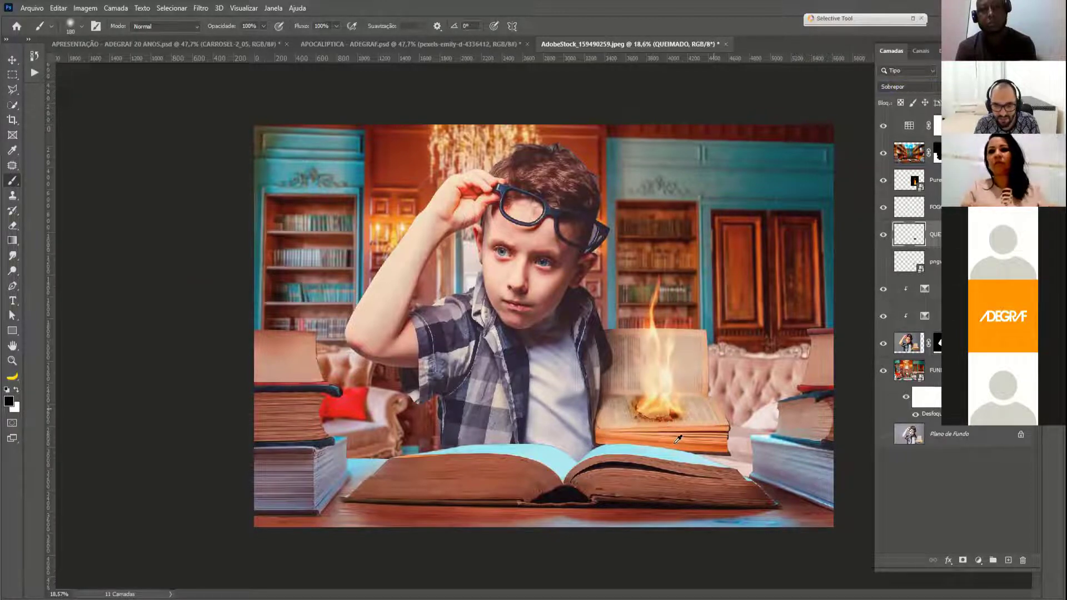
{"action": "scroll", "coordinate": [678, 439], "scroll_direction": "up", "scroll_amount": 2}
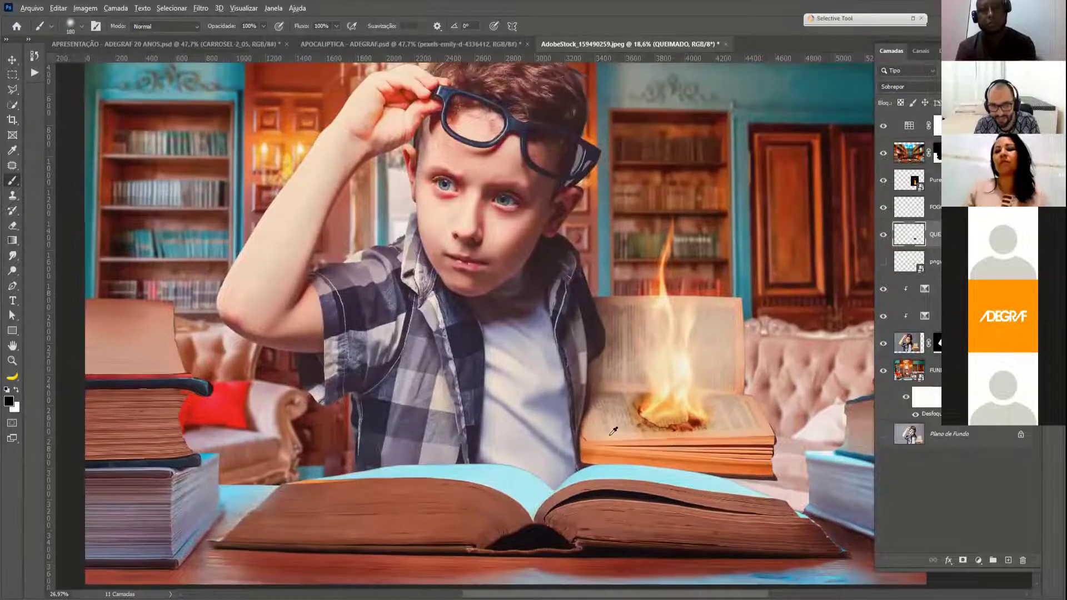
{"action": "scroll", "coordinate": [613, 432], "scroll_direction": "up", "scroll_amount": 2}
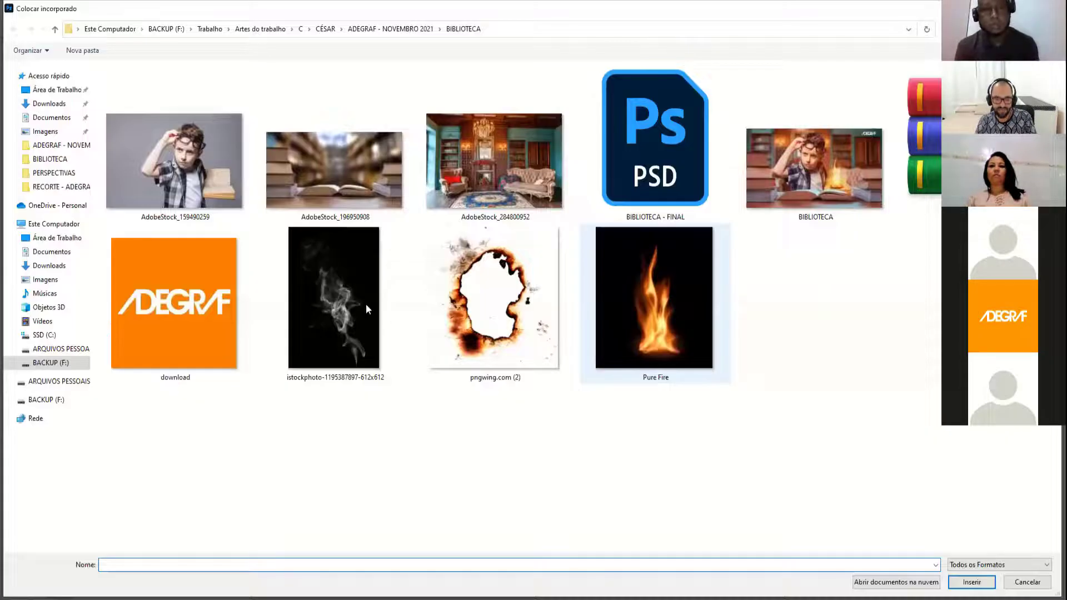
{"action": "left_click", "coordinate": [393, 307]}
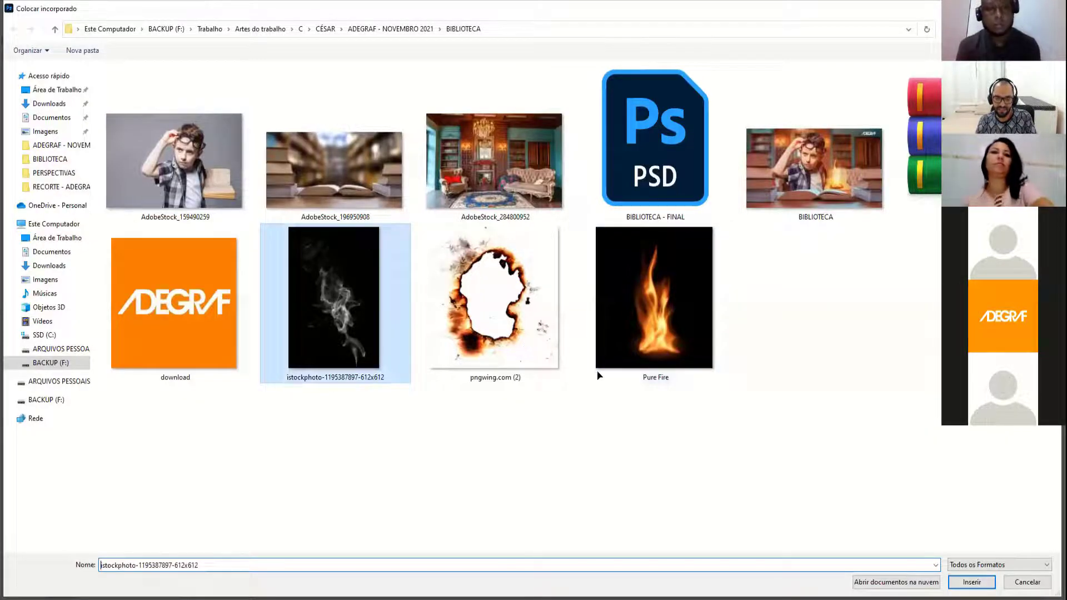
{"action": "key", "text": "Return"}
{"action": "left_click_drag", "start_coordinate": [522, 338], "coordinate": [624, 373]}
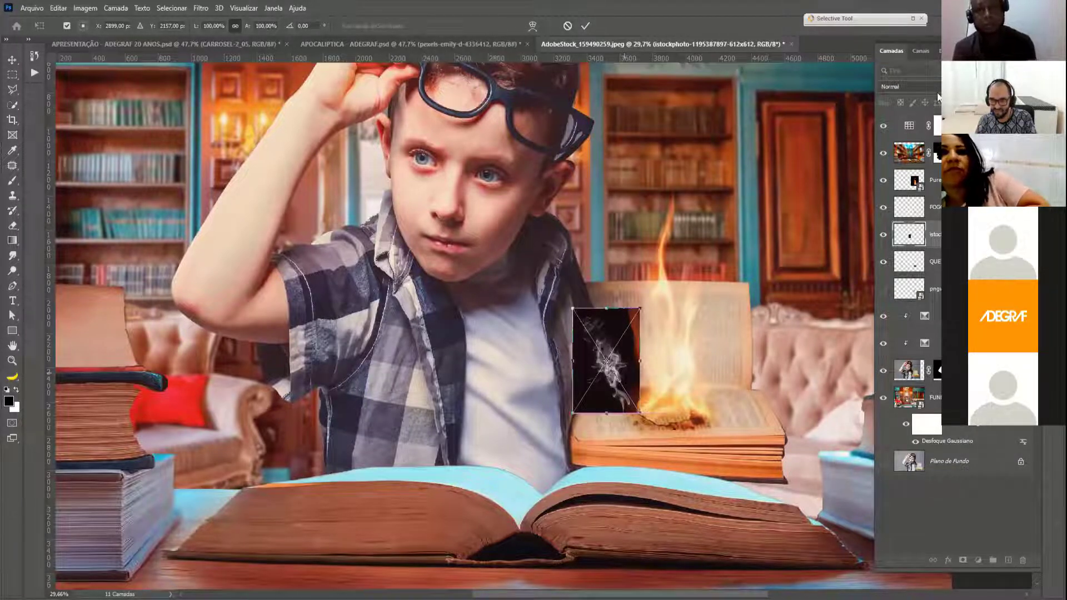
- Set the smoke image's blending mode to Divisão and apply the placement
{"action": "left_click", "coordinate": [906, 87]}
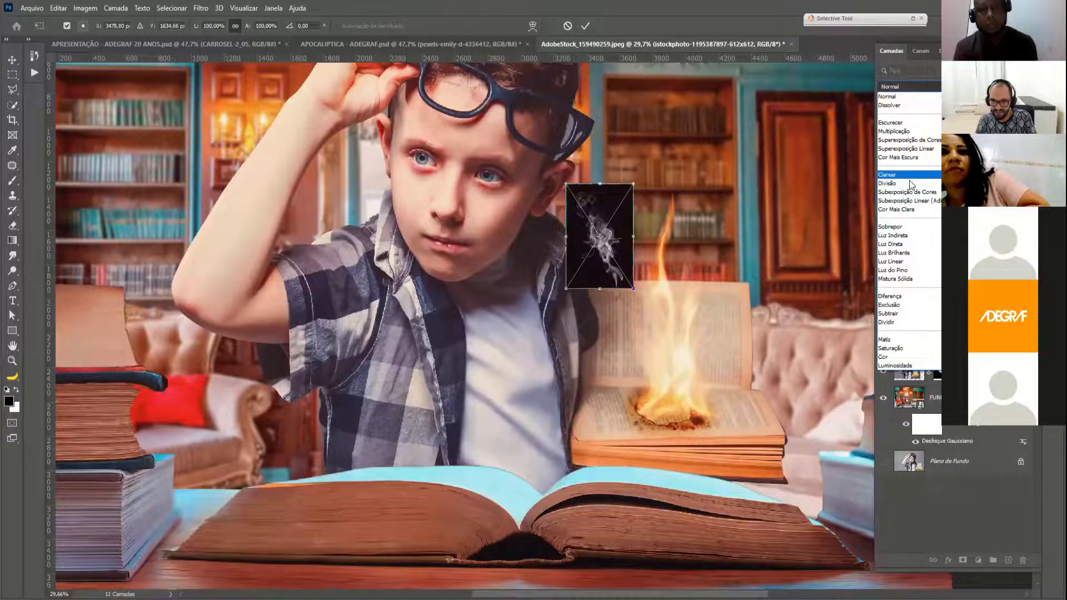
{"action": "left_click", "coordinate": [910, 183]}
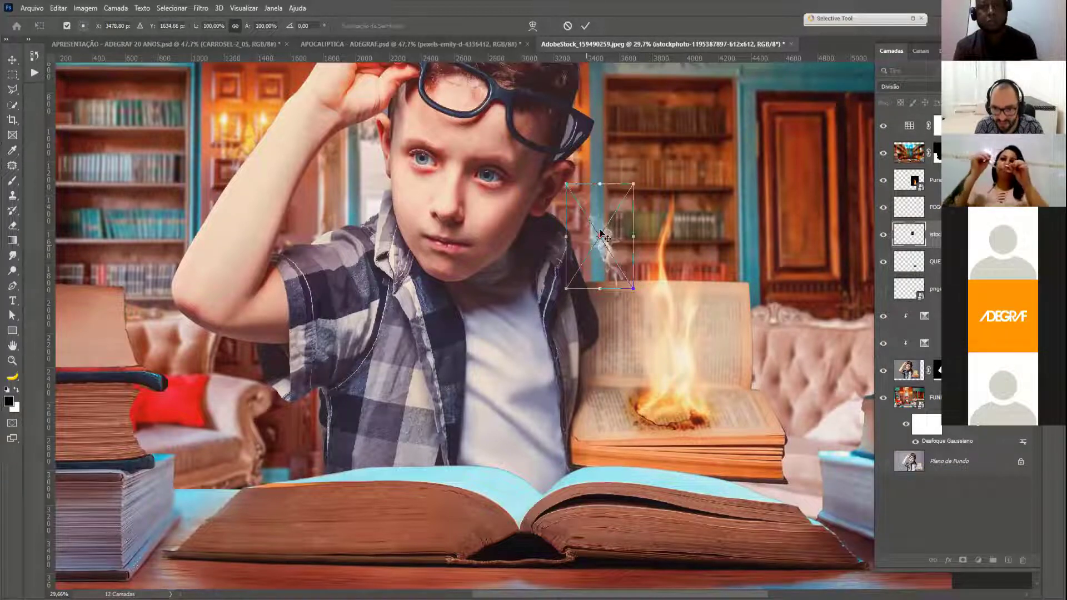
{"action": "key", "text": "Return"}
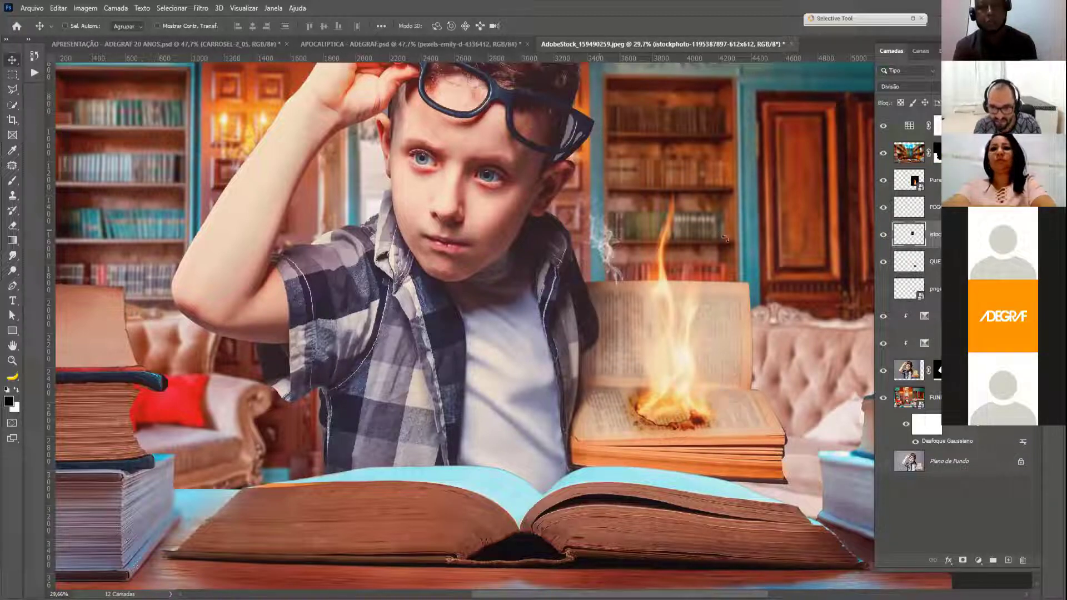
- Rotate the smoke slightly and move it over the flame in front of the upright book page
{"action": "key", "text": "ctrl+t"}
{"action": "left_click_drag", "start_coordinate": [730, 245], "coordinate": [737, 253]}
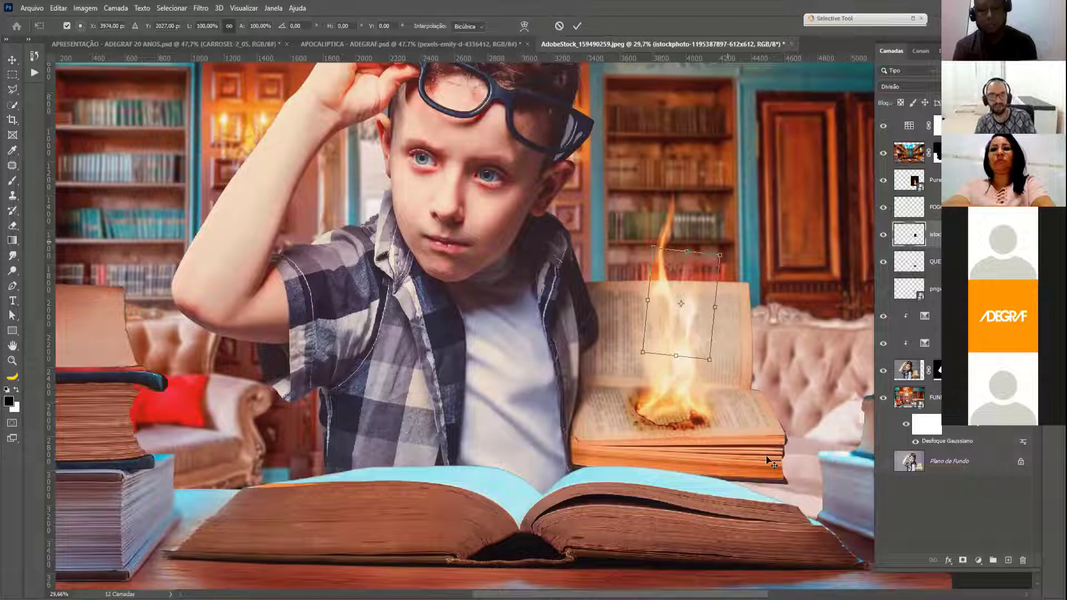
{"action": "key", "text": "Return"}
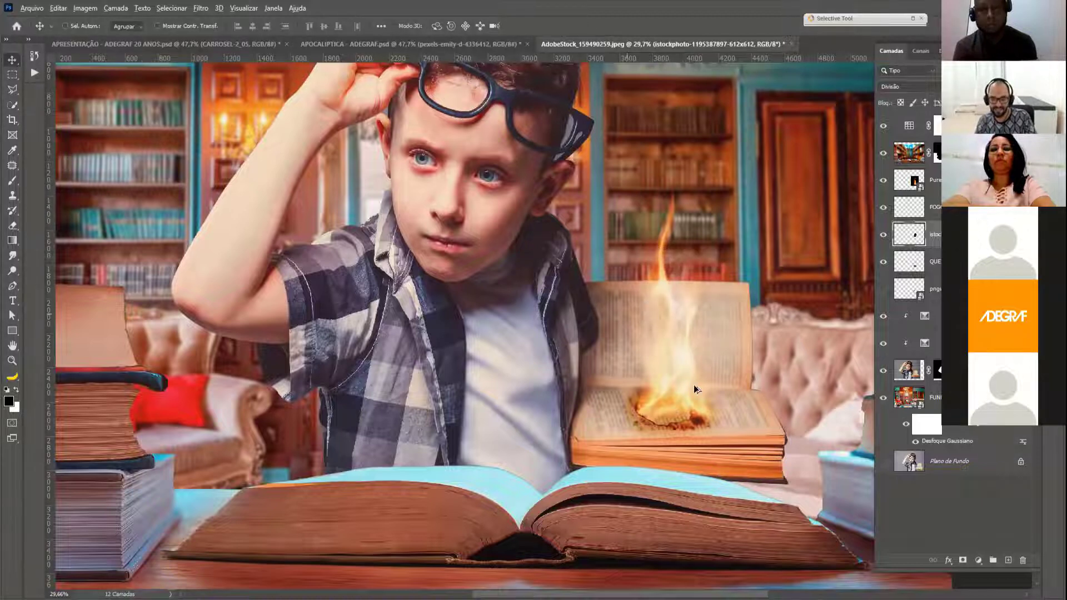
{"action": "scroll", "coordinate": [694, 385], "scroll_direction": "down", "scroll_amount": 1}
{"action": "scroll", "coordinate": [694, 384], "scroll_direction": "down", "scroll_amount": 1}
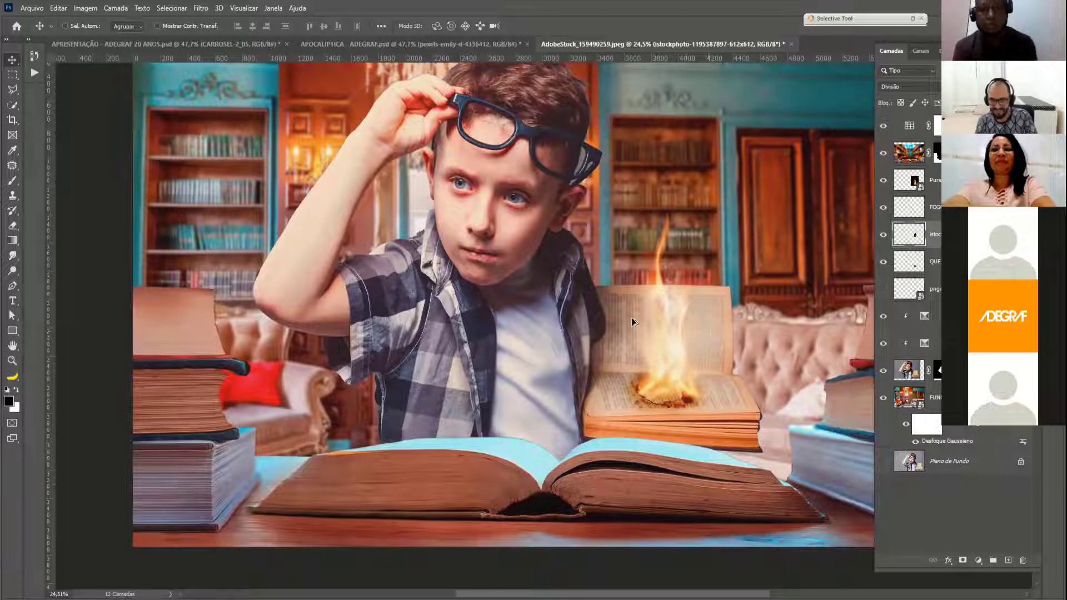
{"action": "scroll", "coordinate": [618, 325], "scroll_direction": "down", "scroll_amount": 4}
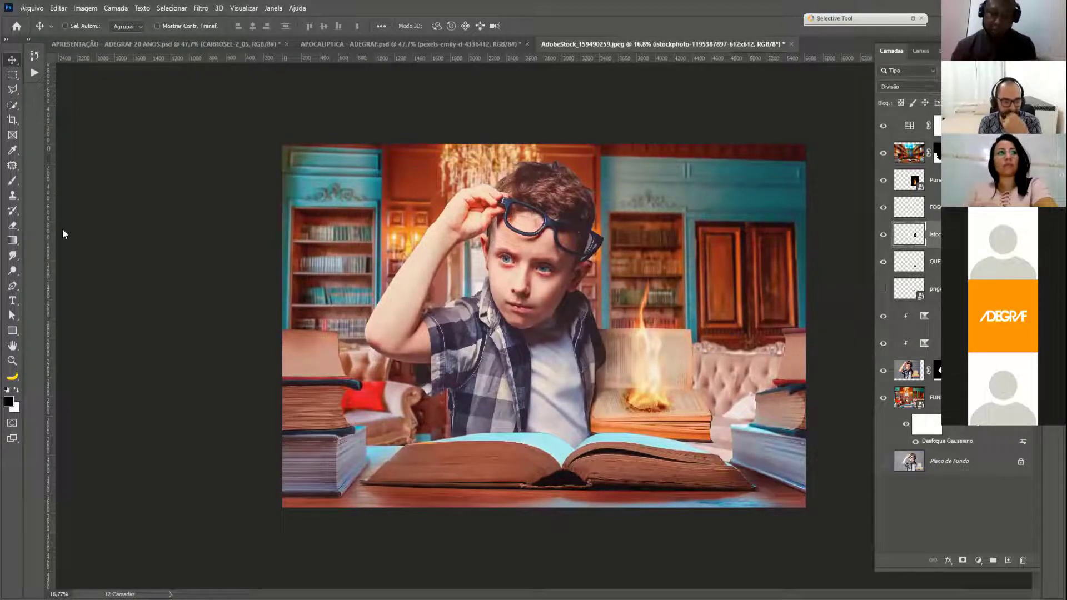
- Place the orange ADEGRAF logo file named download as an embedded object at its default position
{"action": "left_click", "coordinate": [28, 8]}
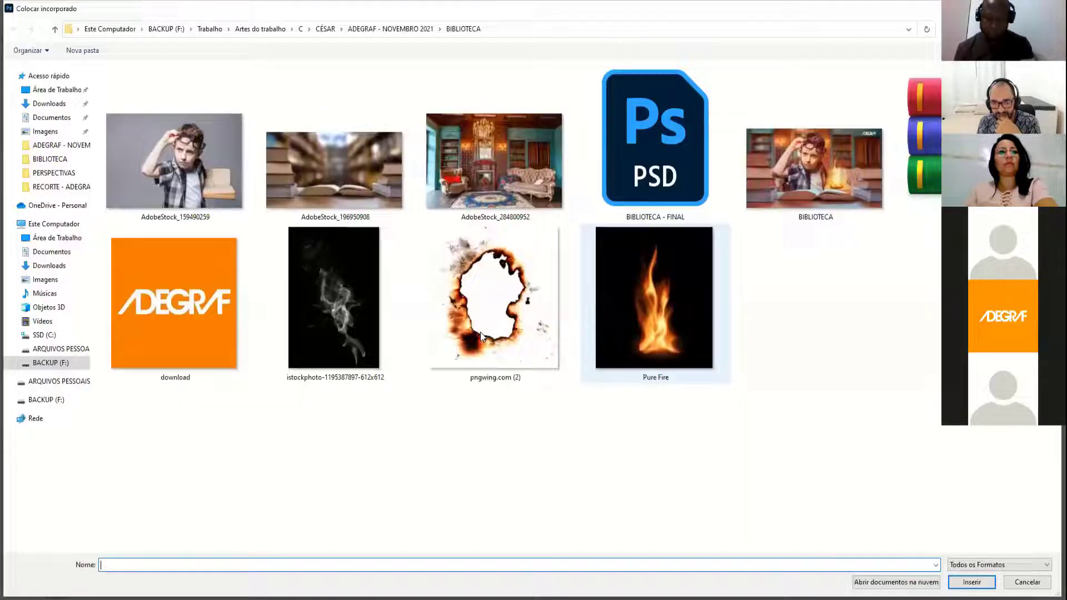
{"action": "left_click", "coordinate": [224, 245]}
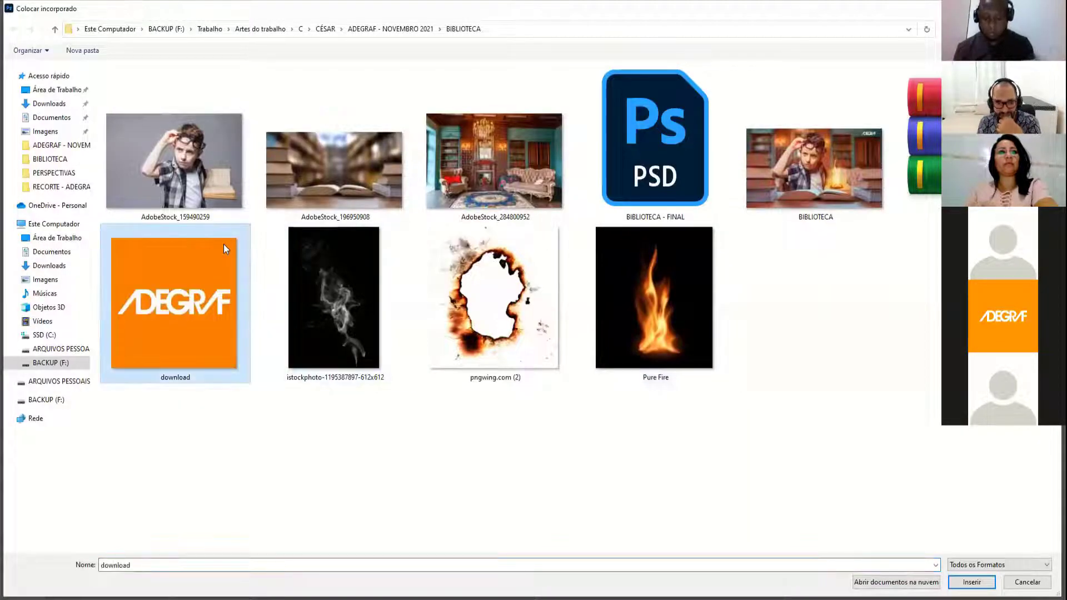
{"action": "key", "text": "Return"}
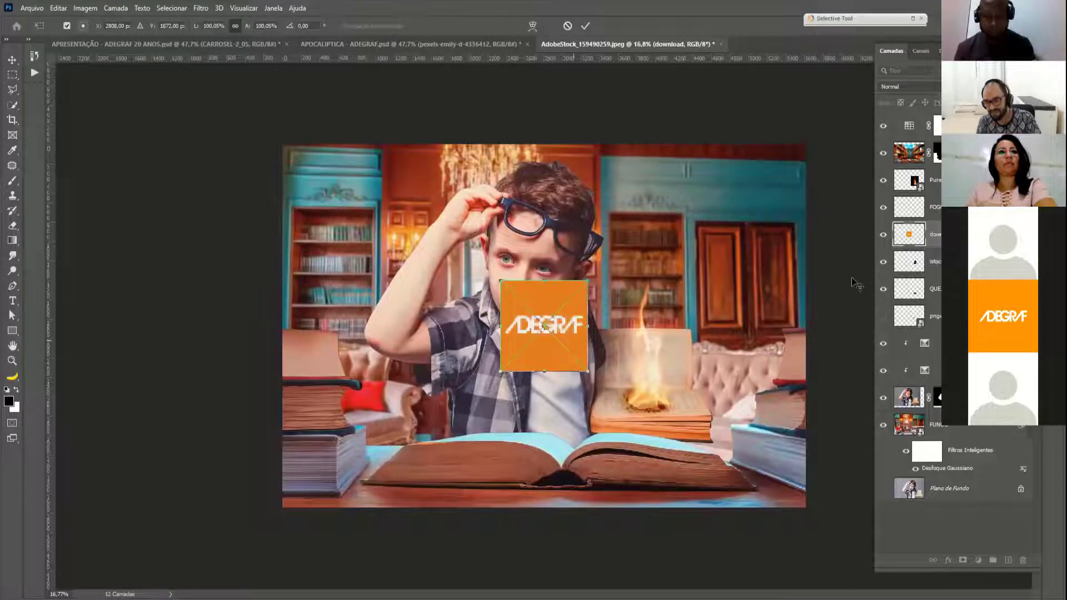
{"action": "key", "text": "Return"}
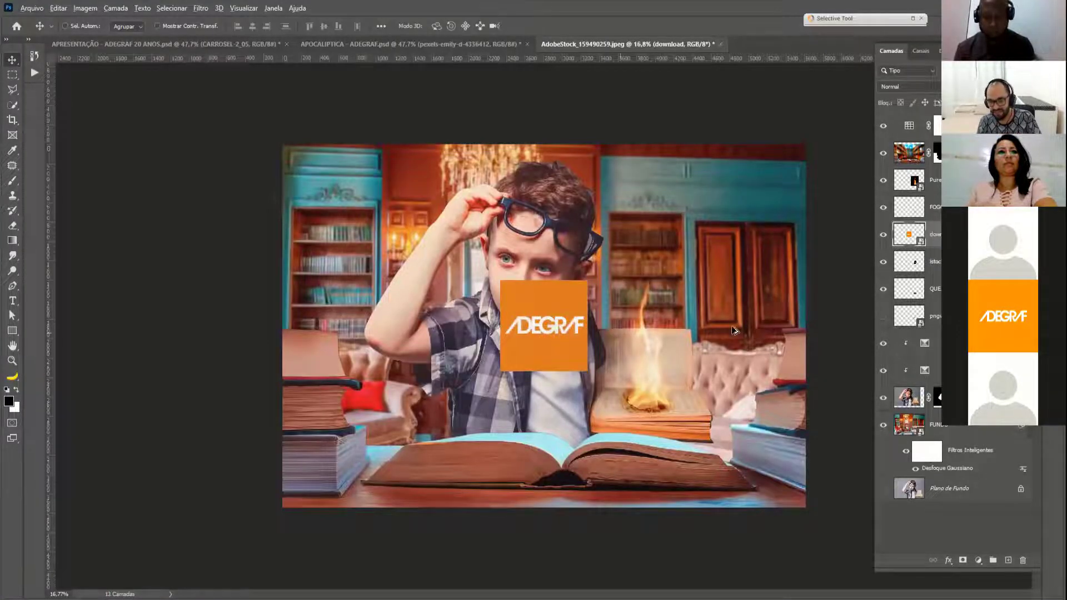
- Copy the white ADEGRAF lettering to its own layer using the Magic Wand at tolerance 40, and delete the original orange logo layer
{"action": "scroll", "coordinate": [562, 329], "scroll_direction": "up", "scroll_amount": 2}
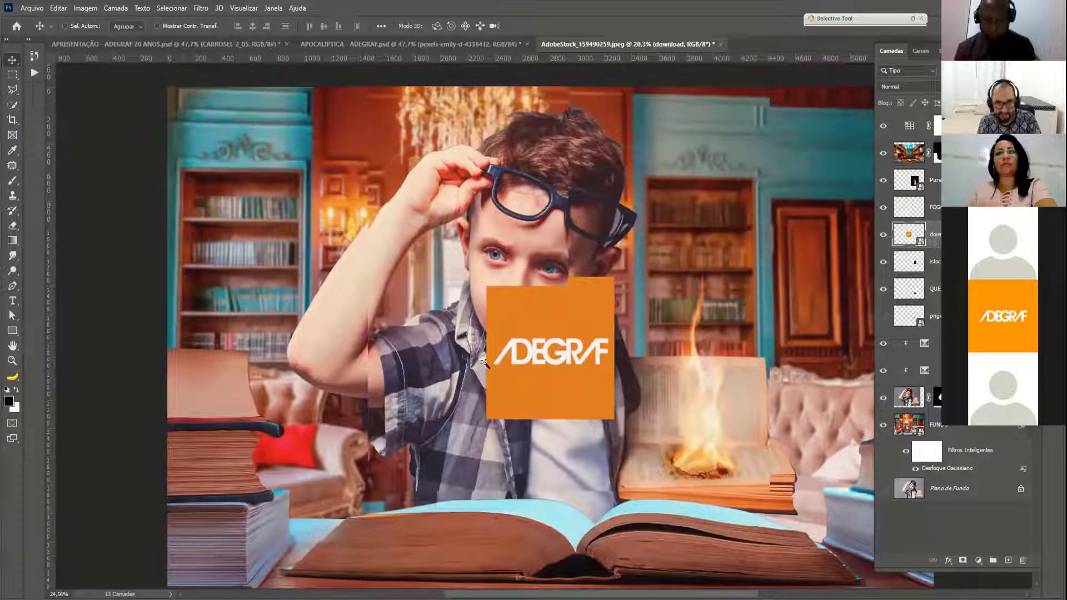
{"action": "key", "text": "w"}
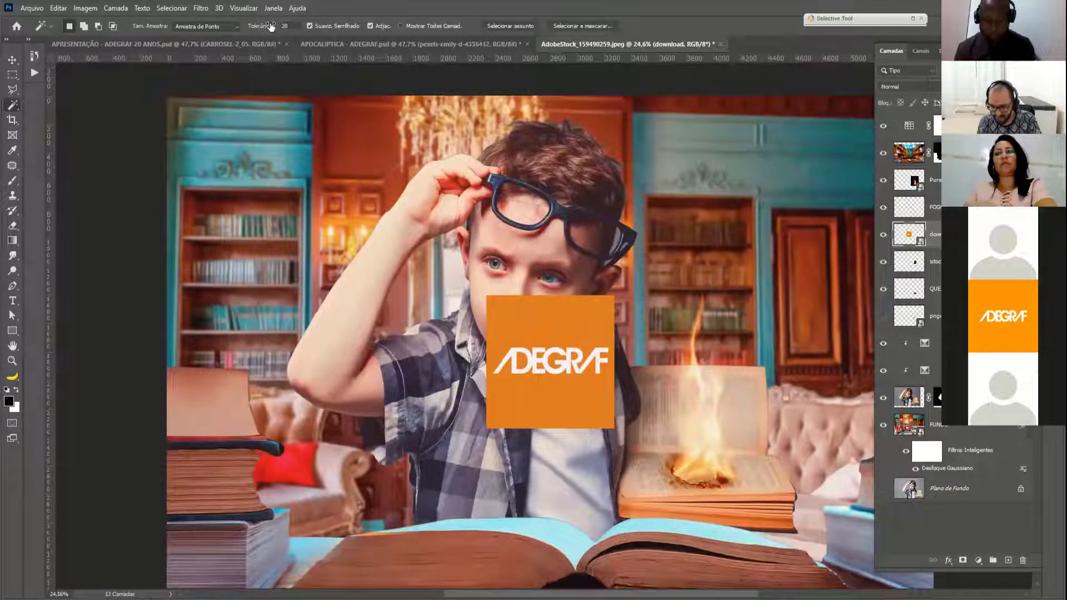
{"action": "left_click", "coordinate": [270, 26]}
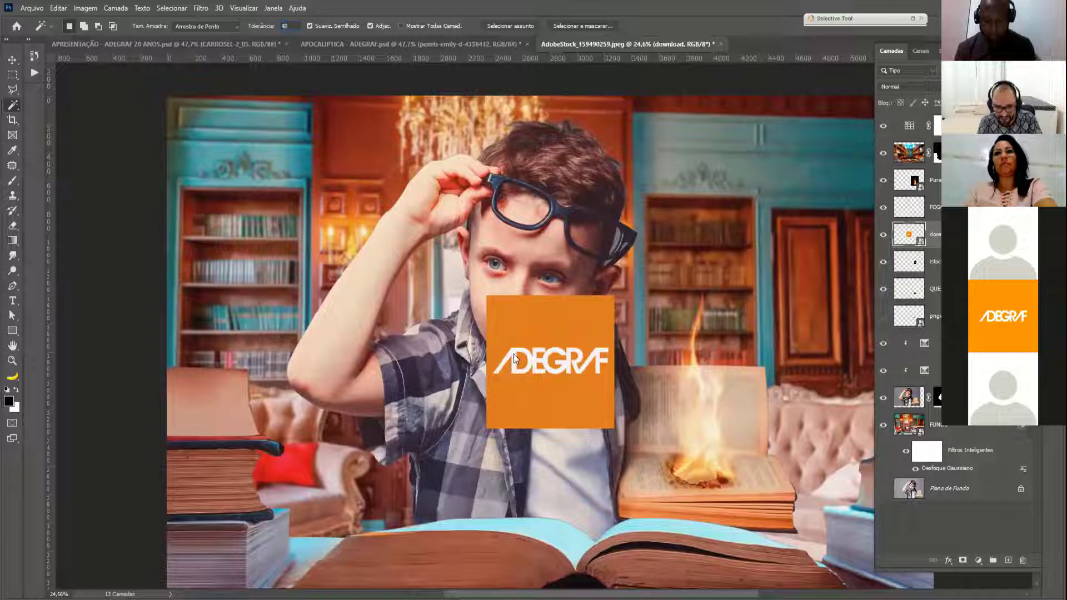
{"action": "left_click", "coordinate": [582, 369]}
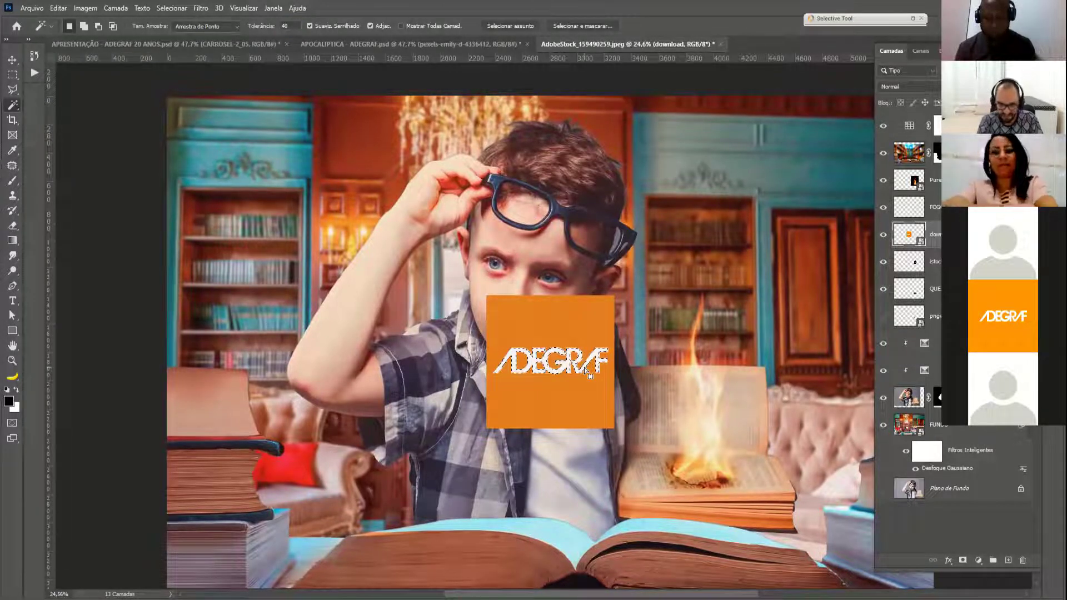
{"action": "key", "text": "ctrl+j"}
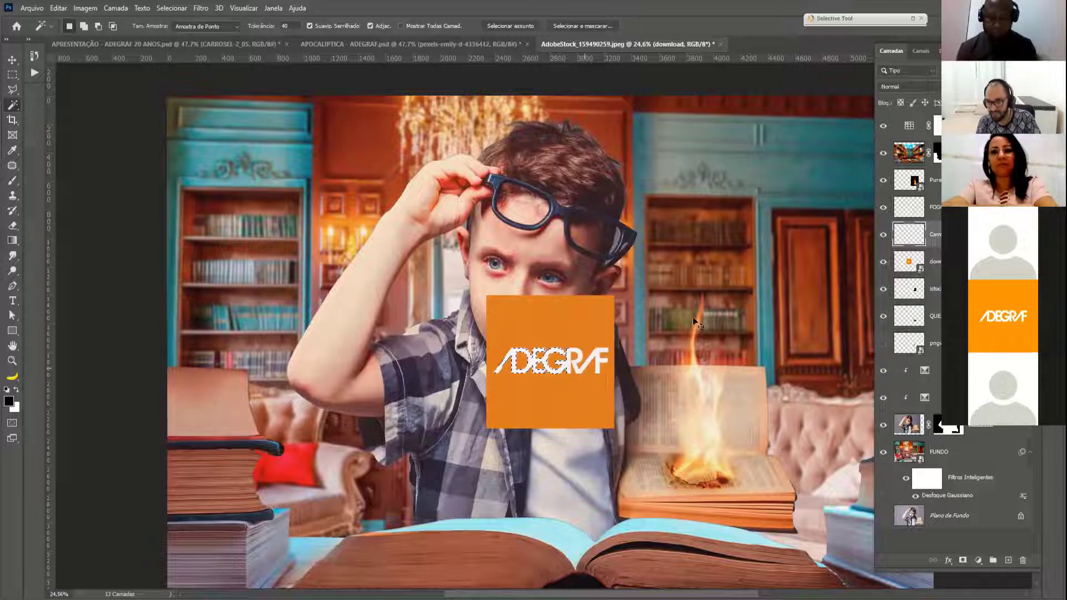
{"action": "left_click", "coordinate": [957, 262]}
{"action": "key", "text": "Delete"}
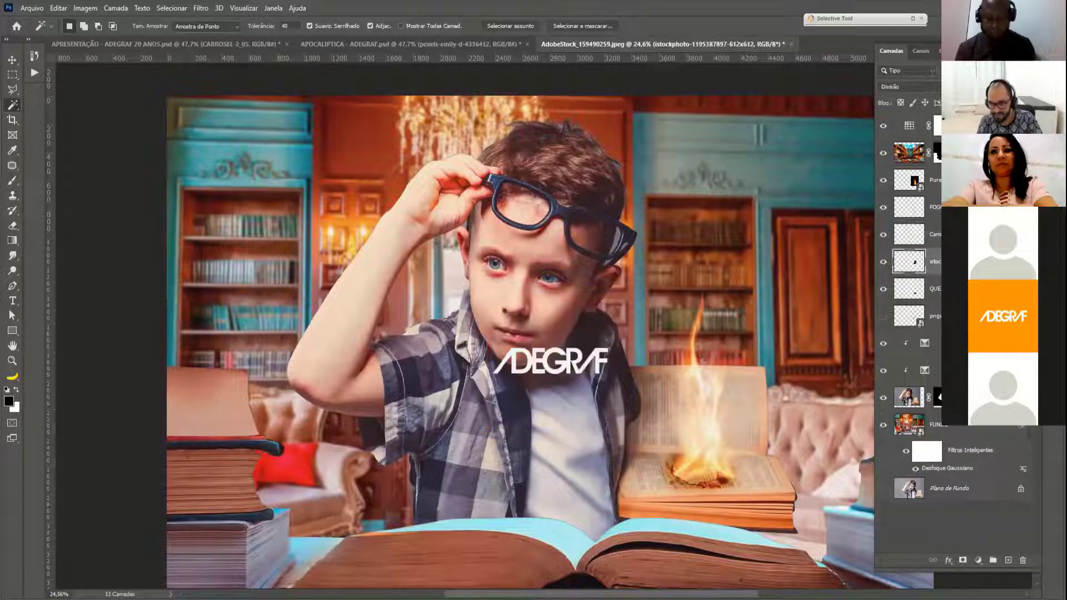
- Convert the ADEGRAF lettering layer to a smart object and move it into the image's upper-right corner
{"action": "left_click", "coordinate": [957, 234]}
{"action": "scroll", "coordinate": [502, 360], "scroll_direction": "down", "scroll_amount": 4}
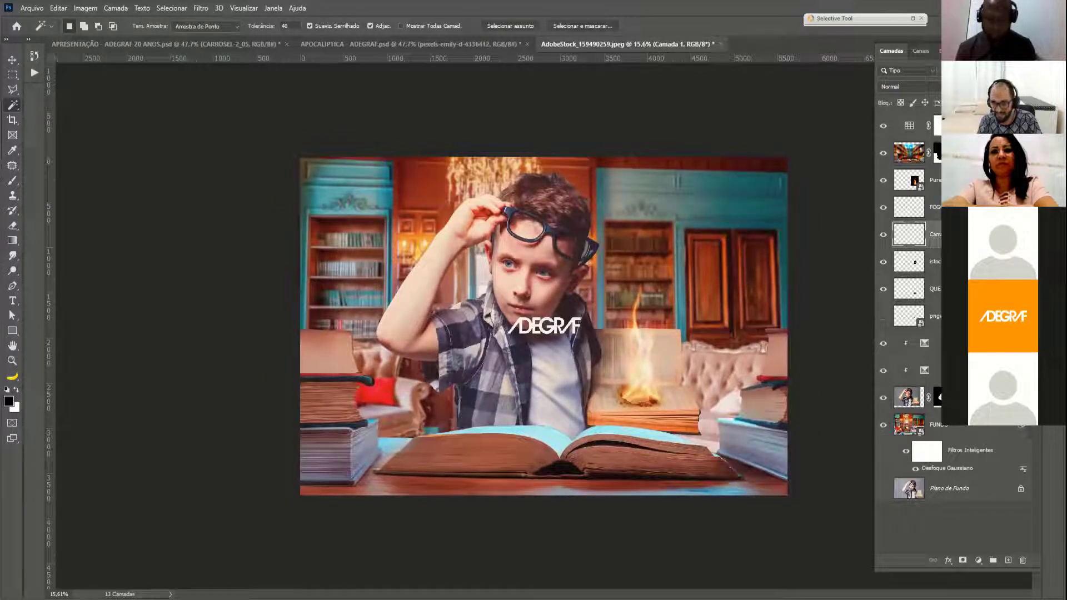
{"action": "right_click", "coordinate": [958, 234]}
{"action": "left_click", "coordinate": [899, 272]}
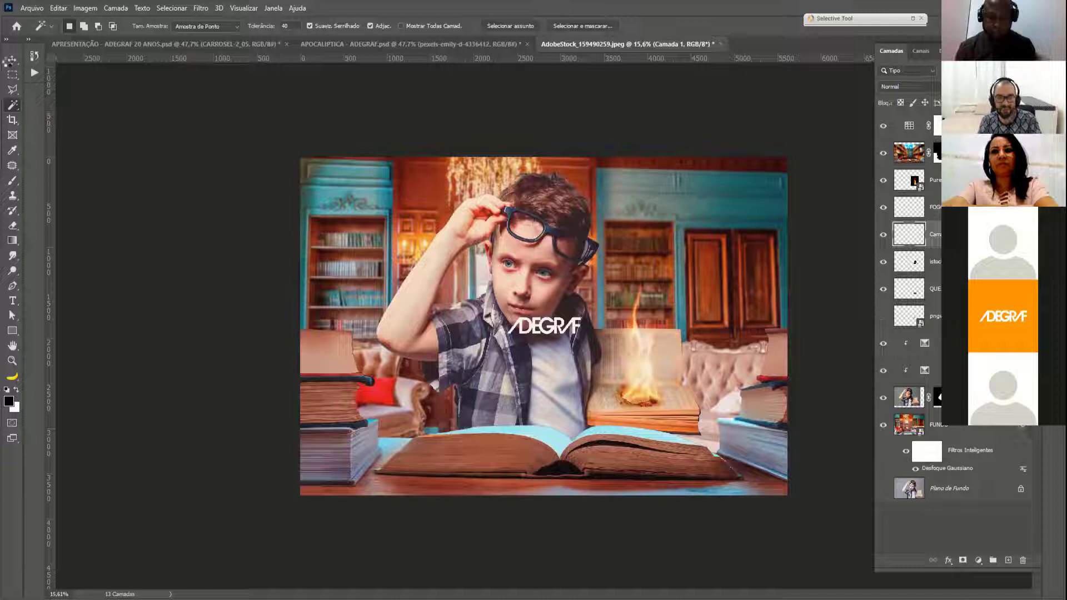
{"action": "left_click", "coordinate": [10, 63]}
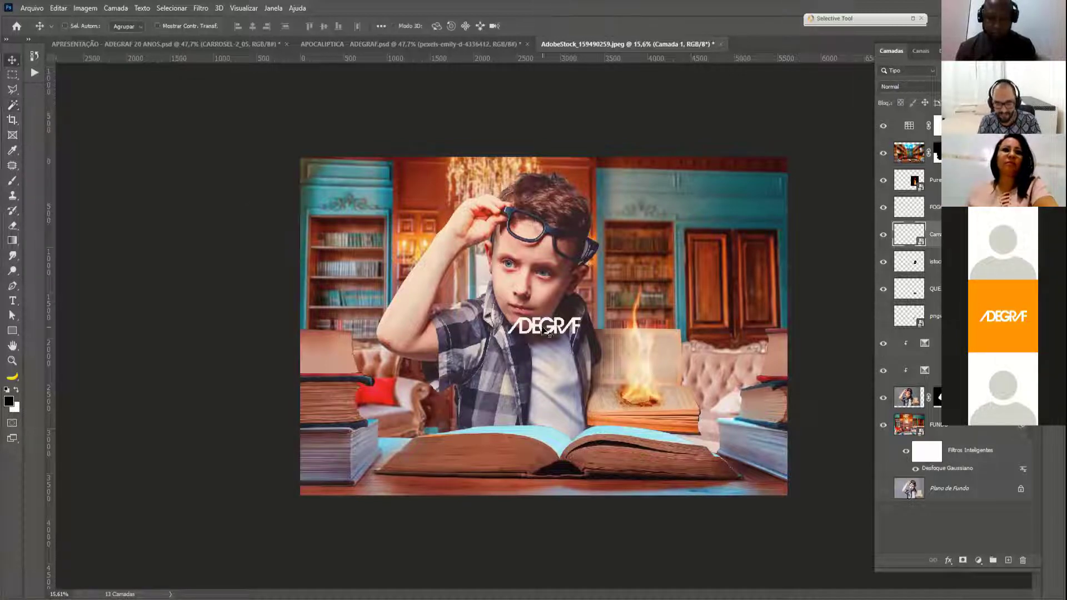
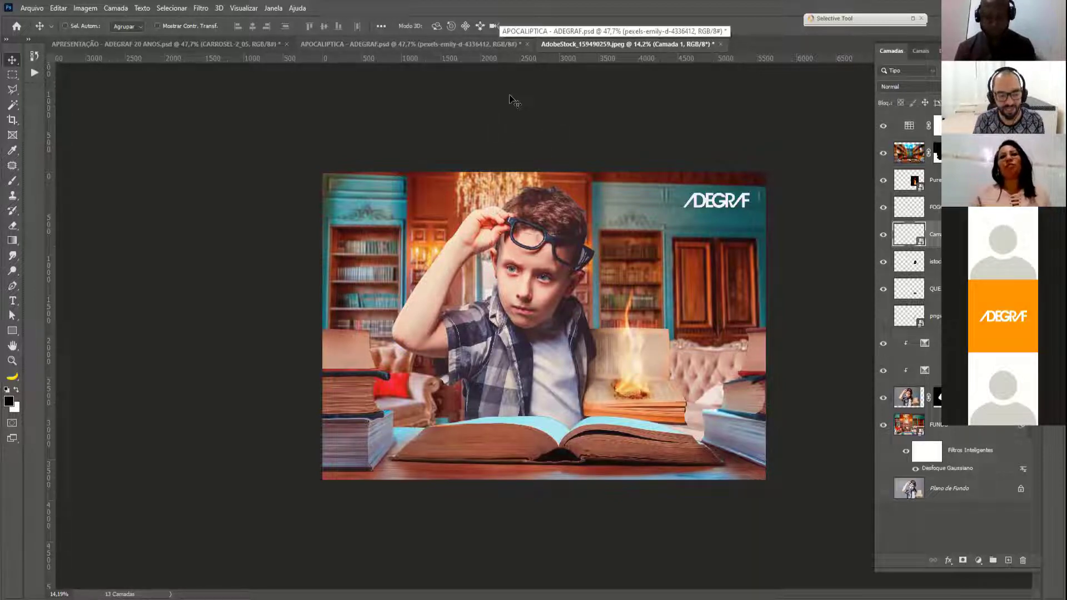
- Switch to the APOCALIPTICA - ADEGRAF.psd document and review the filters available for the landscape layer
{"action": "left_click", "coordinate": [489, 45]}
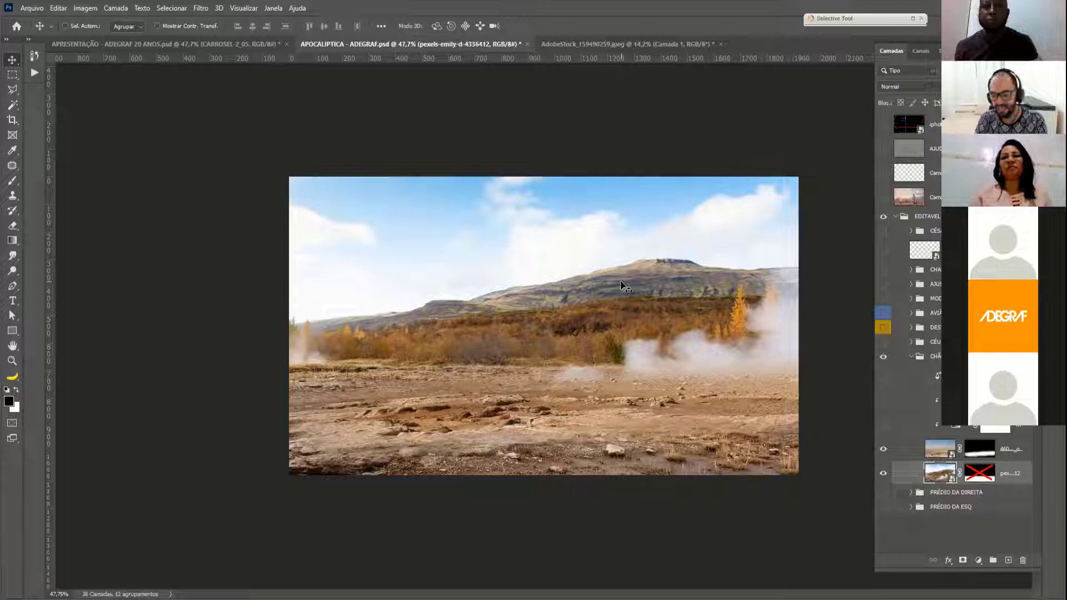
{"action": "left_click", "coordinate": [201, 7]}
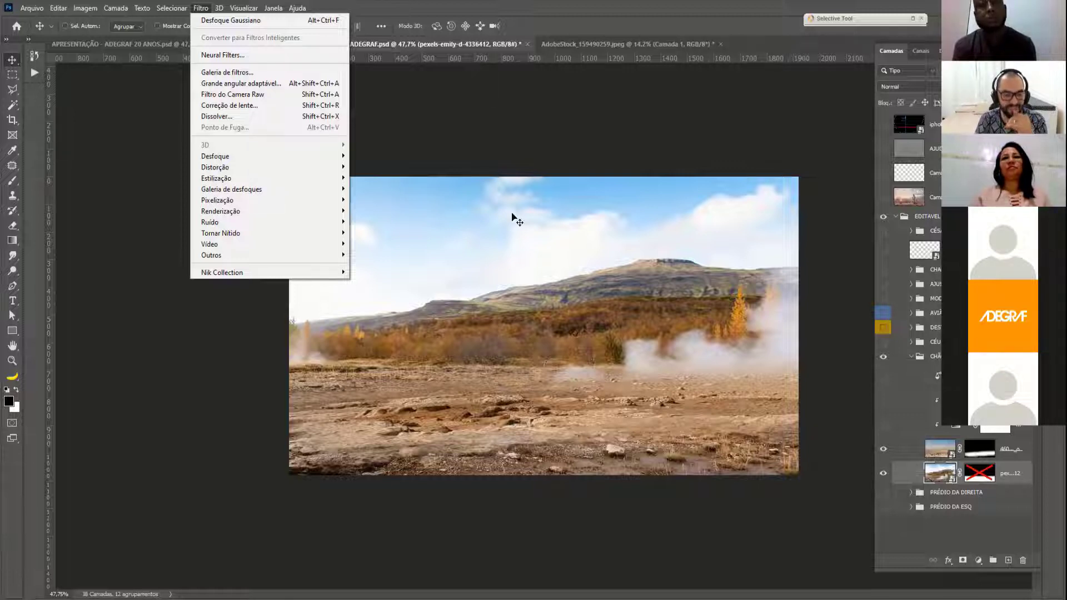
{"action": "left_click", "coordinate": [673, 345]}
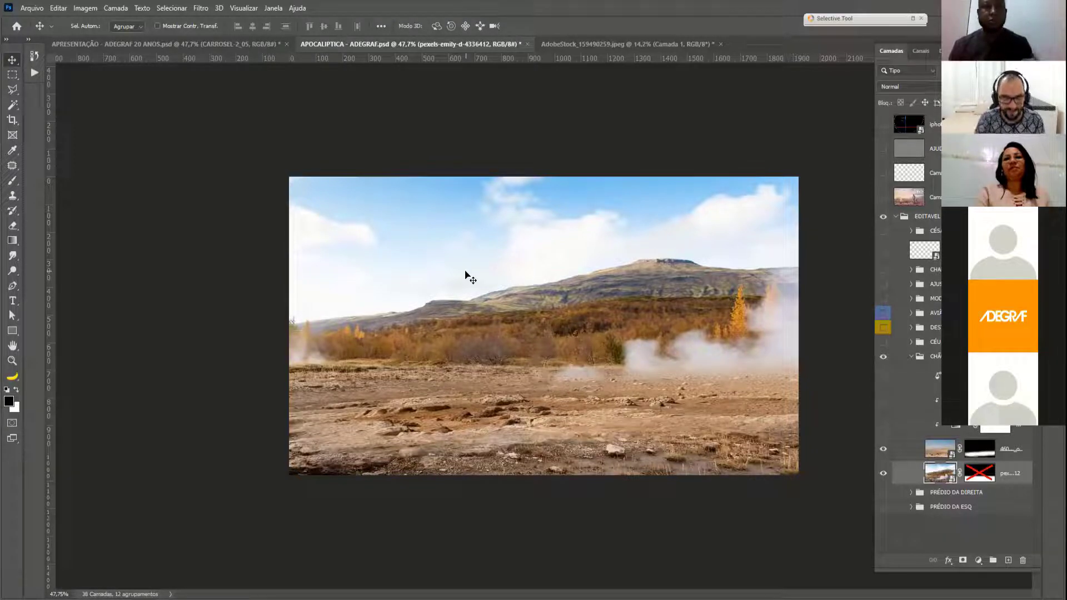
- Search the program's commands for "filtro" and open the Galeria de filtros for the landscape layer
{"action": "key", "text": "ctrl+f"}
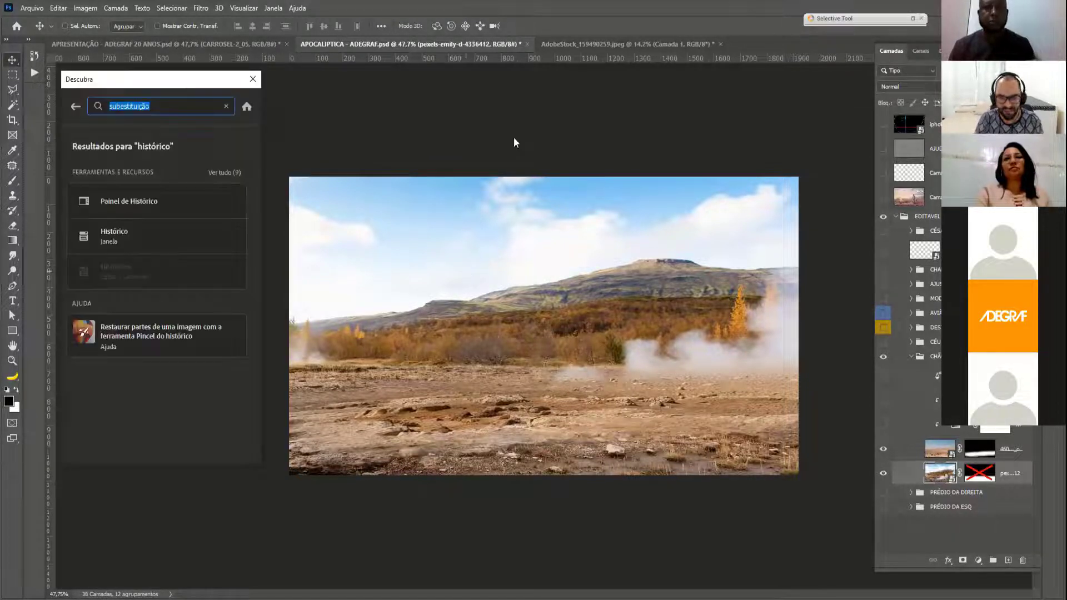
{"action": "type", "text": "filtro"}
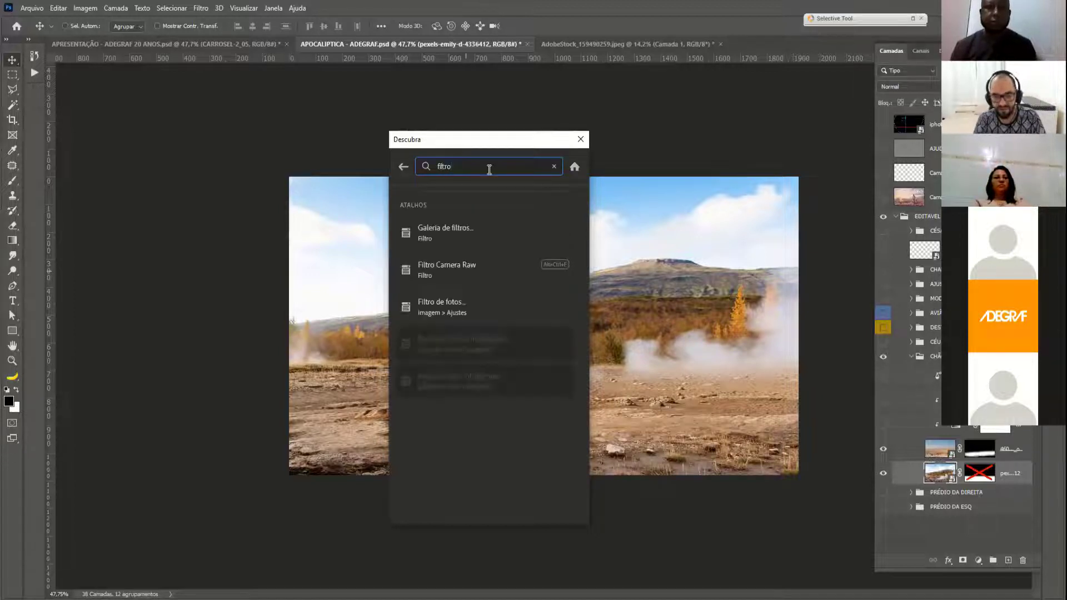
{"action": "left_click", "coordinate": [447, 236]}
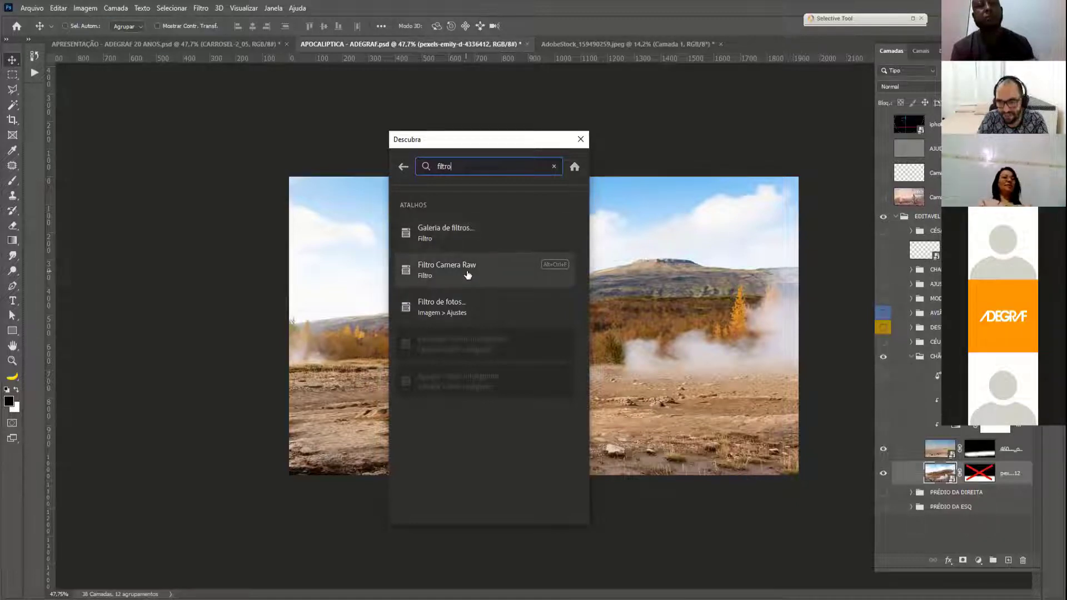
{"action": "left_click", "coordinate": [467, 239]}
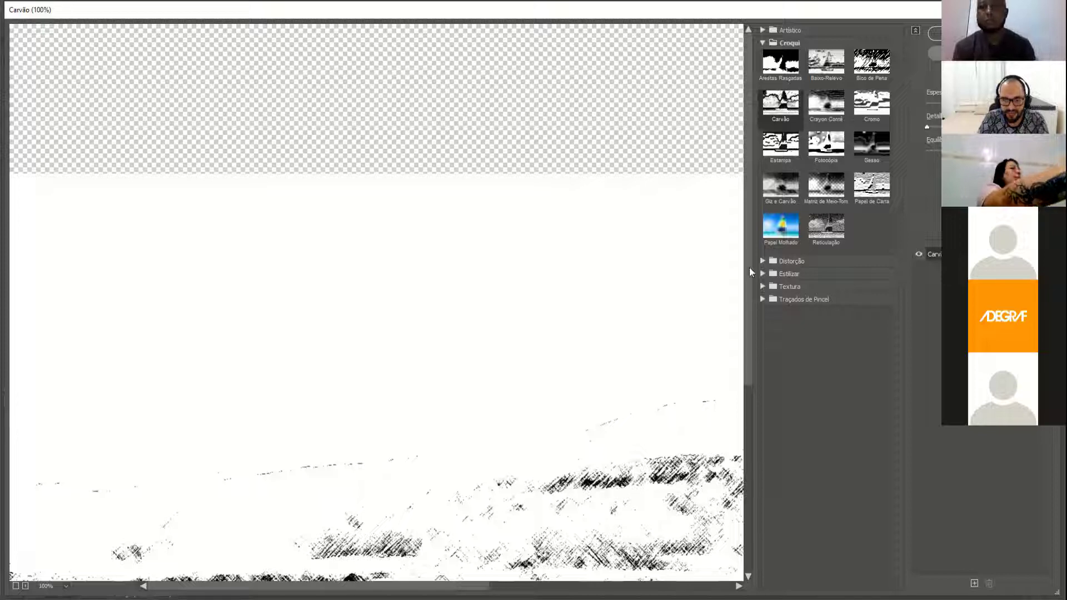
- Cancel the filter gallery and search the program's commands for "corte" and "céu", closing the search without running a command
{"action": "key", "text": "Escape"}
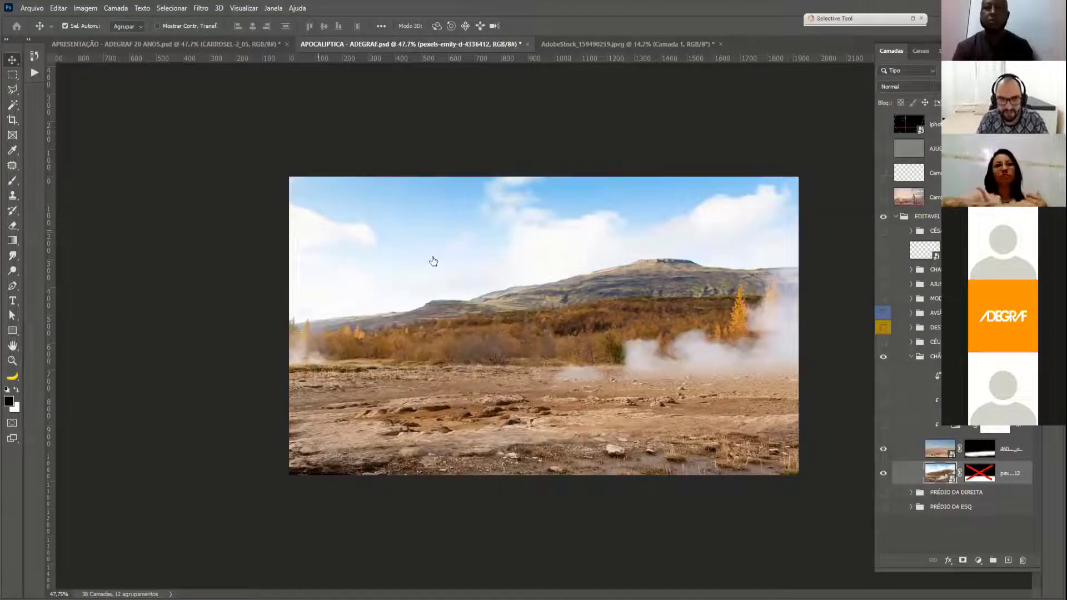
{"action": "key", "text": "ctrl+f"}
{"action": "type", "text": "corte"}
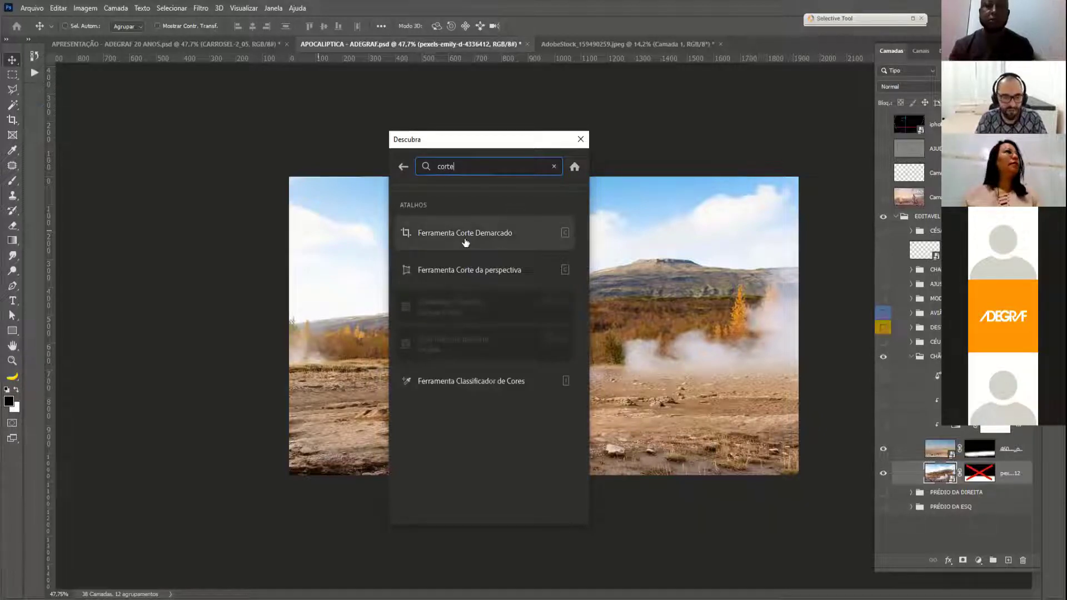
{"action": "mouse_move", "coordinate": [462, 242]}
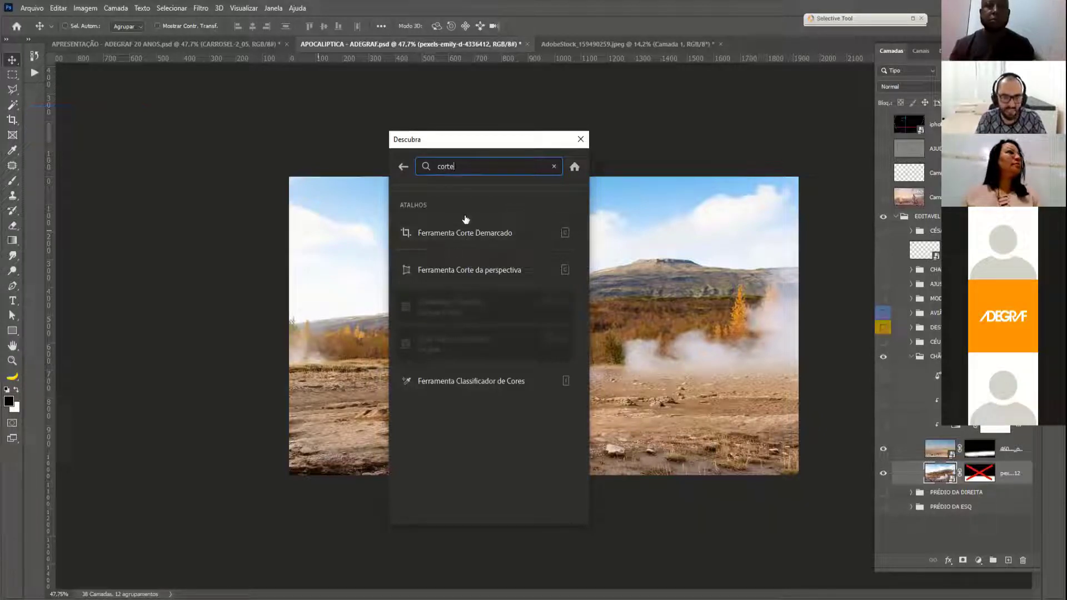
{"action": "key", "text": "ctrl+a"}
{"action": "type", "text": "c"}
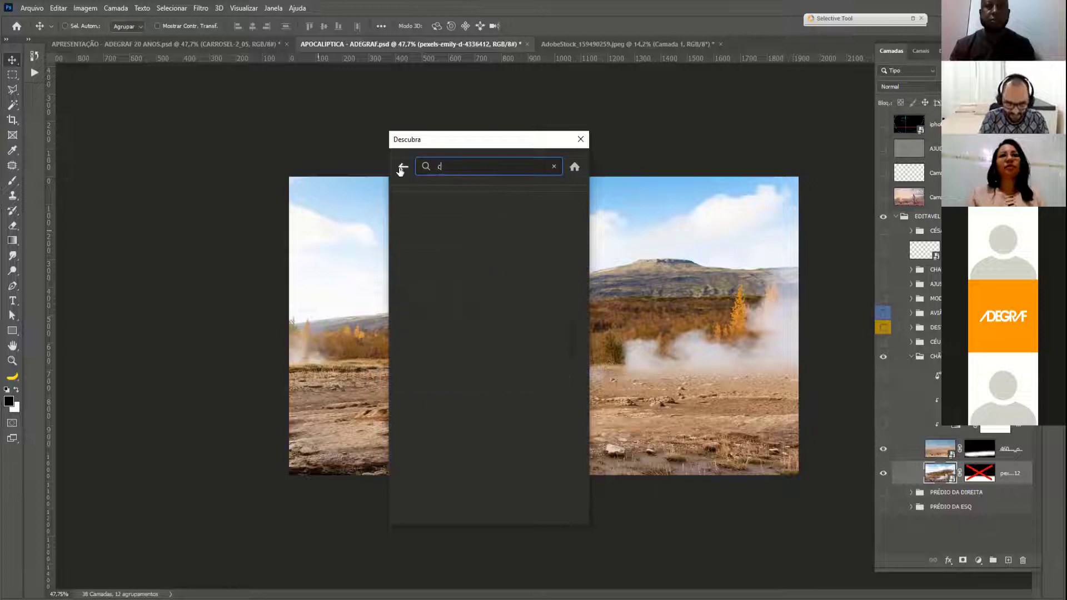
{"action": "type", "text": "éu"}
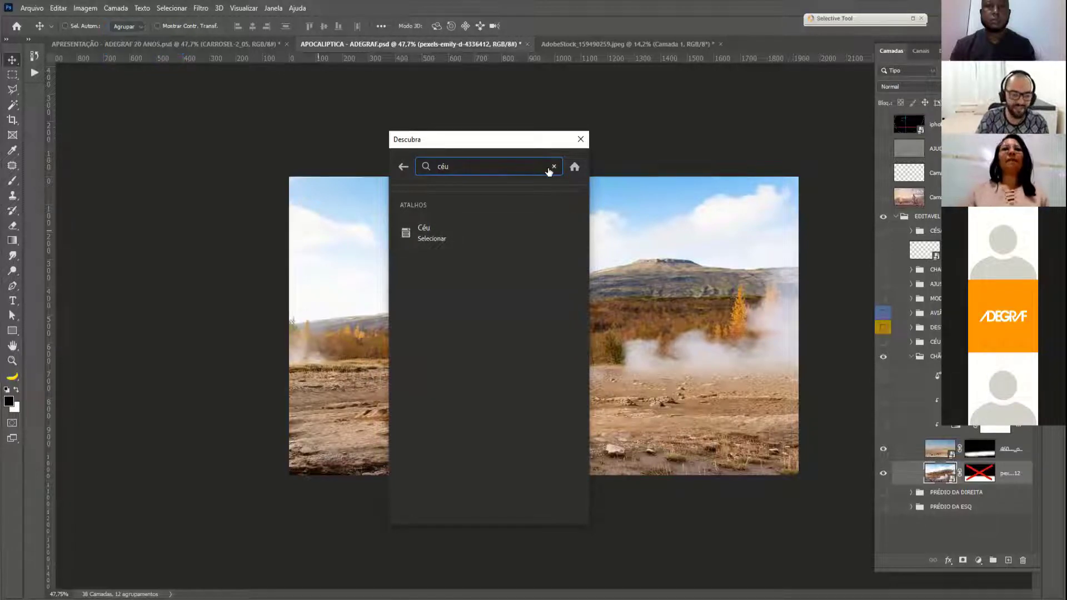
{"action": "left_click", "coordinate": [580, 140]}
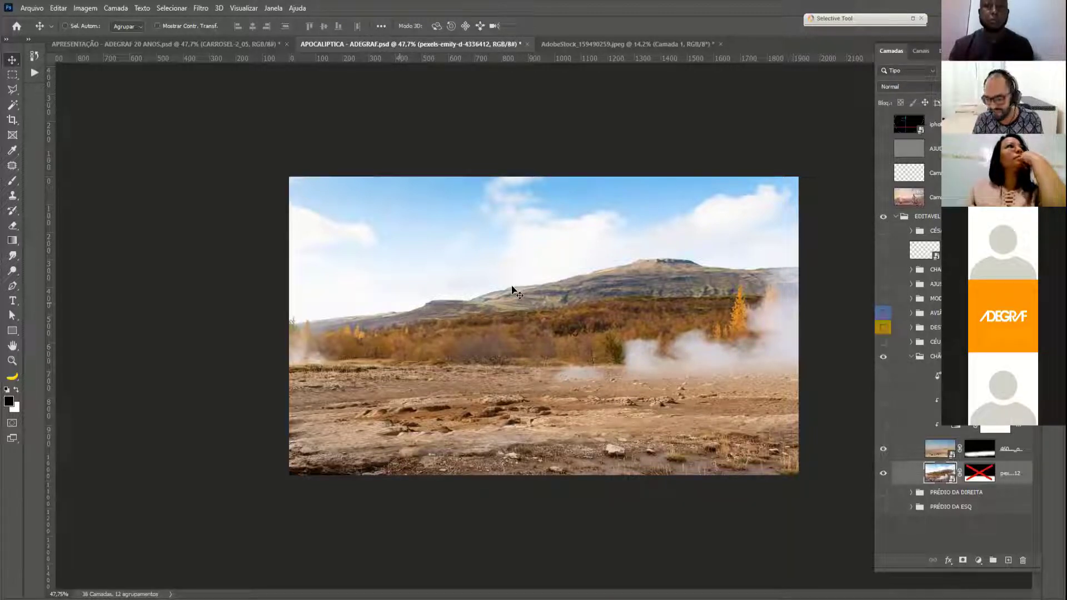
- Turn on the three clipped adjustment layers above the rocky ground photo in the CHÃO group and collapse the group
{"action": "left_click", "coordinate": [943, 446]}
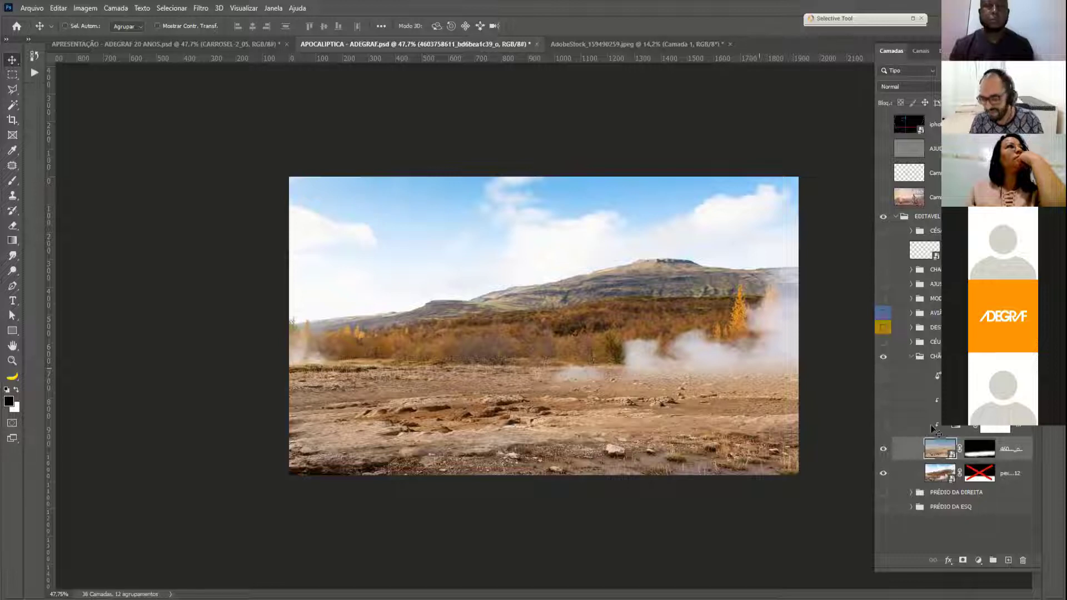
{"action": "left_click", "coordinate": [883, 426]}
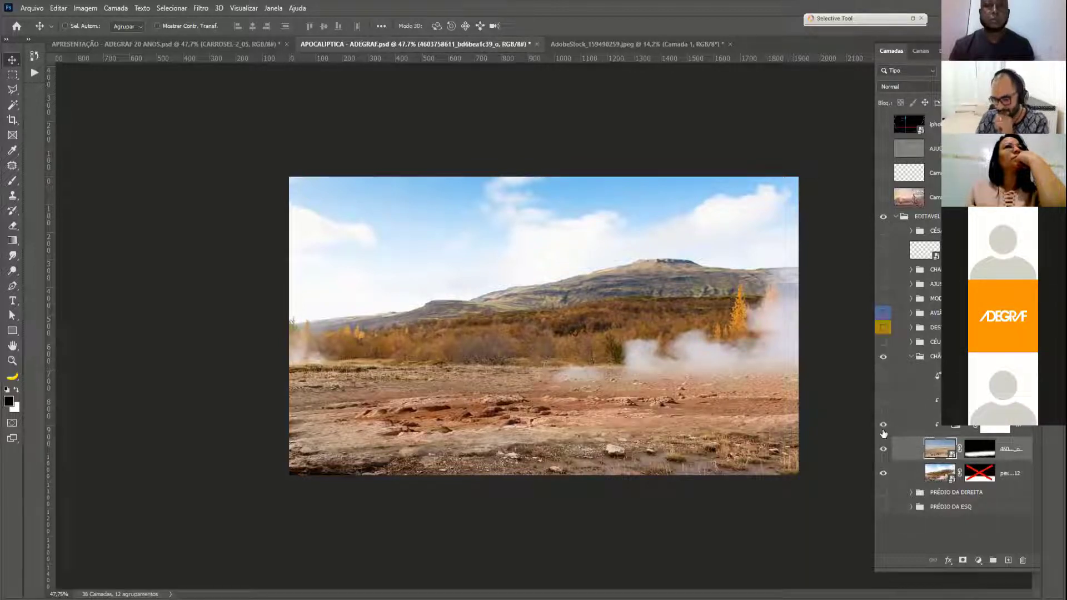
{"action": "left_click", "coordinate": [883, 425]}
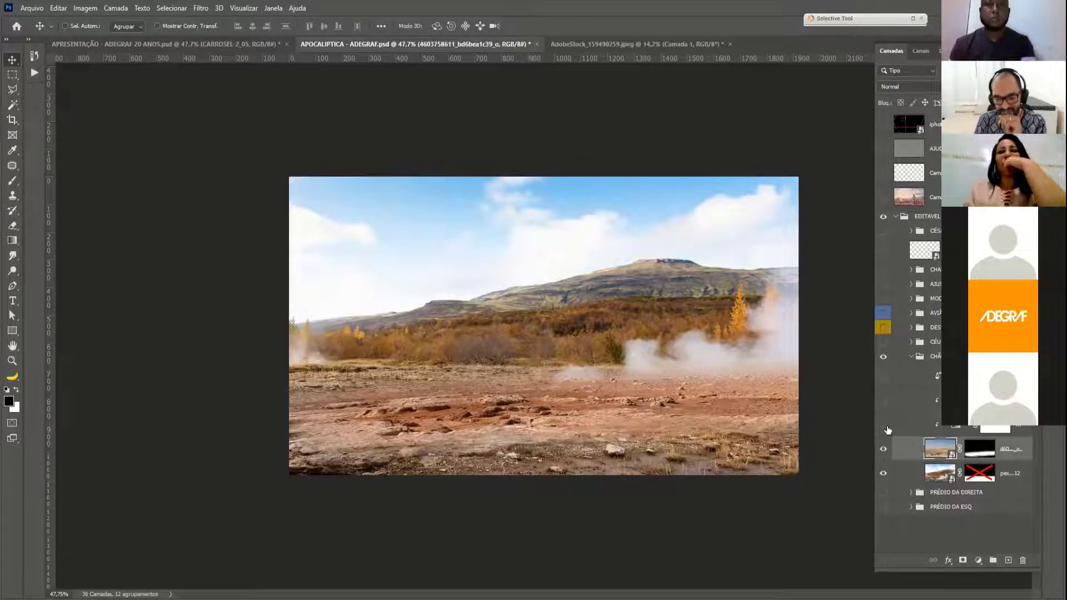
{"action": "left_click", "coordinate": [883, 426]}
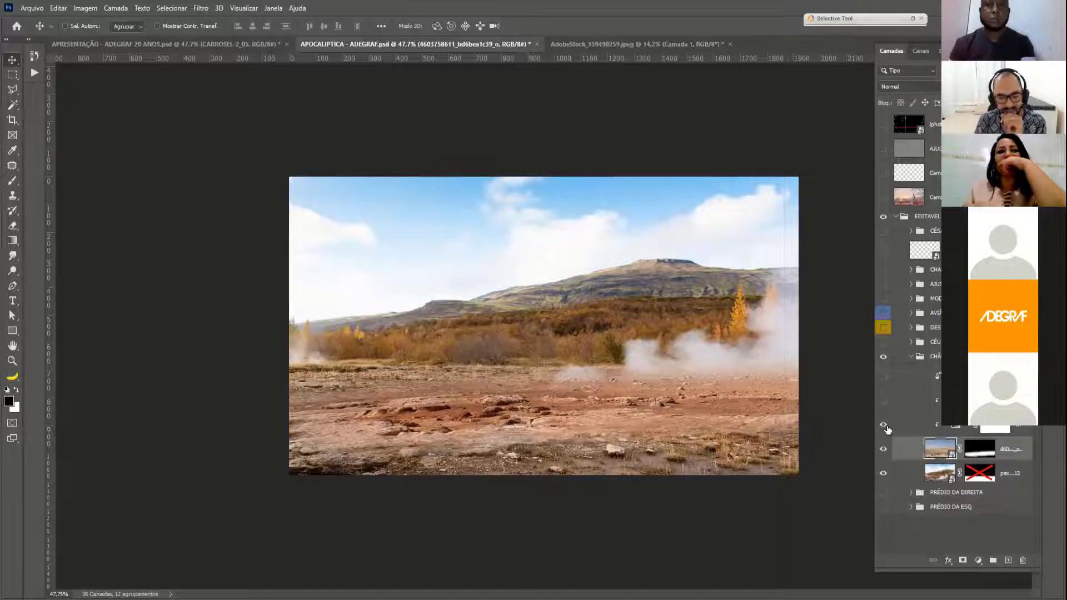
{"action": "left_click", "coordinate": [883, 401]}
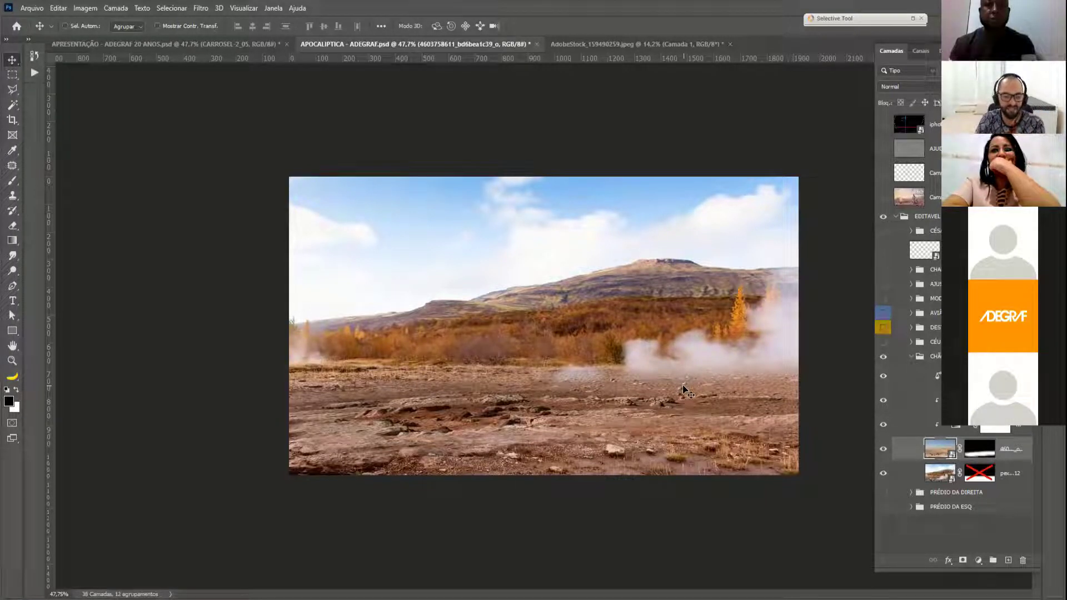
{"action": "left_click", "coordinate": [937, 358]}
{"action": "left_click", "coordinate": [911, 356]}
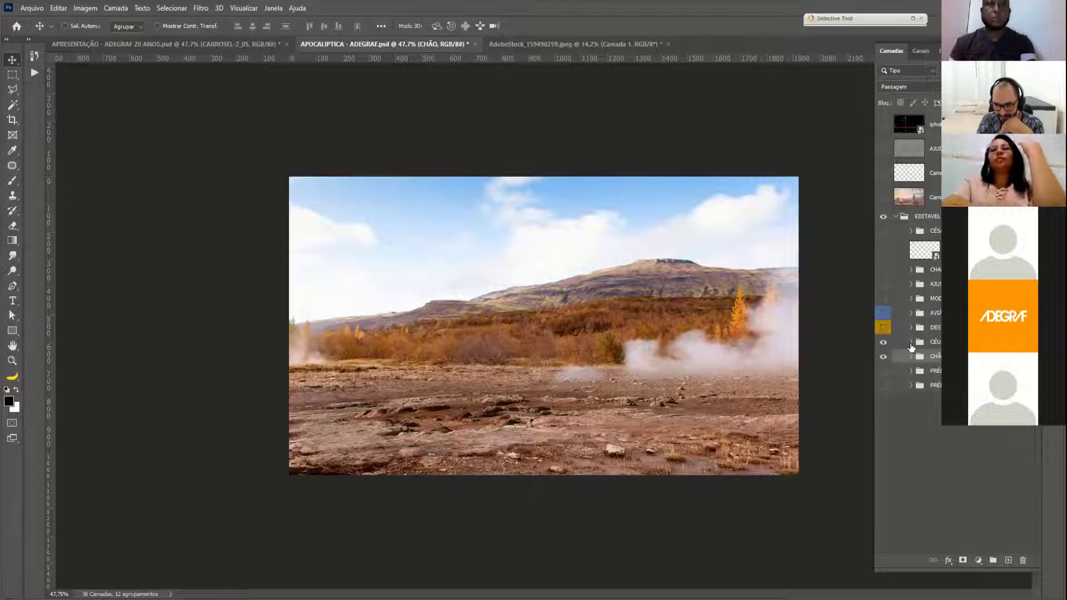
- Show the sunset sky layer in the CÉU 1 group, enable its gradient mask and inspect the mask on its own
{"action": "left_click", "coordinate": [911, 341]}
{"action": "left_click", "coordinate": [884, 386]}
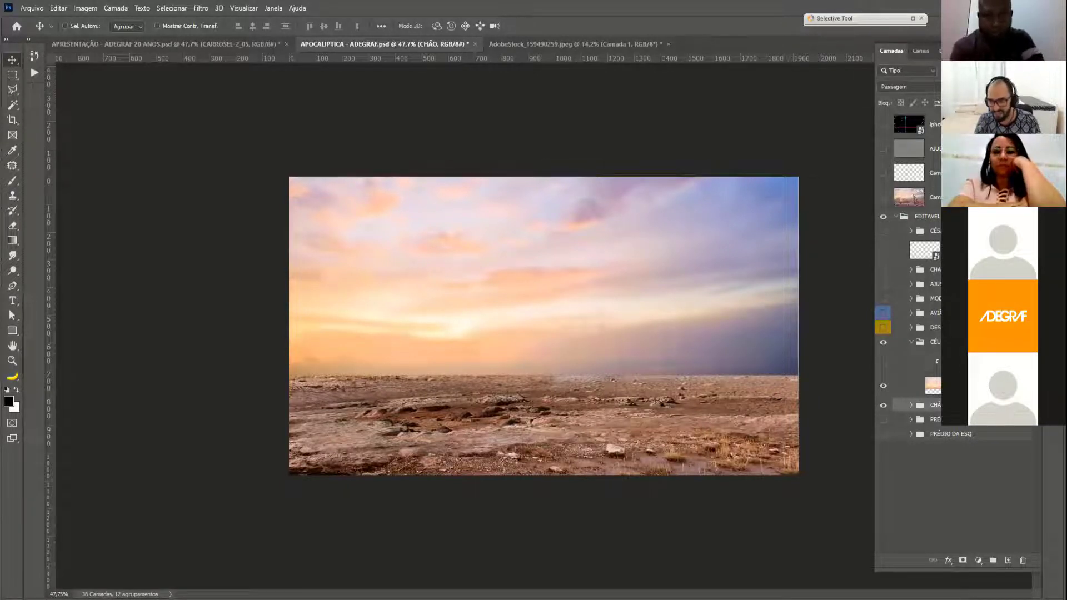
{"action": "left_click", "coordinate": [980, 386], "text": "shift"}
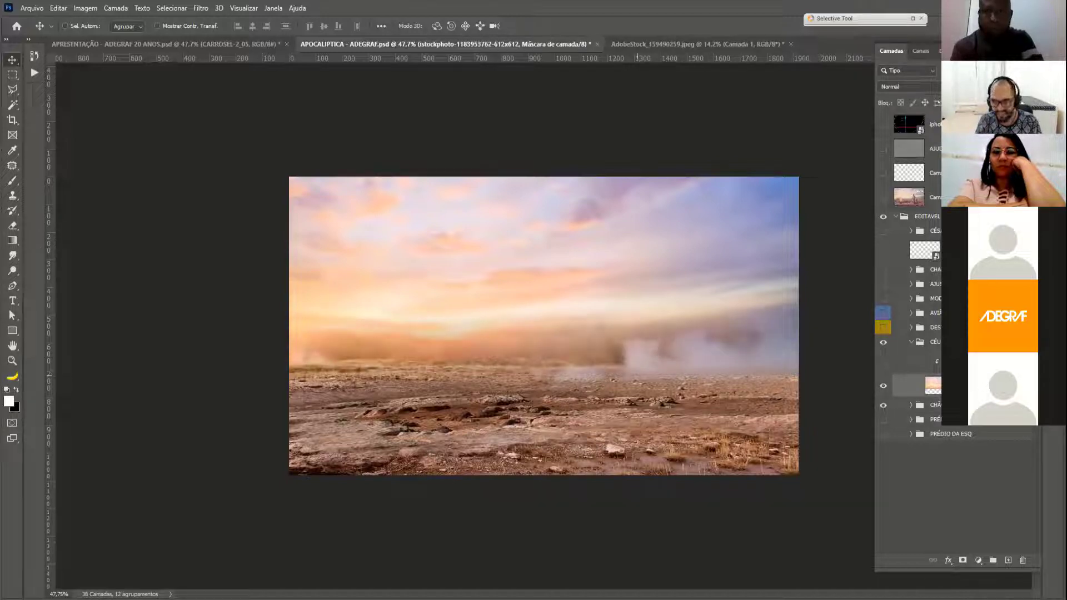
{"action": "left_click", "coordinate": [980, 385], "text": "alt"}
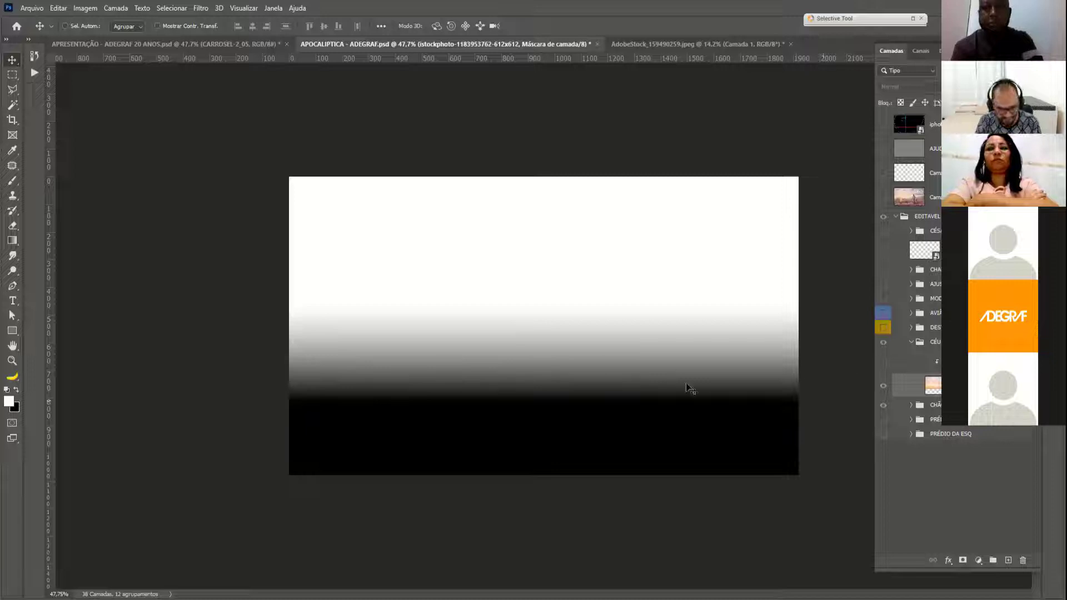
{"action": "left_click", "coordinate": [976, 385], "text": "alt"}
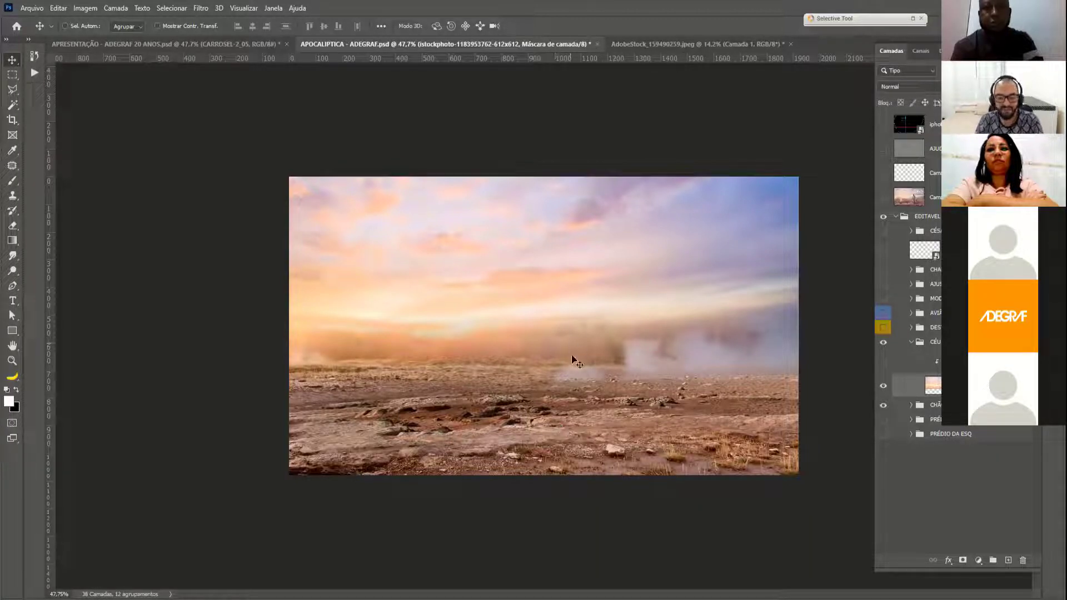
- Compare the sky with and without the Matiz/Saturação 1 adjustment, leave it turned on and collapse the CÉU 1 group
{"action": "left_click", "coordinate": [917, 363]}
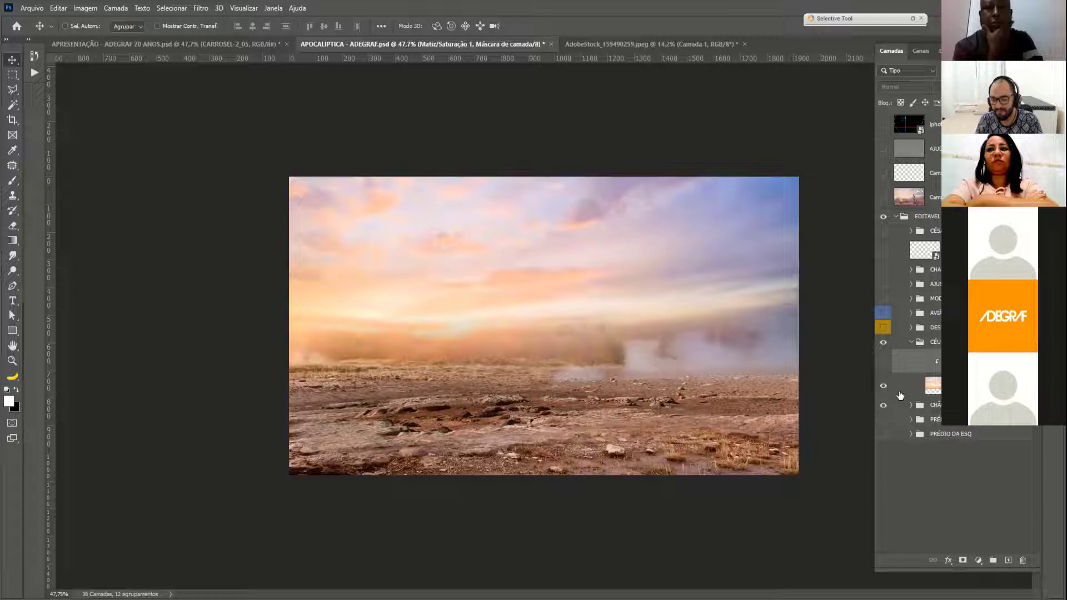
{"action": "left_click", "coordinate": [883, 364]}
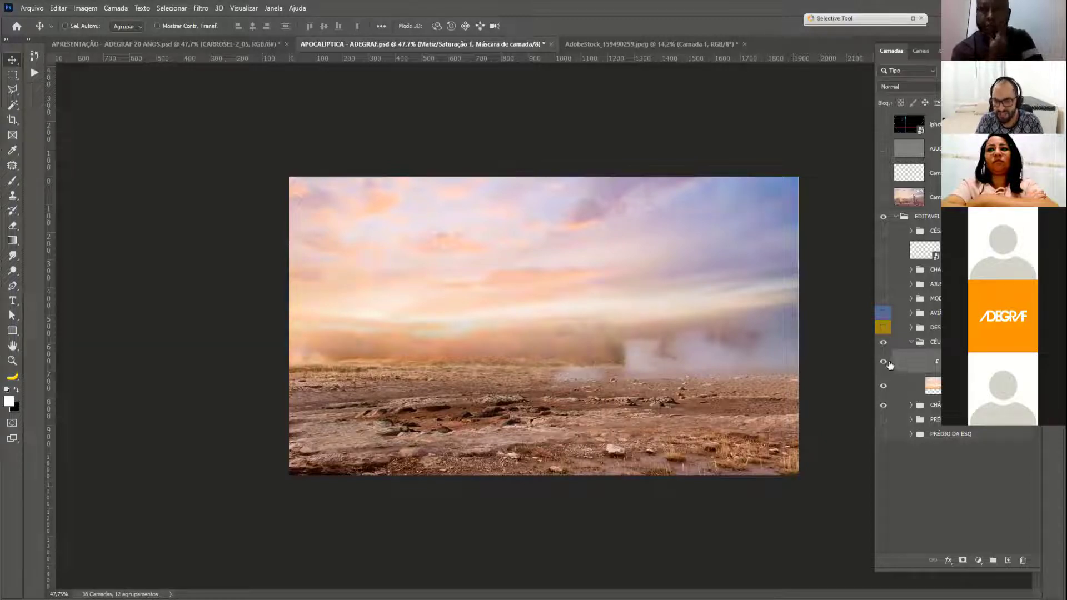
{"action": "left_click", "coordinate": [884, 364]}
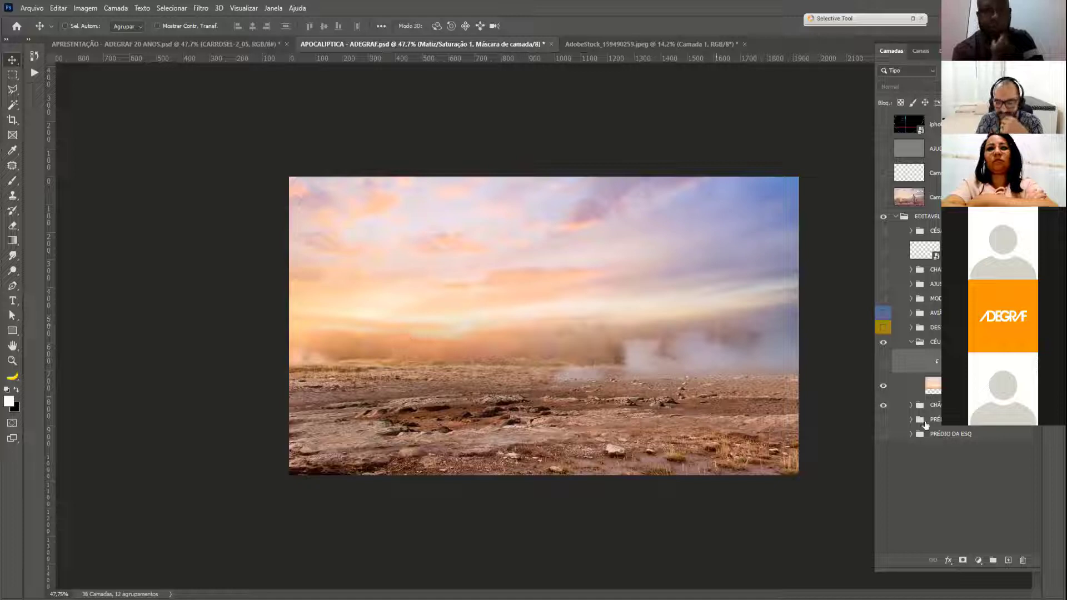
{"action": "left_click", "coordinate": [881, 364]}
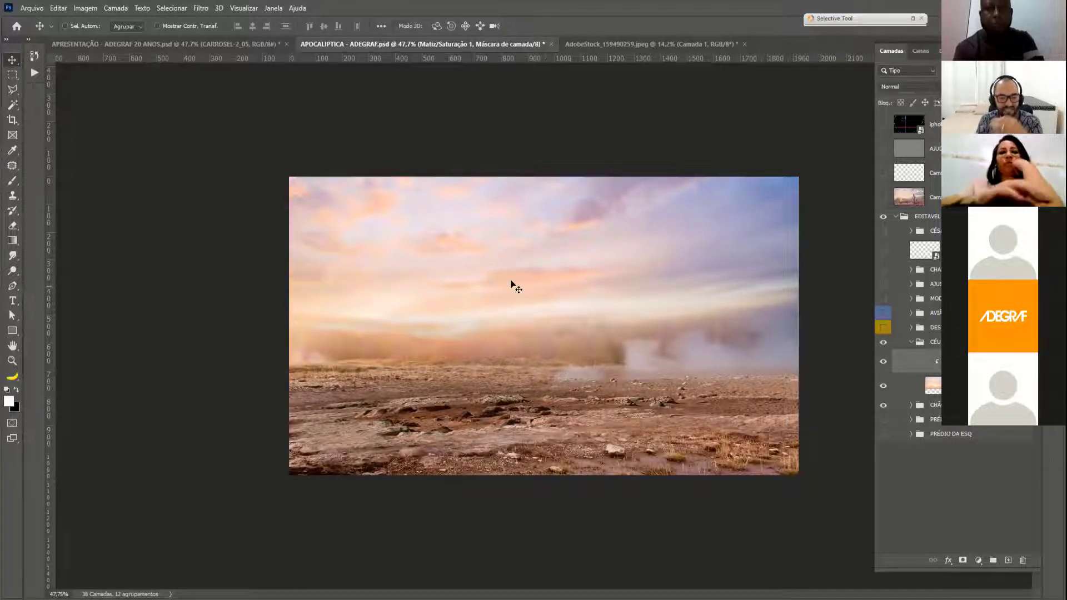
{"action": "left_click", "coordinate": [911, 343]}
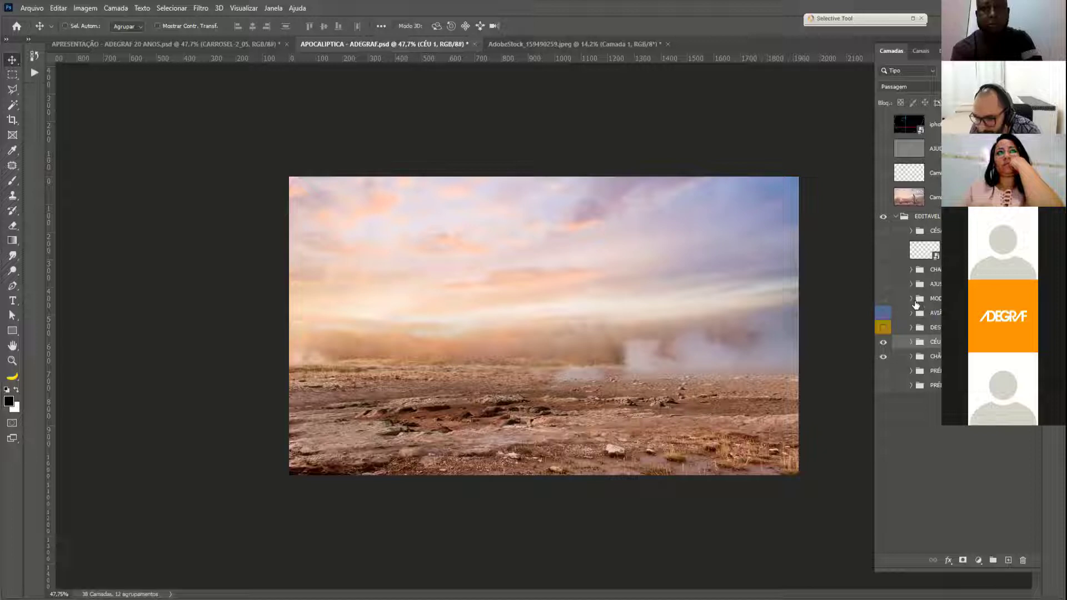
- Turn on the MODELO group, preview its man-and-dog layers over the landscape, and show the yellow-labelled group below it
{"action": "left_click", "coordinate": [887, 301]}
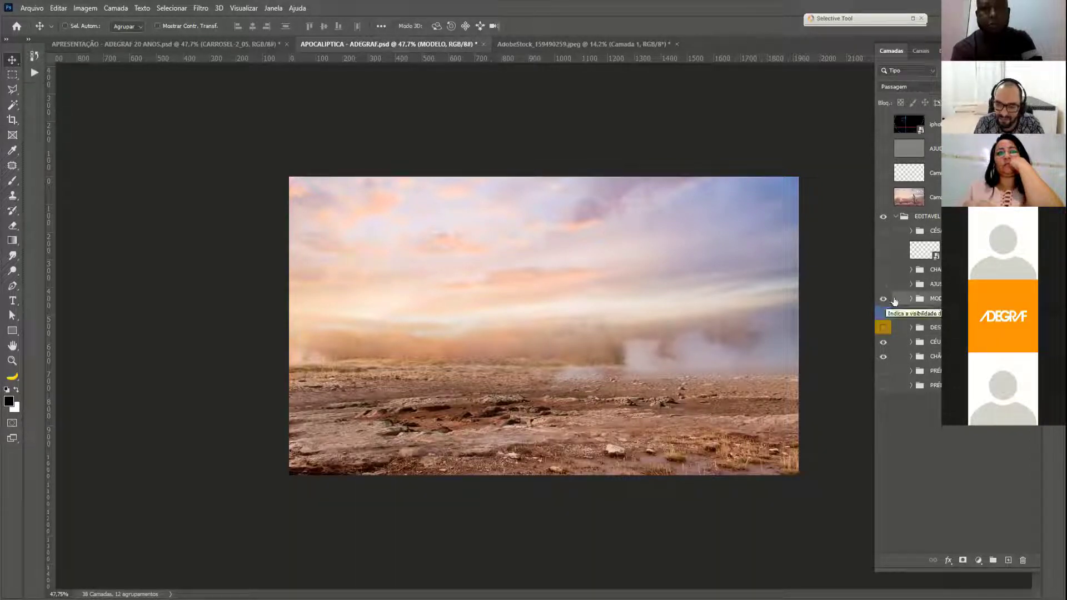
{"action": "left_click", "coordinate": [912, 298]}
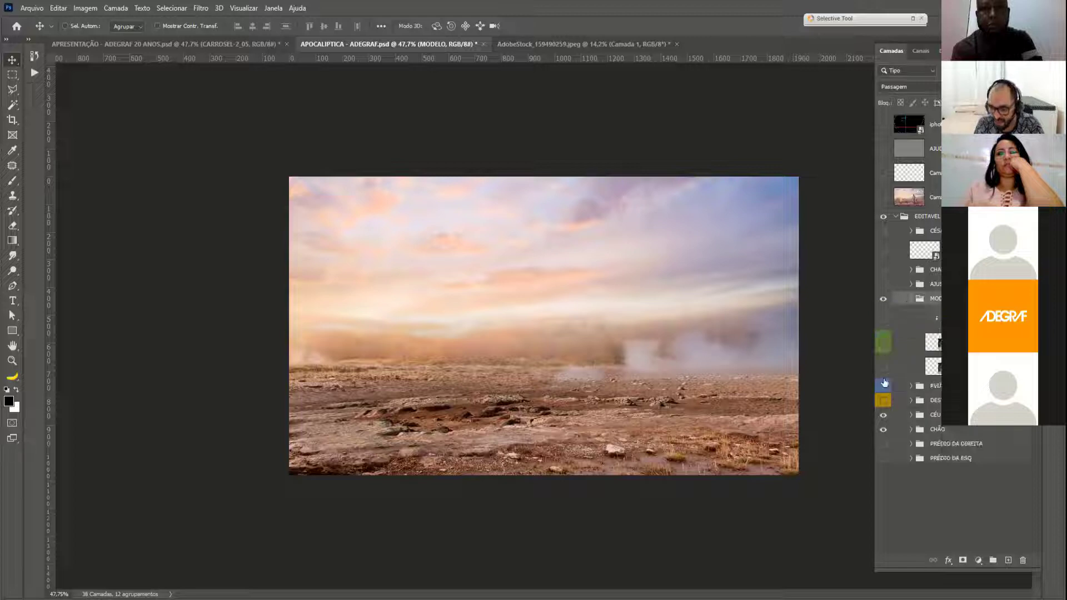
{"action": "left_click_drag", "start_coordinate": [883, 318], "coordinate": [883, 375]}
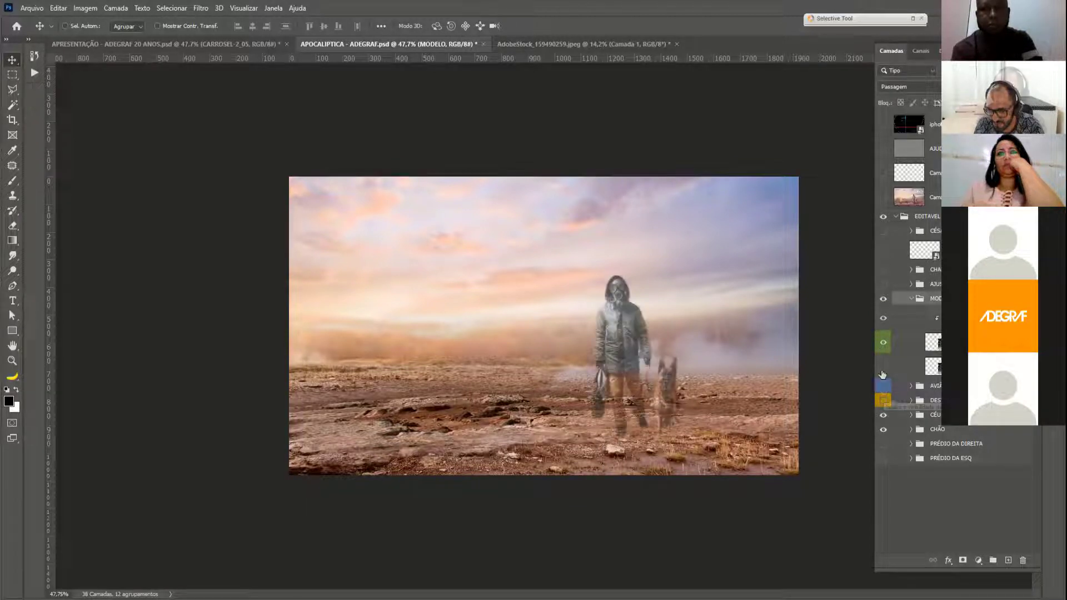
{"action": "left_click", "coordinate": [883, 401]}
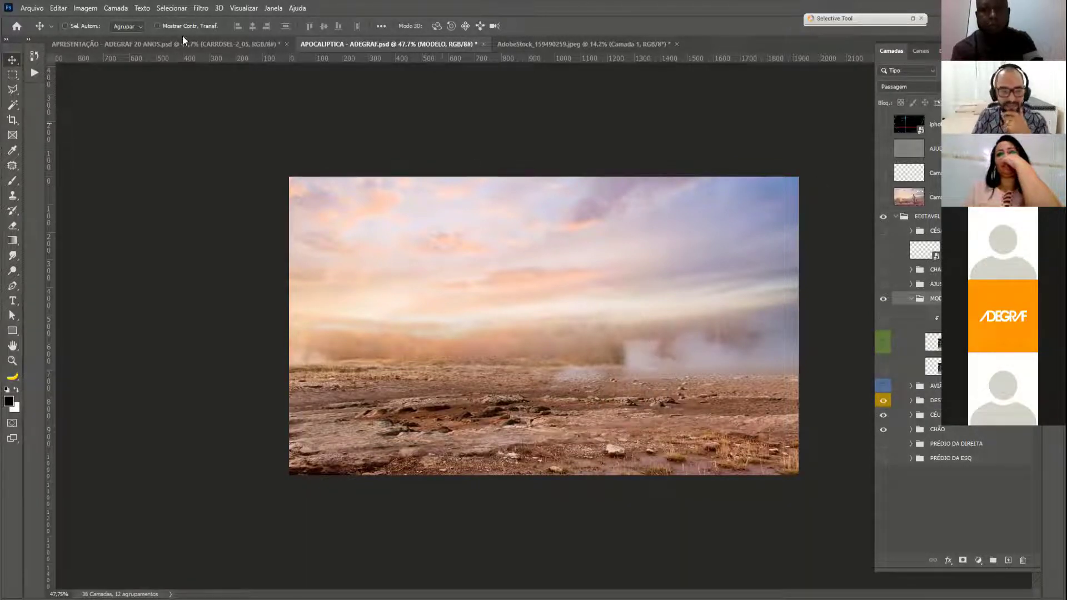
- Copy the man-and-dog layer from APOCALIPTICA - ADEGRAF.psd into APRESENTAÇÃO - ADEGRAF 20 ANOS.psd and place it left of the LINHAS DE FUGA vanishing point
{"action": "left_click", "coordinate": [216, 47]}
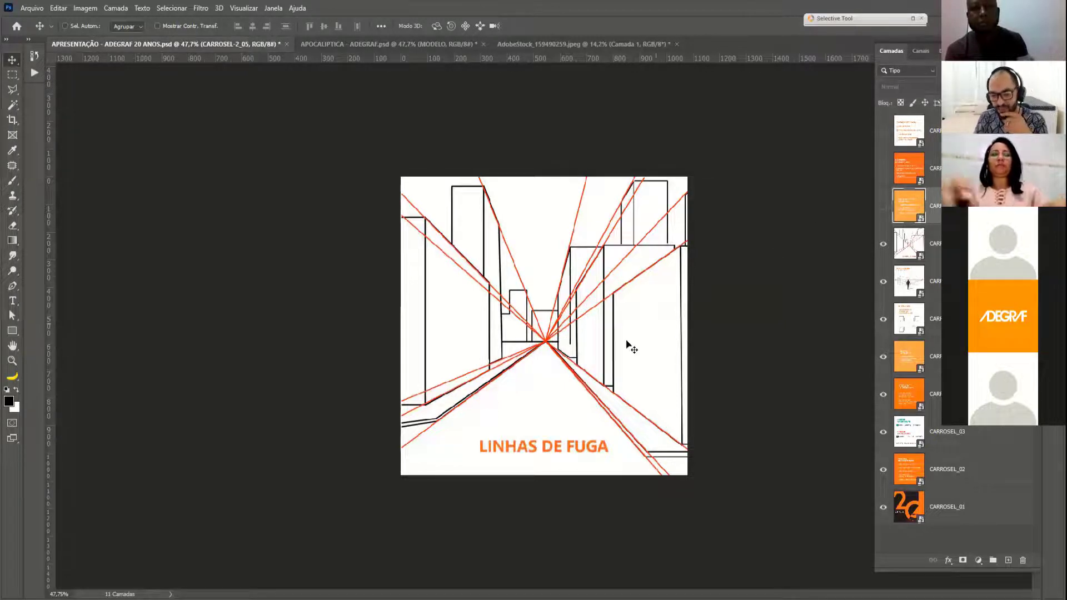
{"action": "left_click", "coordinate": [534, 45]}
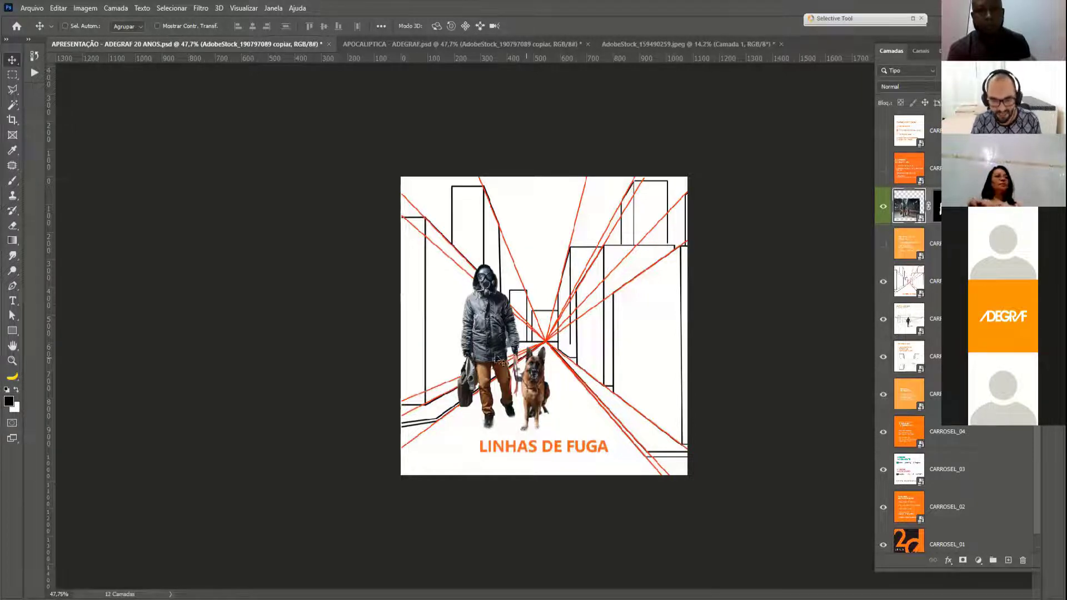
{"action": "left_click_drag", "start_coordinate": [520, 365], "coordinate": [504, 362]}
- Try the man-and-dog figure at about 23%, 114% and 85% scale on the LINHAS DE FUGA slide
{"action": "key", "text": "ctrl+t"}
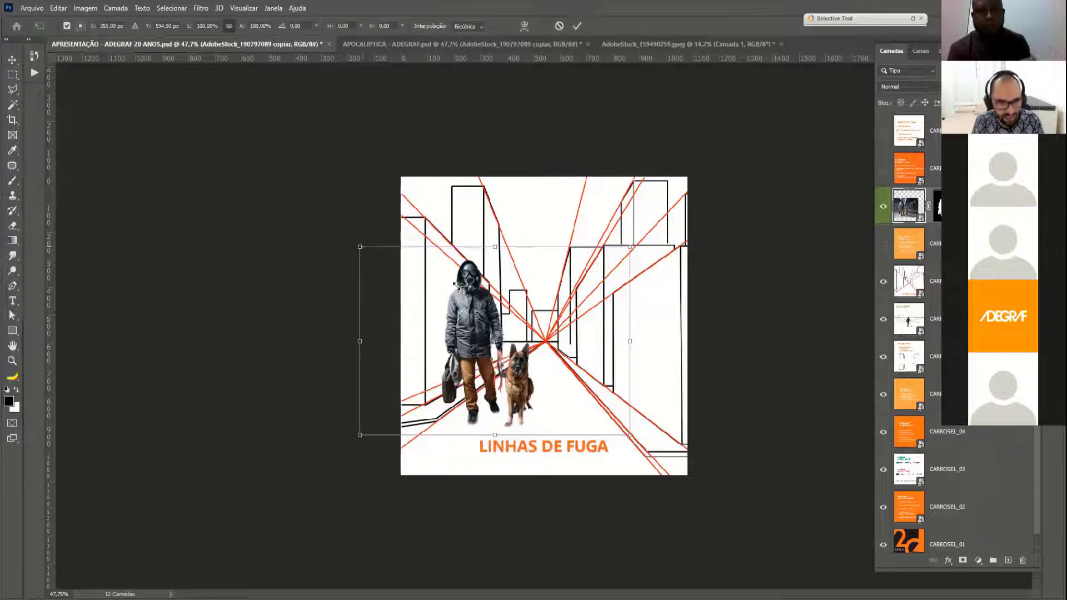
{"action": "left_click_drag", "start_coordinate": [360, 247], "coordinate": [466, 289]}
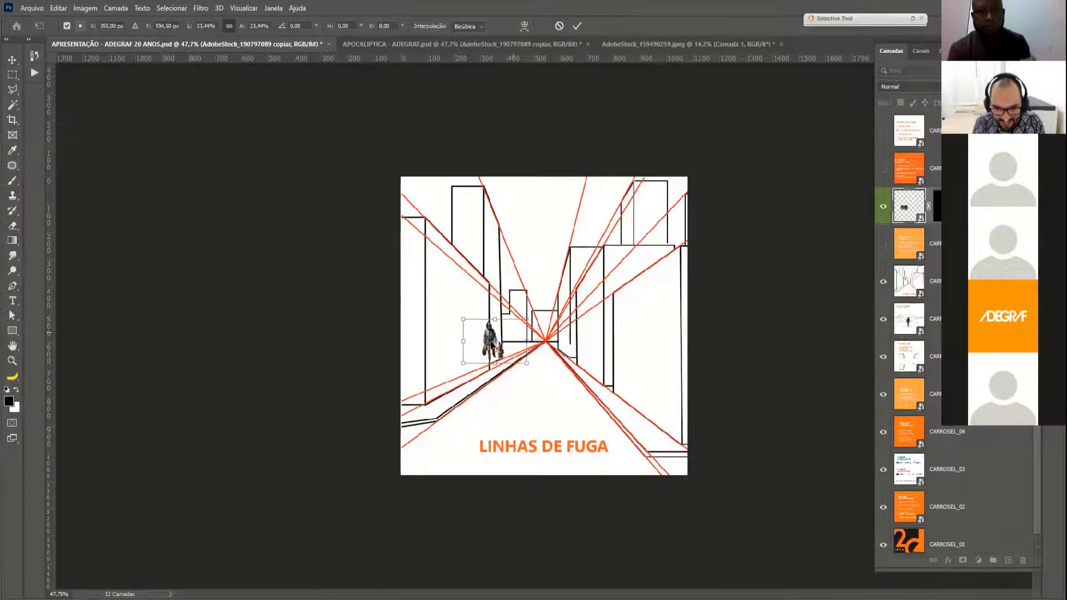
{"action": "left_click_drag", "start_coordinate": [491, 345], "coordinate": [355, 225]}
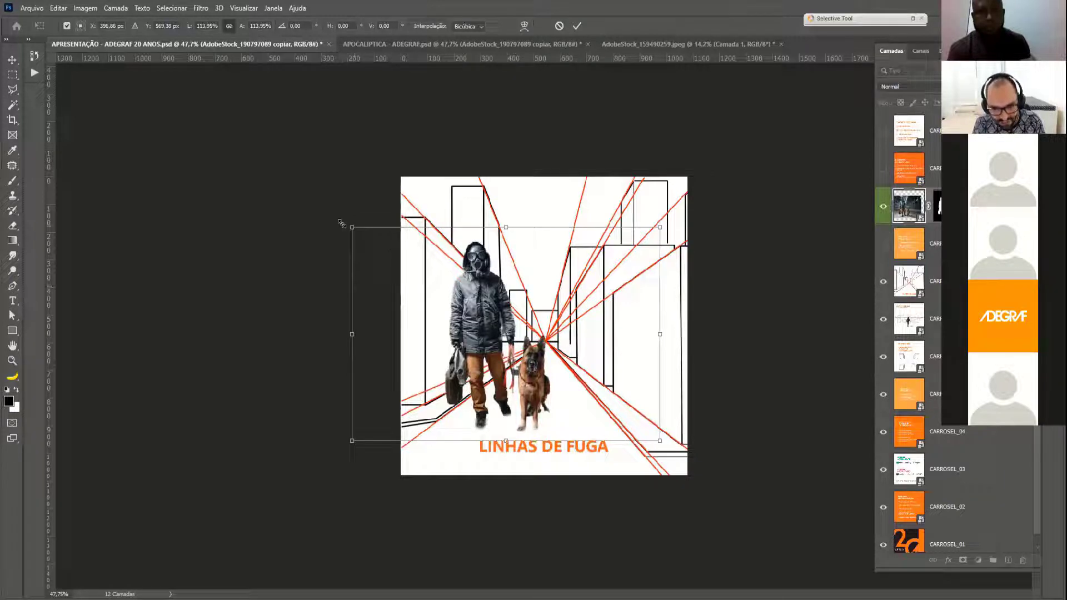
{"action": "left_click_drag", "start_coordinate": [353, 227], "coordinate": [391, 255]}
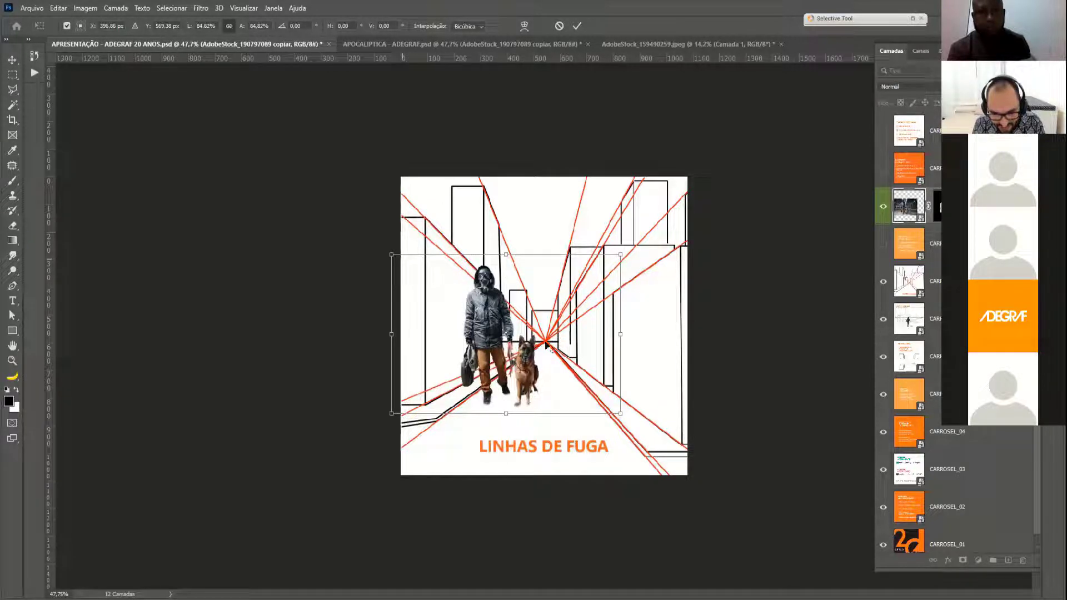
{"action": "key", "text": "ctrl+z"}
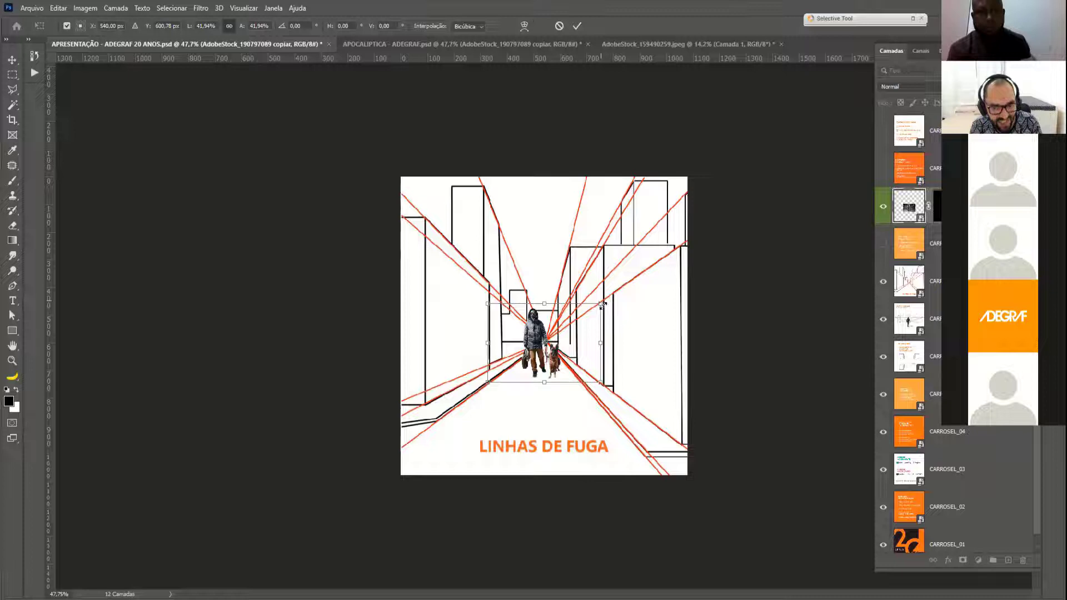
- Try smaller man-and-dog sizes at the vanishing point, then enlarge the figure to about 50% and apply the transform
{"action": "left_click_drag", "start_coordinate": [492, 307], "coordinate": [500, 311]}
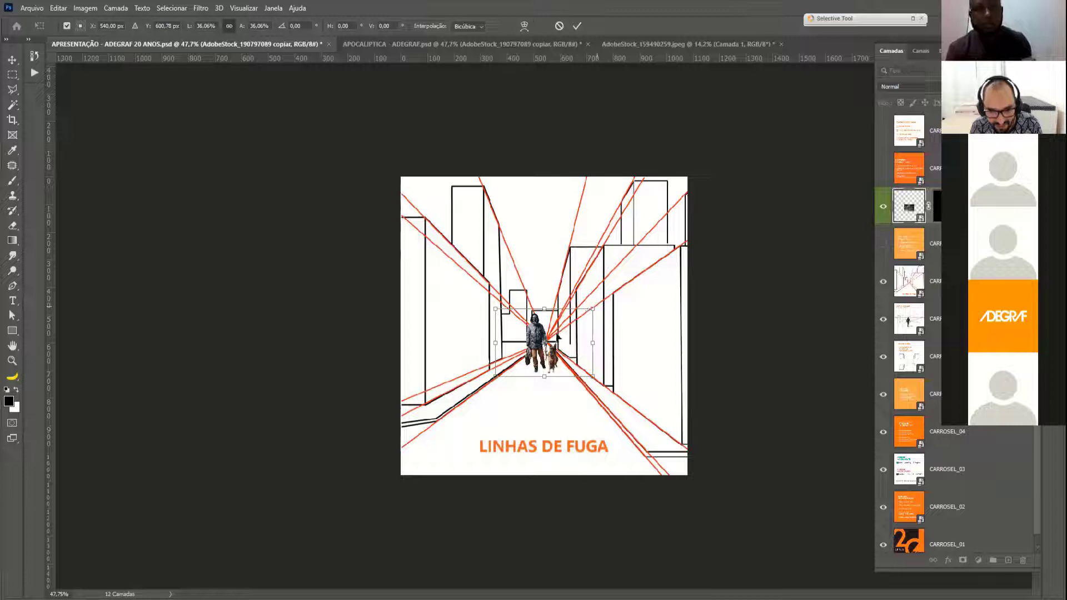
{"action": "left_click_drag", "start_coordinate": [594, 308], "coordinate": [582, 316]}
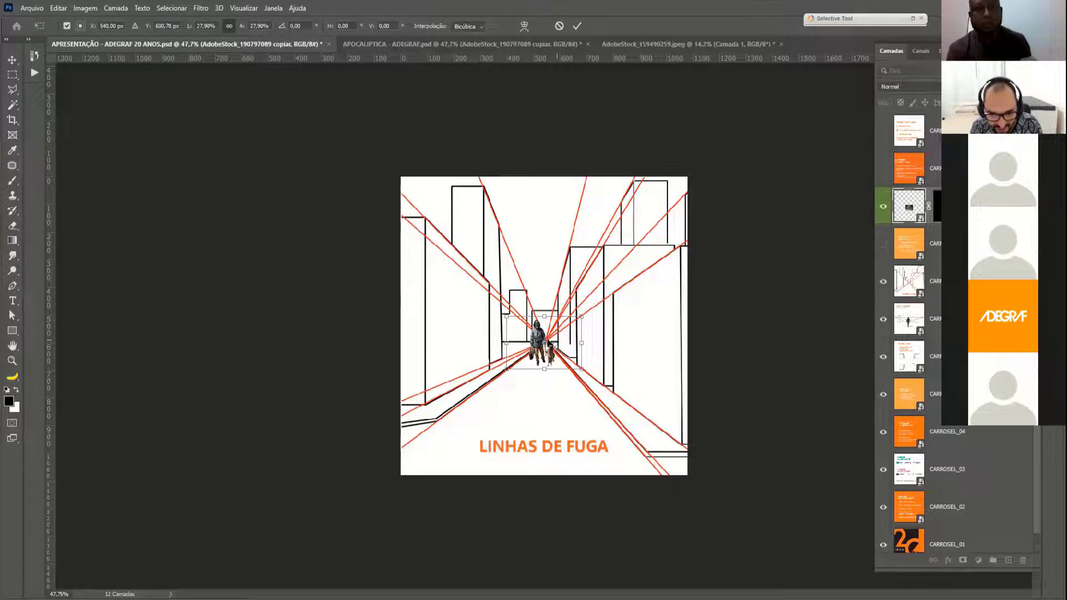
{"action": "left_click_drag", "start_coordinate": [556, 328], "coordinate": [555, 311]}
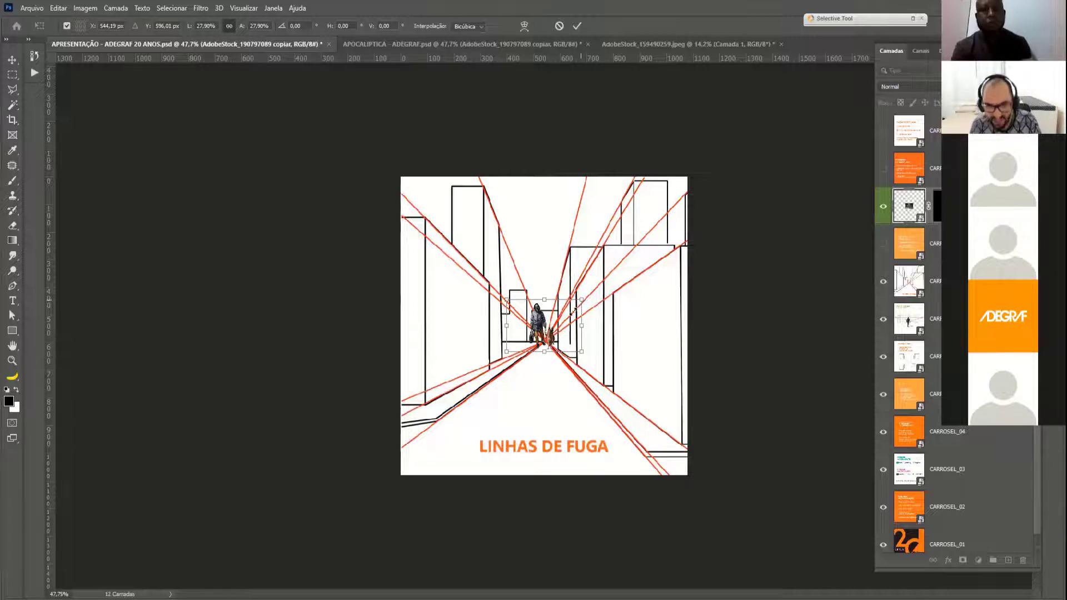
{"action": "left_click_drag", "start_coordinate": [544, 300], "coordinate": [541, 309]}
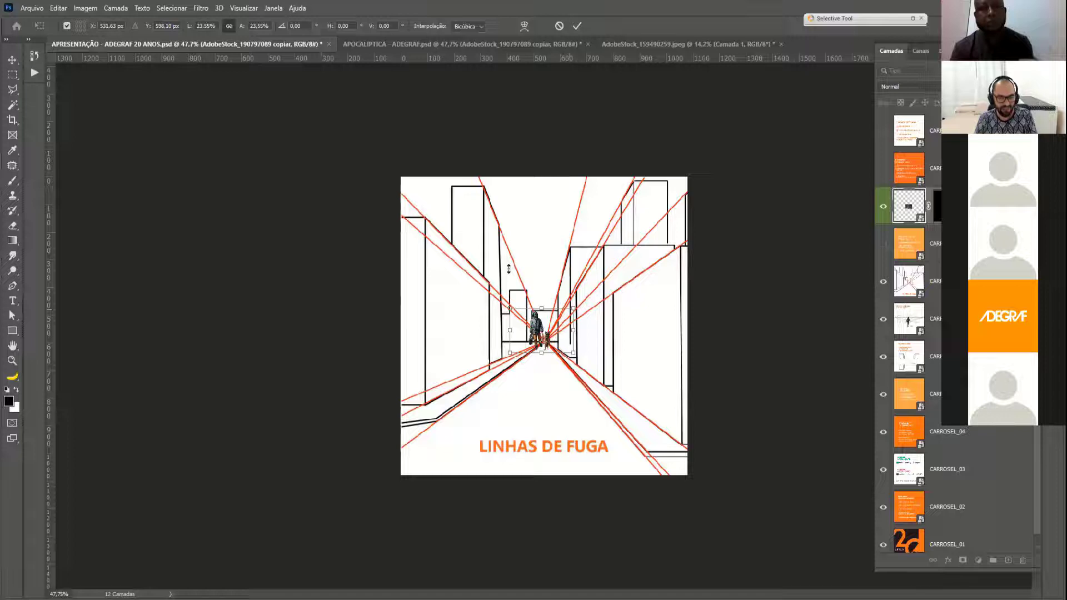
{"action": "left_click_drag", "start_coordinate": [509, 309], "coordinate": [473, 271]}
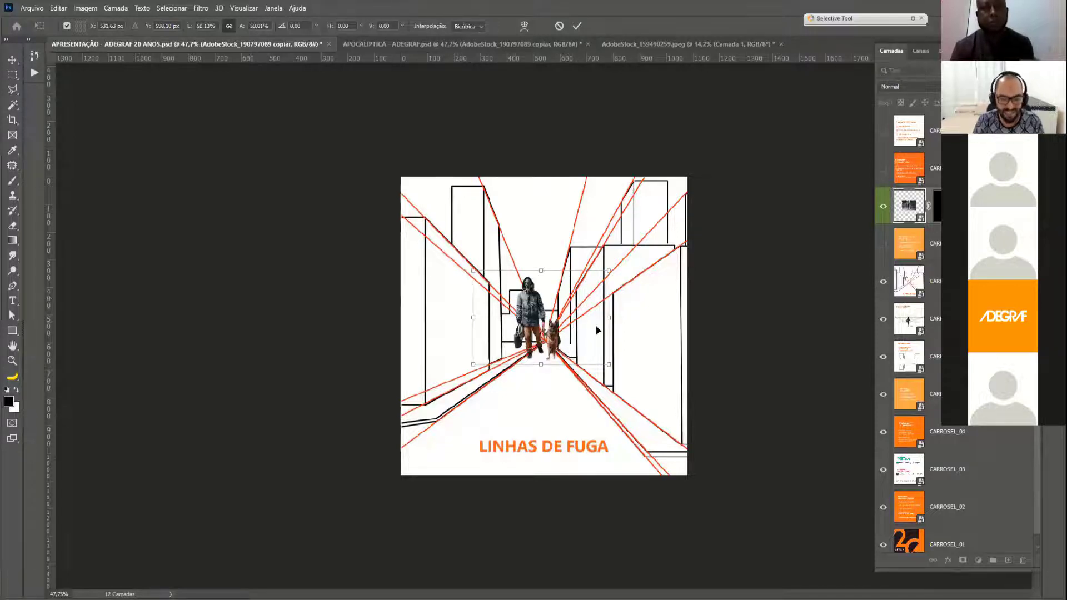
{"action": "key", "text": "Return"}
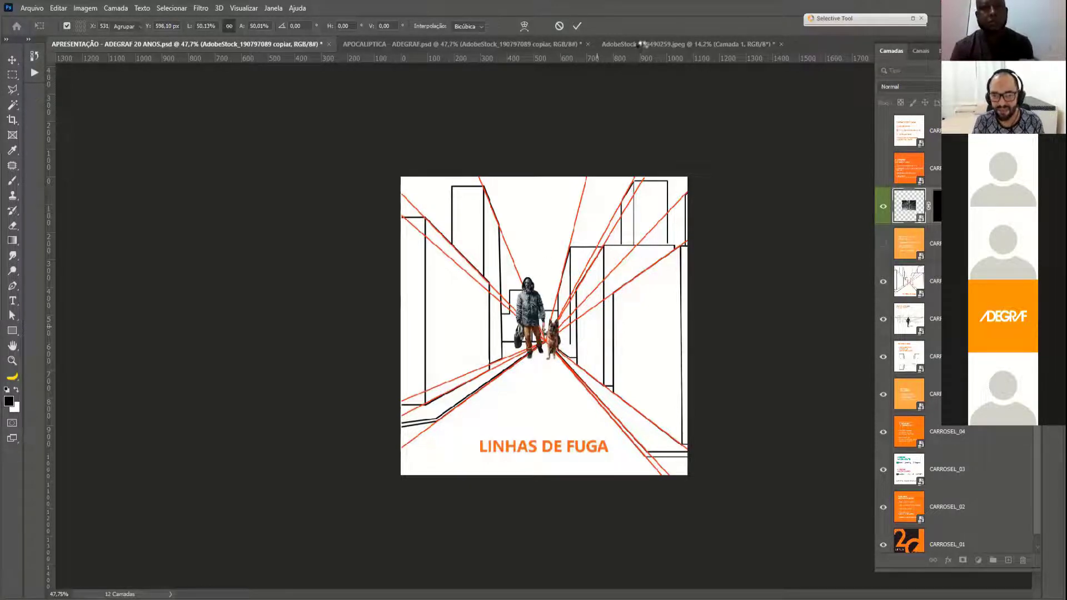
- Return to APOCALIPTICA - ADEGRAF.psd, turn on the adjustment above the man-and-dog layer after comparing its effect, and collapse the MODELO group
{"action": "left_click", "coordinate": [642, 44]}
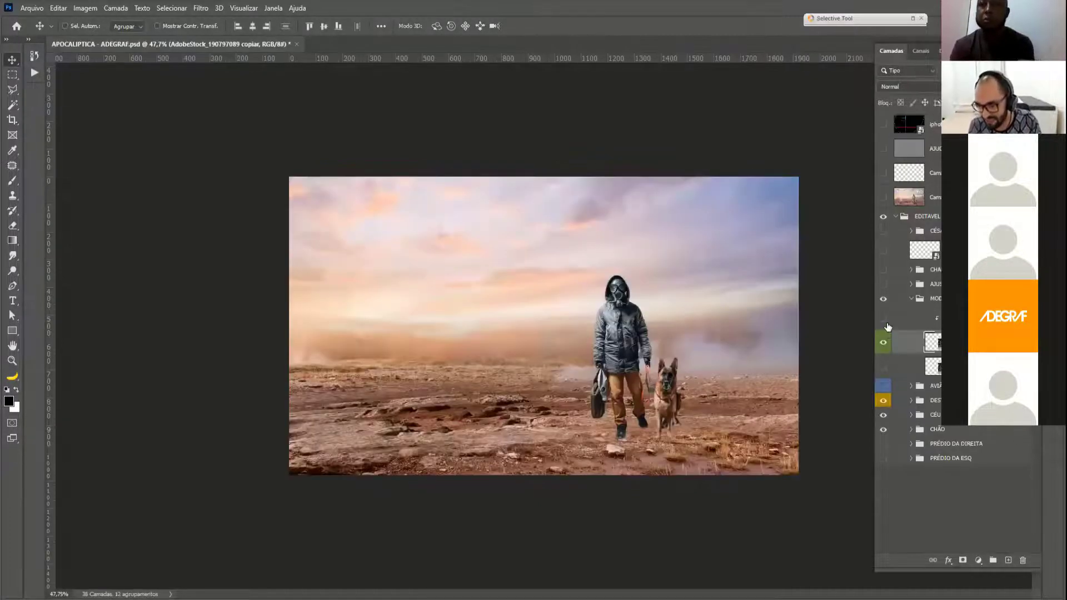
{"action": "left_click", "coordinate": [887, 323]}
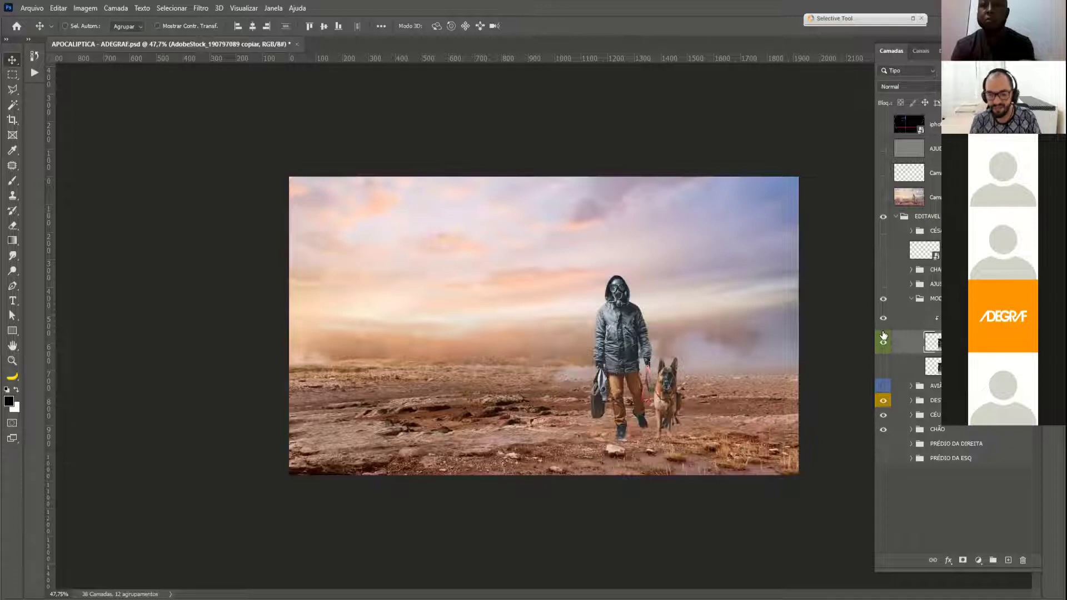
{"action": "left_click", "coordinate": [883, 320]}
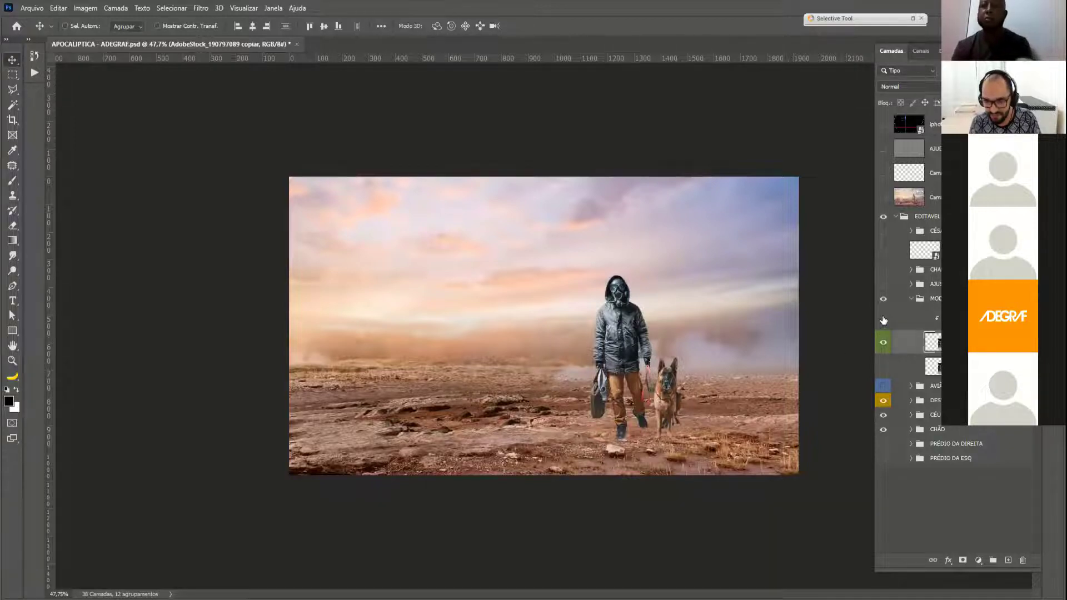
{"action": "left_click", "coordinate": [883, 318]}
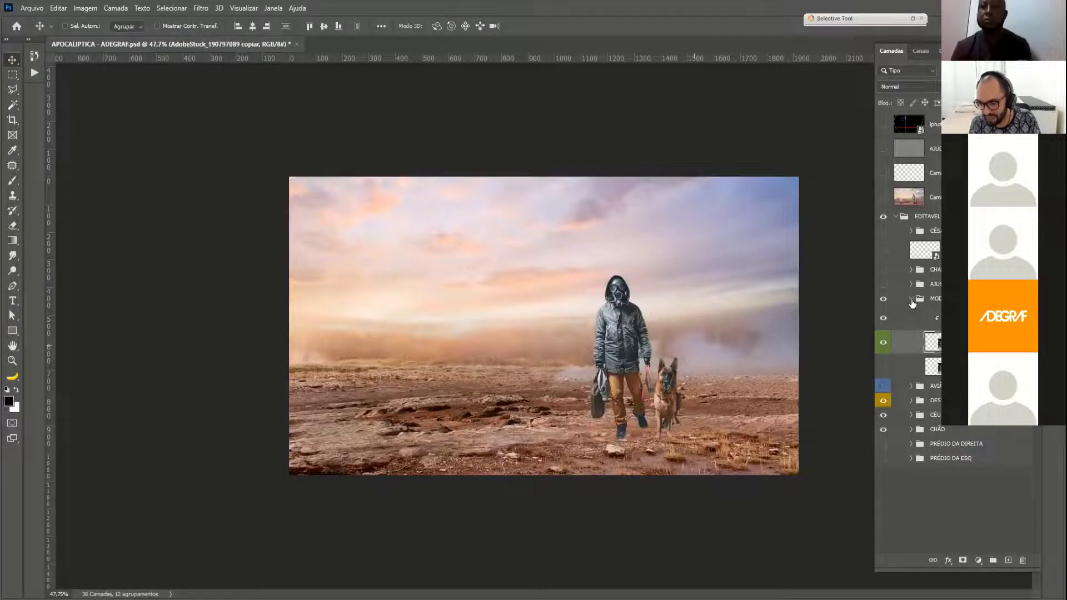
{"action": "left_click", "coordinate": [911, 300]}
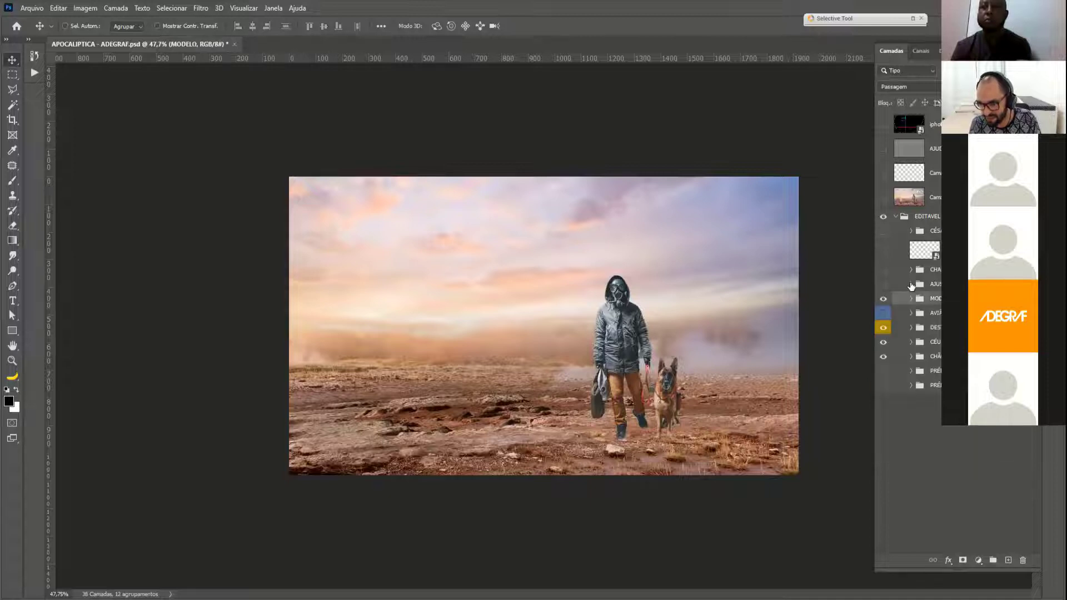
- Show the adjustments group above MODELO with Pesquisa de cores 1 turned on, and check Pesquisa de cores among the adjustment types
{"action": "left_click", "coordinate": [911, 284]}
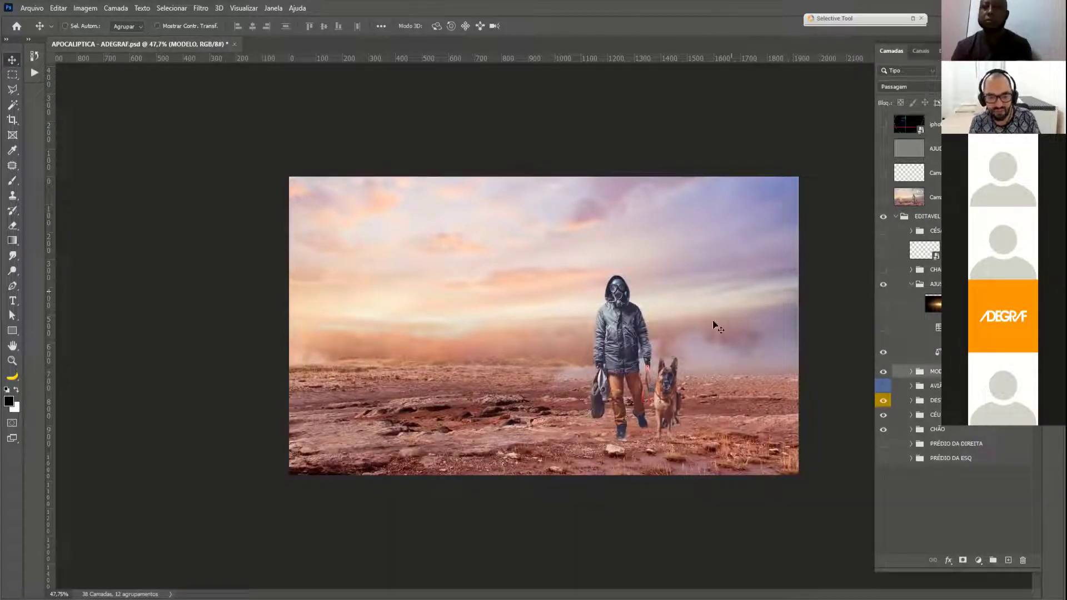
{"action": "left_click", "coordinate": [884, 329]}
{"action": "left_click", "coordinate": [917, 327]}
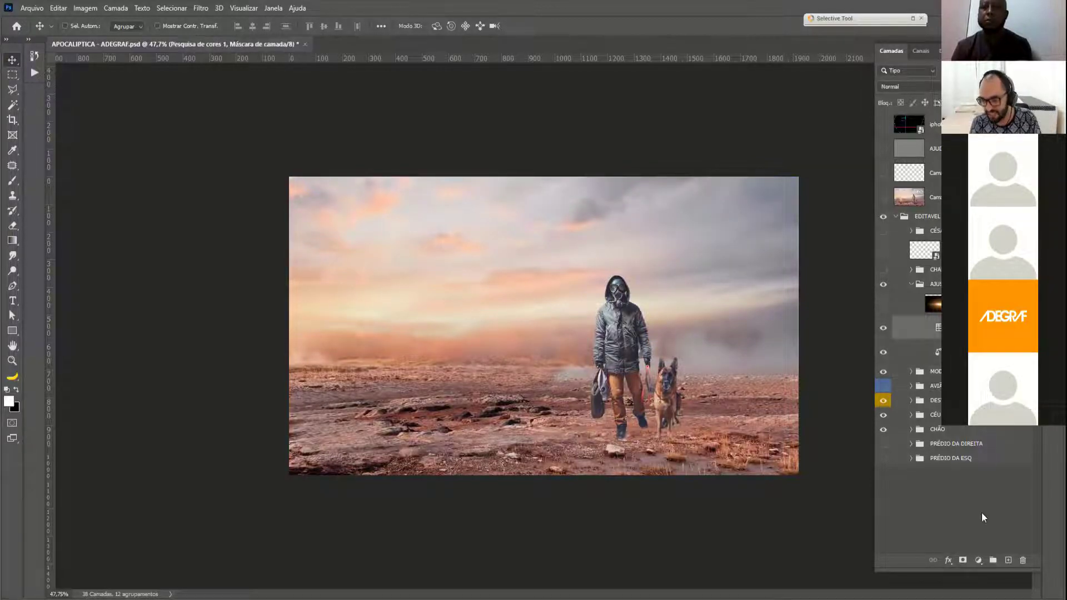
{"action": "left_click", "coordinate": [978, 561]}
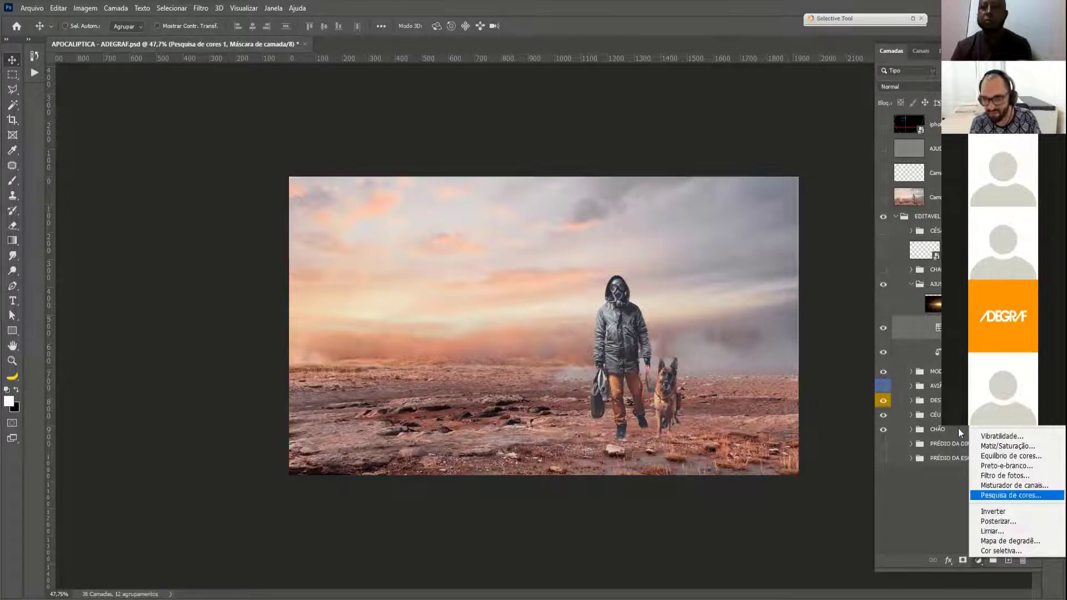
{"action": "left_click", "coordinate": [825, 282]}
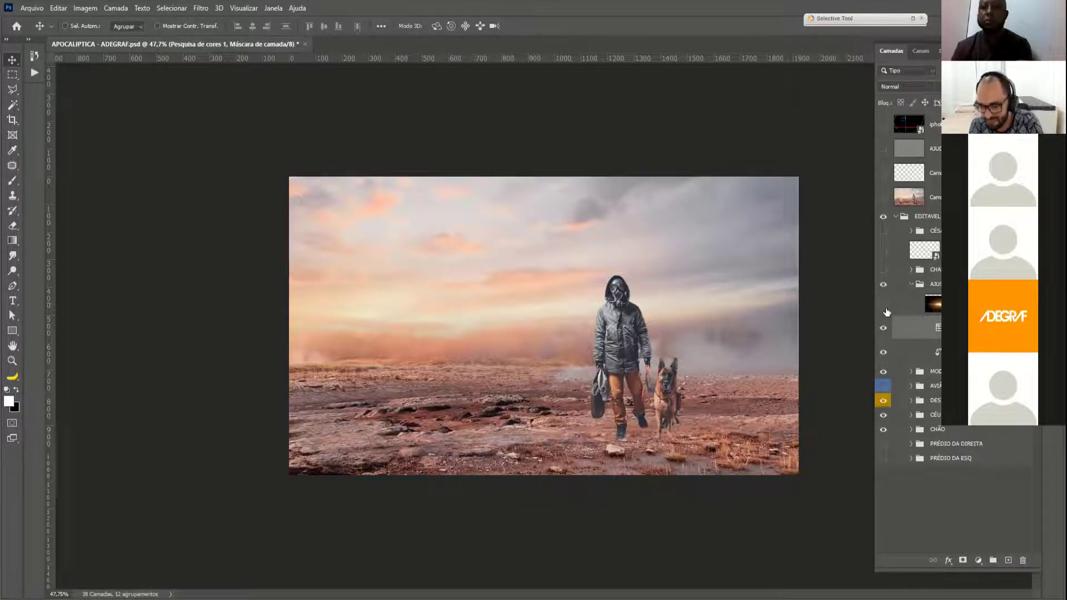
- Compare the composite with and without the orange light layer 7 in the adjustments group, and leave it turned on
{"action": "left_click", "coordinate": [921, 306]}
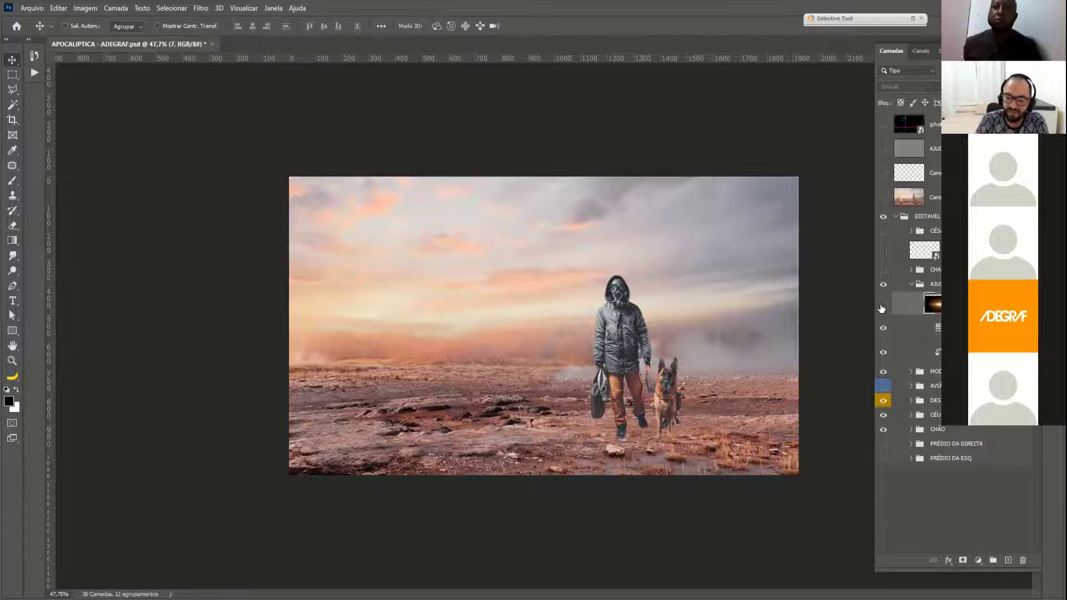
{"action": "left_click", "coordinate": [882, 305]}
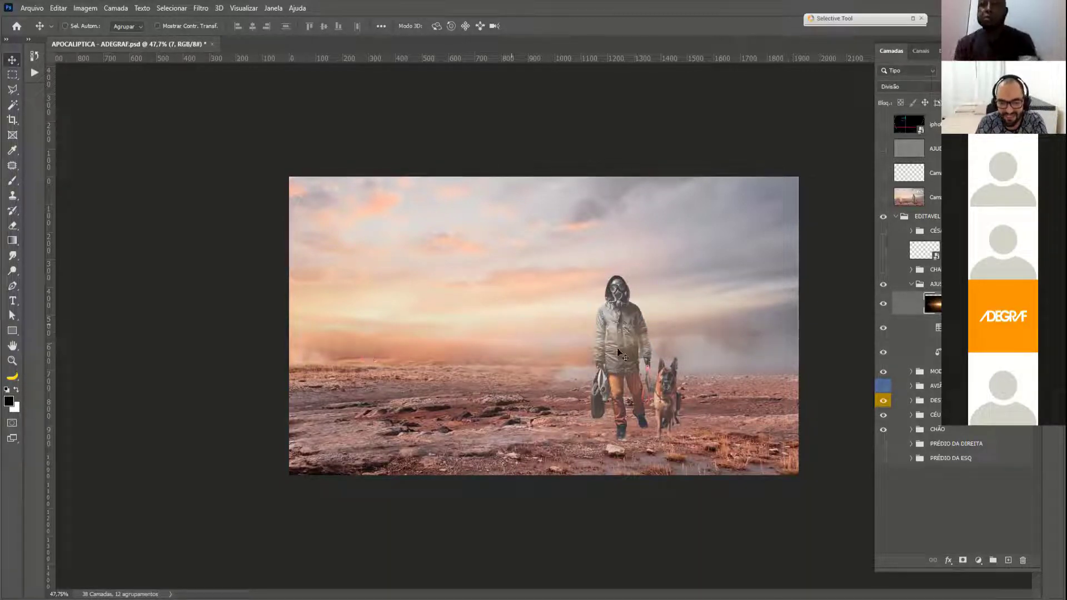
{"action": "left_click", "coordinate": [884, 305]}
{"action": "left_click", "coordinate": [884, 306]}
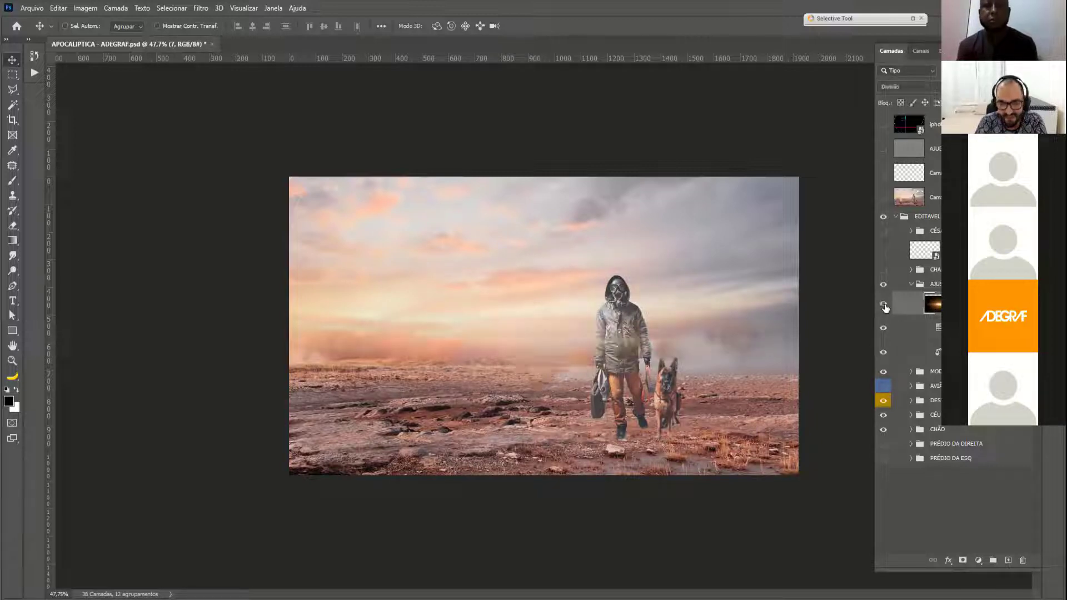
{"action": "left_click", "coordinate": [885, 306]}
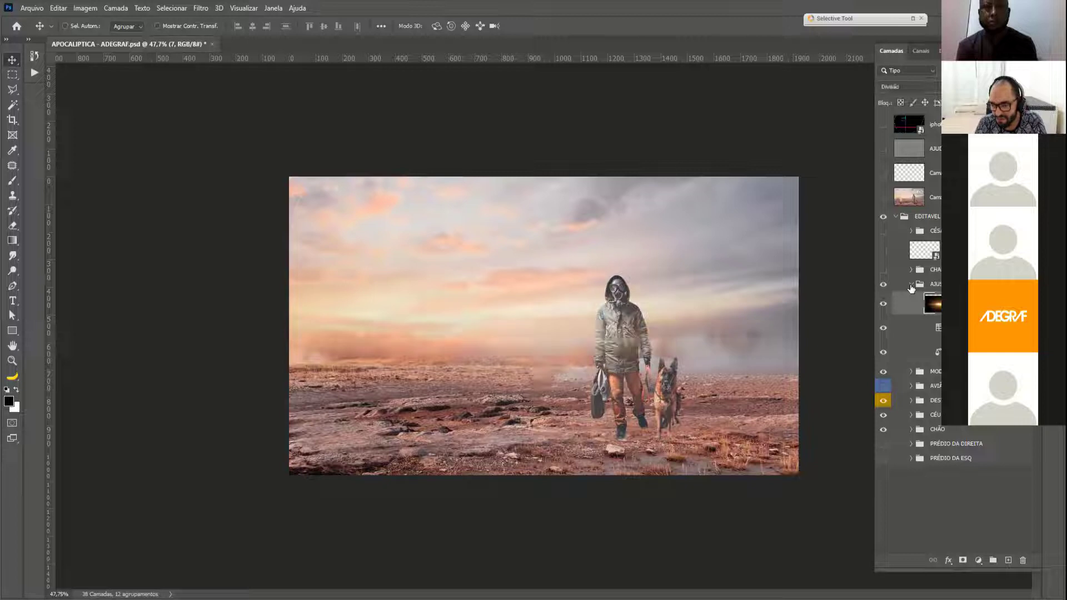
- Turn on the LOGO layer and the groups directly above and below it, and collapse the EDITAVEL group
{"action": "left_click", "coordinate": [922, 251]}
{"action": "left_click", "coordinate": [883, 249]}
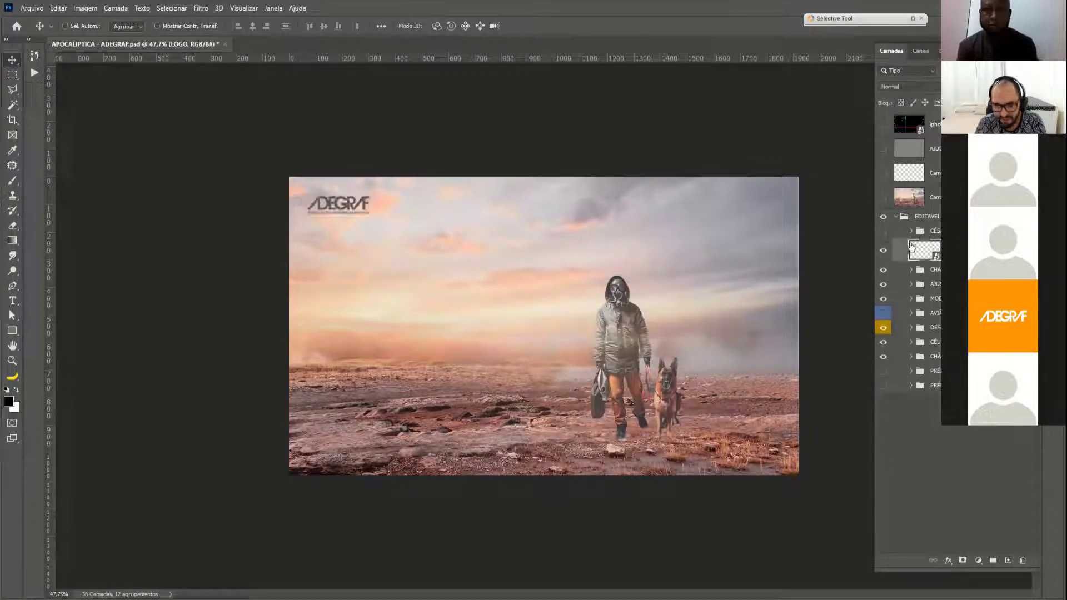
{"action": "left_click", "coordinate": [883, 231]}
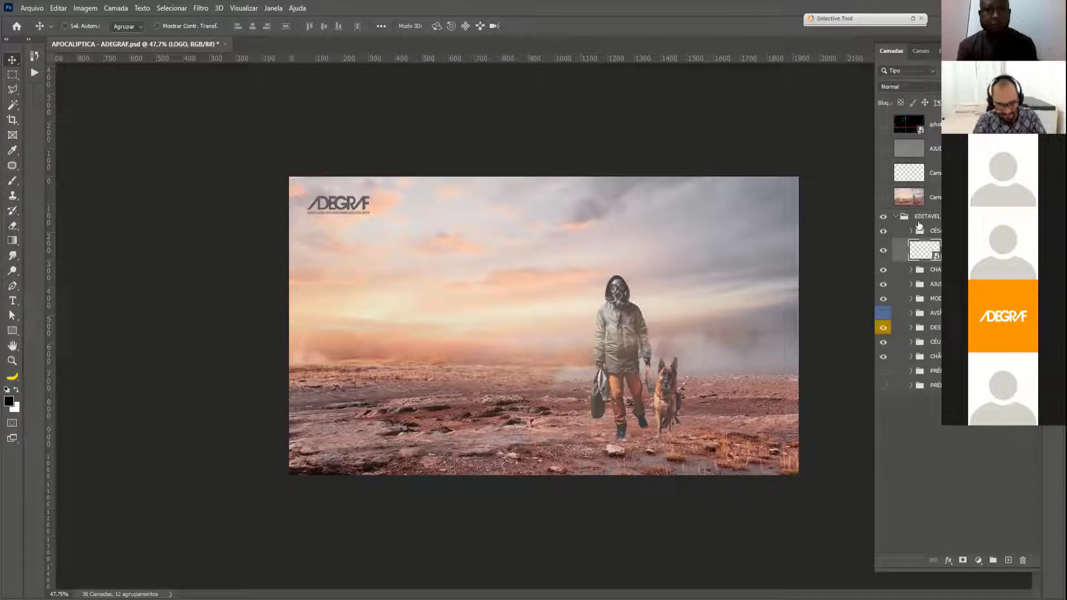
{"action": "left_click", "coordinate": [919, 221]}
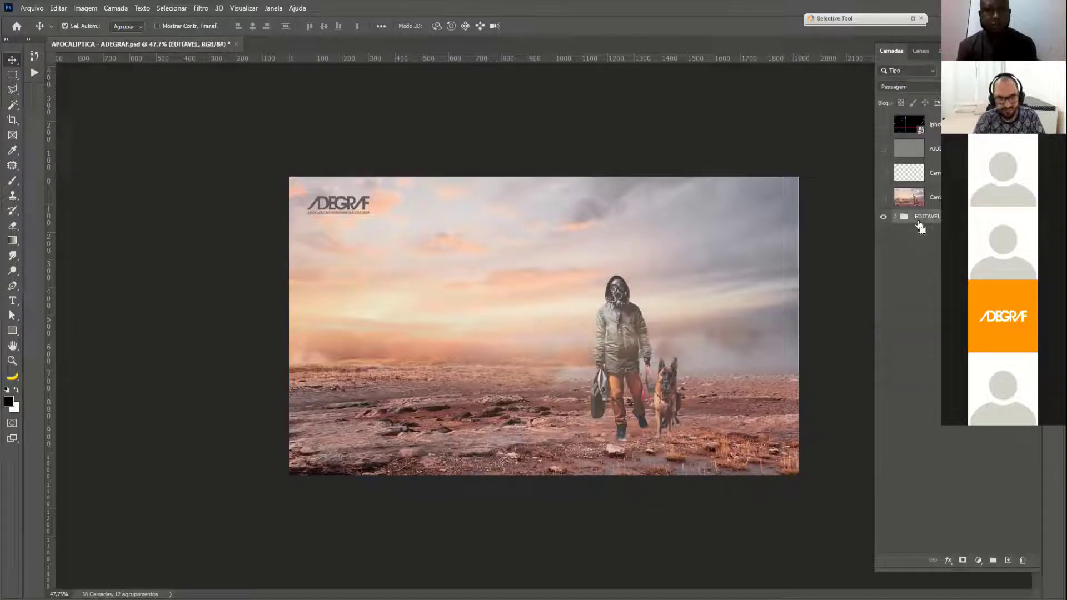
- Stamp all visible layers into a new layer above EDITAVEL and open it in the Camera Raw filter
{"action": "key", "text": "ctrl+shift+alt+e"}
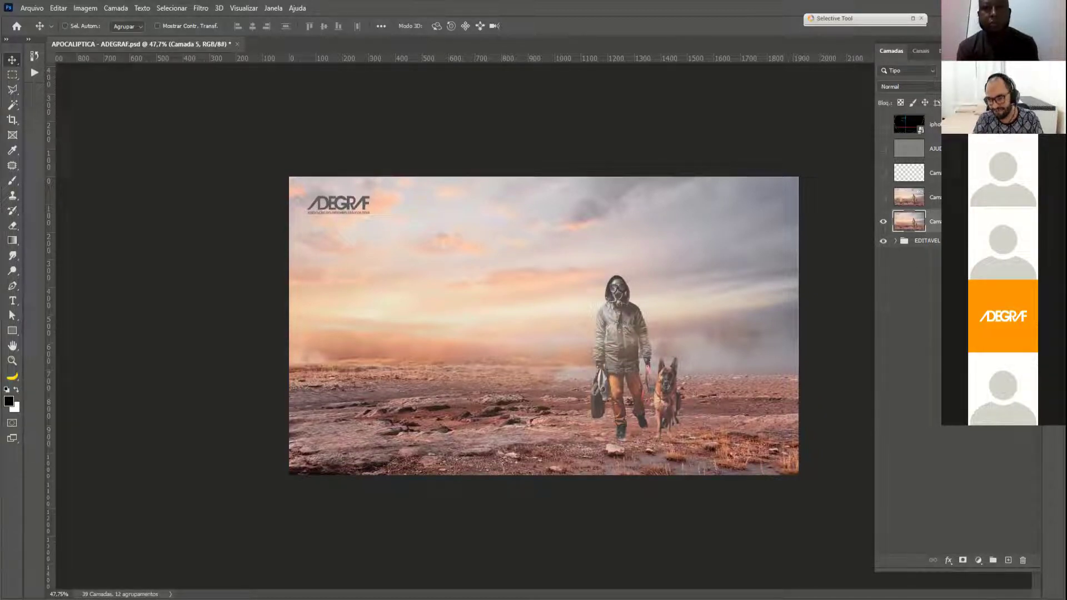
{"action": "left_click", "coordinate": [201, 9]}
{"action": "left_click", "coordinate": [250, 97]}
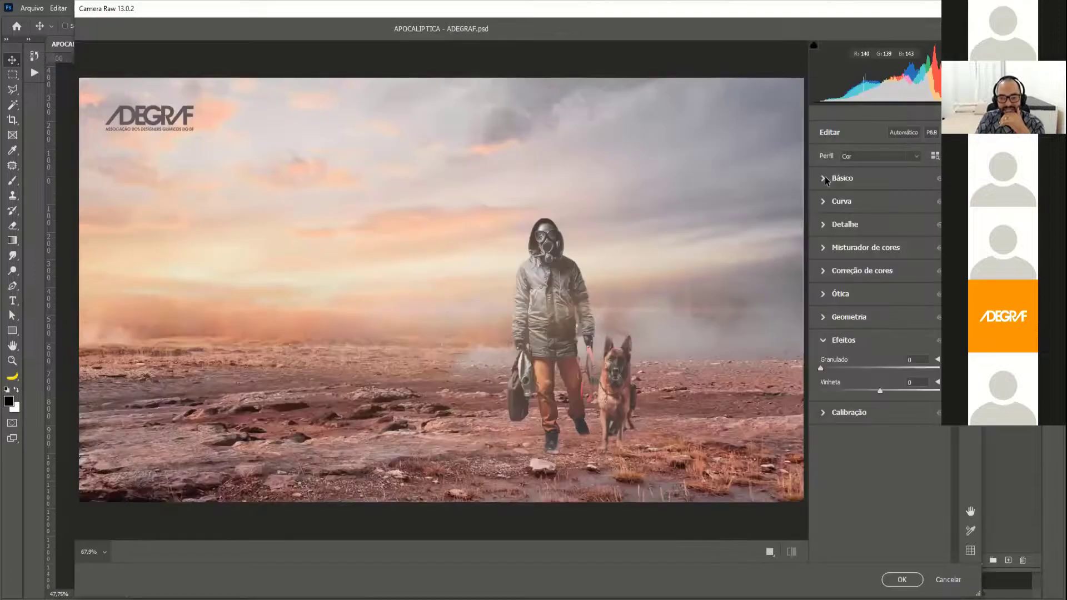
- In the Básico settings, try warmer and cooler white balances, ending with Temperatura at -5 and Colorir at -16
{"action": "left_click", "coordinate": [825, 179]}
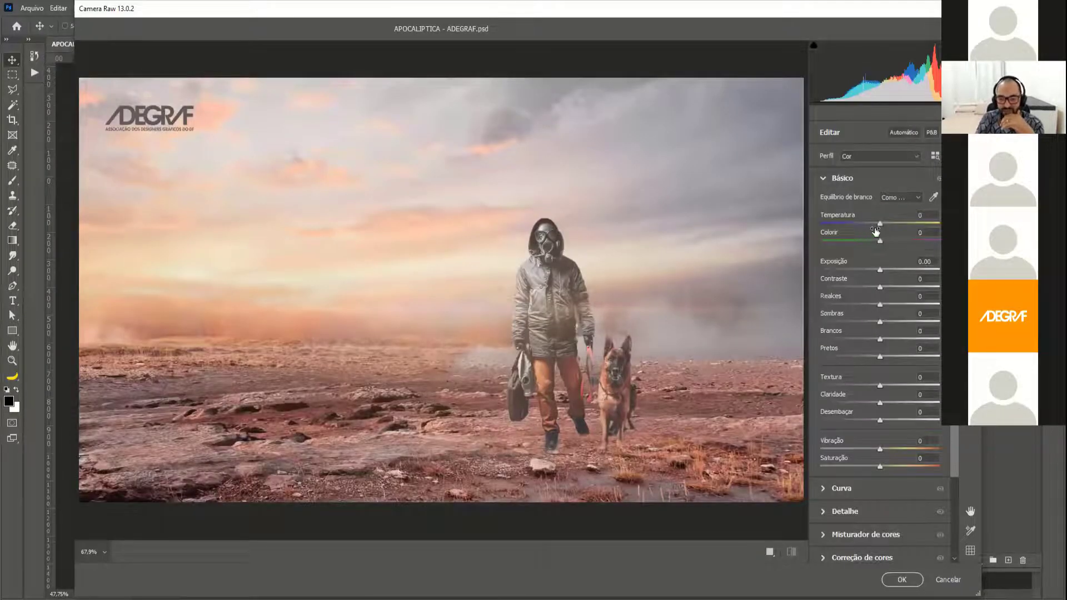
{"action": "left_click", "coordinate": [891, 224]}
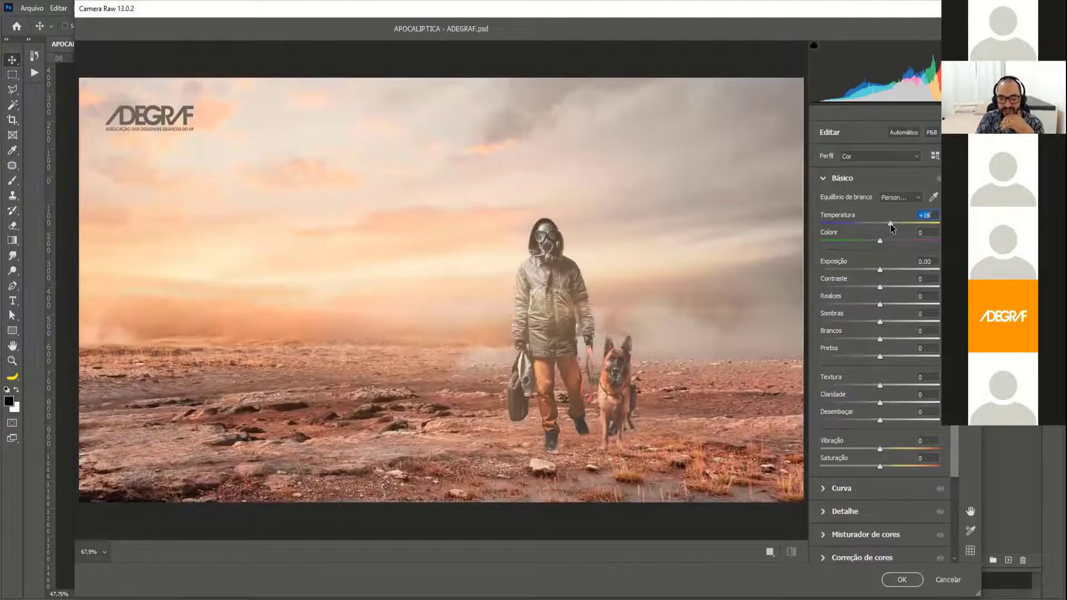
{"action": "left_click_drag", "start_coordinate": [889, 224], "coordinate": [874, 225]}
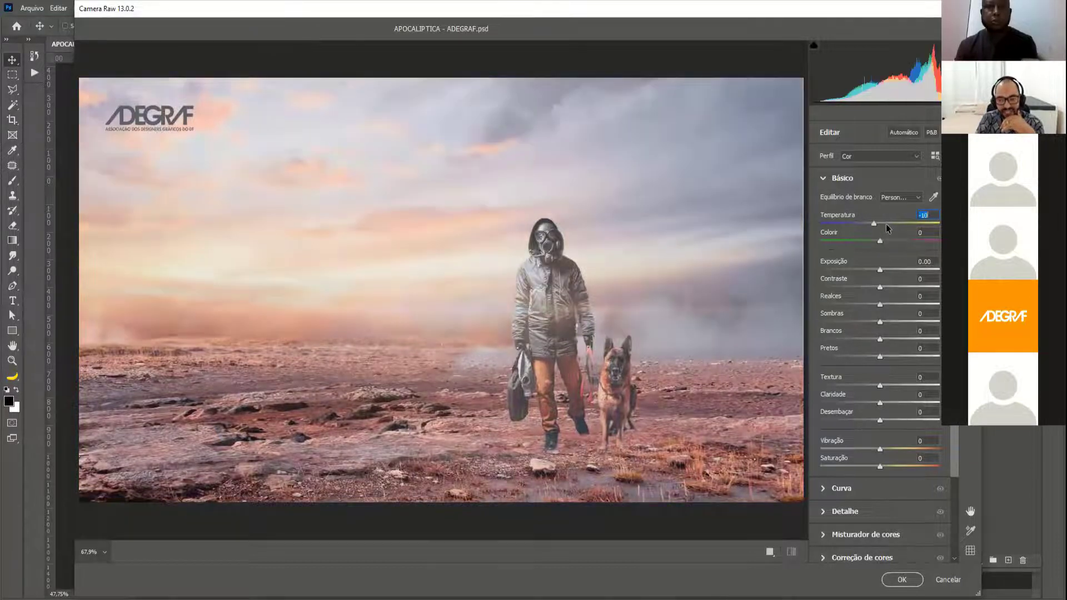
{"action": "left_click", "coordinate": [887, 225]}
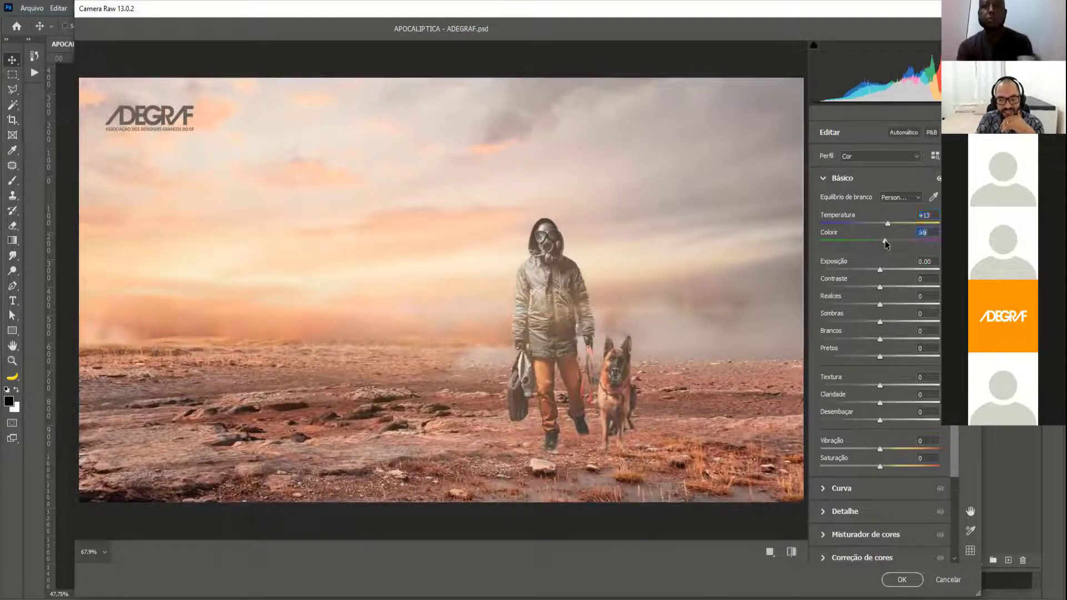
{"action": "left_click_drag", "start_coordinate": [885, 240], "coordinate": [872, 237]}
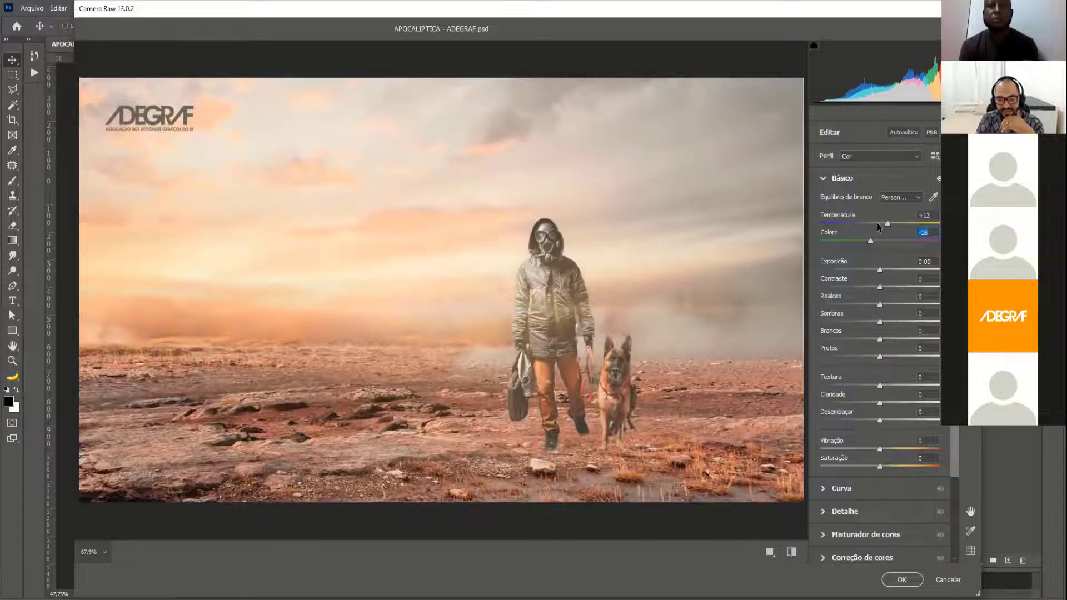
{"action": "left_click", "coordinate": [877, 223]}
{"action": "left_click", "coordinate": [875, 223]}
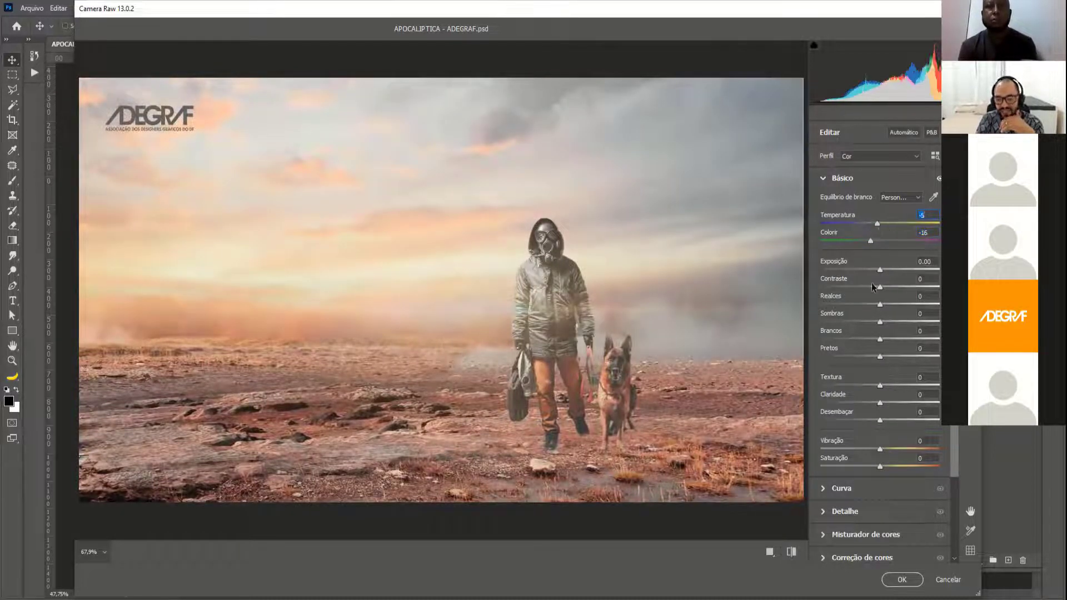
- Fine-tune the Básico settings to Exposição -0.15, Contraste -21, Claridade +17 and Textura +10
{"action": "left_click_drag", "start_coordinate": [881, 271], "coordinate": [891, 270]}
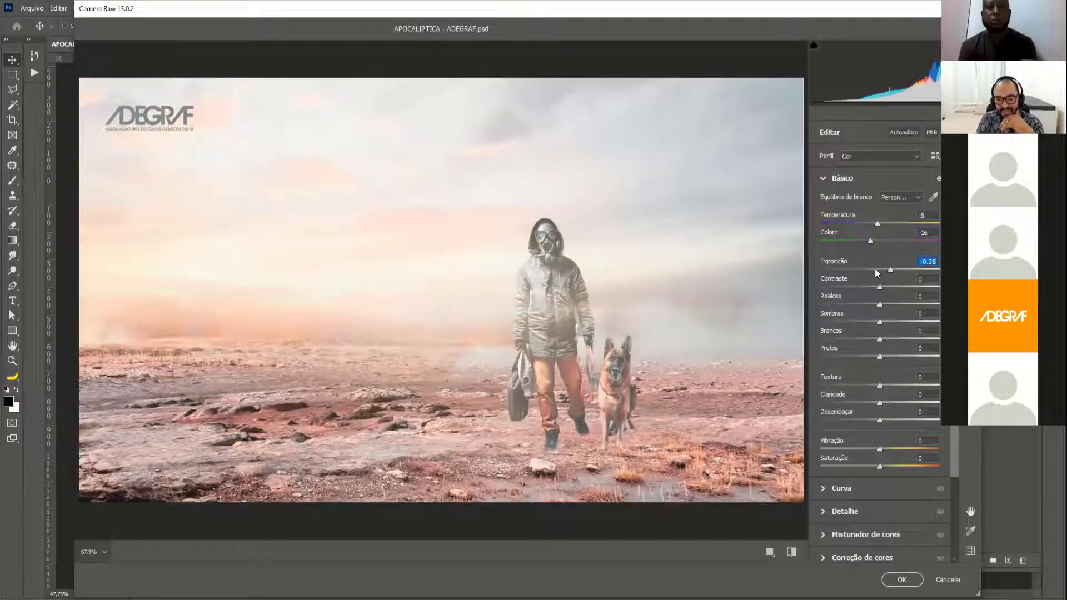
{"action": "left_click", "coordinate": [873, 269]}
{"action": "left_click", "coordinate": [868, 287]}
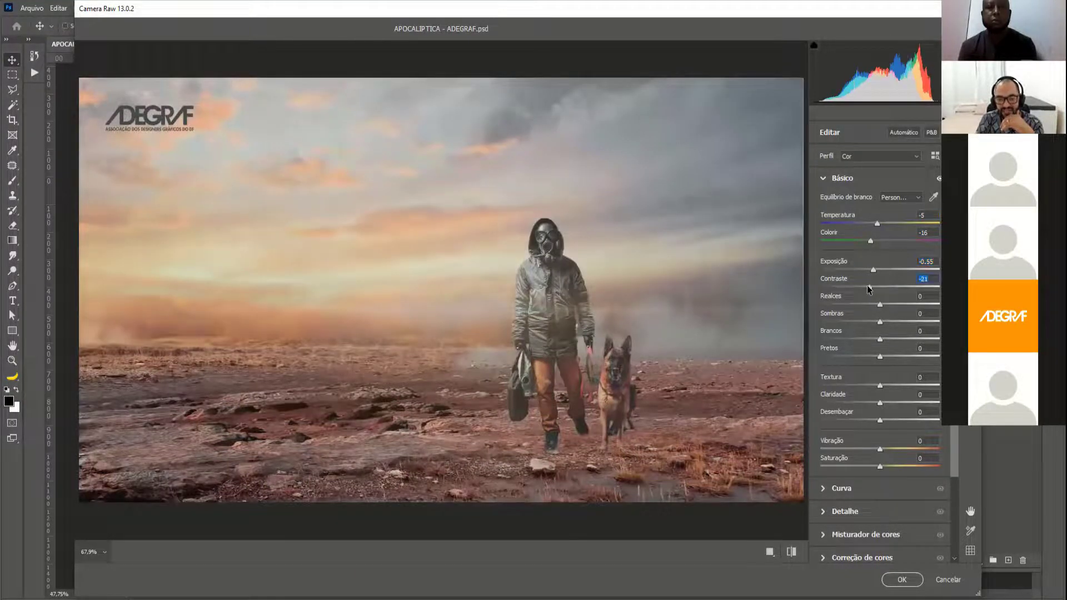
{"action": "left_click", "coordinate": [876, 269]}
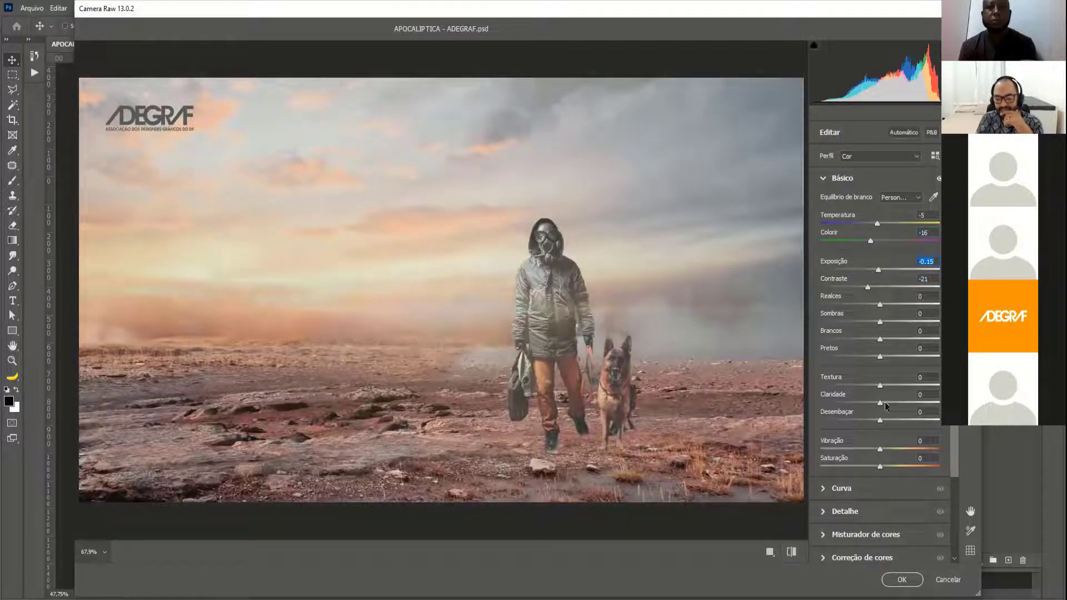
{"action": "left_click", "coordinate": [888, 401]}
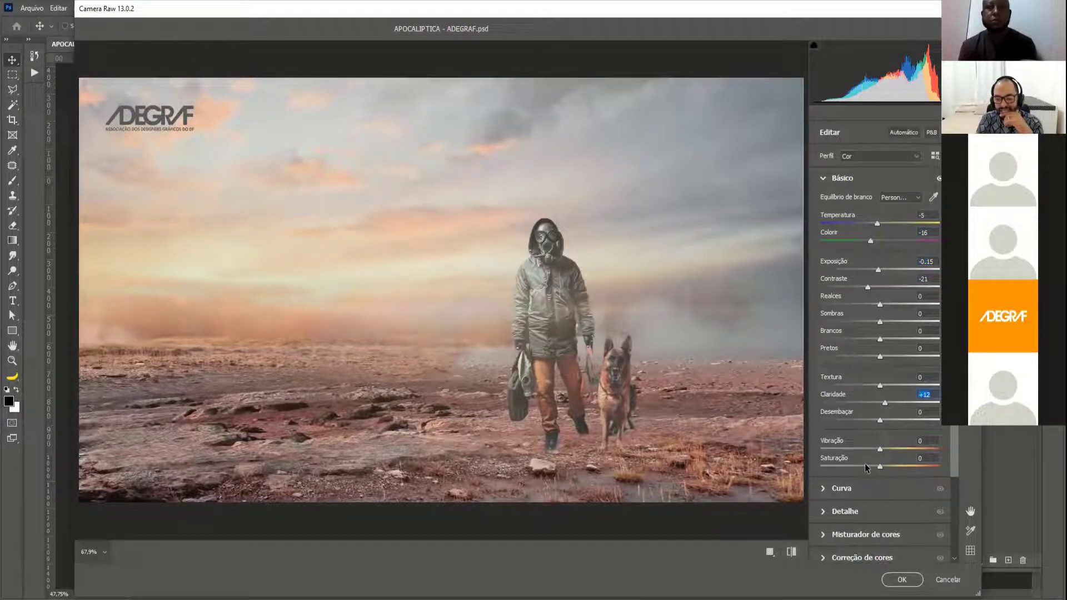
{"action": "left_click", "coordinate": [880, 384]}
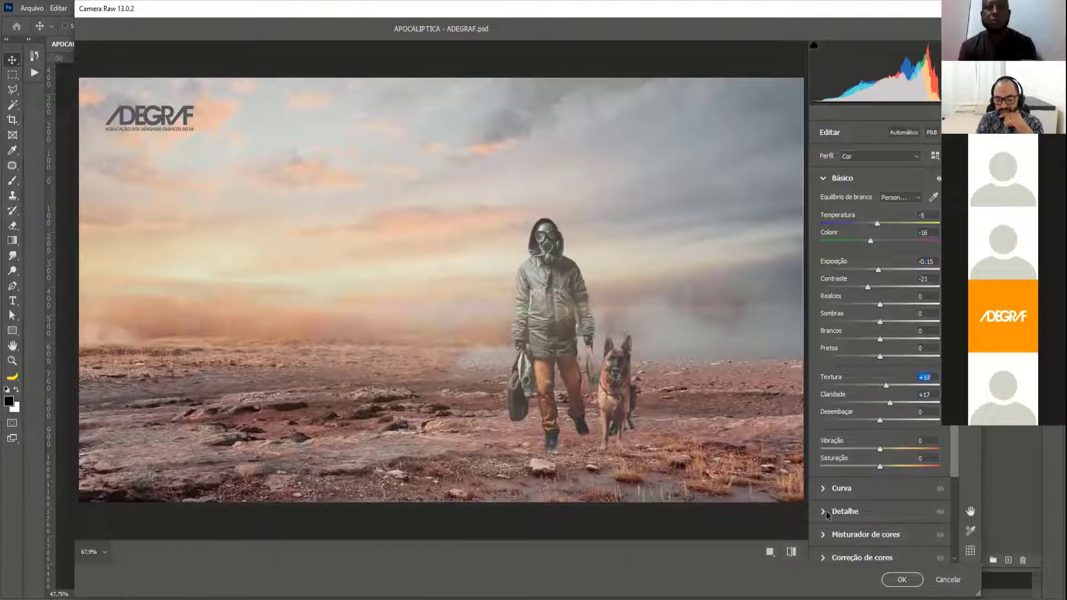
- Set Nitidez to 51 in the Detalhe settings and apply the Camera Raw filter
{"action": "left_click", "coordinate": [842, 511]}
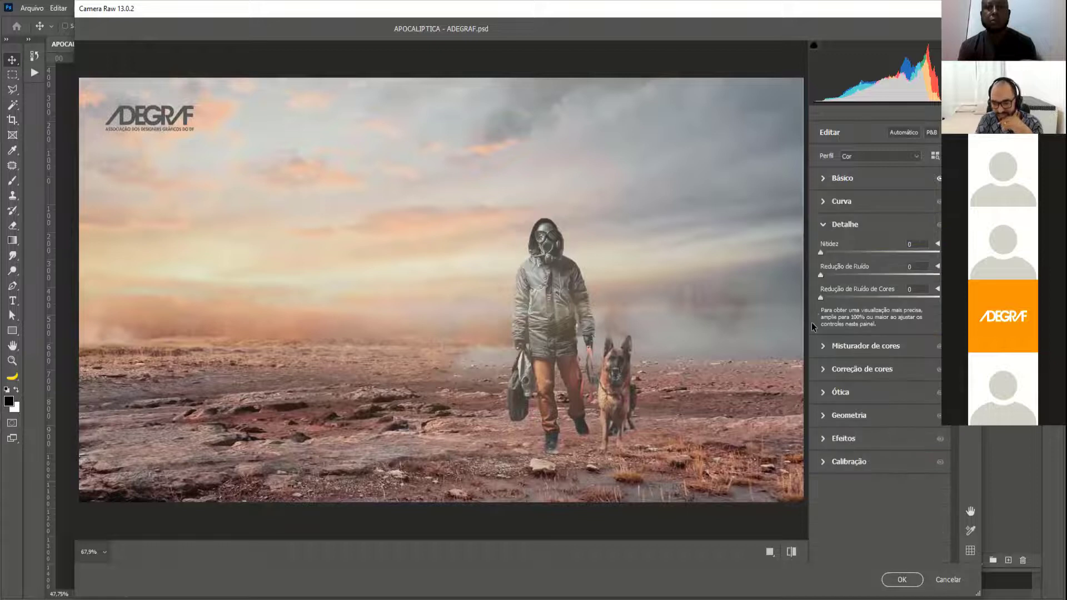
{"action": "left_click", "coordinate": [859, 252]}
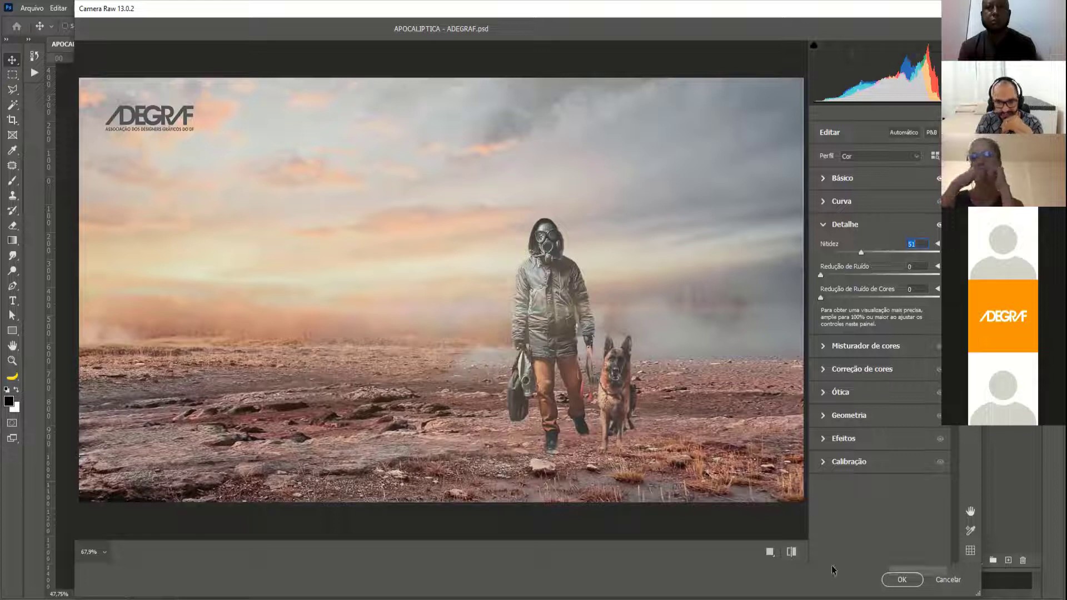
{"action": "type", "text": "0"}
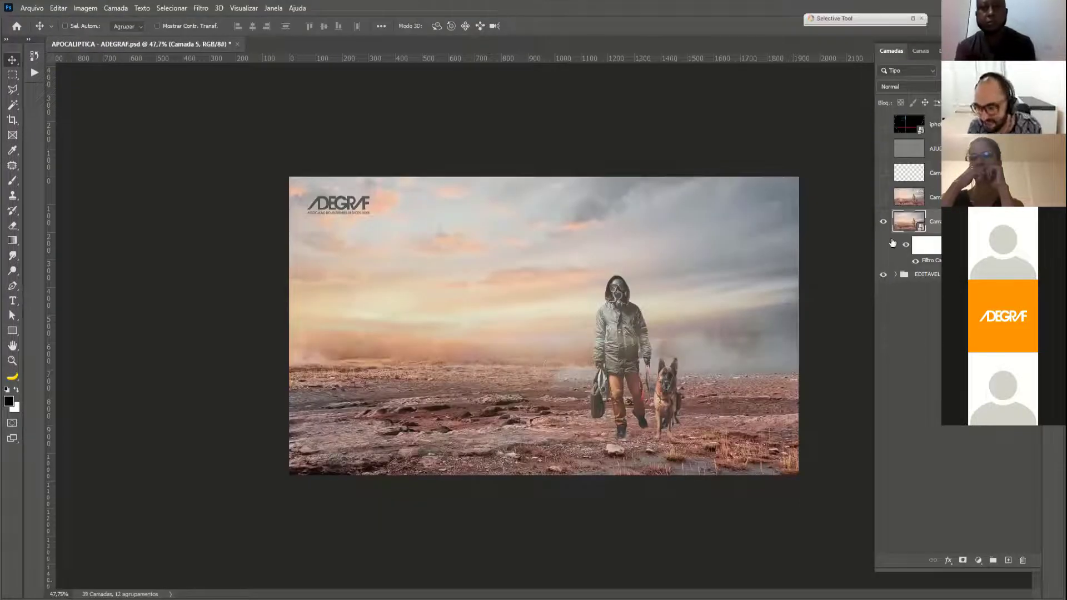
- Hide the filtered merged layer, expand EDITAVEL and its figure group, and compare the figure and masked shadow layers, leaving only the figure layer on
{"action": "left_click", "coordinate": [884, 222]}
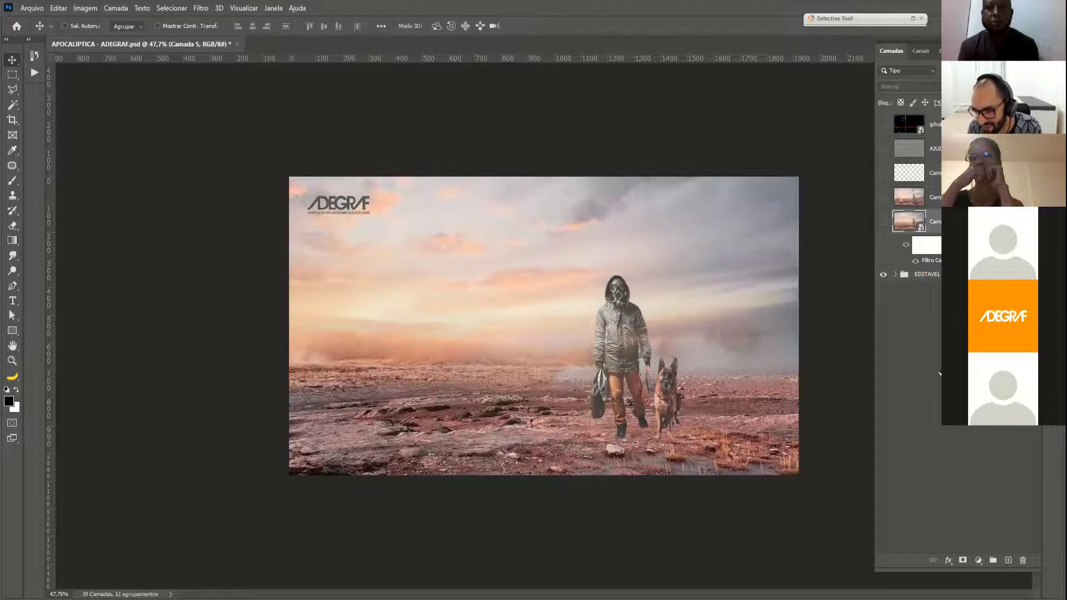
{"action": "left_click", "coordinate": [896, 274]}
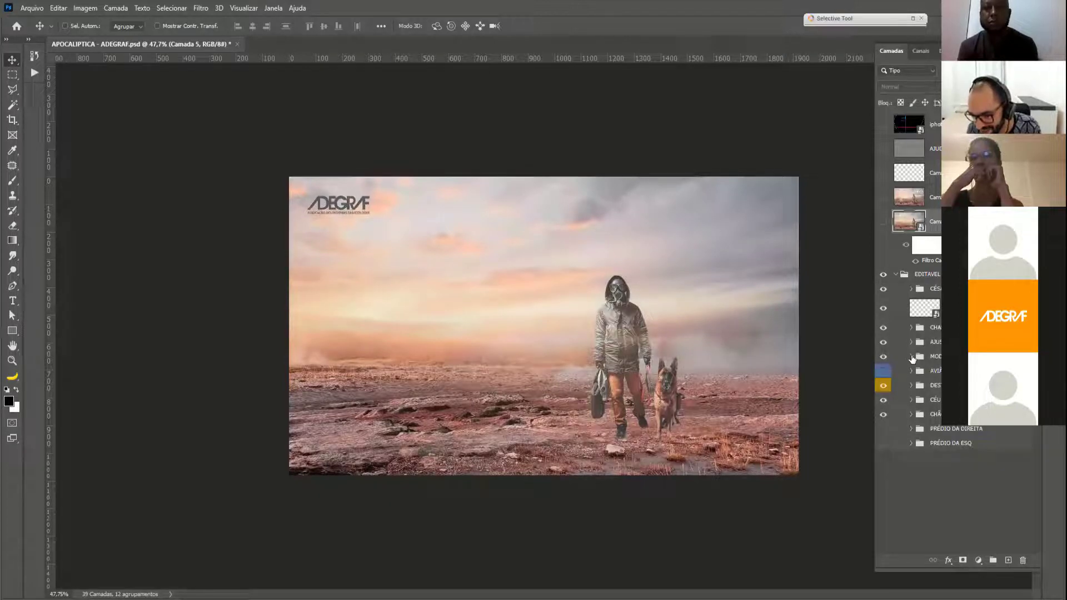
{"action": "left_click", "coordinate": [911, 356]}
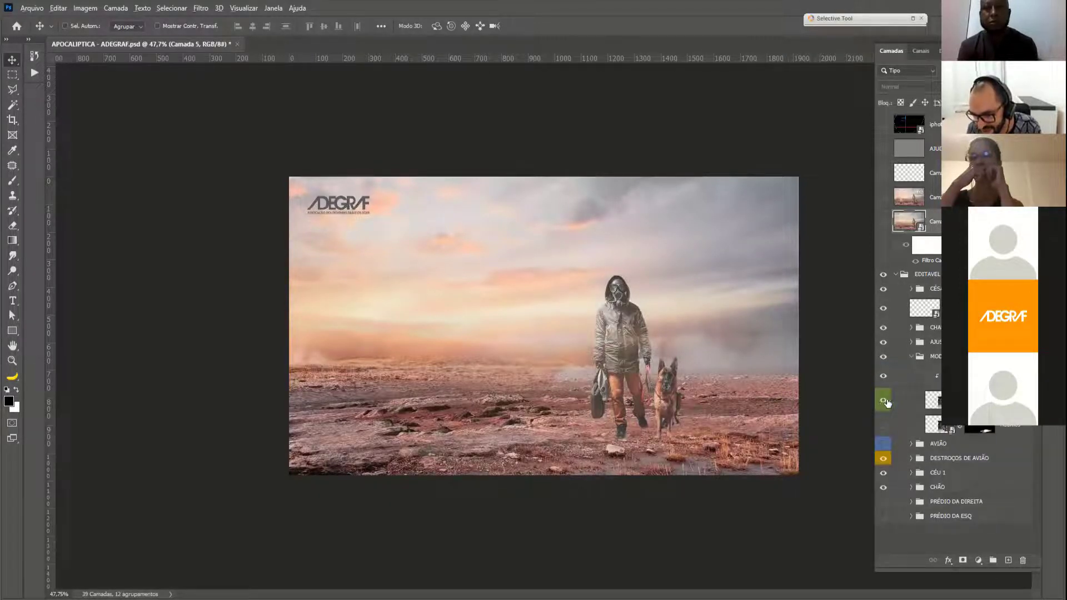
{"action": "left_click", "coordinate": [884, 425]}
{"action": "left_click", "coordinate": [884, 401]}
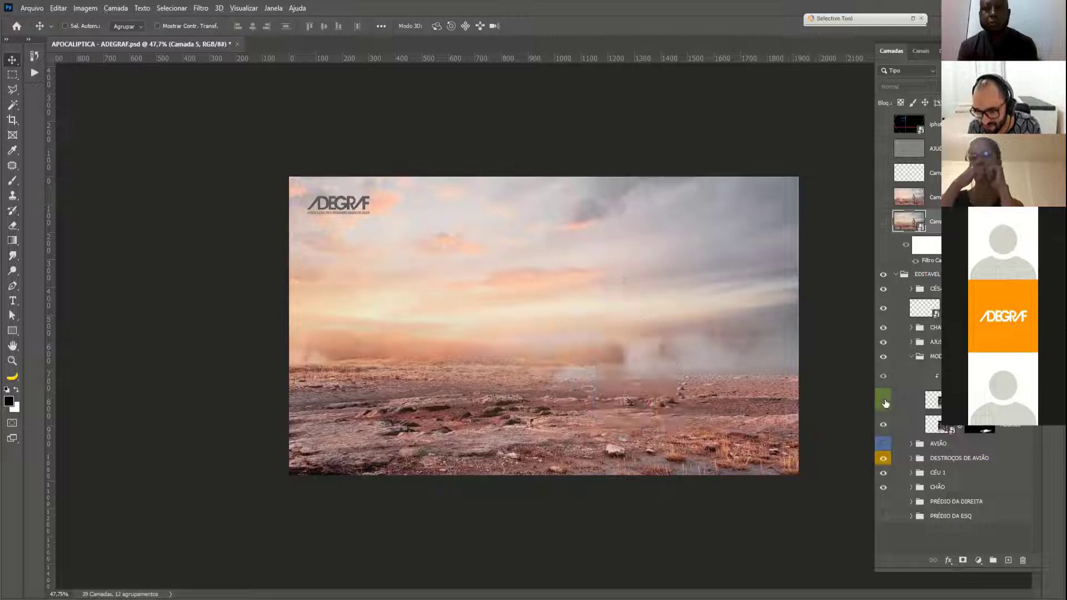
{"action": "left_click", "coordinate": [885, 406]}
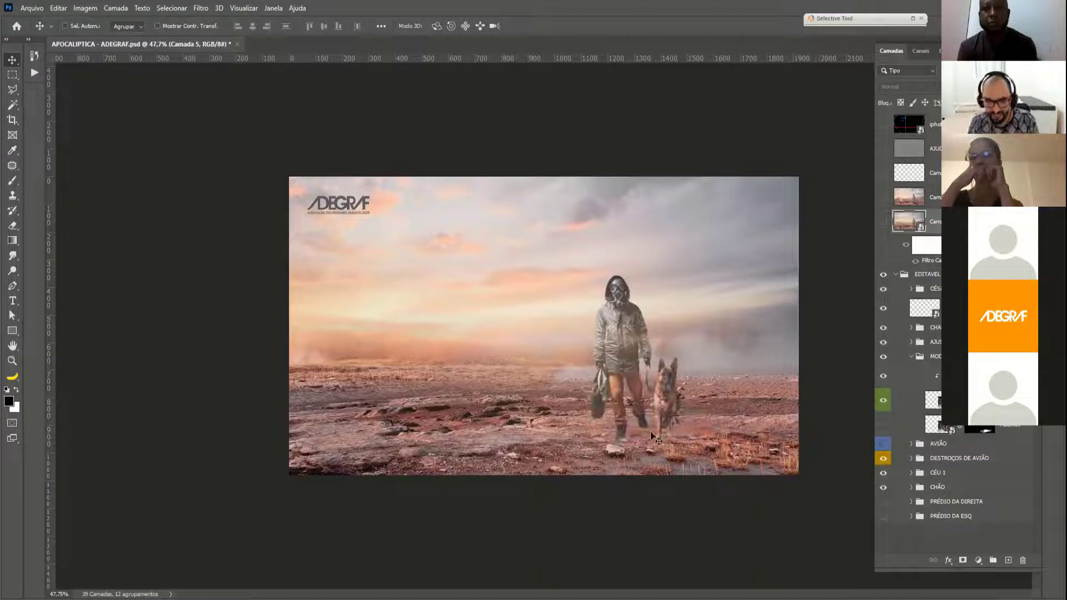
- Try painting soft black shadows around the man's and dog's feet on a new layer beneath the figures, and delete that layer
{"action": "scroll", "coordinate": [685, 464], "scroll_direction": "up", "scroll_amount": 1}
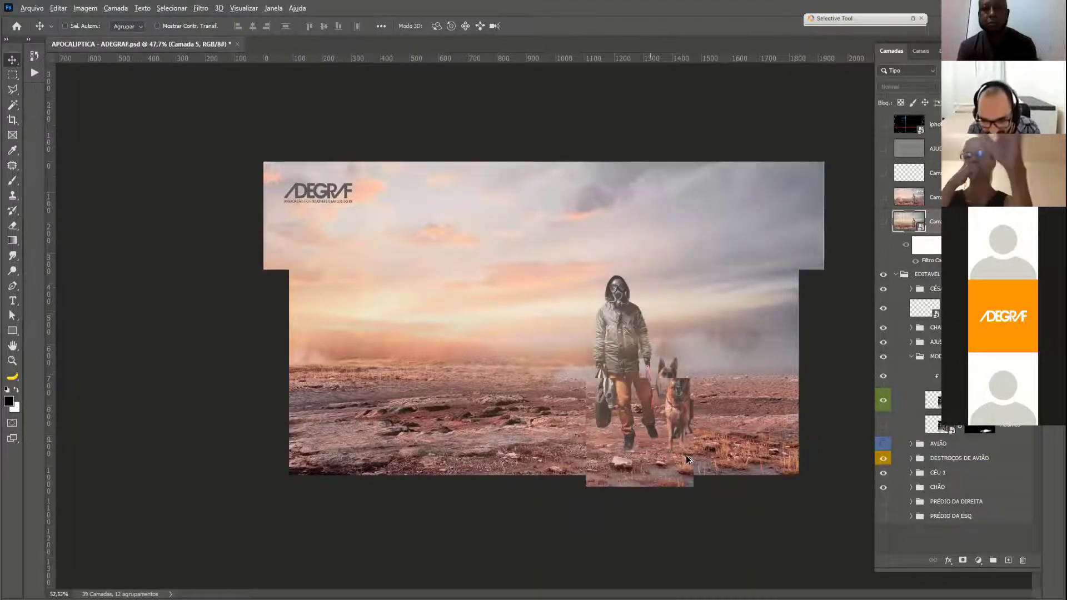
{"action": "scroll", "coordinate": [686, 463], "scroll_direction": "up", "scroll_amount": 4}
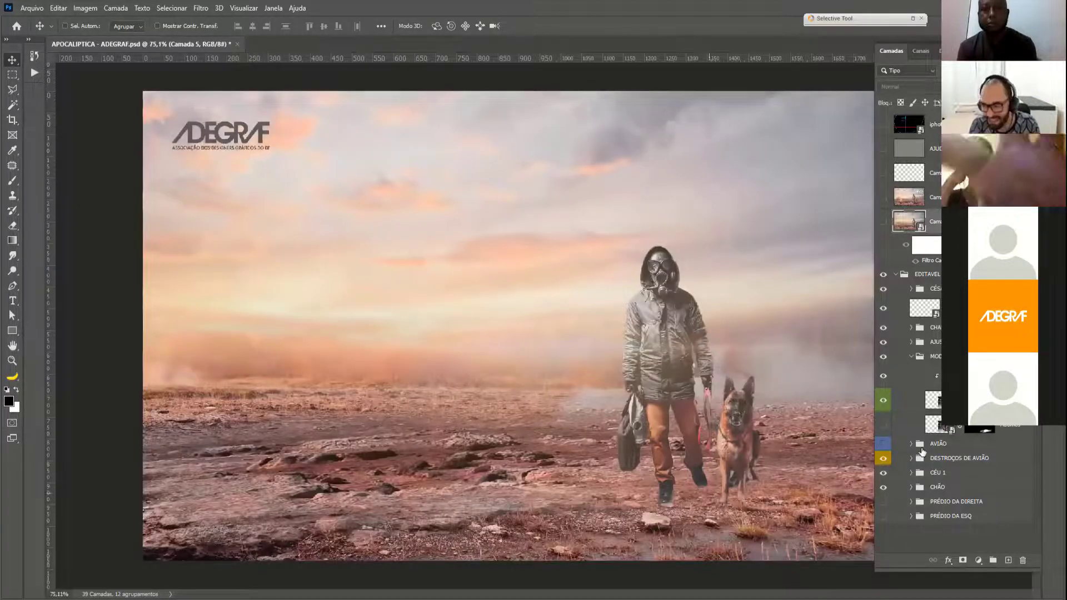
{"action": "left_click", "coordinate": [952, 404]}
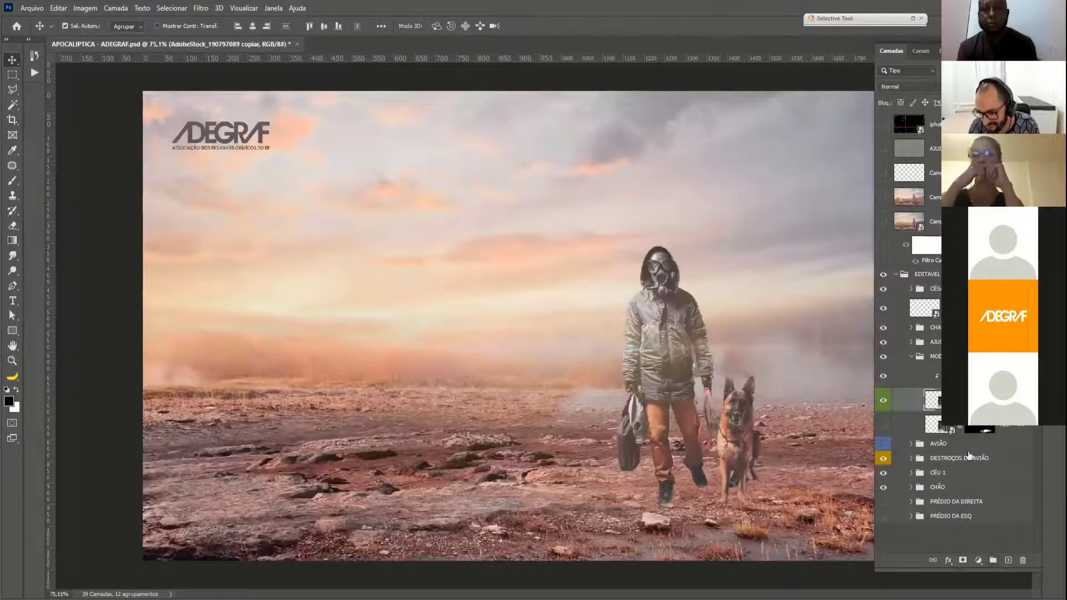
{"action": "key", "text": "ctrl+shift+alt+n"}
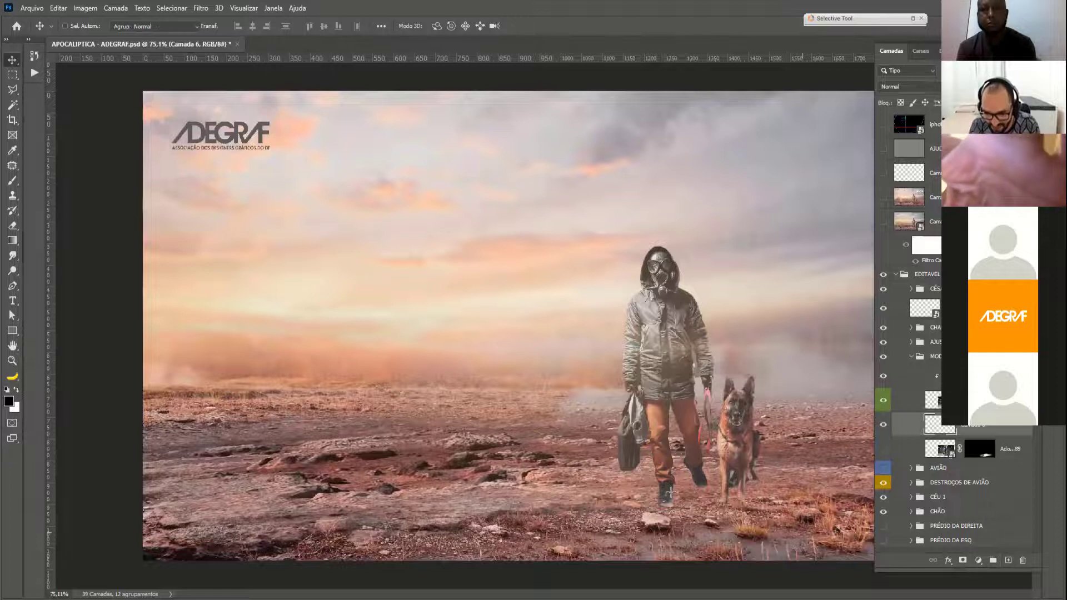
{"action": "key", "text": "b"}
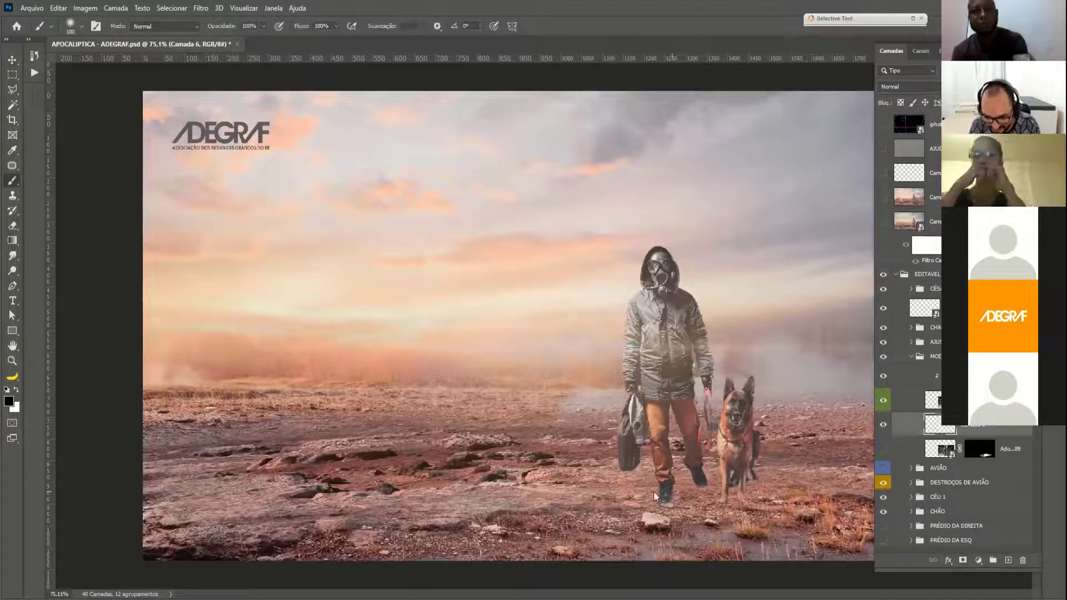
{"action": "left_click", "coordinate": [664, 494]}
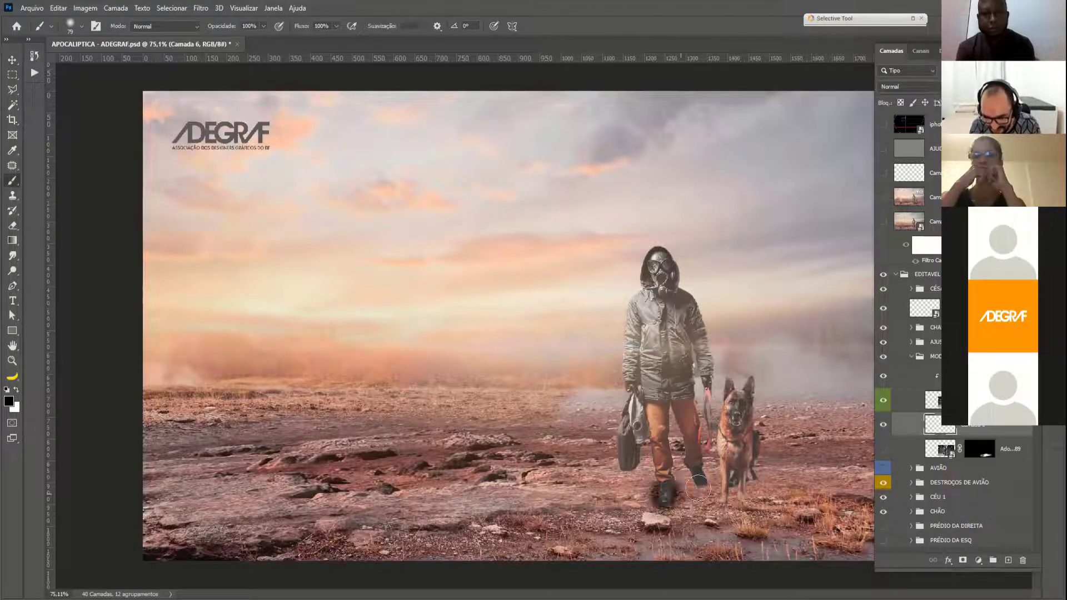
{"action": "left_click_drag", "start_coordinate": [697, 477], "coordinate": [748, 482]}
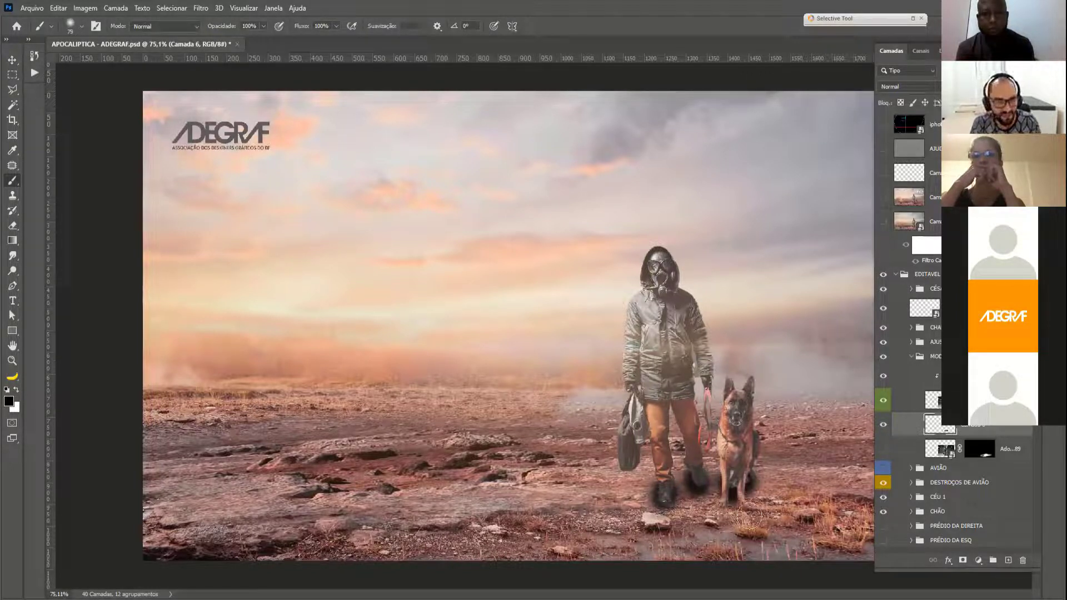
{"action": "key", "text": "ctrl+z"}
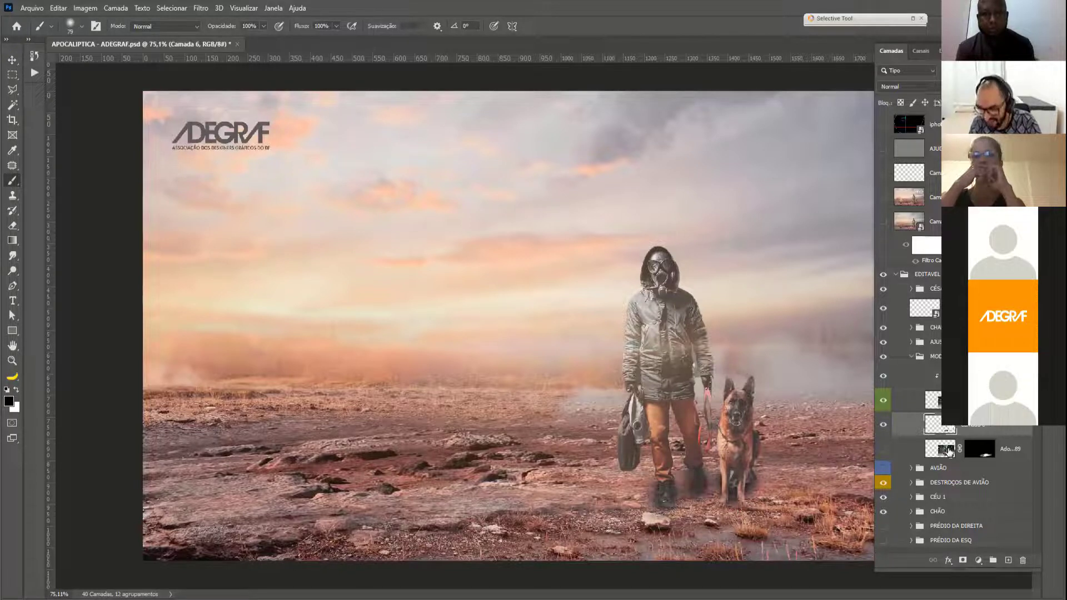
{"action": "key", "text": "Delete"}
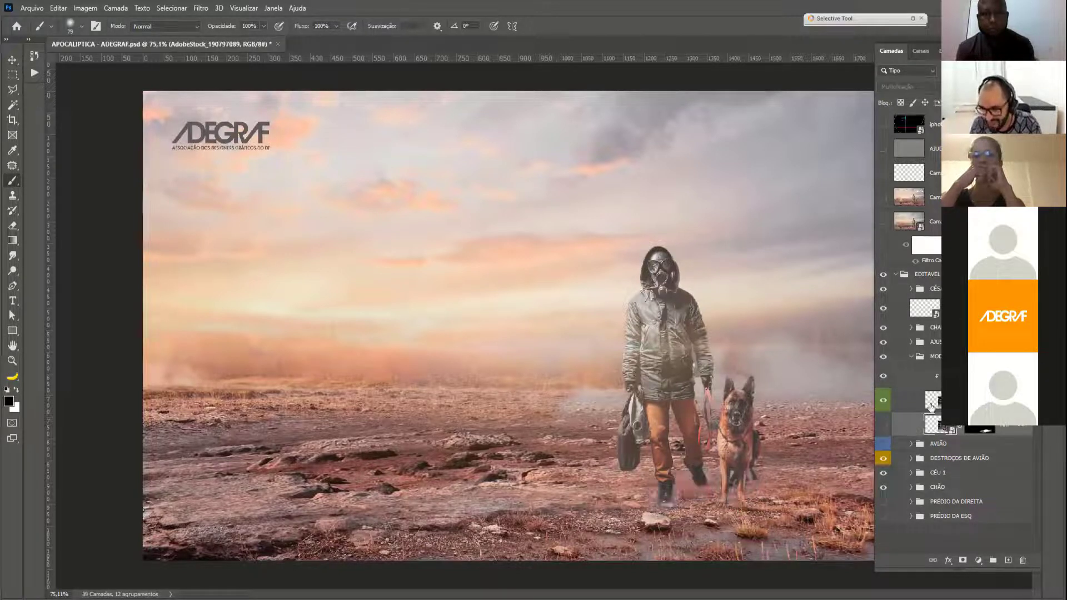
- Duplicate the figure layer, set the copy's blend mode to Multiplicação, and invert its layer mask
{"action": "left_click", "coordinate": [934, 404]}
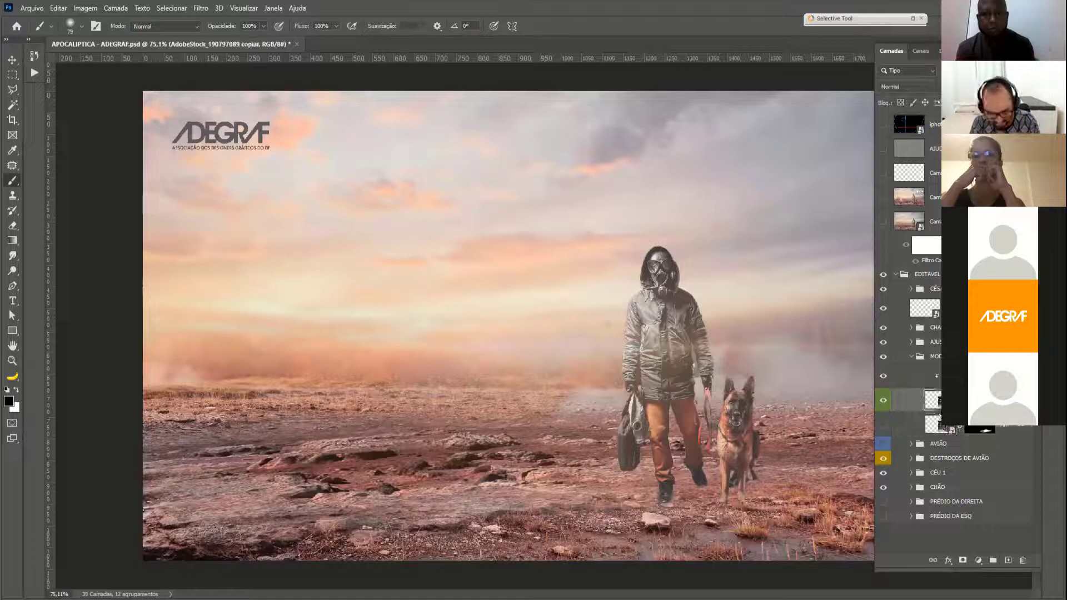
{"action": "key", "text": "ctrl+j"}
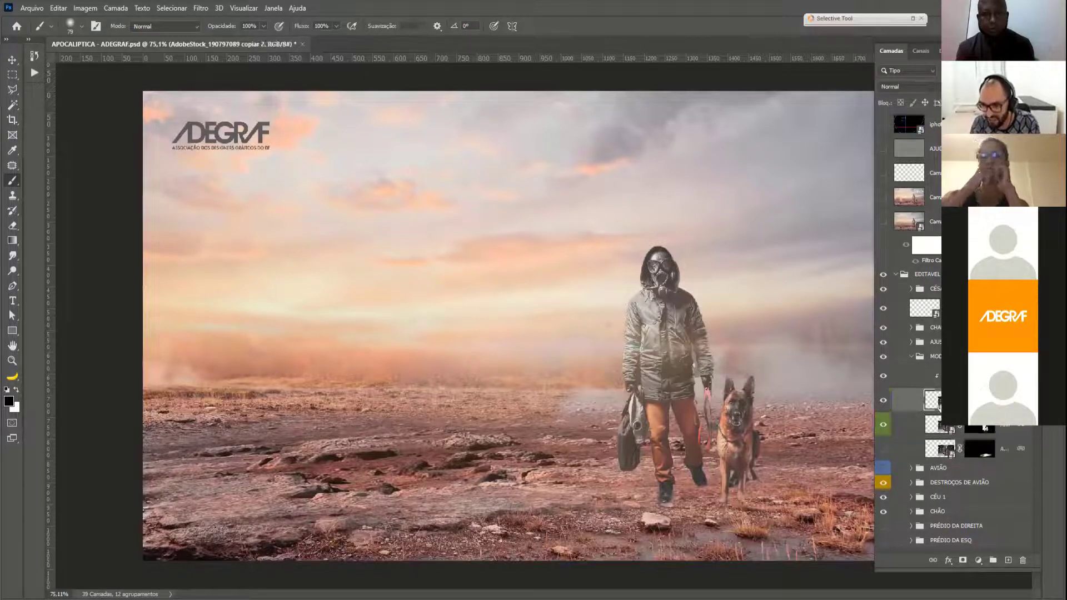
{"action": "left_click", "coordinate": [902, 89]}
{"action": "left_click", "coordinate": [901, 131]}
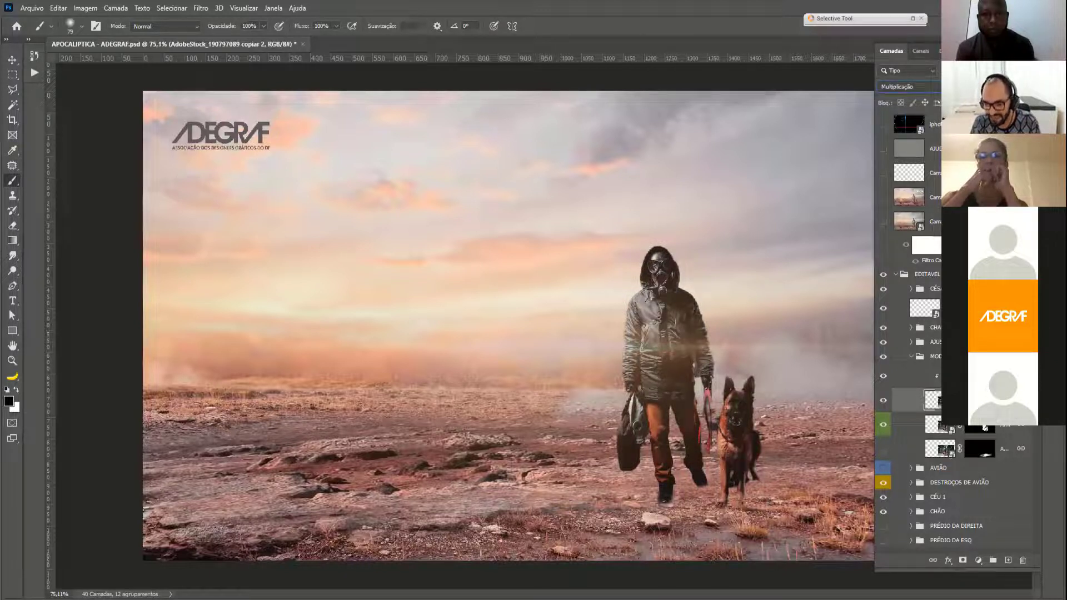
{"action": "left_click", "coordinate": [979, 400]}
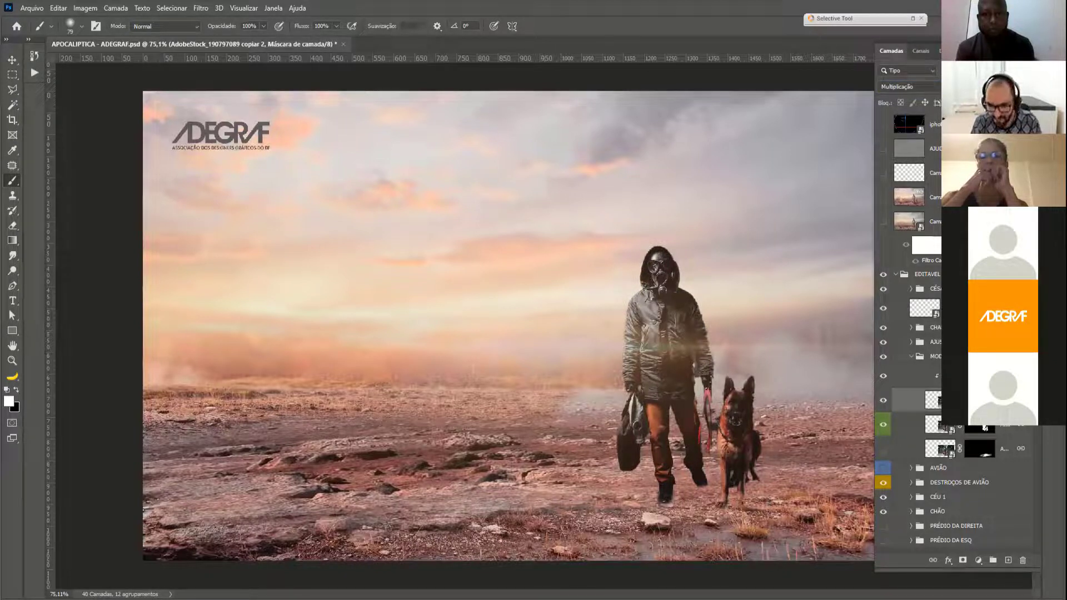
{"action": "key", "text": "ctrl+i"}
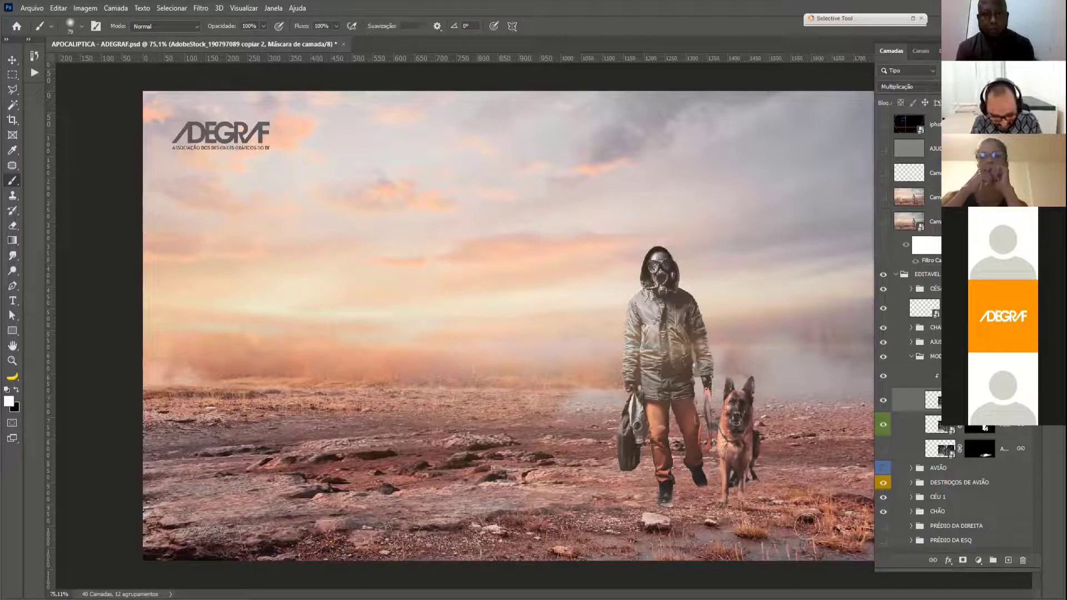
- Paint white on the copy's mask around the man's and dog's feet to build ground shadows, and reselect the layer's image thumbnail
{"action": "key", "text": "x"}
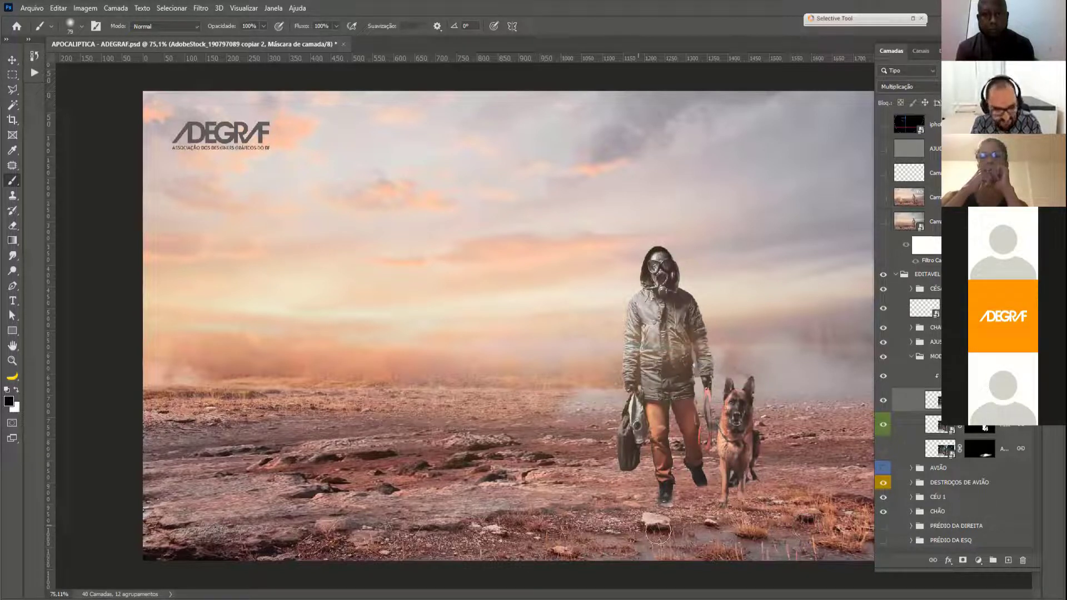
{"action": "key", "text": "x"}
{"action": "mouse_move", "coordinate": [667, 493]}
{"action": "left_mouse_down"}
{"action": "mouse_move", "coordinate": [746, 479]}
{"action": "mouse_move", "coordinate": [742, 493]}
{"action": "mouse_move", "coordinate": [670, 498]}
{"action": "left_mouse_up"}
{"action": "left_click_drag", "start_coordinate": [752, 481], "coordinate": [773, 482]}
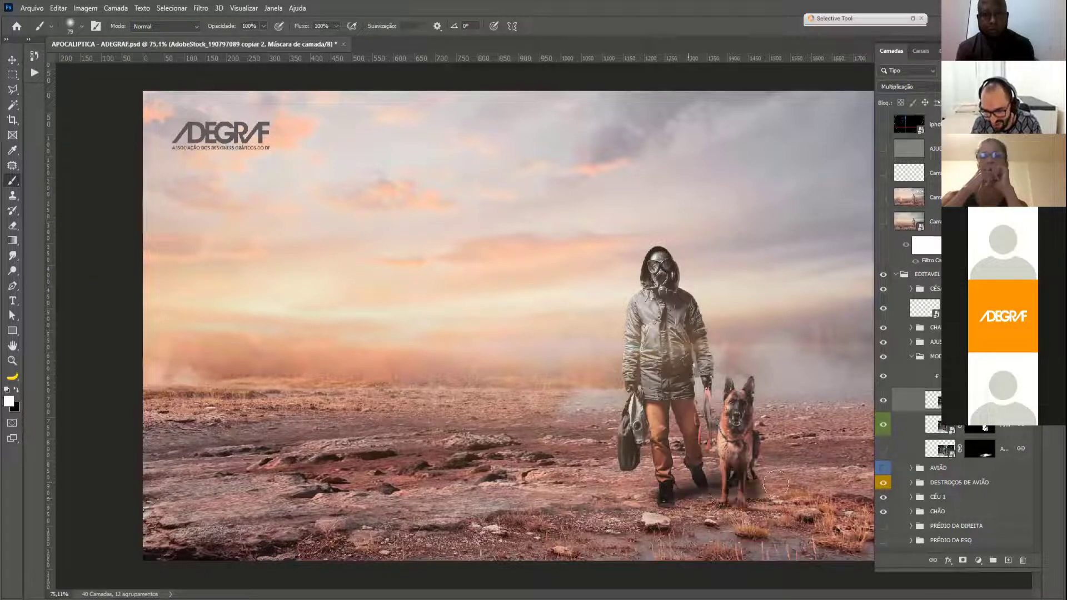
{"action": "left_click_drag", "start_coordinate": [672, 507], "coordinate": [778, 482]}
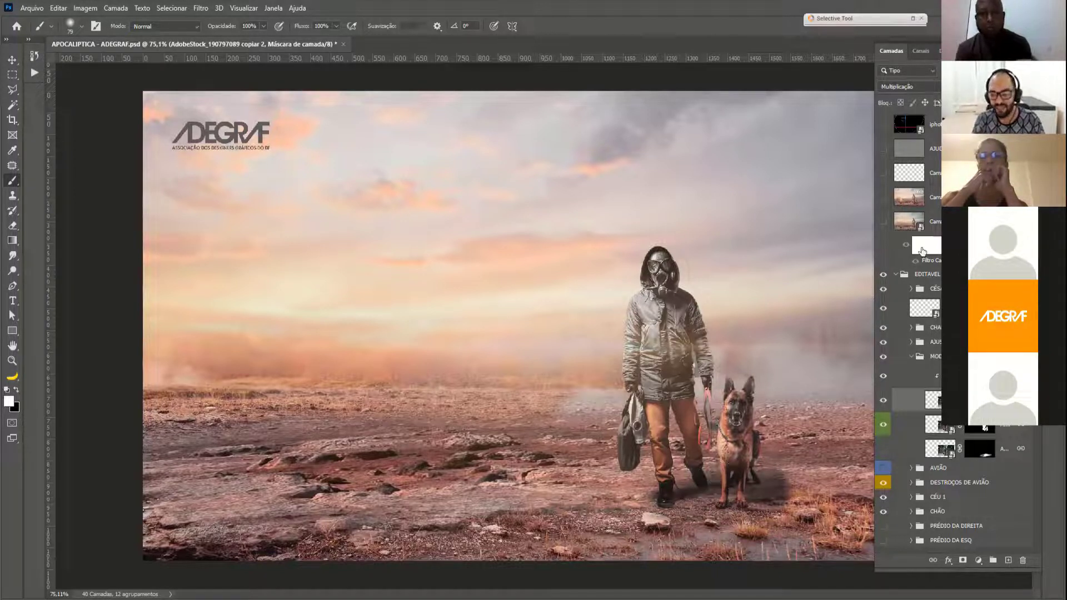
{"action": "left_click", "coordinate": [933, 399]}
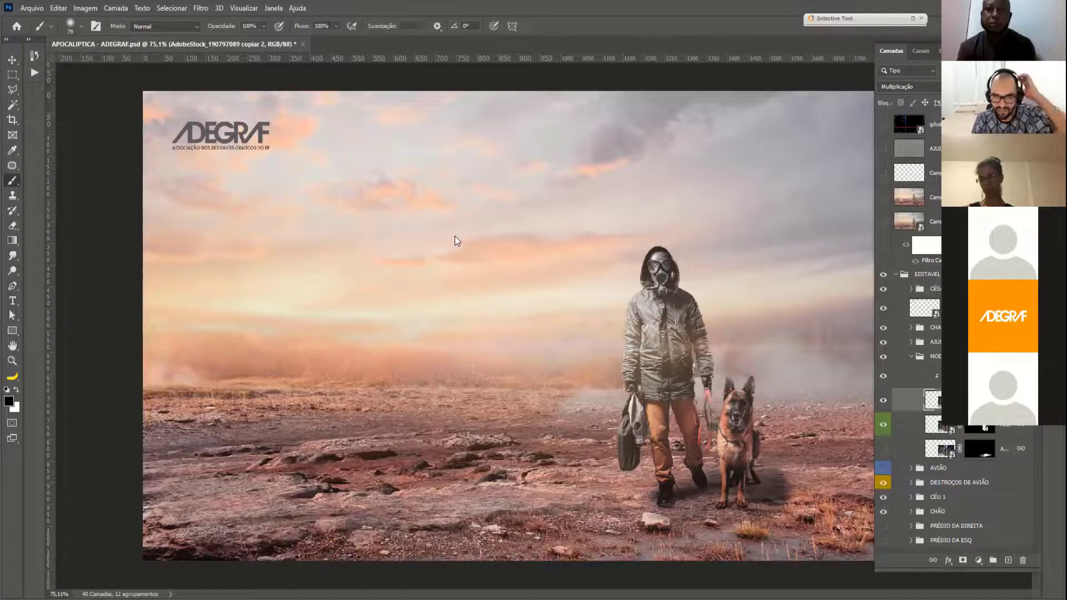
- Open CARROSEL-2_06.png from the CARROSEL folder
{"action": "key", "text": "ctrl+o"}
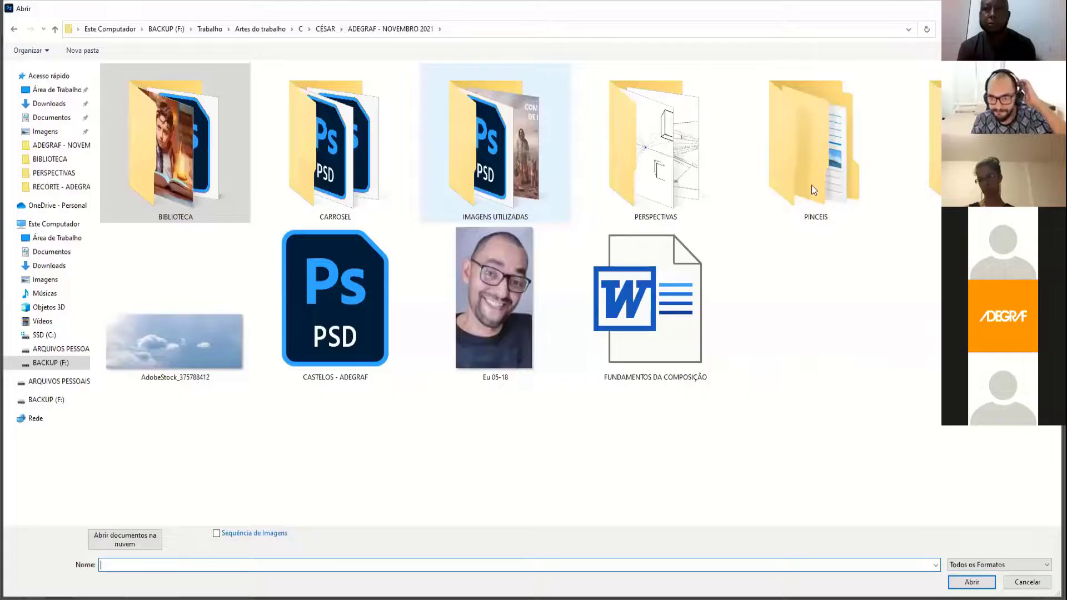
{"action": "left_click", "coordinate": [374, 162]}
{"action": "key", "text": "Return"}
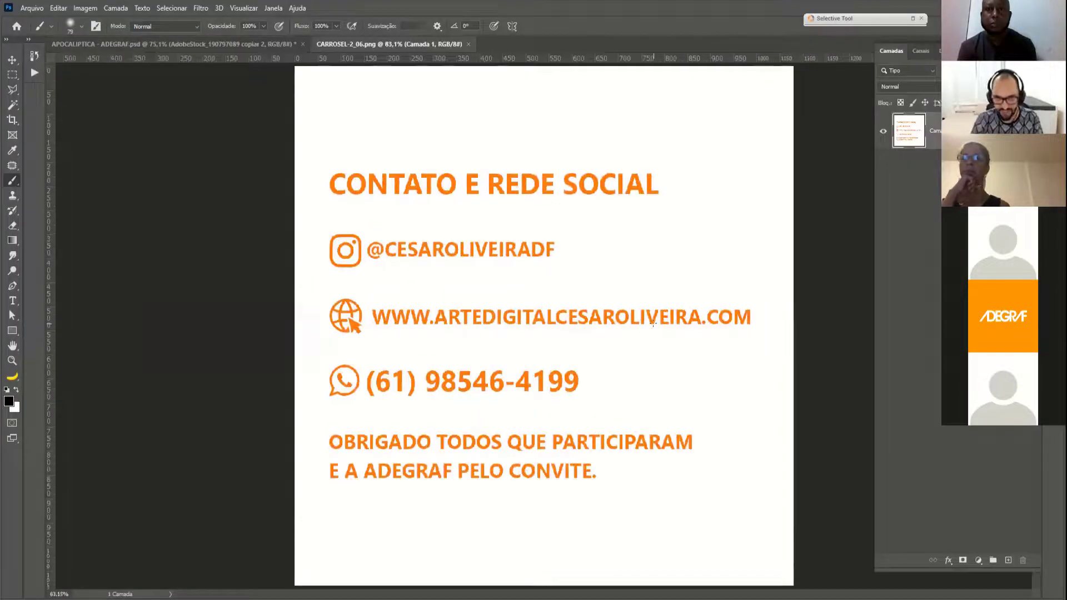
- Display the contact slide in full-screen mode, zoomed out to show the whole page, with the Move tool active
{"action": "key", "text": "g"}
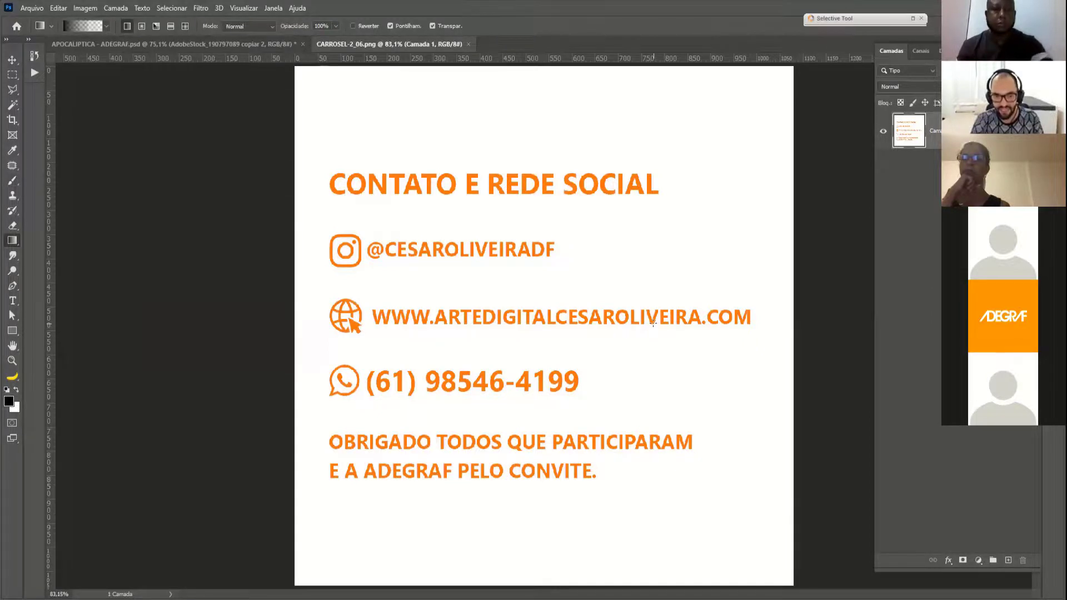
{"action": "key", "text": "f"}
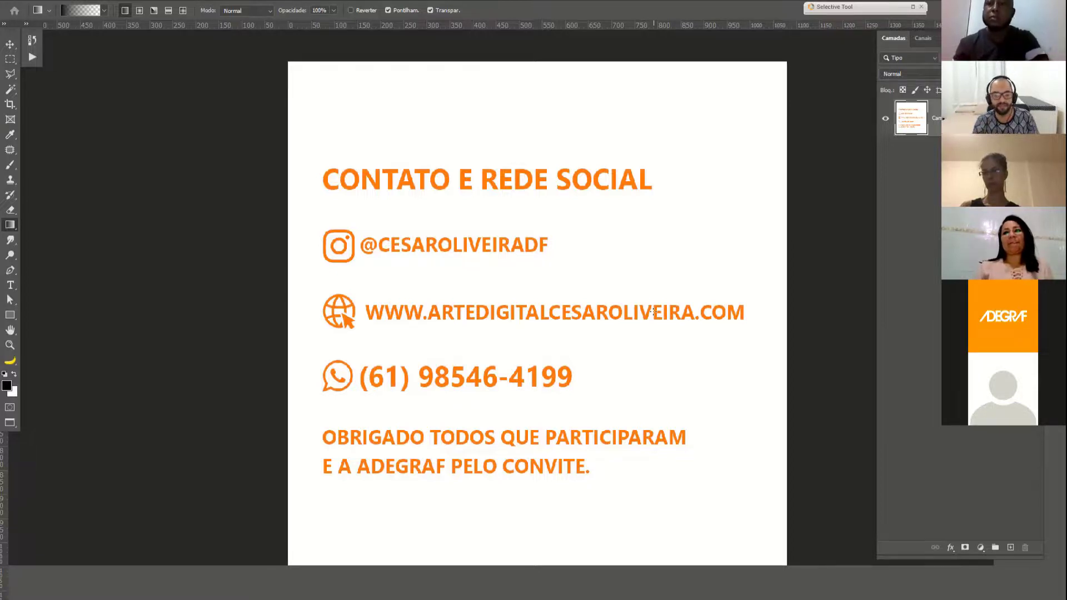
{"action": "scroll", "coordinate": [653, 312], "scroll_direction": "down", "scroll_amount": 1}
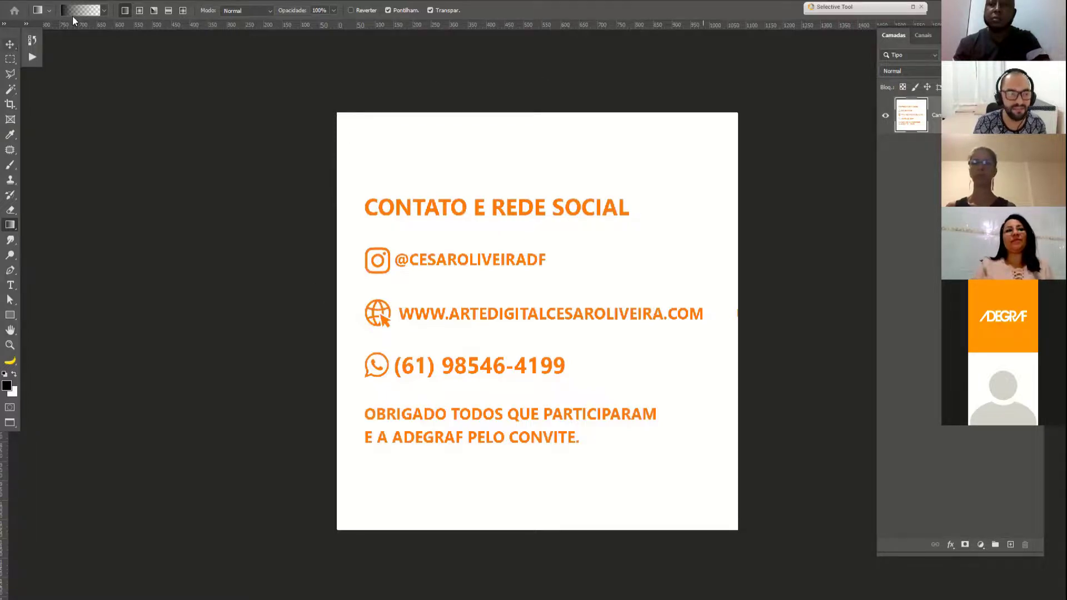
{"action": "key", "text": "v"}
{"action": "left_click", "coordinate": [25, 4]}
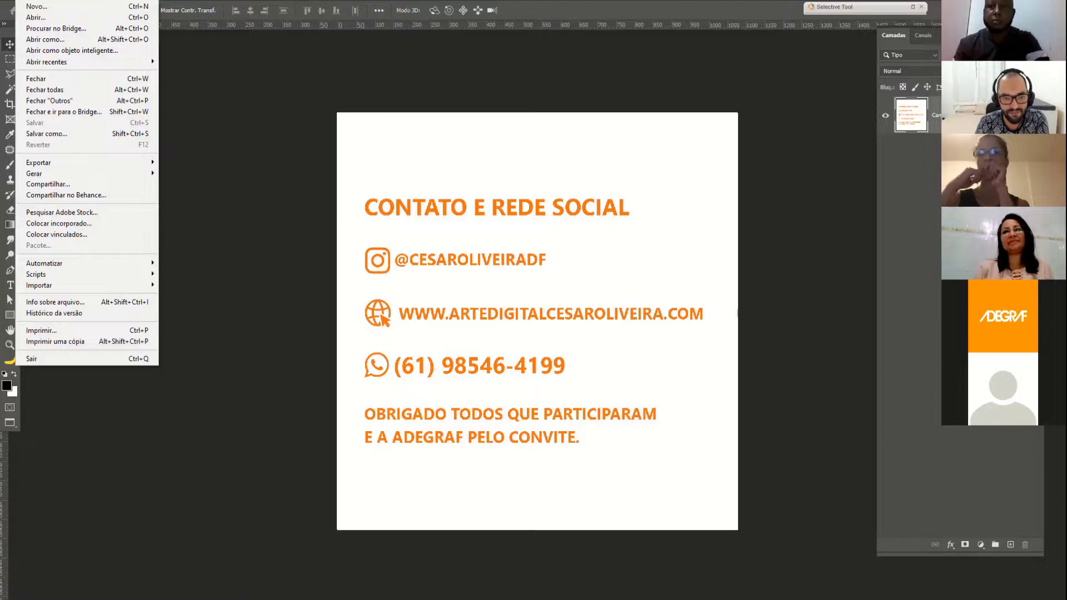
{"action": "left_click", "coordinate": [444, 94]}
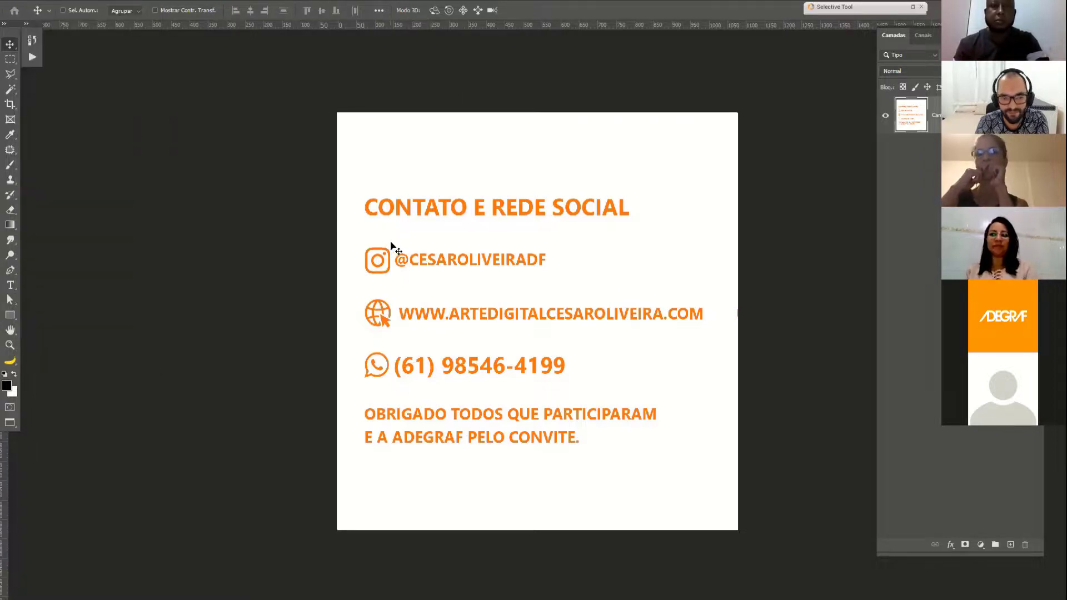